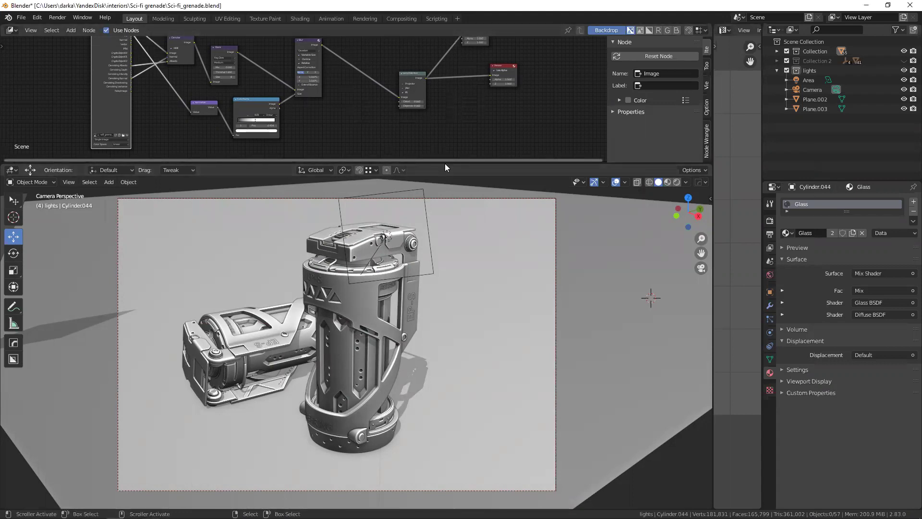
- Collapse the node editor so the 3D view fills the area around the grenade
drag(444, 163, 459, 29)
mouse_move(371, 243)
middle_down()
mouse_move(394, 244)
mouse_move(416, 264)
middle_up()
scroll(371, 243, up, 3)
mouse_move(390, 224)
middle_down()
mouse_move(320, 315)
mouse_move(354, 321)
mouse_move(358, 233)
mouse_move(375, 262)
middle_up()
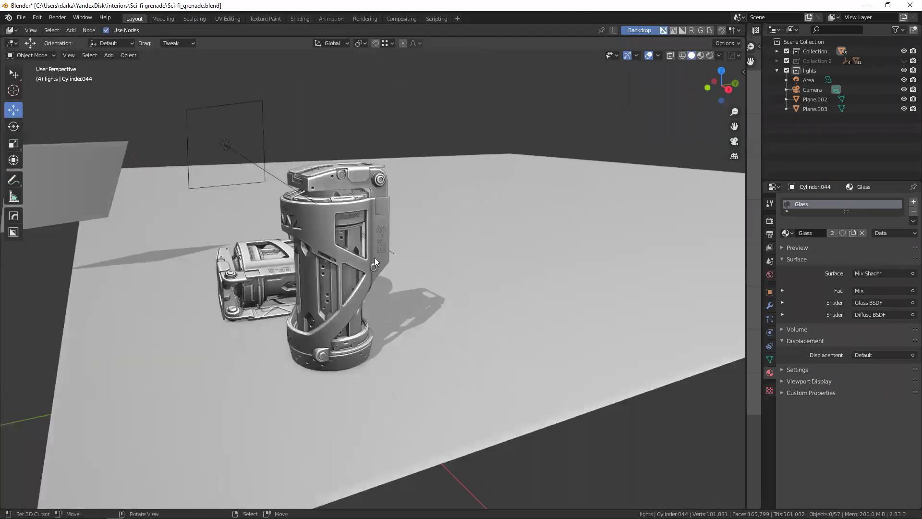
- Turn off Shadow in the viewport shading options
click(717, 55)
click(665, 250)
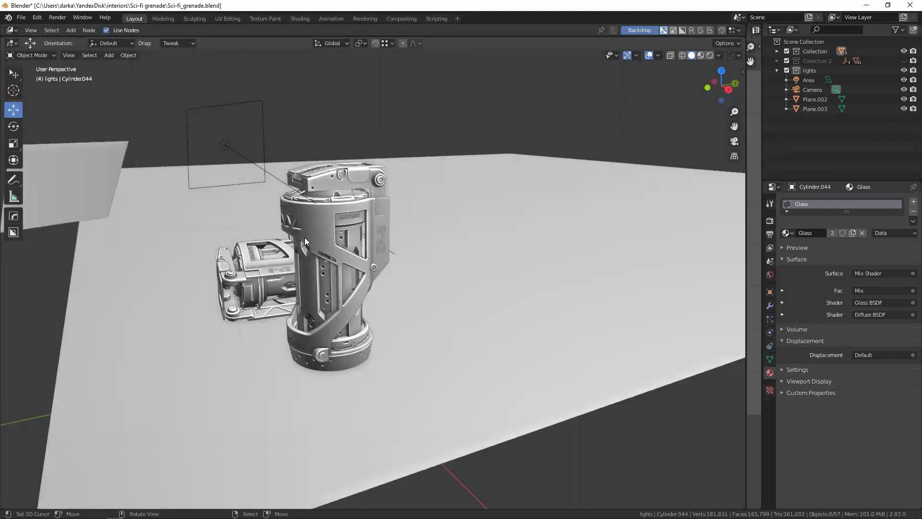
middle_drag(432, 264, 264, 264)
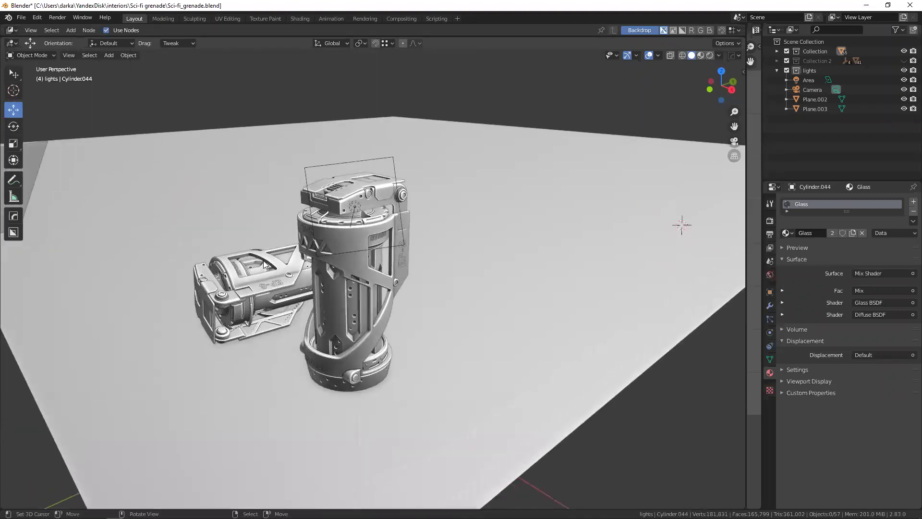
- Hide the Area light with H and select the grenade's Cylinder cage
click(351, 163)
key(h)
middle_drag(377, 293, 376, 193)
scroll(376, 231, up, 3)
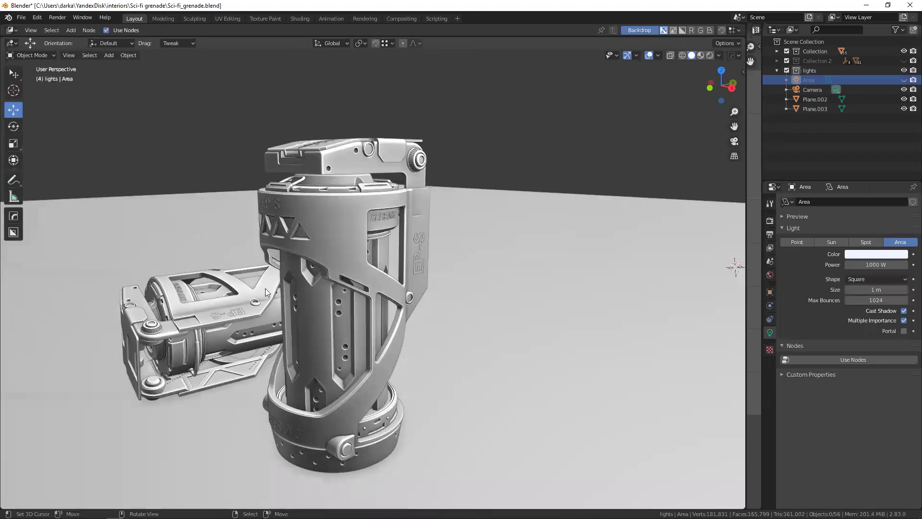
mouse_move(371, 226)
middle_down()
mouse_move(344, 227)
mouse_move(345, 178)
mouse_move(304, 205)
mouse_move(348, 228)
mouse_move(249, 240)
mouse_move(345, 229)
mouse_move(380, 291)
mouse_move(362, 316)
mouse_move(411, 220)
mouse_move(407, 284)
mouse_move(409, 241)
mouse_move(410, 271)
mouse_move(337, 290)
mouse_move(328, 216)
middle_up()
scroll(371, 226, up, 3)
click(370, 227)
- Isolate the Cylinder cage in local view and show its modifier stack
key(KP_Divide)
click(329, 216)
click(770, 305)
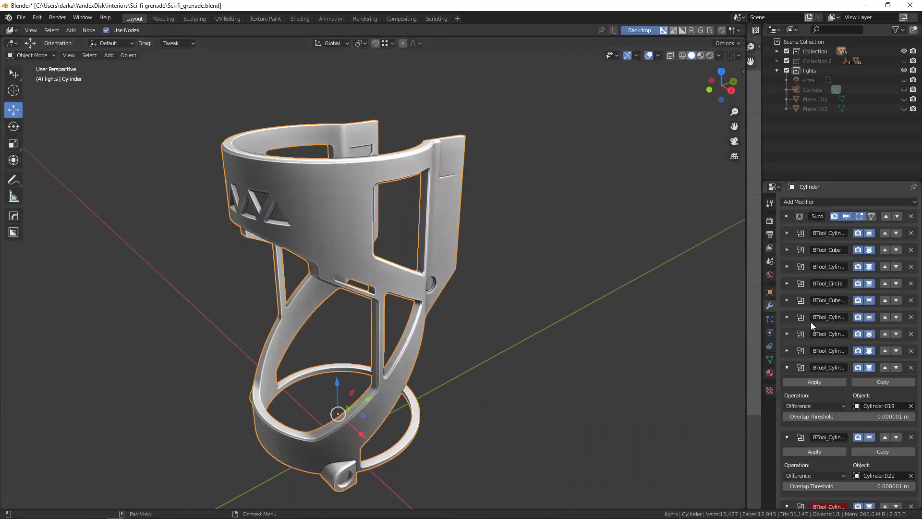
- Collapse the BTool boolean panels and delete the red BTool_Cylinder modifier missing its cutter
click(787, 367)
click(785, 382)
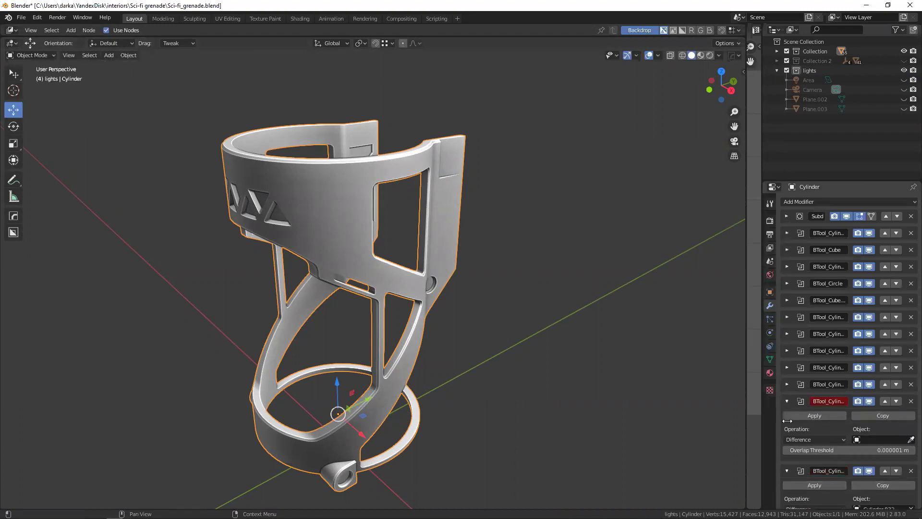
click(787, 401)
click(787, 418)
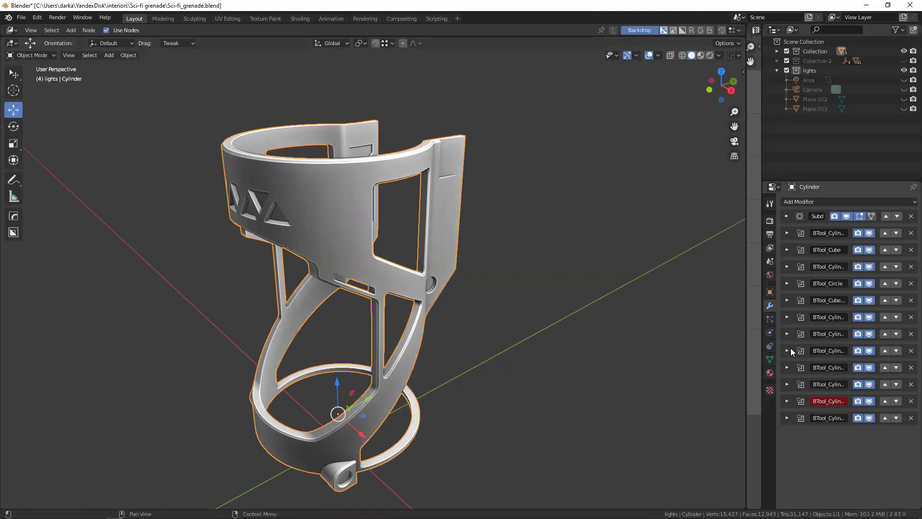
click(911, 401)
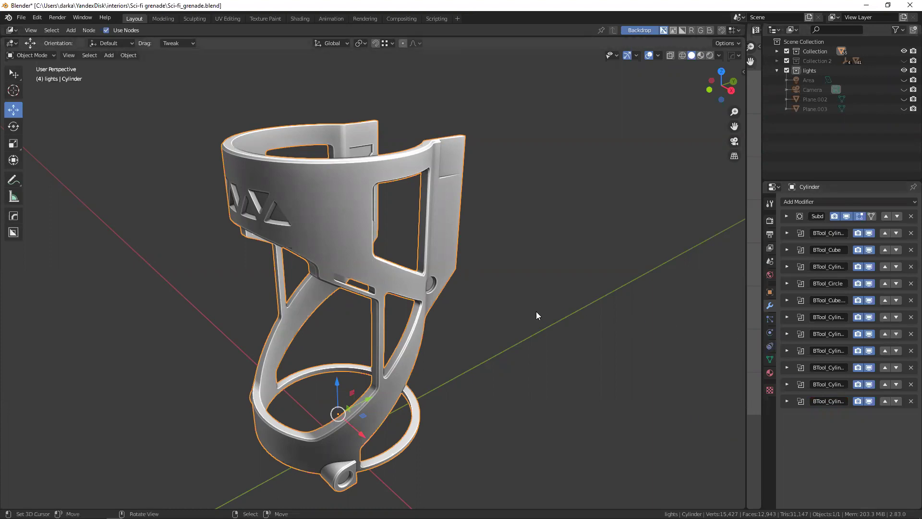
middle_drag(389, 316, 339, 226)
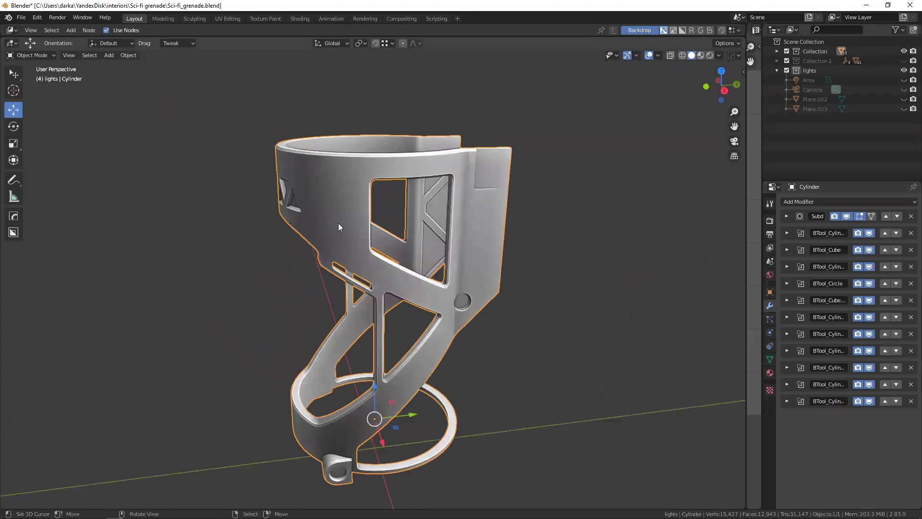
key(Tab)
key(alt+a)
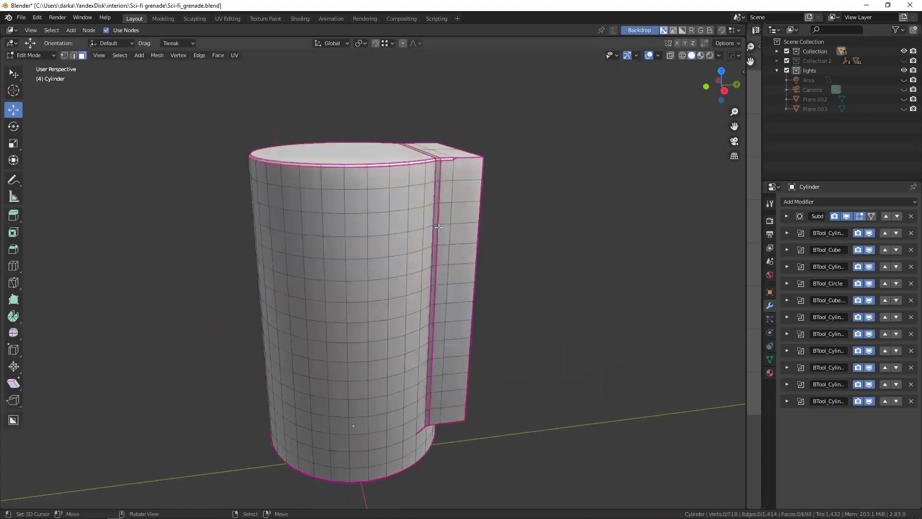
mouse_move(431, 238)
middle_down()
mouse_move(423, 226)
mouse_move(389, 291)
mouse_move(355, 263)
middle_up()
scroll(418, 221, up, 2)
scroll(407, 208, up, 3)
scroll(407, 208, down, 4)
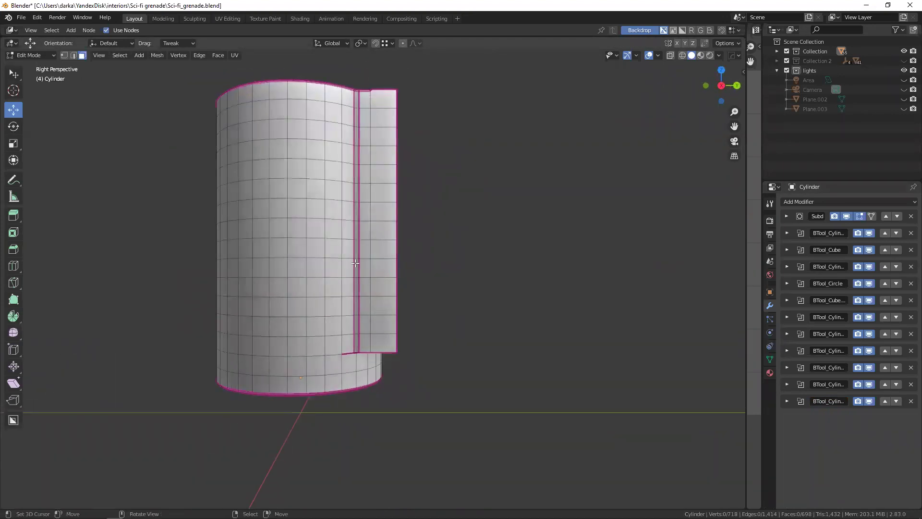
key(KP_5)
mouse_move(439, 289)
middle_down()
mouse_move(343, 220)
mouse_move(351, 246)
middle_up()
middle_drag(331, 201, 321, 254)
click(323, 255)
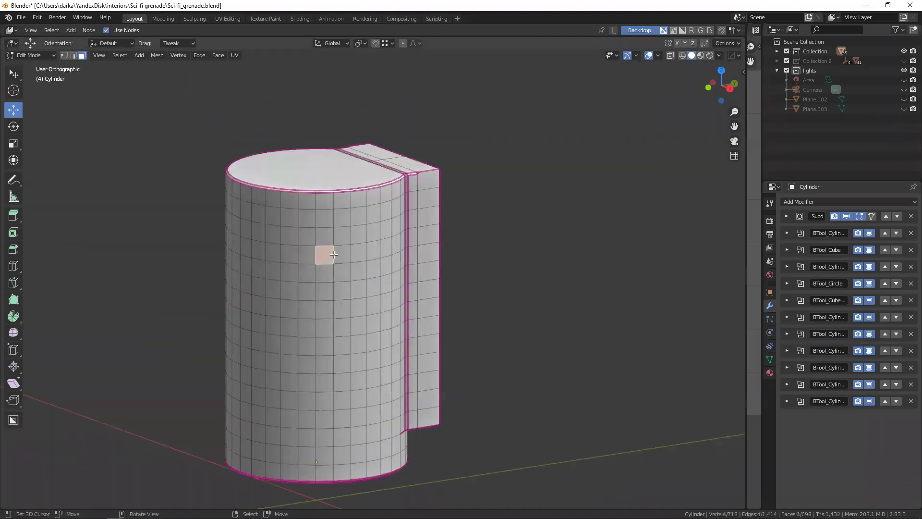
shift+click(343, 235)
key(alt+a)
mouse_move(334, 257)
middle_down()
mouse_move(289, 244)
mouse_move(300, 290)
mouse_move(237, 202)
mouse_move(306, 279)
mouse_move(321, 196)
middle_up()
- Back in Object Mode, disable the Realtime toggles of most BTool boolean modifiers
key(Tab)
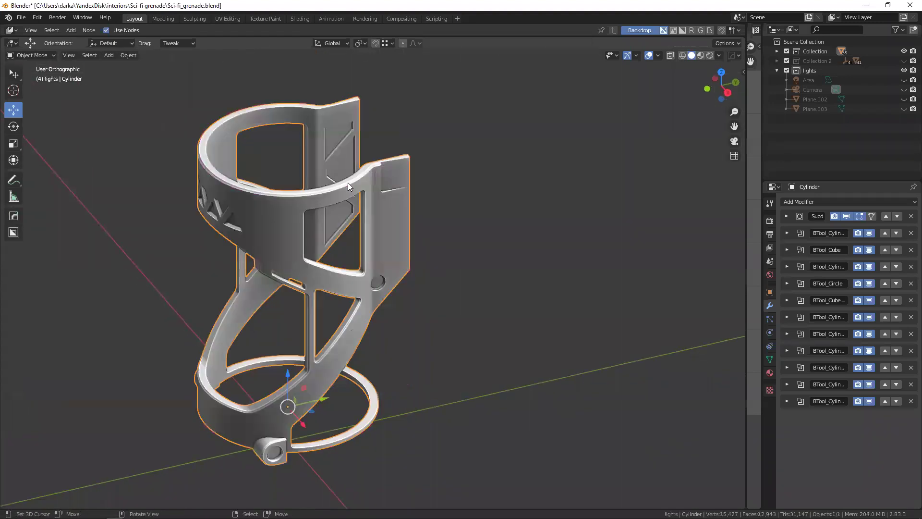
click(870, 401)
drag(869, 367, 870, 233)
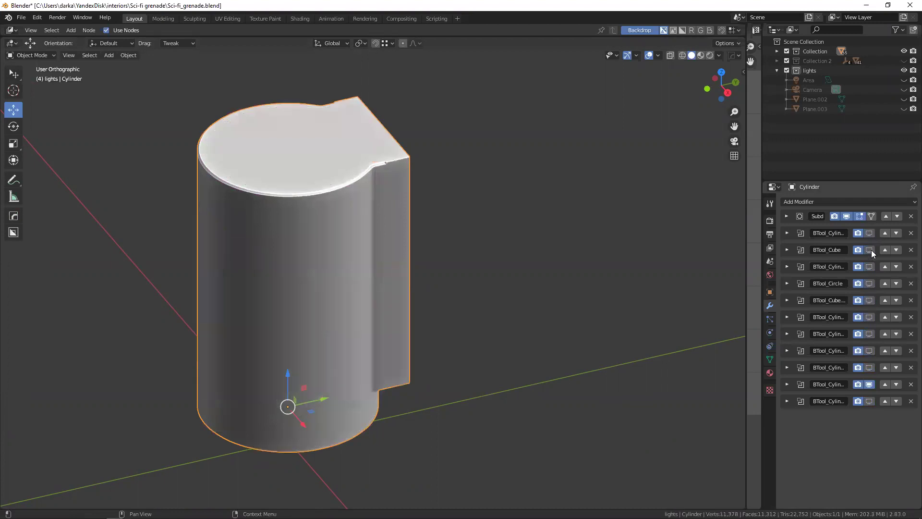
mouse_move(287, 211)
middle_down()
mouse_move(534, 230)
mouse_move(247, 245)
mouse_move(362, 248)
mouse_move(460, 205)
mouse_move(492, 232)
mouse_move(349, 261)
mouse_move(315, 247)
middle_up()
- Inspect the cage from above, toggling between wireframe and solid display
key(shift+z)
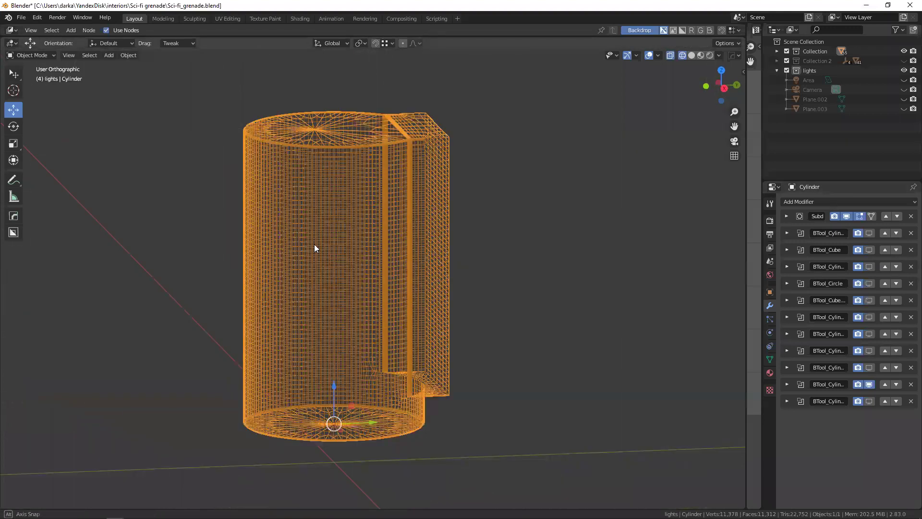
key(shift+z)
mouse_move(367, 187)
middle_down()
mouse_move(505, 195)
mouse_move(387, 224)
mouse_move(389, 256)
mouse_move(386, 242)
mouse_move(375, 261)
middle_up()
key(shift+z)
scroll(375, 261, down, 3)
key(shift+z)
scroll(374, 260, up, 3)
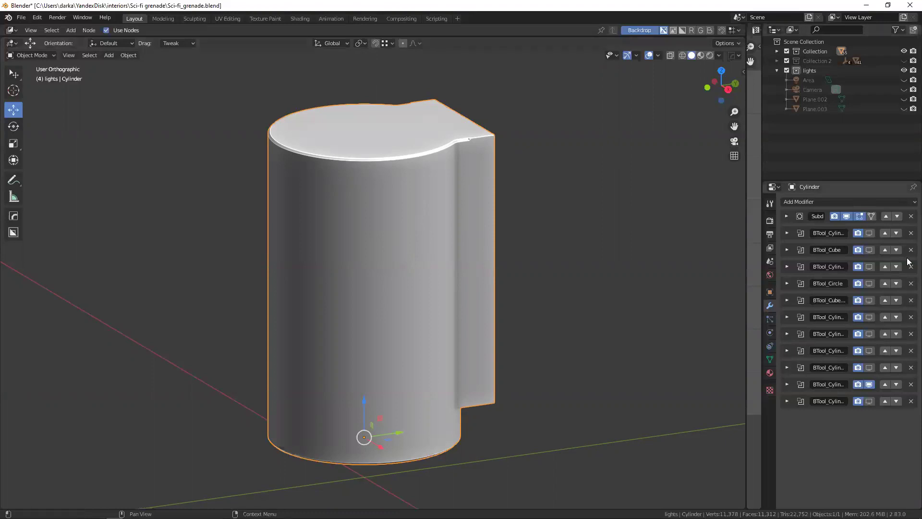
- Re-enable the first BTool_Cylinder cut and view the bump from a low side angle
click(869, 233)
mouse_move(429, 328)
middle_down()
mouse_move(408, 275)
mouse_move(345, 287)
mouse_move(445, 327)
mouse_move(391, 275)
mouse_move(307, 267)
mouse_move(391, 198)
mouse_move(408, 263)
middle_up()
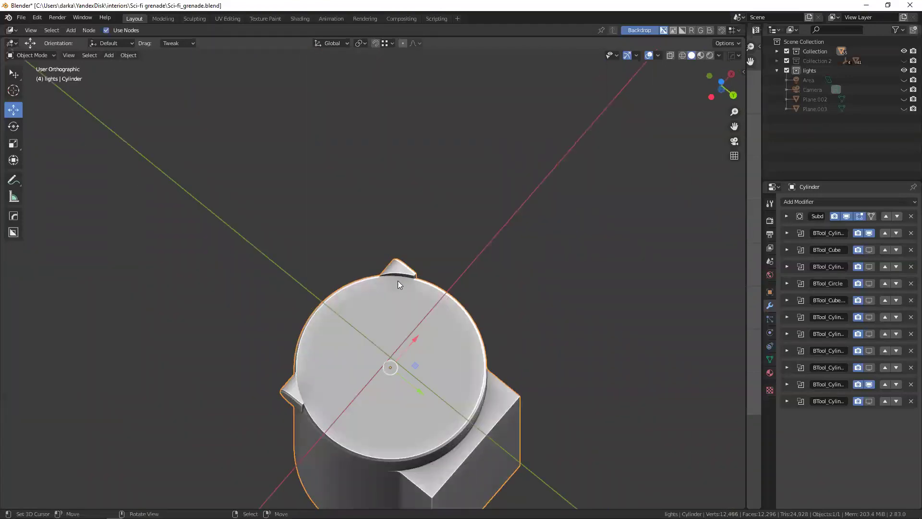
scroll(395, 277, up, 3)
scroll(394, 256, up, 3)
mouse_move(422, 303)
middle_down()
mouse_move(372, 281)
mouse_move(382, 267)
mouse_move(342, 311)
mouse_move(379, 269)
mouse_move(322, 312)
middle_up()
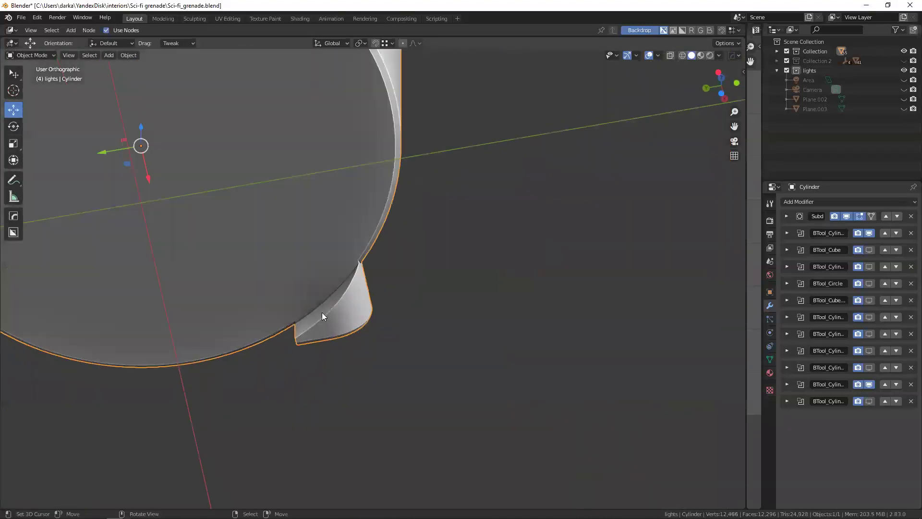
- Exit local view to the full grenade scene and select the rounded bump Cylinder.003
click(777, 70)
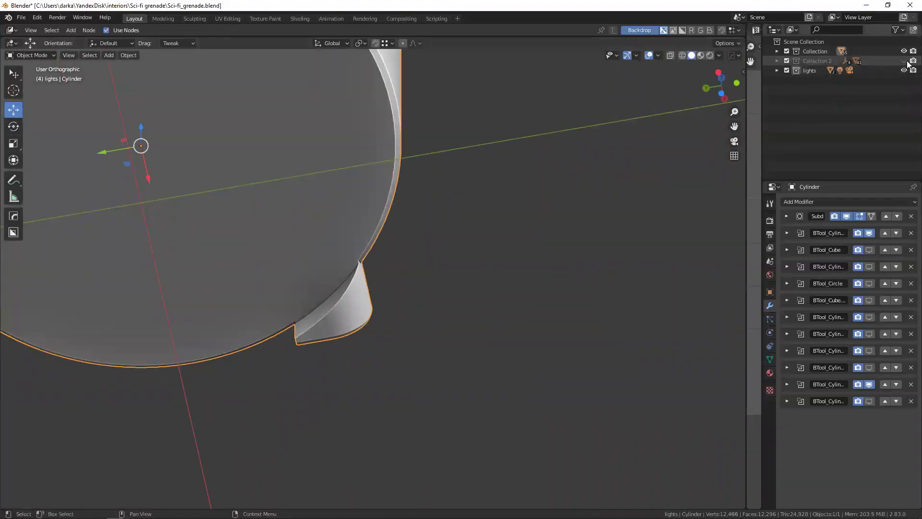
key(KP_Divide)
mouse_move(360, 216)
middle_down()
mouse_move(433, 212)
mouse_move(402, 236)
middle_up()
click(417, 259)
scroll(417, 260, up, 3)
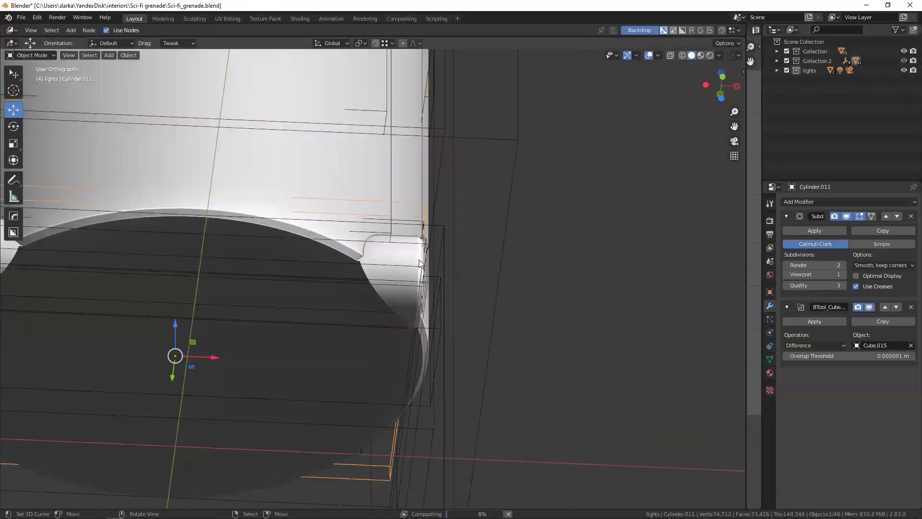
mouse_move(324, 322)
middle_down()
mouse_move(341, 294)
mouse_move(341, 270)
mouse_move(314, 272)
mouse_move(369, 249)
mouse_move(351, 269)
mouse_move(356, 230)
mouse_move(338, 198)
middle_up()
click(314, 272)
- Inspect Cylinder.003's mesh in Edit Mode with everything selected and wireframe, then return to Object Mode
key(Tab)
key(a)
key(shift+z)
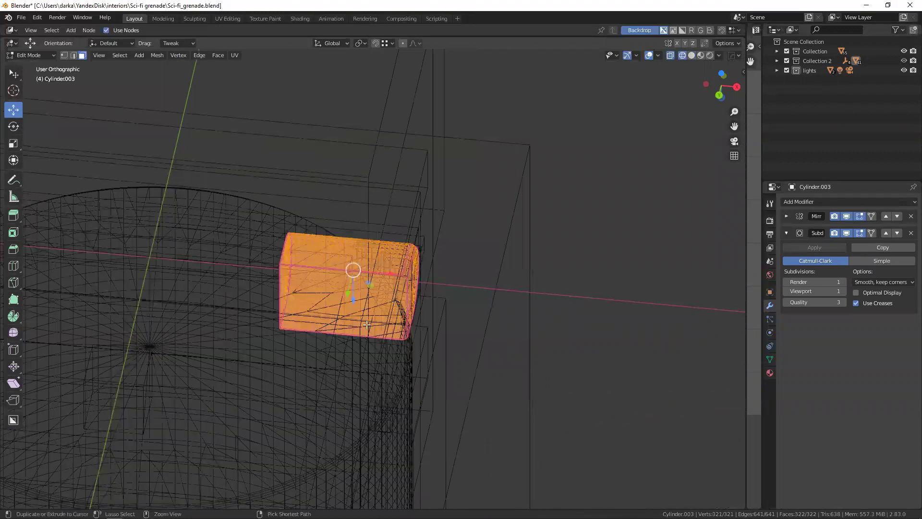
mouse_move(295, 279)
middle_down()
mouse_move(339, 255)
mouse_move(356, 310)
mouse_move(383, 236)
mouse_move(434, 192)
middle_up()
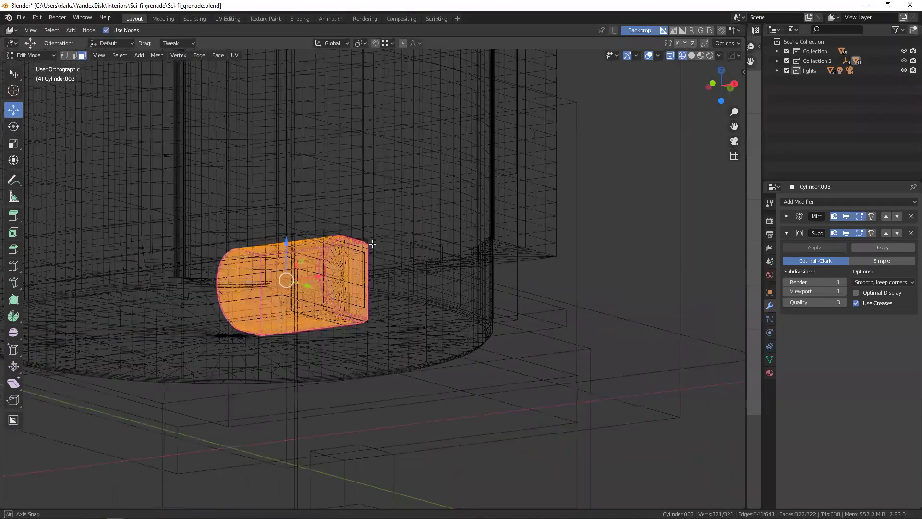
key(shift+z)
middle_drag(405, 243, 297, 195)
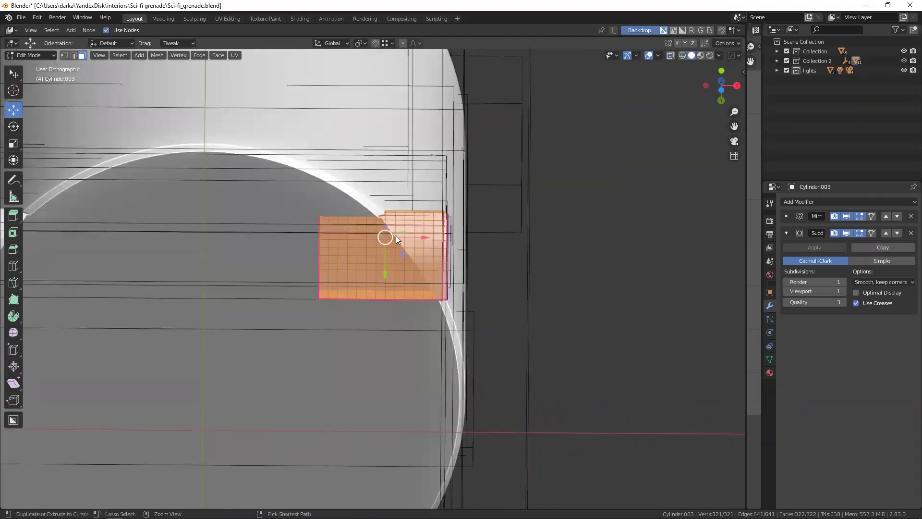
key(Tab)
mouse_move(396, 236)
middle_down()
mouse_move(389, 251)
mouse_move(420, 242)
mouse_move(378, 205)
mouse_move(434, 245)
mouse_move(298, 269)
mouse_move(347, 215)
mouse_move(360, 294)
mouse_move(399, 214)
mouse_move(426, 184)
mouse_move(418, 226)
middle_up()
- Show only the main Collection, select the cage, and re-enable the first cut and BTool_Circle
key(1)
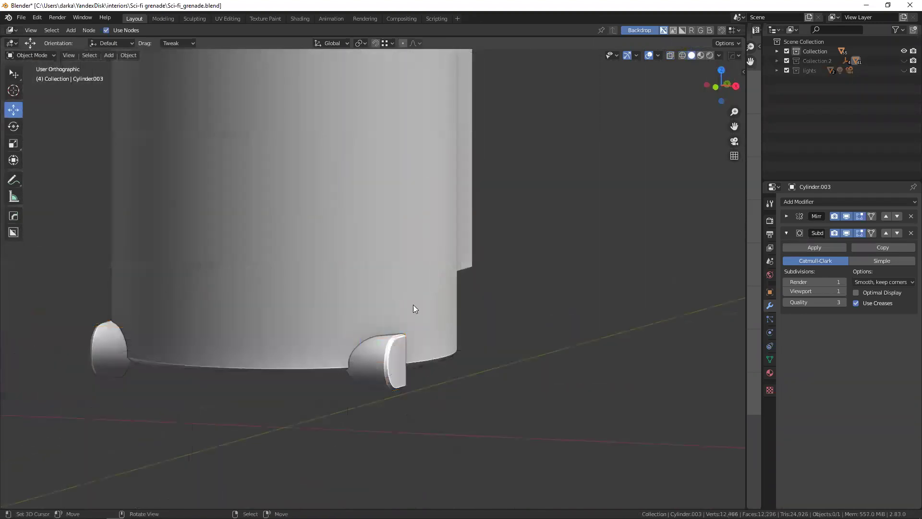
middle_drag(355, 268, 344, 209)
click(334, 245)
mouse_move(334, 245)
middle_down()
mouse_move(365, 240)
mouse_move(363, 347)
middle_up()
click(870, 264)
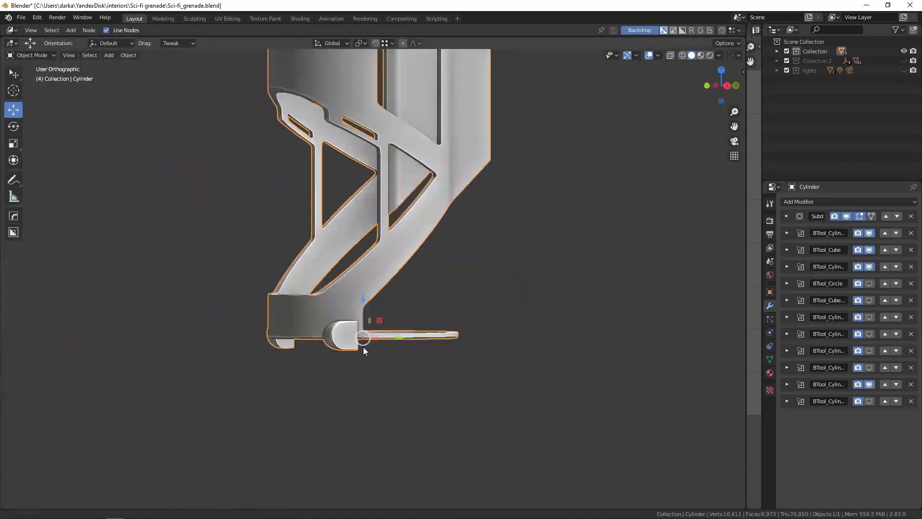
click(787, 284)
click(870, 283)
click(786, 283)
- Re-enable BTool_Cube and the remaining cylinder cuts, undoing one test toggle
shift+middle_drag(319, 93, 334, 159)
click(870, 300)
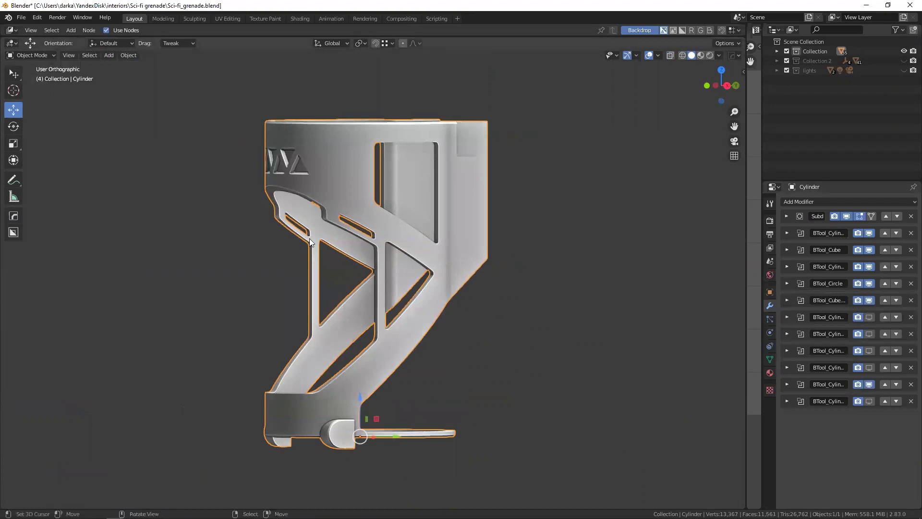
middle_drag(310, 239, 362, 280)
click(869, 317)
click(869, 334)
click(869, 367)
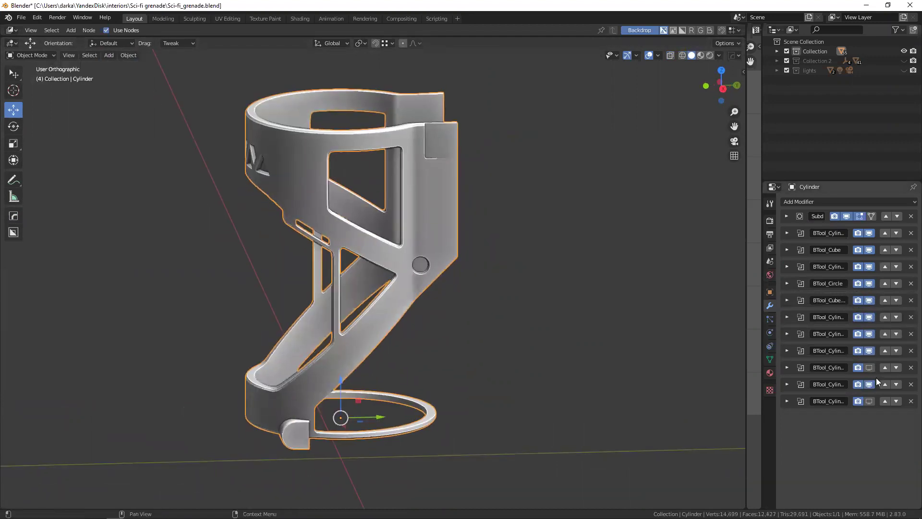
click(869, 401)
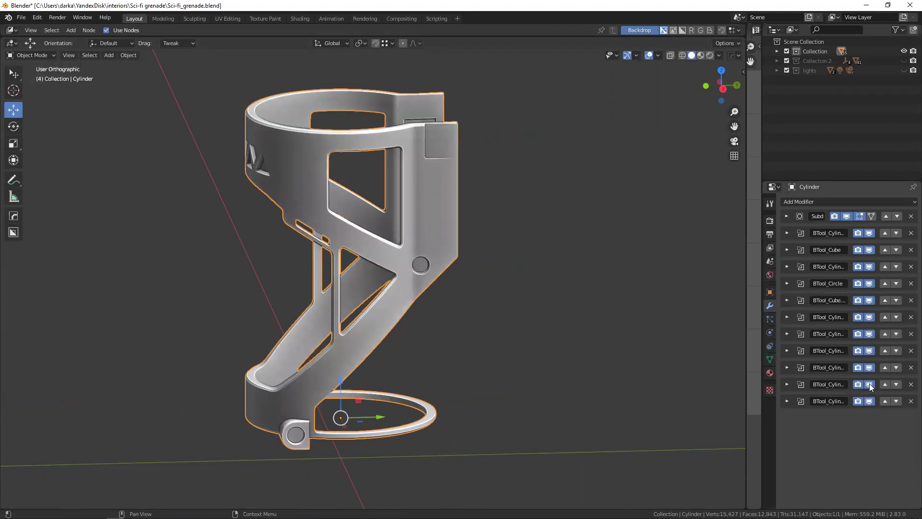
click(869, 384)
key(ctrl+z)
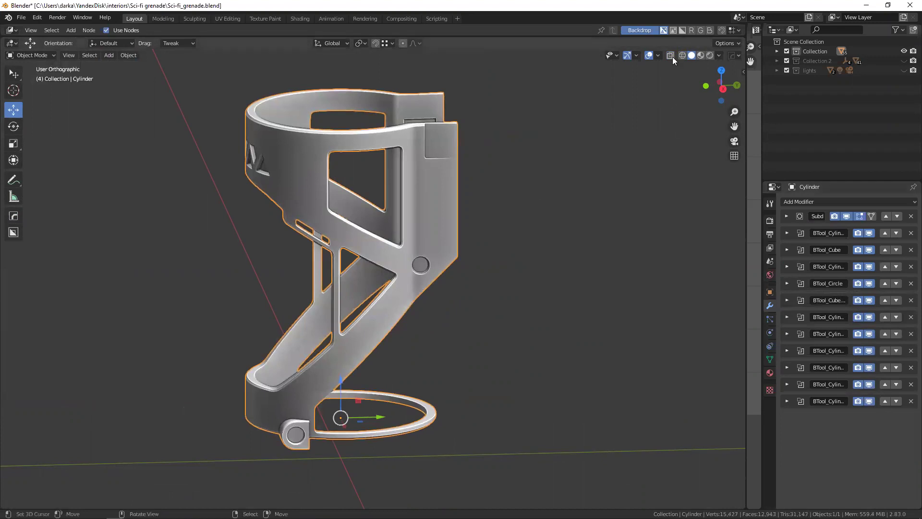
click(657, 56)
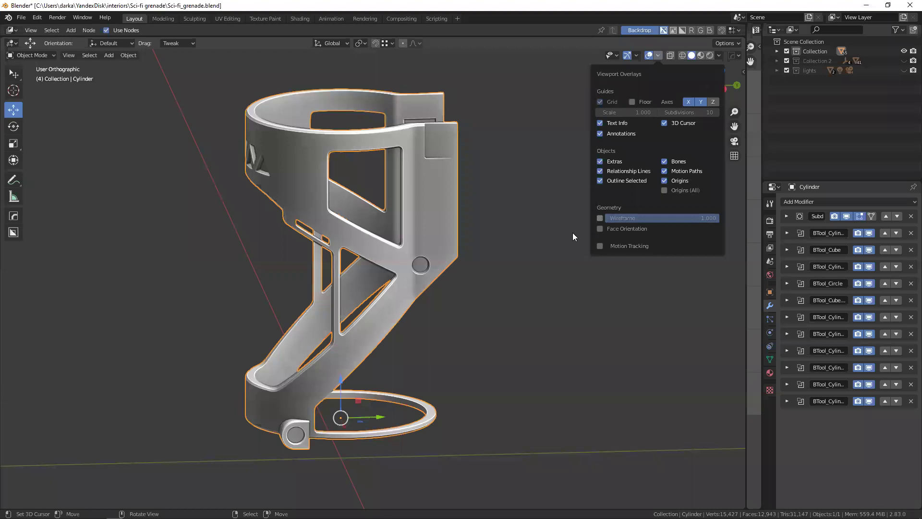
- Enable the Wireframe overlay, deselect the shell, and orbit to inspect its topology
click(600, 217)
scroll(364, 194, up, 2)
scroll(349, 182, up, 2)
scroll(328, 285, up, 2)
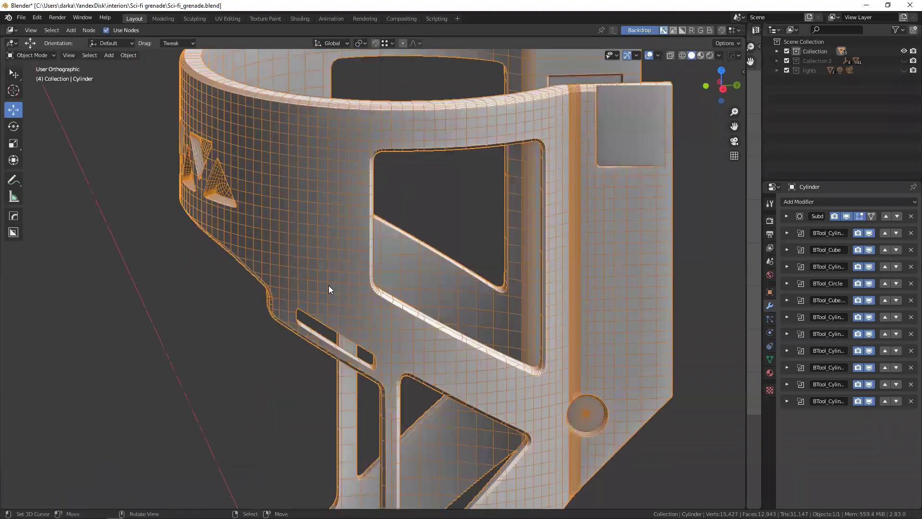
key(alt+a)
scroll(329, 285, down, 3)
mouse_move(376, 264)
middle_down()
mouse_move(401, 199)
mouse_move(435, 188)
mouse_move(479, 141)
middle_up()
scroll(450, 189, up, 3)
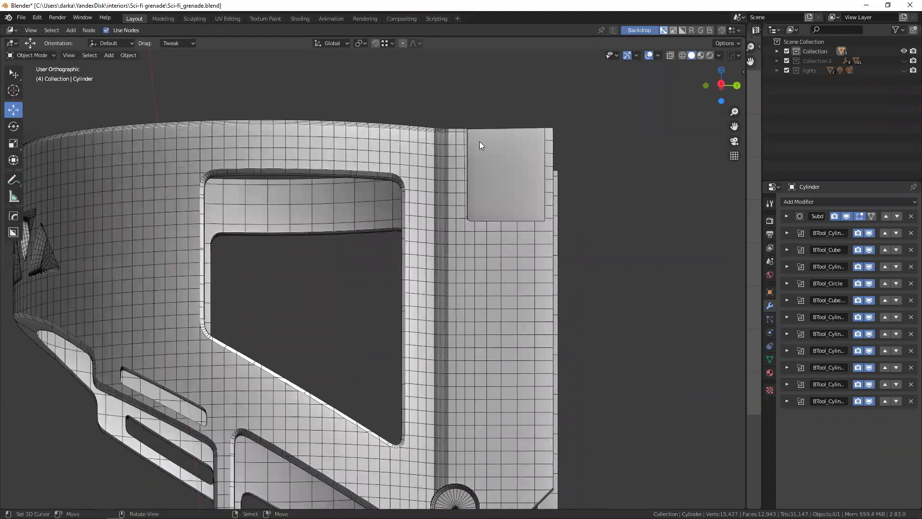
scroll(419, 176, down, 2)
scroll(404, 204, up, 2)
scroll(449, 154, down, 2)
scroll(376, 299, down, 1)
mouse_move(389, 341)
middle_down()
mouse_move(376, 299)
mouse_move(469, 265)
mouse_move(456, 251)
middle_up()
scroll(459, 274, up, 2)
scroll(443, 266, up, 2)
scroll(413, 291, up, 2)
scroll(456, 250, up, 3)
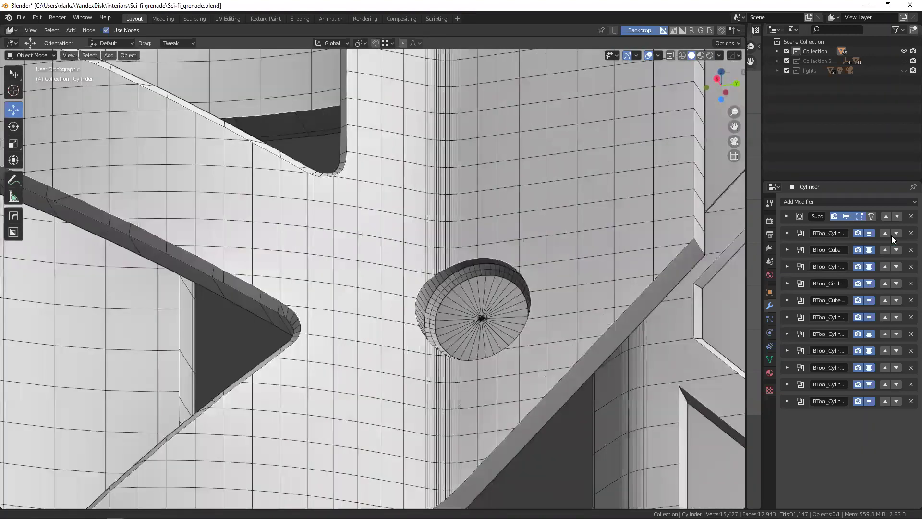
- Expand and collapse BTool_Cube, then orbit to inspect the shell's upper rim and overall mesh
click(786, 249)
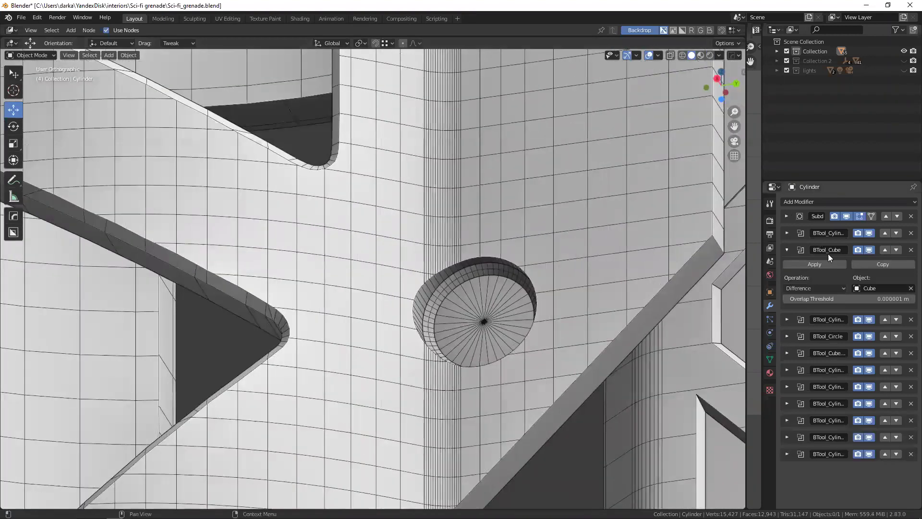
click(788, 251)
scroll(354, 313, down, 5)
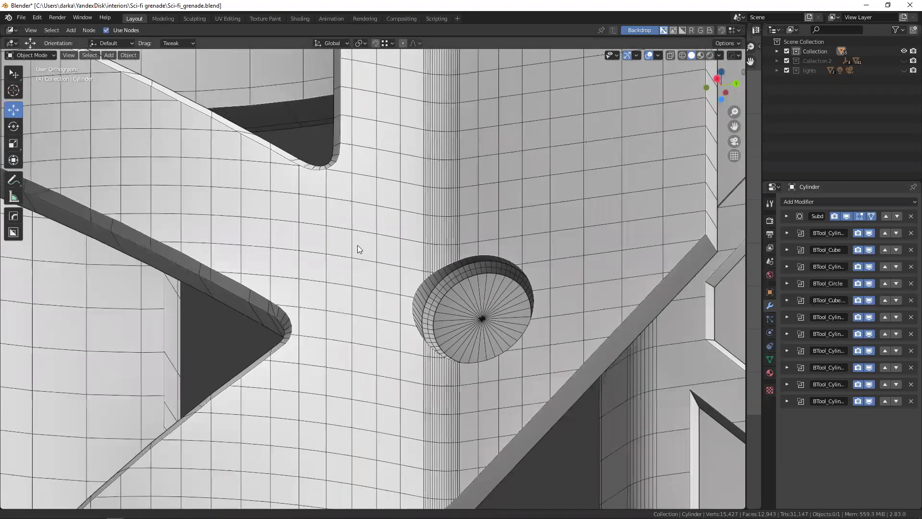
mouse_move(357, 245)
middle_down()
mouse_move(339, 285)
mouse_move(336, 271)
middle_up()
scroll(336, 271, down, 1)
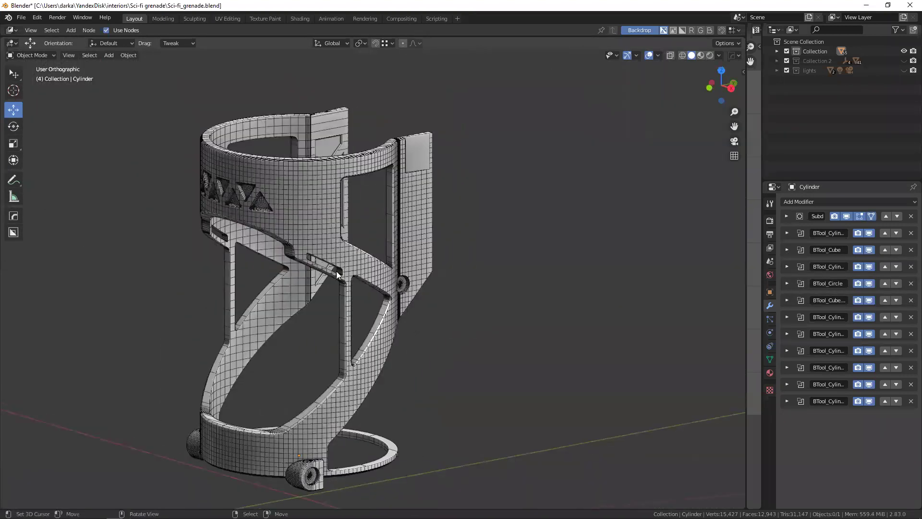
scroll(341, 232, up, 2)
mouse_move(325, 196)
middle_down()
mouse_move(262, 231)
mouse_move(486, 214)
middle_up()
mouse_move(383, 184)
middle_down()
mouse_move(335, 252)
mouse_move(422, 222)
mouse_move(342, 292)
middle_up()
scroll(336, 251, down, 2)
scroll(381, 238, up, 4)
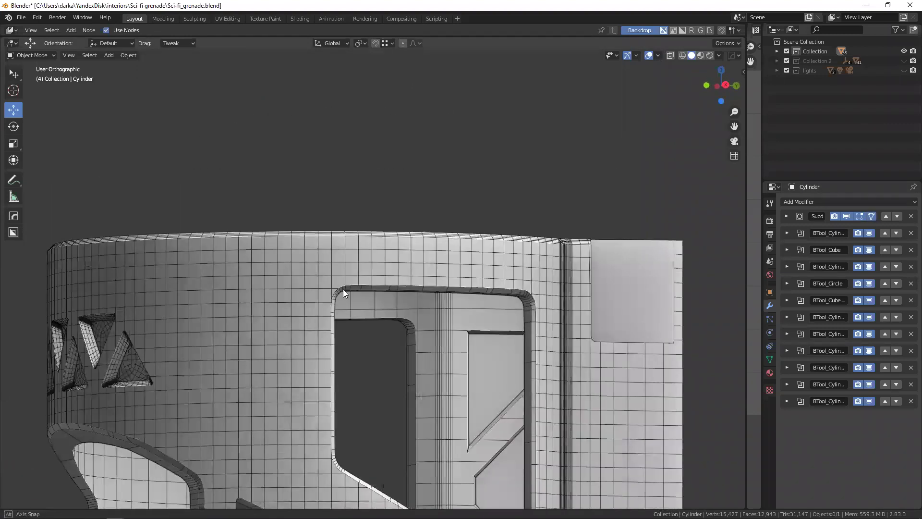
scroll(317, 276, down, 3)
mouse_move(291, 263)
middle_down()
mouse_move(362, 241)
mouse_move(331, 297)
mouse_move(285, 248)
middle_up()
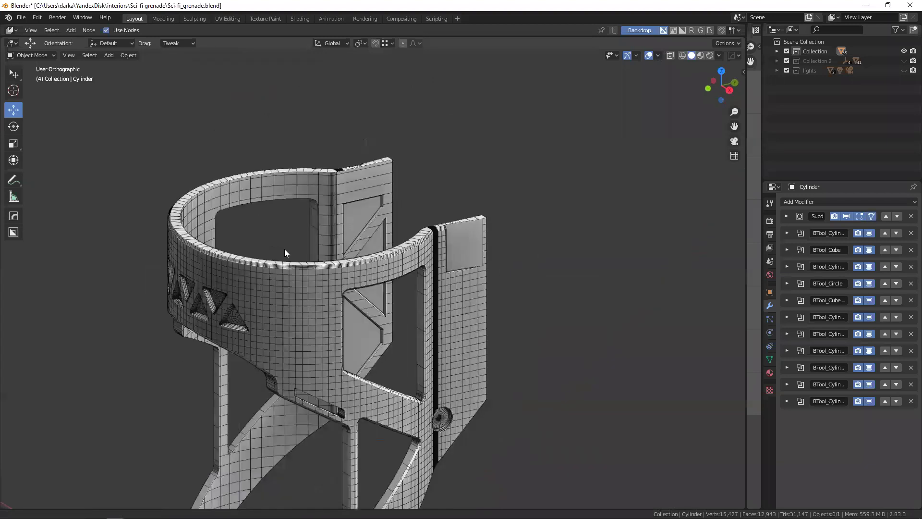
scroll(423, 222, up, 2)
scroll(665, 64, up, 2)
scroll(656, 57, up, 1)
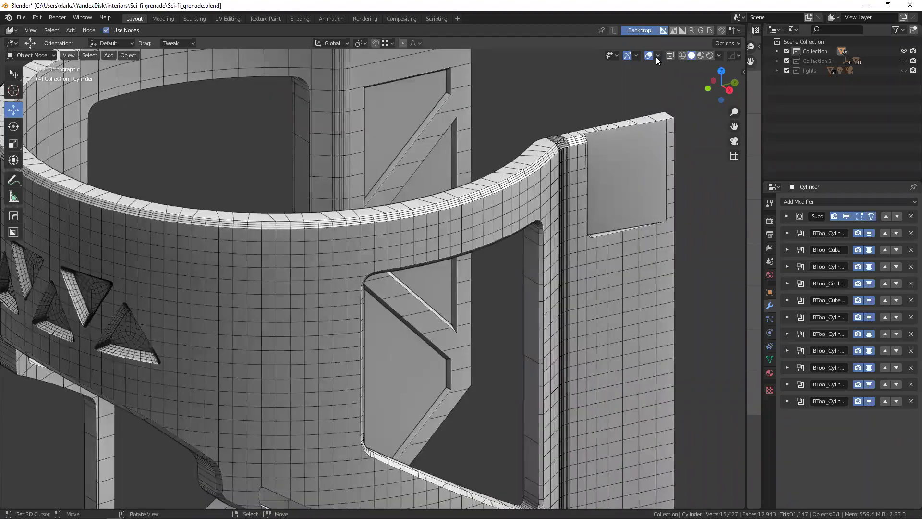
- Turn the Wireframe overlay back off and view the whole shaded shell
click(657, 56)
click(600, 217)
scroll(297, 310, down, 5)
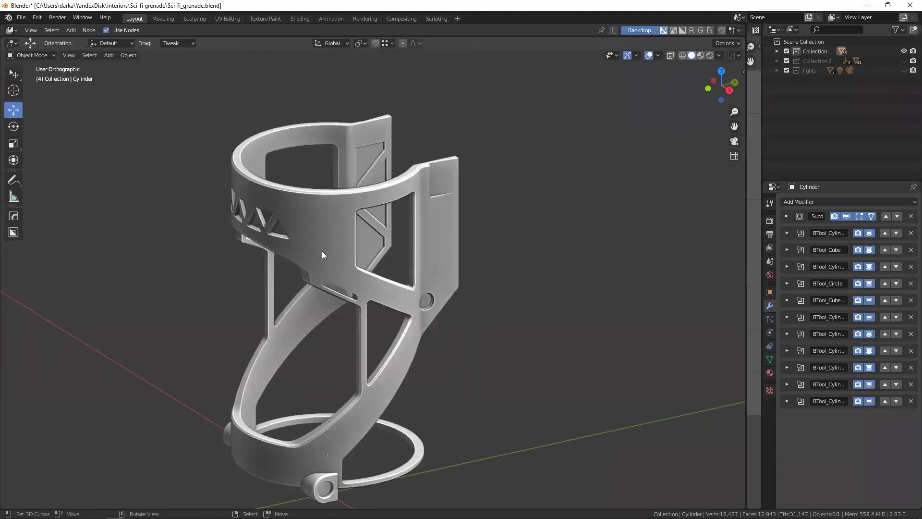
middle_drag(322, 251, 291, 172)
- Duplicate the Cylinder shell in place and isolate the copy in local view
click(337, 237)
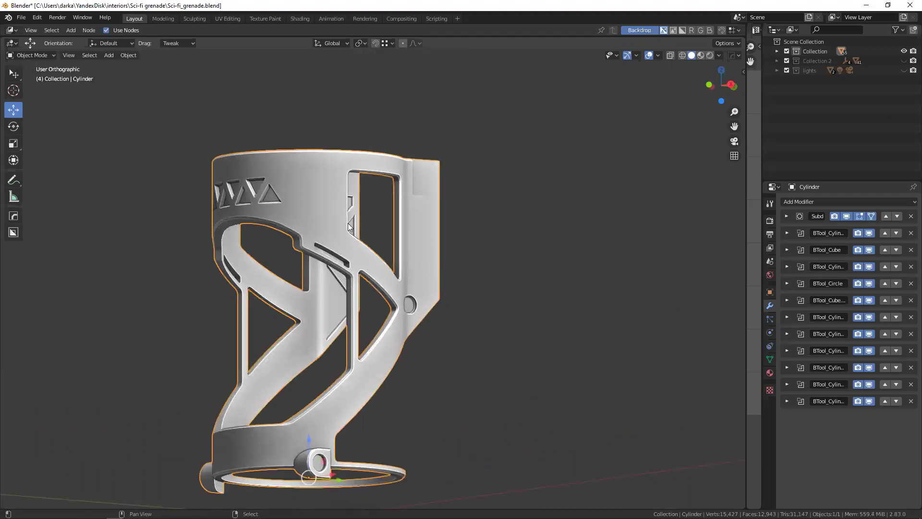
key(KP_3)
key(shift+d)
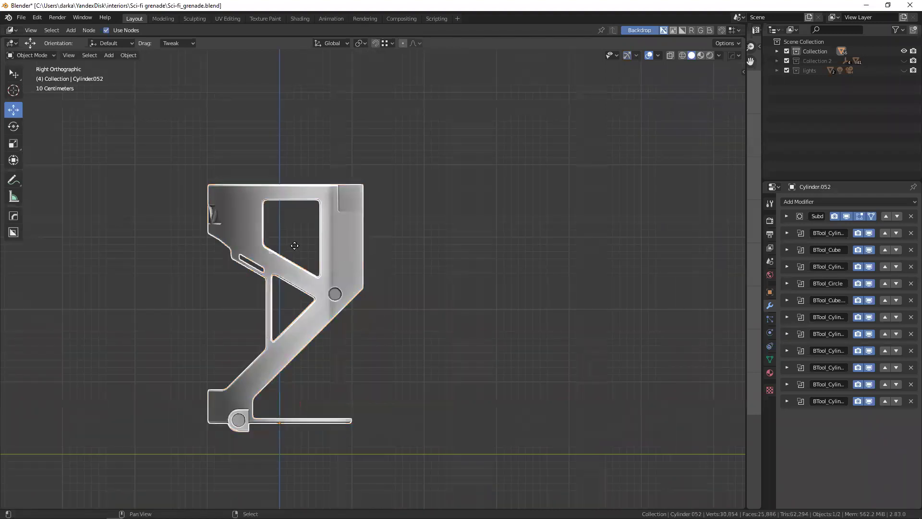
right_click(293, 244)
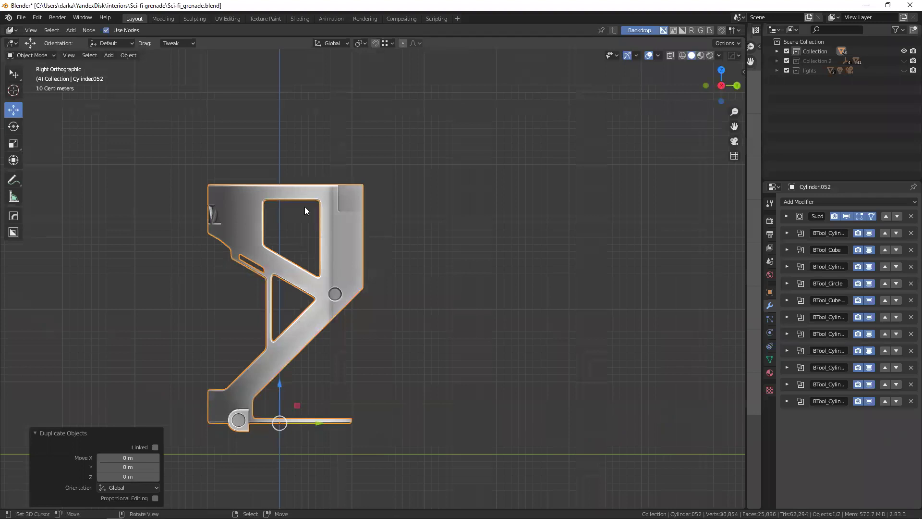
key(KP_Divide)
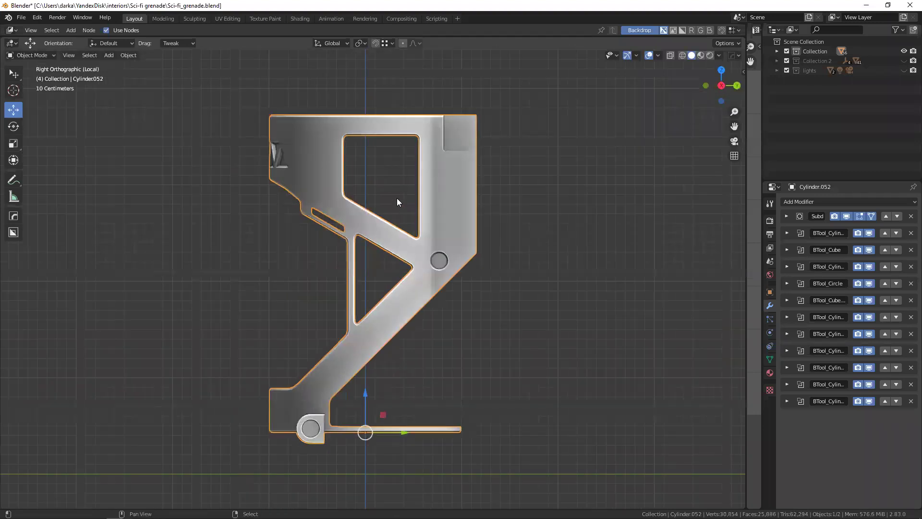
middle_drag(403, 203, 373, 213)
- Search 'conv' in F3 and bring up Convert to options, highlighting Mesh
key(F3)
key(Down)
key(Down)
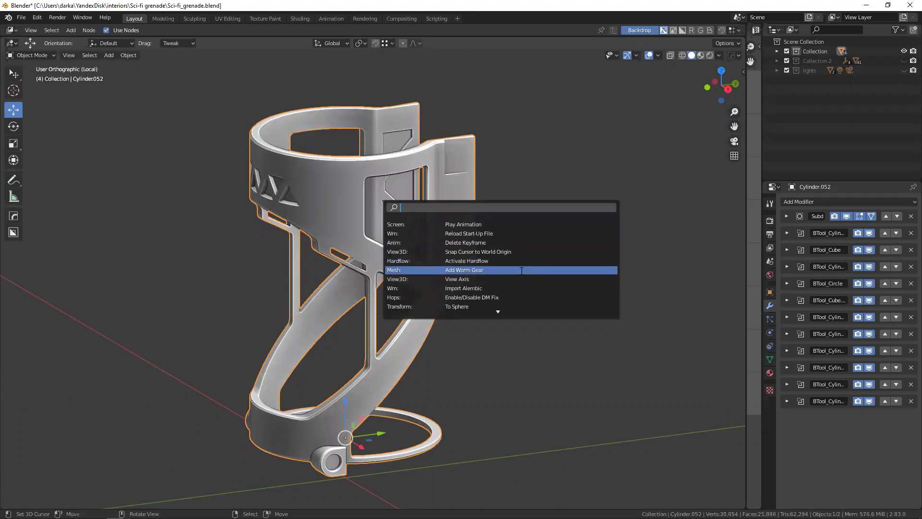
text(conv)
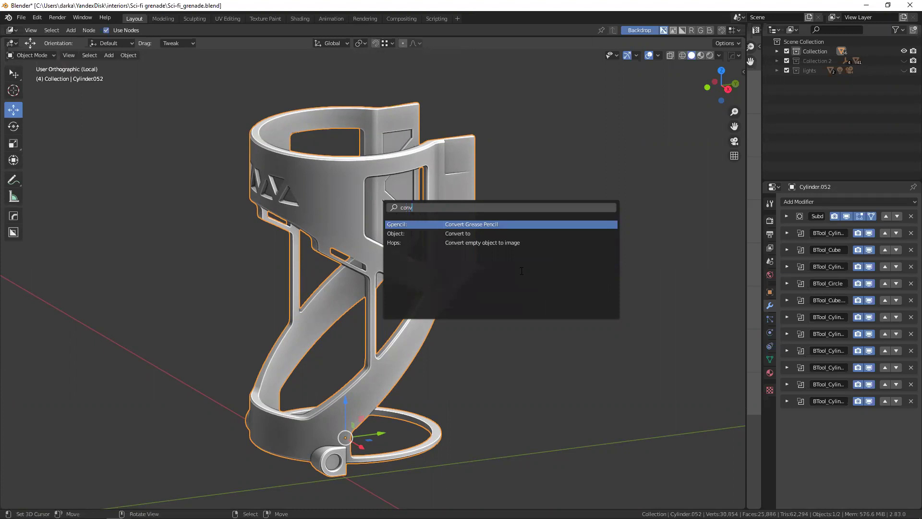
key(Down)
key(Return)
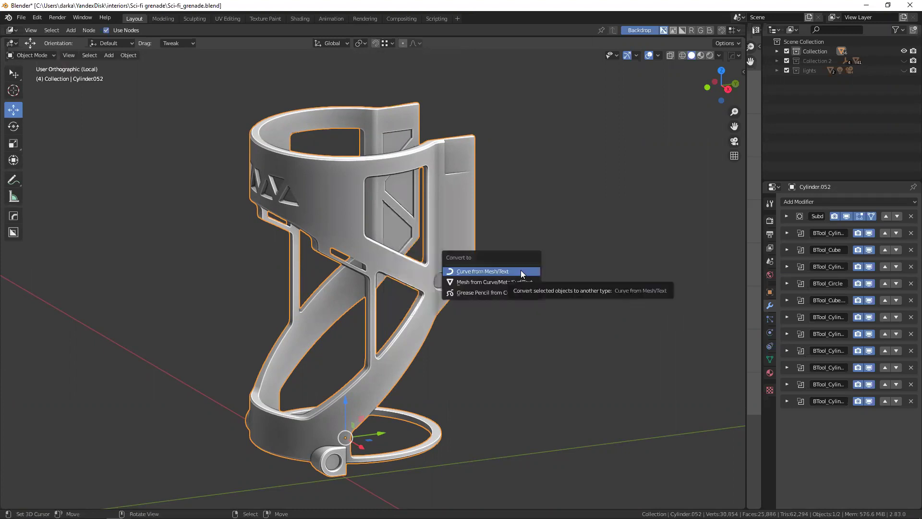
key(Down)
- Convert the duplicate to a plain mesh and switch it to Sculpt Mode
key(Return)
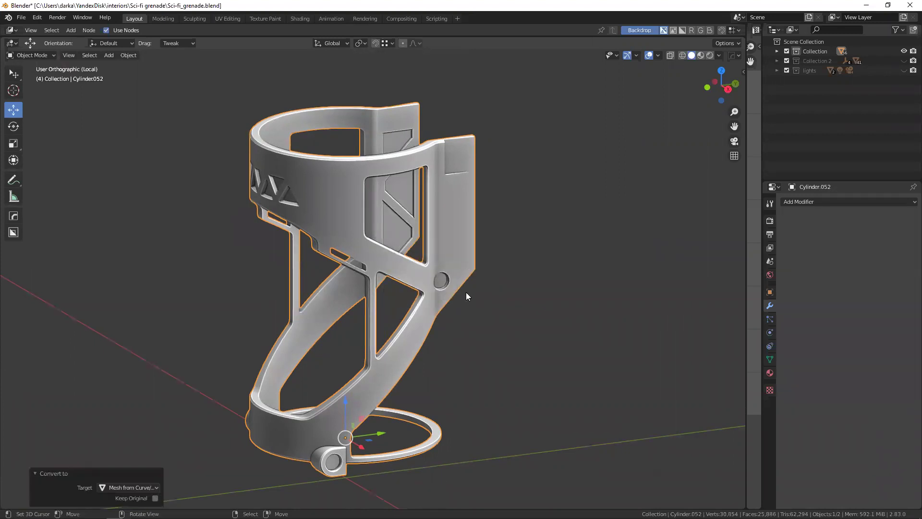
middle_drag(368, 215, 419, 185)
key(ctrl+Tab)
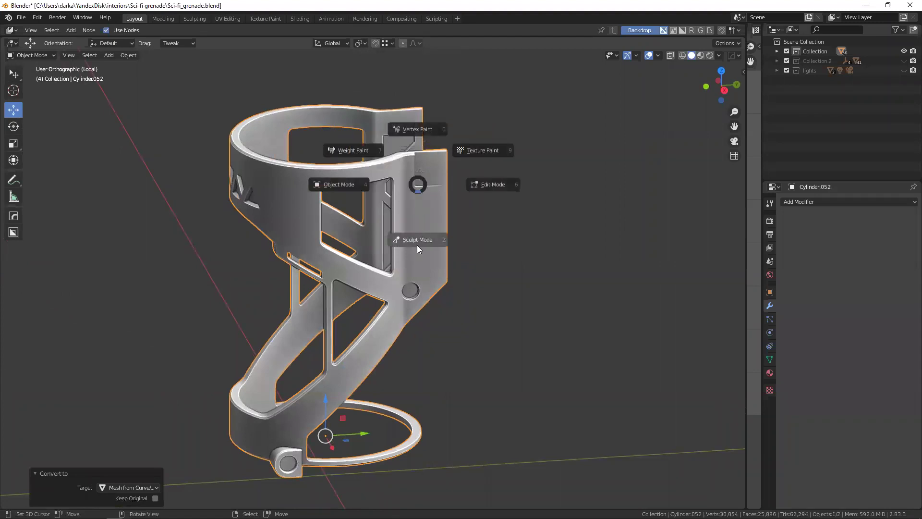
click(417, 245)
scroll(433, 216, up, 1)
scroll(432, 217, up, 1)
- Set the Remesh voxel size to 0.01 m in the header's remesh settings
click(693, 43)
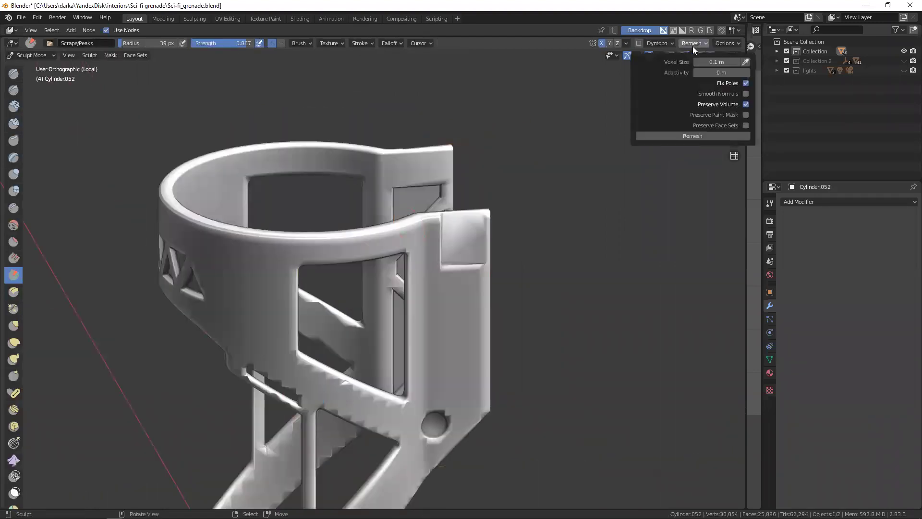
click(721, 86)
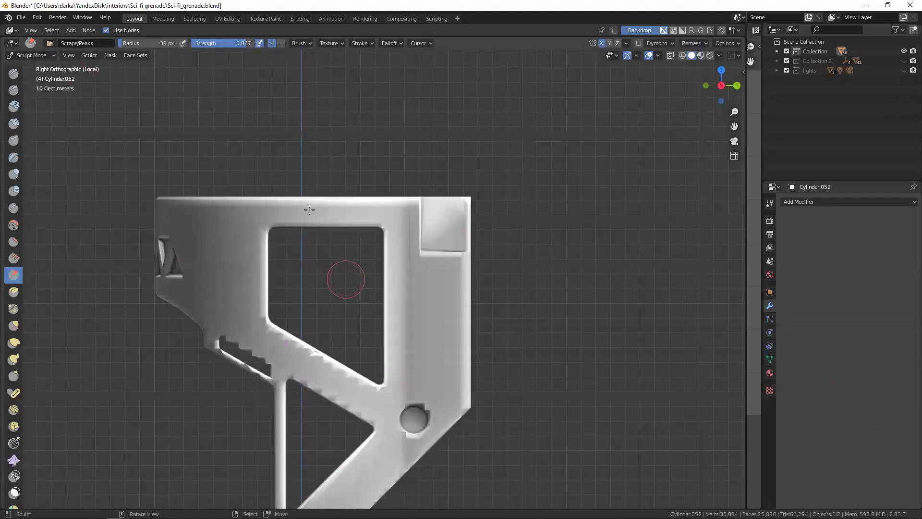
key(r)
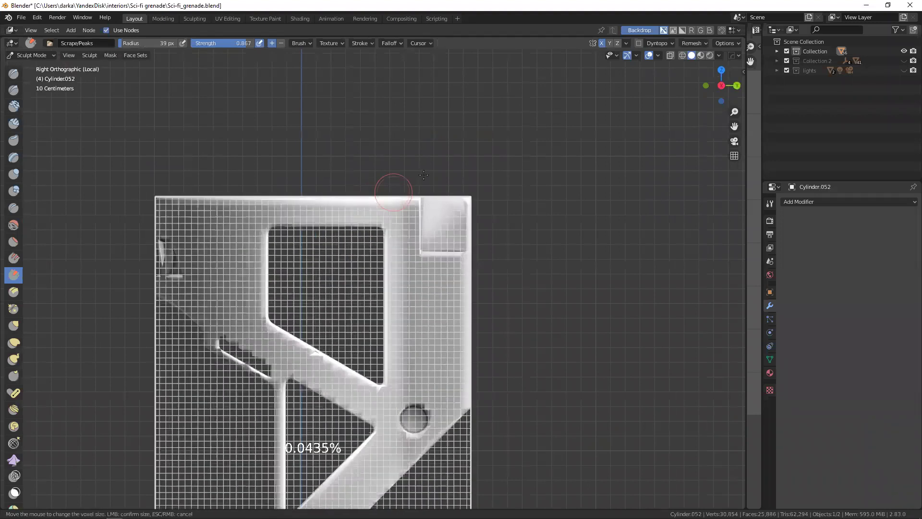
click(319, 254)
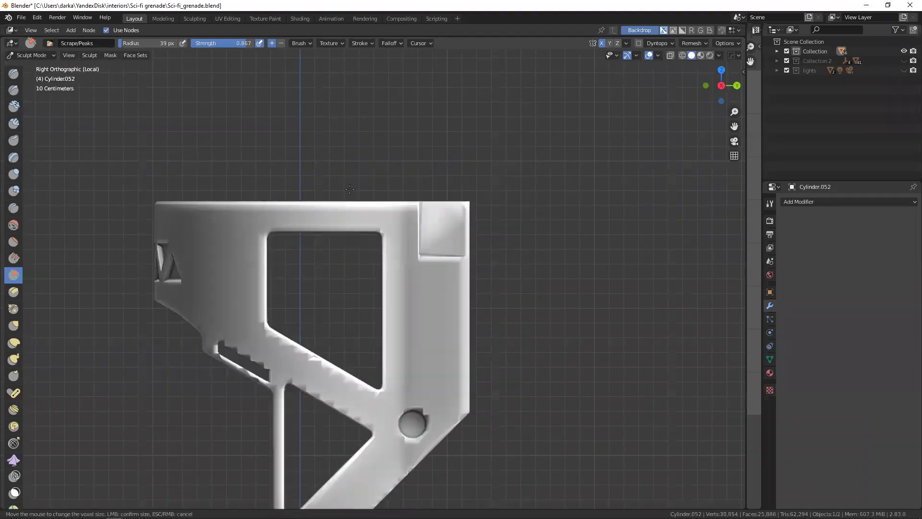
scroll(329, 189, up, 4)
click(694, 44)
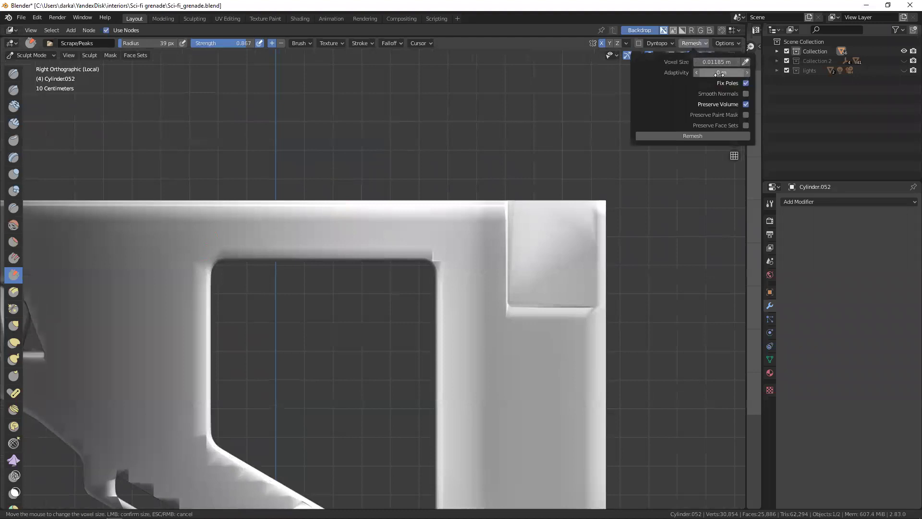
click(697, 44)
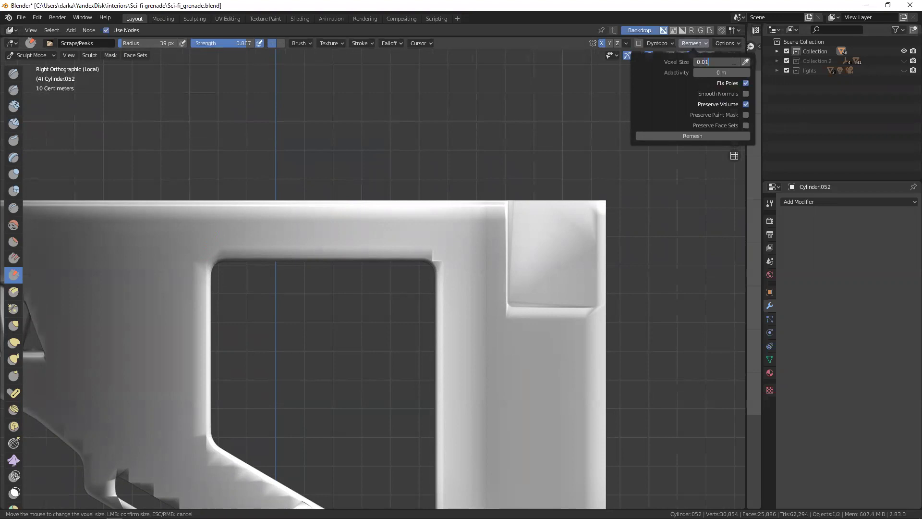
click(719, 55)
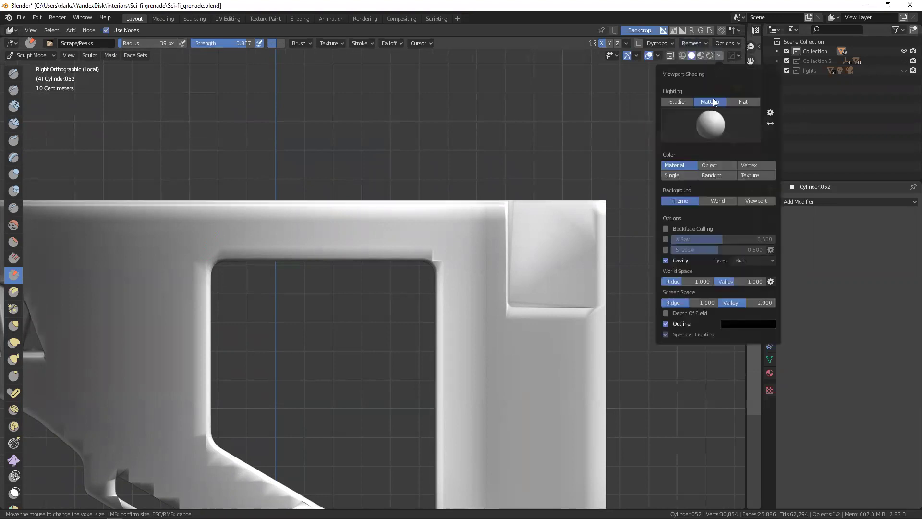
click(706, 43)
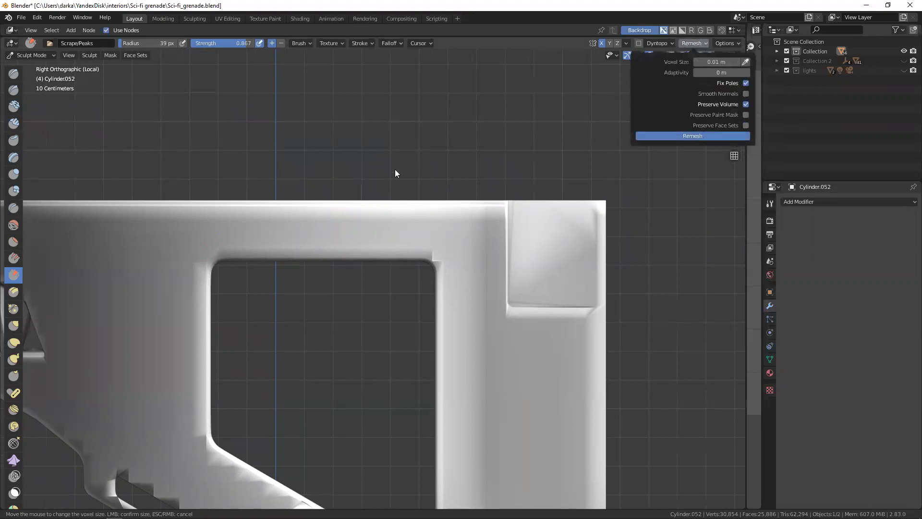
- Voxel-remesh the duplicate at 0.01 m and inspect the dense result in wireframe
key(ctrl+r)
mouse_move(275, 214)
middle_down()
mouse_move(351, 230)
mouse_move(302, 200)
middle_up()
key(shift+z)
key(shift+z)
- Resize the Scrape/Peaks brush radius, trying 99, 87 and then 68 px
key(f)
drag(416, 154, 373, 175)
key(f)
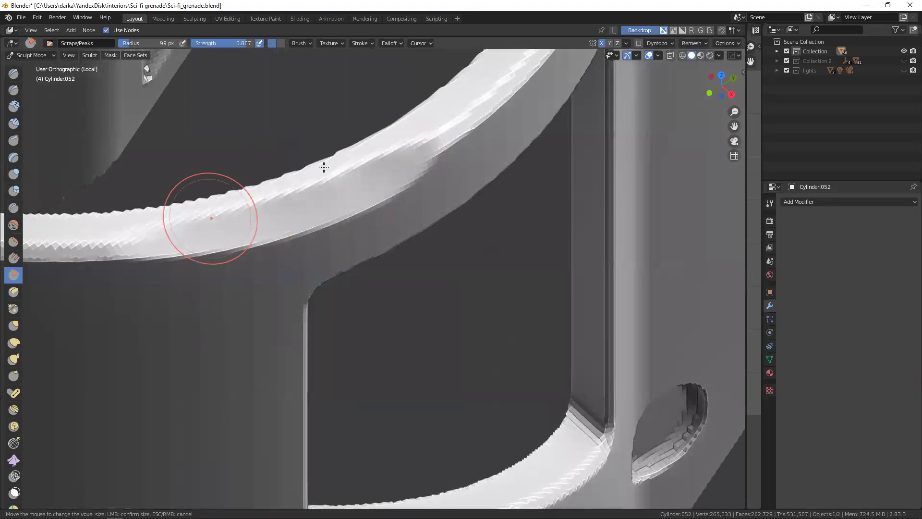
click(323, 167)
middle_drag(323, 167, 216, 196)
key(f)
click(263, 230)
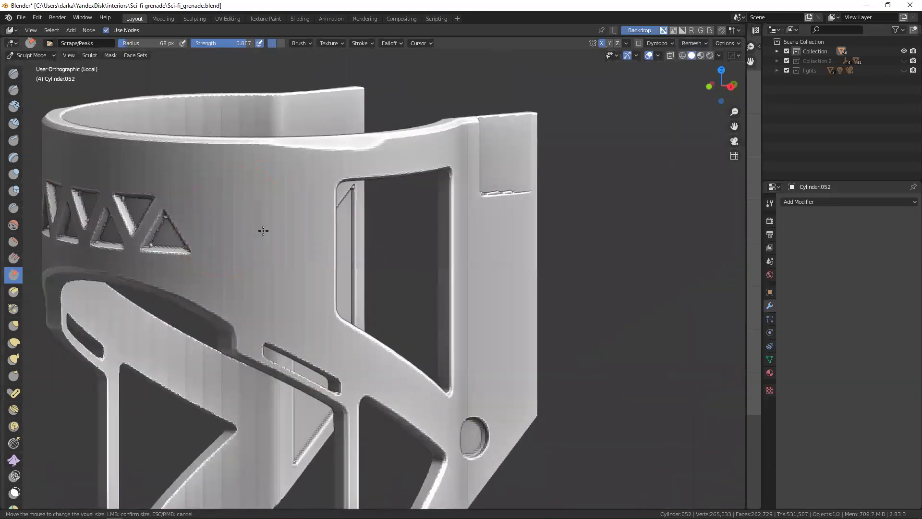
- Keep reducing the brush radius (42, then 53 px) while zooming to judge it
mouse_move(381, 145)
middle_down()
mouse_move(309, 165)
mouse_move(390, 144)
middle_up()
key(f)
click(416, 215)
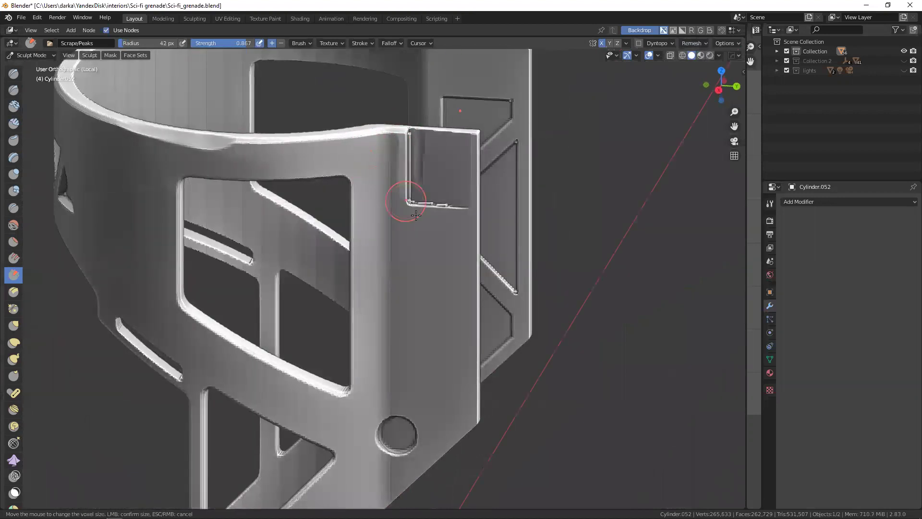
mouse_move(372, 232)
middle_down()
mouse_move(376, 179)
mouse_move(366, 218)
middle_up()
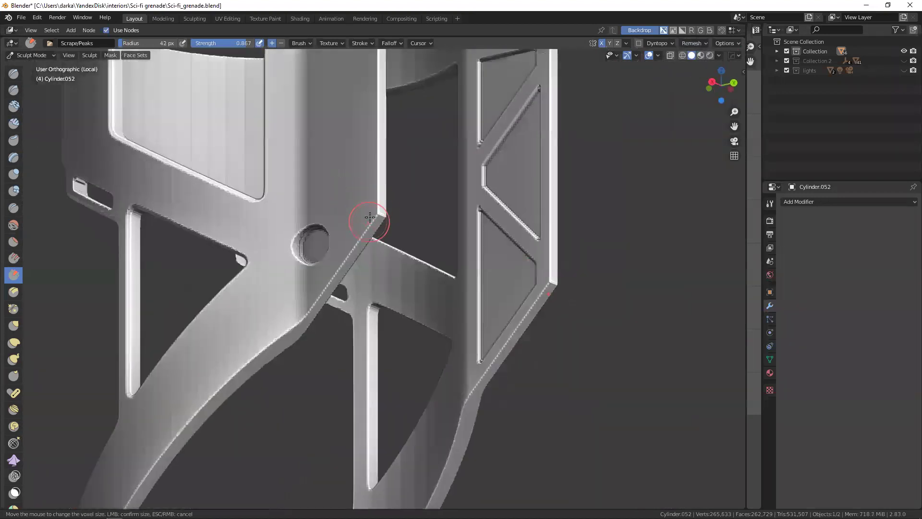
scroll(379, 220, up, 3)
scroll(345, 231, up, 3)
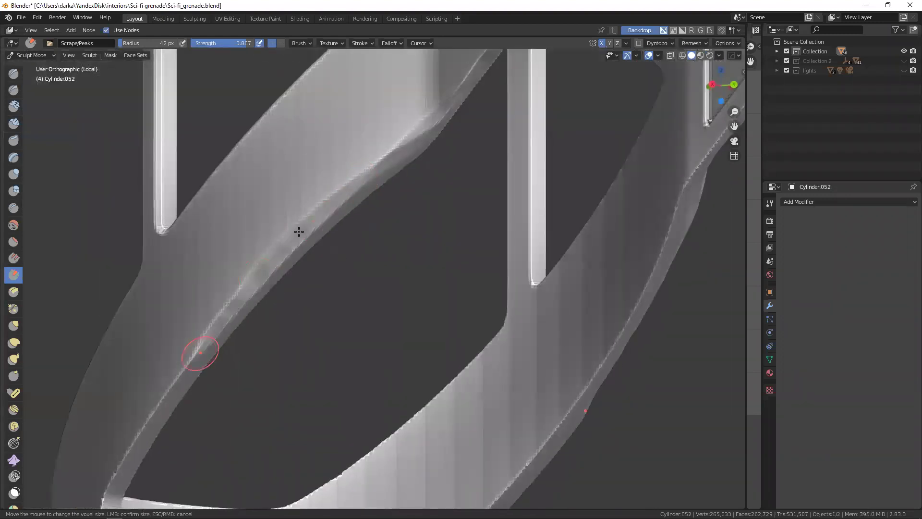
scroll(204, 301, down, 5)
scroll(267, 181, down, 2)
scroll(253, 251, up, 2)
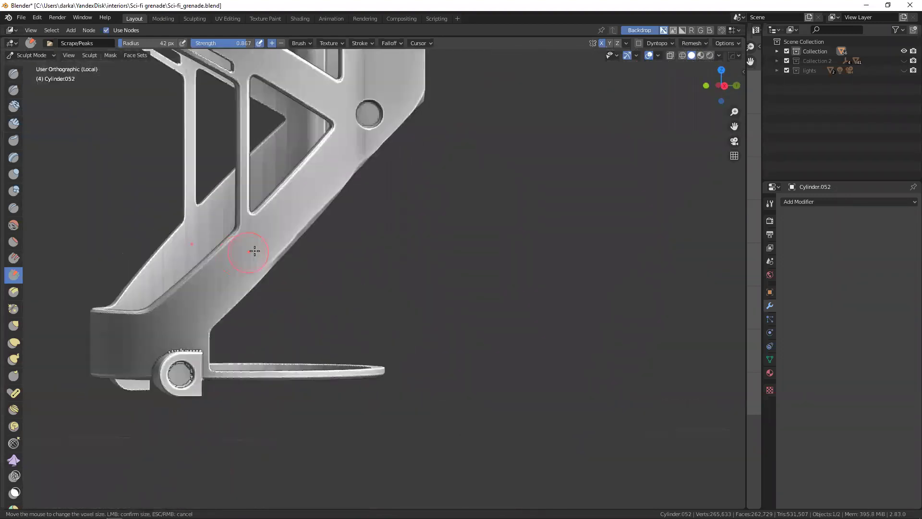
scroll(242, 268, up, 2)
click(242, 268)
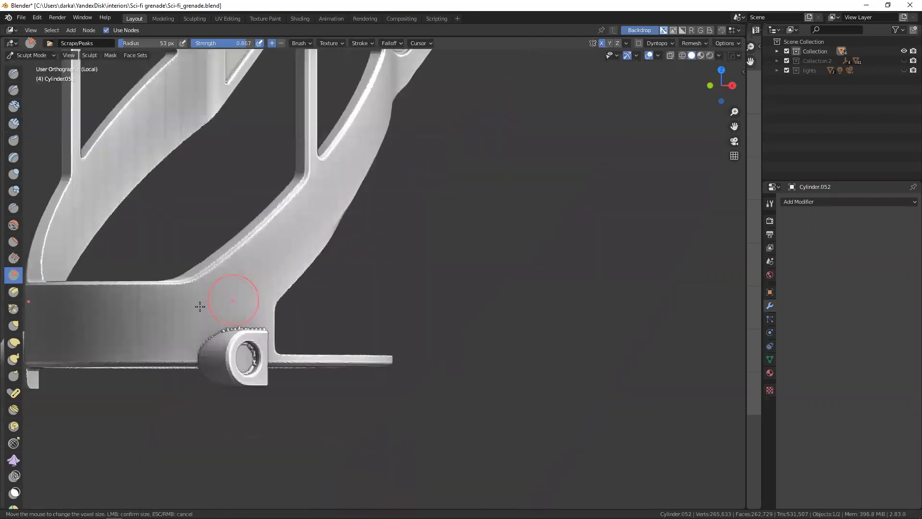
- Inspect the cage's struts, lower ring and strut-ring junction up close
mouse_move(215, 335)
middle_down()
mouse_move(305, 324)
mouse_move(256, 301)
middle_up()
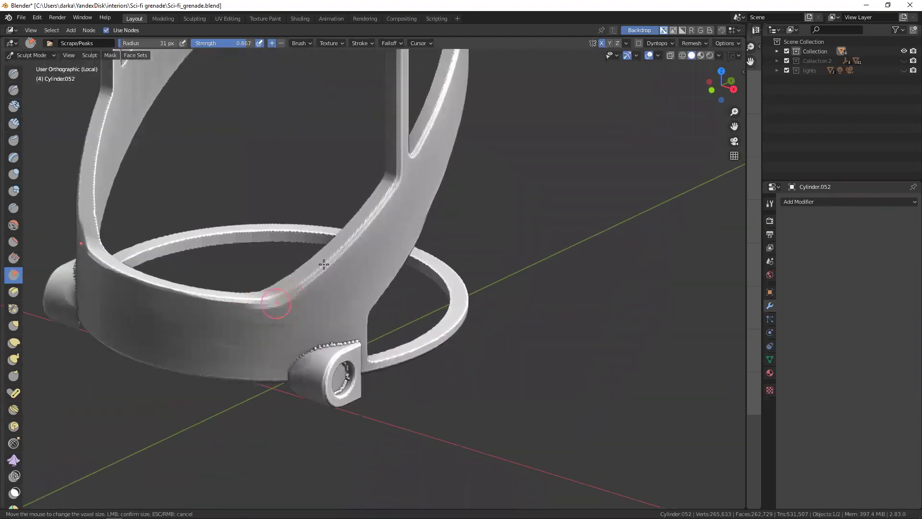
middle_drag(324, 264, 269, 252)
scroll(213, 241, up, 2)
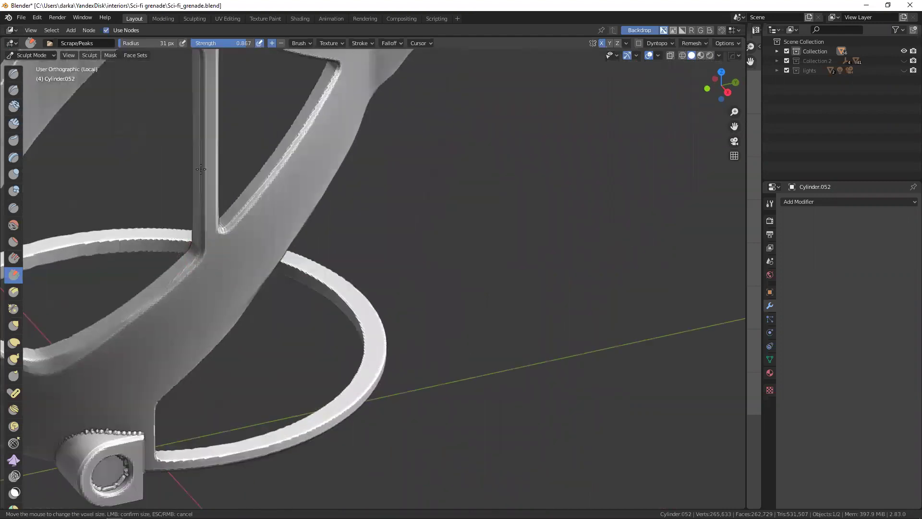
shift+middle_drag(201, 168, 277, 165)
scroll(16, 164, down, 5)
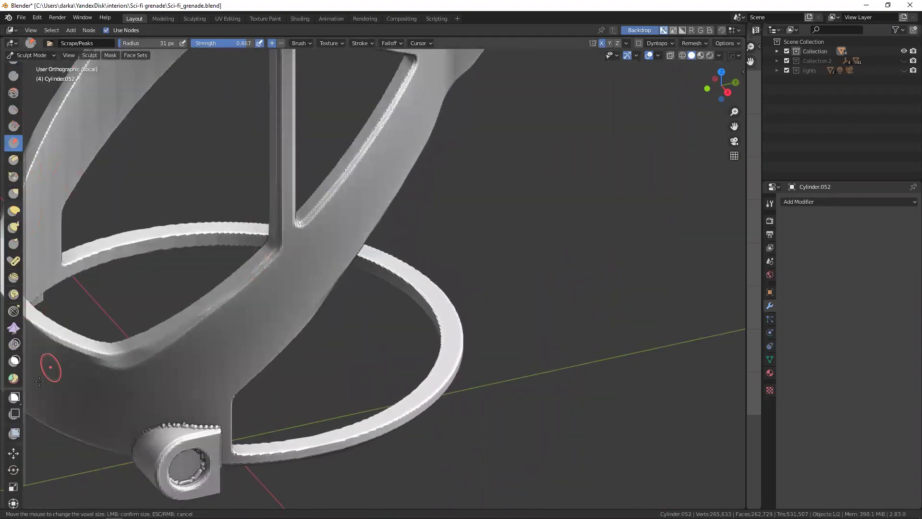
- Apply a Smooth mesh filter to even out the cage surface
click(14, 433)
mouse_move(221, 153)
shift+middle_down()
mouse_move(180, 321)
mouse_move(264, 281)
mouse_move(328, 286)
mouse_move(275, 255)
mouse_move(320, 272)
mouse_move(258, 158)
mouse_move(250, 251)
mouse_move(316, 195)
shift+middle_up()
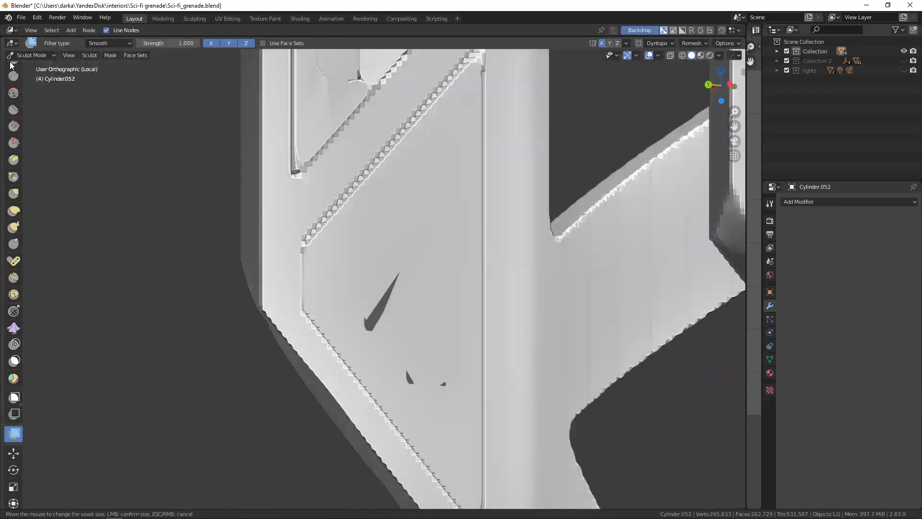
click(109, 43)
drag(374, 212, 367, 257)
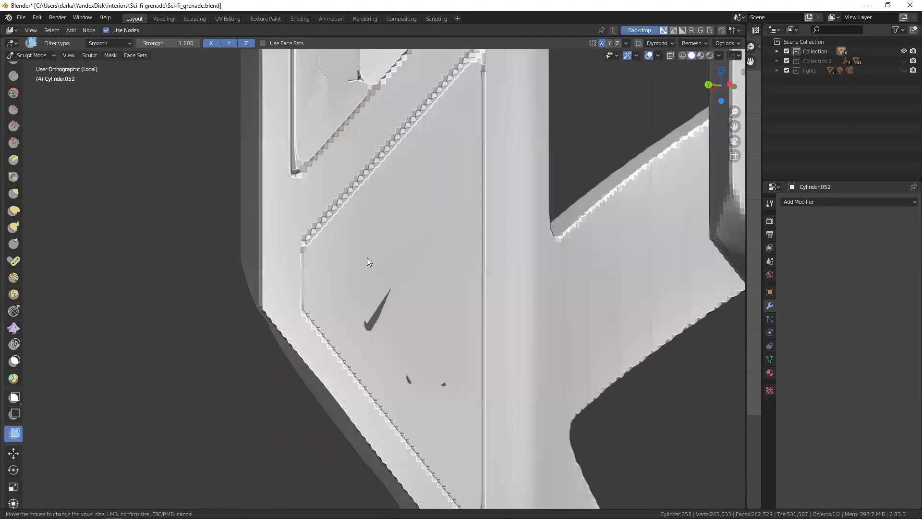
- Orbit and zoom to view the whole cylindrical cage after smoothing
mouse_move(585, 230)
middle_down()
mouse_move(459, 186)
mouse_move(340, 229)
mouse_move(390, 264)
mouse_move(339, 282)
mouse_move(361, 300)
mouse_move(395, 244)
middle_up()
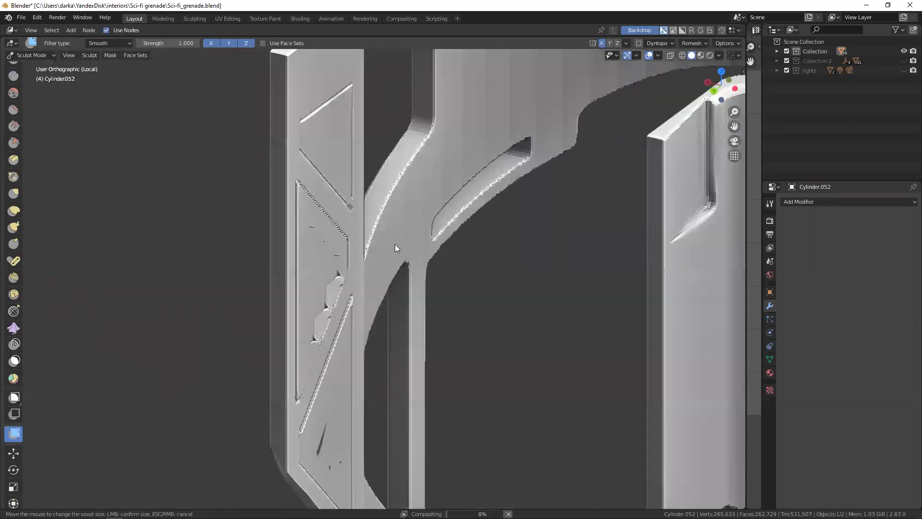
middle_drag(320, 283, 362, 190)
scroll(266, 334, down, 5)
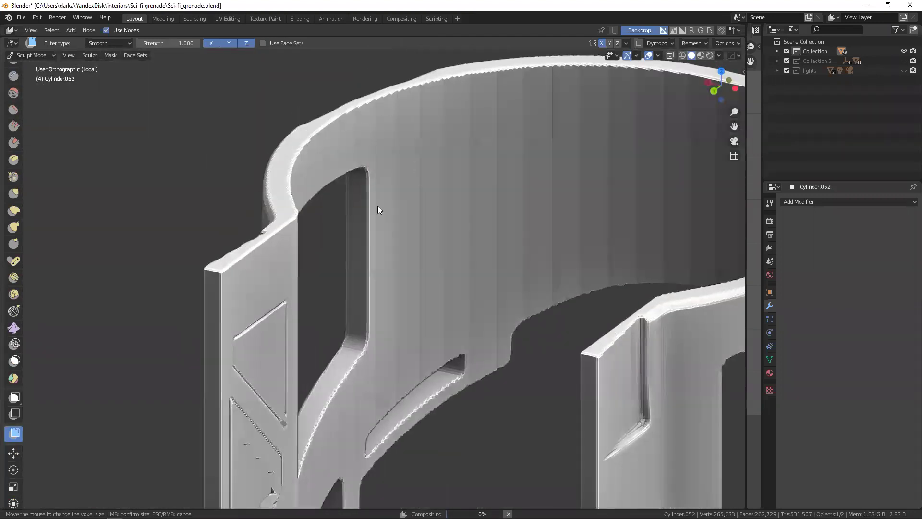
scroll(434, 358, down, 5)
middle_drag(270, 265, 392, 302)
scroll(392, 303, up, 1)
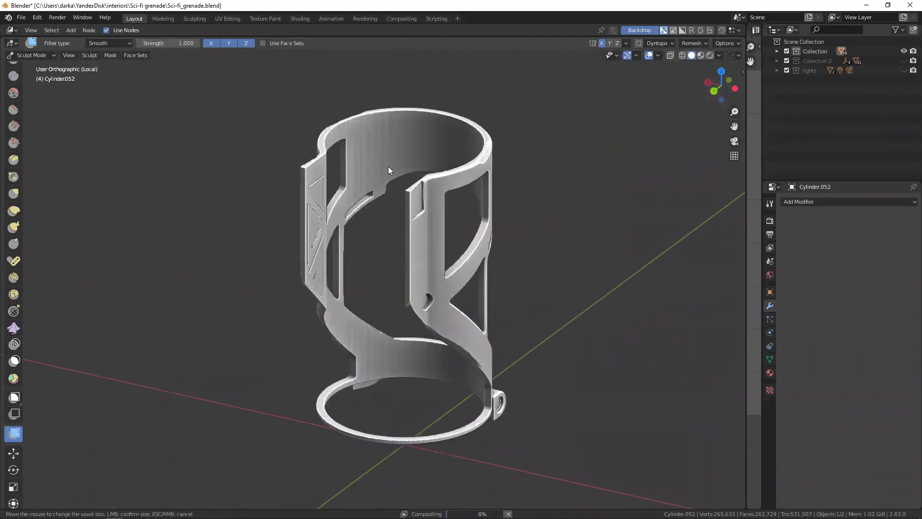
scroll(389, 167, up, 2)
scroll(482, 177, up, 1)
scroll(388, 239, up, 1)
scroll(404, 209, up, 3)
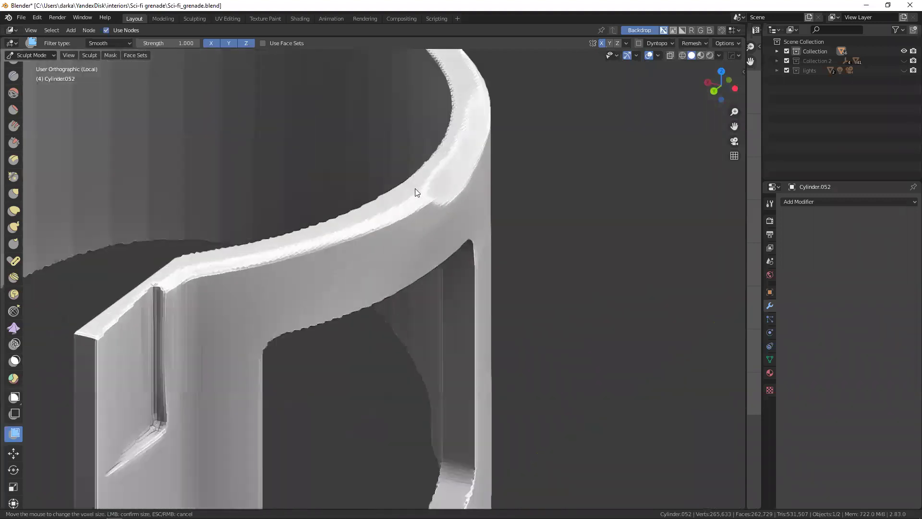
- Switch the mesh filter to Sharpen (smooth ratio 0.350) and apply it to the cage
click(120, 44)
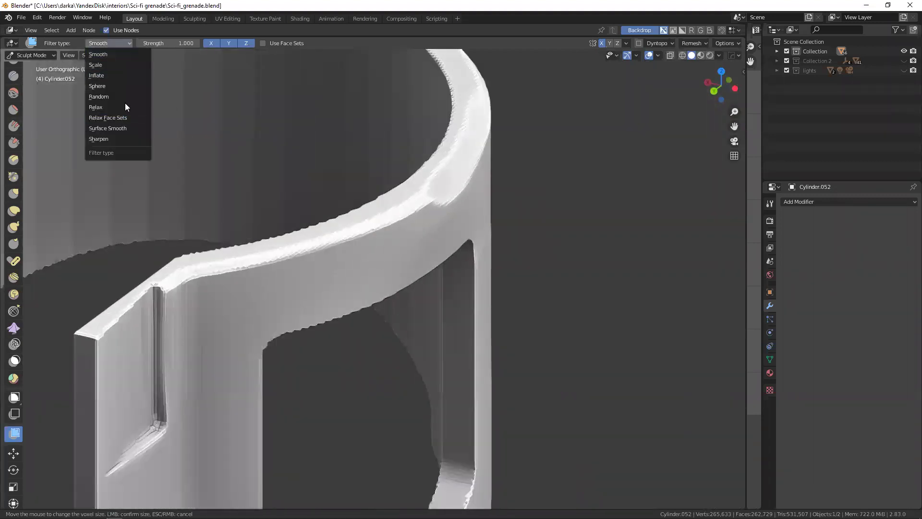
click(104, 139)
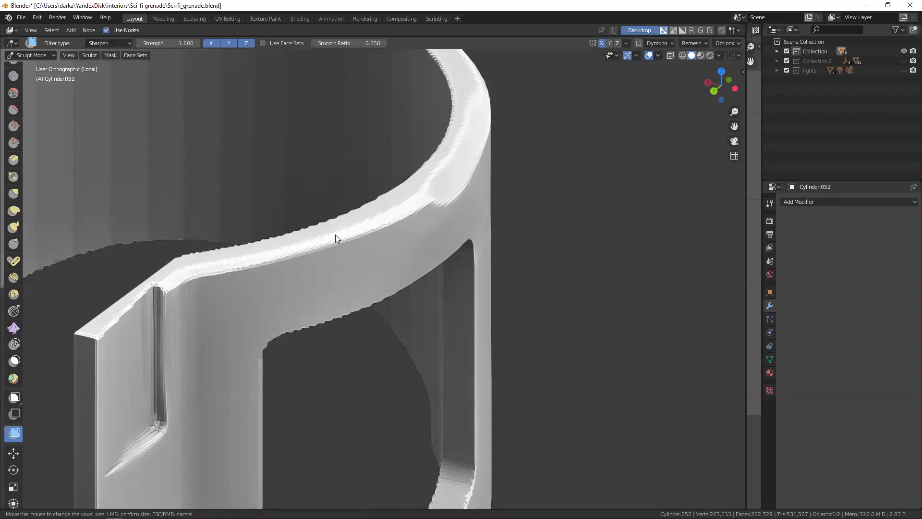
drag(310, 261, 397, 249)
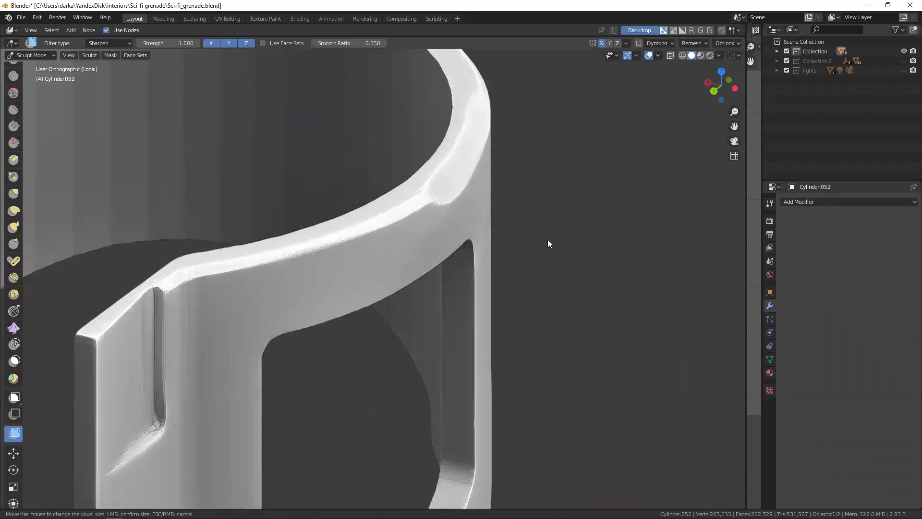
scroll(317, 272, down, 8)
mouse_move(221, 319)
middle_down()
mouse_move(369, 282)
mouse_move(416, 258)
middle_up()
- Return to Object Mode and zoom in on the cage
key(ctrl+Tab)
click(352, 265)
mouse_move(346, 259)
middle_down()
mouse_move(237, 241)
mouse_move(331, 216)
middle_up()
scroll(331, 216, up, 3)
scroll(290, 231, up, 3)
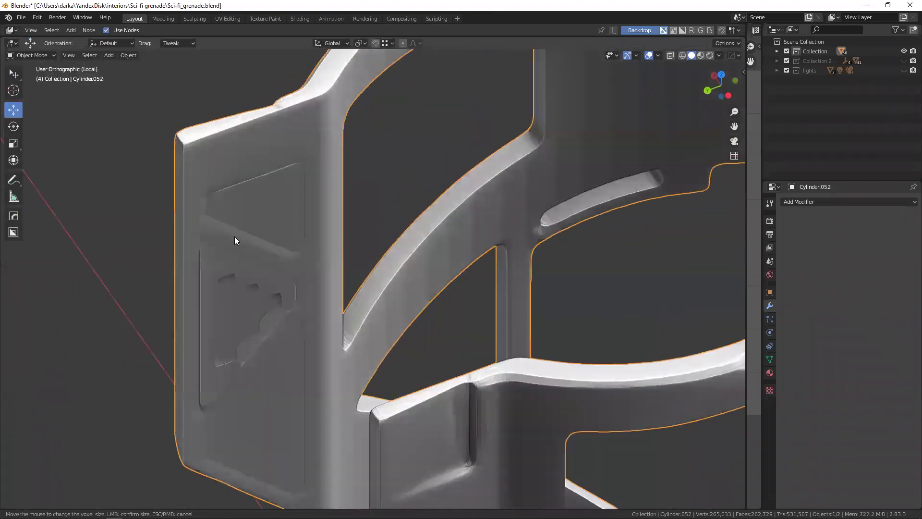
scroll(235, 236, up, 2)
scroll(220, 194, up, 2)
- Orbit around the cage to inspect its panels from several angles
middle_drag(225, 168, 204, 217)
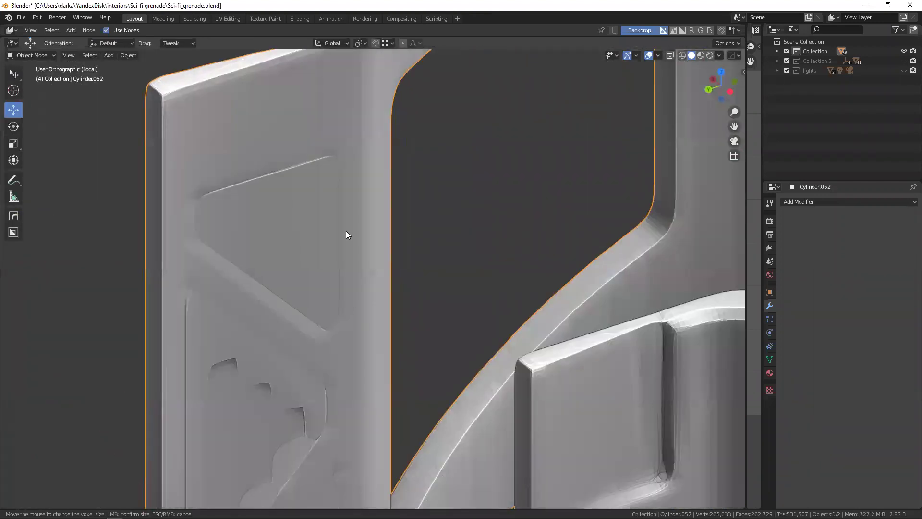
mouse_move(267, 194)
middle_down()
mouse_move(179, 191)
mouse_move(175, 229)
middle_up()
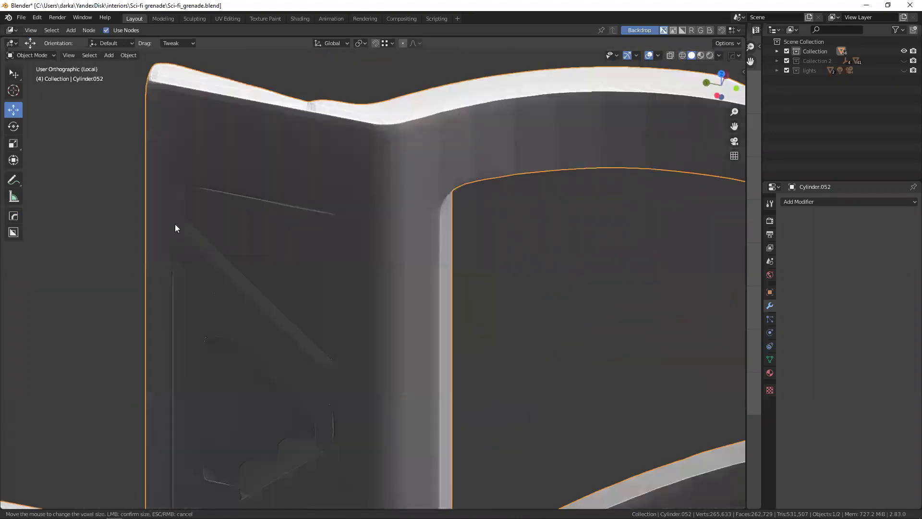
scroll(191, 313, down, 3)
mouse_move(191, 313)
middle_down()
mouse_move(423, 250)
mouse_move(333, 237)
mouse_move(336, 247)
mouse_move(346, 148)
mouse_move(303, 115)
middle_up()
scroll(194, 311, down, 3)
mouse_move(306, 175)
middle_down()
mouse_move(193, 311)
mouse_move(154, 303)
mouse_move(251, 239)
mouse_move(162, 259)
middle_up()
scroll(155, 303, up, 3)
scroll(162, 258, up, 2)
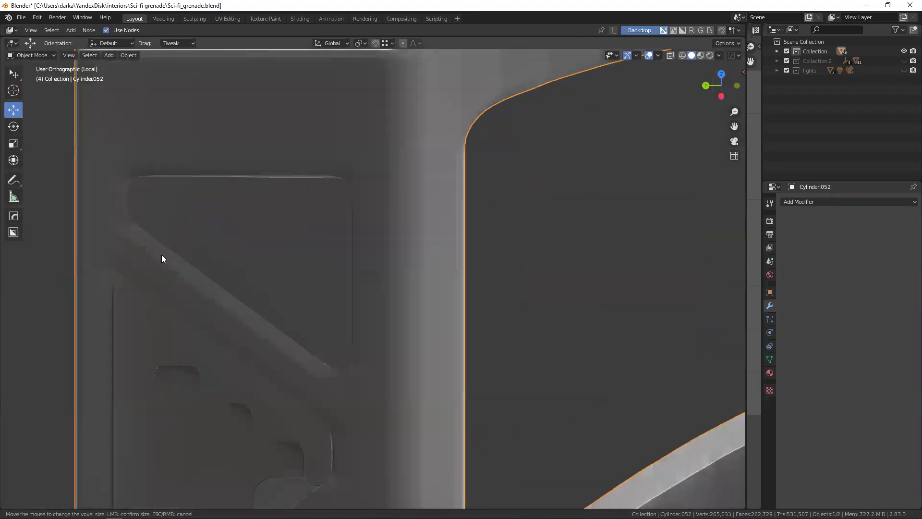
scroll(276, 241, down, 3)
scroll(284, 248, down, 2)
- Take a final look at the cage, then delete the cage object
middle_drag(318, 230, 391, 252)
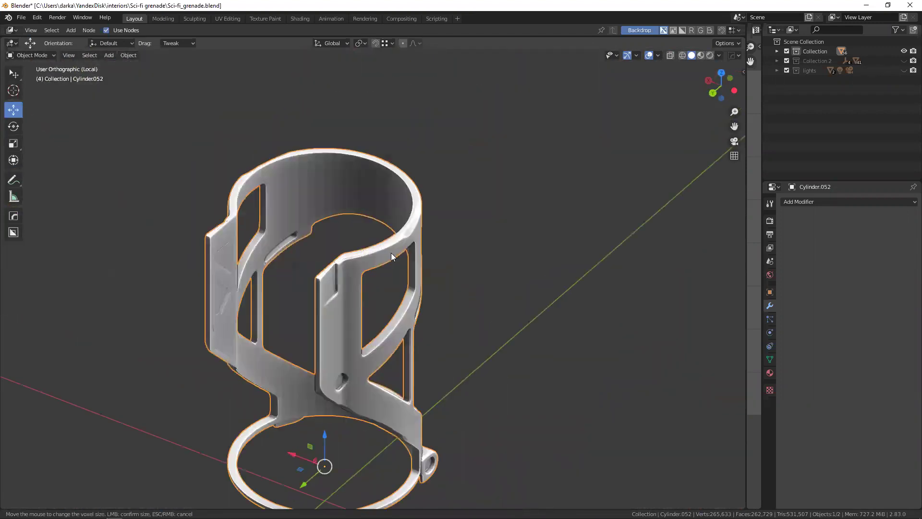
scroll(348, 243, up, 3)
scroll(349, 243, up, 2)
scroll(403, 204, down, 3)
scroll(278, 287, down, 2)
mouse_move(277, 287)
middle_down()
mouse_move(419, 229)
mouse_move(437, 205)
middle_up()
key(Delete)
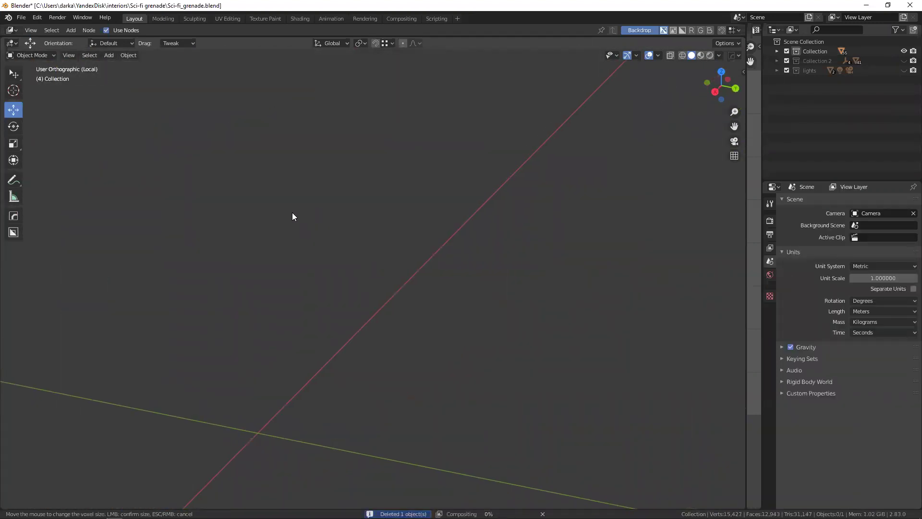
- Exit local view and bring the other, empty Blender window to the front from the taskbar
key(KP_Divide)
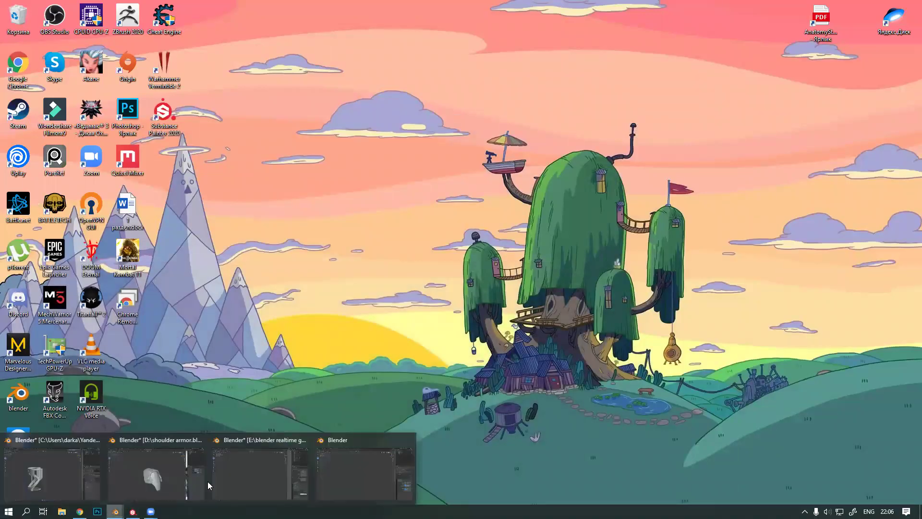
click(265, 477)
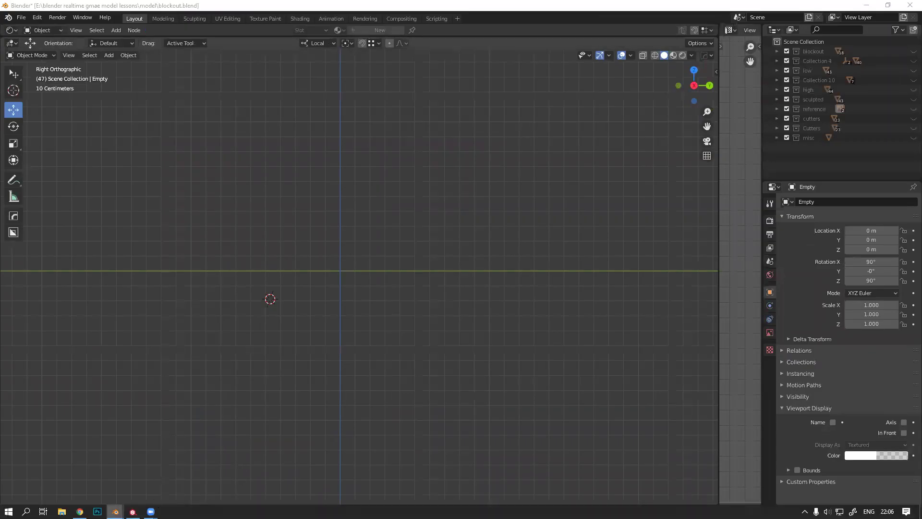
mouse_move(115, 512)
click(340, 462)
mouse_move(303, 292)
middle_down()
mouse_move(385, 274)
mouse_move(409, 215)
middle_up()
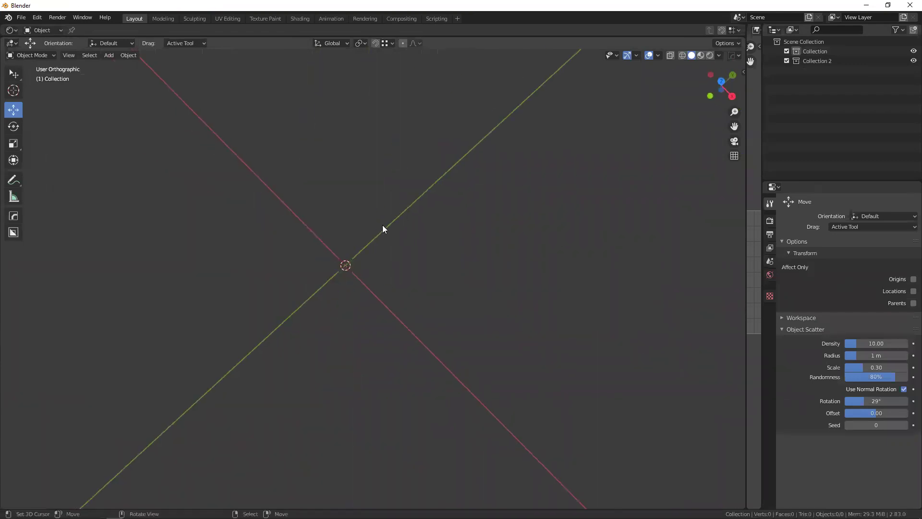
- Add a 2 m cube at the world origin of the new scene
middle_drag(370, 250, 355, 183)
mouse_move(342, 223)
middle_down()
mouse_move(376, 272)
mouse_move(432, 256)
mouse_move(326, 235)
middle_up()
key(shift+a)
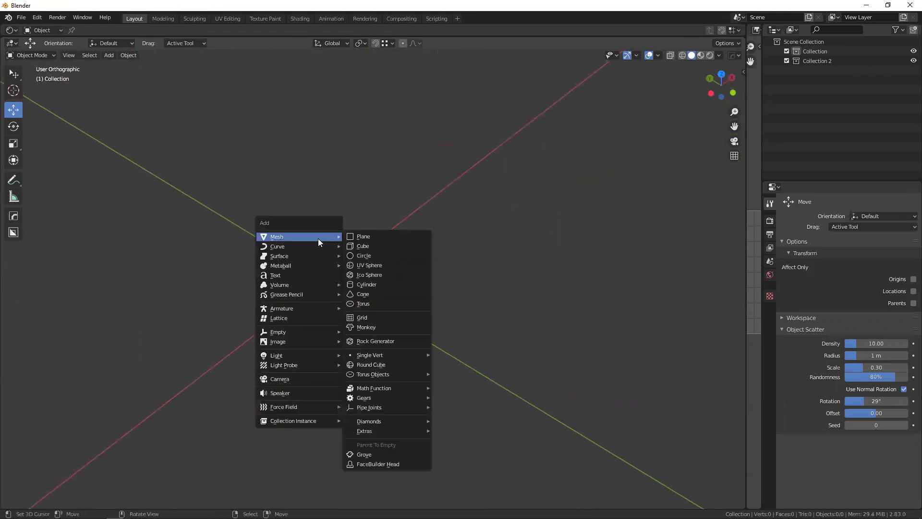
click(383, 247)
scroll(375, 217, down, 3)
middle_drag(325, 272, 336, 234)
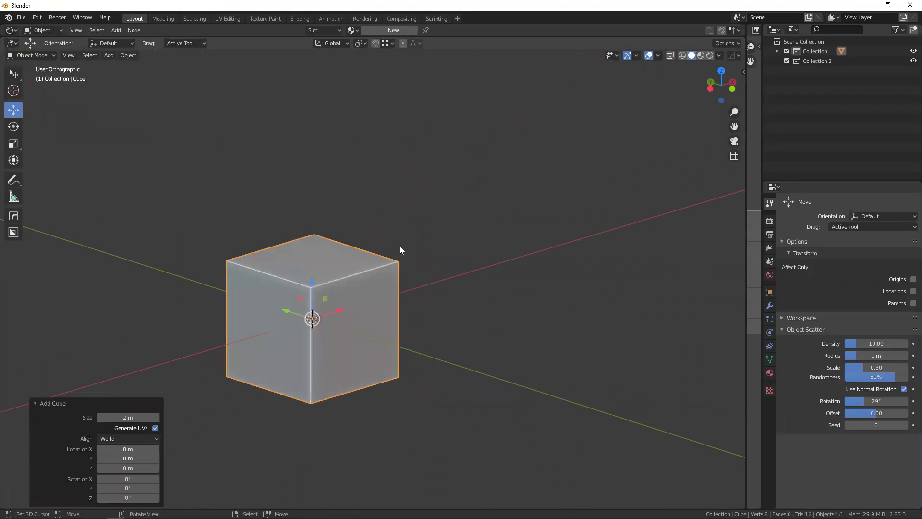
- Show the cube's Modifier Properties and list the modifiers available to add
click(770, 306)
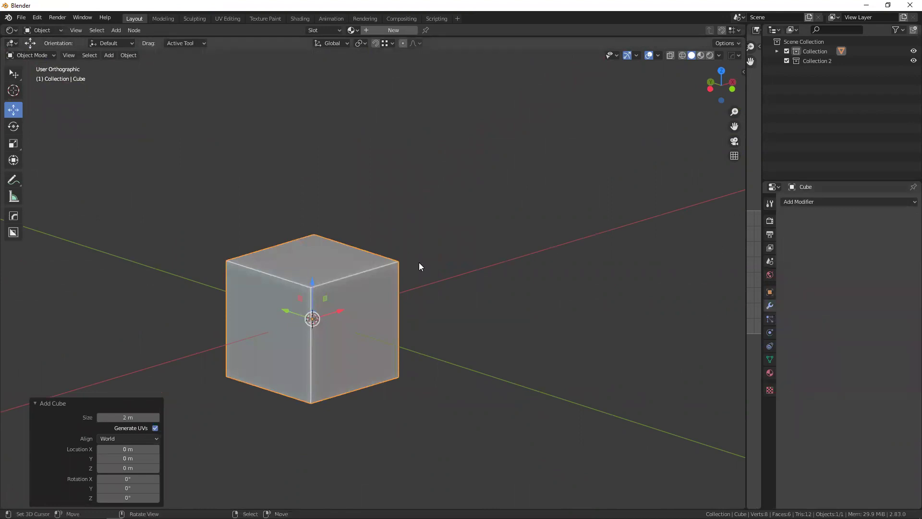
shift+middle_drag(324, 263, 345, 289)
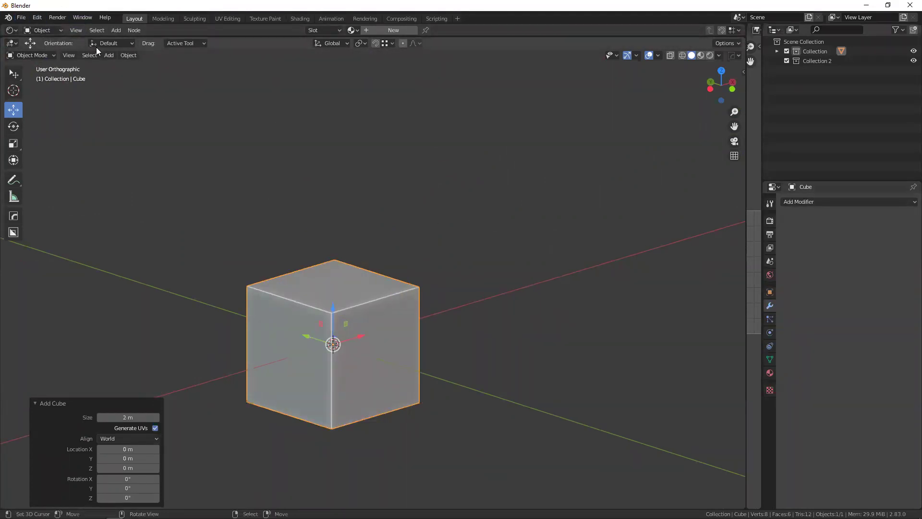
mouse_move(258, 240)
middle_down()
mouse_move(361, 245)
mouse_move(340, 275)
middle_up()
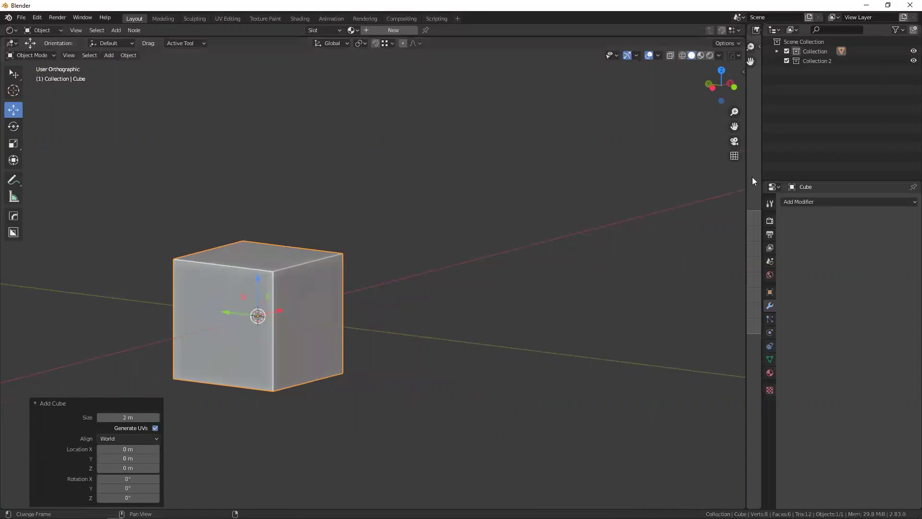
click(805, 202)
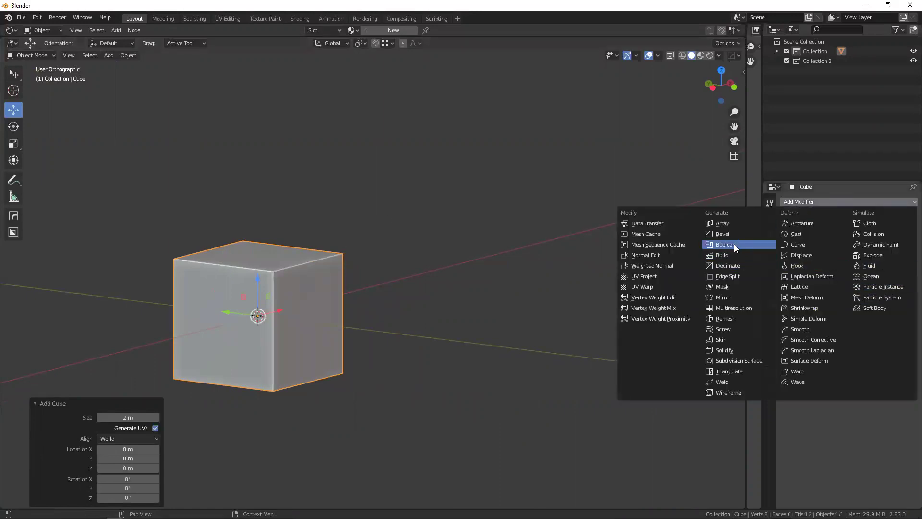
- Add a Boolean modifier to the cube and switch to front orthographic view
click(734, 244)
shift+middle_drag(399, 235, 843, 236)
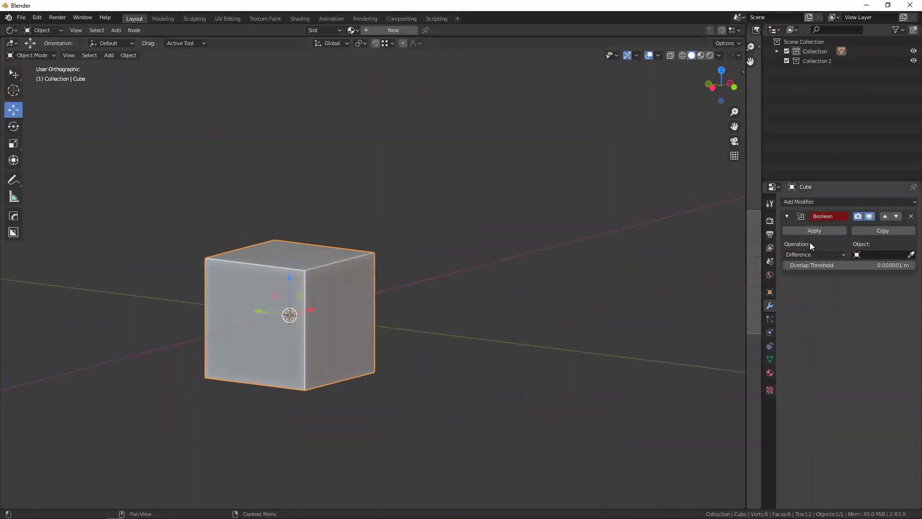
click(820, 257)
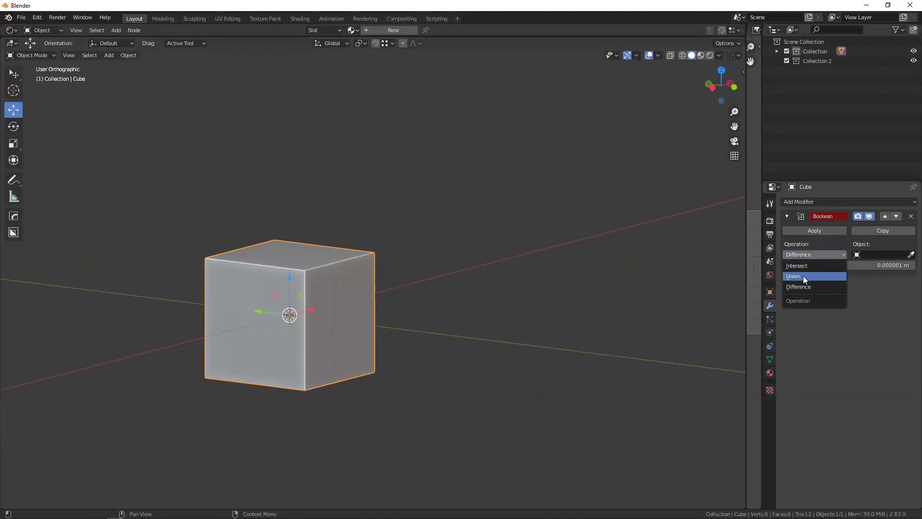
mouse_move(286, 255)
middle_down()
mouse_move(302, 267)
mouse_move(257, 293)
mouse_move(303, 292)
middle_up()
key(KP_1)
shift+middle_drag(368, 308, 235, 342)
- Add a UV sphere and scale it up so it passes through the cube
key(shift+a)
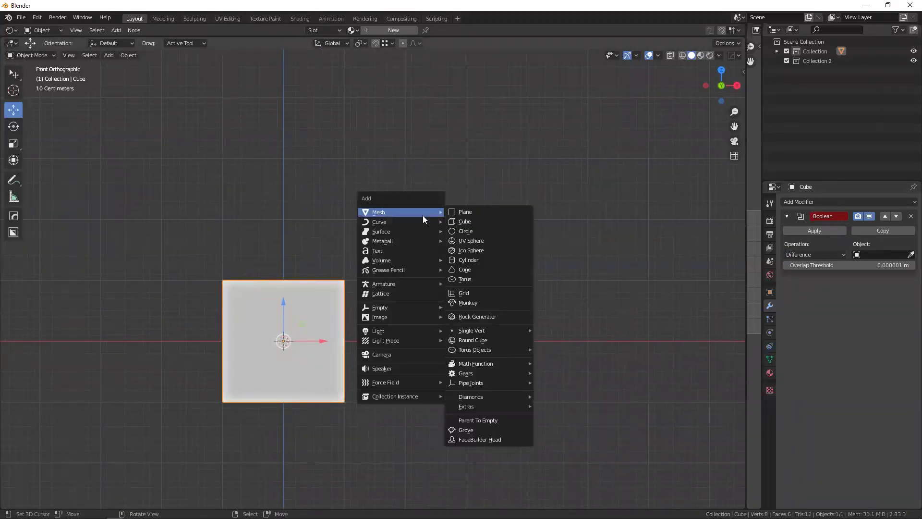
click(486, 240)
middle_drag(330, 288, 252, 321)
key(s)
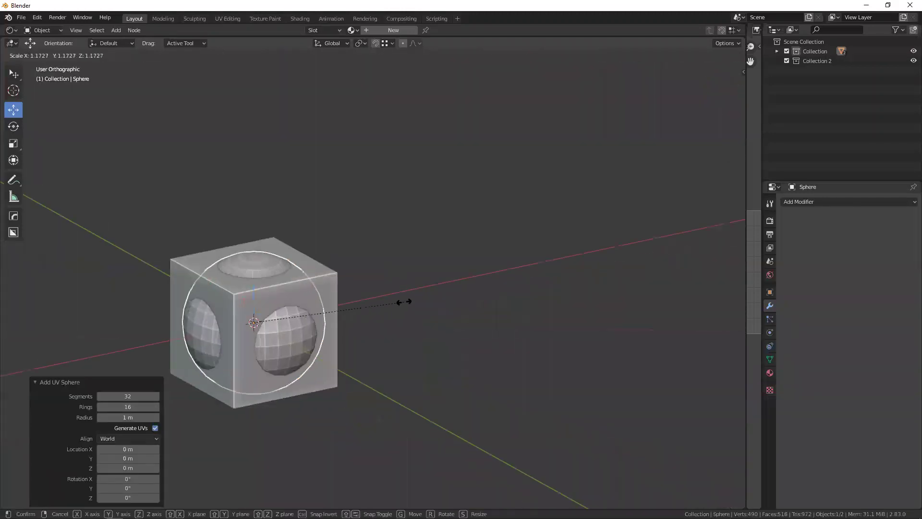
click(376, 279)
scroll(377, 283, up, 1)
- Set the Sphere as the cube's Boolean Difference cutting object
key(alt+a)
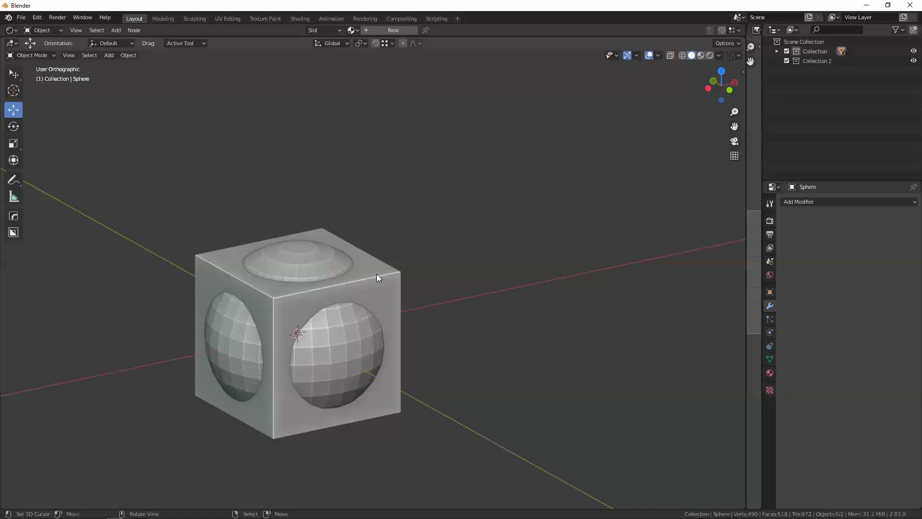
click(366, 306)
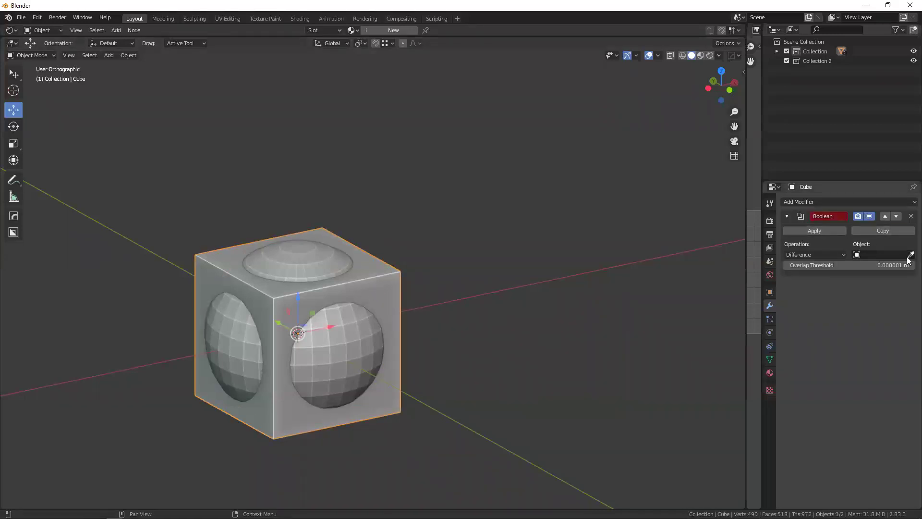
click(888, 255)
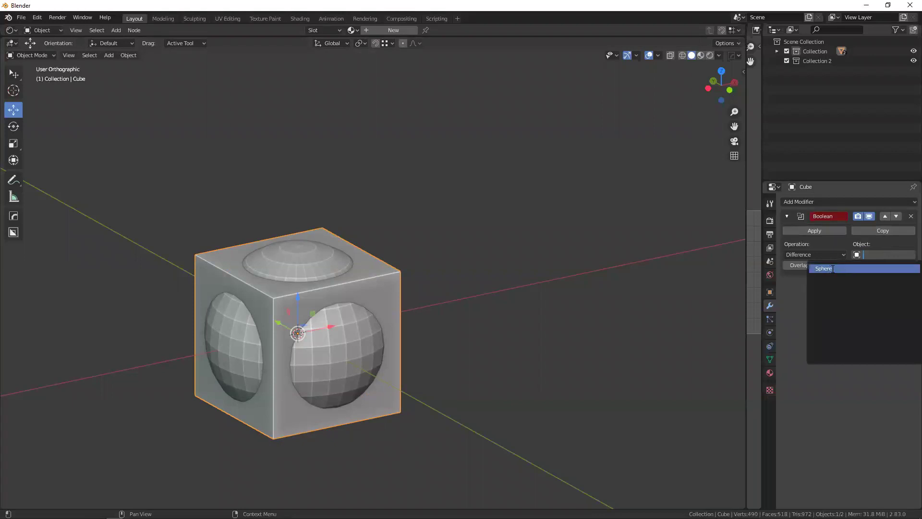
click(833, 269)
- Hide the sphere and orbit around the cube to inspect the round holes
middle_drag(337, 260, 325, 257)
click(314, 251)
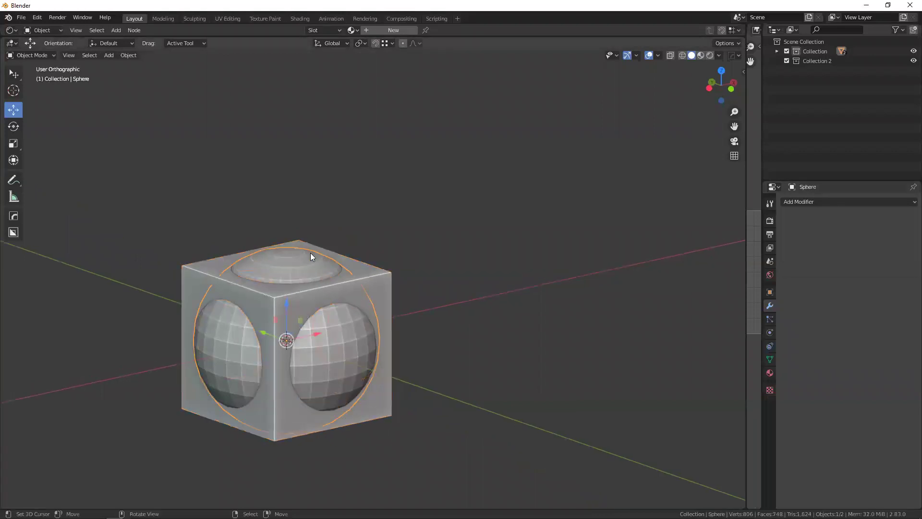
key(h)
middle_drag(311, 307, 362, 304)
scroll(362, 304, up, 3)
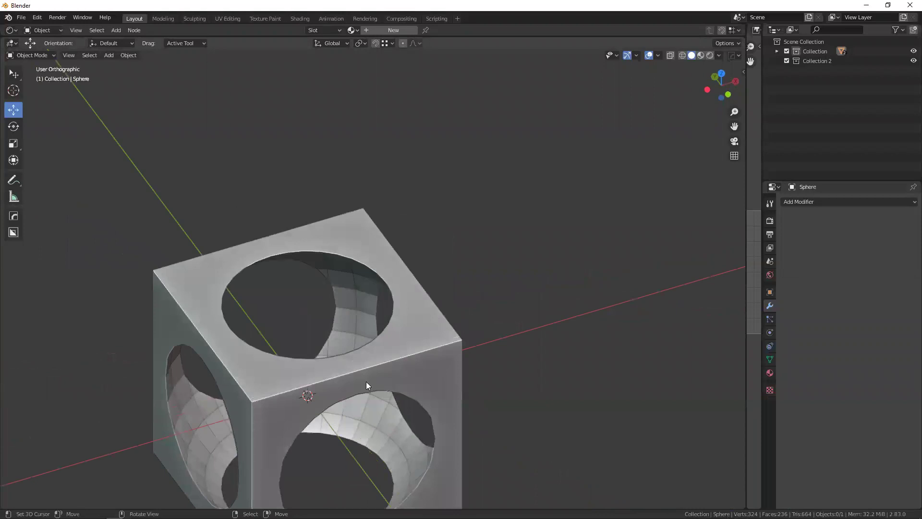
click(369, 381)
scroll(349, 391, down, 3)
middle_drag(311, 245, 343, 261)
mouse_move(276, 304)
middle_down()
mouse_move(331, 270)
mouse_move(298, 299)
mouse_move(336, 257)
middle_up()
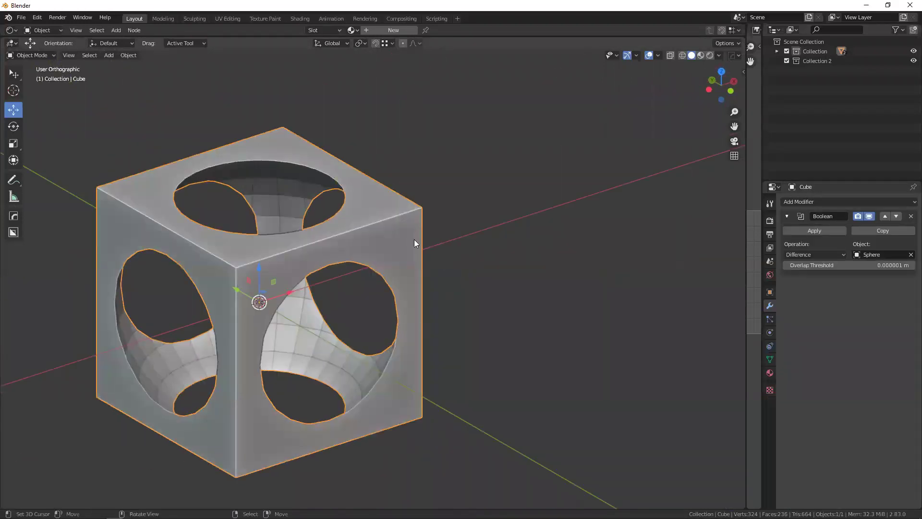
middle_drag(414, 239, 422, 243)
click(820, 255)
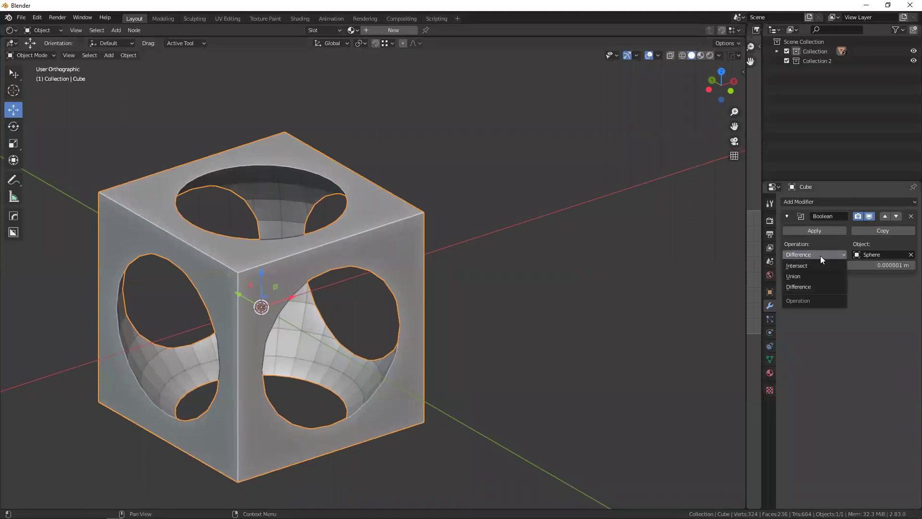
- Switch the Boolean to Union and inspect the merged shape in wireframe
click(806, 281)
mouse_move(304, 268)
middle_down()
mouse_move(316, 254)
mouse_move(377, 274)
mouse_move(320, 252)
mouse_move(347, 239)
mouse_move(363, 260)
middle_up()
key(shift+z)
key(shift+z)
key(shift+z)
mouse_move(355, 201)
middle_down()
mouse_move(336, 250)
mouse_move(283, 290)
mouse_move(385, 182)
middle_up()
scroll(336, 250, down, 3)
scroll(414, 228, up, 2)
scroll(404, 233, up, 2)
scroll(378, 246, up, 3)
mouse_move(378, 246)
middle_down()
mouse_move(429, 237)
mouse_move(381, 160)
mouse_move(369, 236)
mouse_move(356, 241)
mouse_move(379, 200)
mouse_move(353, 232)
mouse_move(368, 208)
middle_up()
scroll(369, 236, down, 5)
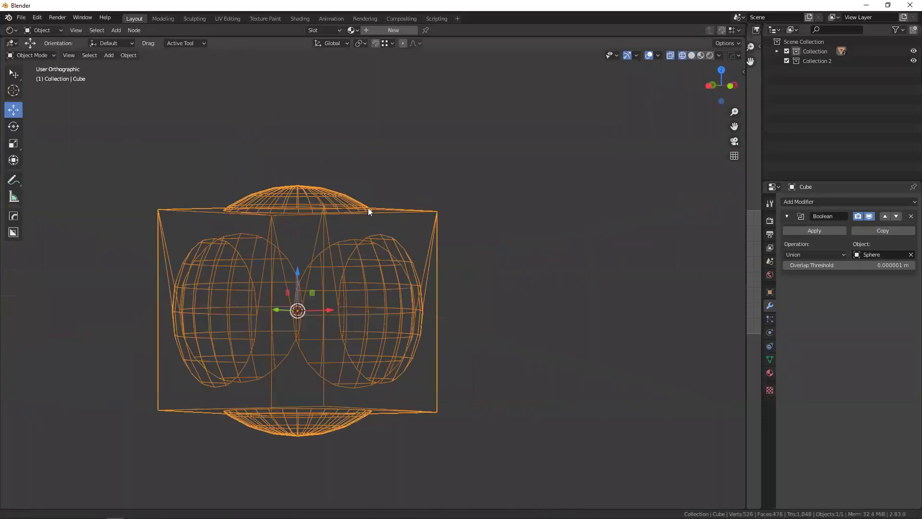
scroll(368, 208, up, 3)
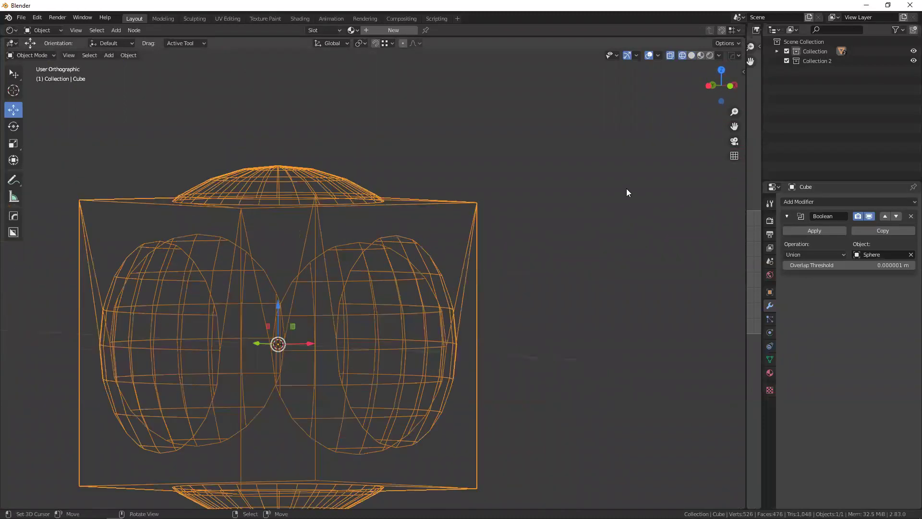
- Switch the Boolean to Intersect and view the result in solid and wireframe
click(816, 255)
click(812, 265)
key(shift+z)
mouse_move(341, 230)
middle_down()
mouse_move(337, 220)
mouse_move(332, 247)
mouse_move(310, 222)
mouse_move(294, 247)
middle_up()
scroll(337, 223, down, 3)
key(KP_1)
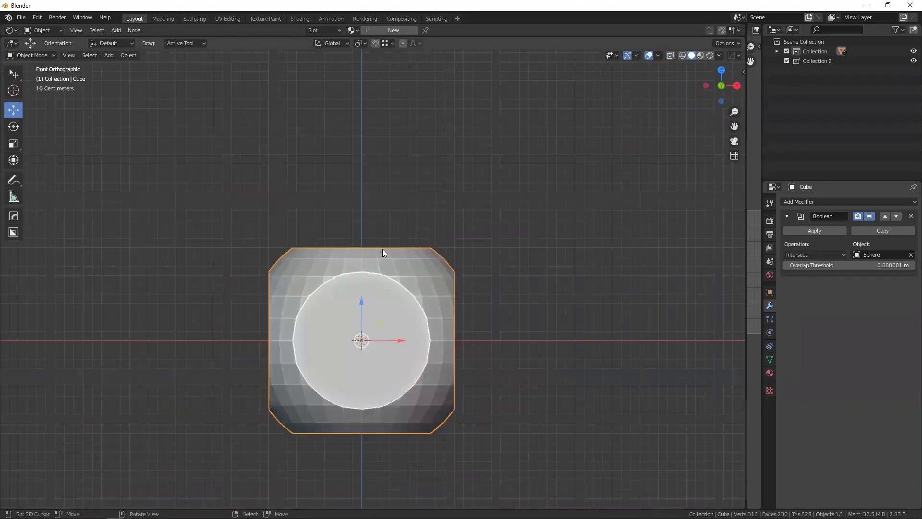
key(shift+z)
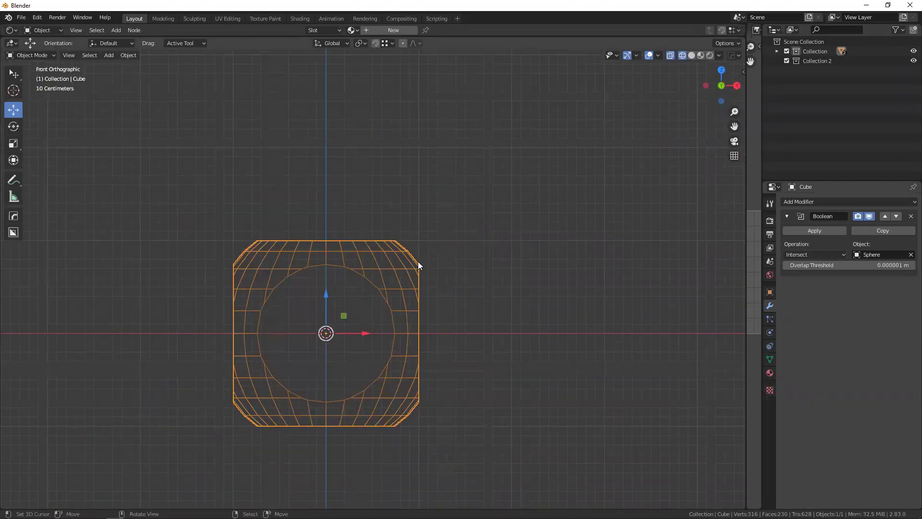
key(shift+z)
middle_drag(418, 265, 360, 288)
middle_drag(307, 268, 314, 263)
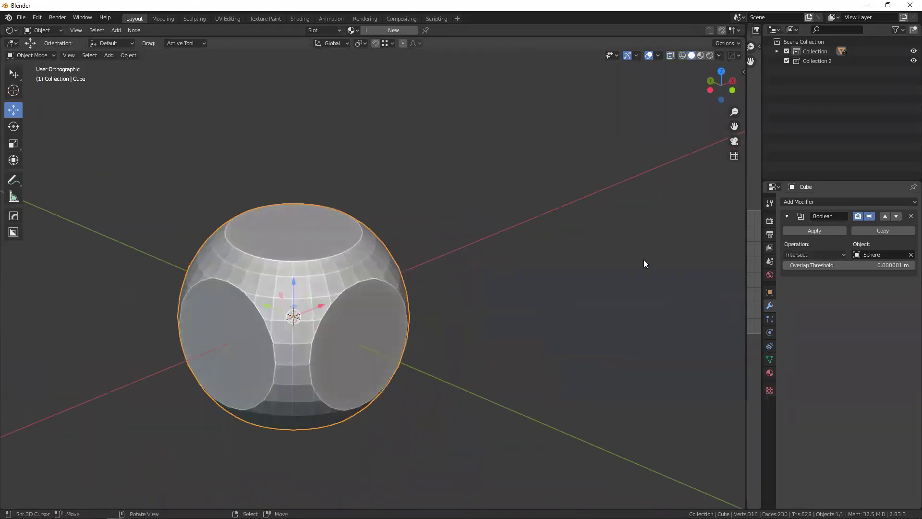
- Remove the Boolean modifier and bring the sphere back beside the plain cube
click(911, 216)
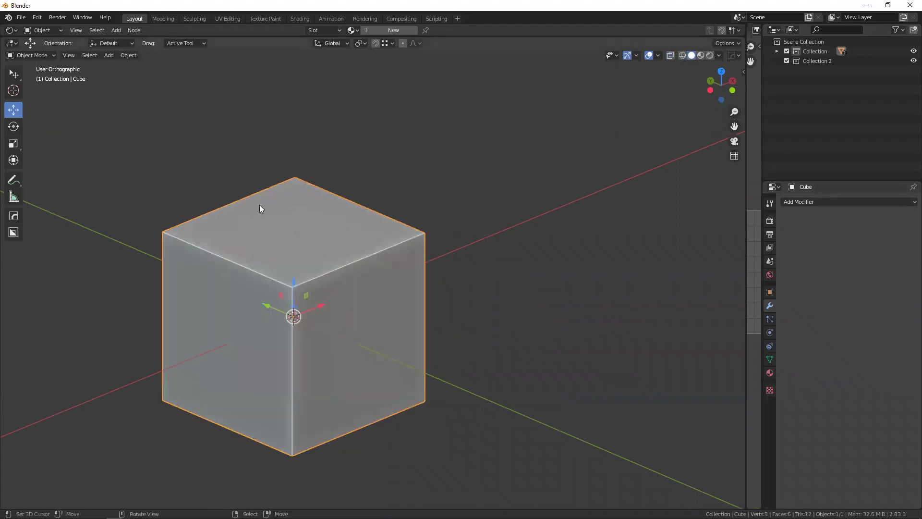
mouse_move(322, 285)
middle_down()
mouse_move(371, 253)
mouse_move(279, 216)
middle_up()
key(ctrl+z)
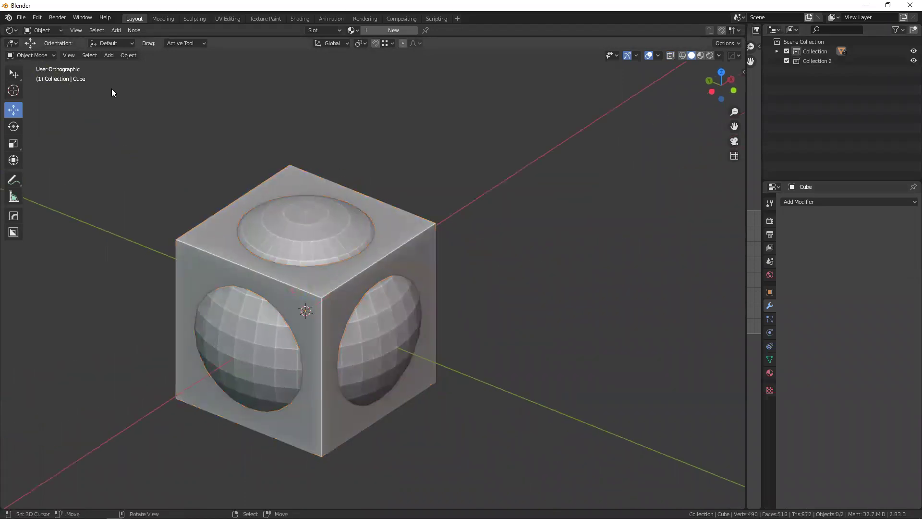
- Enable the Object: Bool Tool add-on from the Preferences add-on list, searching 'bool'
click(36, 19)
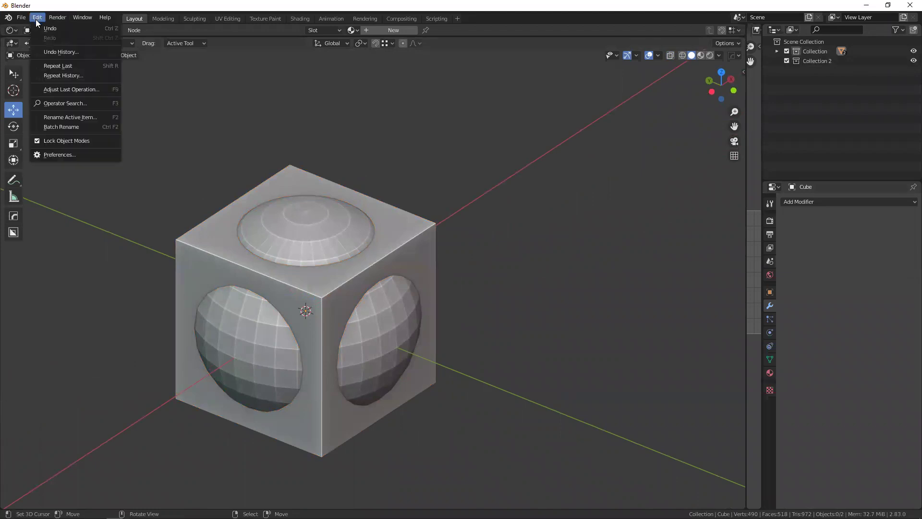
click(64, 155)
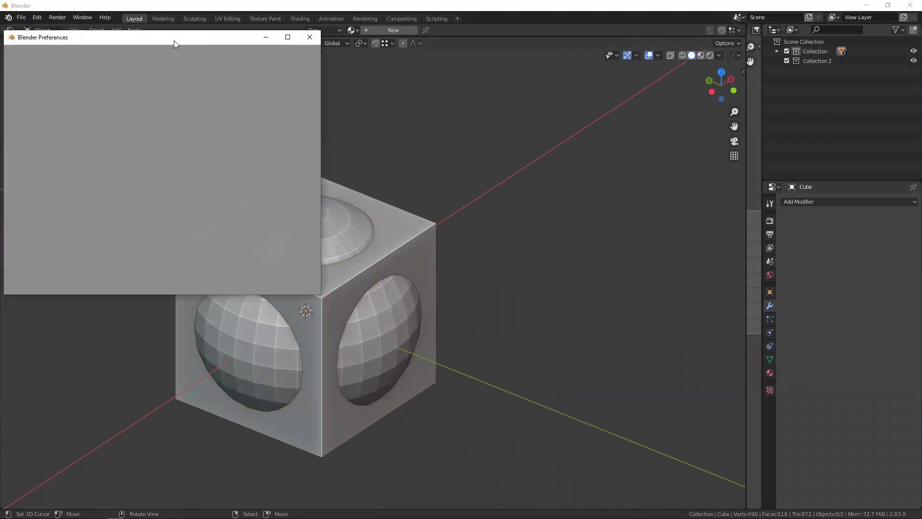
click(459, 160)
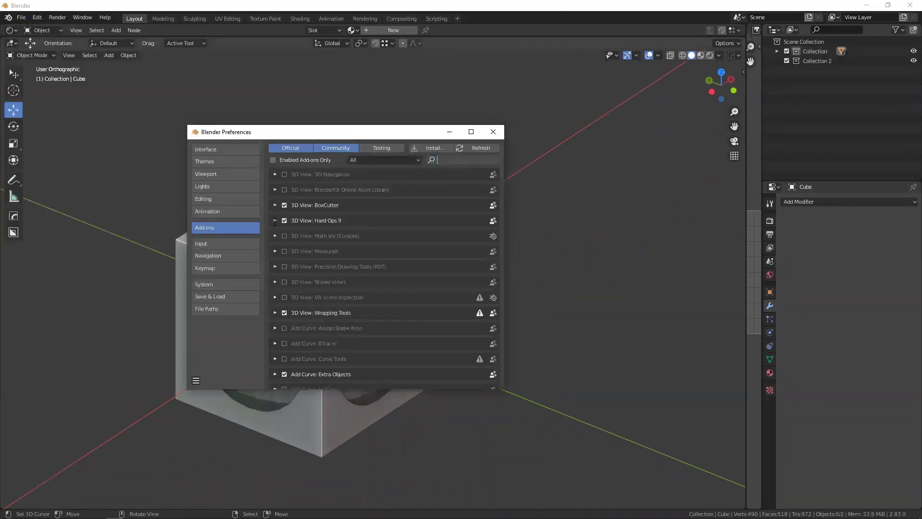
click(214, 230)
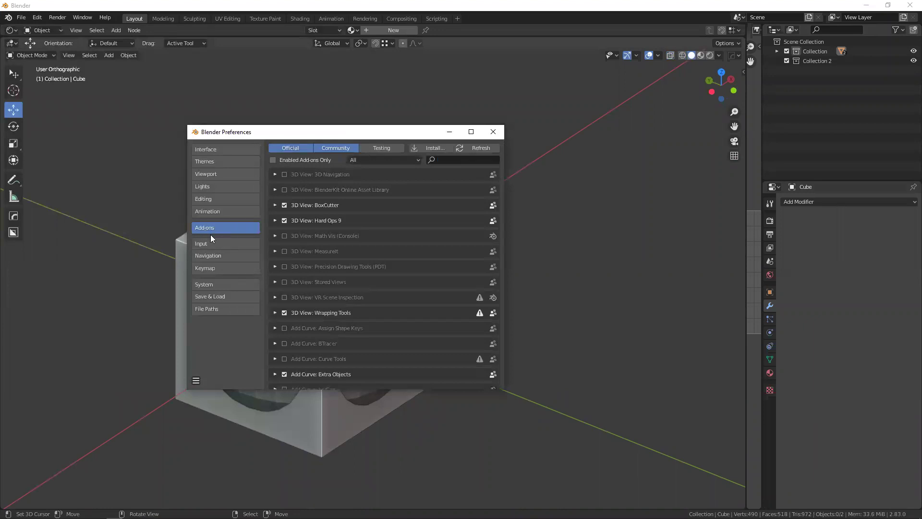
double_click(263, 132)
click(681, 32)
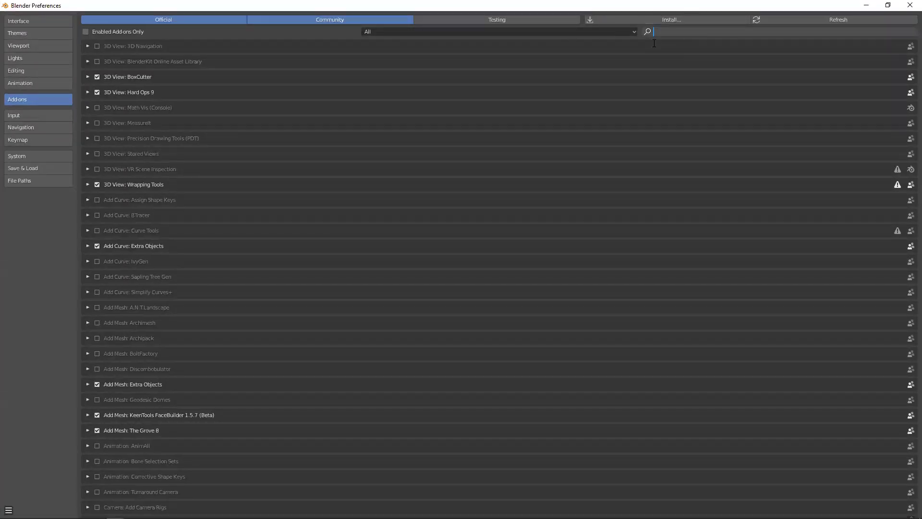
text(bool)
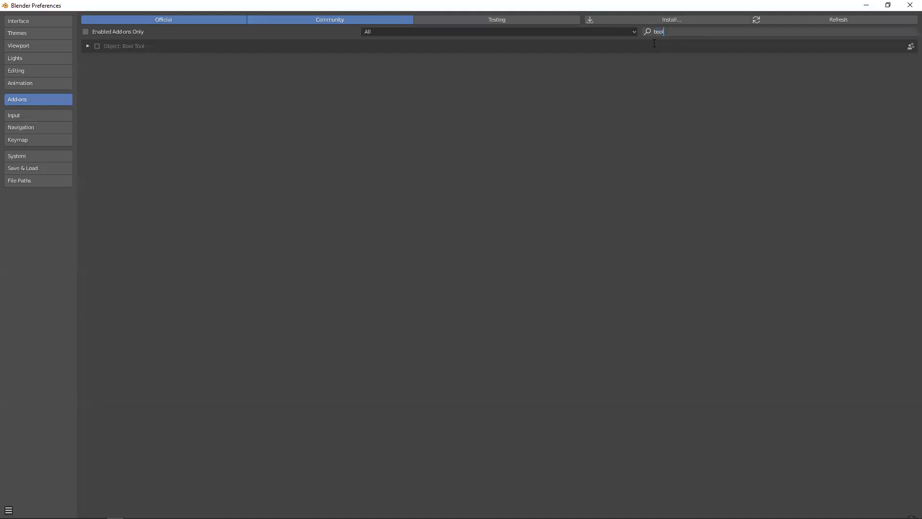
key(Return)
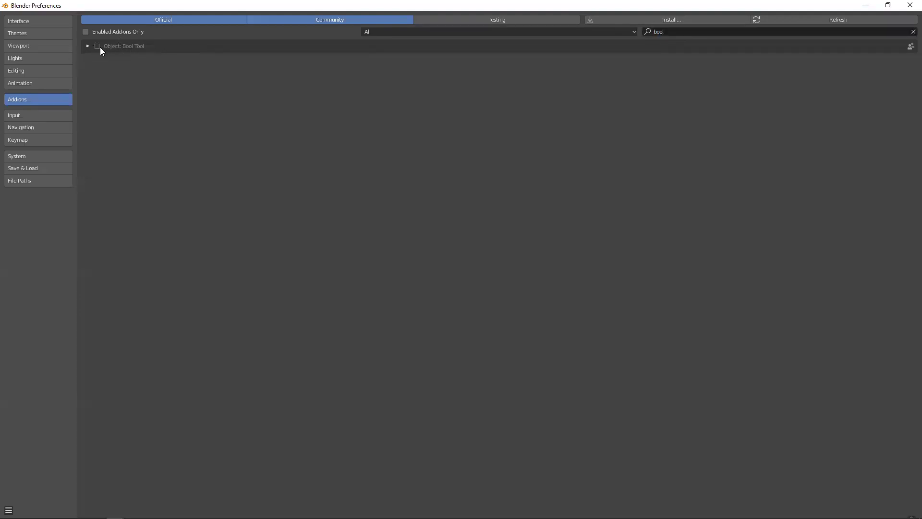
click(97, 46)
click(88, 47)
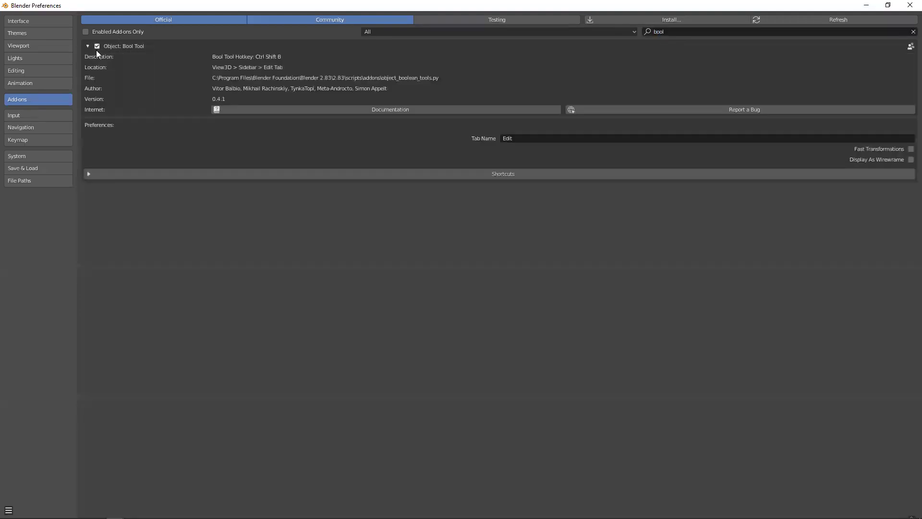
click(91, 48)
- Disable the 3D View: Hard Ops 9 add-on, searching 'hard', and close Preferences
click(653, 34)
text(hard)
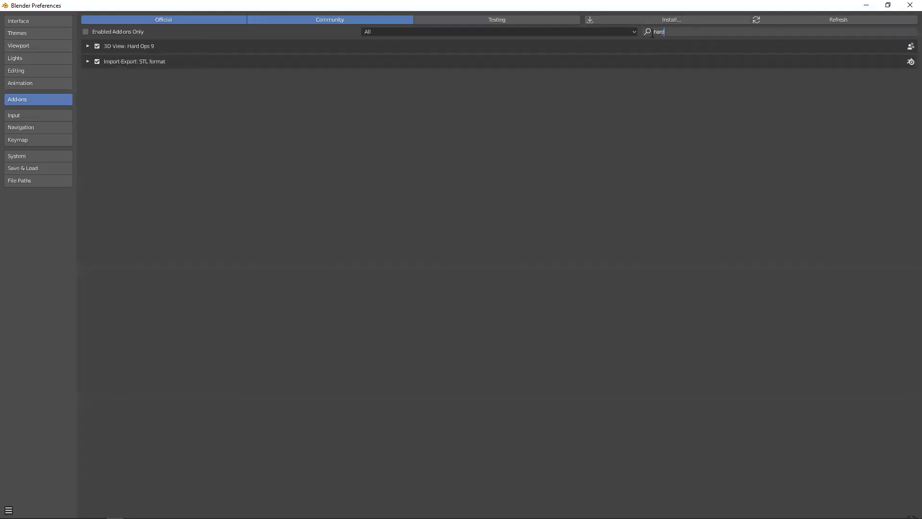
text(s)
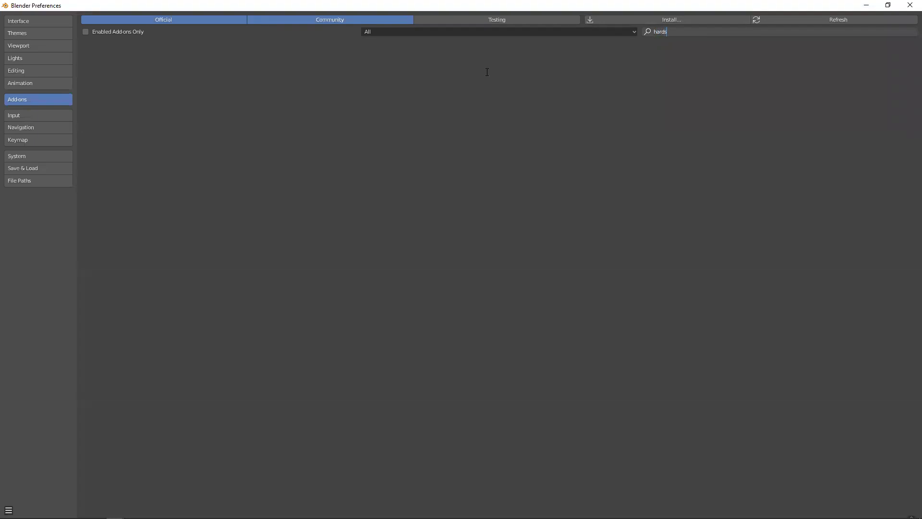
key(BackSpace)
click(98, 45)
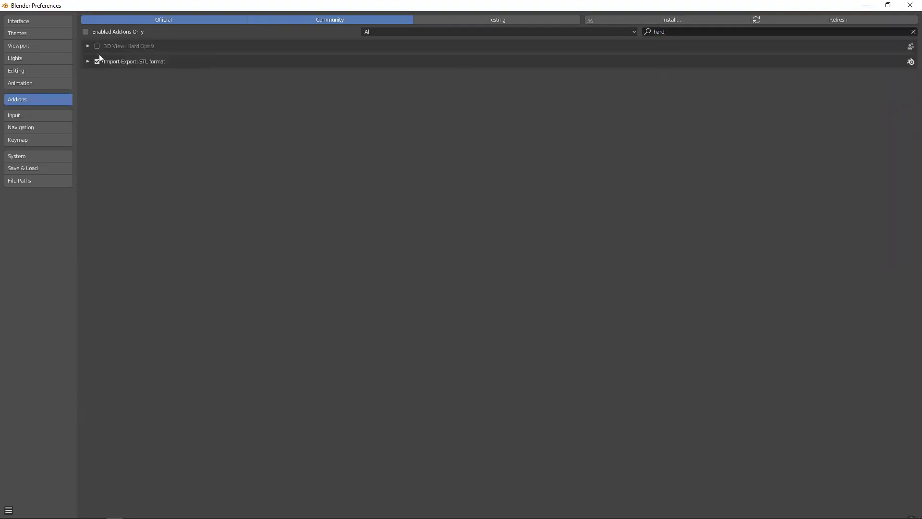
click(909, 8)
- Subtract the sphere from the active cube with a BoolTool Difference (Ctrl+Numpad Minus)
click(312, 236)
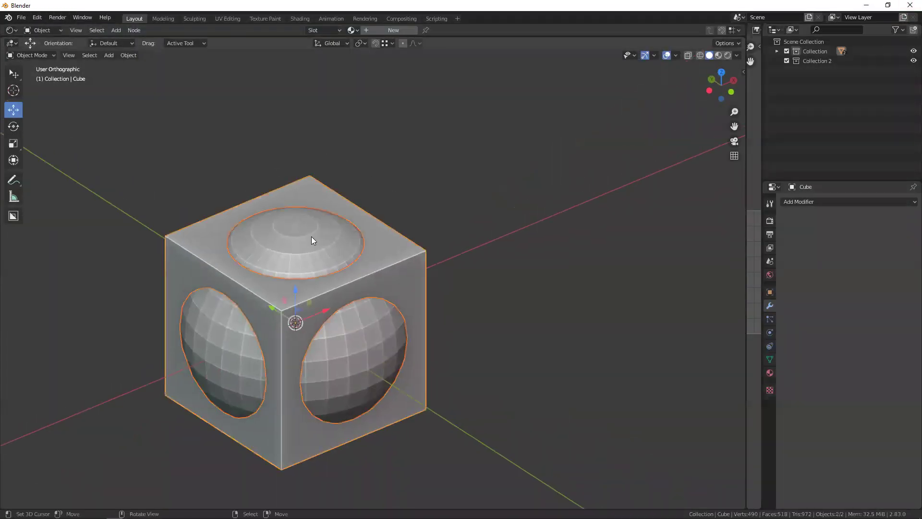
key(shift+z)
shift+click(313, 176)
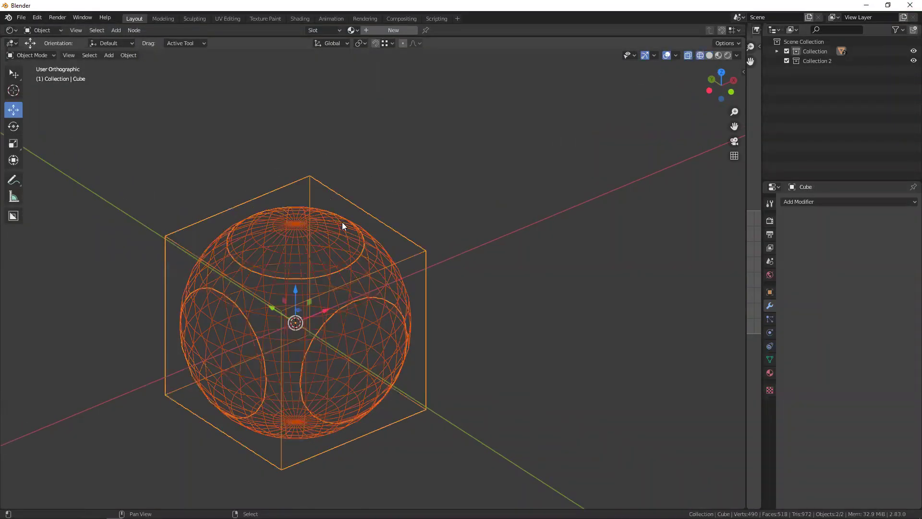
key(shift+z)
middle_drag(332, 243, 353, 257)
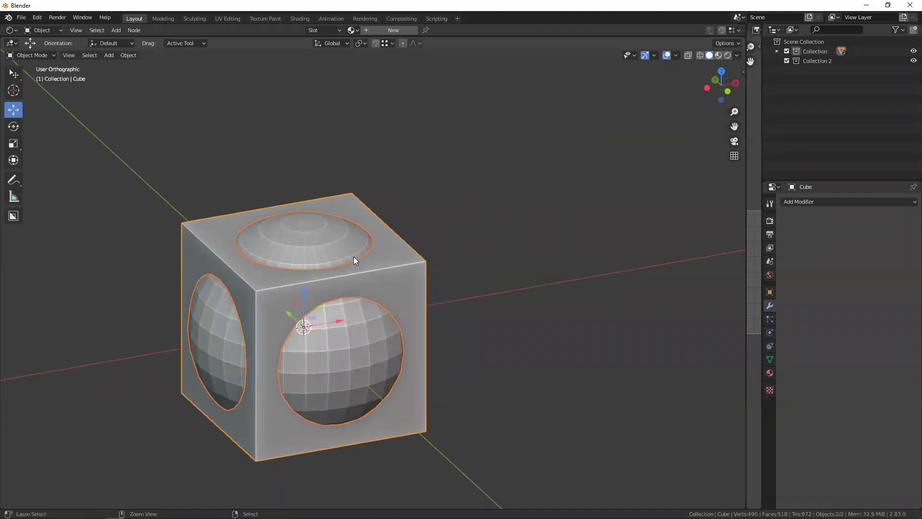
key(ctrl+KP_Subtract)
- Select the sphere cutter alone and inspect the holes carved through the cube
click(411, 201)
mouse_move(389, 197)
middle_down()
mouse_move(346, 255)
mouse_move(364, 255)
mouse_move(379, 226)
middle_up()
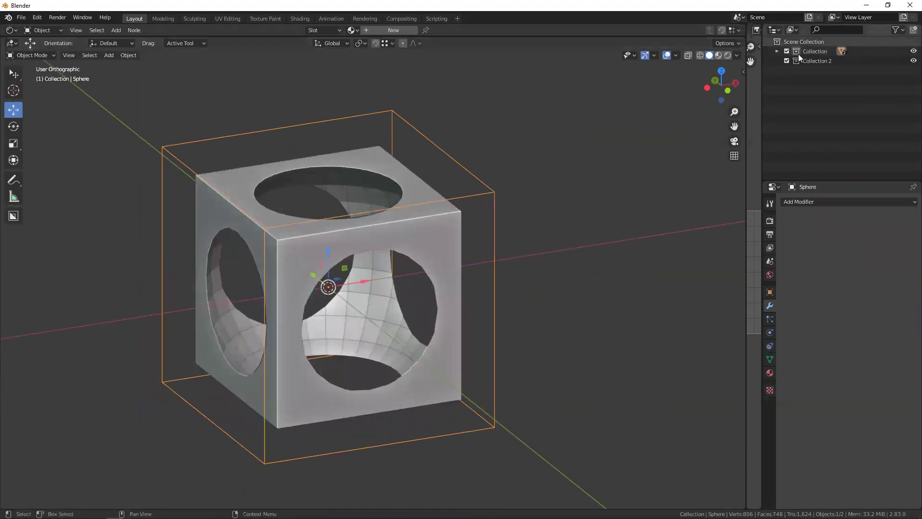
middle_drag(374, 172, 335, 211)
middle_drag(398, 219, 239, 247)
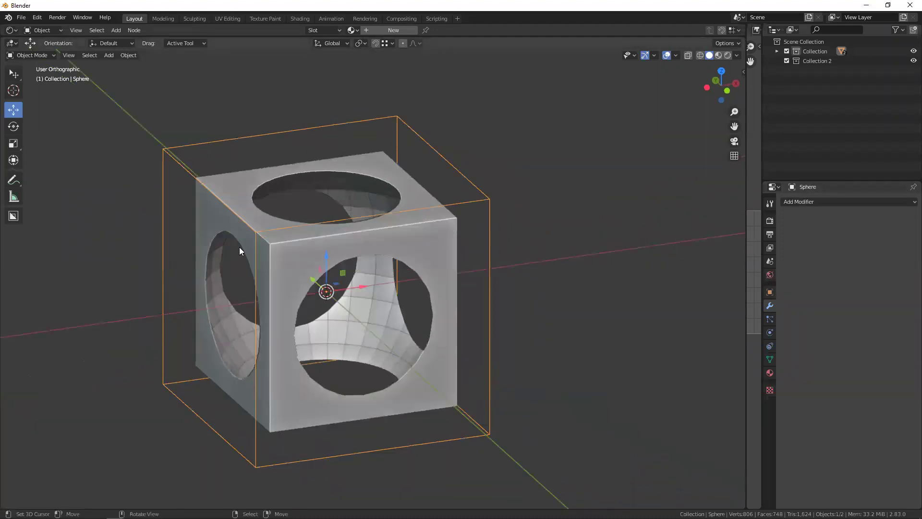
middle_drag(325, 242, 415, 261)
key(shift+z)
key(shift+z)
scroll(350, 239, down, 3)
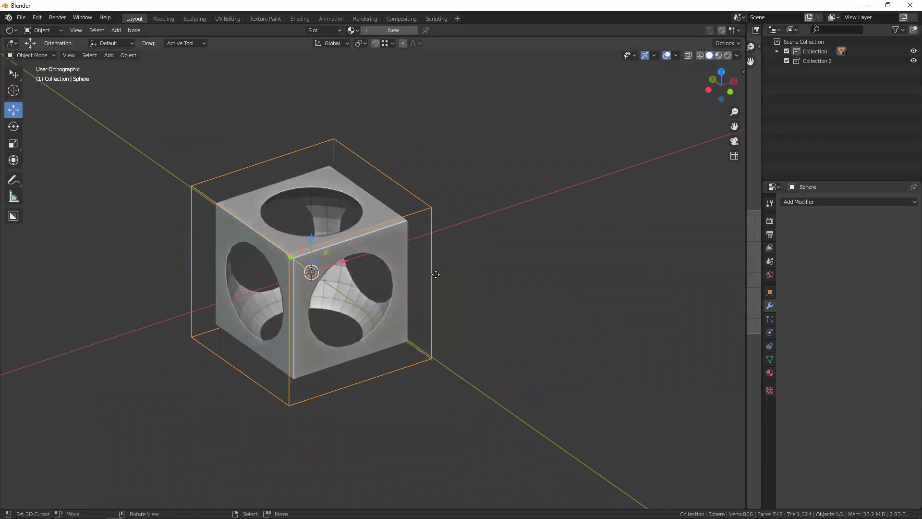
- Move the sphere cutter up and right, off the cube's centre
key(g)
click(455, 238)
mouse_move(455, 239)
middle_down()
mouse_move(347, 219)
mouse_move(554, 237)
middle_up()
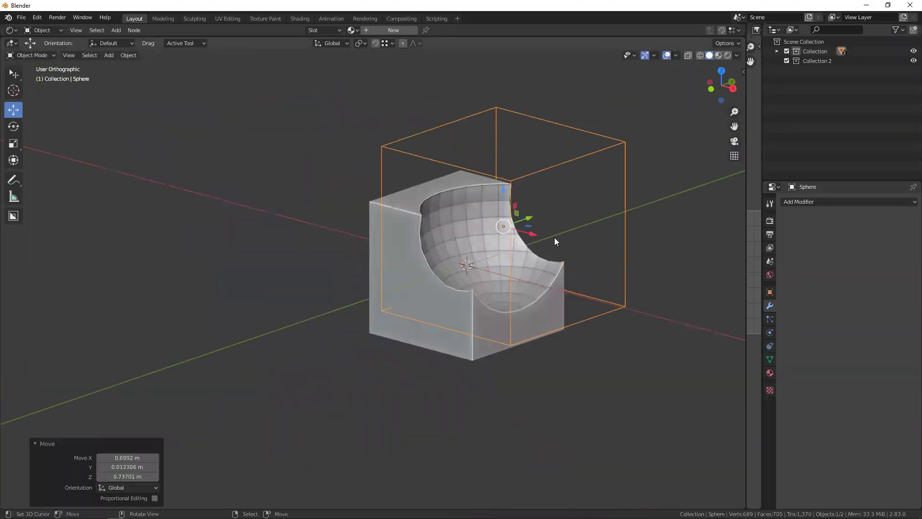
key(g)
click(413, 226)
mouse_move(413, 226)
middle_down()
mouse_move(480, 245)
mouse_move(557, 238)
mouse_move(500, 223)
middle_up()
- Scale the sphere cutter up to 1.219
key(s)
click(413, 239)
mouse_move(413, 238)
middle_down()
mouse_move(394, 226)
mouse_move(428, 233)
middle_up()
mouse_move(467, 276)
middle_down()
mouse_move(347, 235)
mouse_move(232, 270)
middle_up()
- Smooth the cutter with a level 2 Subdivision Surface and inspect the scoop
key(ctrl+2)
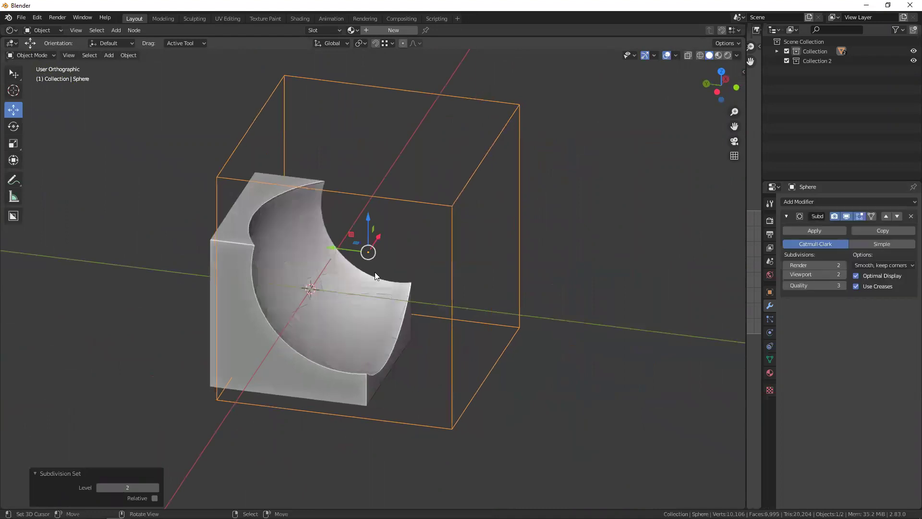
middle_drag(349, 281, 708, 198)
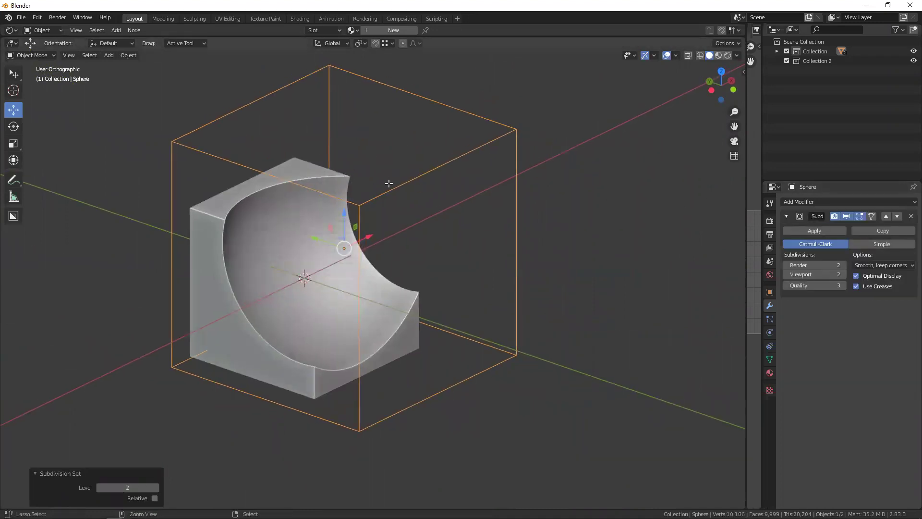
key(Tab)
key(Tab)
middle_drag(408, 222, 821, 201)
- Raise the cutter's subdivision to level 3 and add a Displace modifier
click(821, 201)
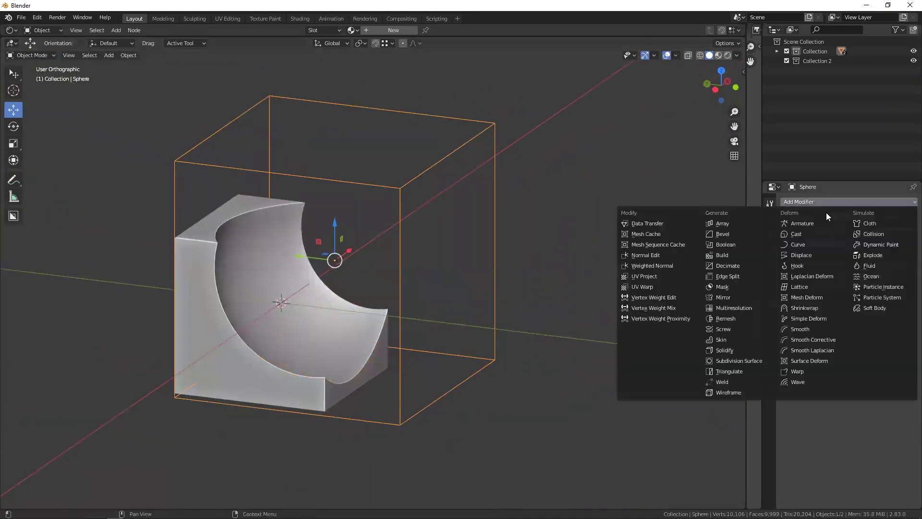
key(ctrl+3)
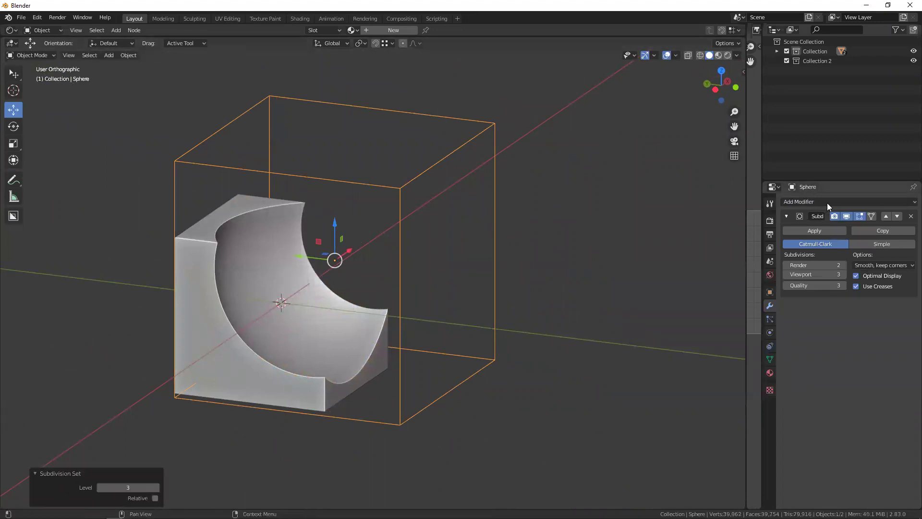
click(827, 202)
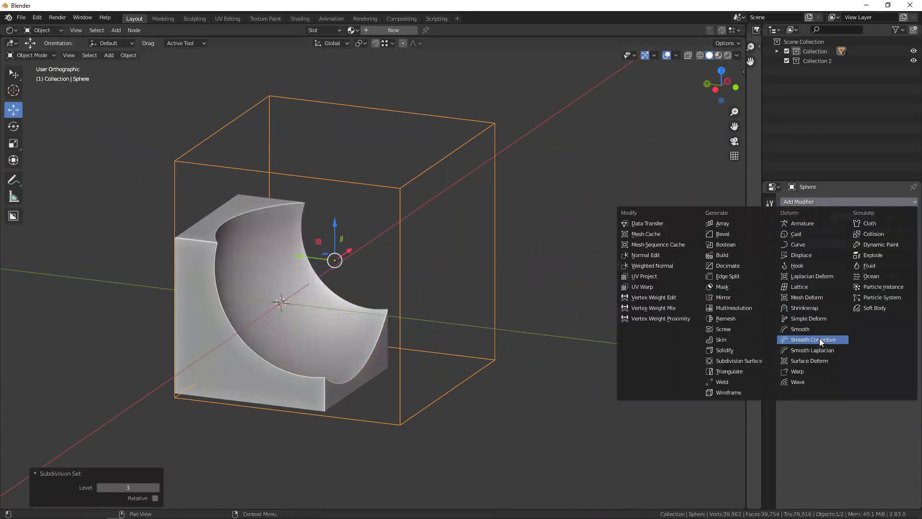
click(800, 255)
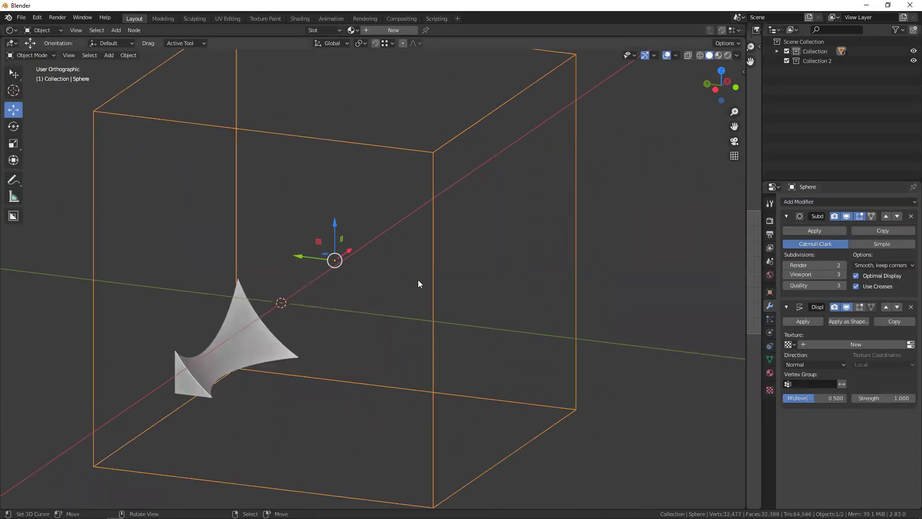
- Give the Displace modifier a new Clouds texture, creating the rocky cavity
click(770, 390)
click(812, 216)
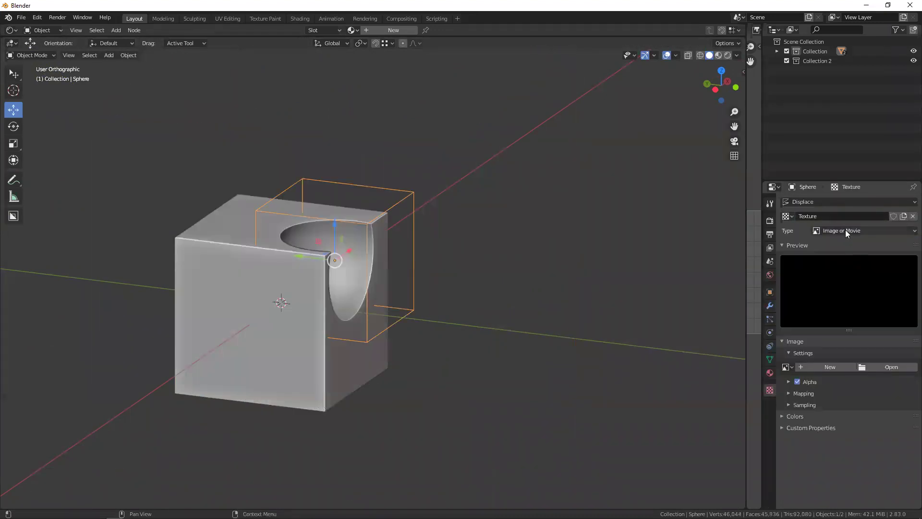
click(845, 231)
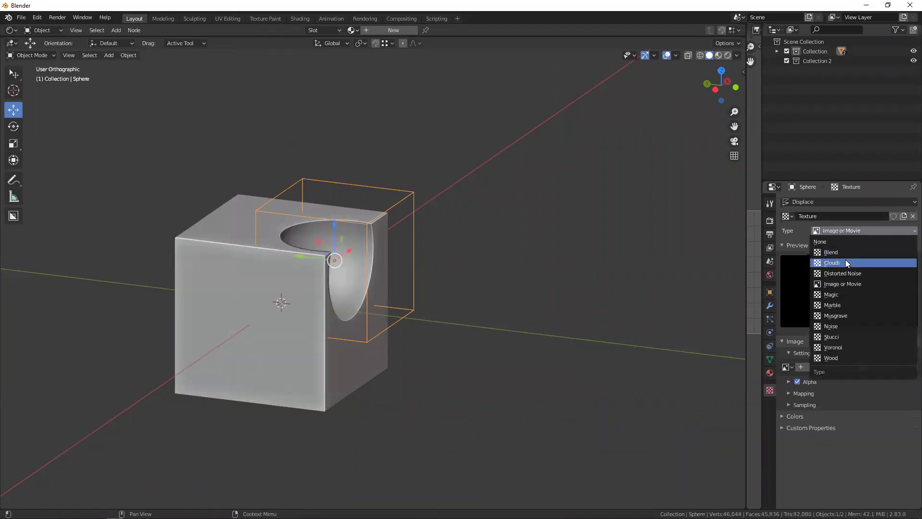
click(846, 262)
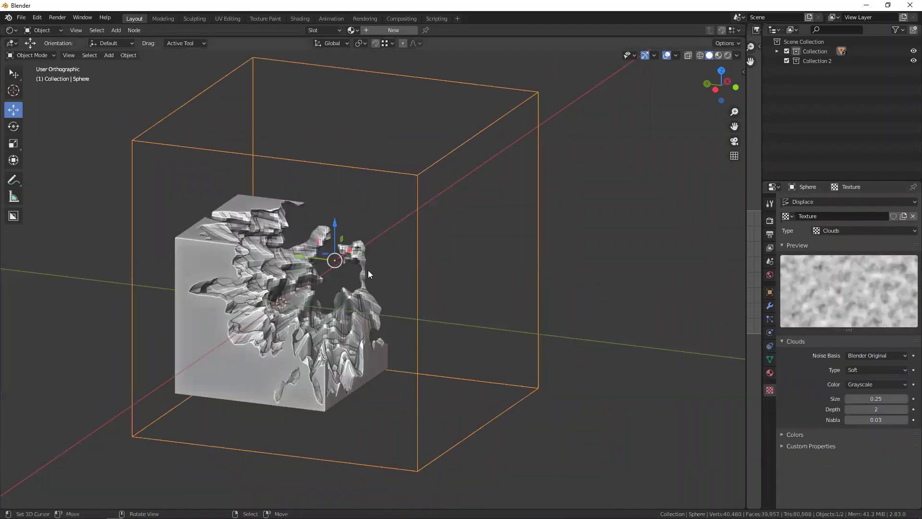
middle_drag(368, 270, 425, 279)
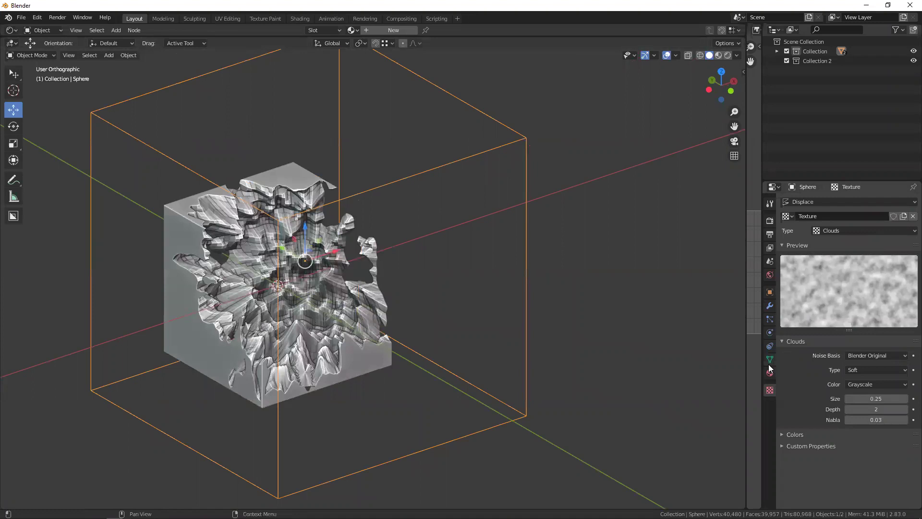
click(770, 305)
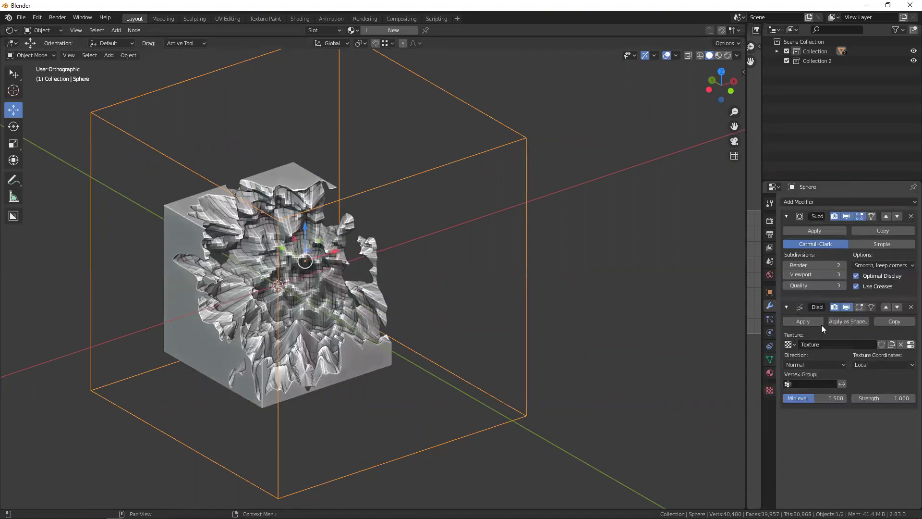
mouse_move(394, 269)
middle_down()
mouse_move(239, 242)
mouse_move(380, 250)
mouse_move(361, 221)
mouse_move(364, 267)
mouse_move(381, 251)
mouse_move(713, 221)
middle_up()
- Nudge the cutter's position and deselect everything
key(g)
click(399, 251)
scroll(364, 267, down, 4)
key(alt+a)
scroll(713, 221, up, 4)
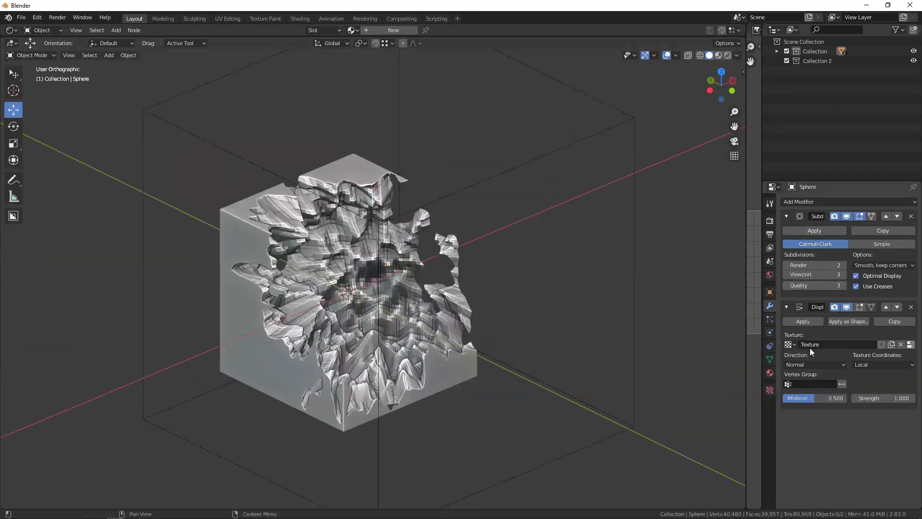
- Switch the cube's BTool_Sphere boolean to Union, then Intersect, and inspect the result
click(432, 242)
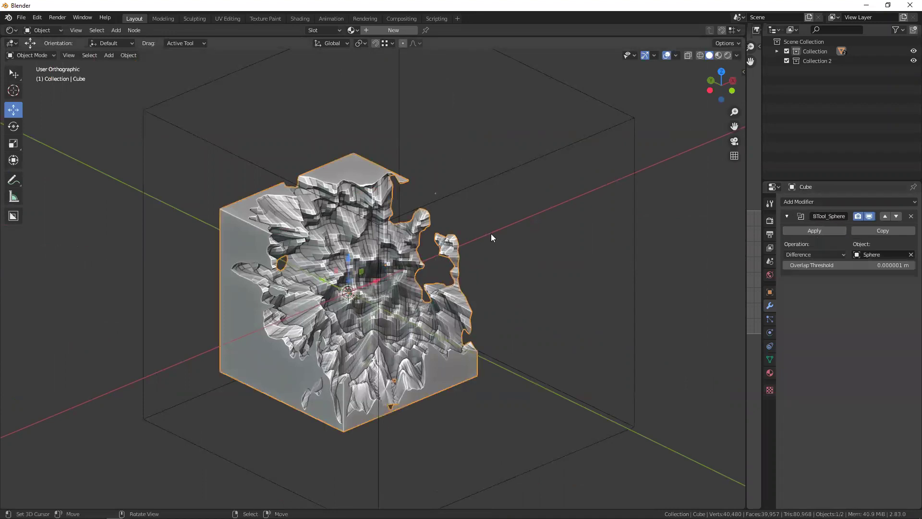
click(810, 255)
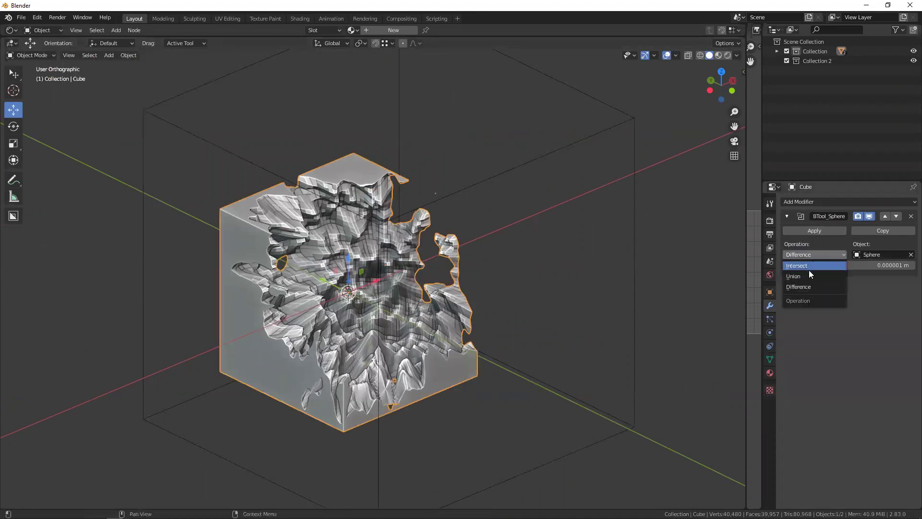
click(809, 276)
middle_drag(406, 224, 600, 240)
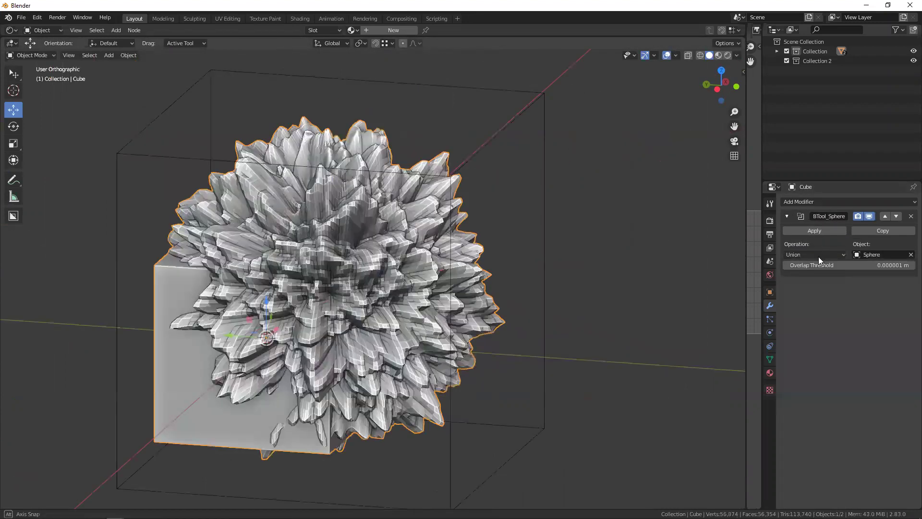
click(816, 259)
mouse_move(276, 267)
middle_down()
mouse_move(414, 253)
mouse_move(442, 236)
mouse_move(297, 261)
mouse_move(323, 243)
mouse_move(324, 259)
mouse_move(369, 247)
mouse_move(339, 283)
mouse_move(367, 264)
middle_up()
click(370, 247)
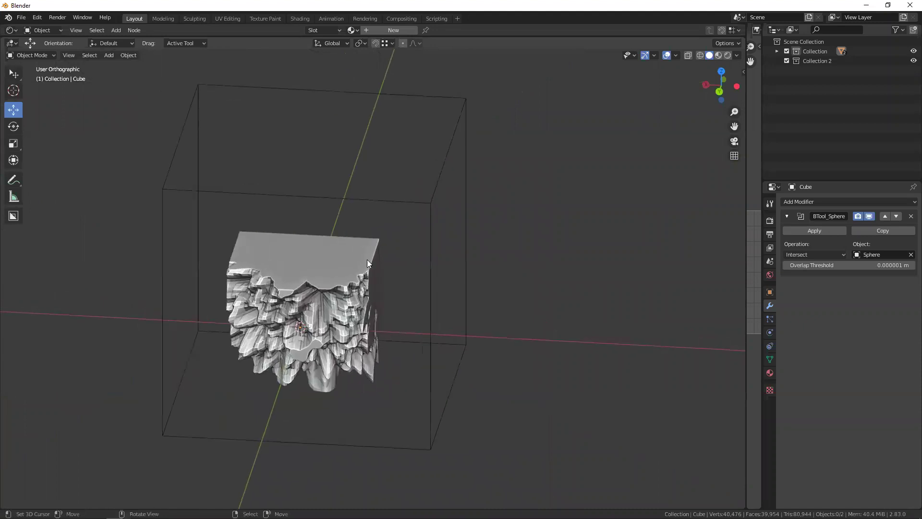
mouse_move(350, 225)
middle_down()
mouse_move(376, 198)
mouse_move(324, 156)
middle_up()
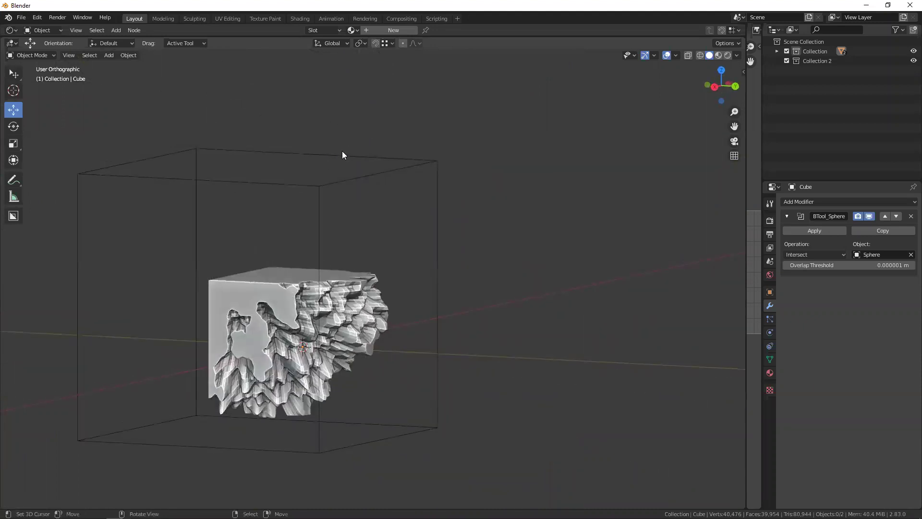
mouse_move(361, 211)
middle_down()
mouse_move(435, 227)
mouse_move(368, 297)
mouse_move(380, 301)
middle_up()
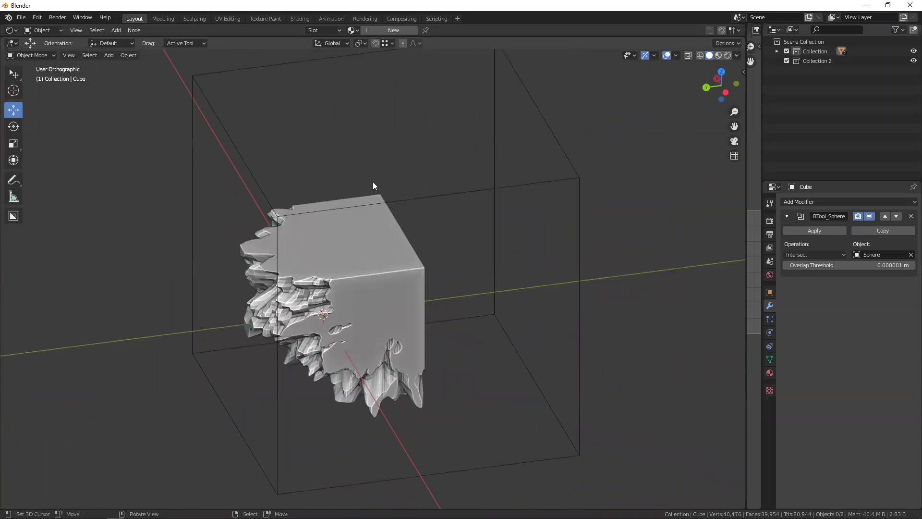
- Delete the Sphere and the Cube, then close the scratch Blender file
click(408, 201)
mouse_move(387, 238)
middle_down()
mouse_move(463, 198)
mouse_move(430, 216)
mouse_move(474, 246)
mouse_move(425, 261)
mouse_move(385, 245)
mouse_move(304, 311)
mouse_move(332, 264)
middle_up()
key(Delete)
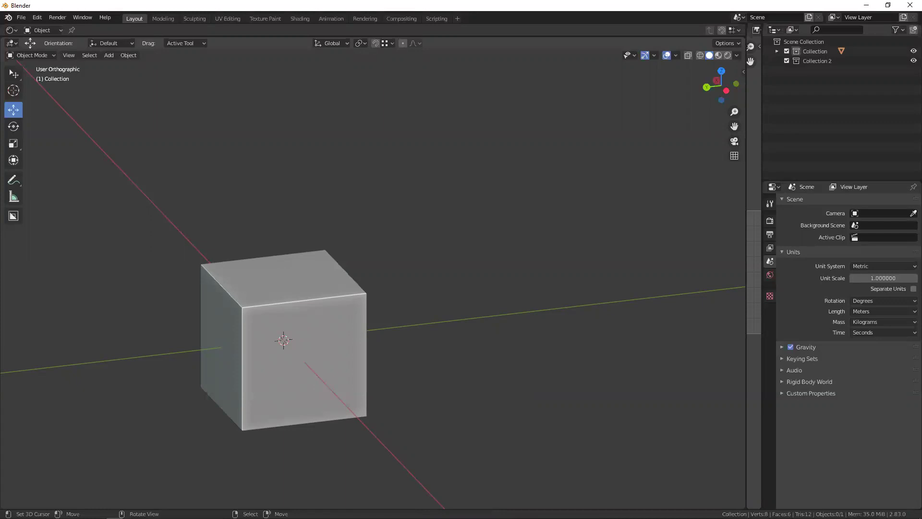
mouse_move(293, 283)
middle_down()
mouse_move(305, 291)
mouse_move(261, 322)
mouse_move(324, 307)
middle_up()
click(325, 305)
key(x)
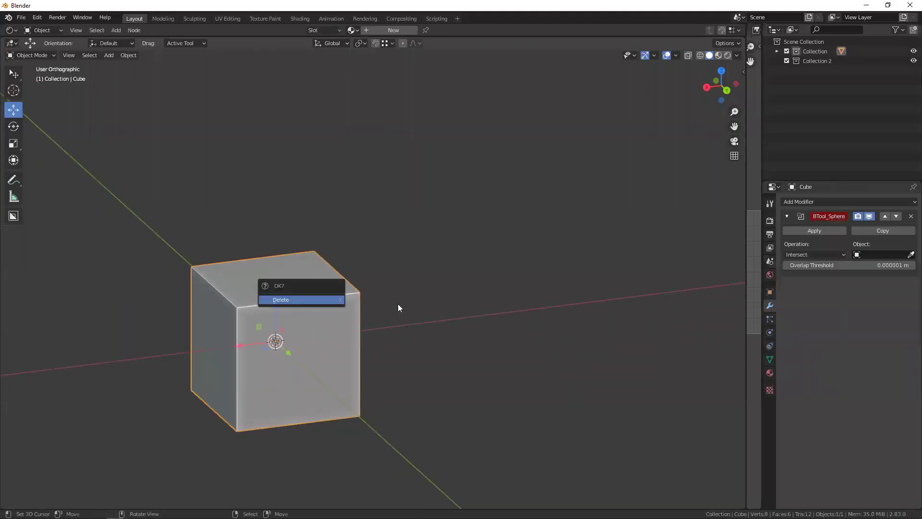
key(Return)
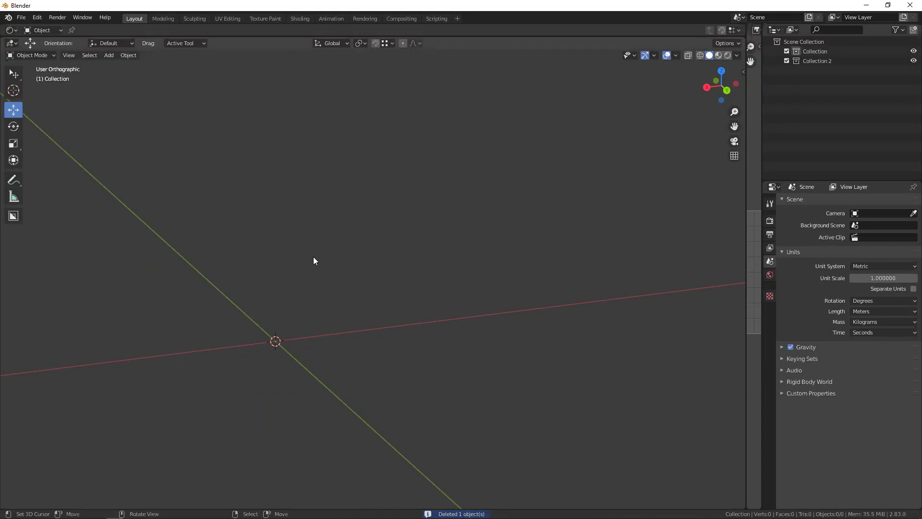
click(910, 6)
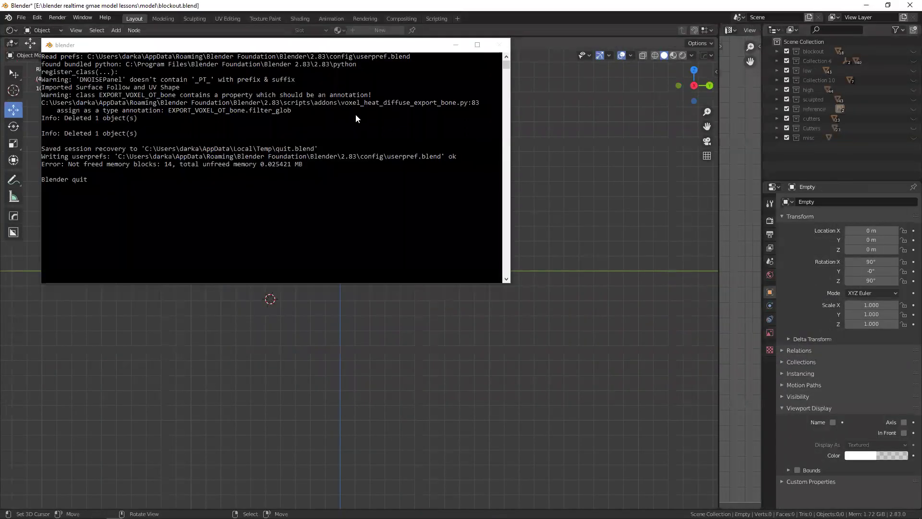
key(alt+Tab)
click(593, 329)
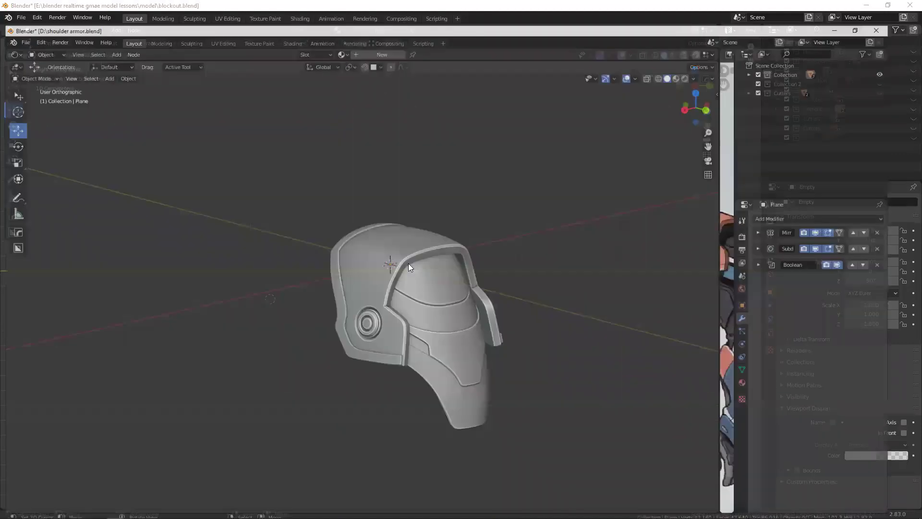
middle_drag(338, 306, 706, 293)
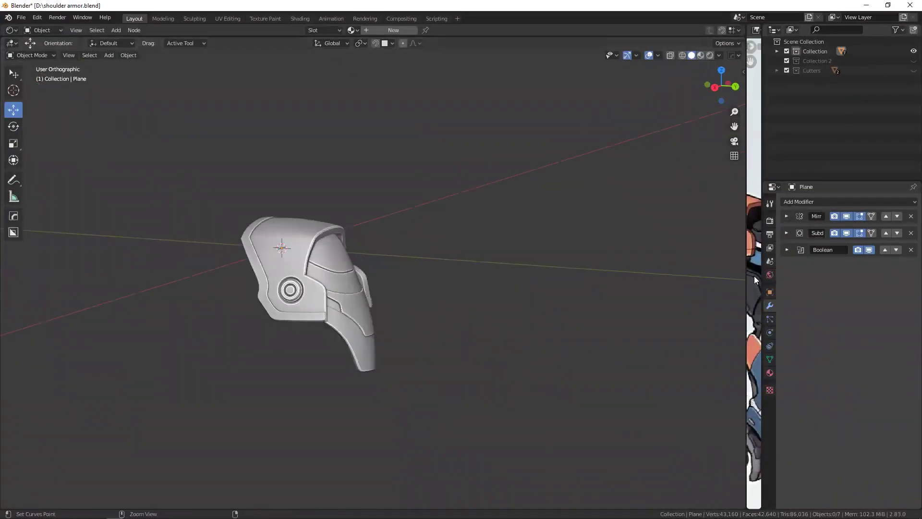
key(ctrl+space)
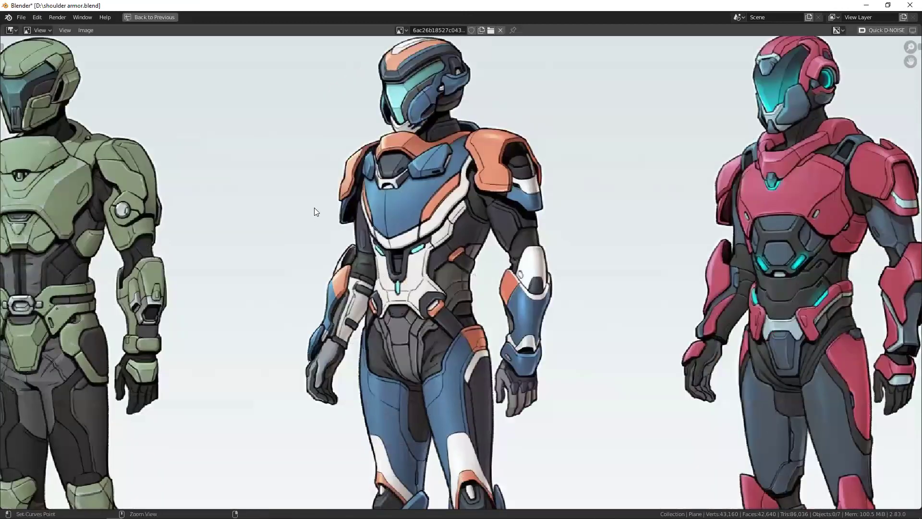
key(Home)
ctrl+middle_drag(427, 265, 375, 228)
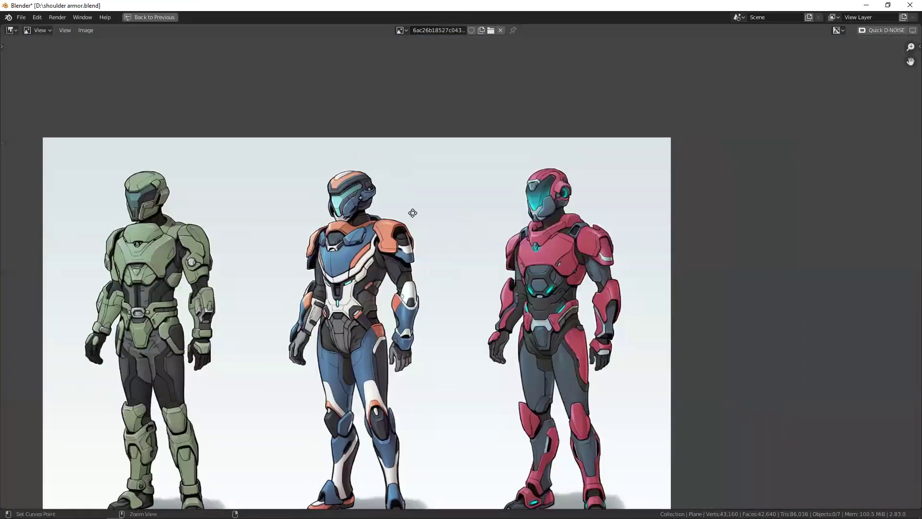
key(Home)
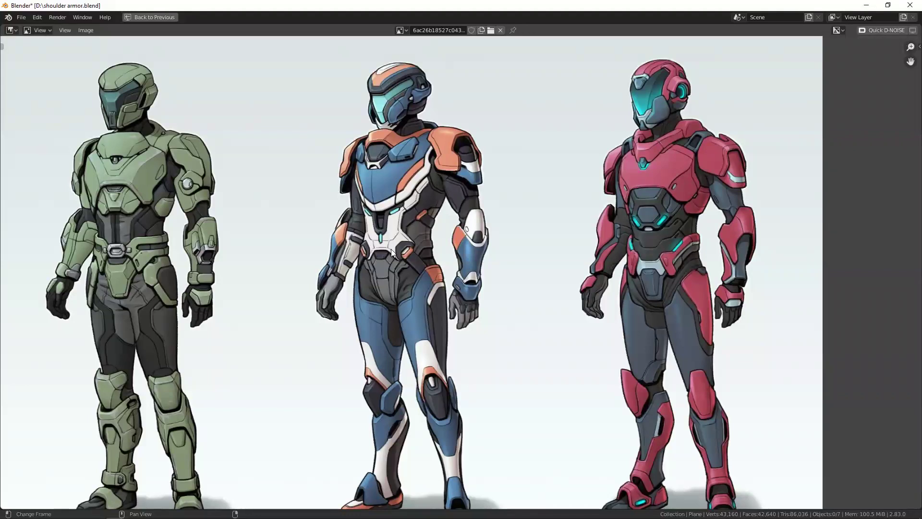
ctrl+middle_drag(444, 177, 371, 263)
scroll(371, 267, up, 1)
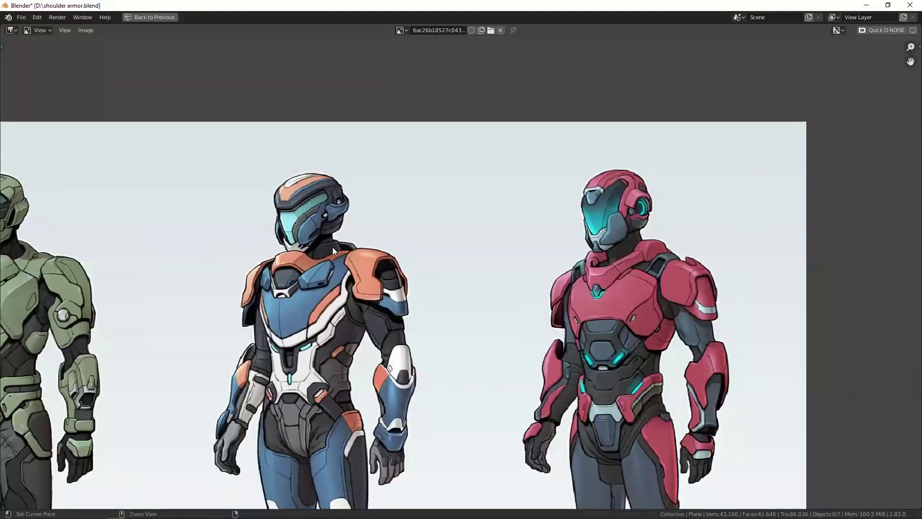
scroll(333, 247, up, 2)
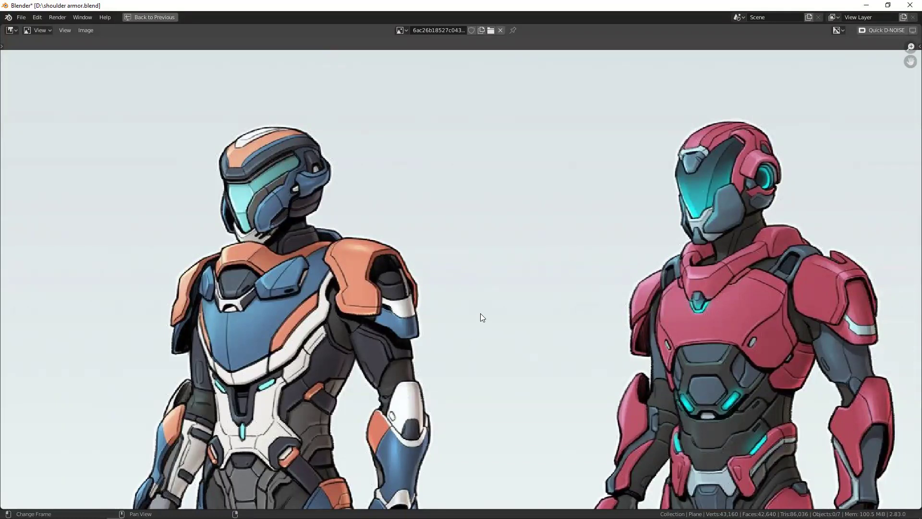
middle_drag(398, 274, 422, 277)
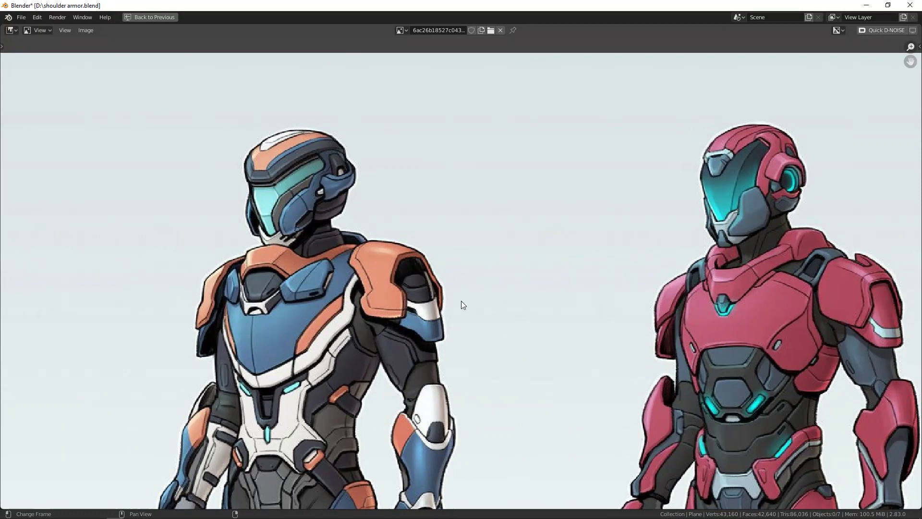
middle_drag(461, 300, 501, 289)
key(ctrl+space)
mouse_move(324, 290)
middle_down()
mouse_move(361, 263)
mouse_move(364, 249)
mouse_move(334, 267)
mouse_move(301, 264)
mouse_move(356, 300)
mouse_move(482, 270)
mouse_move(528, 228)
mouse_move(393, 291)
mouse_move(287, 248)
mouse_move(305, 219)
mouse_move(304, 251)
mouse_move(314, 242)
middle_up()
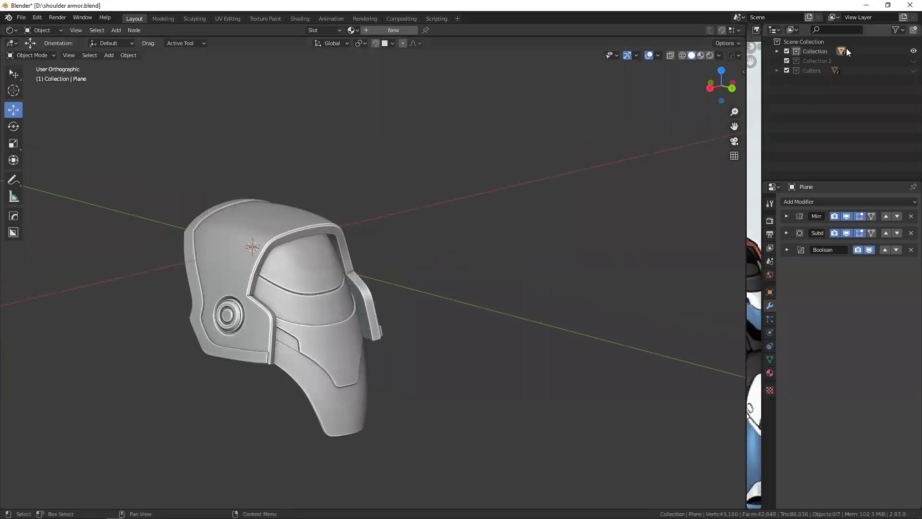
- Rename Cutters to '1', hide Collection, and make Collection 2 active and visible
double_click(815, 71)
text(1)
key(Return)
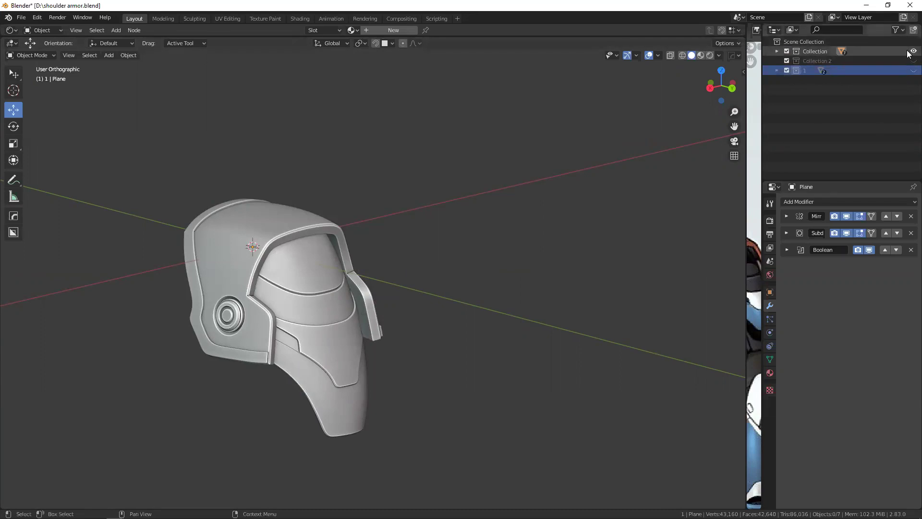
click(913, 51)
click(833, 61)
shift+middle_drag(596, 162, 569, 219)
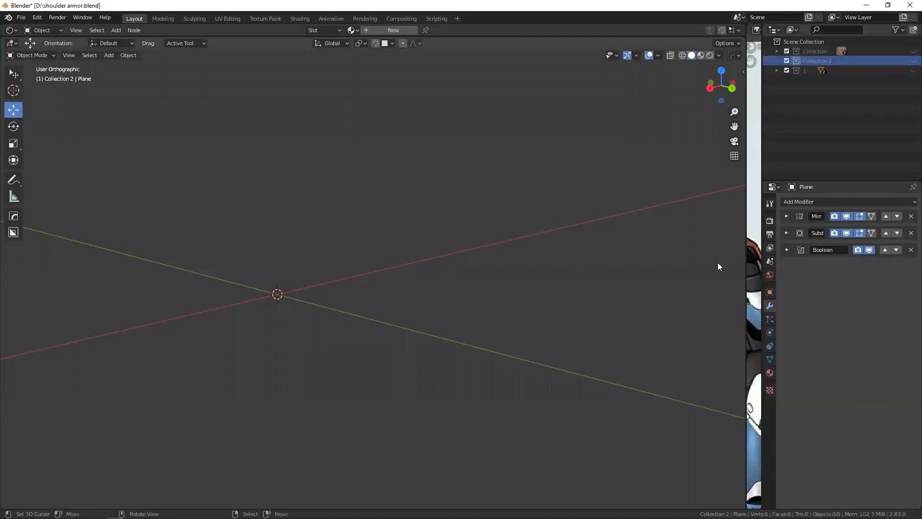
click(913, 61)
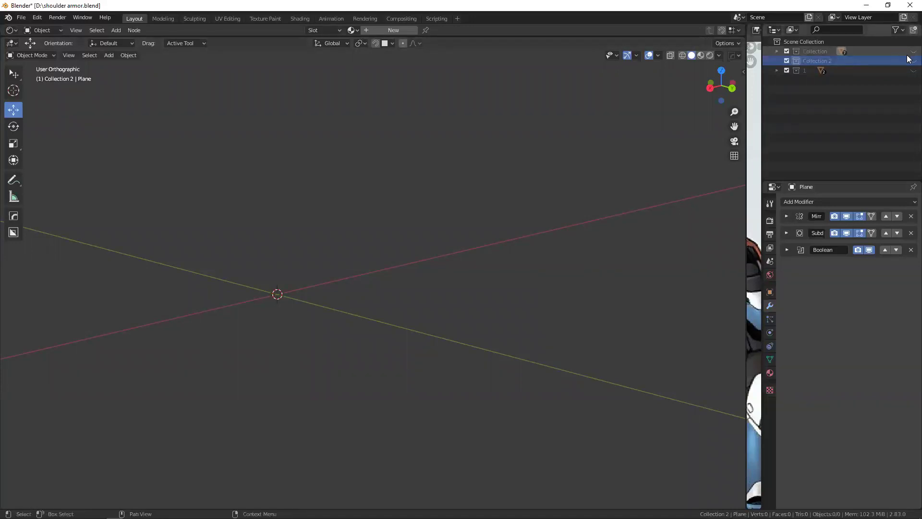
- Show the concept art full screen, zoom to the shoulder, and undo trial strokes
key(ctrl+space)
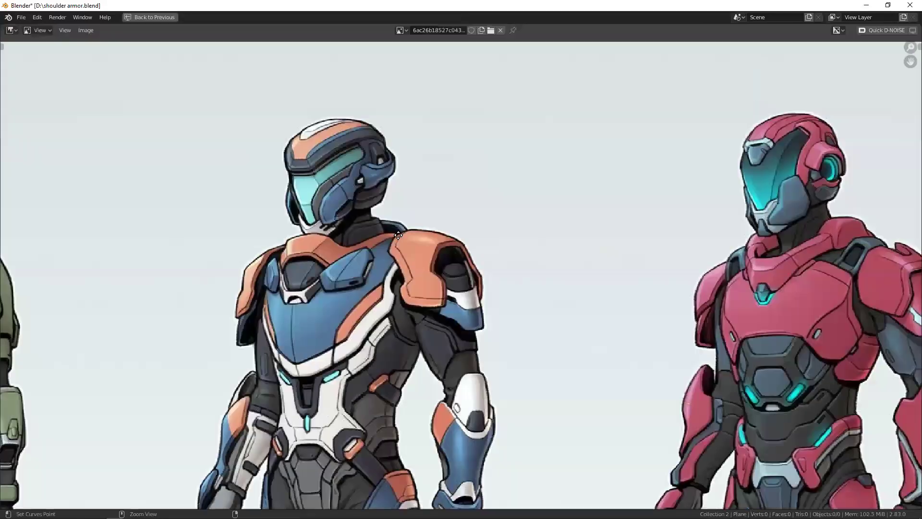
scroll(408, 226, up, 1)
ctrl+middle_drag(385, 228, 347, 255)
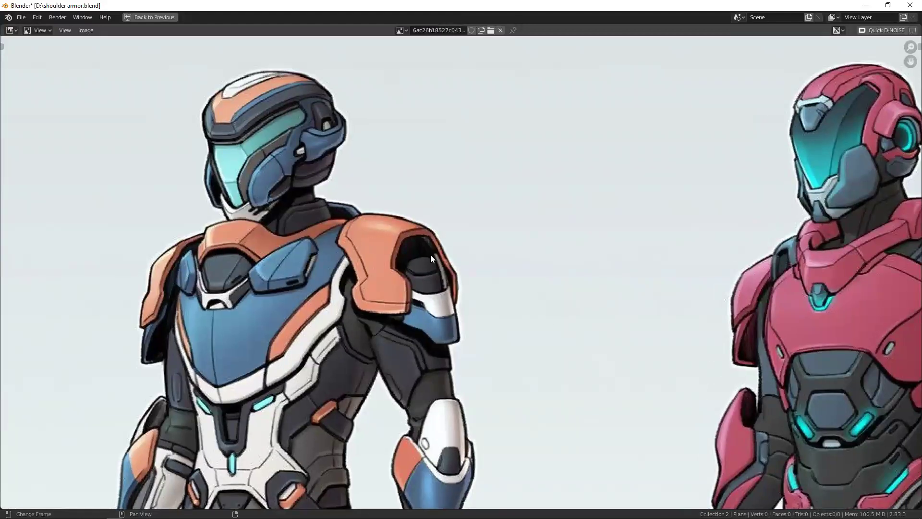
mouse_move(341, 242)
mouse_down()
mouse_move(368, 264)
mouse_move(364, 298)
mouse_move(408, 279)
mouse_move(435, 232)
mouse_up()
mouse_move(366, 210)
mouse_down()
mouse_move(351, 234)
mouse_move(376, 262)
mouse_move(369, 278)
mouse_move(392, 298)
mouse_up()
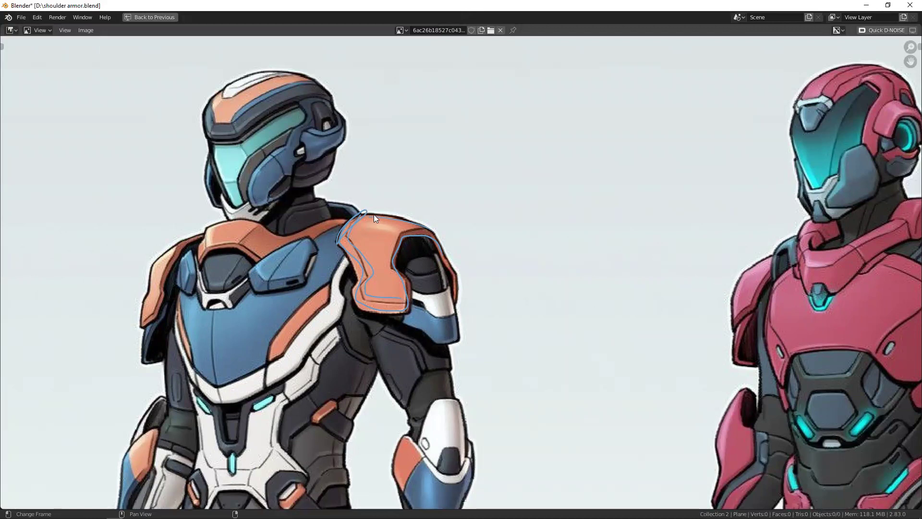
key(ctrl+z)
key(ctrl+z)
- Sketch the shoulder pad's inner edge and guide lines above it, then erase them
mouse_move(355, 222)
mouse_down()
mouse_move(367, 284)
mouse_move(402, 294)
mouse_move(395, 234)
mouse_move(428, 222)
mouse_move(391, 206)
mouse_move(379, 248)
mouse_up()
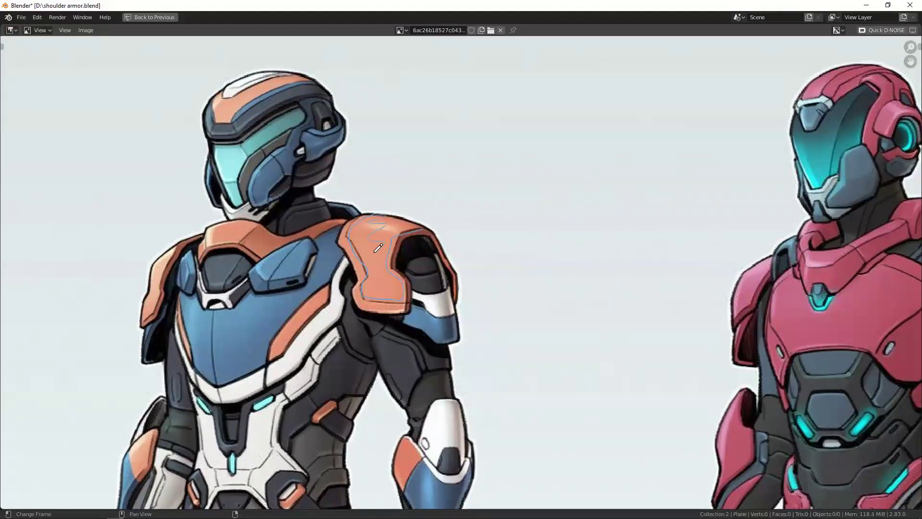
mouse_move(401, 151)
mouse_down()
mouse_move(594, 152)
mouse_move(378, 159)
mouse_up()
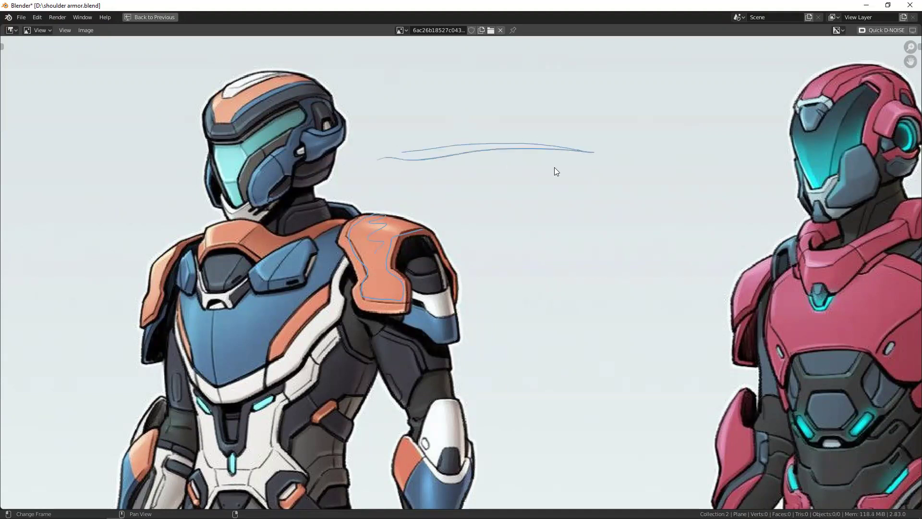
mouse_move(477, 129)
mouse_down()
mouse_move(482, 175)
mouse_move(603, 185)
mouse_up()
ctrl+drag(534, 147, 485, 147)
drag(401, 168, 481, 145)
ctrl+drag(596, 185, 482, 144)
ctrl+drag(374, 153, 483, 146)
mouse_move(398, 298)
ctrl+mouse_down()
mouse_move(361, 312)
mouse_move(359, 223)
mouse_move(384, 242)
ctrl+mouse_up()
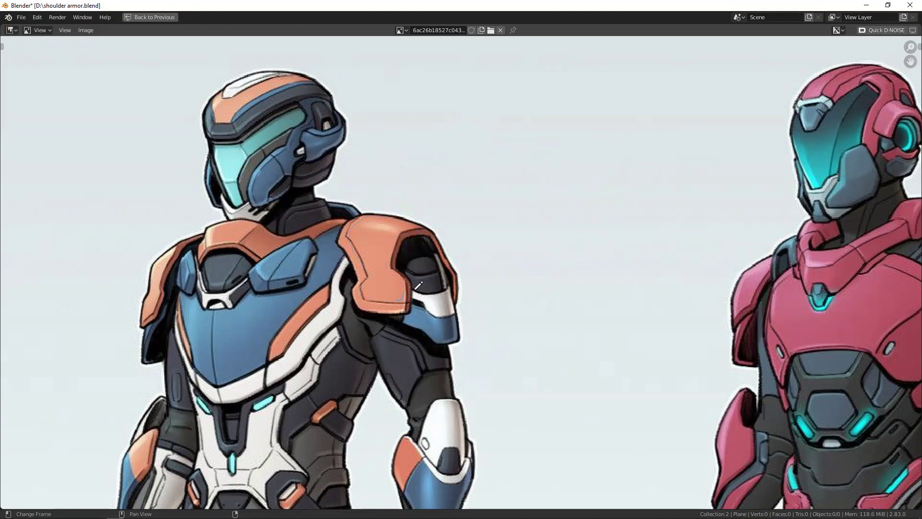
- Trace the shoulder opening's inner edge and a curve across the white band
mouse_move(440, 287)
mouse_down()
mouse_move(427, 242)
mouse_move(444, 266)
mouse_move(392, 266)
mouse_up()
drag(402, 266, 439, 270)
key(ctrl+z)
mouse_move(439, 177)
mouse_down()
mouse_move(530, 182)
mouse_move(523, 195)
mouse_move(598, 175)
mouse_up()
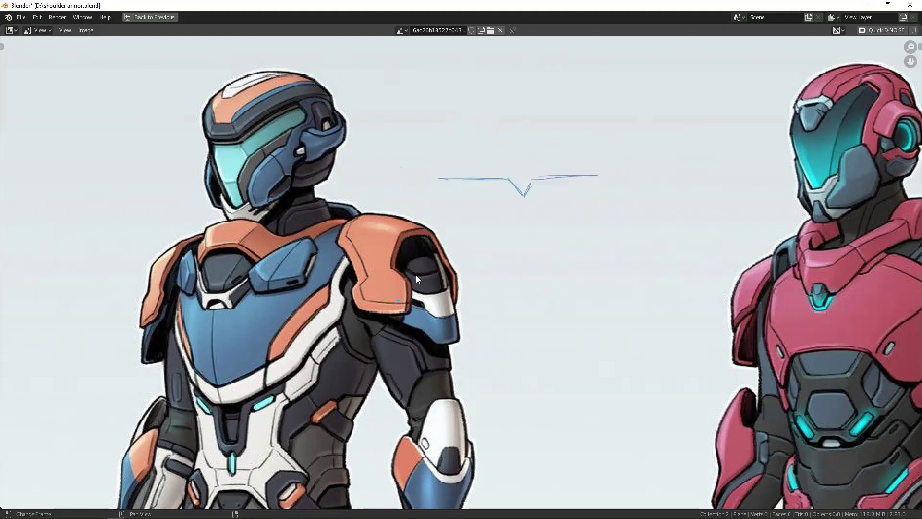
ctrl+drag(483, 173, 596, 185)
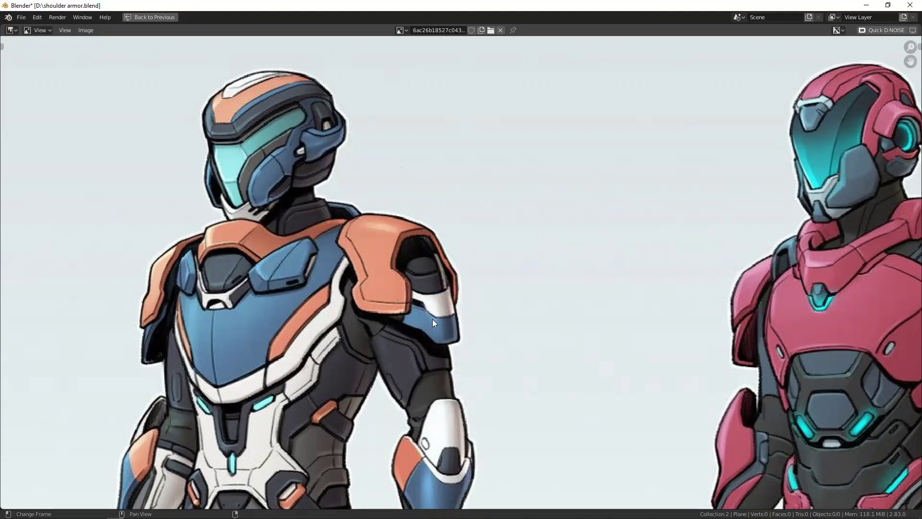
scroll(423, 289, up, 2)
scroll(420, 269, up, 2)
mouse_move(355, 238)
mouse_down()
mouse_move(434, 261)
mouse_move(500, 312)
mouse_move(464, 319)
mouse_move(341, 277)
mouse_move(439, 307)
mouse_up()
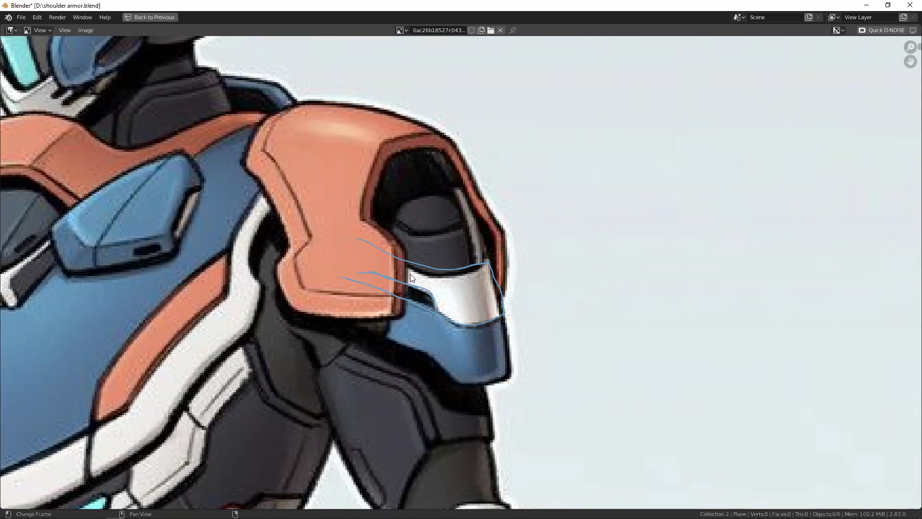
- Undo the old shoulder strokes, trying and undoing a few marks on the white band
key(ctrl+z)
key(ctrl+z)
key(ctrl+z)
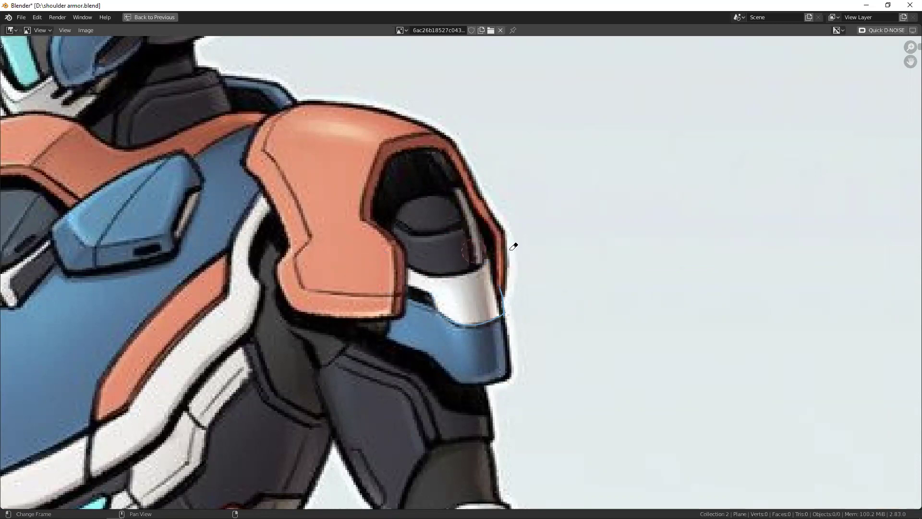
mouse_move(376, 269)
mouse_down()
mouse_move(434, 289)
mouse_move(444, 311)
mouse_up()
mouse_move(406, 264)
mouse_down()
mouse_move(475, 282)
mouse_move(431, 282)
mouse_move(453, 286)
mouse_move(452, 296)
mouse_up()
drag(450, 286, 441, 294)
key(ctrl+z)
key(ctrl+z)
key(ctrl+z)
key(ctrl+z)
key(ctrl+z)
key(ctrl+z)
key(ctrl+z)
key(ctrl+shift+z)
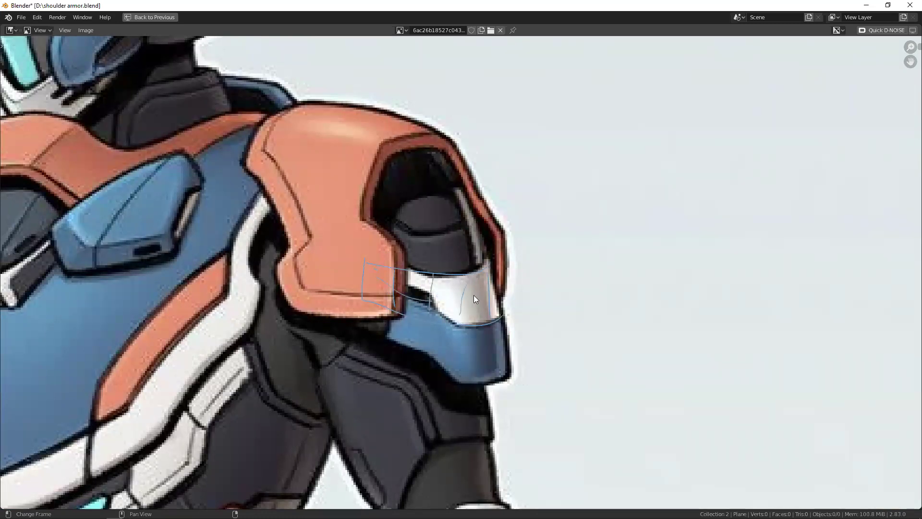
key(ctrl+shift+z)
key(ctrl+z)
key(ctrl+z)
key(ctrl+z)
key(ctrl+z)
key(ctrl+z)
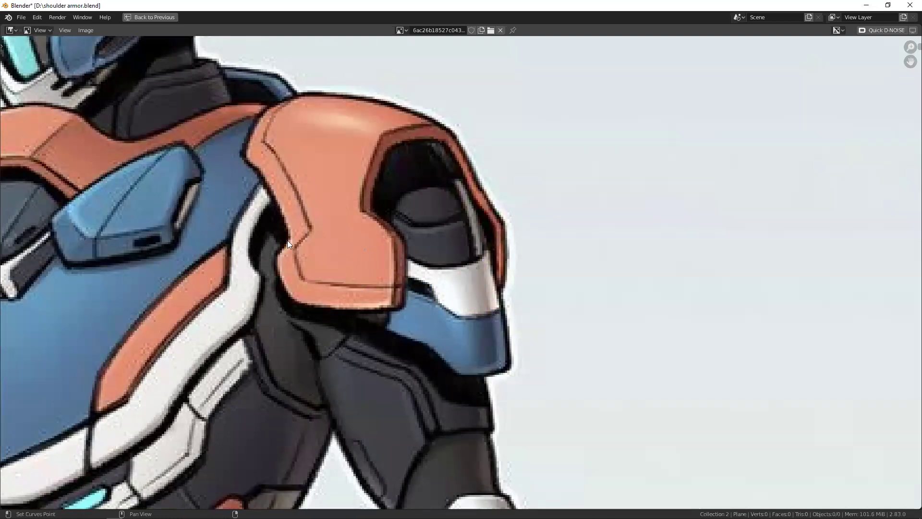
- Outline the blue band's lower and top edges, then reframe the concept art
middle_drag(417, 330, 327, 251)
mouse_move(315, 240)
mouse_down()
mouse_move(461, 296)
mouse_move(448, 243)
mouse_up()
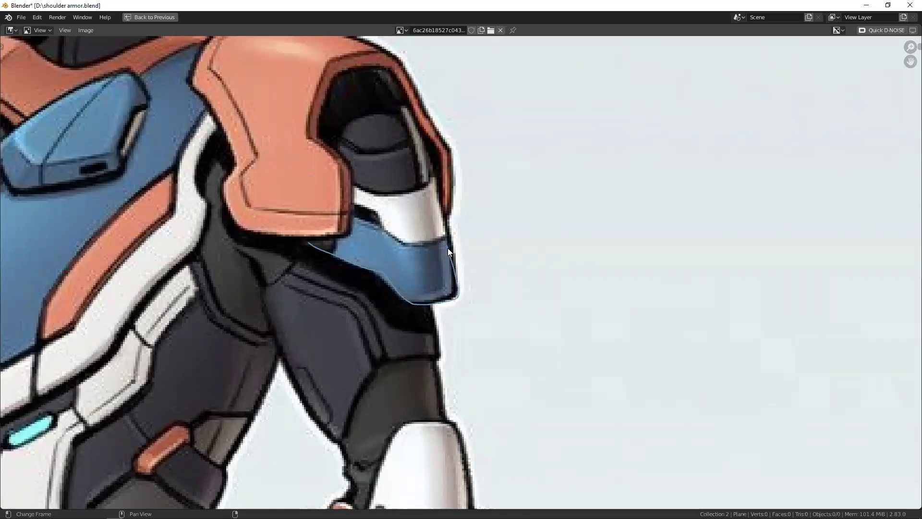
mouse_move(445, 235)
mouse_down()
mouse_move(403, 237)
mouse_move(334, 212)
mouse_up()
ctrl+middle_drag(372, 258, 305, 248)
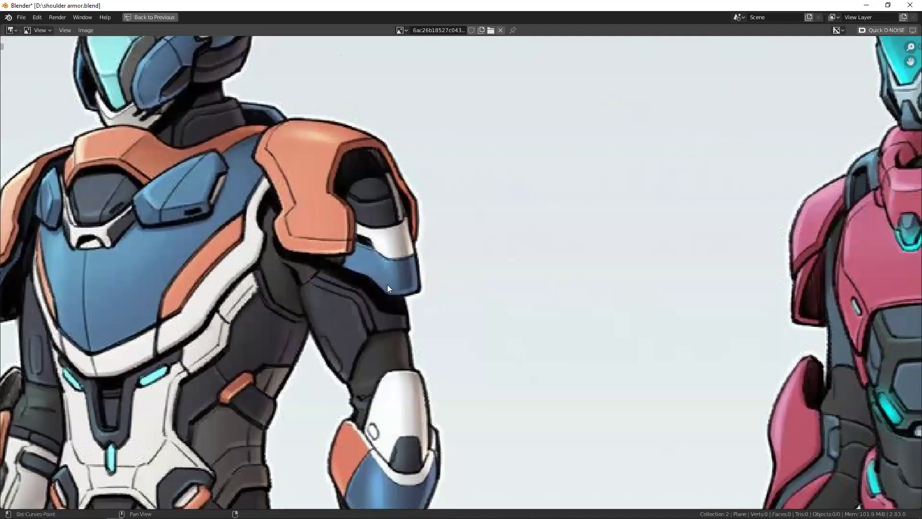
middle_drag(376, 243, 375, 325)
scroll(376, 329, up, 1)
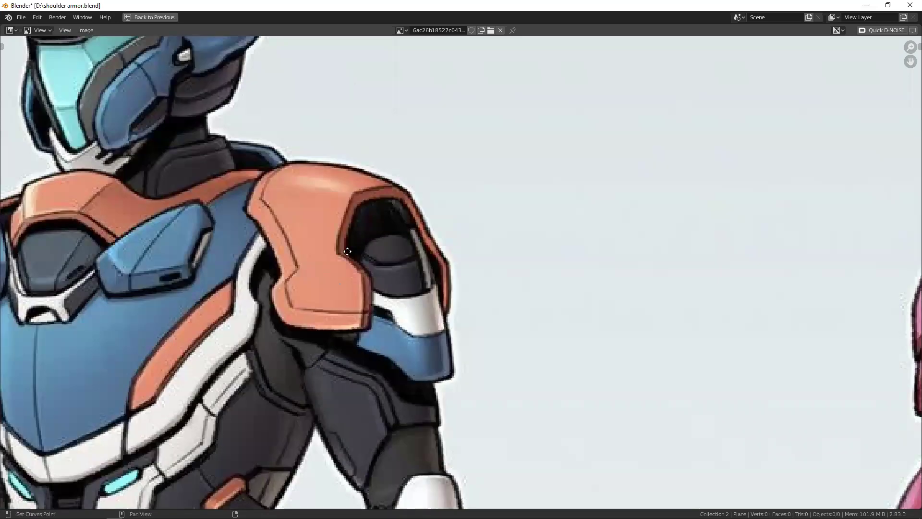
scroll(407, 268, down, 2)
scroll(344, 200, down, 1)
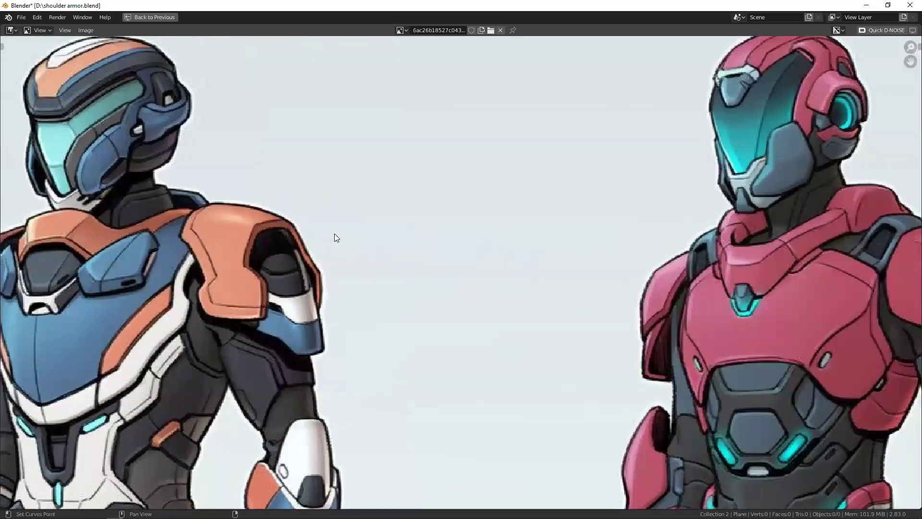
scroll(339, 210, up, 2)
scroll(342, 189, up, 1)
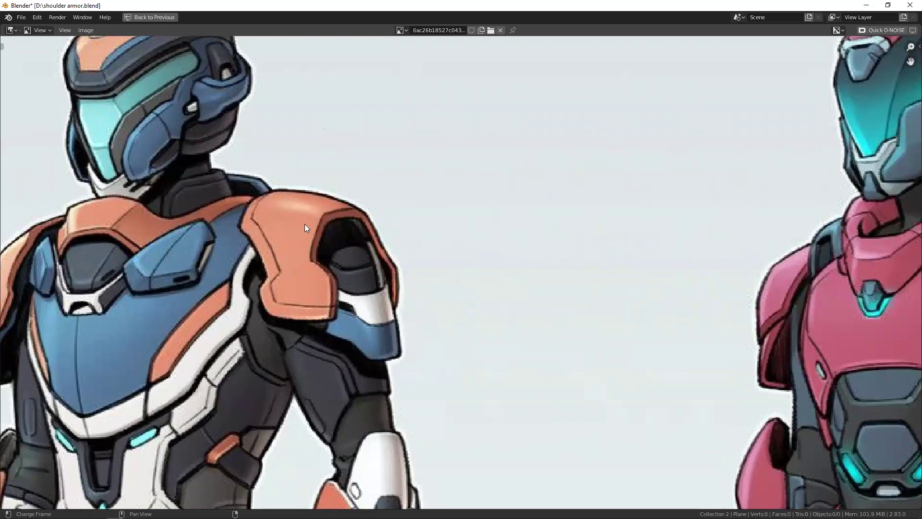
middle_drag(305, 224, 317, 220)
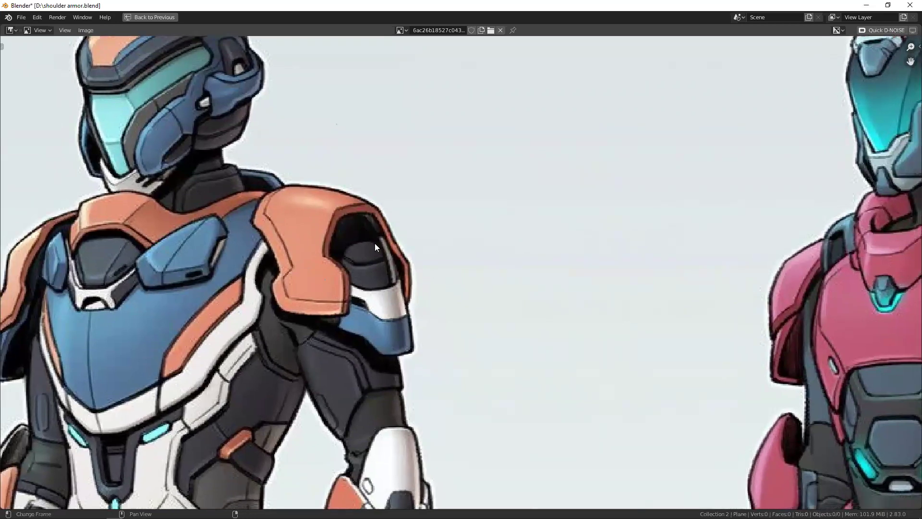
- Sketch the shell's profile curves with vertical guide strokes beside the shoulder
drag(352, 231, 361, 250)
ctrl+scroll(444, 173, down, 5)
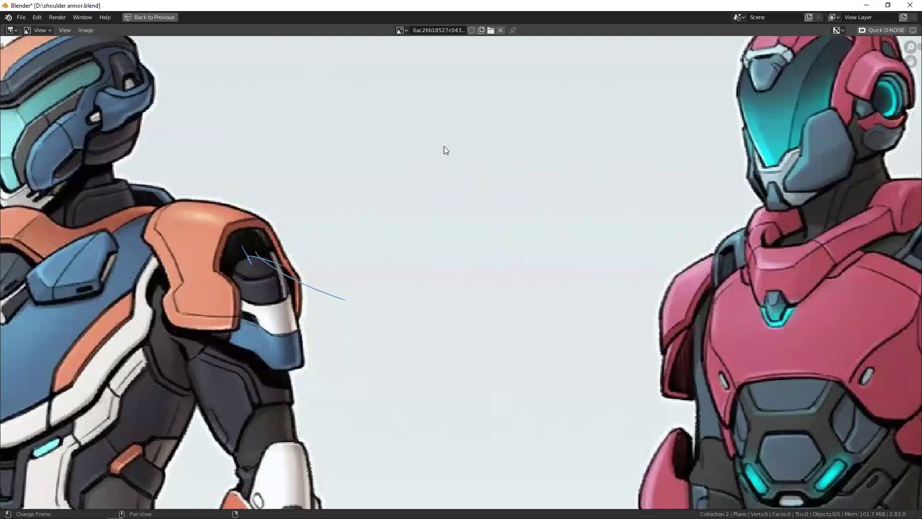
mouse_move(464, 128)
mouse_down()
mouse_move(411, 149)
mouse_move(476, 122)
mouse_up()
drag(476, 80, 481, 163)
drag(484, 194, 479, 221)
drag(476, 269, 475, 285)
drag(484, 328, 480, 375)
drag(244, 167, 268, 368)
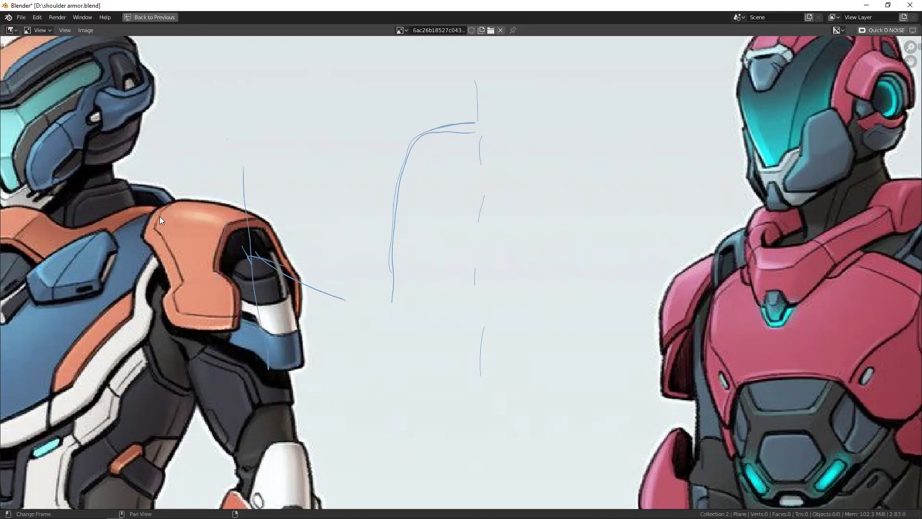
- Trace the pad's top curve, arch profile and arm band, then return to the Layout viewport
drag(174, 210, 223, 220)
drag(423, 126, 395, 156)
drag(210, 203, 168, 211)
drag(431, 126, 429, 128)
mouse_move(286, 297)
mouse_down()
mouse_move(211, 324)
mouse_move(294, 290)
mouse_up()
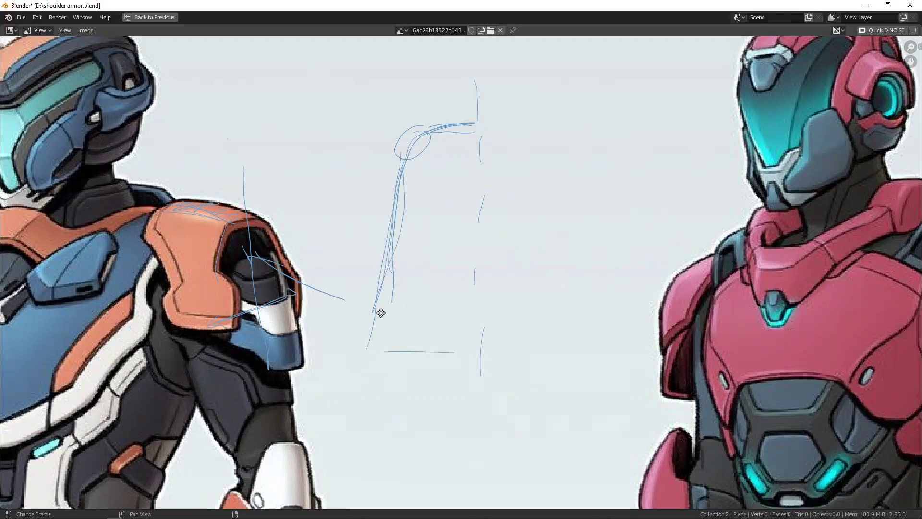
middle_drag(381, 313, 403, 307)
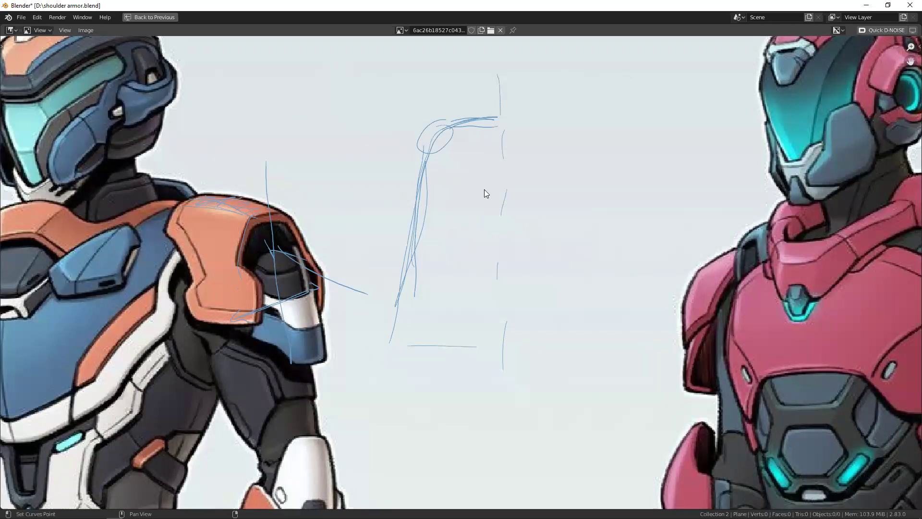
middle_drag(485, 192, 330, 260)
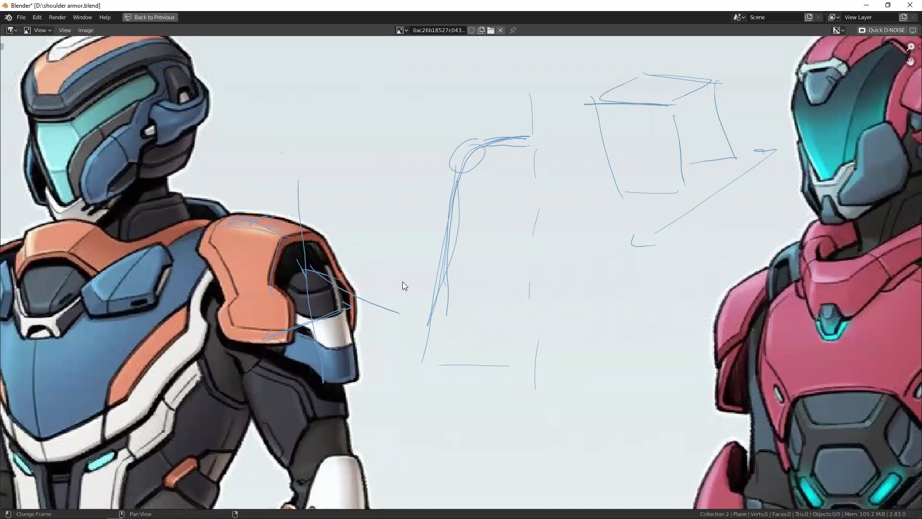
key(ctrl+space)
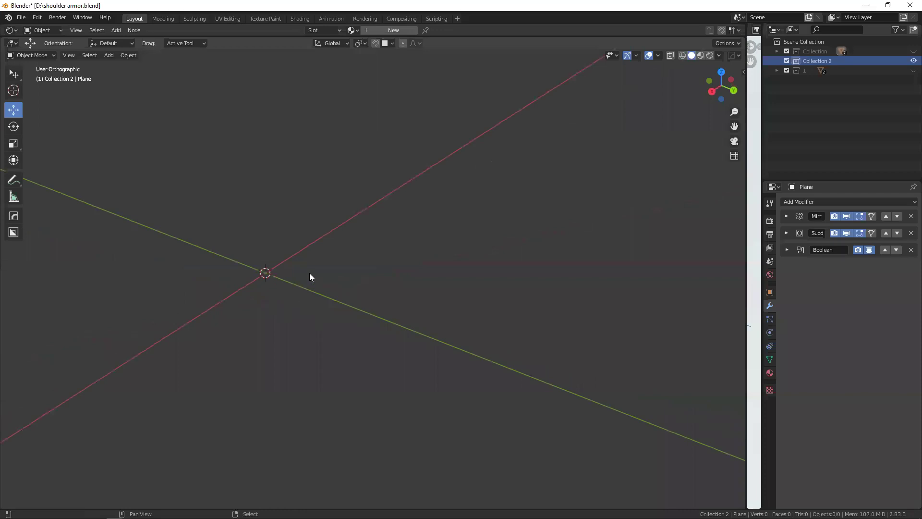
- Add a new plane, scale it up and raise it to 4.1245 m
key(shift+a)
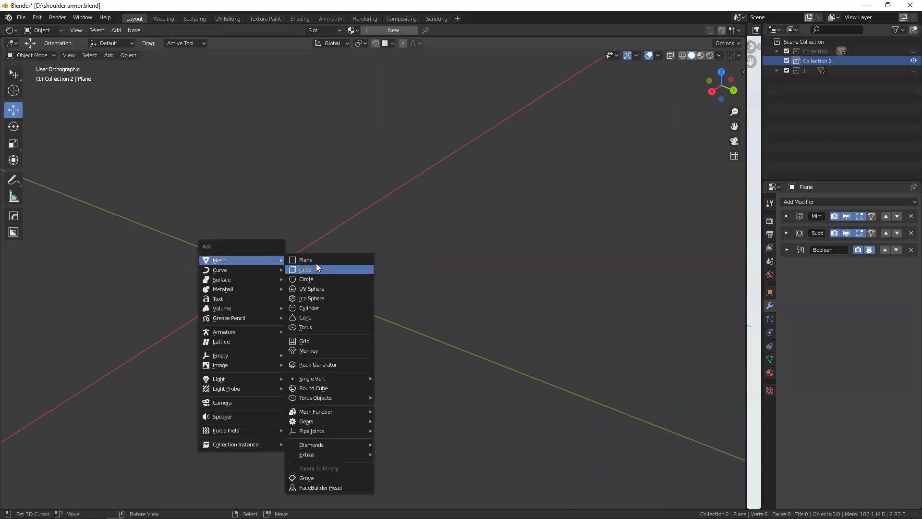
click(311, 260)
key(Tab)
scroll(294, 261, up, 2)
key(s)
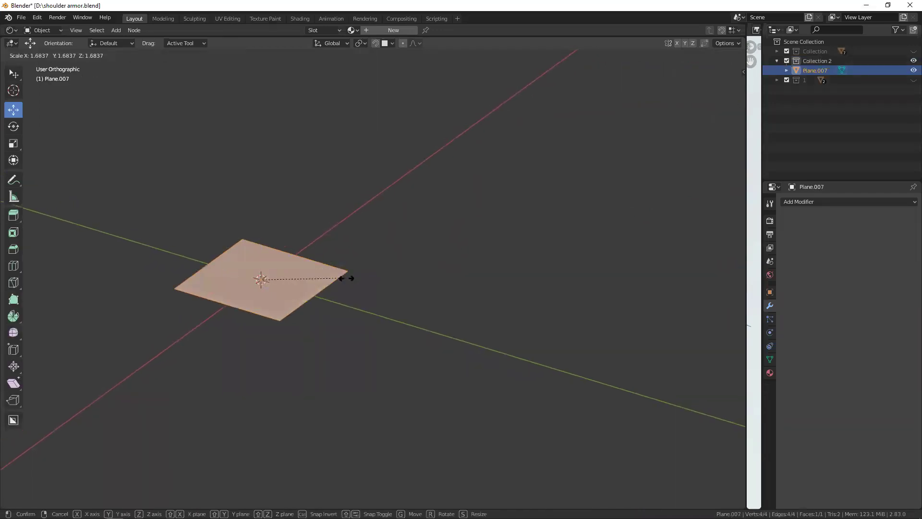
click(332, 252)
key(g)
key(z)
click(290, 91)
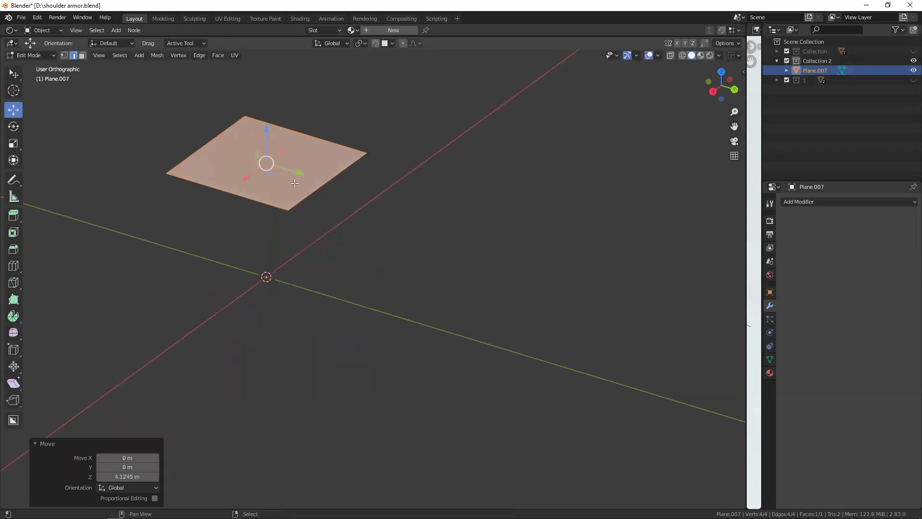
- Extrude the plane downward into a box and delete the selected face
middle_drag(297, 173, 298, 144)
middle_drag(336, 207, 335, 232)
key(e)
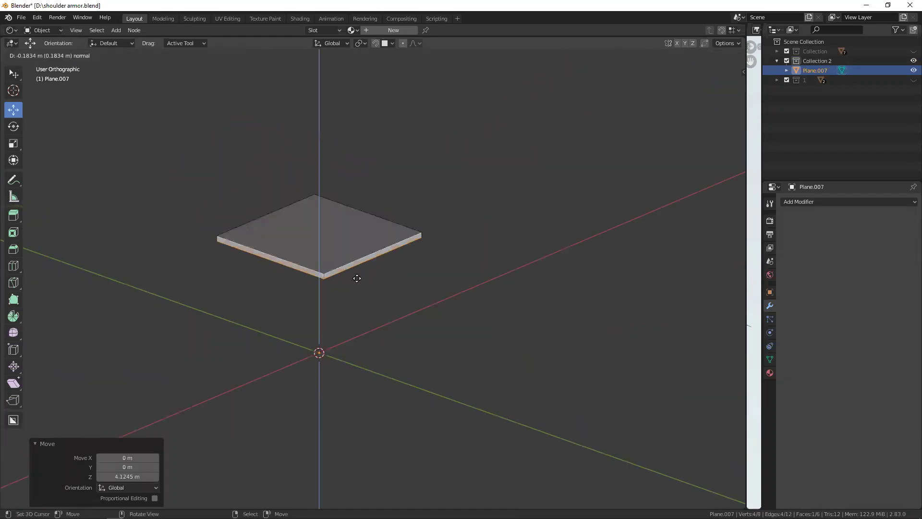
click(382, 370)
key(x)
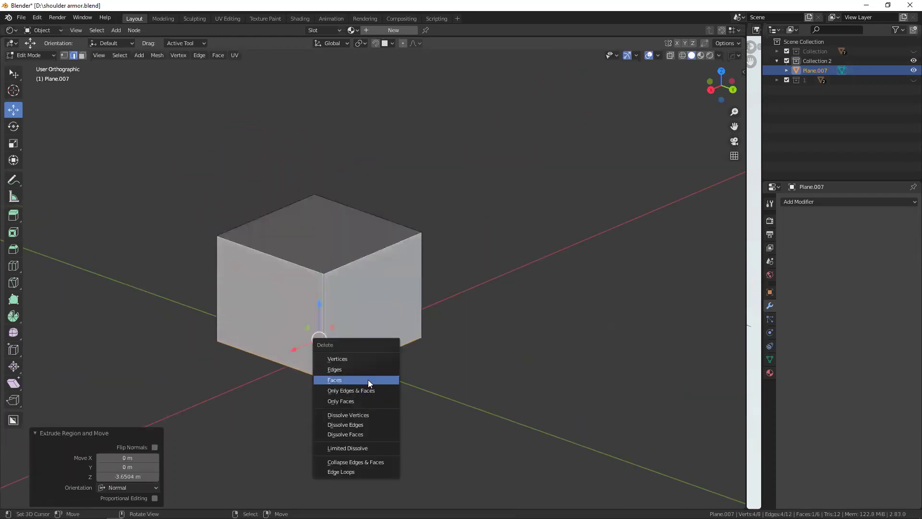
click(368, 379)
- Delete two more side faces to open up the box, then select everything
middle_drag(368, 380, 339, 364)
click(372, 307)
shift+middle_drag(373, 307, 182, 313)
shift+click(182, 313)
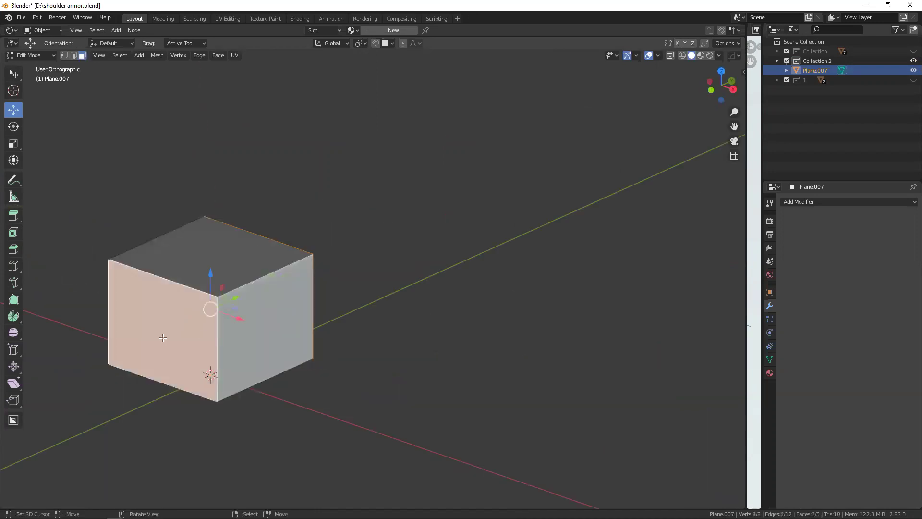
key(x)
click(184, 376)
mouse_move(184, 375)
middle_down()
mouse_move(282, 372)
mouse_move(309, 303)
middle_up()
key(a)
- In right side view, widen the reference image and raise the top edge to 1.0653 m
shift+middle_drag(368, 281, 339, 303)
click(336, 250)
mouse_move(321, 226)
mouse_down()
mouse_move(340, 191)
mouse_move(395, 139)
mouse_up()
key(KP_3)
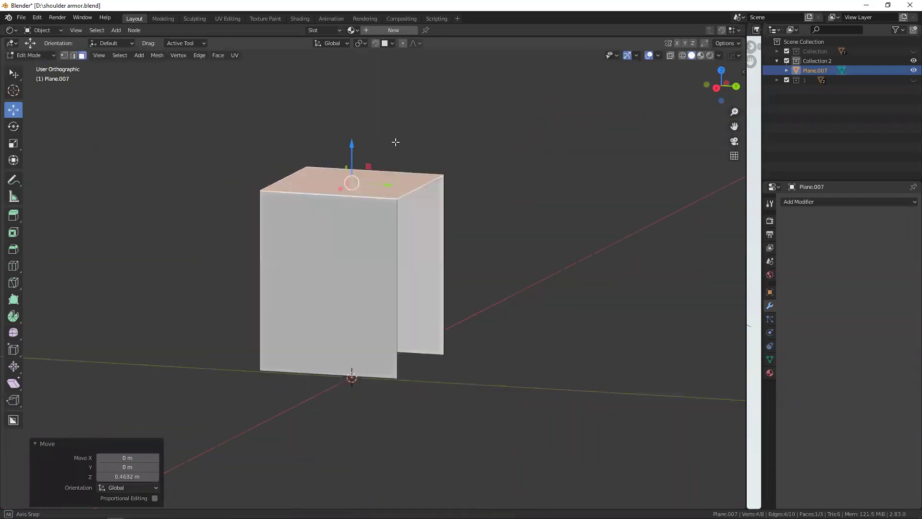
drag(745, 236, 485, 240)
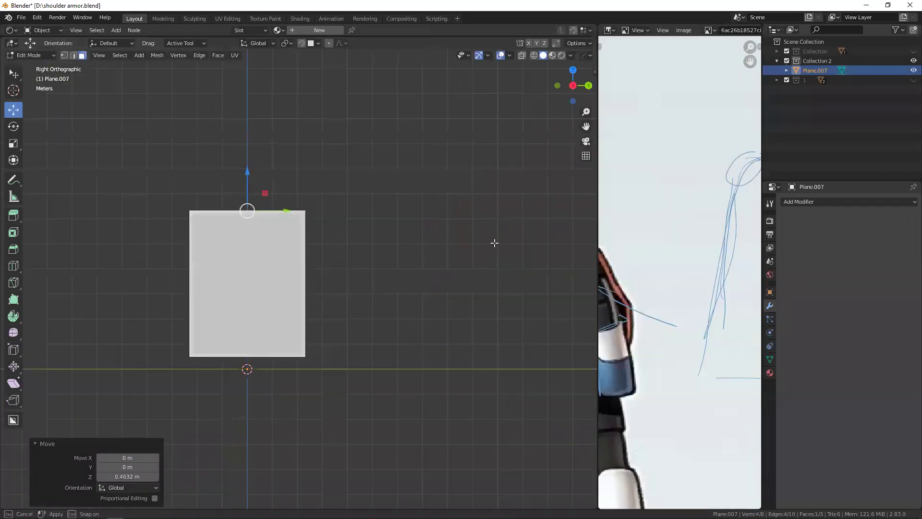
scroll(610, 275, up, 3)
scroll(610, 275, up, 1)
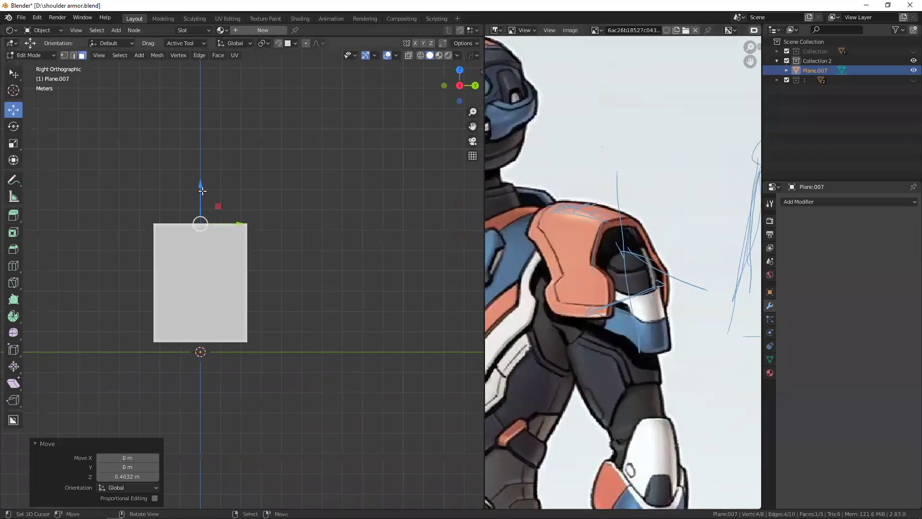
drag(202, 191, 202, 169)
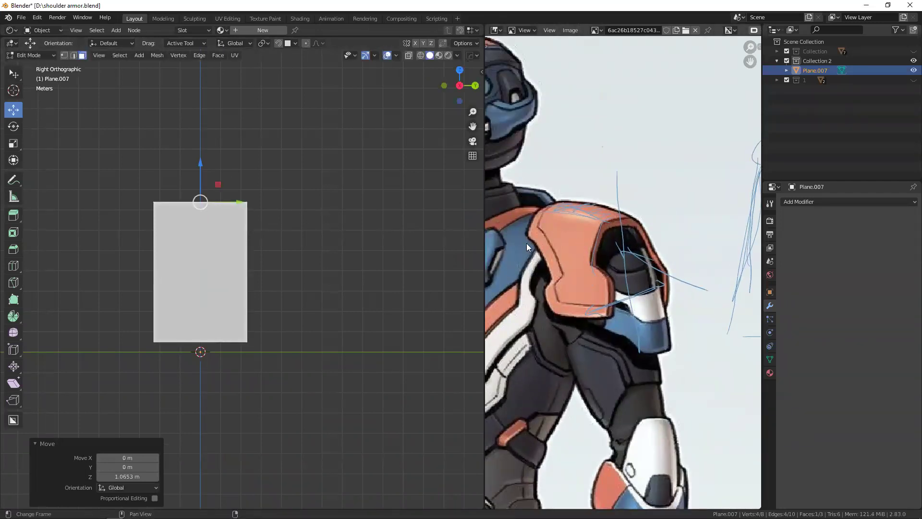
- With X-ray on in right side view, widen the whole shape along Y
middle_drag(221, 230, 221, 206)
key(KP_3)
key(alt+z)
key(a)
key(s)
key(y)
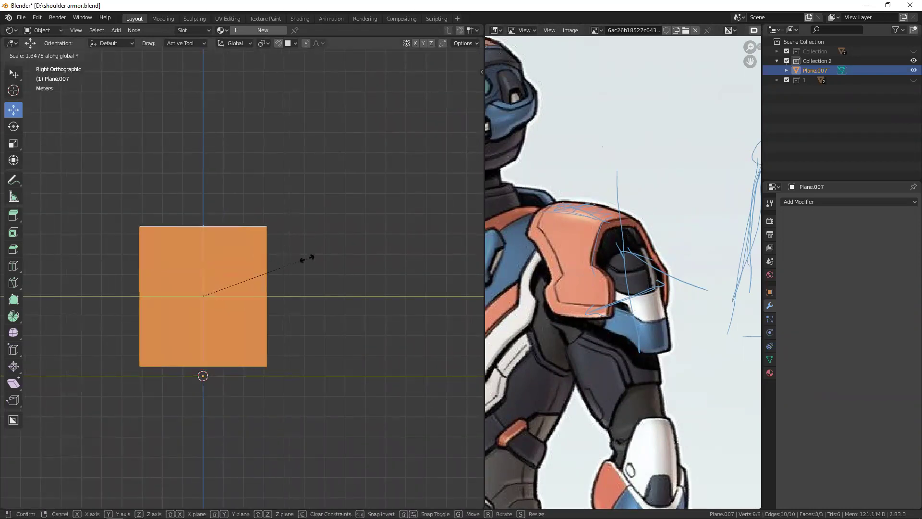
click(355, 263)
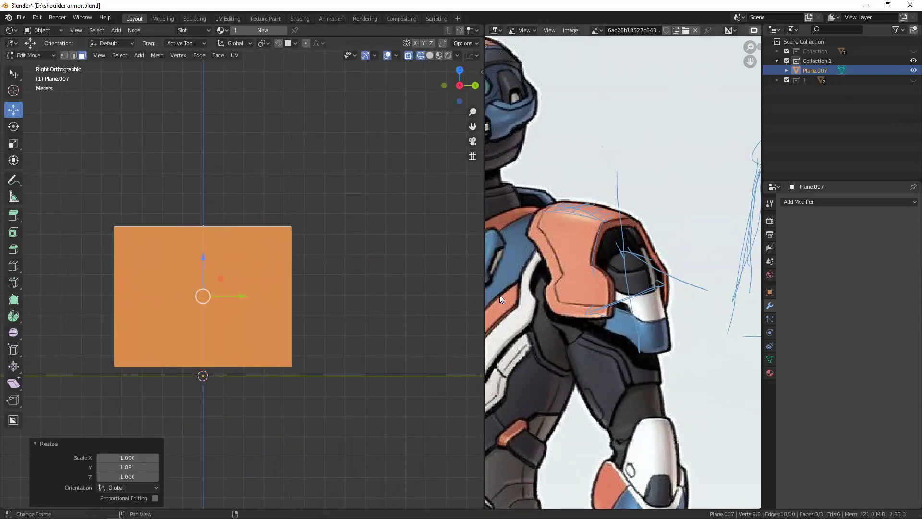
click(525, 227)
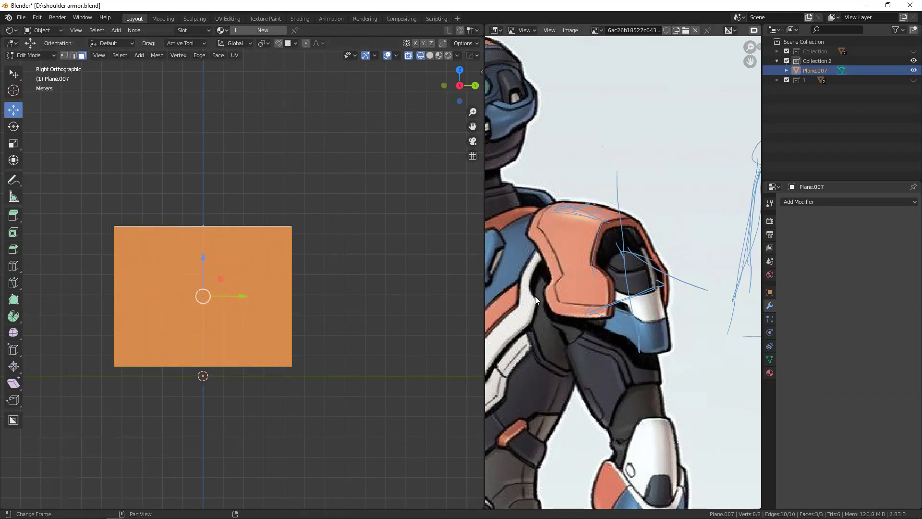
- Raise the top face to 2.4621 m, rescale slightly along Y, and widen along X to 1.434
click(213, 206)
drag(203, 192, 222, 142)
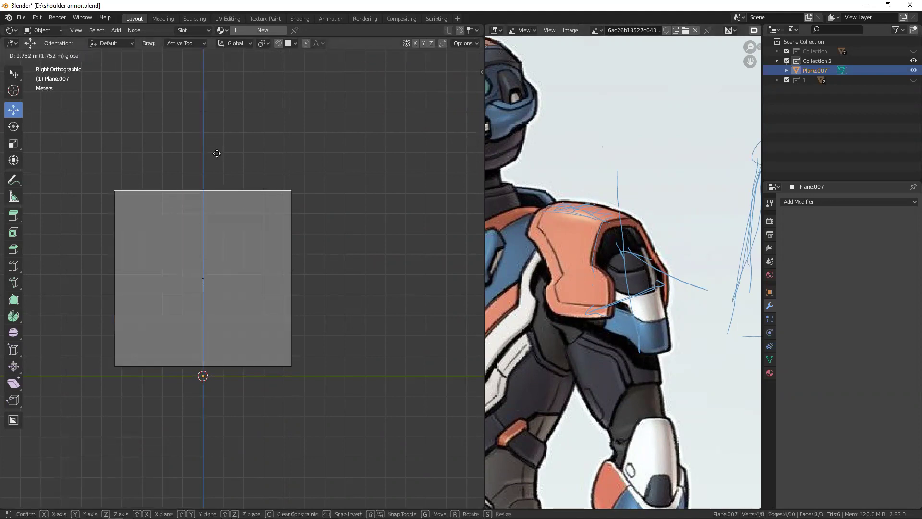
key(a)
key(s)
key(y)
click(350, 253)
mouse_move(350, 253)
middle_down()
mouse_move(234, 254)
mouse_move(263, 270)
mouse_move(148, 259)
middle_up()
key(s)
key(x)
click(356, 266)
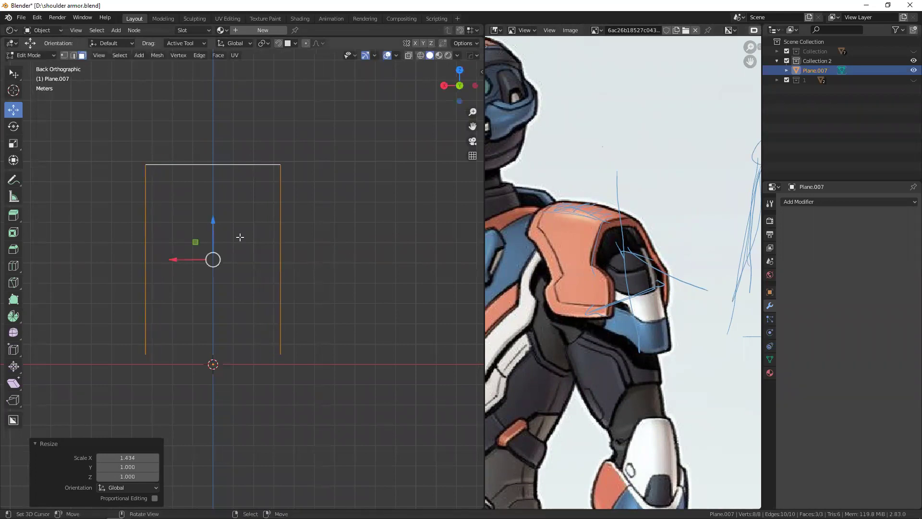
- Flare the two bottom edges outward along X and select both top fold edges
key(2)
middle_drag(235, 249, 254, 284)
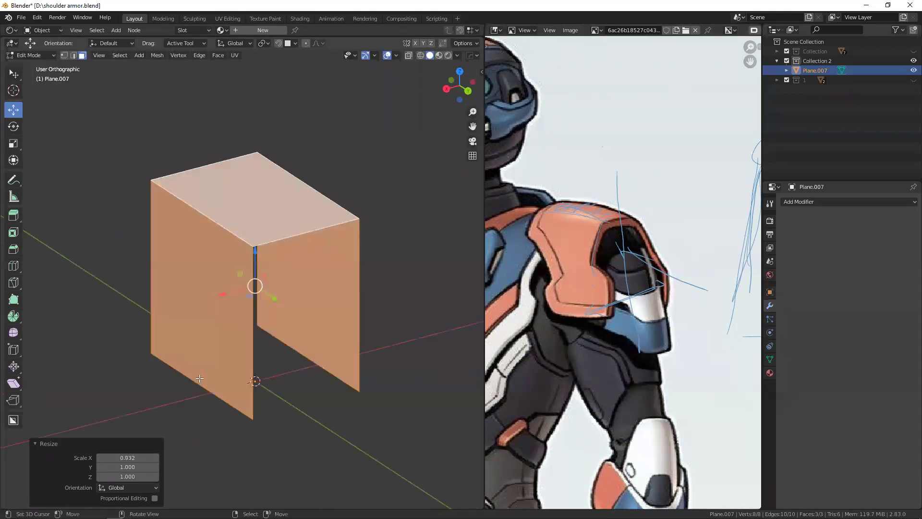
click(211, 391)
shift+click(305, 354)
shift+middle_drag(305, 355, 260, 312)
key(s)
key(x)
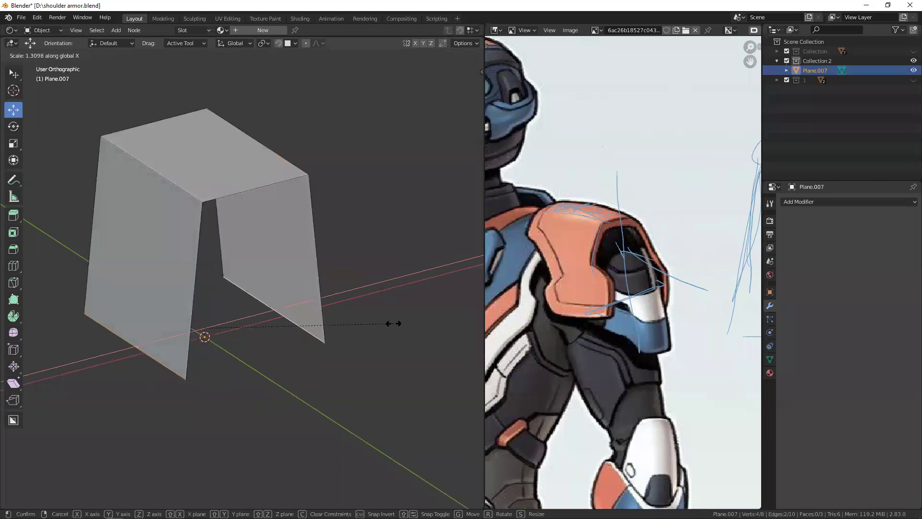
click(432, 323)
click(179, 195)
shift+click(269, 150)
shift+middle_drag(250, 177, 280, 199)
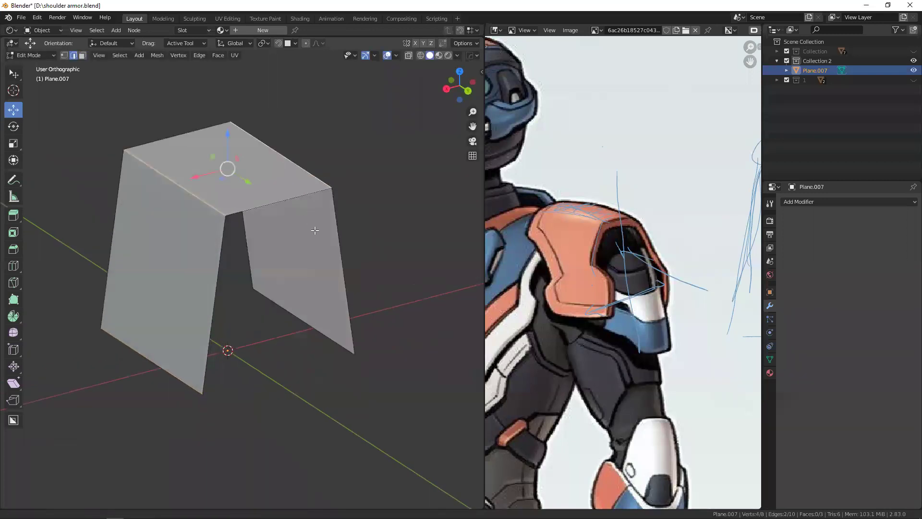
- Add a centred loop cut across the top and bevel the top-left corner with 3 segments
key(ctrl+r)
click(282, 200)
right_click(281, 199)
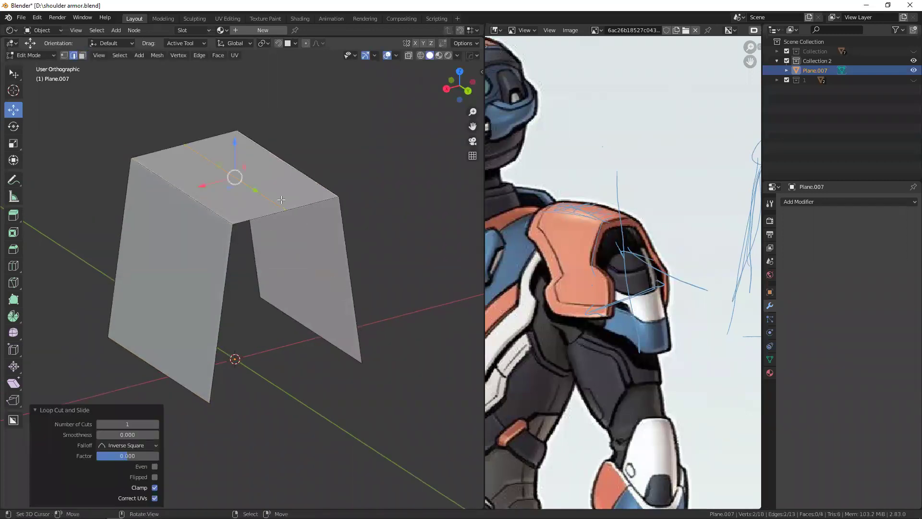
middle_drag(620, 221, 446, 242)
mouse_move(249, 182)
middle_down()
mouse_move(226, 169)
mouse_move(183, 189)
middle_up()
key(ctrl+b)
click(201, 356)
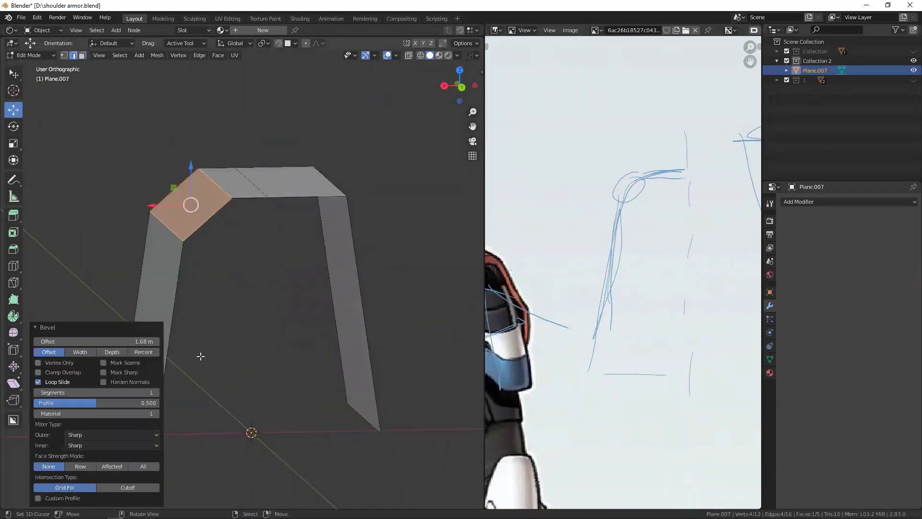
click(156, 392)
- Check the beveled mesh in 3D, then undo the top bevel
key(ctrl+KP_1)
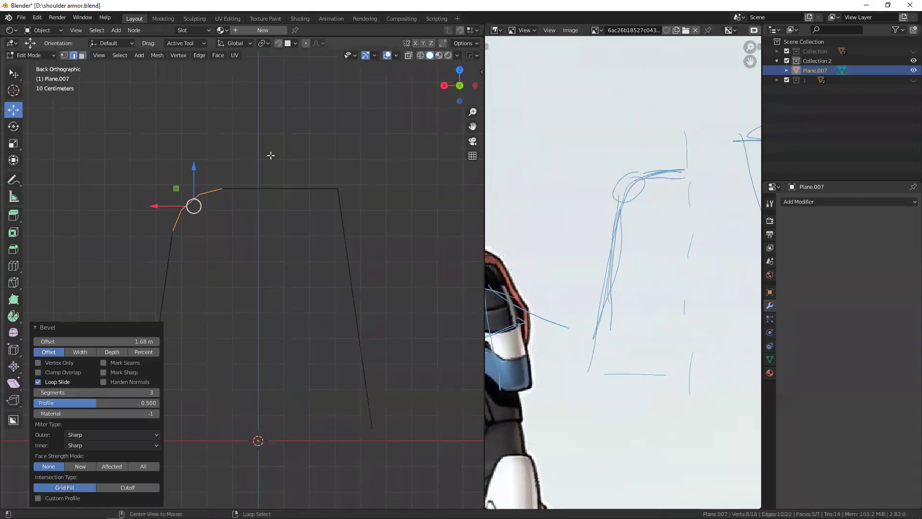
key(Tab)
key(Tab)
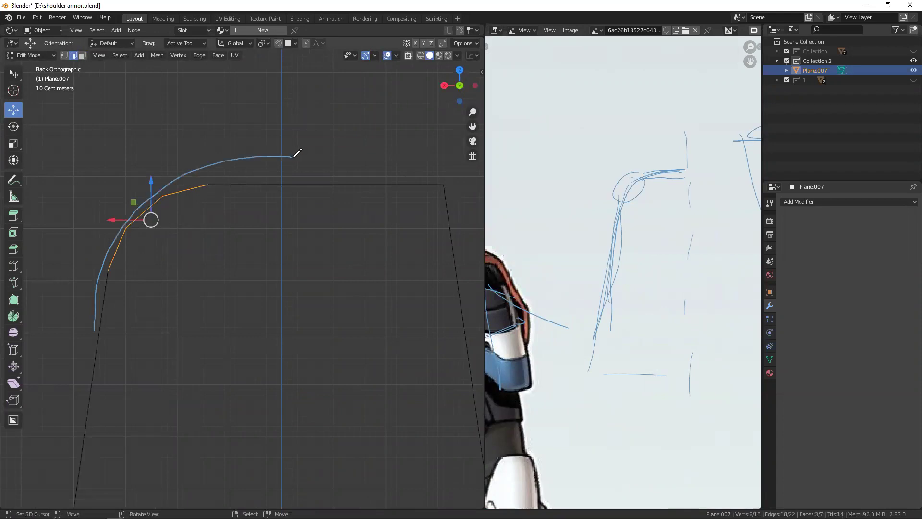
middle_drag(149, 204, 201, 153)
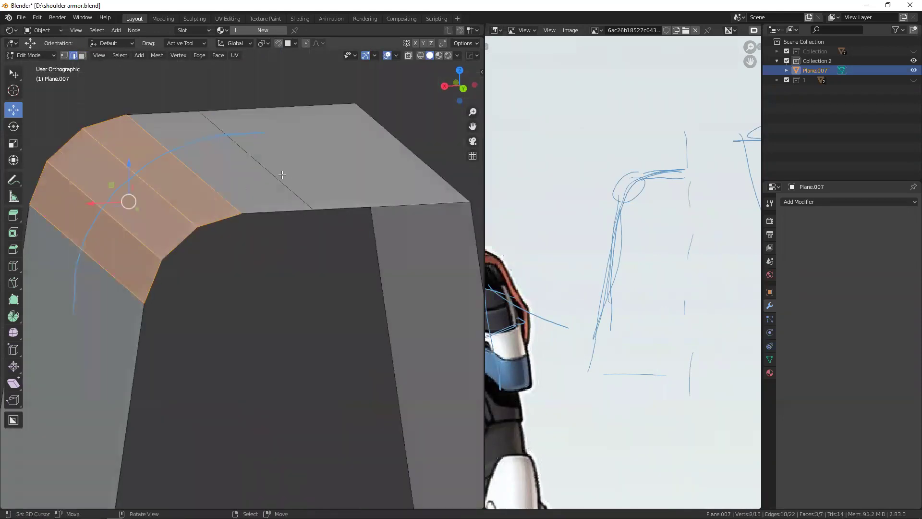
scroll(201, 152, down, 2)
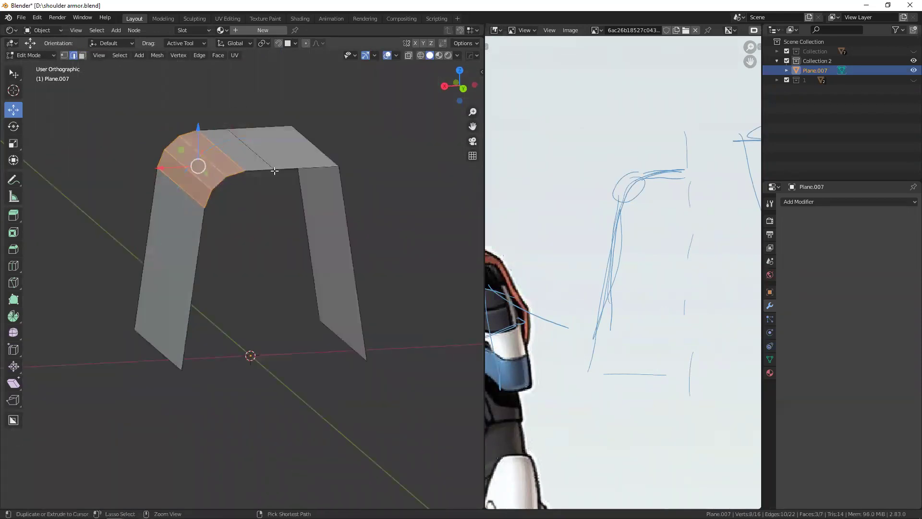
key(ctrl+z)
- Raise the top edge slightly and add a new centred loop cut across the top
mouse_move(222, 208)
middle_down()
mouse_move(233, 208)
mouse_move(245, 240)
mouse_move(227, 197)
mouse_move(247, 187)
middle_up()
scroll(247, 187, up, 4)
drag(243, 149, 241, 110)
mouse_move(240, 111)
middle_down()
mouse_move(226, 106)
mouse_move(207, 159)
middle_up()
key(ctrl+KP_1)
key(ctrl+r)
click(192, 168)
right_click(192, 168)
- In back view, raise the arch's top-centre vertices straight up
key(ctrl+KP_1)
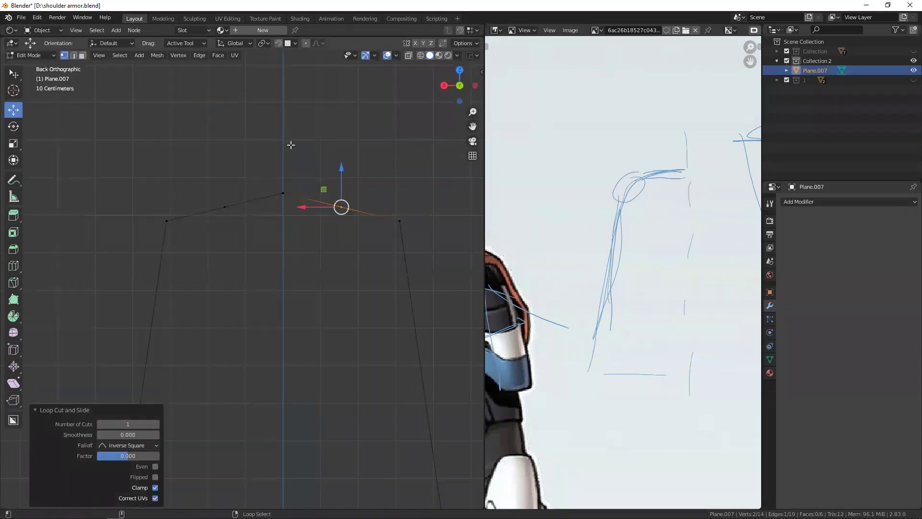
middle_drag(251, 217, 275, 192)
key(ctrl+KP_1)
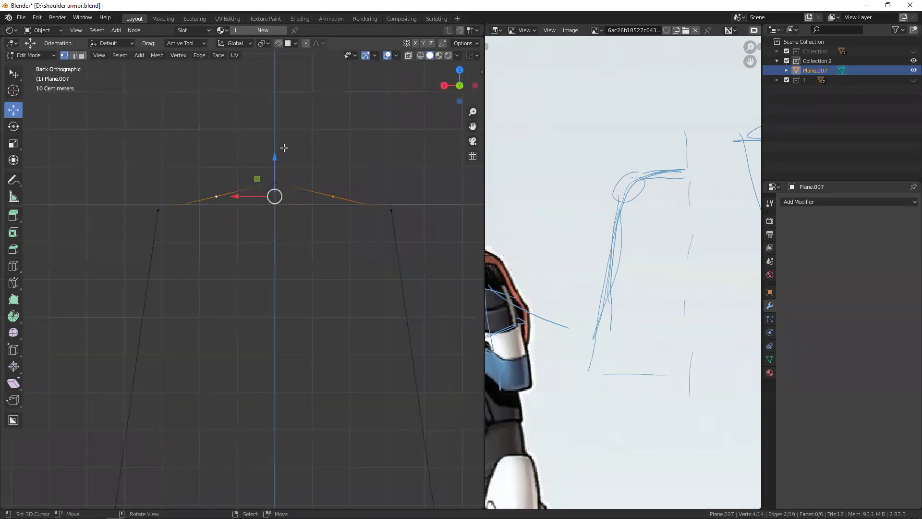
key(g)
click(275, 155)
middle_drag(200, 179, 331, 171)
- Bevel the top edges into rounded segments, then select edges along the arch top
key(2)
key(ctrl+b)
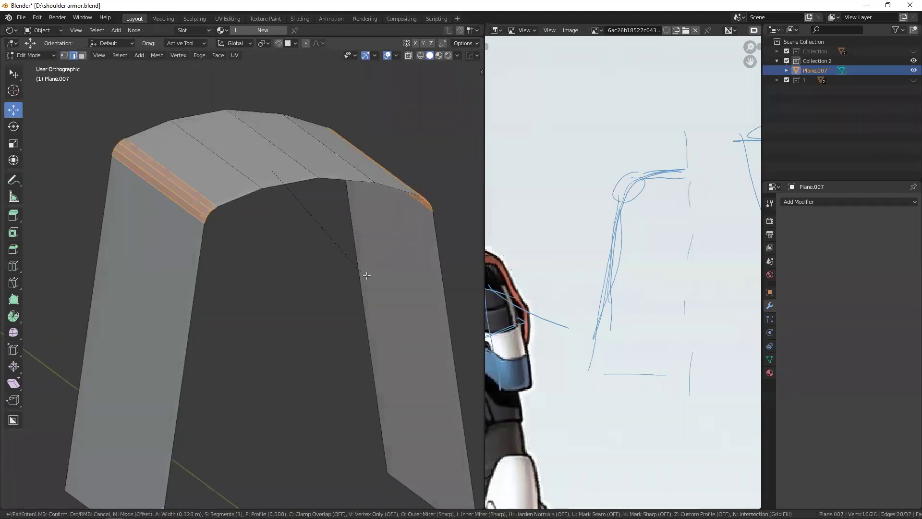
click(406, 315)
key(alt+a)
middle_drag(285, 196, 269, 182)
click(207, 177)
mouse_move(206, 177)
middle_down()
mouse_move(288, 202)
mouse_move(336, 192)
mouse_move(356, 217)
middle_up()
shift+click(339, 185)
click(212, 165)
middle_drag(251, 204, 273, 225)
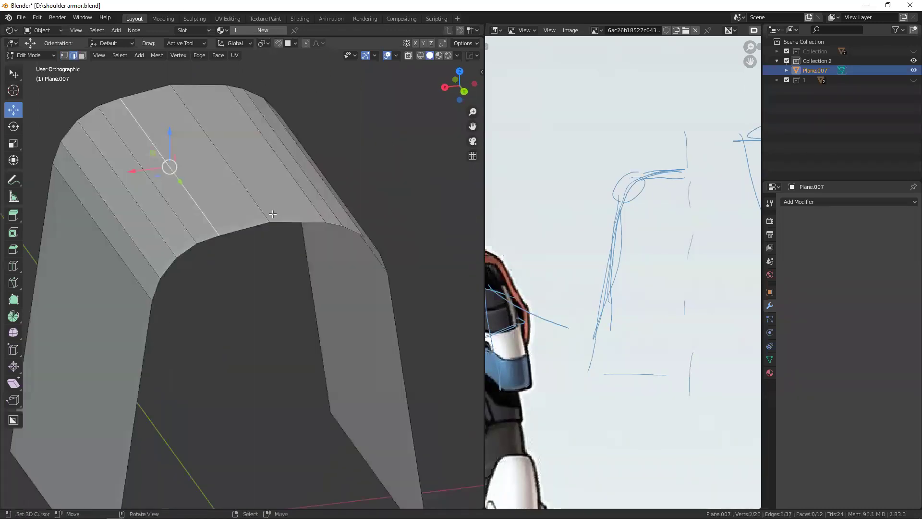
- Delete the arch's top face strip and its right-hand half, leaving one half
key(3)
click(279, 200)
key(x)
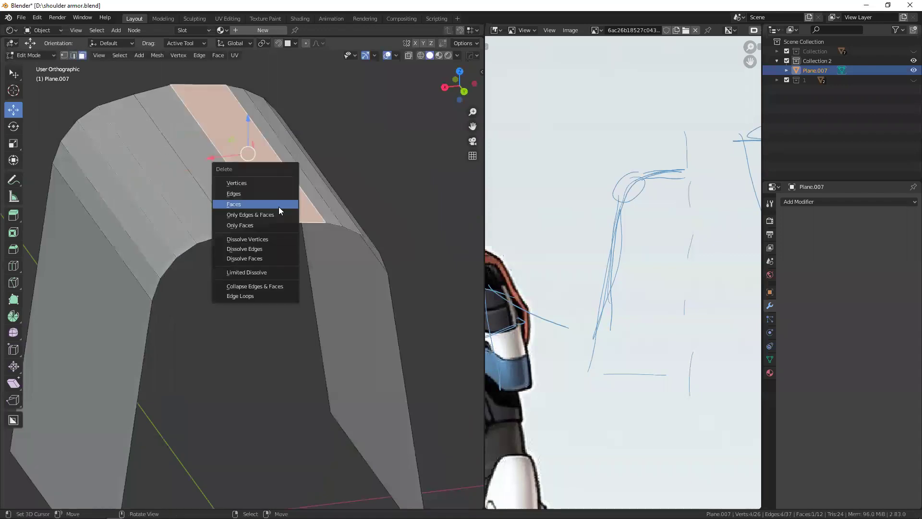
key(Return)
click(348, 259)
key(x)
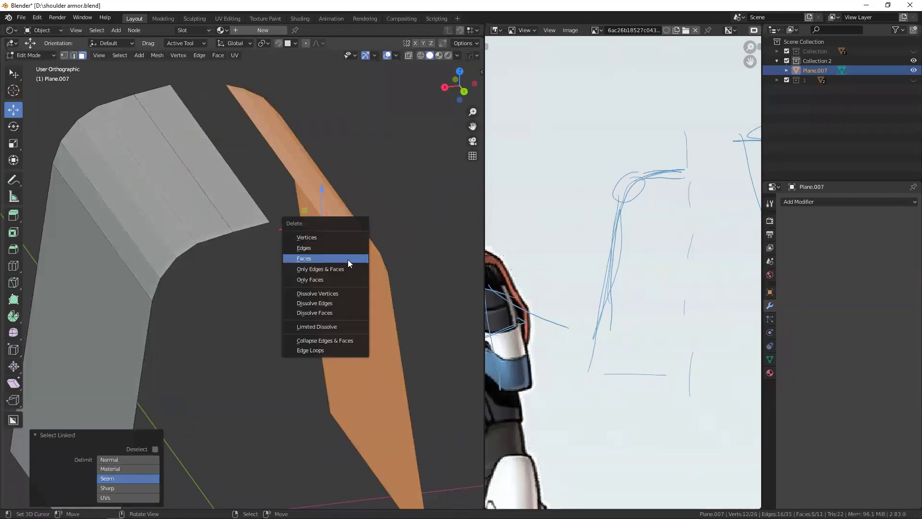
click(347, 259)
key(Tab)
- Add a Mirror modifier and a level-2 Subdivision Surface to the half arch
scroll(312, 238, down, 2)
click(807, 202)
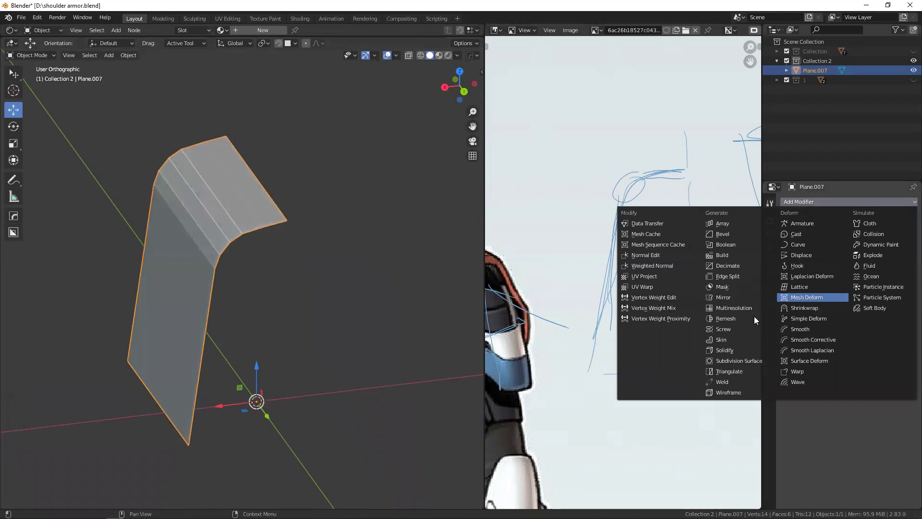
click(734, 296)
mouse_move(222, 212)
middle_down()
mouse_move(269, 257)
mouse_move(238, 252)
middle_up()
key(ctrl+2)
mouse_move(190, 219)
middle_down()
mouse_move(198, 230)
mouse_move(260, 227)
middle_up()
- Open the shell's object context menu and the HOps Helper panel
key(Tab)
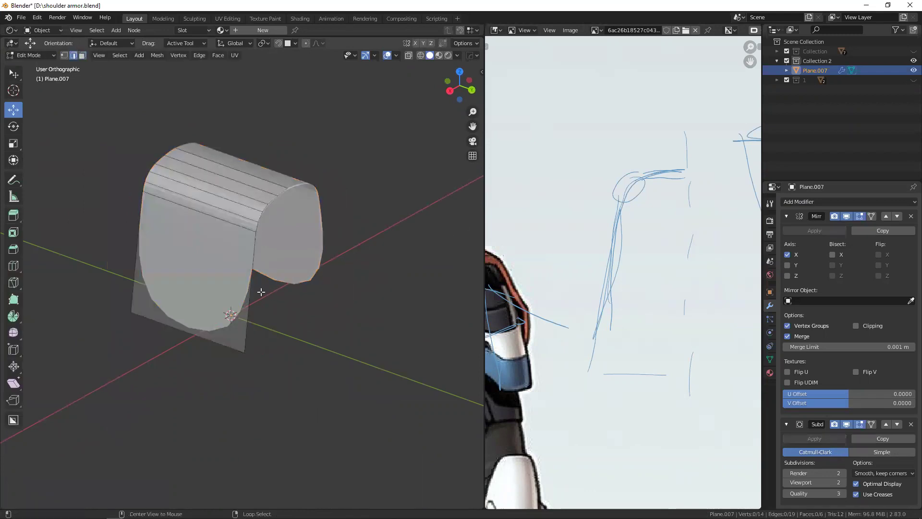
key(Tab)
mouse_move(261, 292)
middle_down()
mouse_move(359, 334)
mouse_move(211, 226)
mouse_move(251, 220)
mouse_move(295, 237)
middle_up()
right_click(246, 218)
scroll(294, 237, up, 3)
key(ctrl+grave)
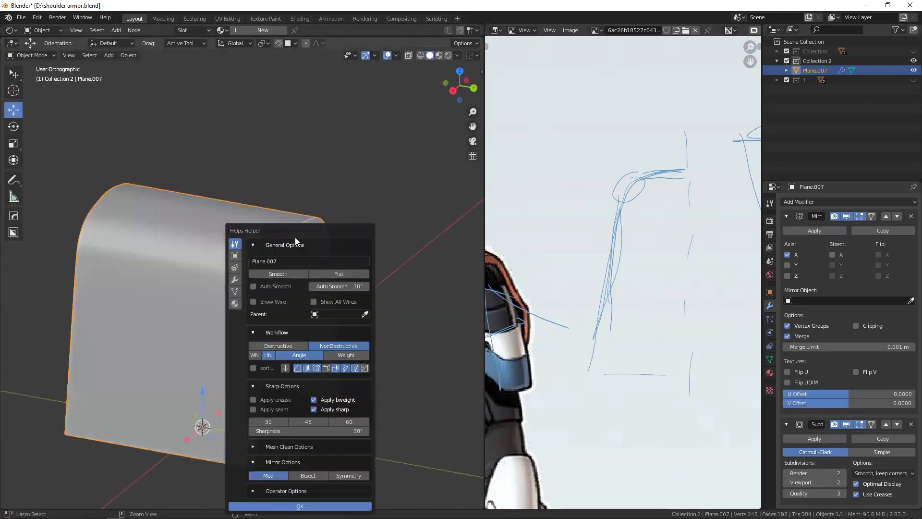
mouse_move(247, 268)
middle_down()
mouse_move(238, 237)
mouse_move(284, 195)
mouse_move(259, 189)
mouse_move(254, 259)
mouse_move(227, 279)
mouse_move(278, 274)
mouse_move(174, 307)
mouse_move(238, 247)
mouse_move(210, 228)
mouse_move(274, 267)
mouse_move(205, 236)
mouse_move(250, 238)
middle_up()
right_click(209, 229)
right_click(189, 223)
- In back view, undo the last curve change and raise the profile's end vertex
key(ctrl+KP_1)
key(Tab)
scroll(291, 247, up, 2)
scroll(299, 193, up, 2)
key(ctrl+z)
click(282, 217)
key(g)
click(281, 190)
key(Tab)
scroll(278, 218, down, 3)
middle_drag(277, 218, 236, 187)
mouse_move(242, 243)
middle_down()
mouse_move(261, 204)
mouse_move(351, 265)
mouse_move(408, 273)
middle_up()
scroll(579, 284, down, 3)
- Shift the concept art and frame its shoulder in the right side orthographic view
middle_drag(580, 278, 595, 275)
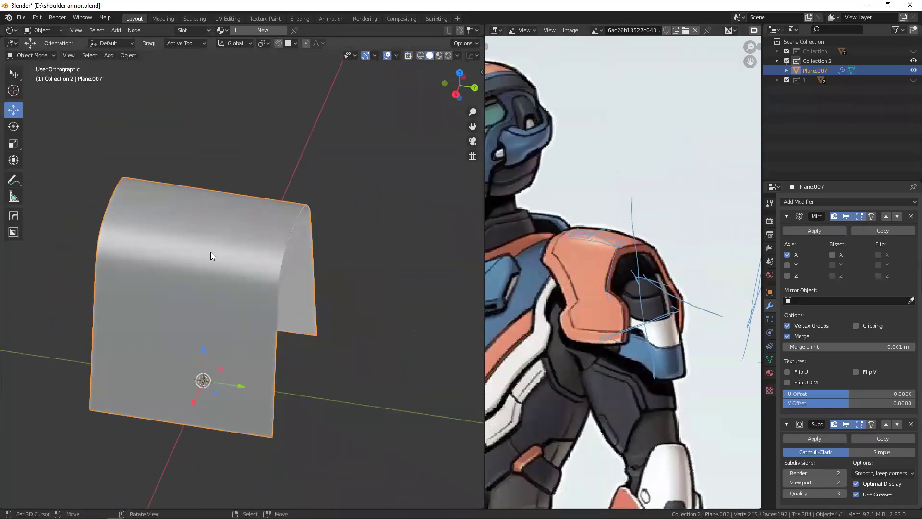
key(KP_3)
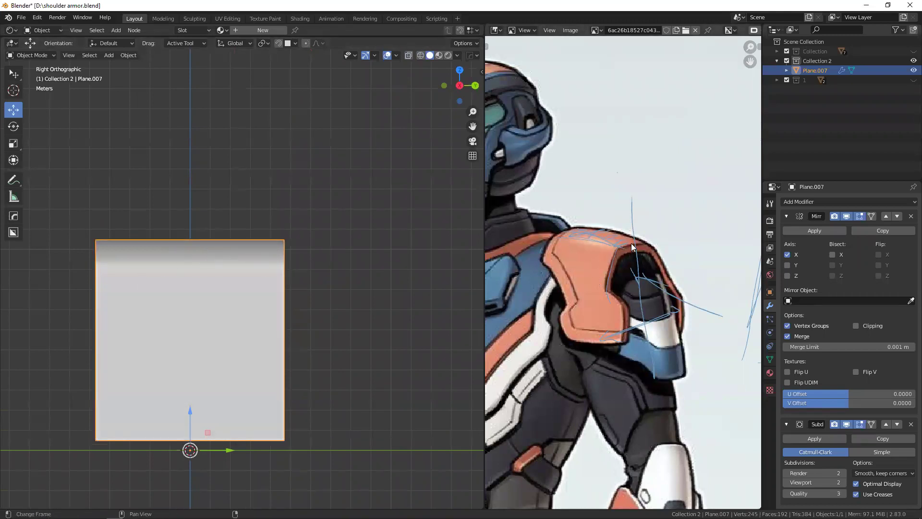
scroll(586, 279, up, 1)
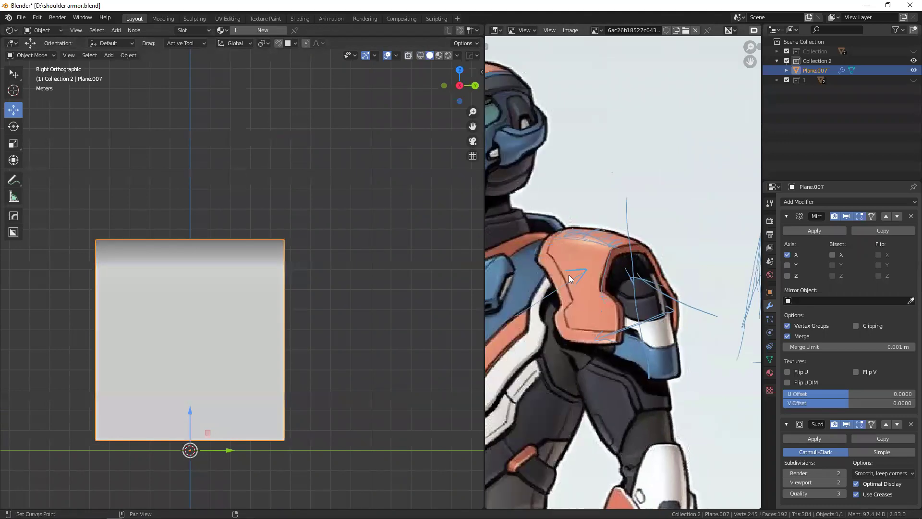
scroll(569, 275, down, 1)
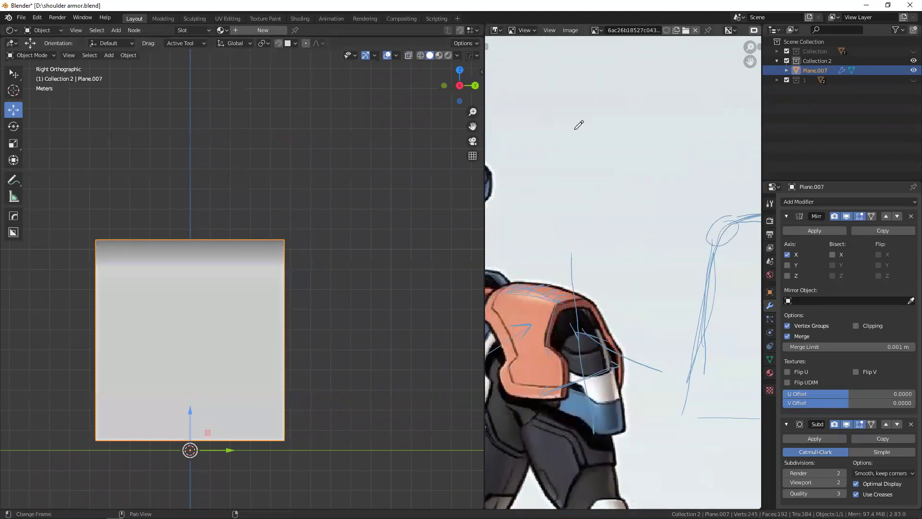
middle_drag(591, 237, 607, 253)
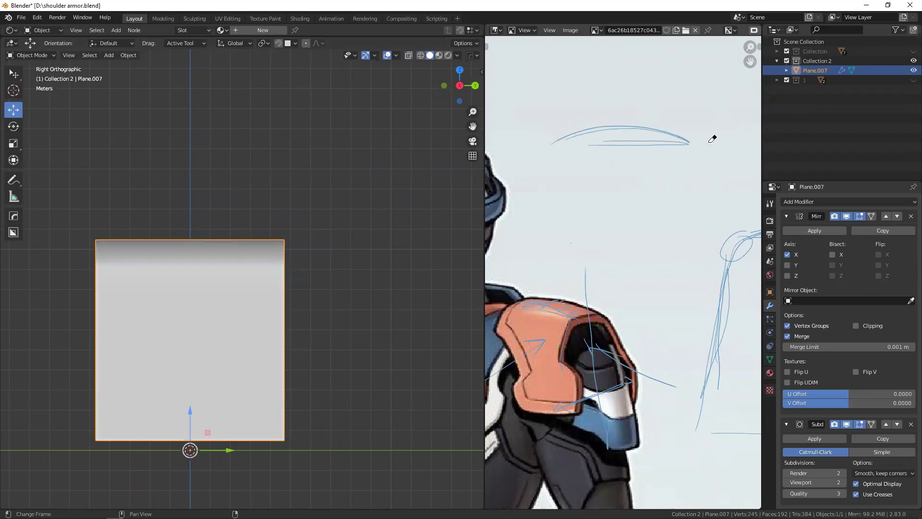
- In Edit Mode, add a loop cut across the shell near its top
key(Tab)
middle_drag(290, 229, 255, 241)
key(ctrl+r)
click(255, 255)
- Select the top edge loop and raise it on Z so the profile arches
key(KP_3)
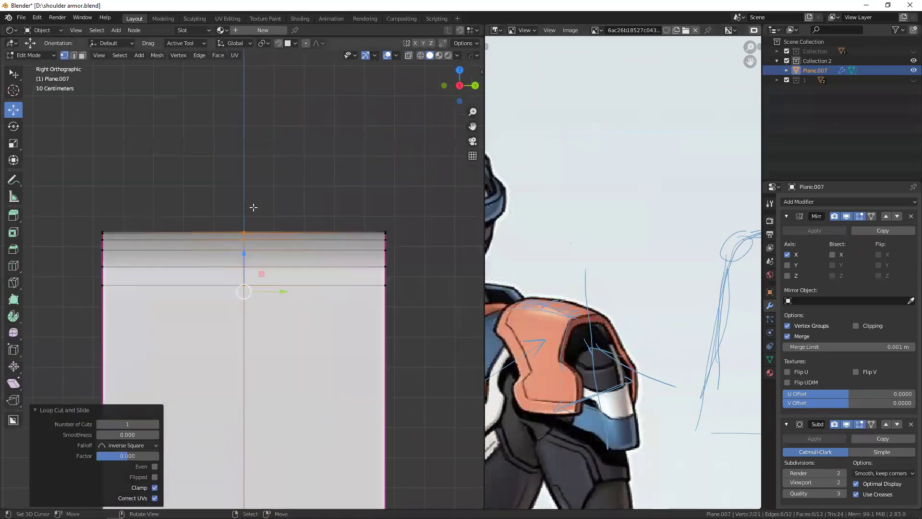
middle_drag(264, 185, 269, 202)
key(alt+a)
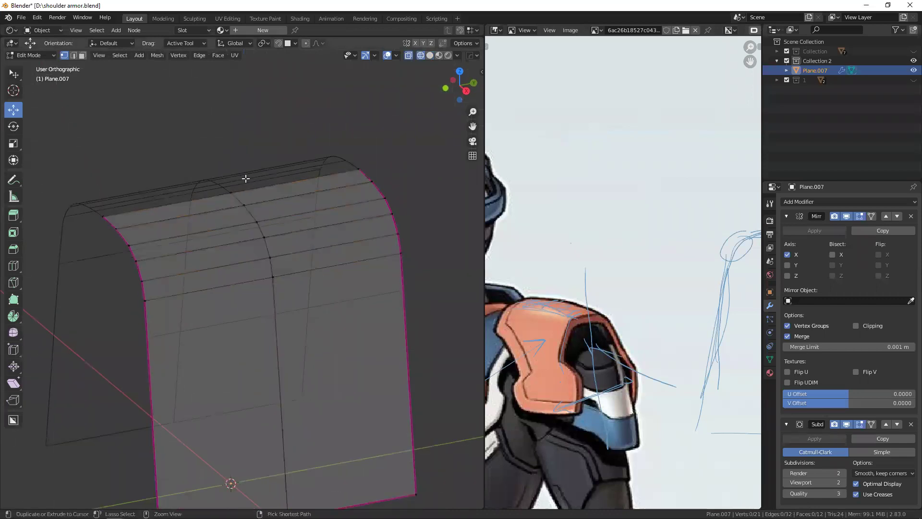
alt+click(245, 179)
key(KP_3)
drag(235, 173, 234, 168)
- Inspect the domed shell in solid shading and collapse the Mirror and Subdivision panels
key(Tab)
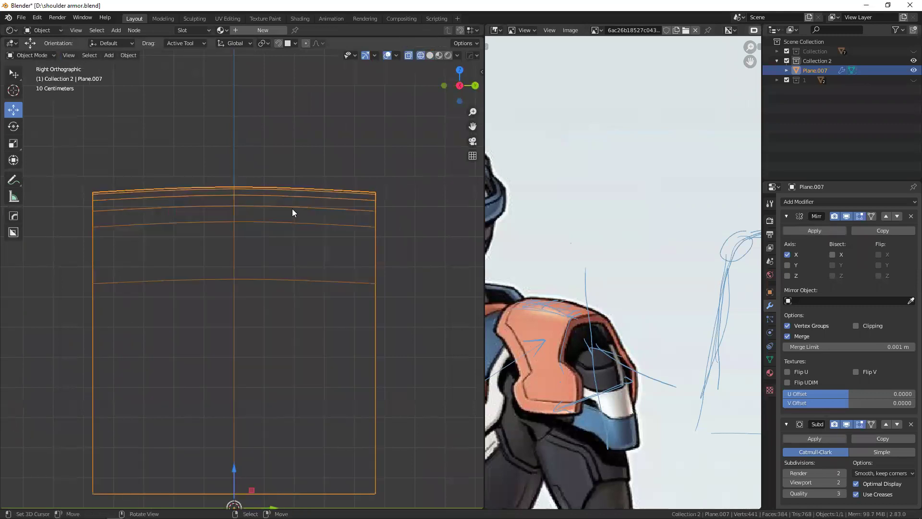
key(Tab)
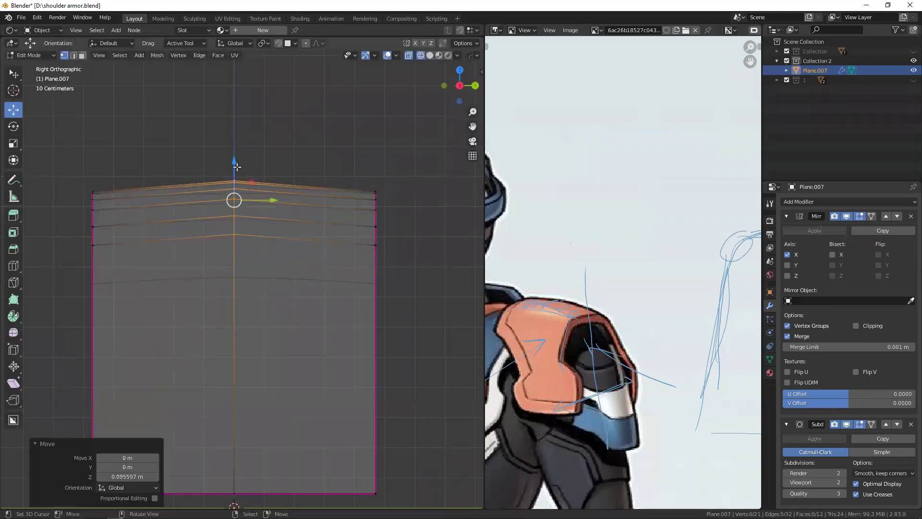
key(Tab)
alt+middle_drag(233, 164, 196, 200)
middle_drag(295, 184, 294, 195)
scroll(302, 195, up, 5)
key(shift+z)
scroll(289, 156, down, 5)
alt+middle_drag(308, 227, 318, 228)
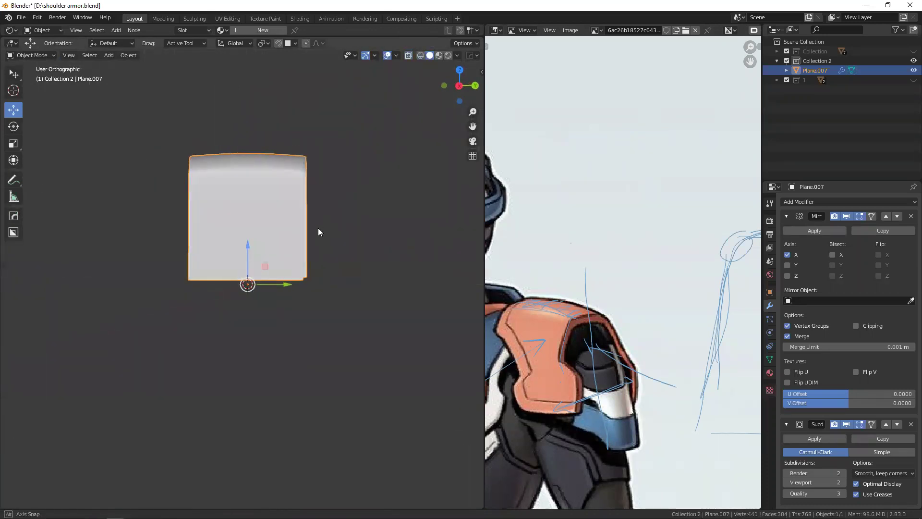
click(792, 217)
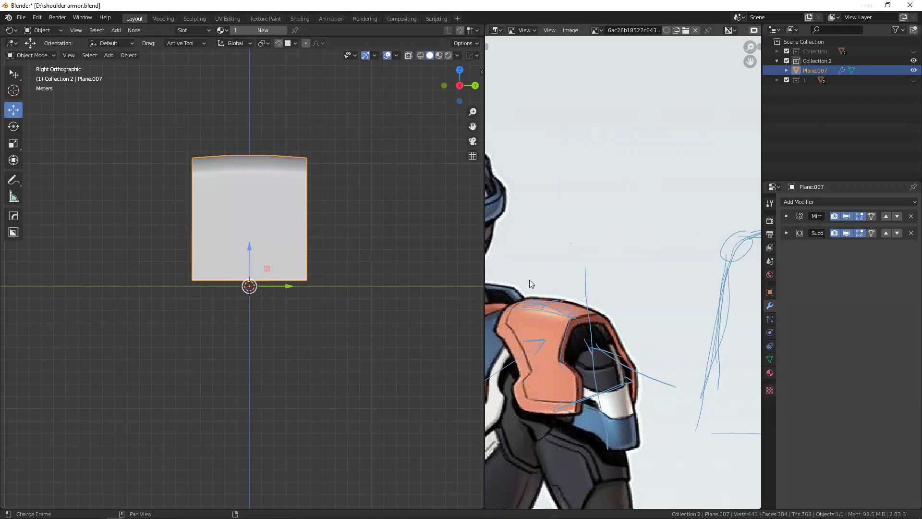
- Add a Solidify modifier to the shell and recentre the view on it
click(838, 201)
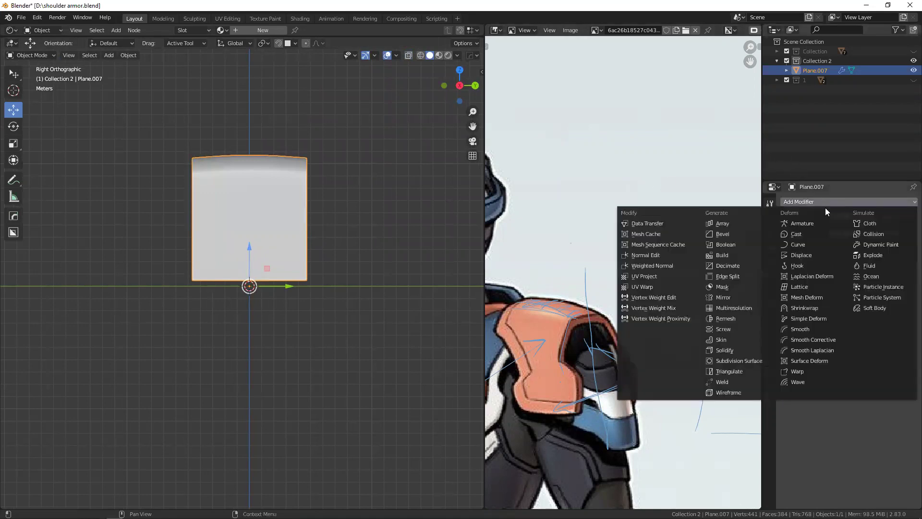
click(740, 350)
middle_drag(385, 269, 281, 221)
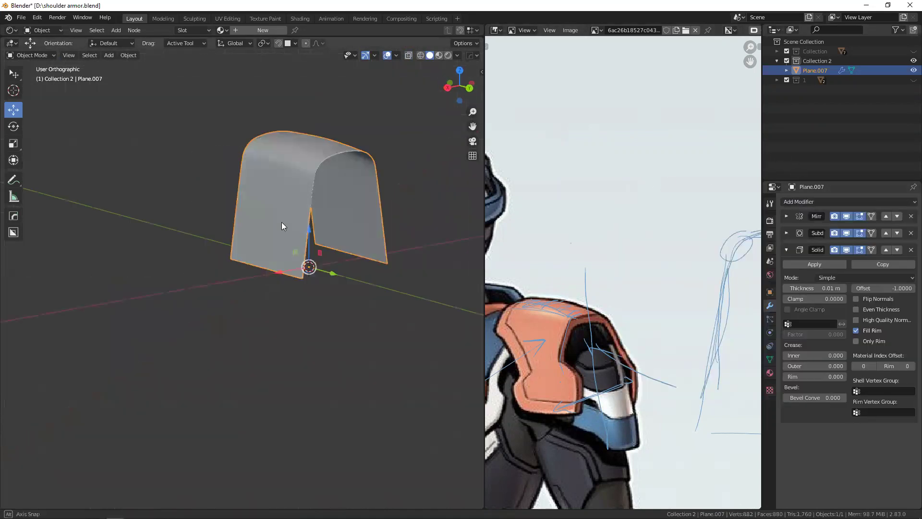
scroll(288, 226, up, 3)
shift+middle_drag(317, 196, 306, 223)
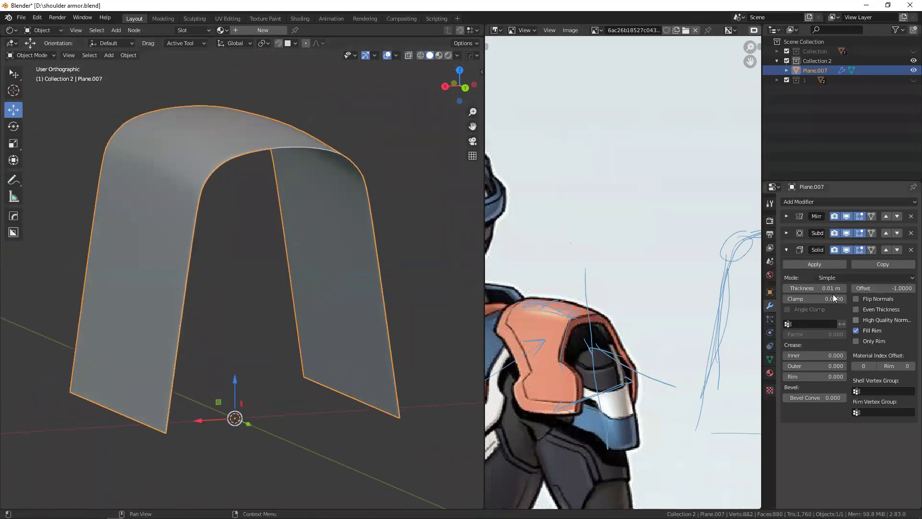
- Set Solidify thickness to 0.6 m with offset 0, checking it in wireframe side view
drag(841, 290, 837, 287)
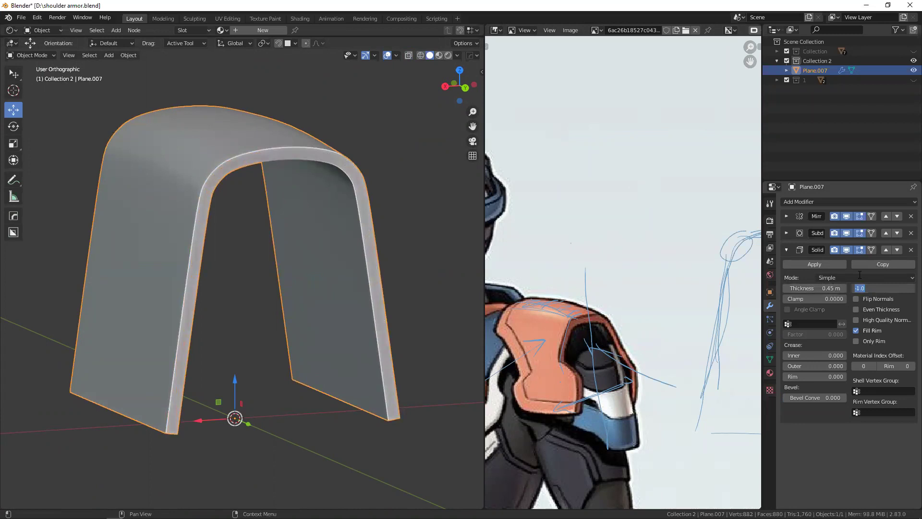
text(0)
key(Return)
key(ctrl+KP_1)
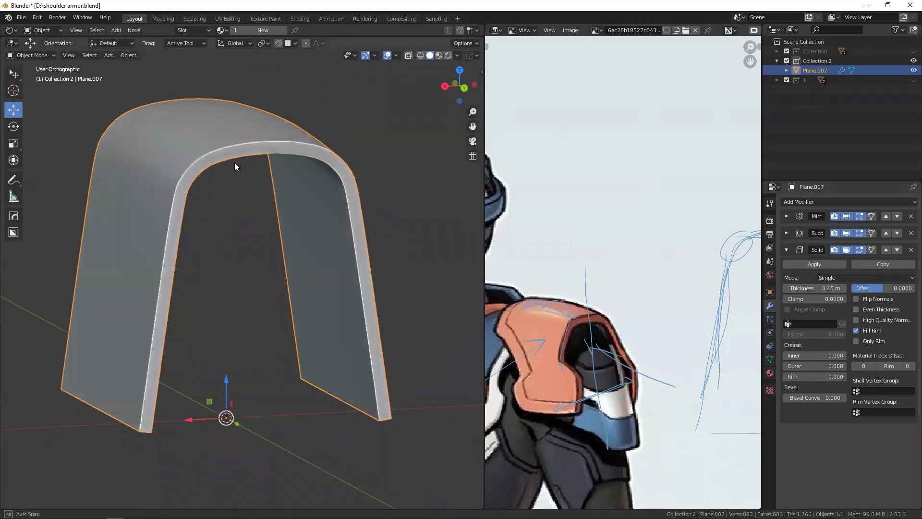
drag(816, 288, 802, 288)
mouse_move(814, 288)
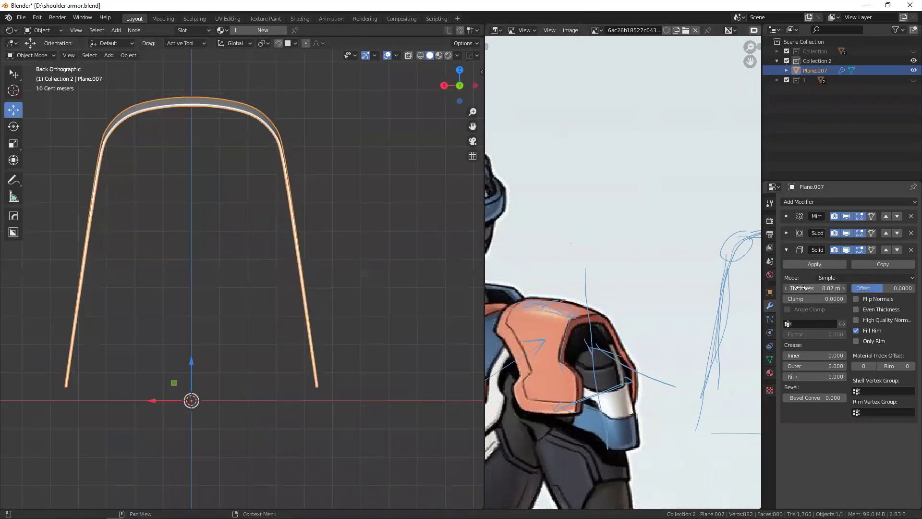
drag(815, 288, 849, 288)
mouse_move(457, 220)
middle_down()
mouse_move(276, 128)
mouse_move(346, 125)
middle_up()
key(shift+z)
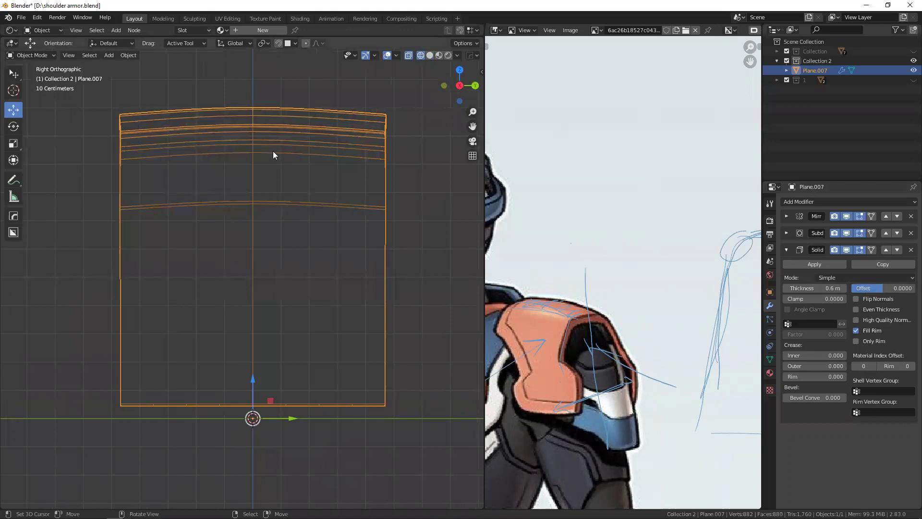
scroll(272, 154, down, 2)
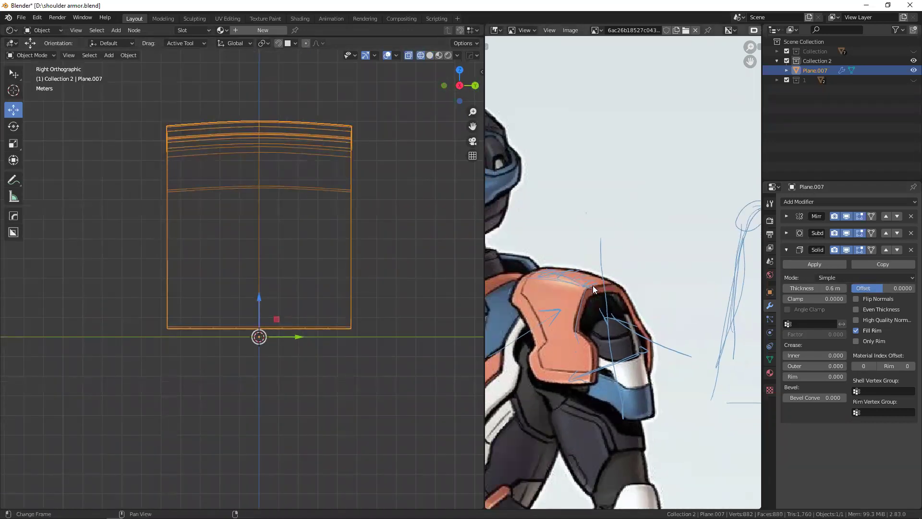
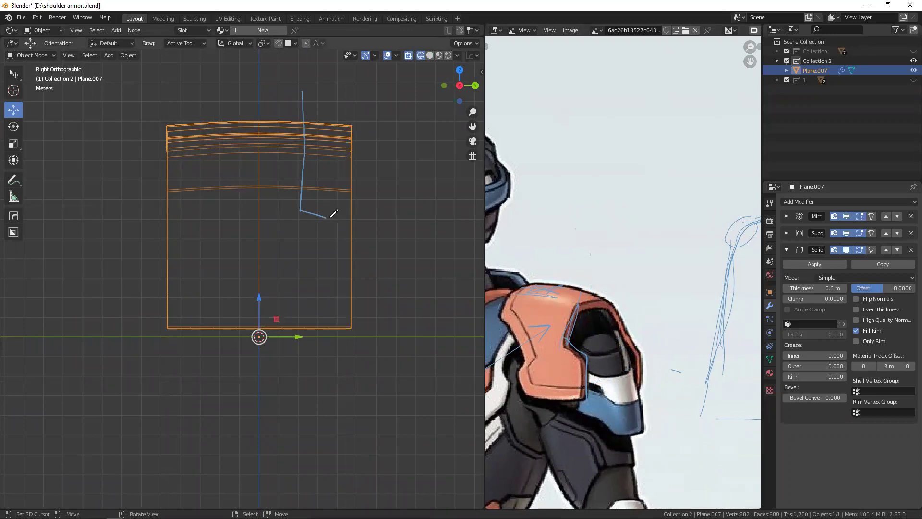
- Extend the annotation sketch below the plate and scale the whole plate mesh wider along Y
key(d)
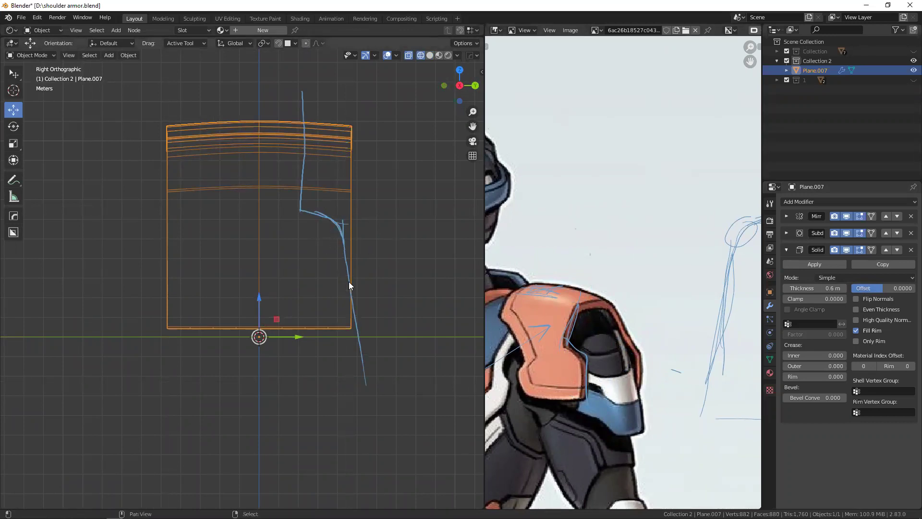
ctrl+scroll(295, 204, down, 3)
key(Tab)
key(a)
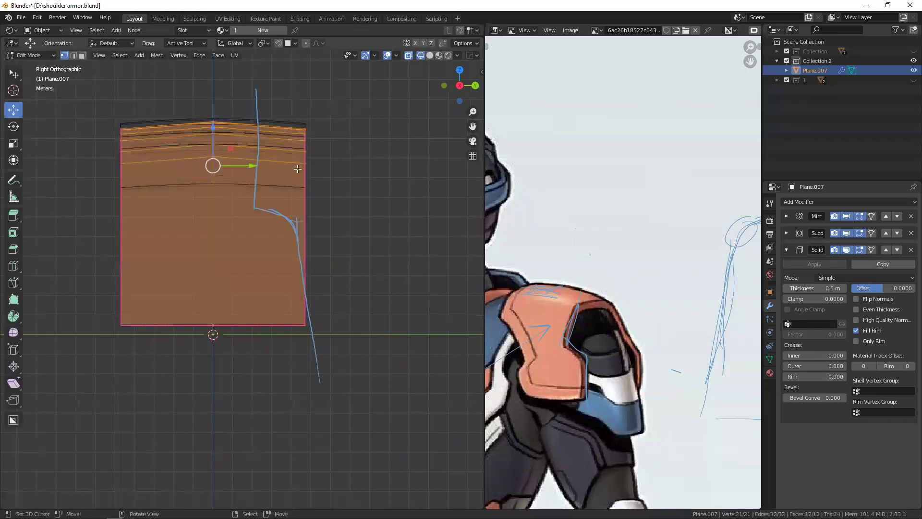
key(s)
key(y)
click(382, 212)
key(Tab)
mouse_move(358, 211)
middle_down()
mouse_move(268, 204)
mouse_move(253, 334)
mouse_move(193, 342)
mouse_move(266, 305)
middle_up()
key(KP_3)
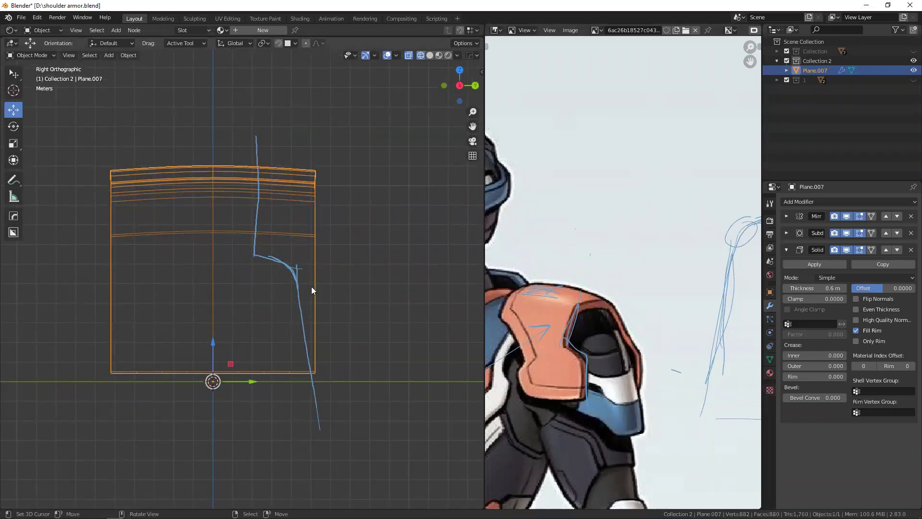
key(shift+a)
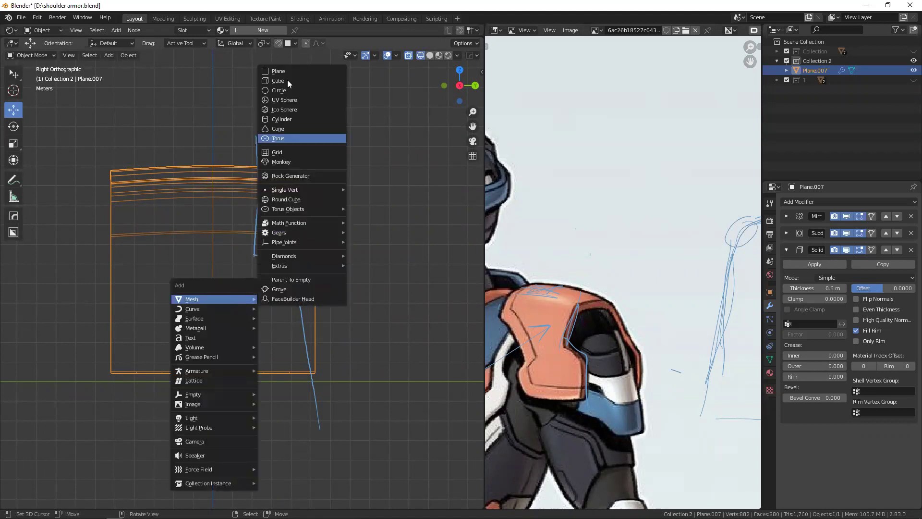
- Add a plane, merge it into a single vertex, and place it at the sketch's top
click(292, 71)
middle_drag(283, 305, 444, 187)
key(Tab)
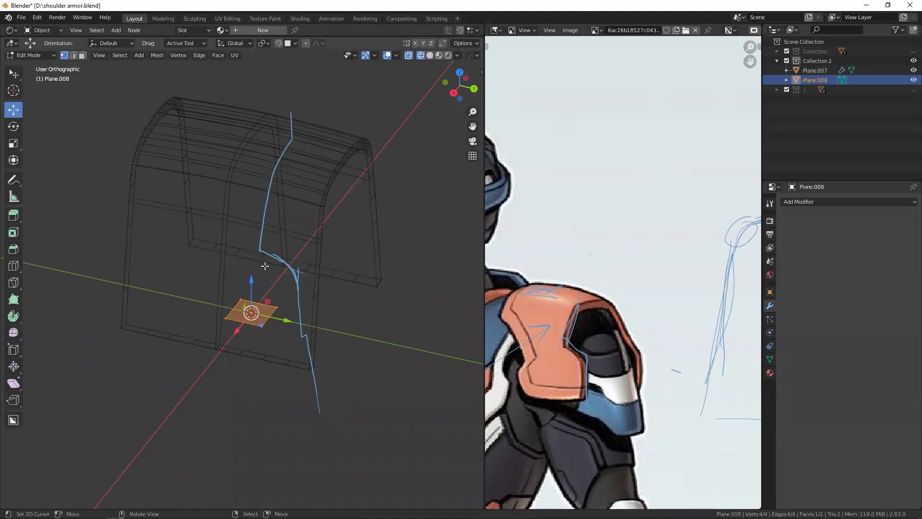
key(m)
click(254, 270)
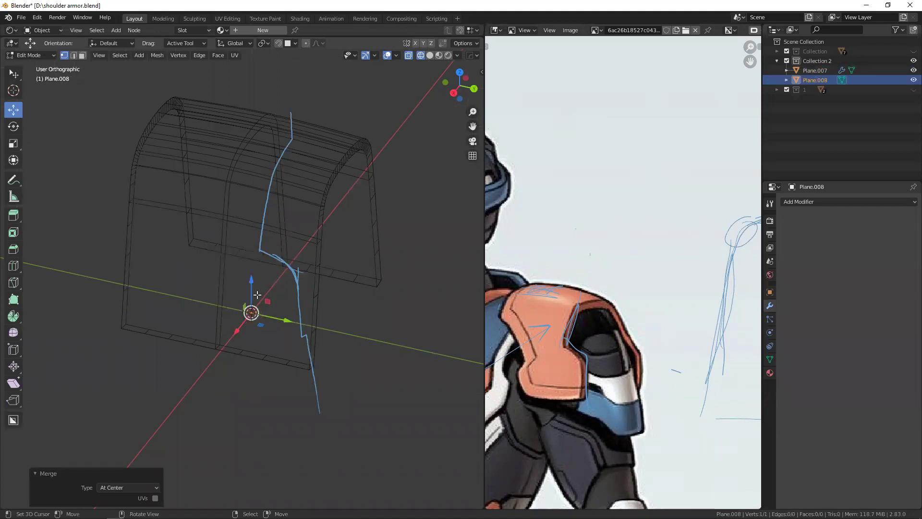
key(KP_3)
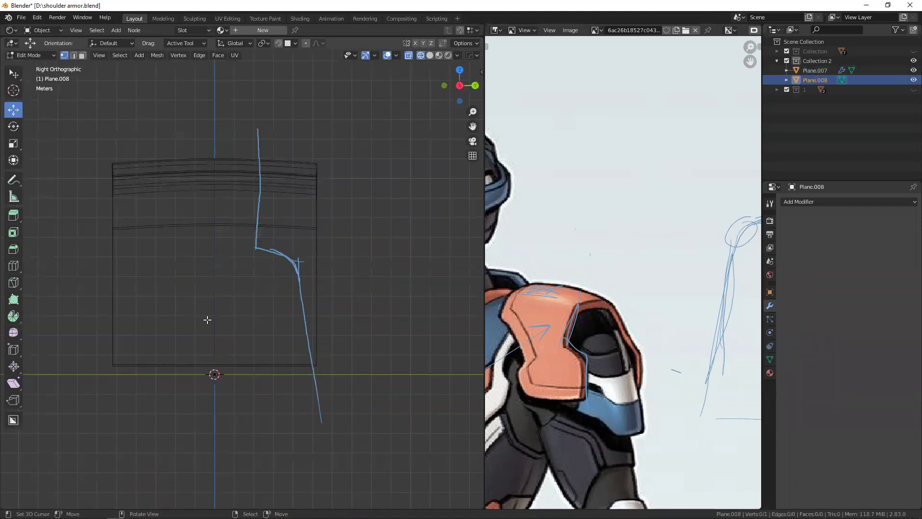
key(a)
key(g)
click(314, 188)
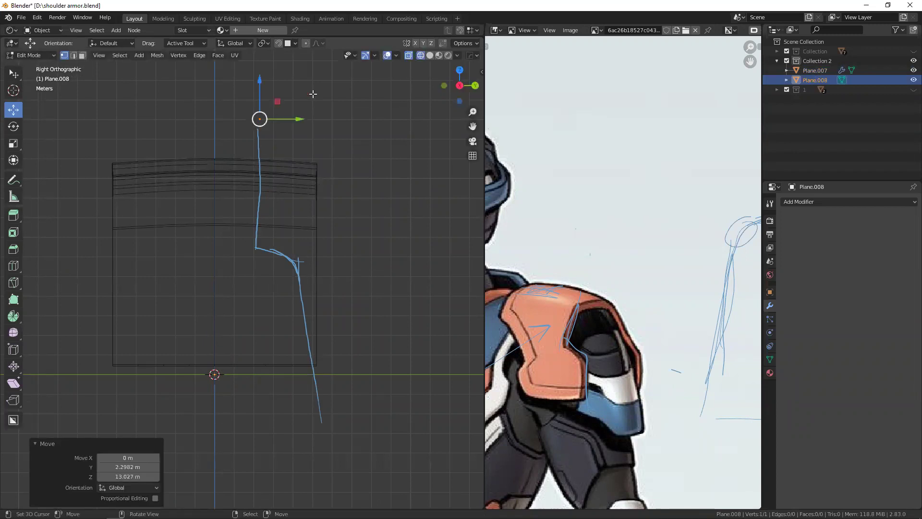
- Extrude vertices down along the annotation line to the sketch's bottom end
key(e)
click(326, 223)
key(e)
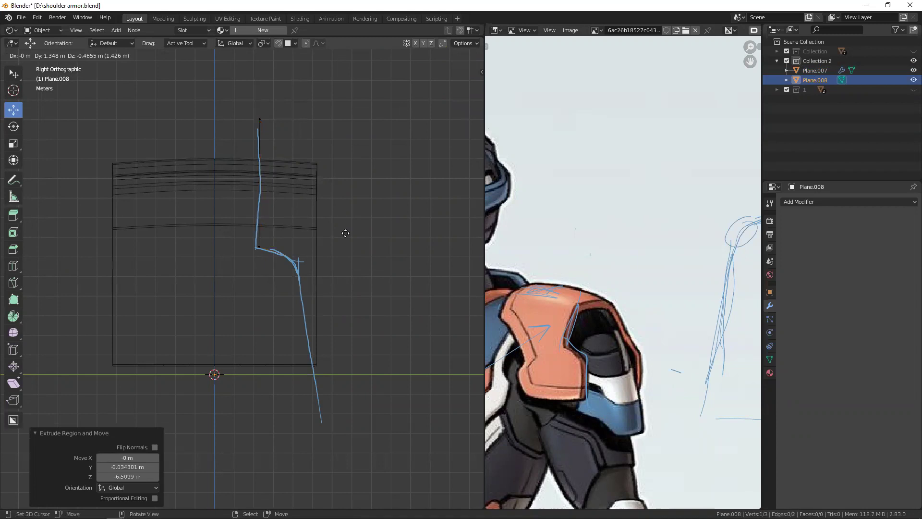
key(e)
click(375, 403)
- Vertex-bevel the profile's corner into a rounded curve with 7 segments
click(314, 280)
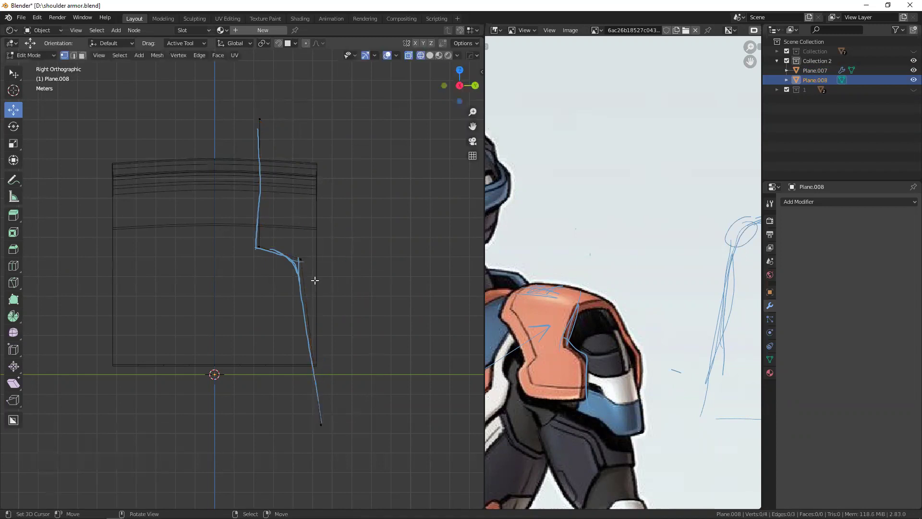
click(300, 259)
middle_drag(302, 257, 317, 259)
key(ctrl+shift+b)
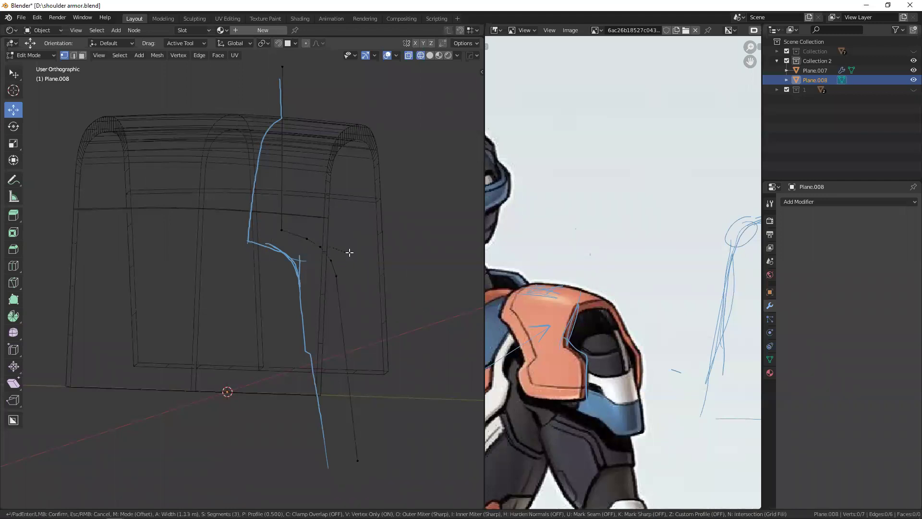
click(334, 248)
ctrl+scroll(157, 391, up, 2)
ctrl+scroll(156, 391, up, 1)
ctrl+scroll(157, 391, up, 1)
middle_drag(187, 380, 340, 284)
- Extrude the whole profile into a wall along the X axis across the plate
key(a)
mouse_move(289, 264)
middle_down()
mouse_move(294, 293)
mouse_move(283, 283)
middle_up()
key(shift+z)
key(e)
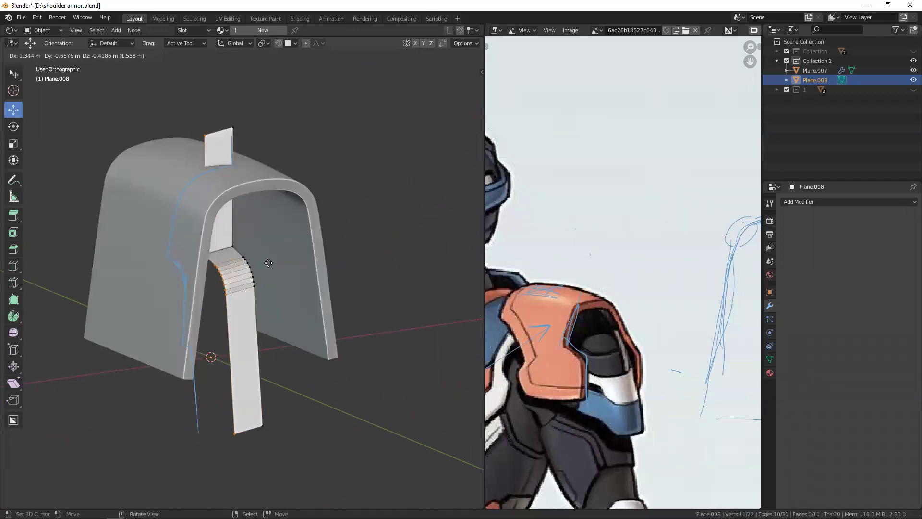
click(317, 276)
key(e)
key(x)
click(360, 251)
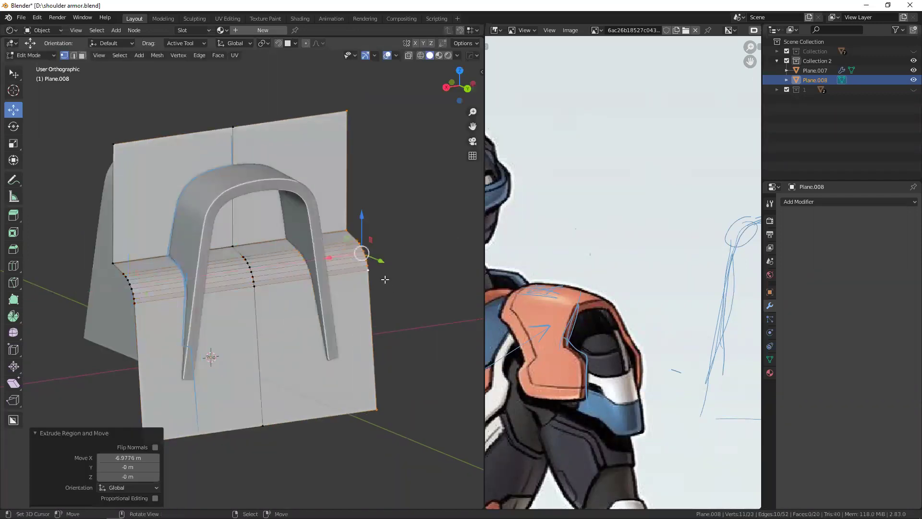
- Check the cutter mesh in side view and wireframe, then return to Object Mode
key(a)
key(KP_3)
mouse_move(268, 258)
shift+middle_down()
mouse_move(146, 226)
mouse_move(364, 193)
mouse_move(309, 226)
shift+middle_up()
key(shift+z)
key(Tab)
key(shift+z)
key(Tab)
key(a)
key(Tab)
- Bool Tool difference-cut the cutter from the armor plate, putting the cutter in a Cutters collection
shift+click(134, 229)
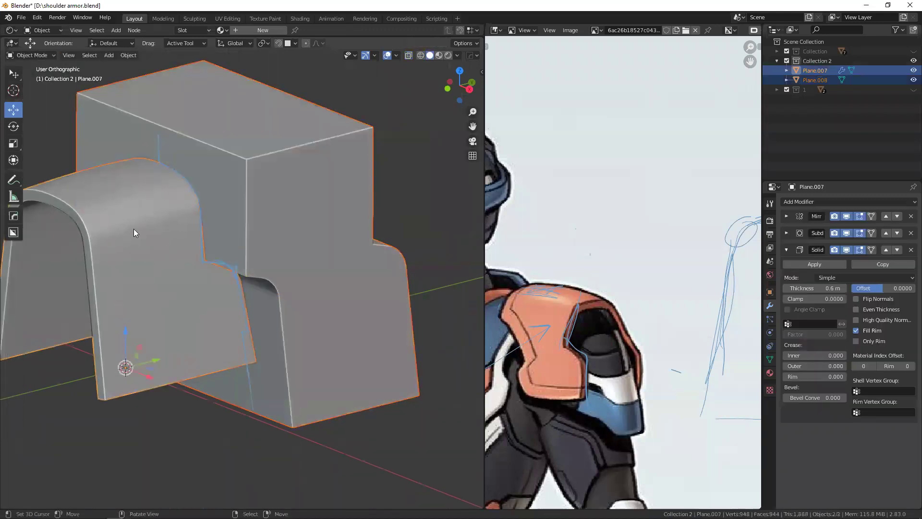
key(ctrl+KP_Subtract)
mouse_move(133, 228)
middle_down()
mouse_move(137, 244)
mouse_move(322, 241)
mouse_move(348, 229)
middle_up()
- Hide the cutter object and orbit to inspect the stepped notch in the plate
click(358, 218)
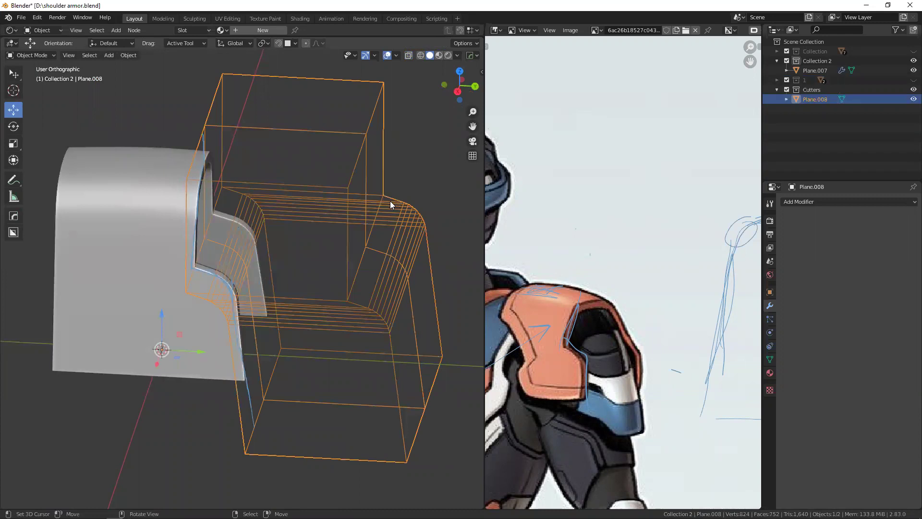
key(h)
mouse_move(164, 230)
middle_down()
mouse_move(188, 219)
mouse_move(208, 99)
middle_up()
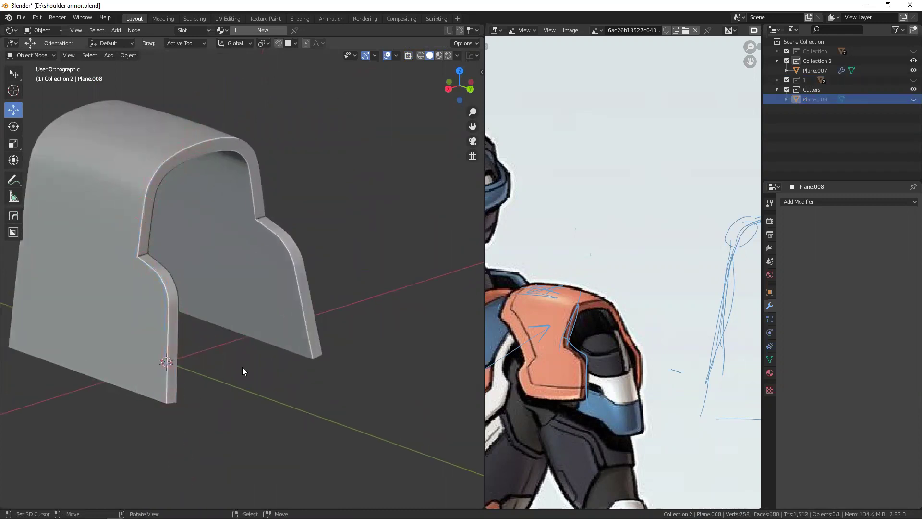
middle_drag(552, 336, 576, 326)
middle_drag(193, 267, 235, 255)
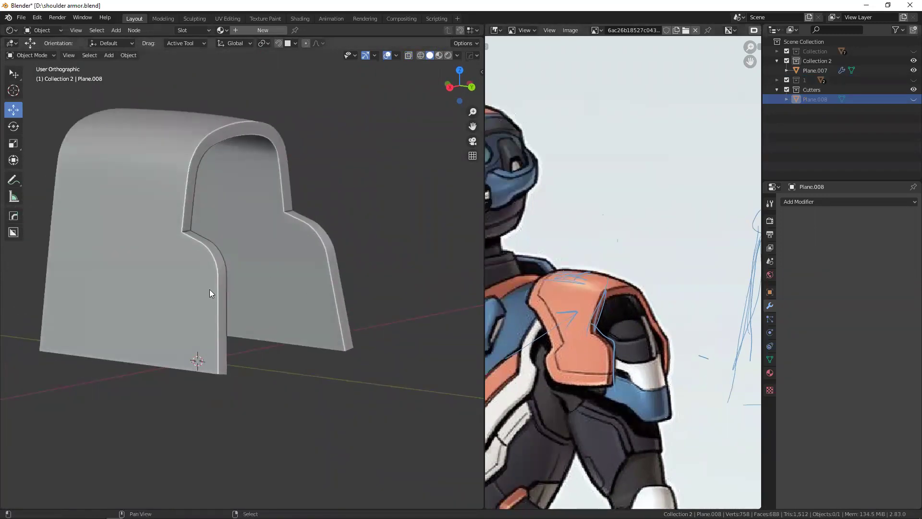
middle_drag(209, 289, 225, 282)
scroll(627, 317, up, 1)
scroll(644, 315, up, 1)
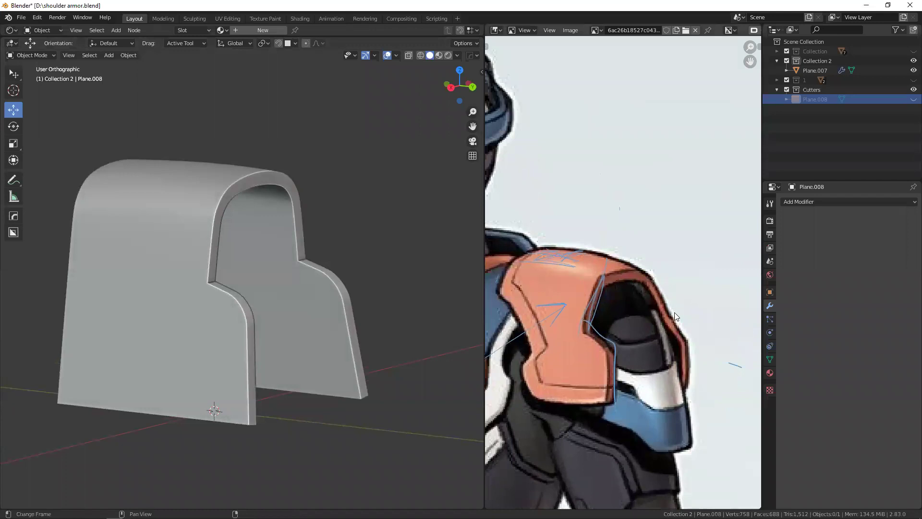
scroll(603, 338, up, 1)
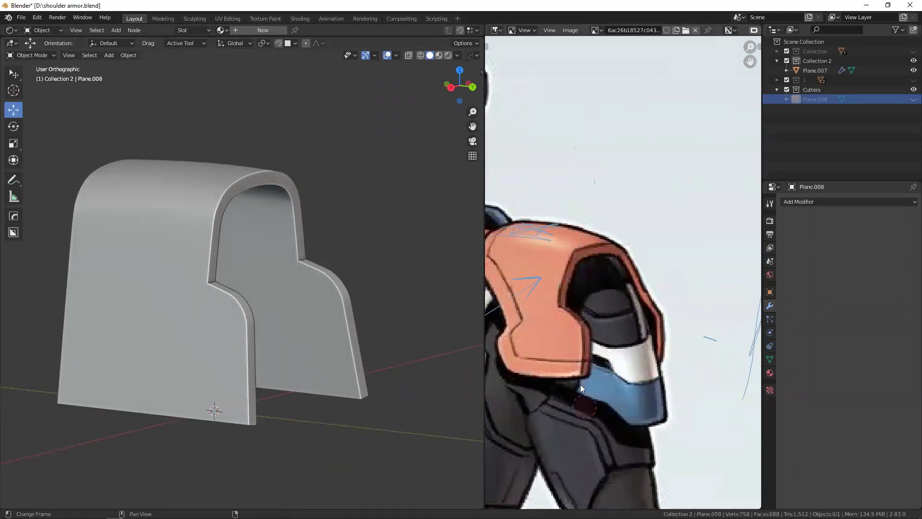
scroll(658, 279, up, 1)
drag(654, 265, 645, 267)
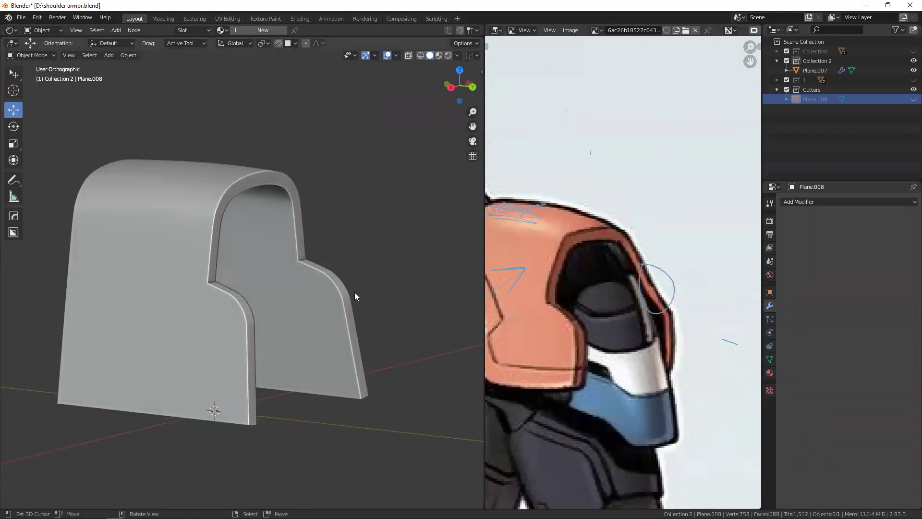
middle_drag(336, 285, 305, 221)
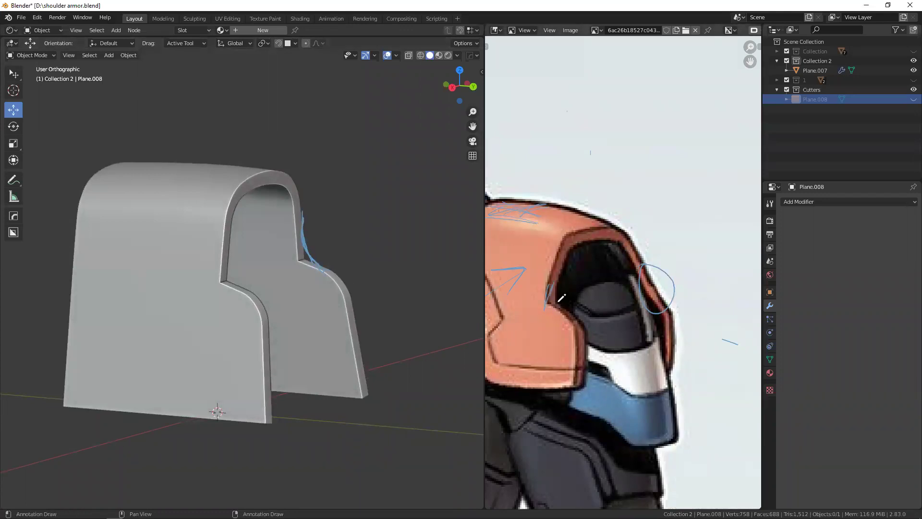
right_drag(520, 302, 677, 277)
middle_drag(549, 294, 615, 287)
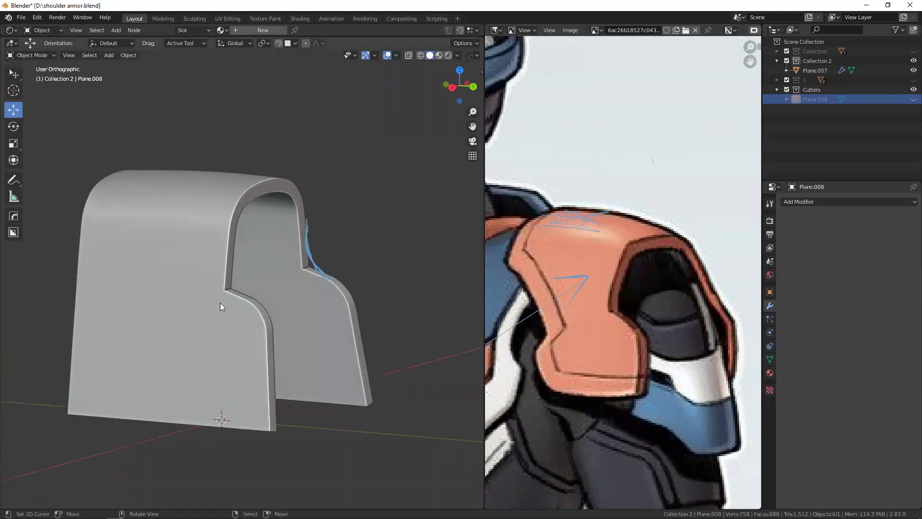
middle_drag(220, 303, 226, 292)
mouse_move(270, 271)
middle_down()
mouse_move(296, 261)
mouse_move(237, 237)
middle_up()
middle_drag(638, 244, 623, 244)
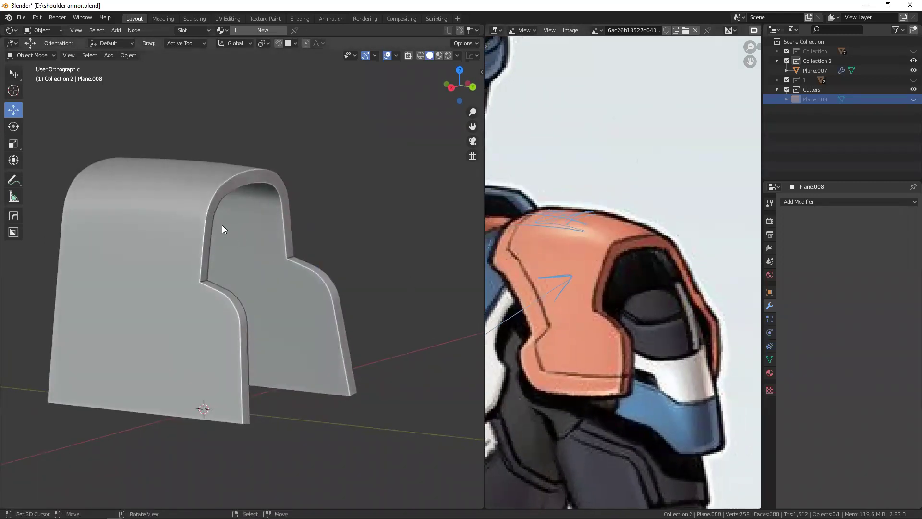
middle_drag(221, 224, 181, 214)
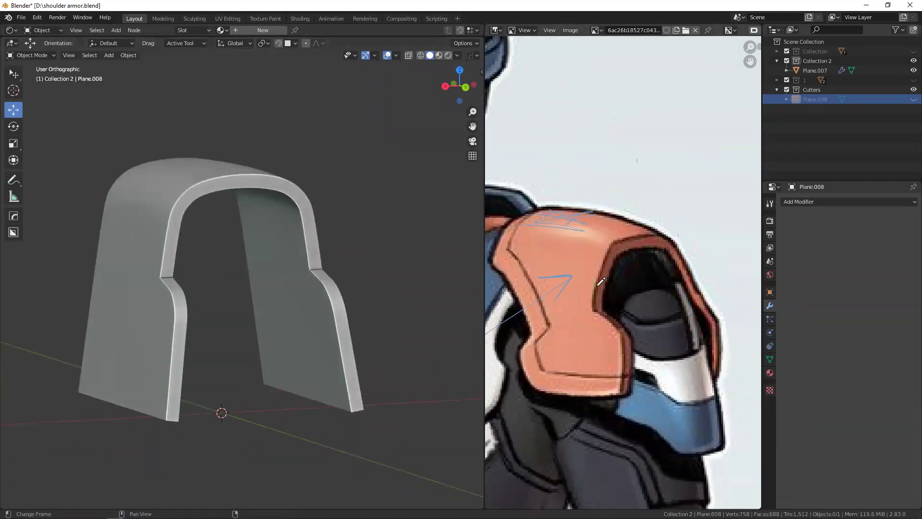
middle_drag(277, 254, 164, 210)
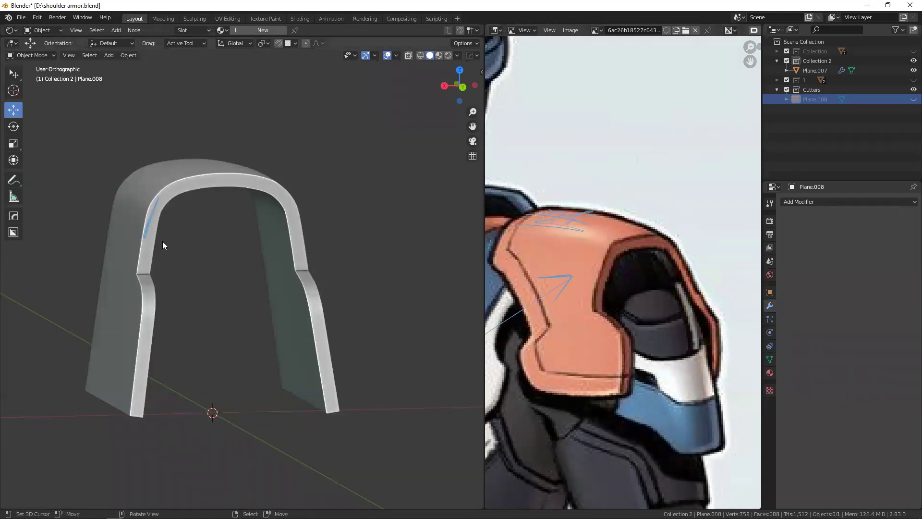
- Select the armor plate in back view and inspect its mesh in Edit Mode
key(ctrl+KP_1)
click(187, 197)
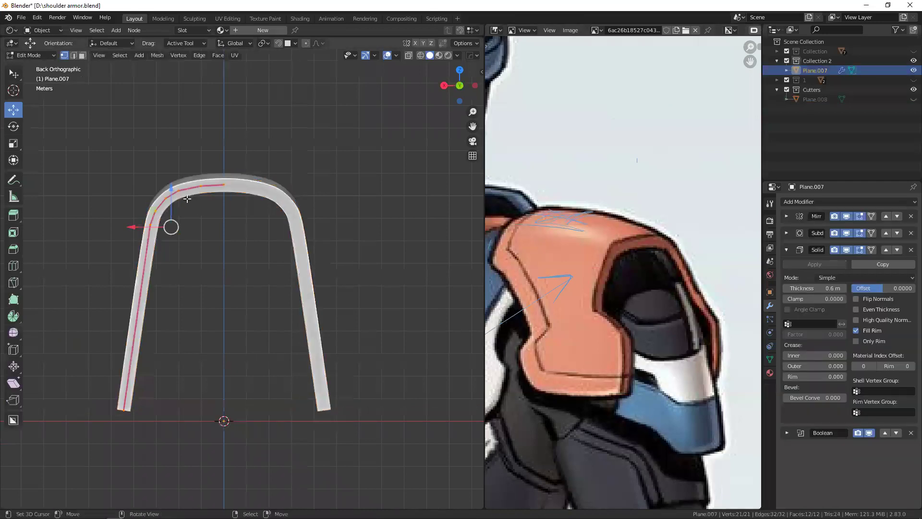
key(Tab)
scroll(182, 231, up, 3)
mouse_move(204, 243)
middle_down()
mouse_move(204, 258)
mouse_move(223, 262)
mouse_move(319, 251)
middle_up()
scroll(272, 267, down, 2)
key(Tab)
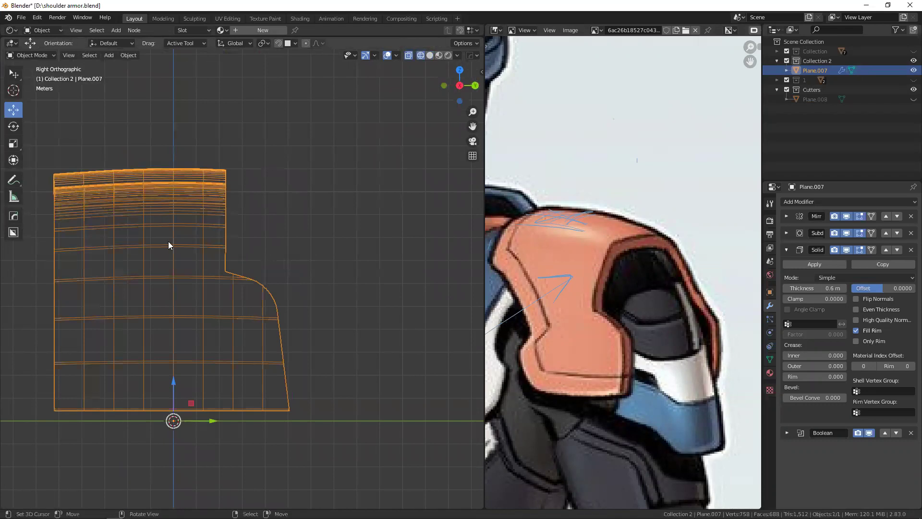
- Sketch the inset groove guide and knife-cut a new edge line across the plate
drag(47, 245, 29, 231)
mouse_move(190, 249)
shift+middle_down()
mouse_move(354, 264)
mouse_move(307, 249)
mouse_move(321, 254)
shift+middle_up()
key(Tab)
alt+click(323, 243)
key(k)
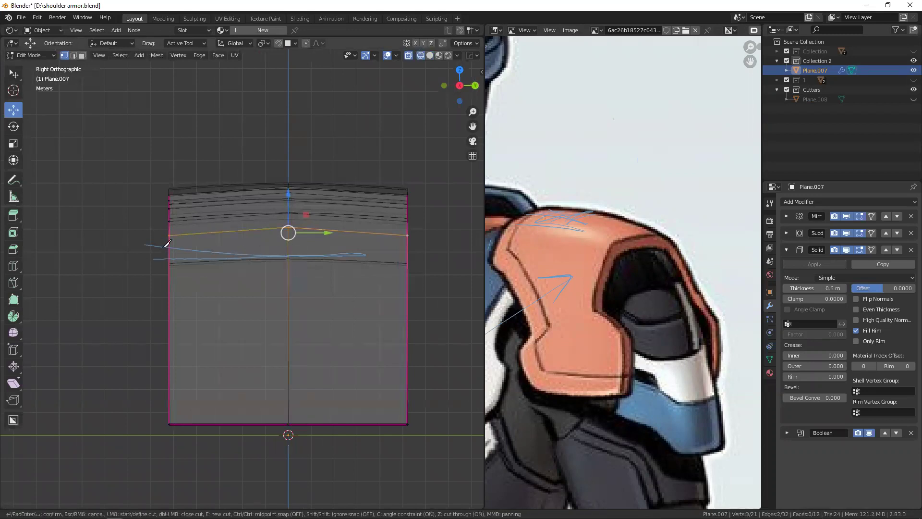
click(154, 260)
key(c)
click(434, 258)
key(Return)
- Reshape the curved top band by sliding its faces along X and dissolving vertices
mouse_move(226, 231)
middle_down()
mouse_move(248, 227)
mouse_move(233, 230)
middle_up()
scroll(313, 259, up, 2)
scroll(342, 212, up, 2)
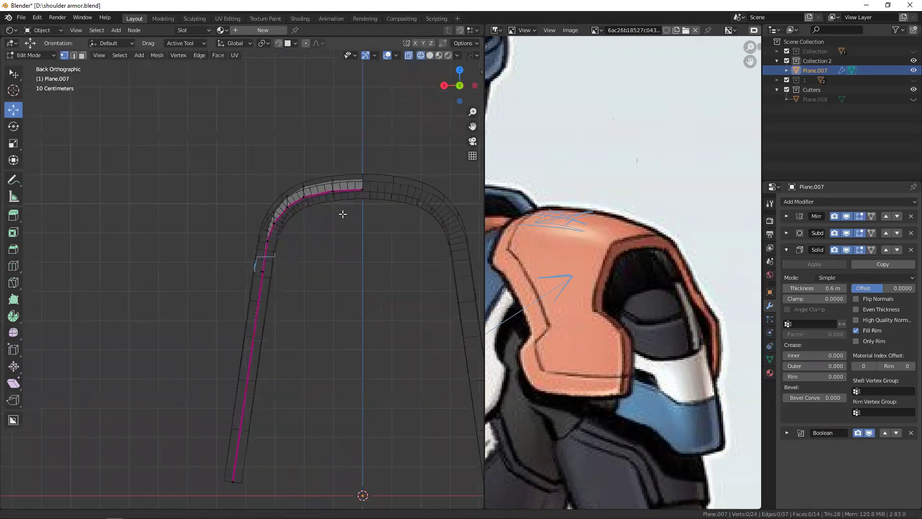
scroll(259, 254, up, 2)
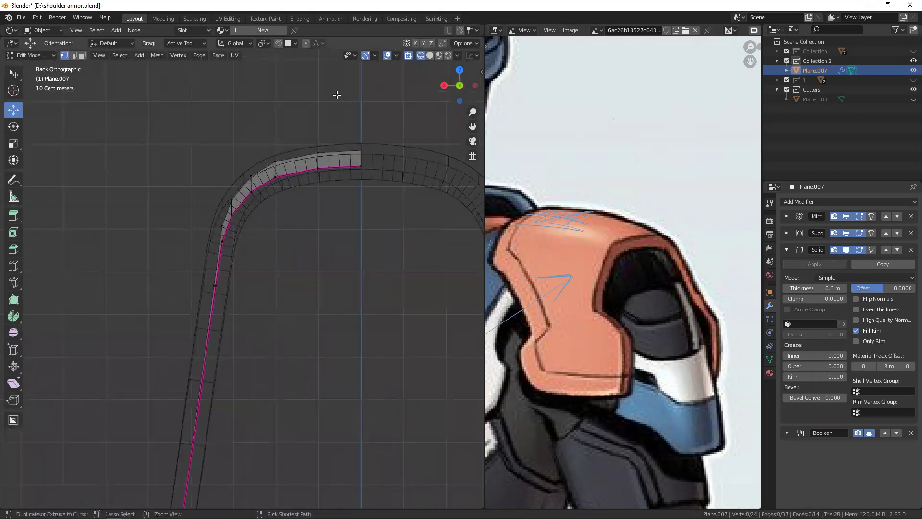
ctrl+right_drag(335, 93, 326, 191)
drag(224, 195, 243, 198)
key(alt+a)
key(shift+z)
mouse_move(237, 235)
middle_down()
mouse_move(267, 233)
mouse_move(221, 224)
mouse_move(225, 235)
middle_up()
key(ctrl+x)
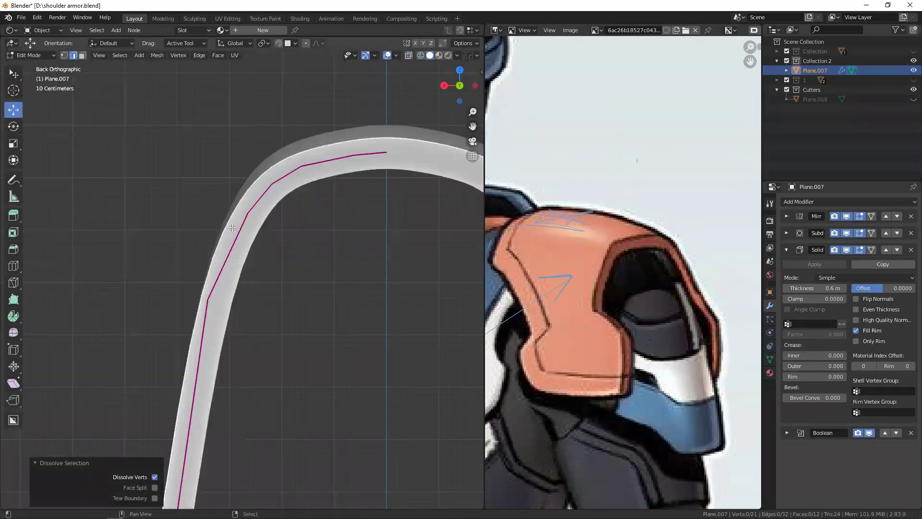
key(alt+z)
- Add a centred edge loop on the arch side and move it outward in back view
key(ctrl+r)
click(211, 231)
right_click(211, 231)
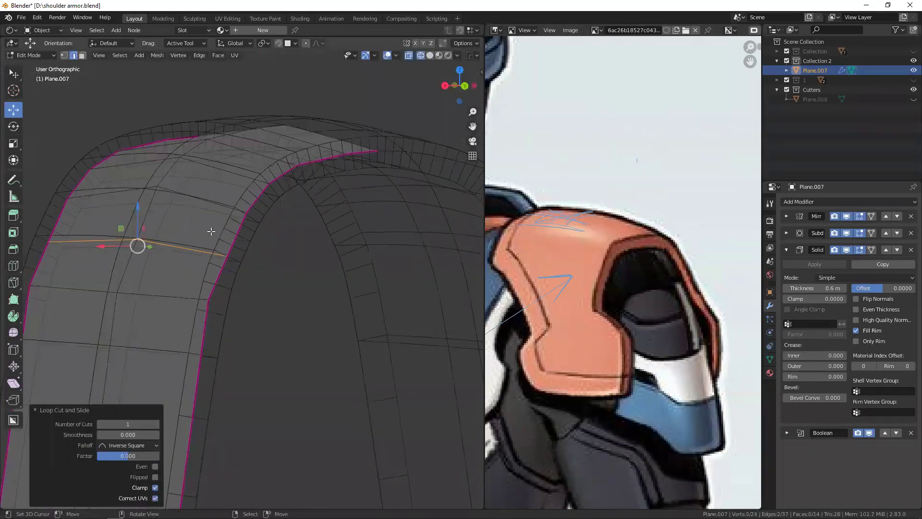
key(ctrl+KP_1)
key(g)
click(224, 251)
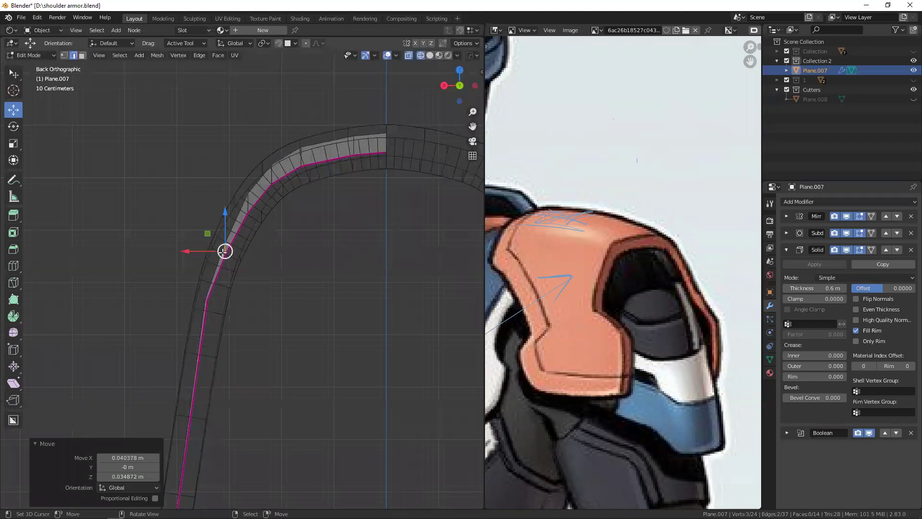
key(alt+a)
middle_drag(223, 270, 235, 280)
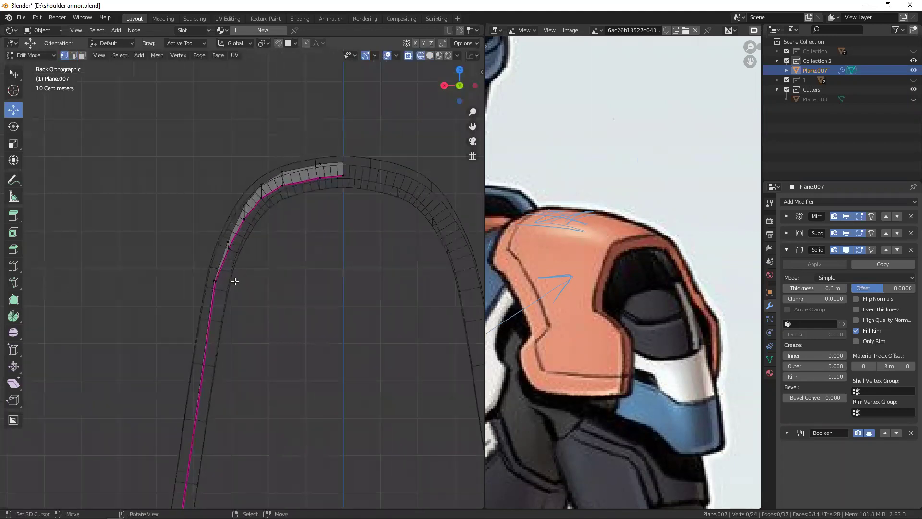
key(alt+z)
alt+click(200, 272)
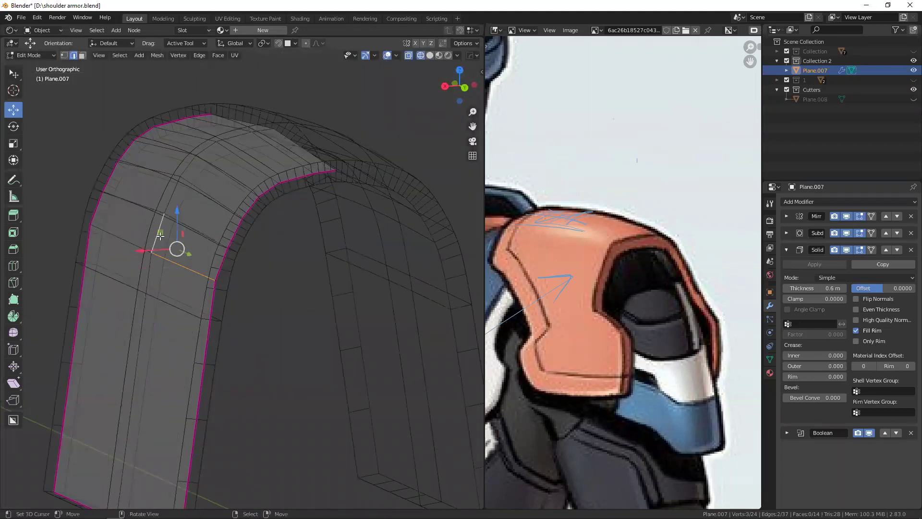
- Crease the selected step edge about 0.2 and preview the smoothed arch
key(shift+e)
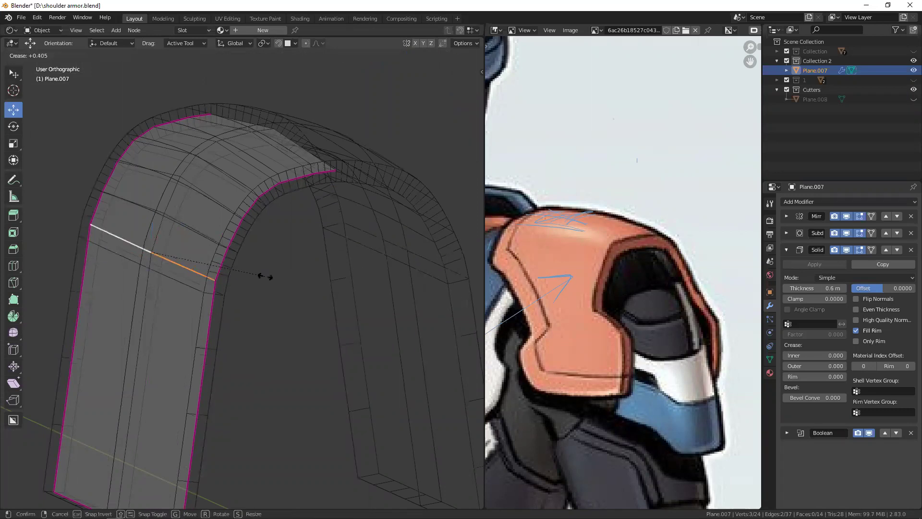
click(262, 276)
key(Tab)
mouse_move(188, 256)
middle_down()
mouse_move(201, 249)
mouse_move(227, 263)
middle_up()
scroll(148, 267, up, 3)
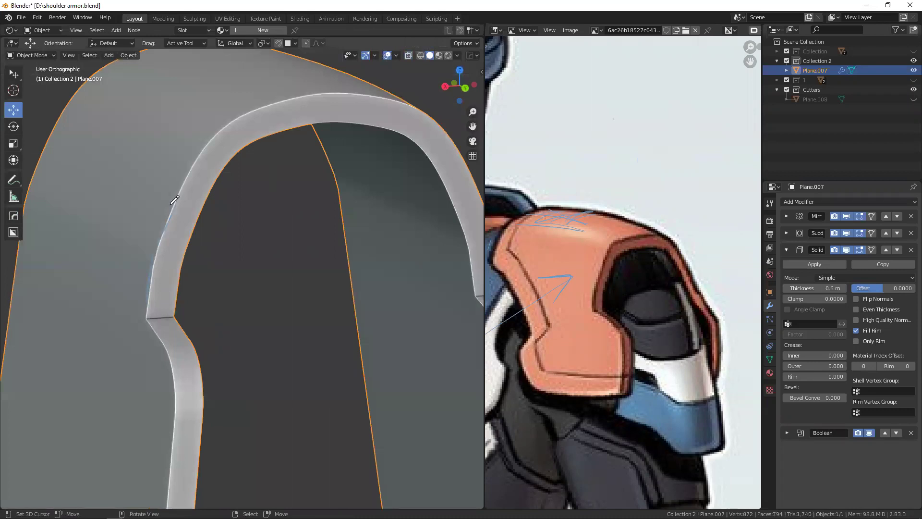
scroll(198, 251, down, 2)
scroll(207, 237, down, 3)
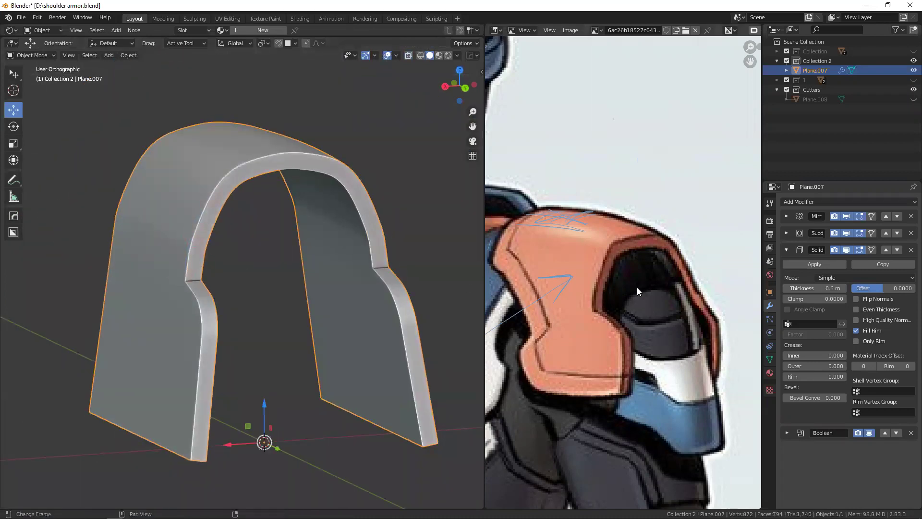
middle_drag(184, 260, 342, 309)
key(Tab)
- Increase the step edge's crease and recheck the kink in Object Mode
key(shift+e)
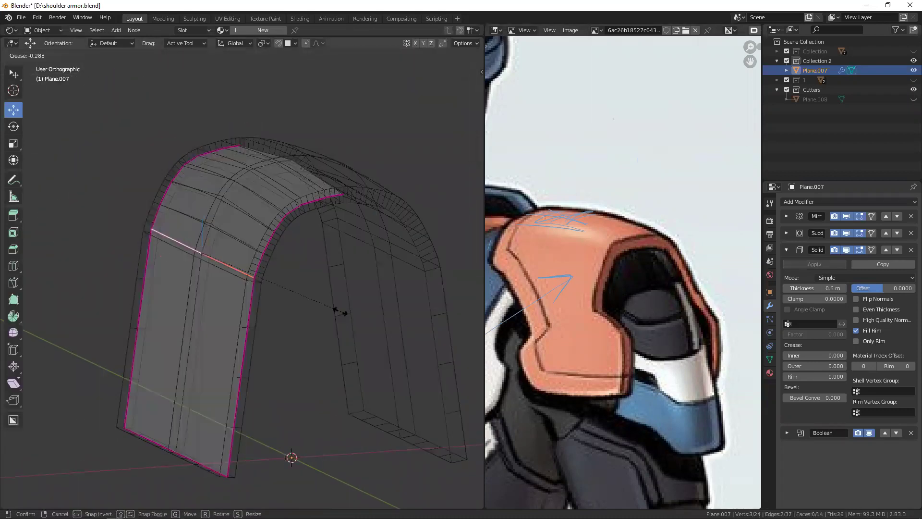
click(212, 283)
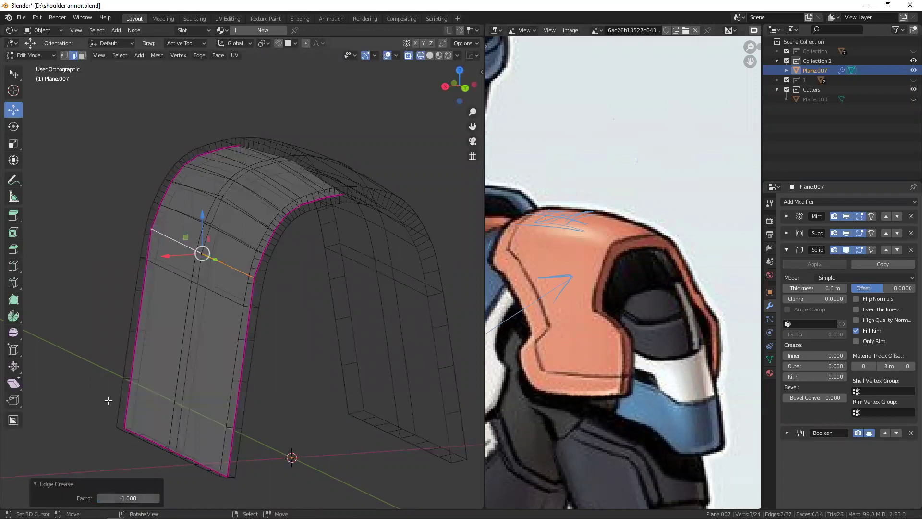
key(Tab)
scroll(227, 284, up, 3)
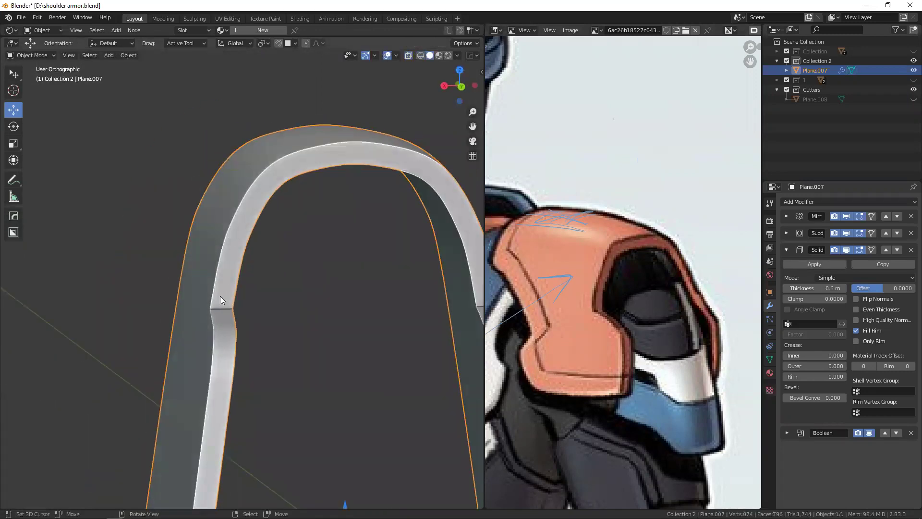
middle_drag(220, 296, 279, 248)
- Add two supporting edge loops beside the step and crease the new loop
key(Tab)
key(alt+z)
key(shift+e)
click(397, 291)
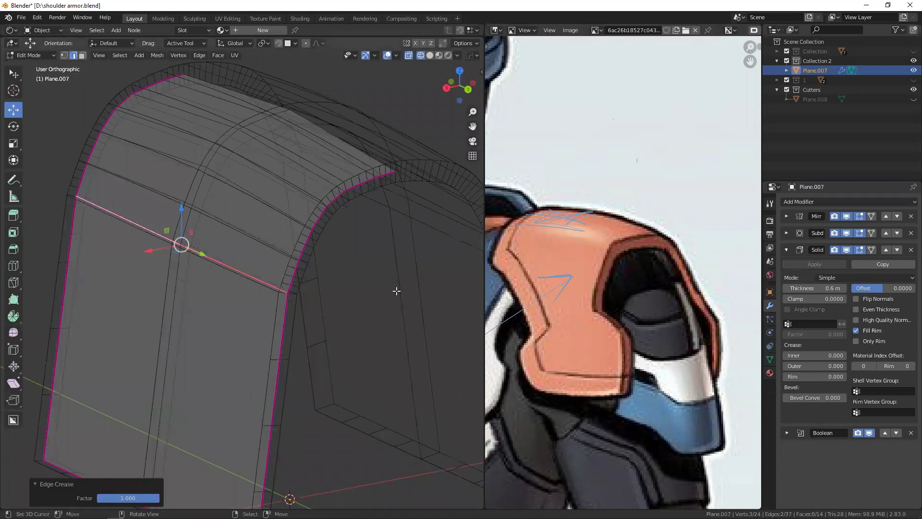
key(ctrl+r)
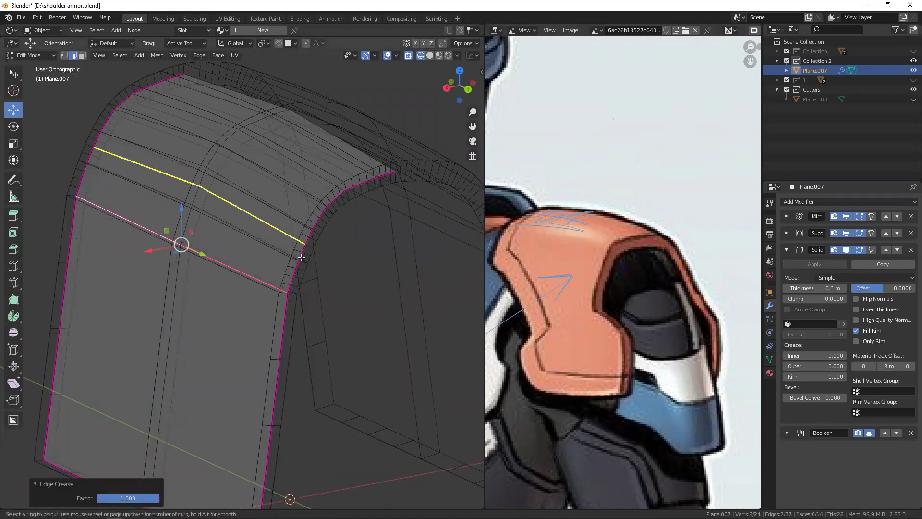
click(299, 262)
key(e)
click(295, 278)
key(ctrl+r)
click(185, 233)
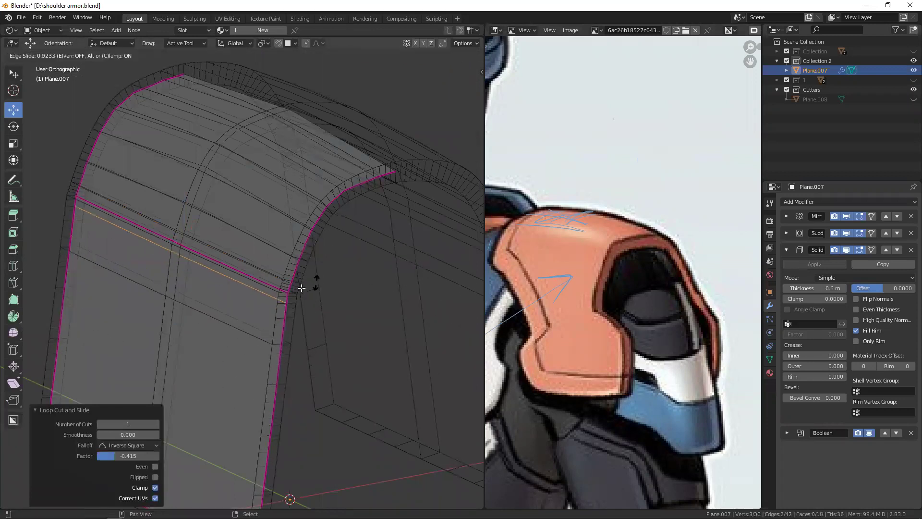
click(307, 284)
key(shift+e)
click(201, 261)
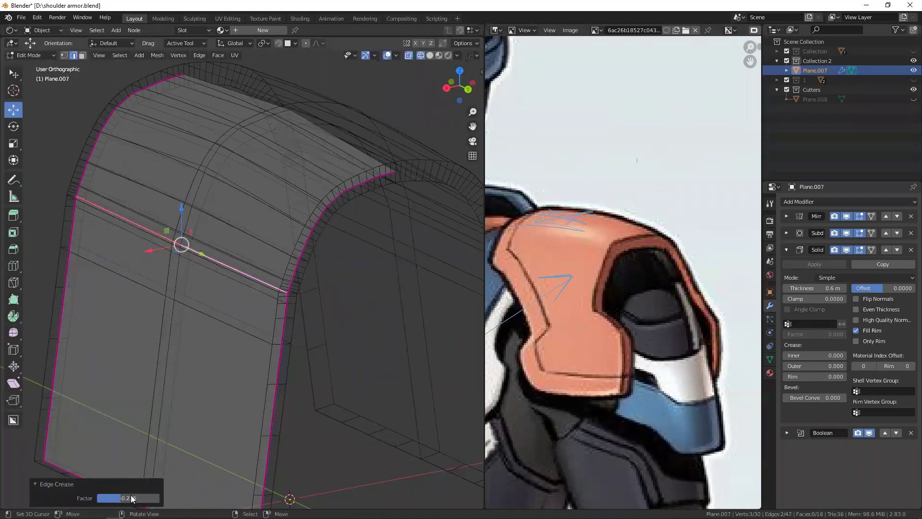
- Orbit the smoothed arch in Object Mode to inspect the sharpened step and inner face
key(Tab)
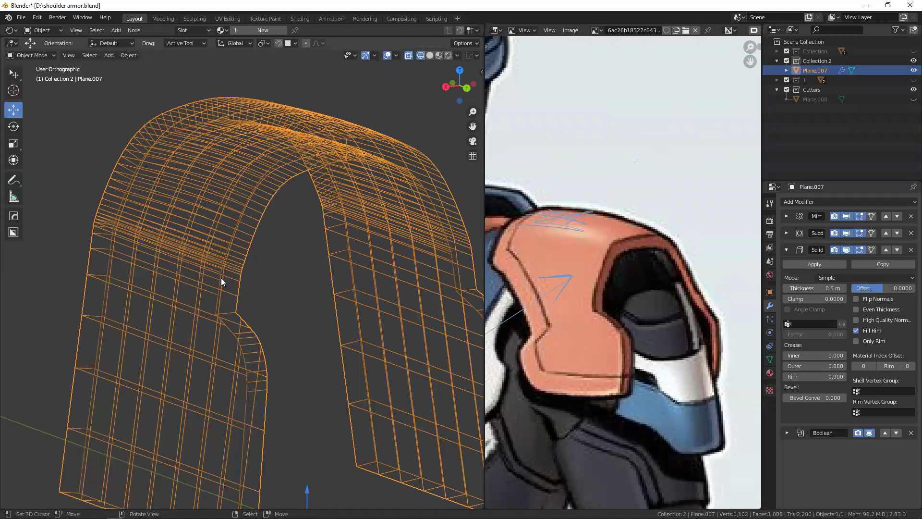
key(alt+z)
scroll(254, 250, up, 4)
scroll(244, 247, down, 4)
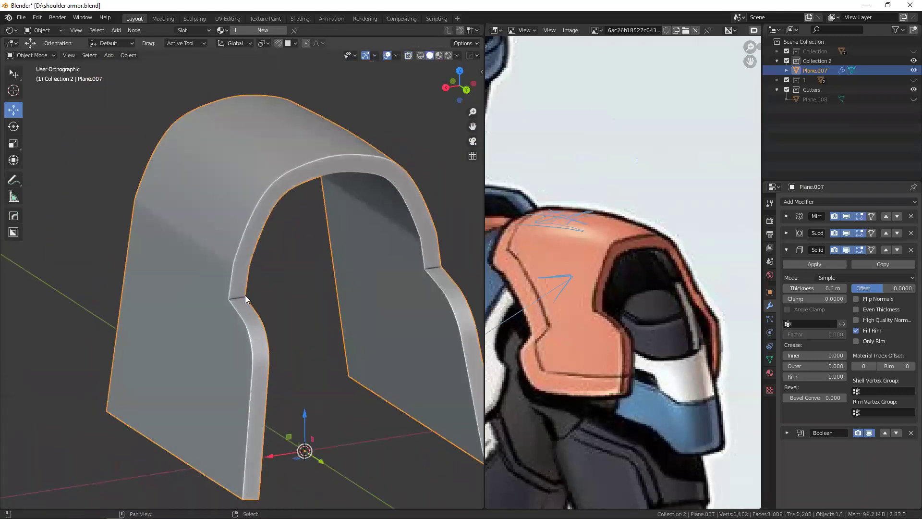
scroll(245, 294, up, 3)
middle_drag(210, 243, 213, 259)
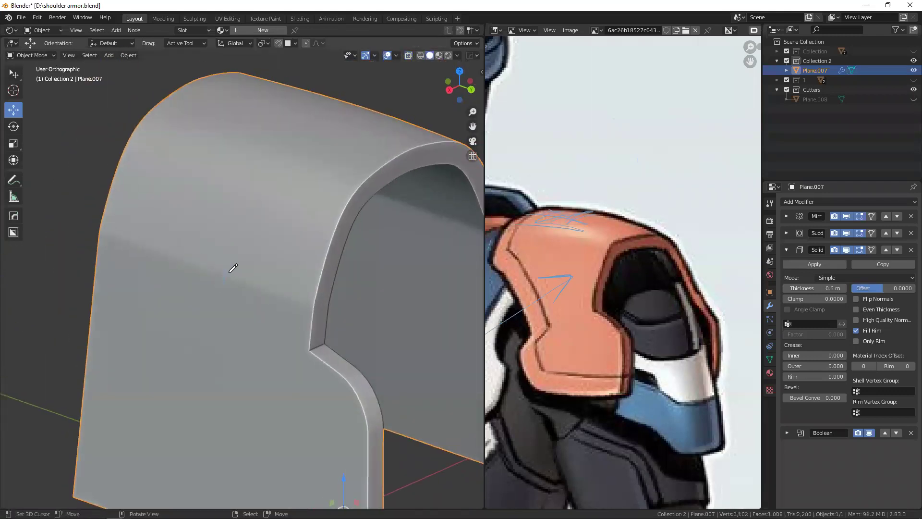
middle_drag(273, 282, 218, 289)
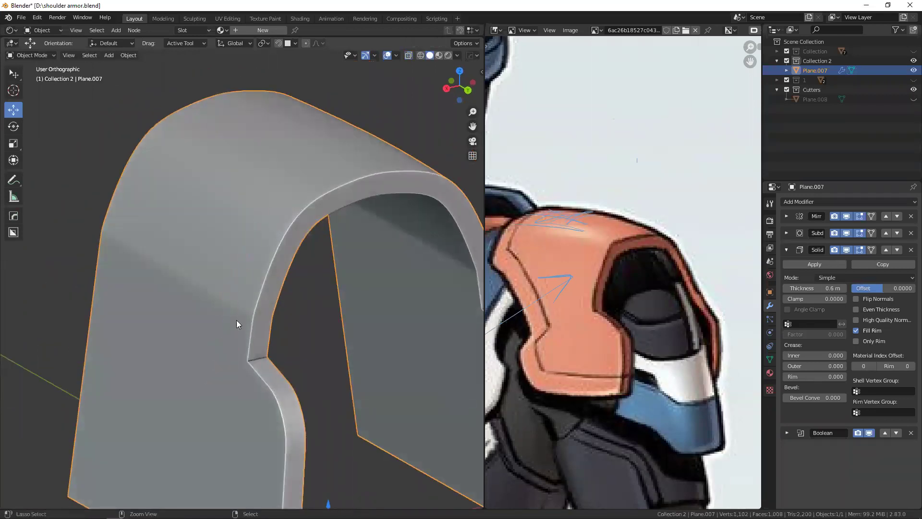
scroll(245, 298, down, 5)
middle_drag(253, 275, 274, 210)
- In back view, lower the arch's top centre edge about 0.056 m and leave Edit Mode
key(ctrl+KP_1)
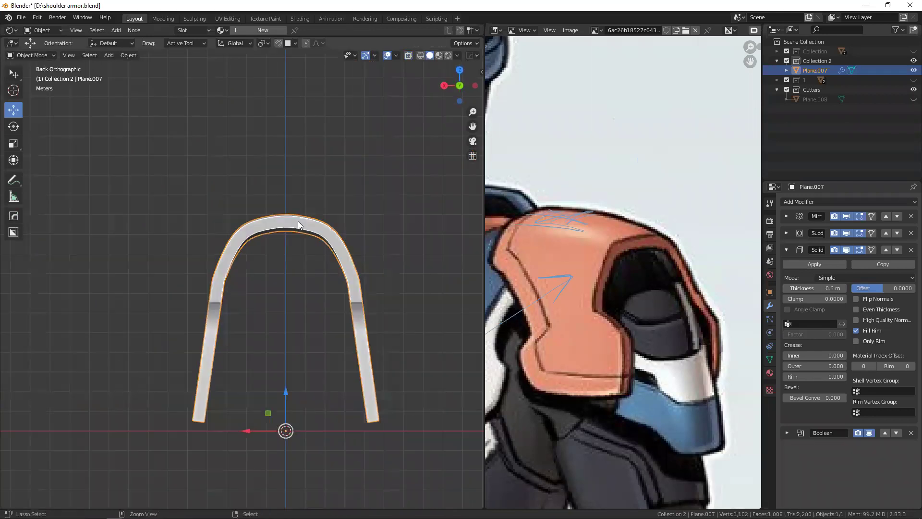
key(Tab)
alt+click(225, 259)
scroll(296, 230, up, 3)
scroll(295, 230, up, 2)
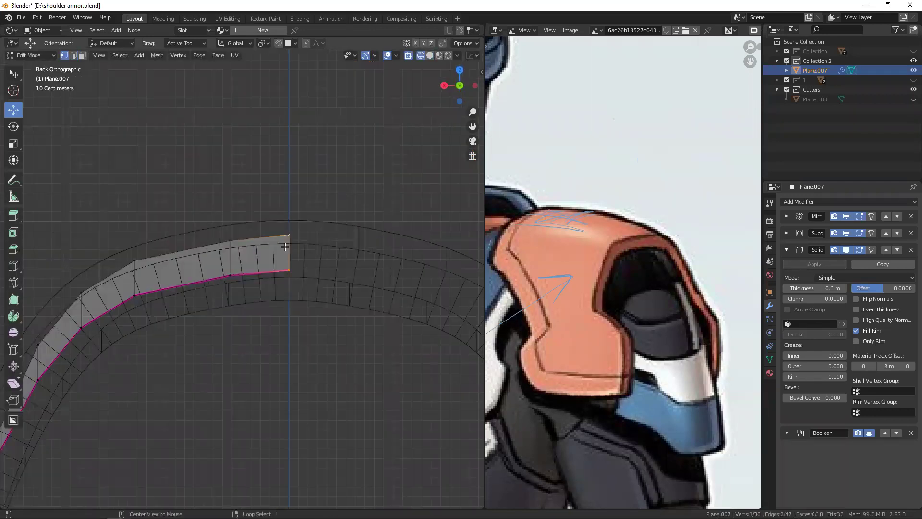
scroll(296, 230, up, 2)
scroll(296, 231, up, 1)
key(g)
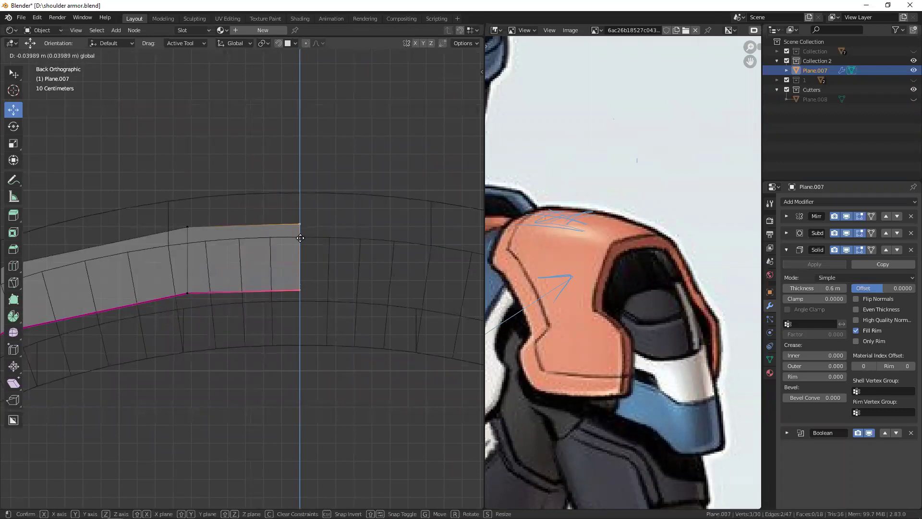
click(267, 244)
scroll(299, 225, down, 3)
key(Tab)
- Reselect the arch and return to Edit Mode in back view, toggling X-ray
scroll(284, 215, down, 3)
mouse_move(306, 225)
middle_down()
mouse_move(291, 201)
mouse_move(268, 220)
middle_up()
key(alt+a)
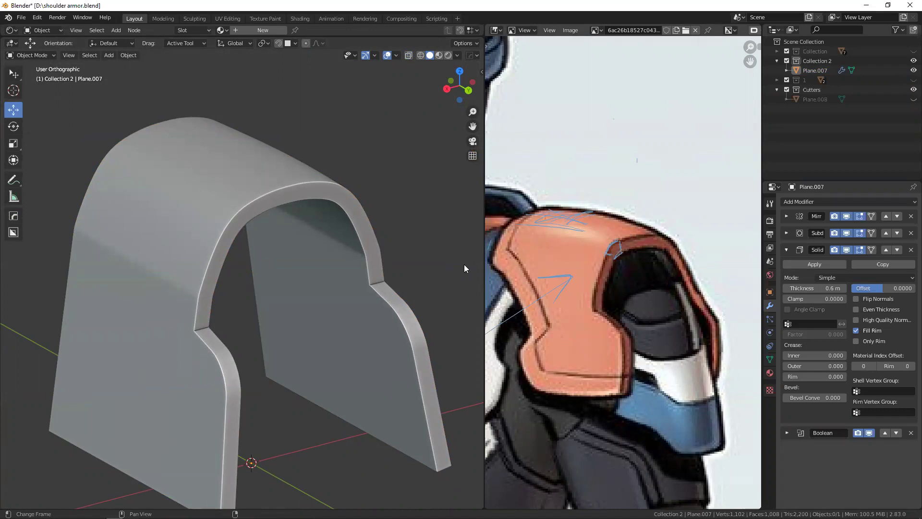
middle_drag(212, 189, 260, 196)
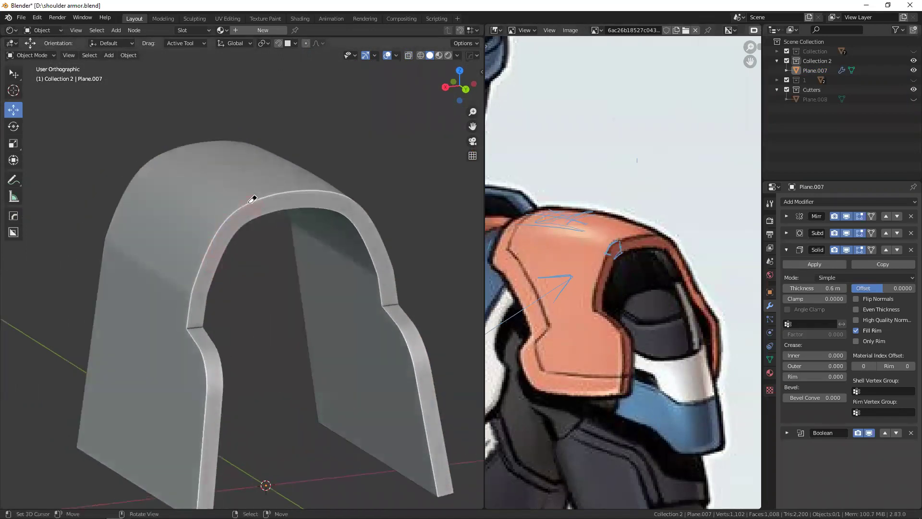
click(223, 240)
key(Tab)
key(alt+z)
key(ctrl+KP_1)
key(2)
middle_drag(226, 225, 271, 262)
scroll(272, 262, up, 3)
key(alt+z)
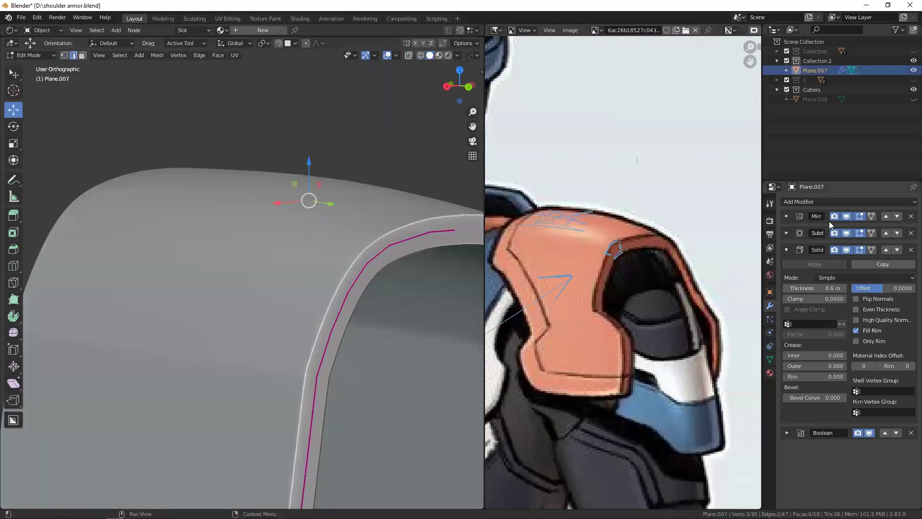
- Collapse Solidify and hide the Mirror, Subdivision and Solidify modifiers in the viewport
click(792, 251)
drag(847, 250, 846, 216)
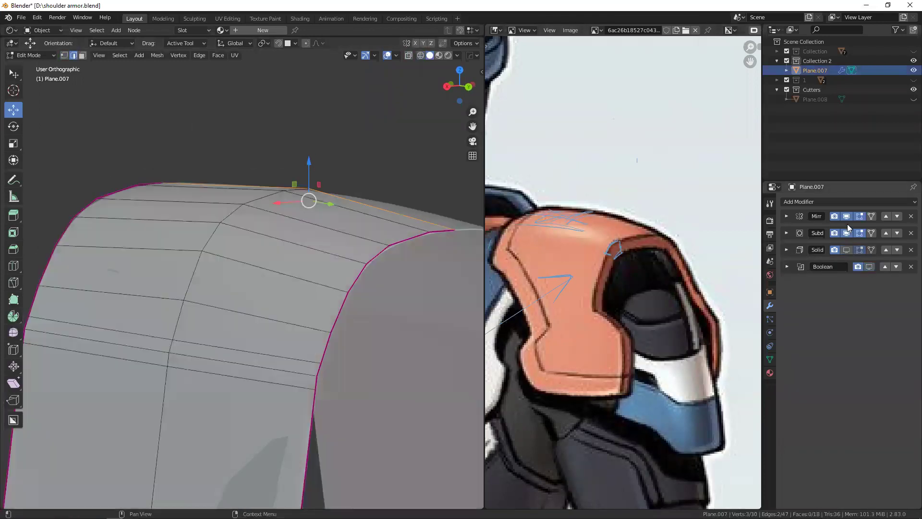
mouse_move(274, 248)
middle_down()
mouse_move(243, 221)
mouse_move(286, 244)
middle_up()
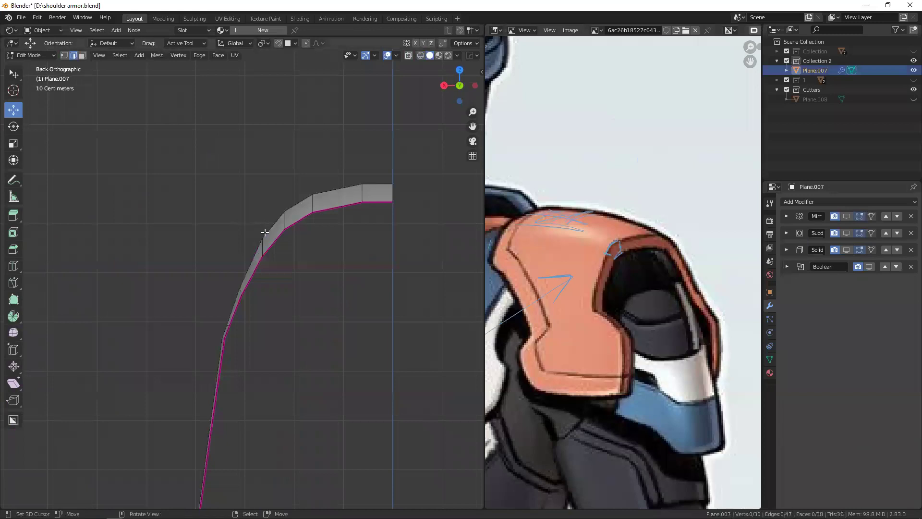
scroll(286, 243, up, 3)
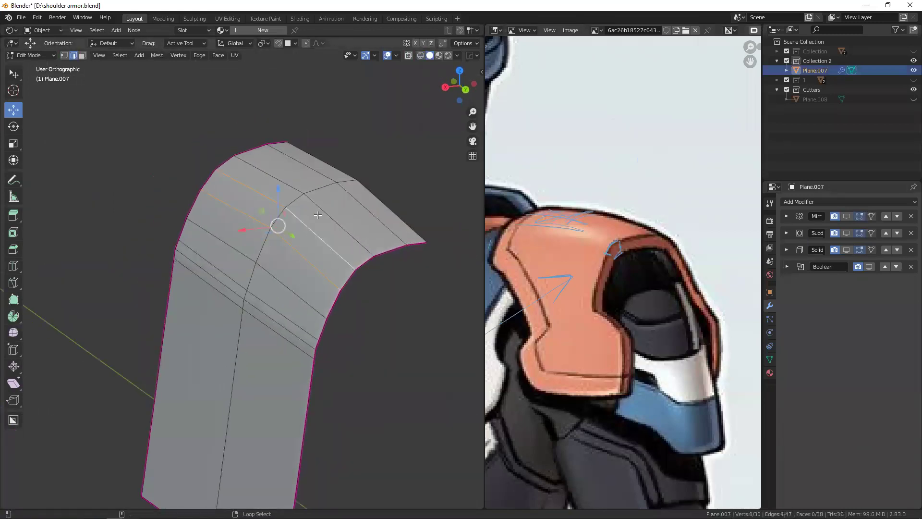
middle_drag(296, 205, 264, 219)
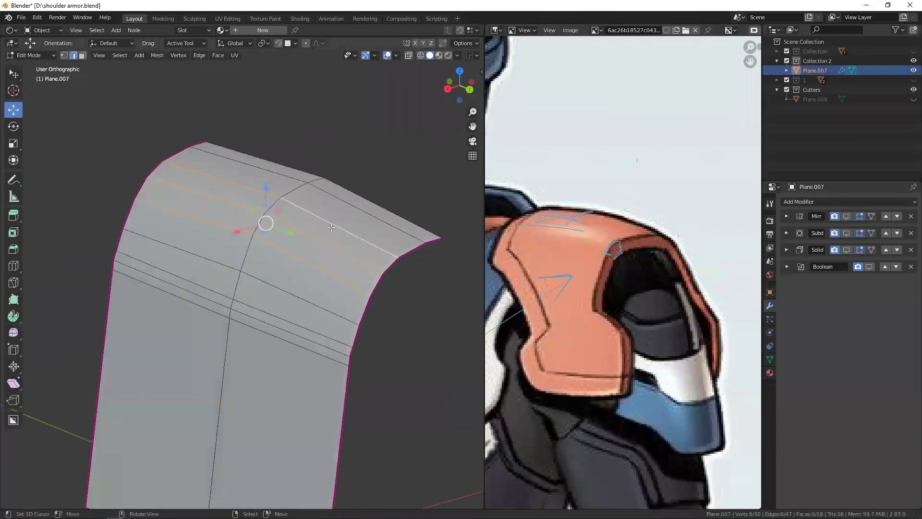
- Dissolve the selected edges and add a new edge loop, repositioning it in back view
key(ctrl+x)
key(ctrl+r)
click(284, 222)
right_click(284, 222)
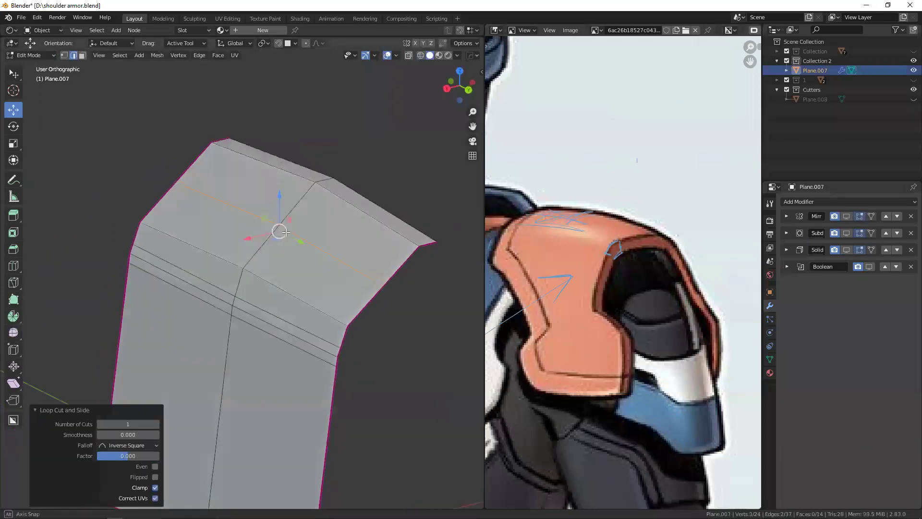
key(ctrl+KP_1)
key(g)
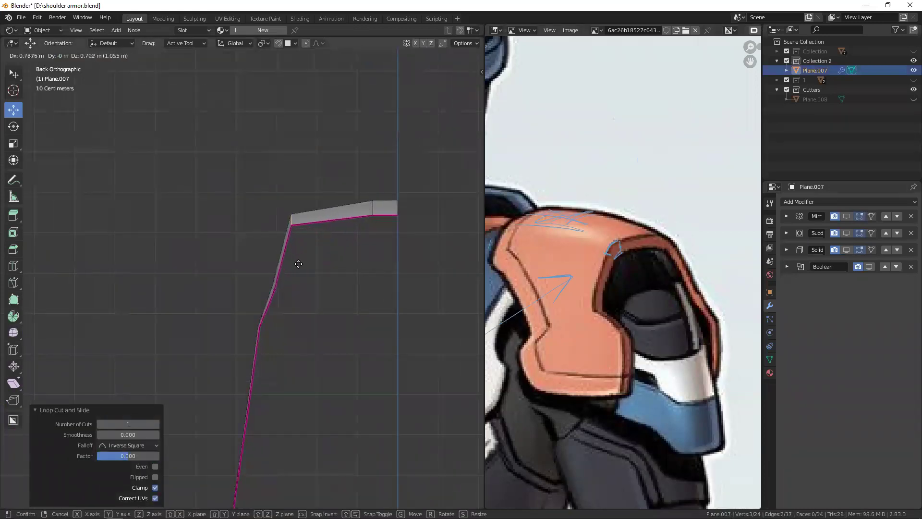
click(298, 263)
- Dissolve that loop again and switch to vertex selection
middle_drag(289, 274, 285, 288)
alt+click(285, 288)
key(ctrl+x)
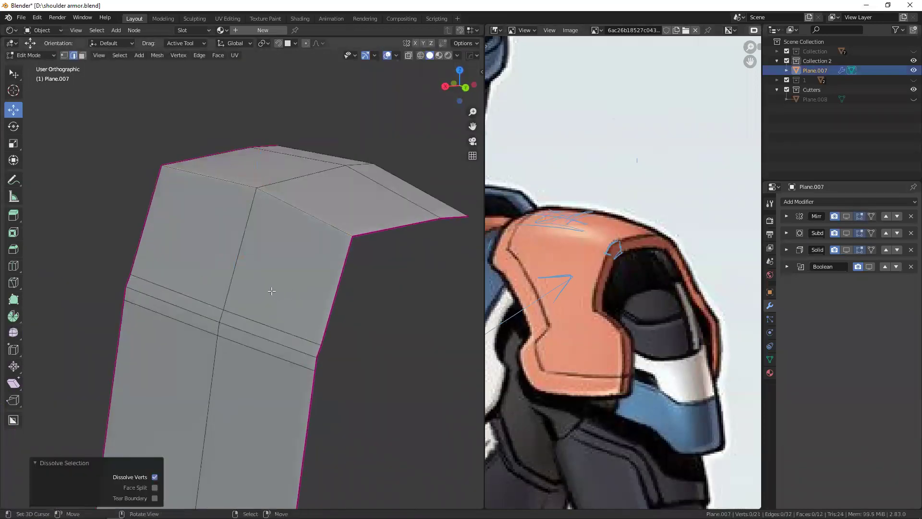
key(ctrl+KP_1)
scroll(303, 295, up, 3)
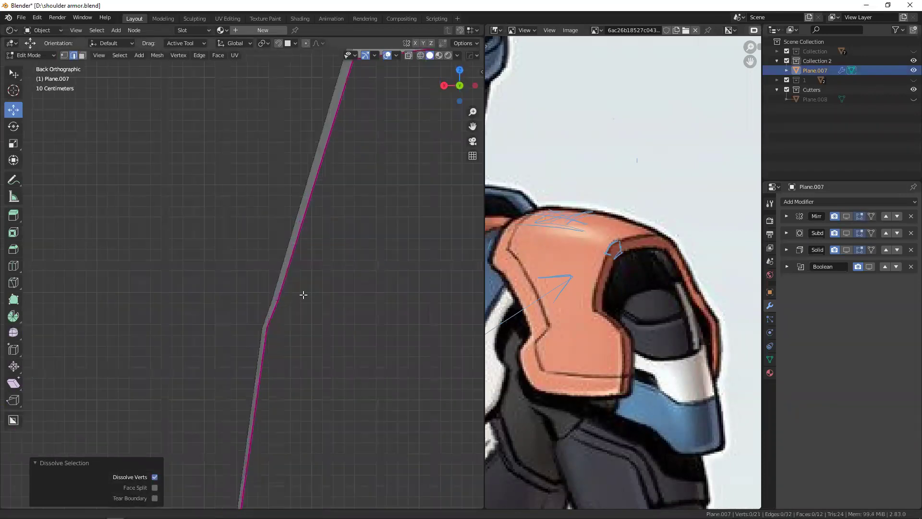
key(1)
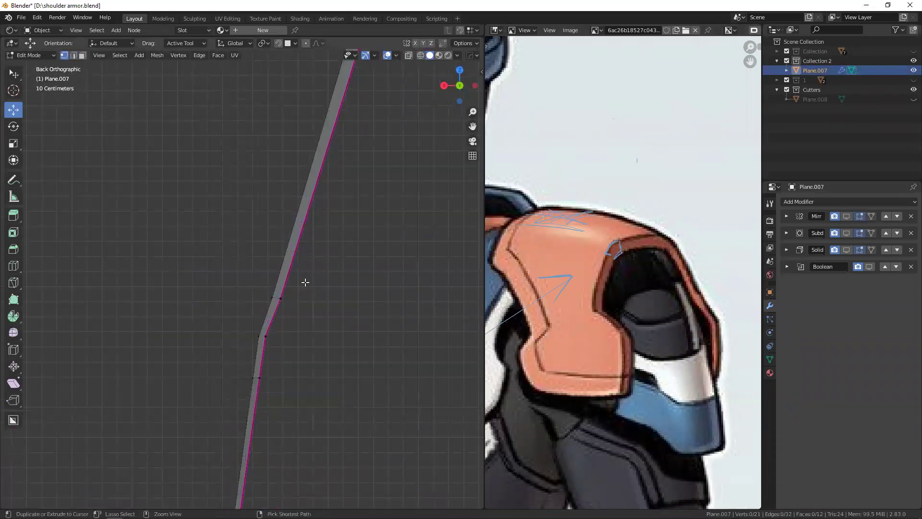
middle_drag(305, 283, 243, 261)
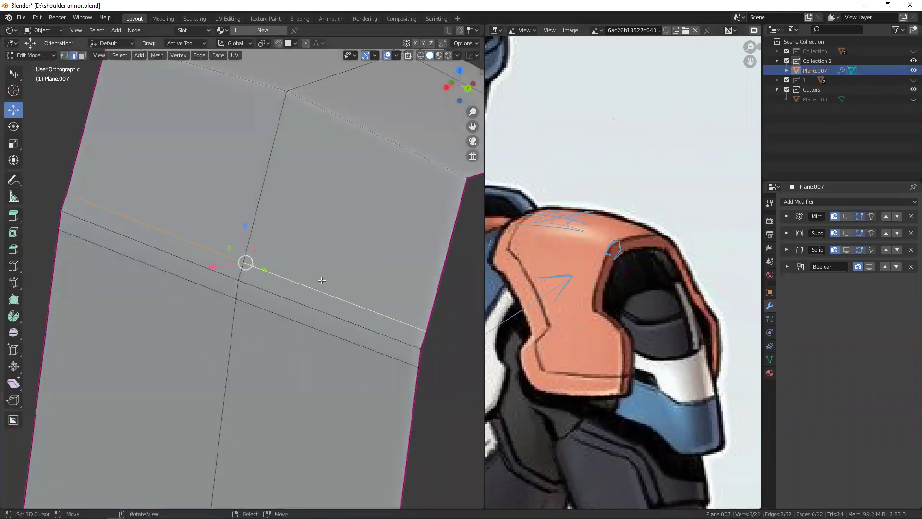
- Cut supporting edge loops near the top corner with modifier results shown in Edit Mode
key(ctrl+r)
click(255, 269)
scroll(255, 277, down, 2)
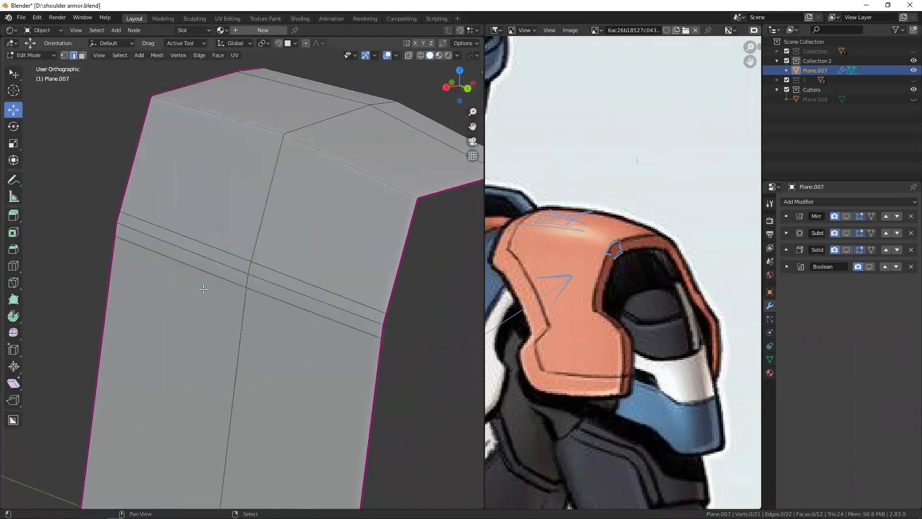
scroll(256, 278, down, 3)
drag(846, 216, 846, 250)
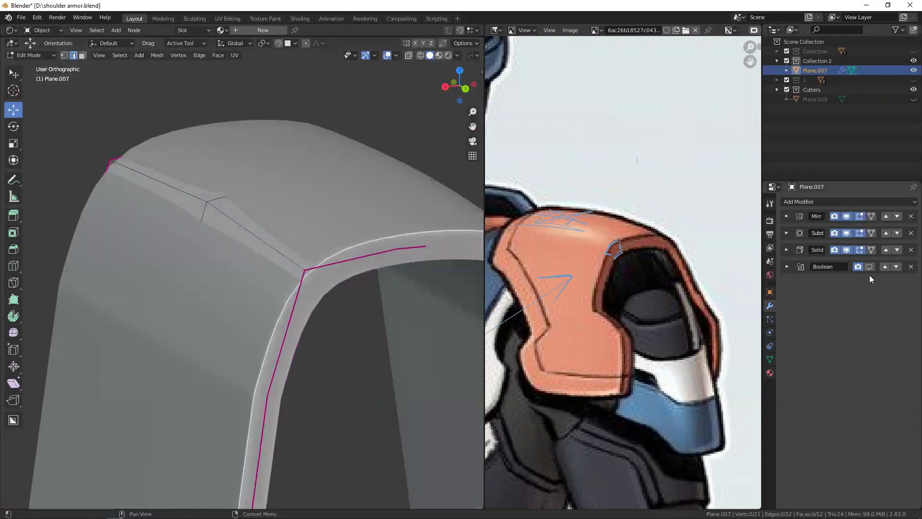
shift+middle_drag(279, 254, 237, 248)
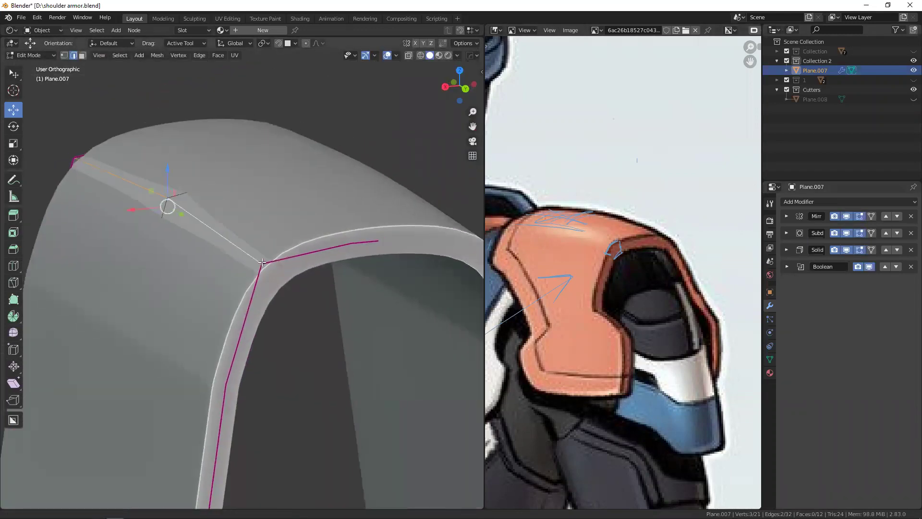
scroll(206, 208, down, 2)
key(ctrl+r)
click(206, 208)
click(295, 249)
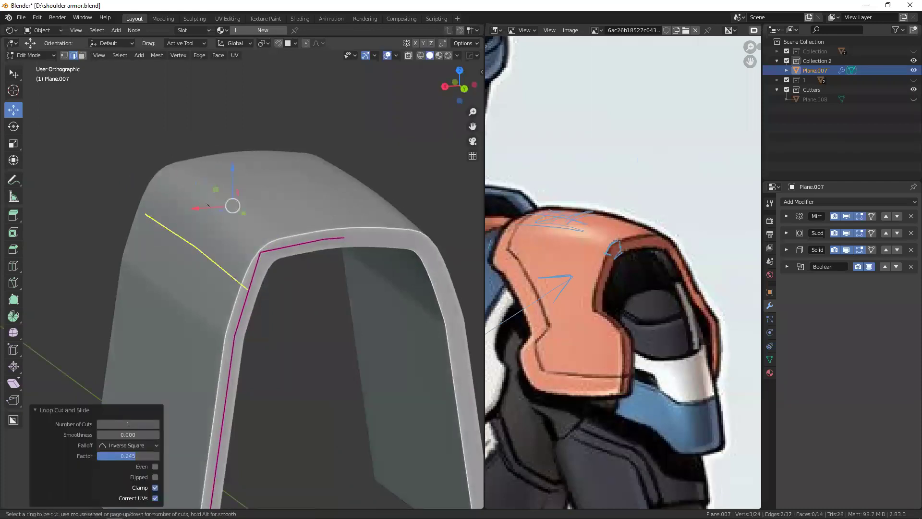
- Bevel the top corner edge loop with 2 segments and check the smoothed result
key(alt+z)
scroll(278, 209, up, 2)
alt+click(243, 233)
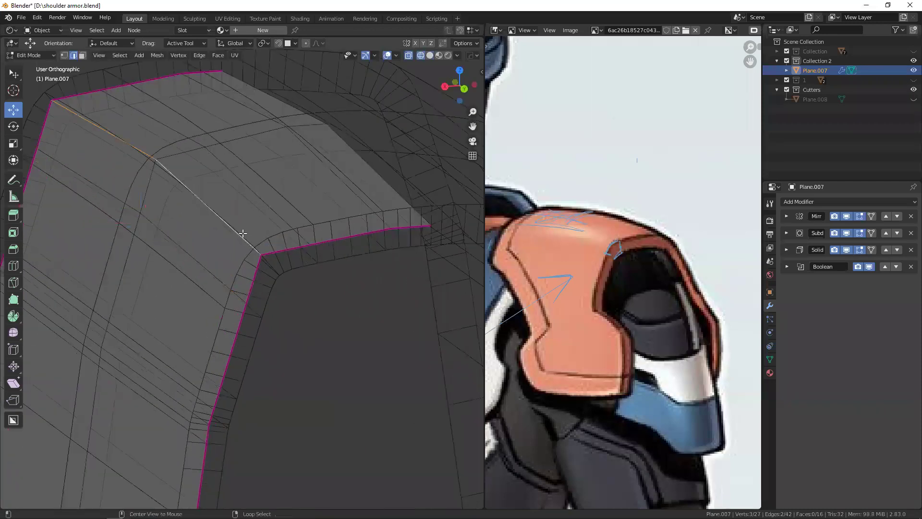
key(ctrl+b)
scroll(319, 300, up, 6)
click(269, 322)
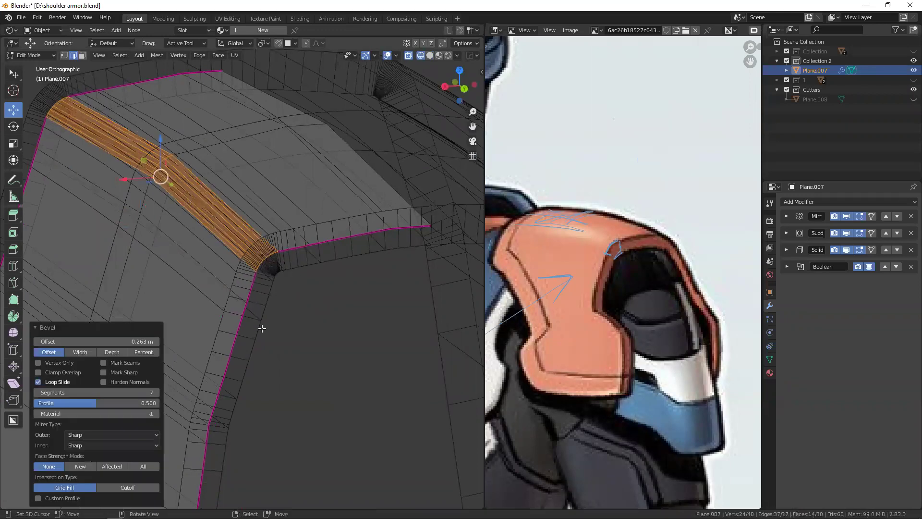
drag(111, 395, 72, 395)
click(156, 393)
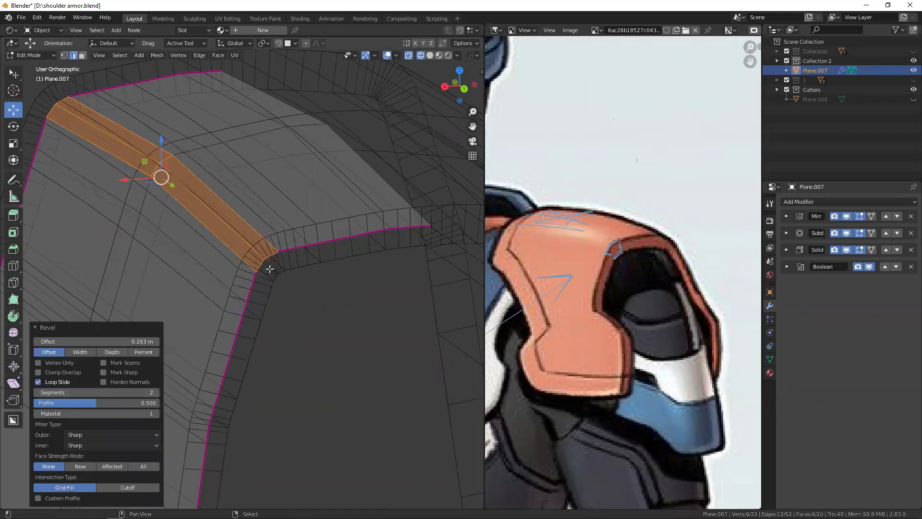
scroll(270, 269, down, 3)
key(Tab)
mouse_move(287, 241)
middle_down()
mouse_move(265, 292)
mouse_move(263, 266)
mouse_move(227, 250)
mouse_move(234, 260)
middle_up()
scroll(239, 237, up, 2)
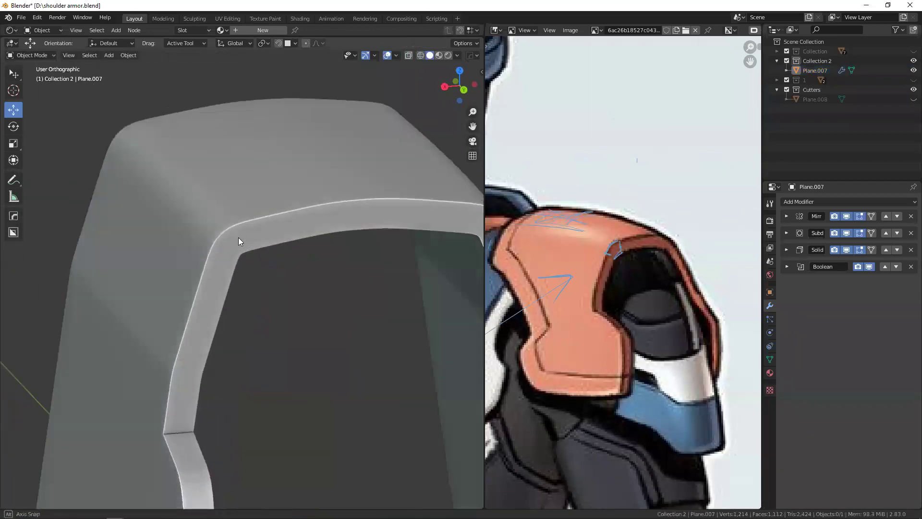
scroll(248, 227, up, 2)
middle_drag(248, 226, 225, 288)
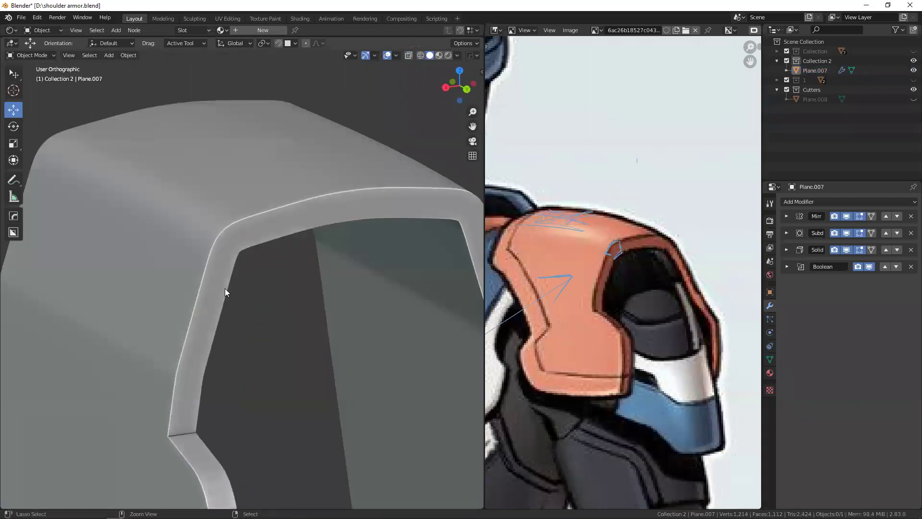
scroll(240, 269, down, 3)
scroll(260, 252, up, 1)
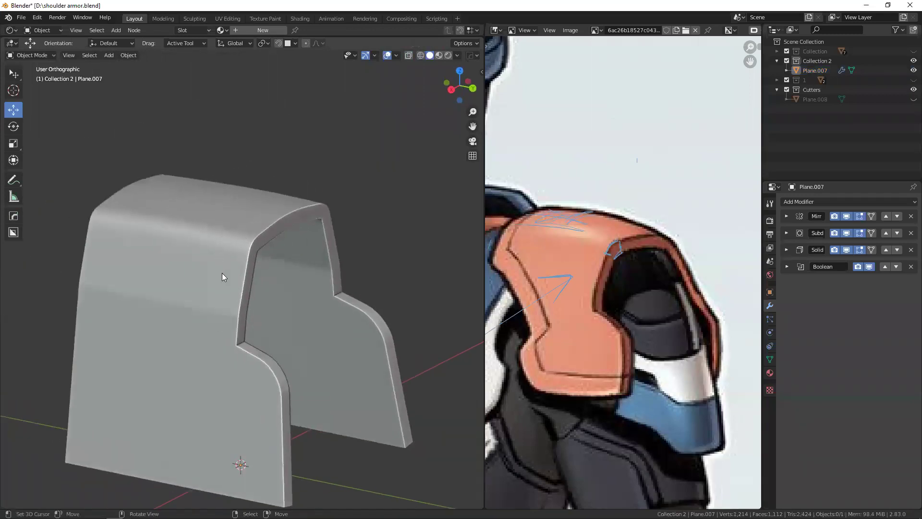
scroll(196, 282, up, 1)
scroll(350, 302, up, 1)
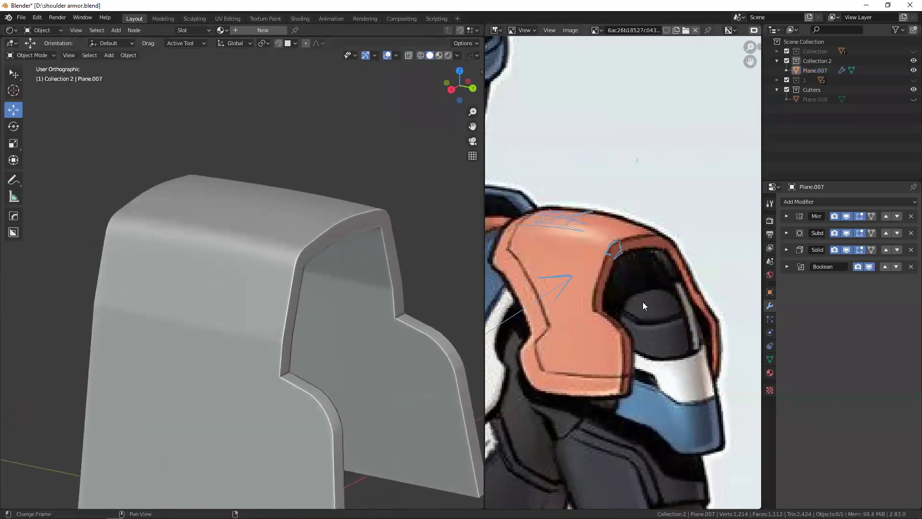
scroll(624, 259, down, 2)
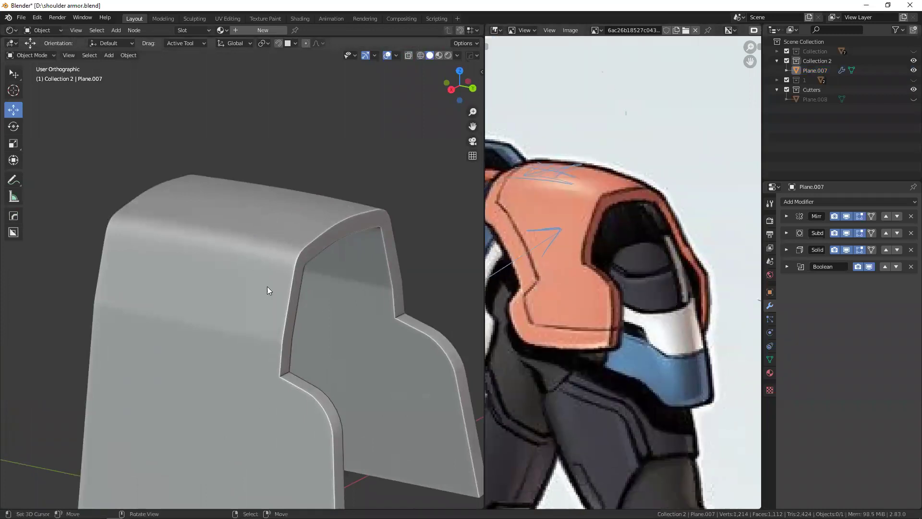
key(KP_3)
scroll(600, 269, up, 2)
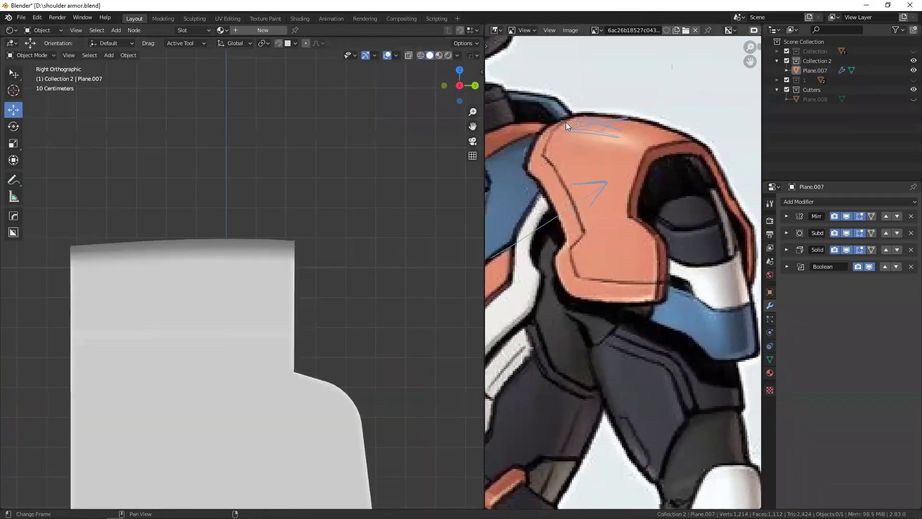
- Frame the plate's side view and annotate a horizontal guide line across it
middle_drag(524, 220, 543, 263)
shift+middle_drag(200, 285, 204, 208)
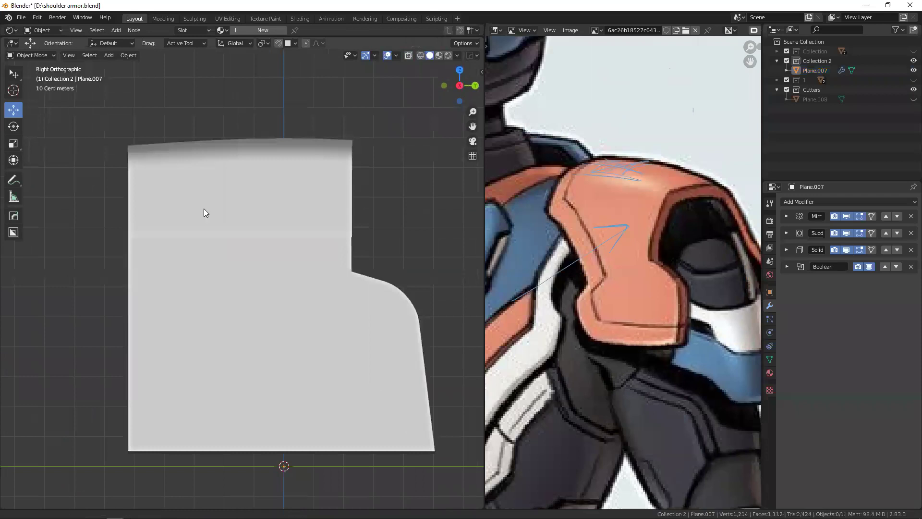
scroll(192, 182, down, 2)
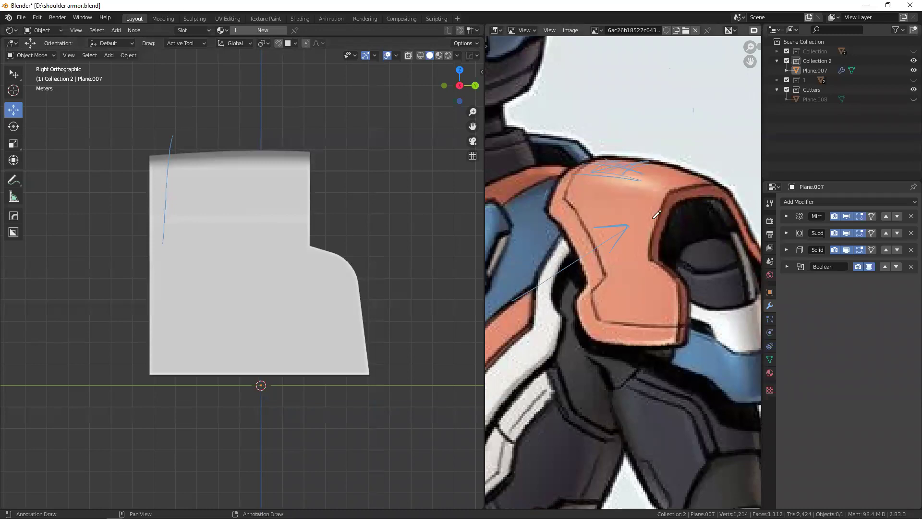
drag(149, 206, 368, 204)
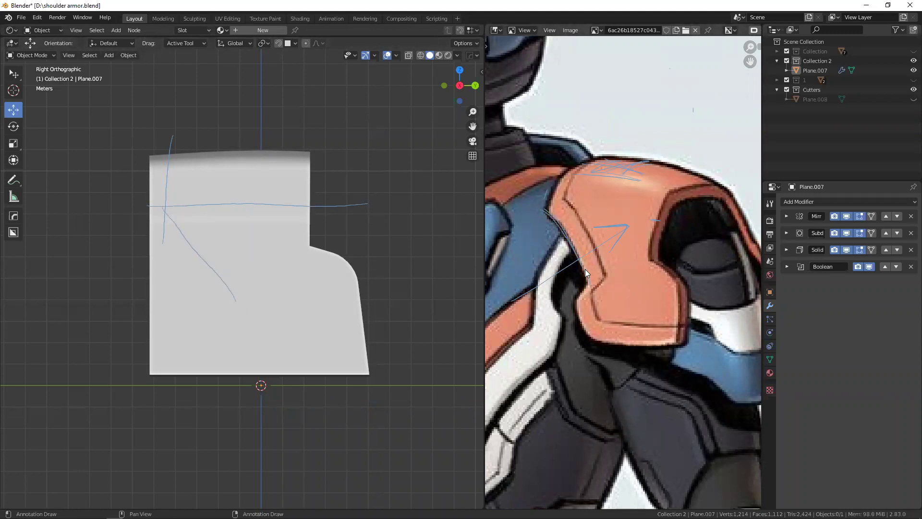
- Sketch the cutout's diagonal upper and lower edges to the plate bottom, then bring up the Add menu
shift+middle_drag(208, 289, 224, 252)
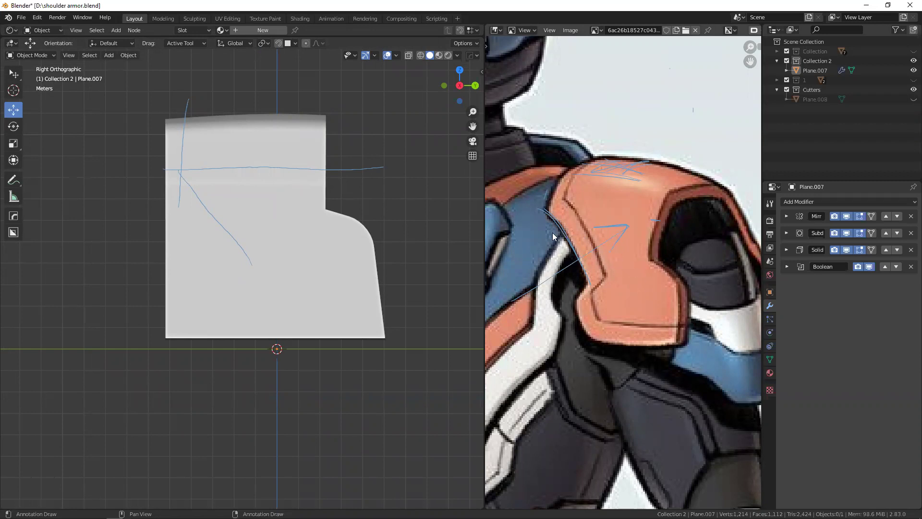
drag(187, 179, 249, 261)
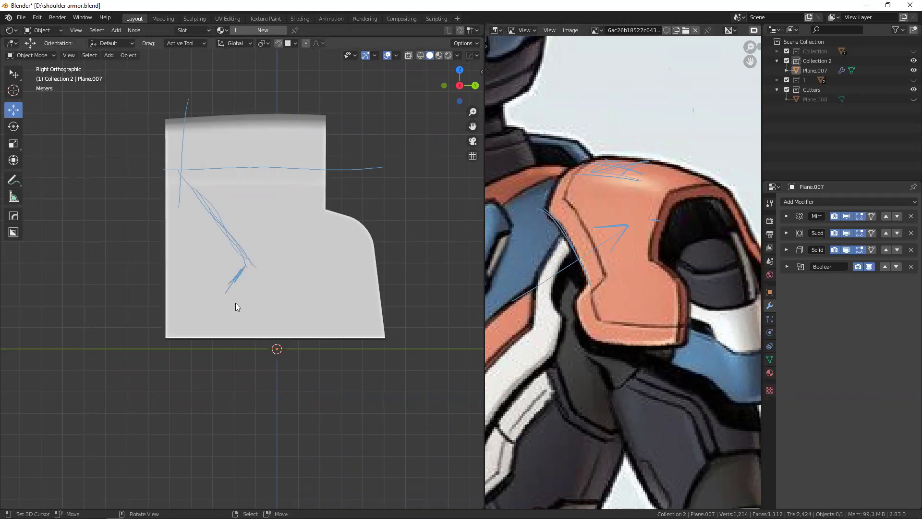
mouse_move(224, 294)
mouse_down()
mouse_move(243, 340)
mouse_move(274, 335)
mouse_up()
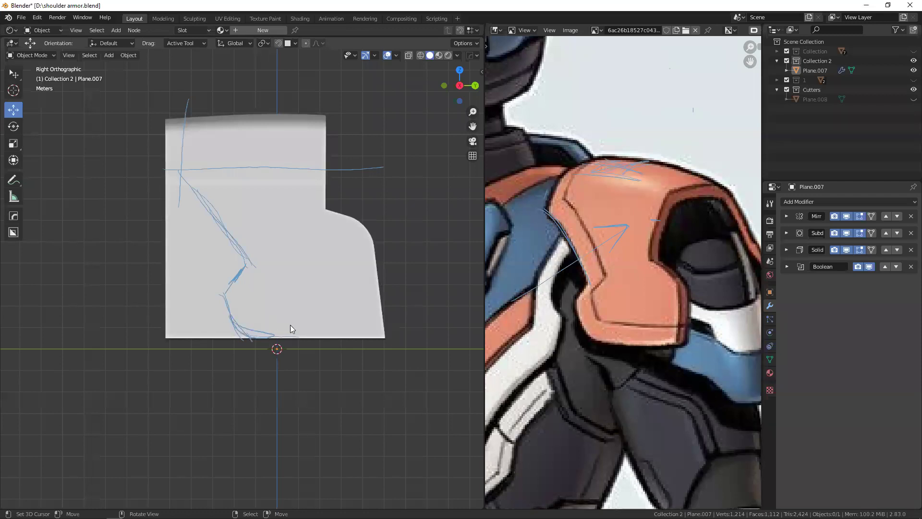
scroll(306, 310, down, 3)
mouse_move(325, 316)
middle_down()
mouse_move(246, 311)
mouse_move(309, 299)
middle_up()
key(shift+a)
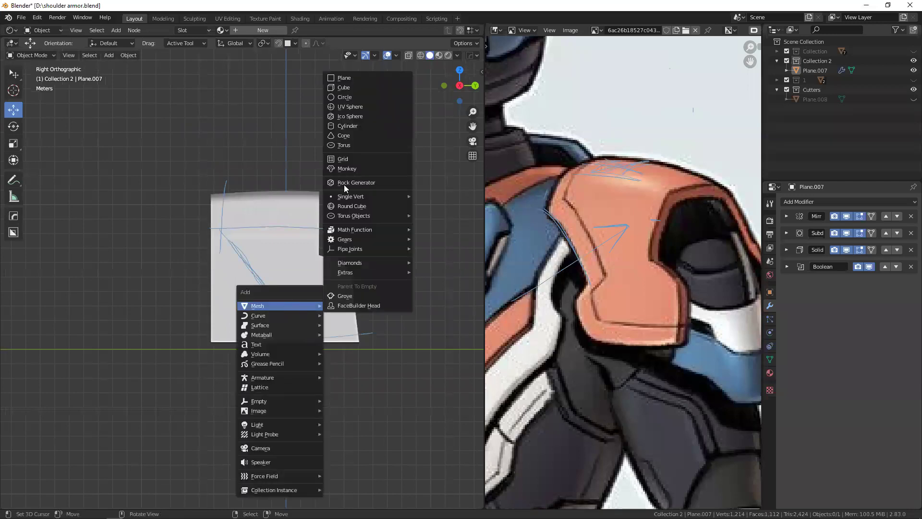
- Add a plane, merge it into a single vertex, and place it on the sketch
click(361, 78)
key(Tab)
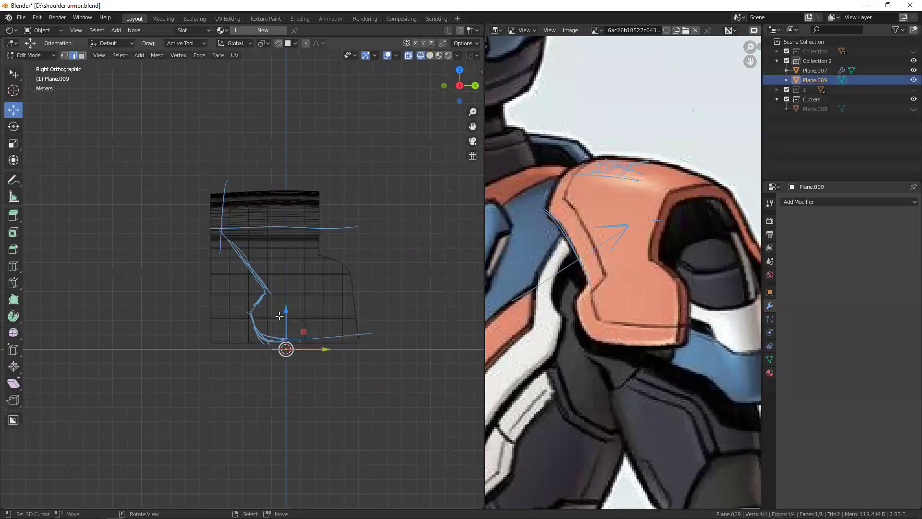
key(m)
click(282, 315)
key(g)
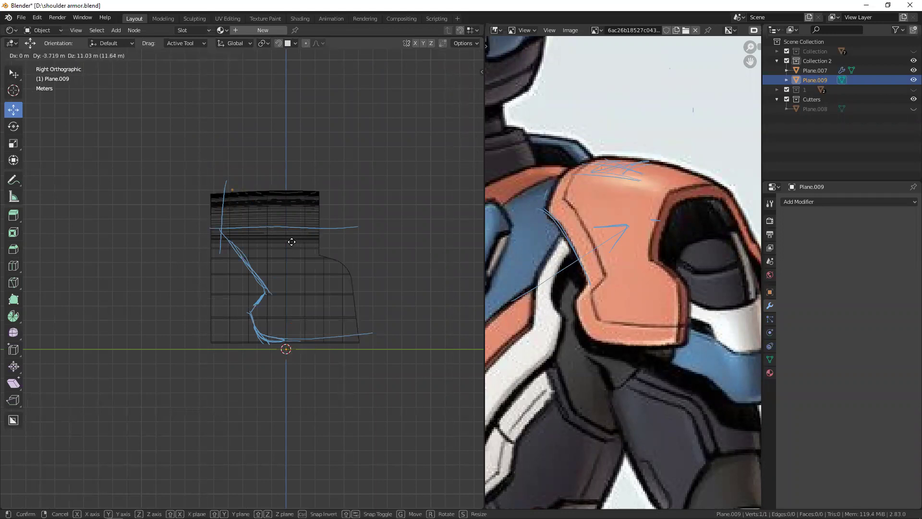
click(292, 242)
scroll(249, 197, up, 2)
scroll(249, 197, up, 2)
- Extrude vertices down the sketched line, adjusting the one at the bend
key(e)
click(244, 247)
key(e)
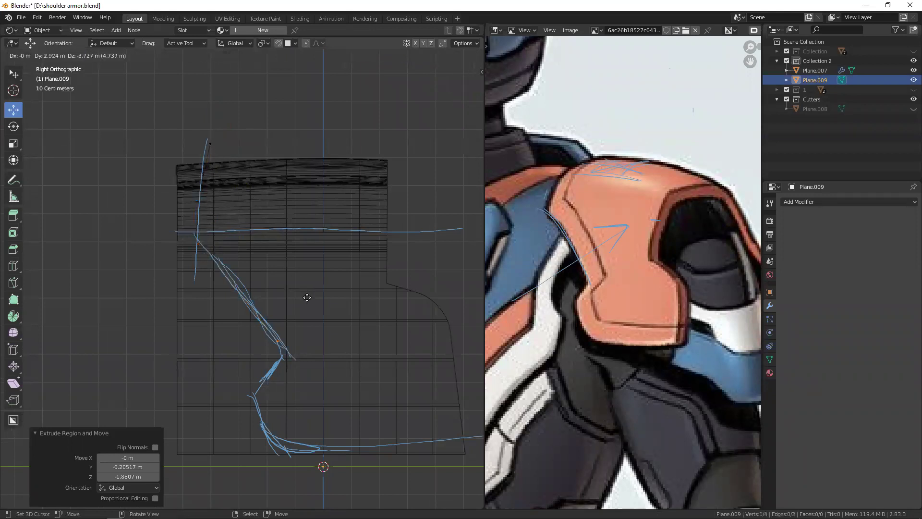
click(312, 310)
shift+middle_drag(326, 332, 337, 236)
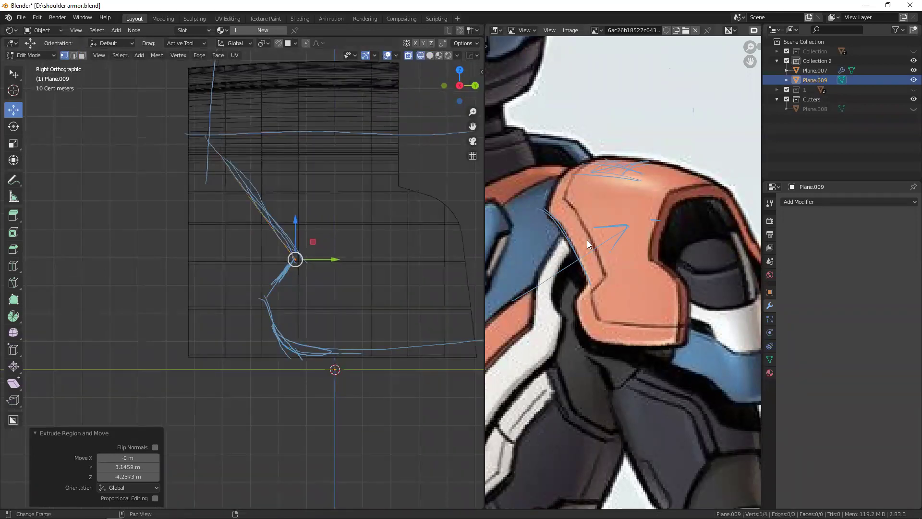
key(ctrl+z)
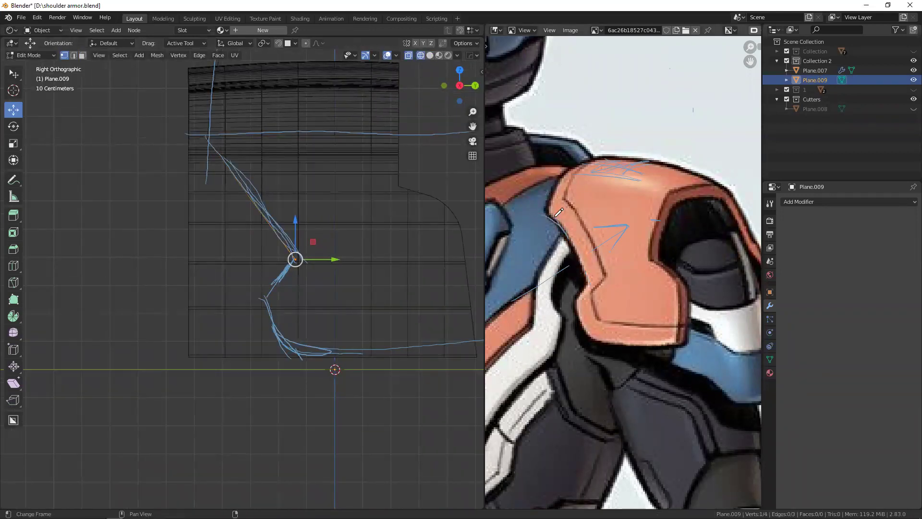
shift+middle_drag(298, 247, 324, 295)
key(g)
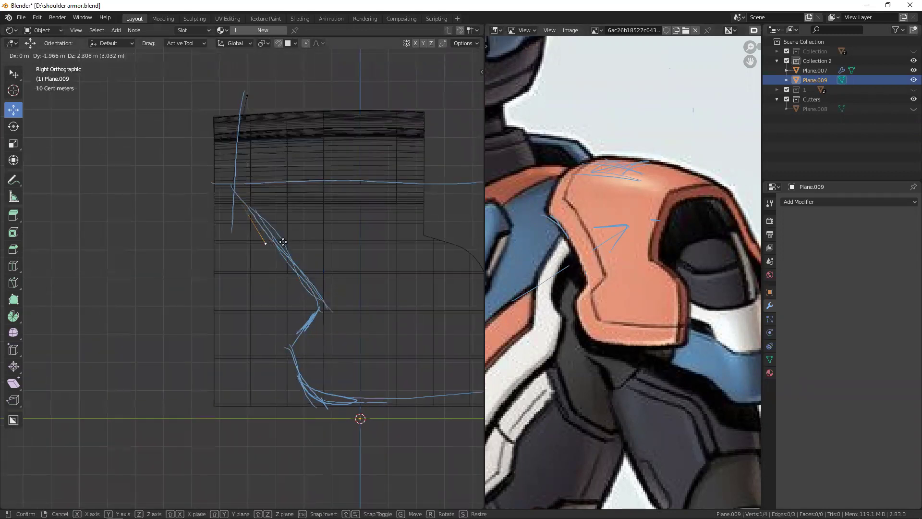
click(277, 219)
scroll(264, 213, up, 3)
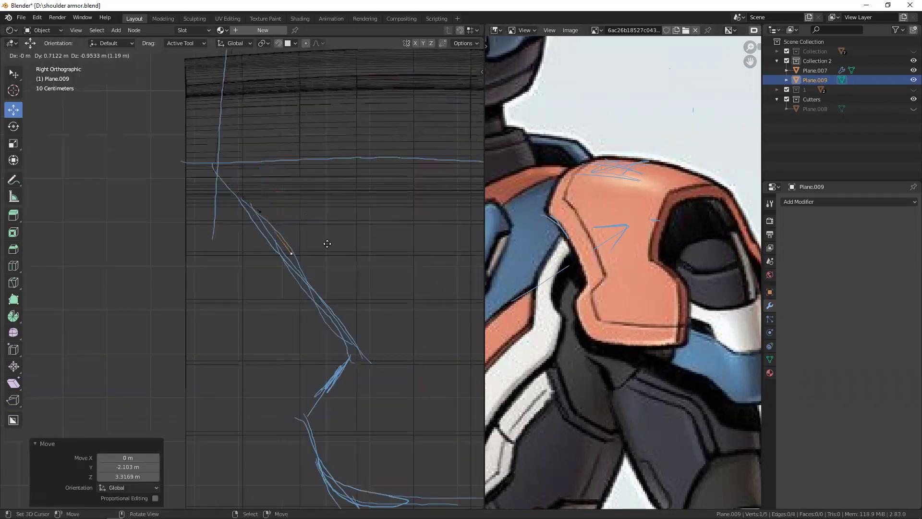
- Extrude further vertices from the bend lower along the sketch
shift+middle_drag(309, 323, 257, 277)
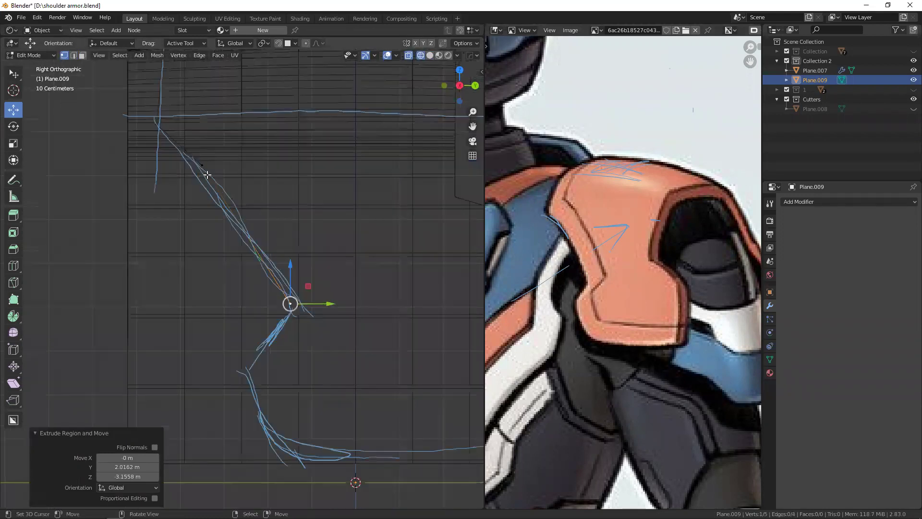
click(212, 164)
click(235, 143)
shift+middle_drag(317, 308, 270, 219)
key(e)
right_click(263, 214)
key(e)
click(218, 282)
scroll(218, 283, down, 3)
- Extrude the next profile vertex and nudge the end vertex slightly upward
key(e)
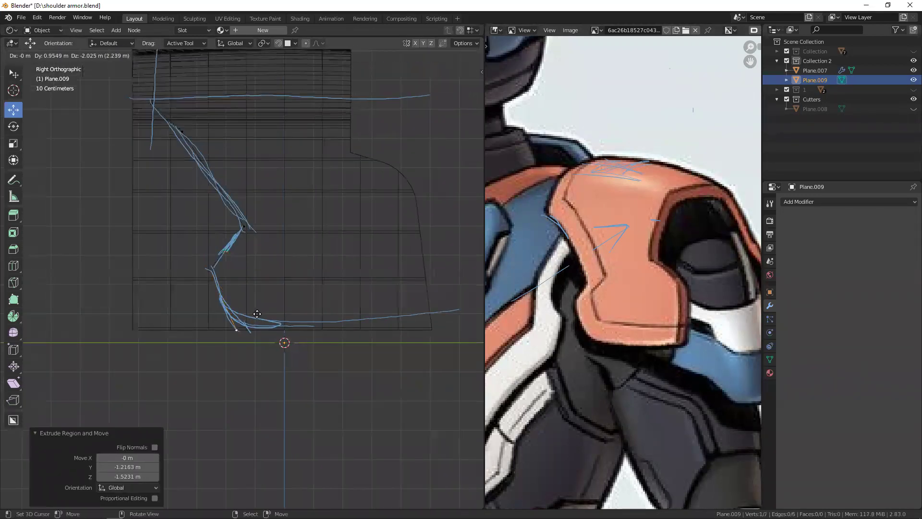
click(255, 310)
middle_drag(255, 310, 290, 340)
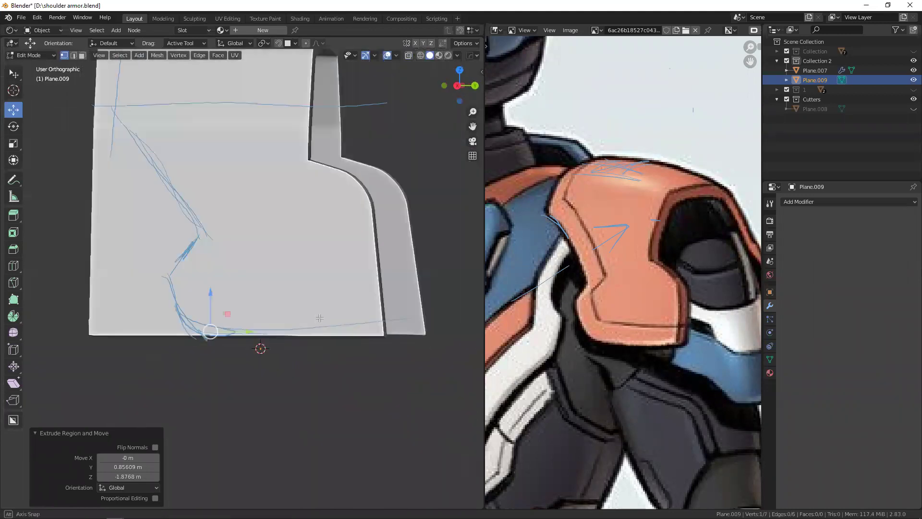
scroll(175, 278, up, 4)
drag(149, 278, 165, 264)
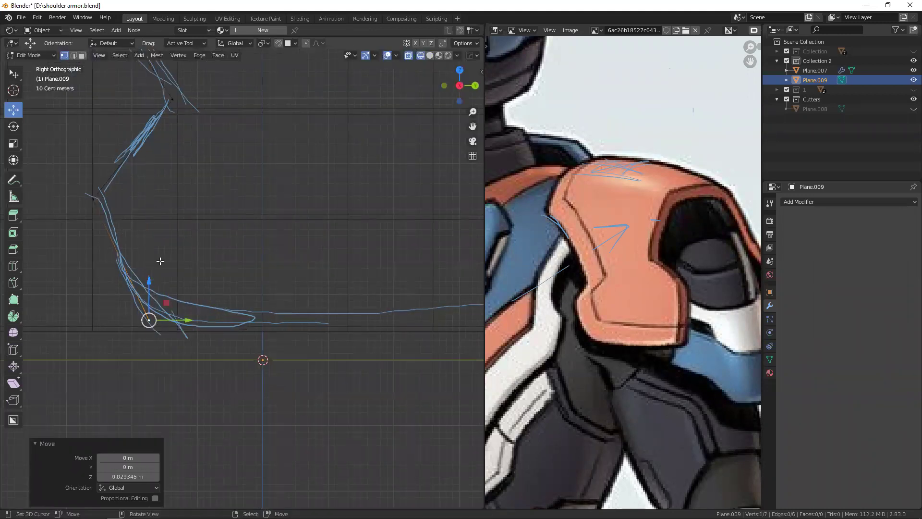
scroll(143, 289, down, 3)
scroll(177, 327, up, 4)
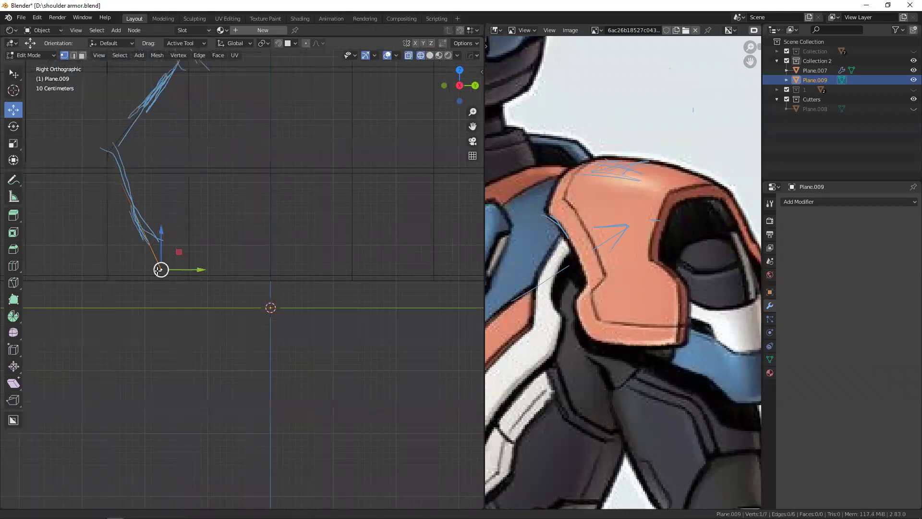
scroll(176, 327, down, 3)
mouse_move(241, 282)
shift+middle_down()
mouse_move(235, 352)
mouse_move(164, 306)
shift+middle_up()
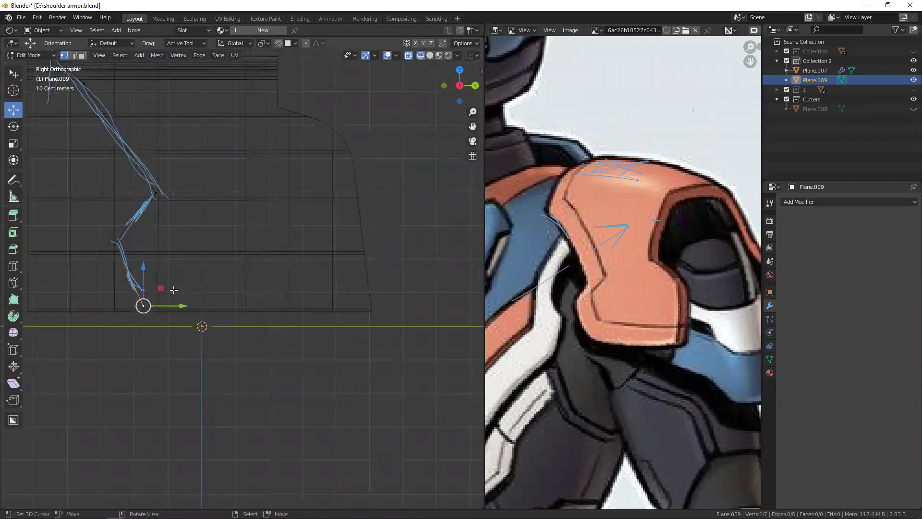
- Extrude a final vertex far along Y and view the profile from the back
key(e)
click(403, 305)
middle_drag(403, 305, 480, 306)
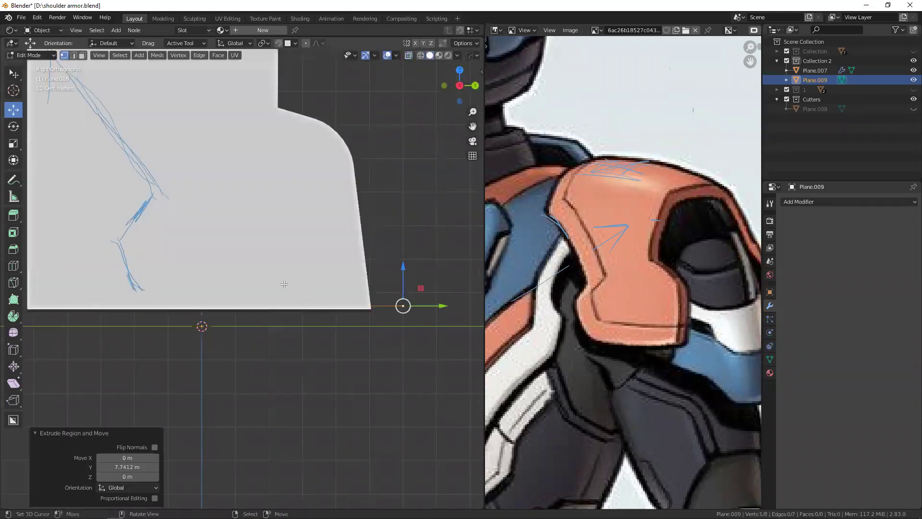
alt+middle_drag(183, 280, 312, 305)
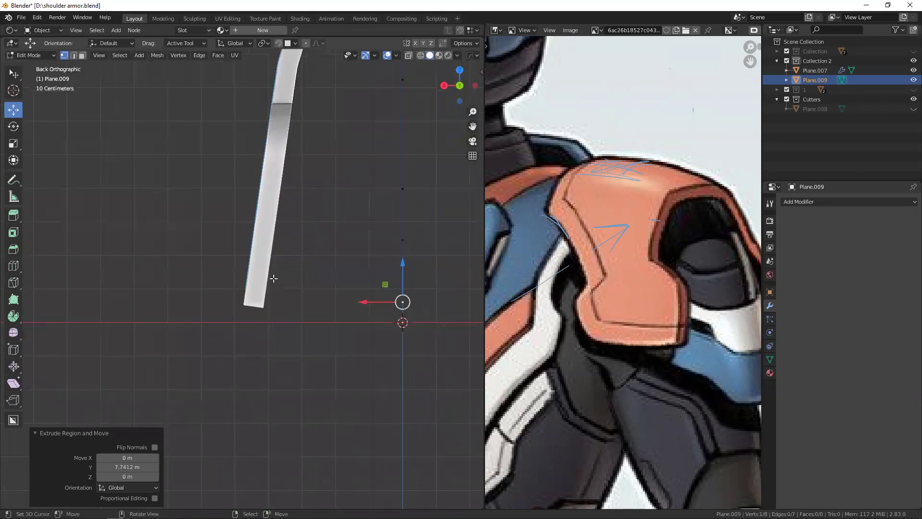
scroll(273, 278, down, 3)
shift+middle_drag(319, 257, 321, 255)
- Extrude the whole profile along X into a surface across the plate
key(a)
key(e)
key(x)
click(335, 265)
mouse_move(457, 274)
middle_down()
mouse_move(456, 255)
mouse_move(295, 312)
mouse_move(293, 305)
middle_up()
scroll(295, 312, up, 3)
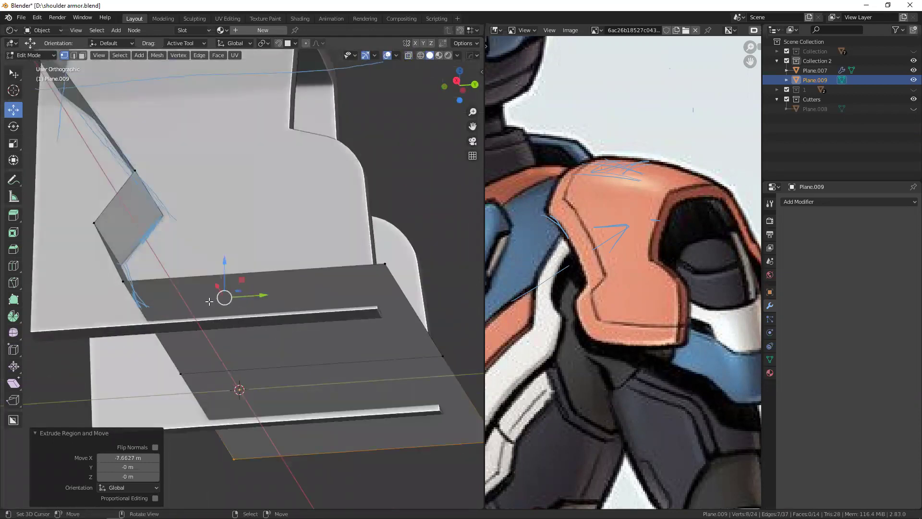
- Bevel the cutter's selected corner edges and raise the bevel segment count
middle_drag(208, 301, 144, 336)
key(2)
shift+click(53, 412)
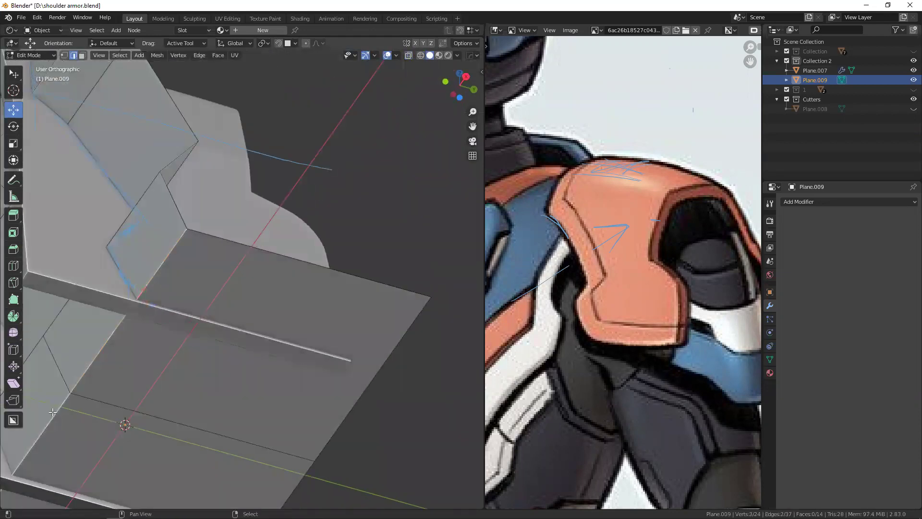
shift+middle_drag(52, 412, 103, 404)
key(ctrl+b)
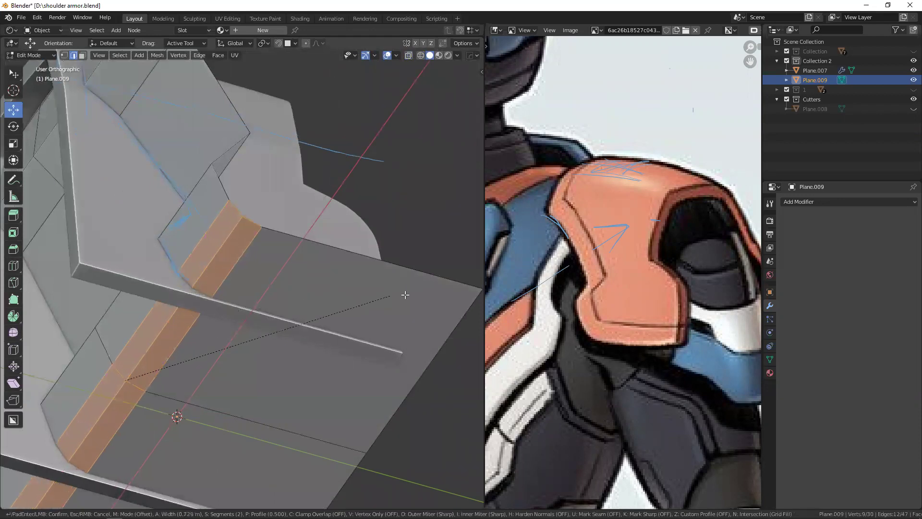
click(405, 294)
click(157, 392)
click(158, 392)
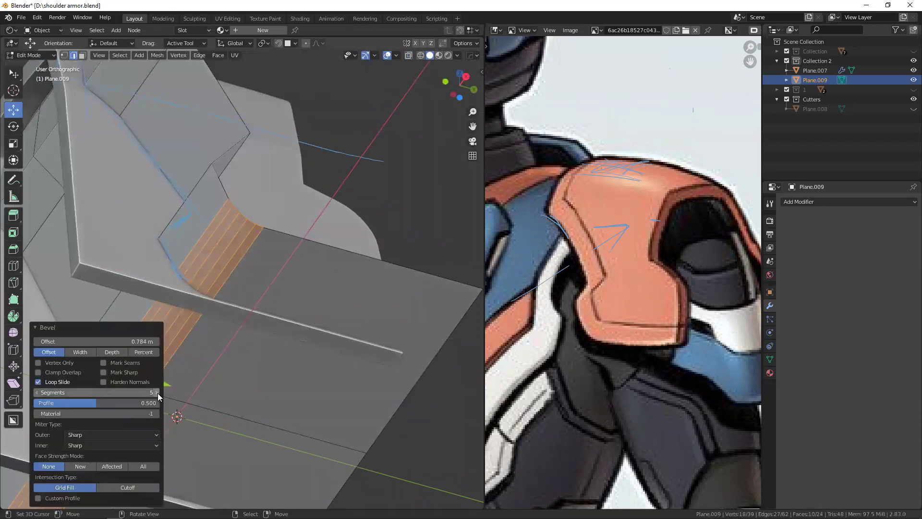
- In right view with see-through display, deselect everything and erase the sketch strokes over the mesh
key(KP_3)
key(alt+z)
key(alt+a)
scroll(273, 281, down, 2)
right_drag(211, 195, 192, 184)
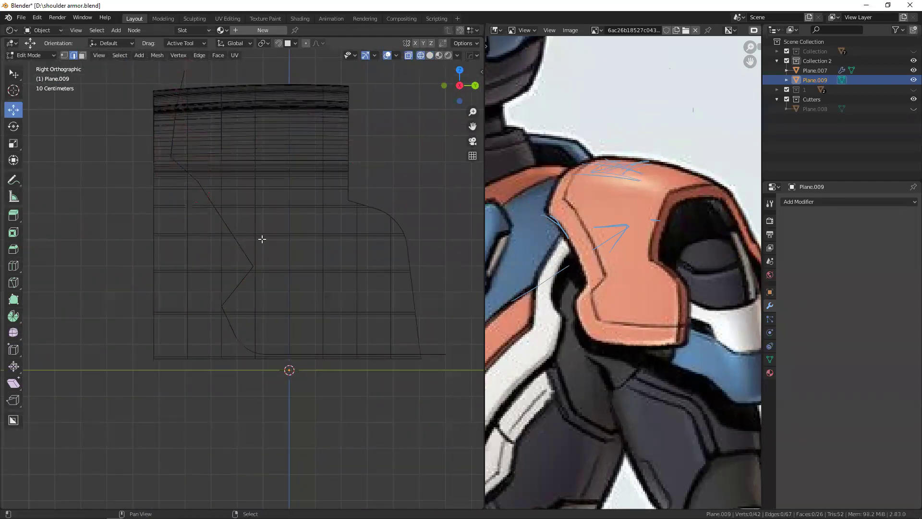
key(alt+z)
scroll(269, 226, up, 4)
- Add another edge to the selection and slide it in right view
middle_drag(276, 217, 159, 266)
shift+click(156, 269)
key(KP_3)
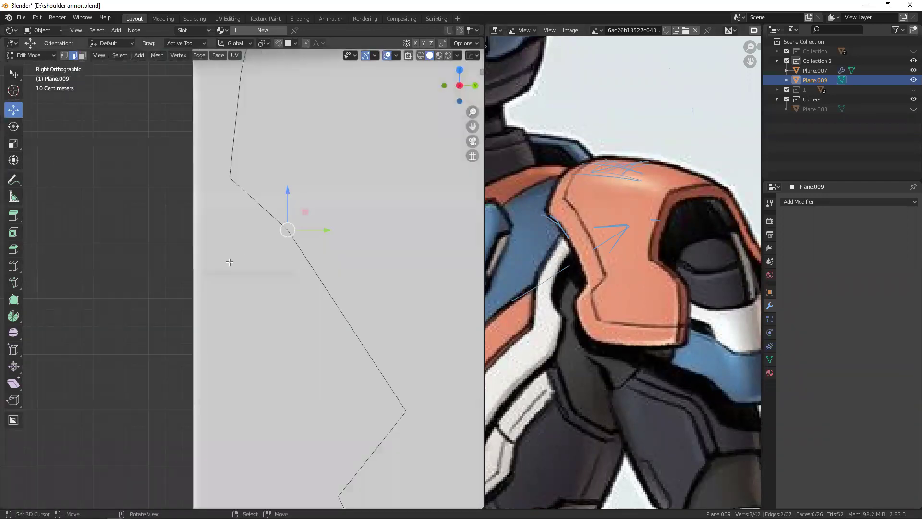
key(g)
click(290, 213)
middle_drag(290, 213, 313, 199)
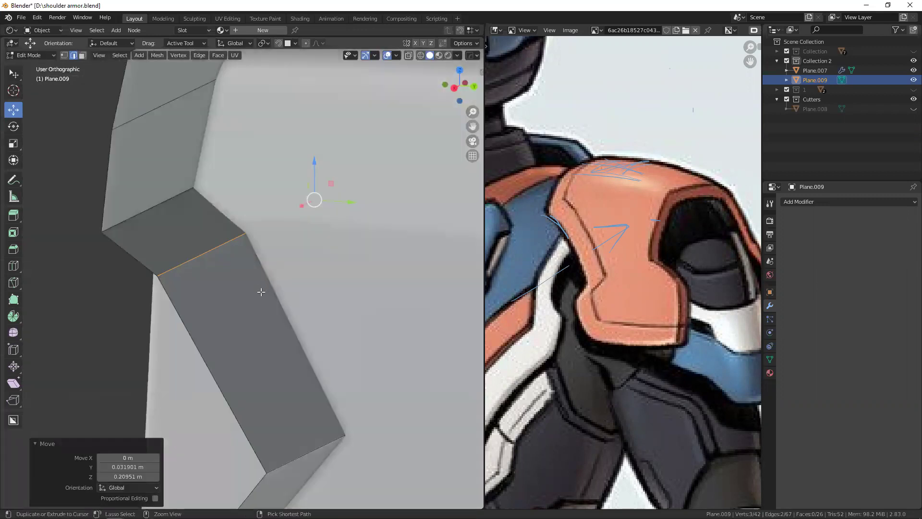
- Apply a rounded multi-segment bevel to the selected edges
key(ctrl+b)
scroll(252, 310, up, 5)
click(250, 309)
middle_drag(251, 310, 270, 253)
key(alt+a)
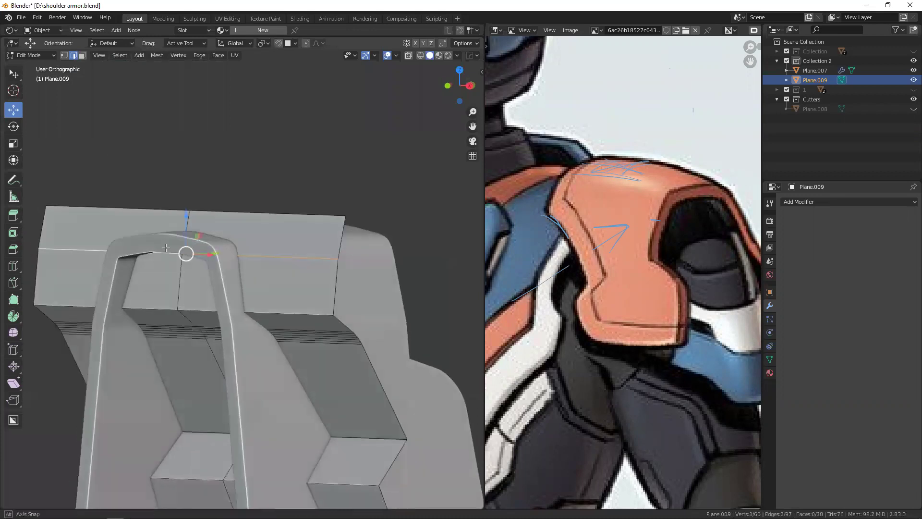
middle_drag(109, 240, 183, 224)
- Slide the edge loop along the surface and bevel the top edge with a 0.854 m offset
key(g)
key(g)
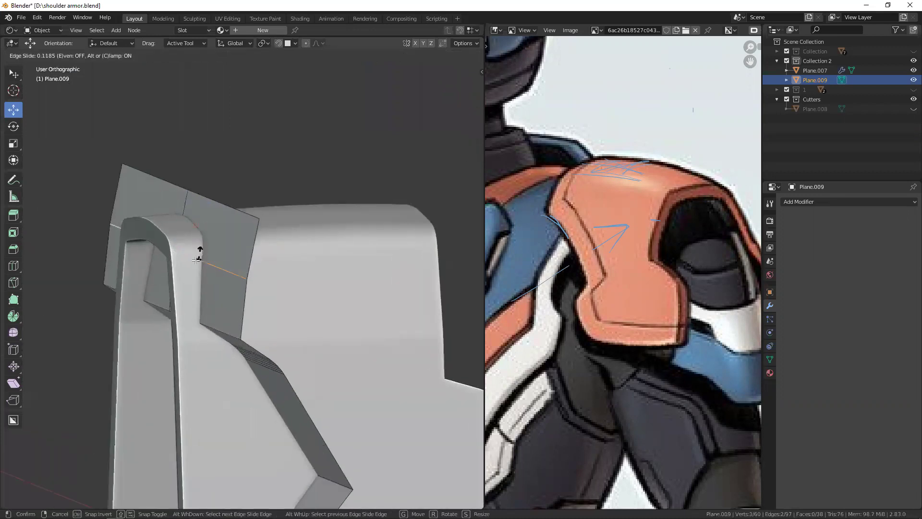
click(205, 229)
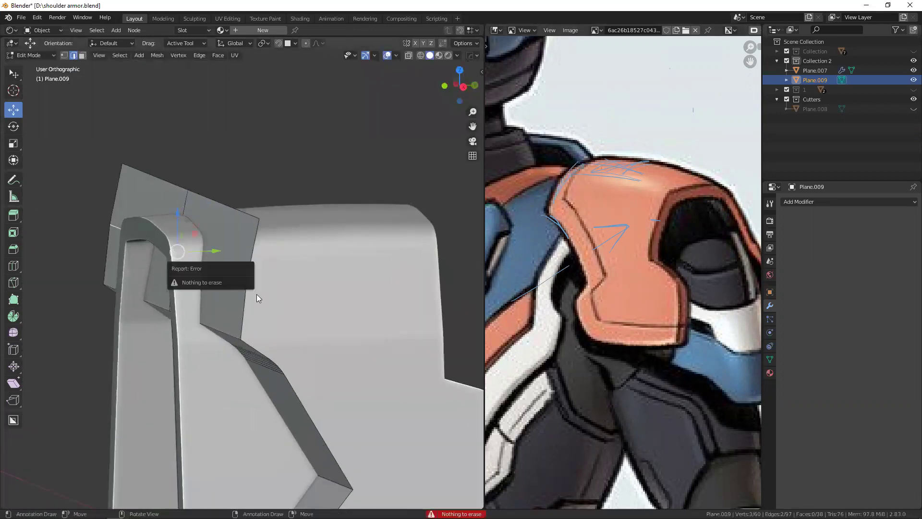
mouse_move(257, 293)
middle_down()
mouse_move(276, 286)
mouse_move(38, 361)
middle_up()
key(ctrl+b)
click(290, 292)
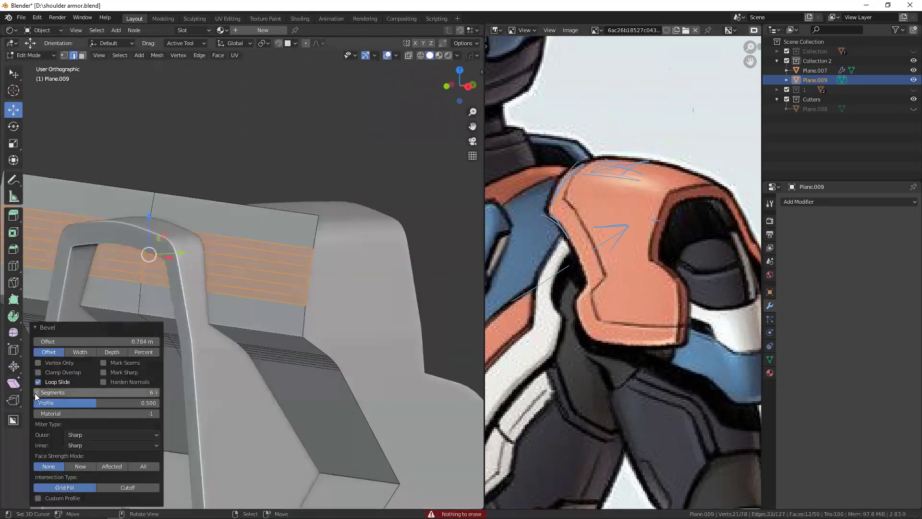
drag(122, 342, 127, 343)
key(alt+a)
- Select the whole cutter mesh in right view with see-through display
middle_drag(202, 312, 260, 286)
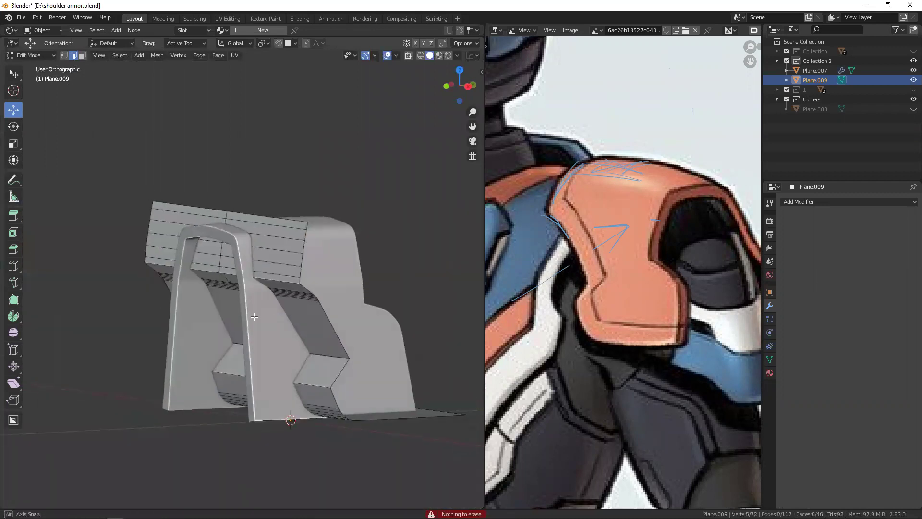
key(KP_3)
key(shift+z)
key(a)
mouse_move(319, 257)
shift+middle_down()
mouse_move(262, 259)
mouse_move(305, 237)
shift+middle_up()
key(shift+z)
- Extrude the cutter in place and thicken it along normals with Alt+S
key(e)
right_click(270, 248)
scroll(270, 248, down, 4)
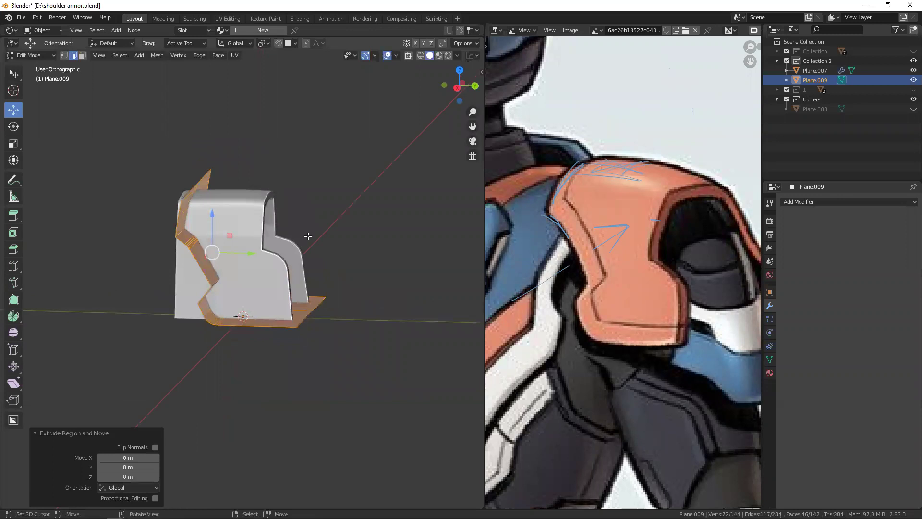
key(alt+s)
click(371, 214)
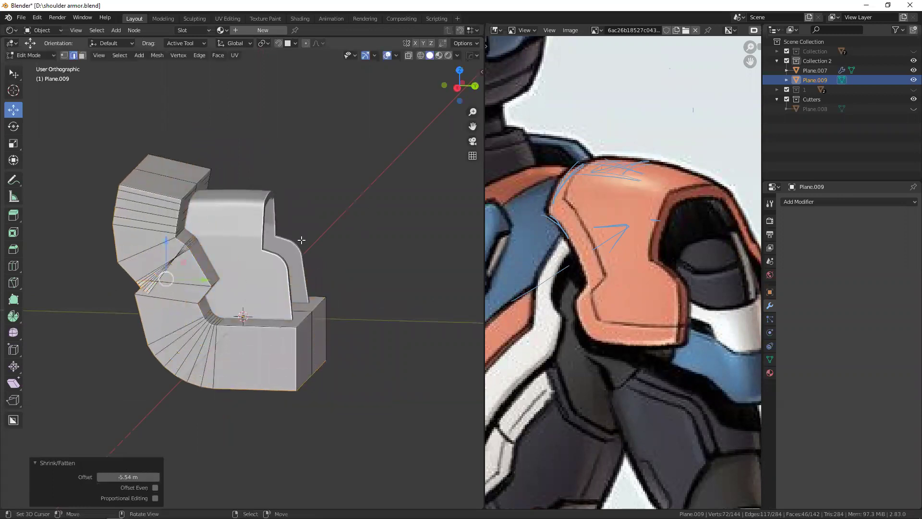
scroll(128, 301, up, 3)
mouse_move(128, 301)
middle_down()
mouse_move(168, 267)
mouse_move(160, 190)
middle_up()
scroll(168, 267, up, 2)
key(KP_3)
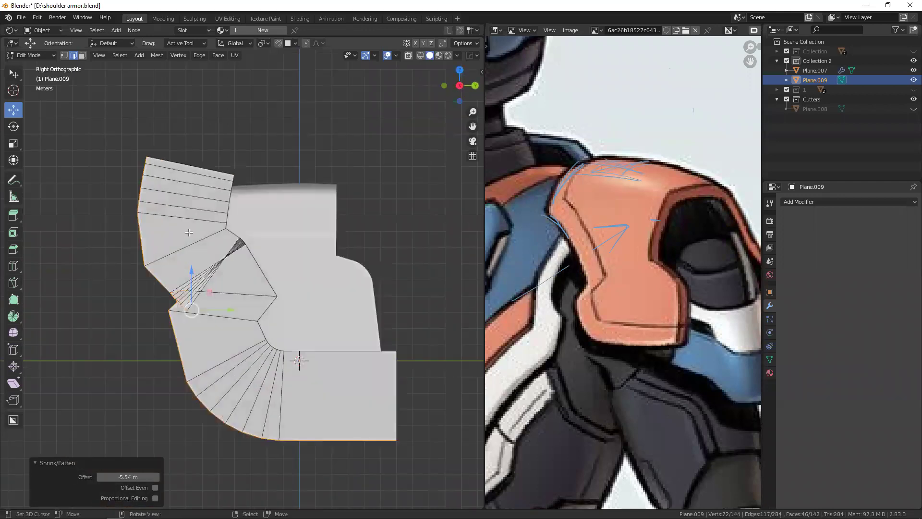
shift+middle_drag(216, 225, 222, 257)
- Boolean-difference the thickened cutter out of the armor plate Plane.007
key(Tab)
key(alt+z)
shift+click(254, 239)
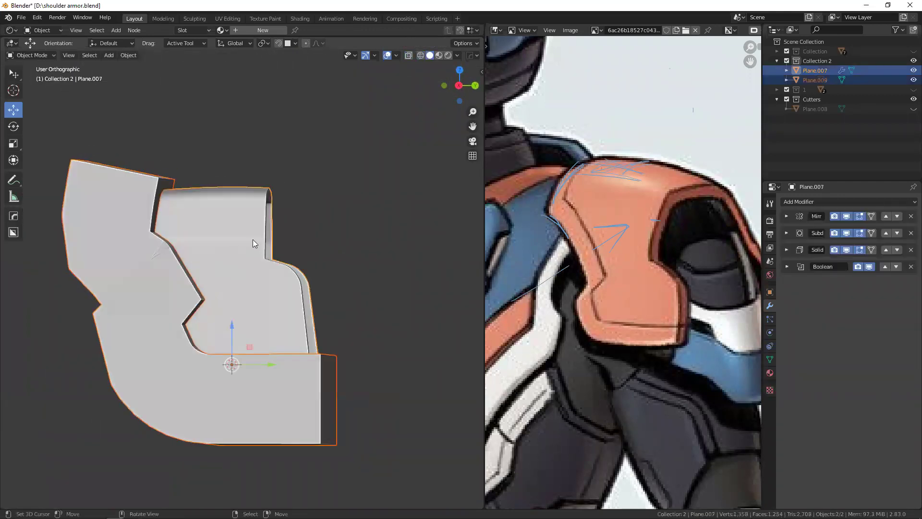
key(ctrl+shift+KP_Subtract)
mouse_move(126, 272)
middle_down()
mouse_move(264, 292)
mouse_move(297, 283)
mouse_move(215, 228)
mouse_move(260, 295)
mouse_move(243, 221)
mouse_move(173, 207)
mouse_move(219, 297)
mouse_move(208, 278)
middle_up()
shift+middle_drag(178, 251, 144, 221)
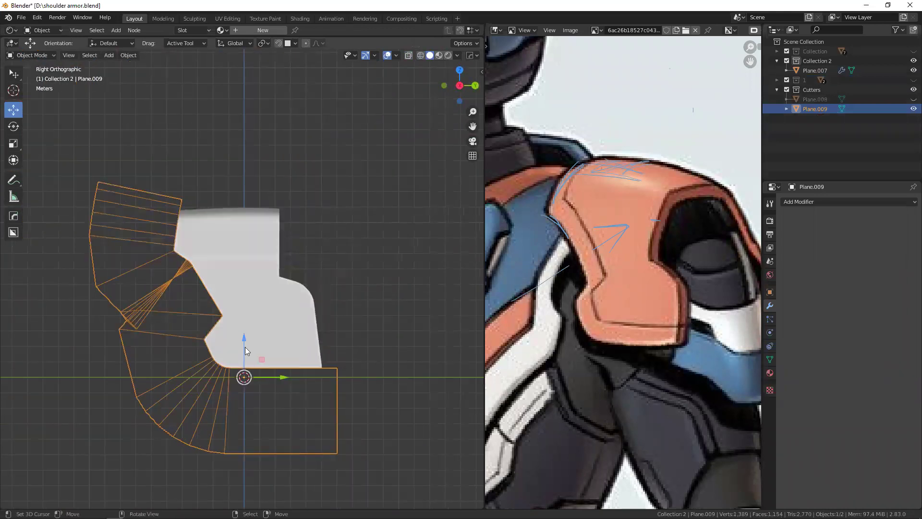
- Move the cutter 0.528 m along Y and erase the sketch strokes on the reference image
key(g)
key(y)
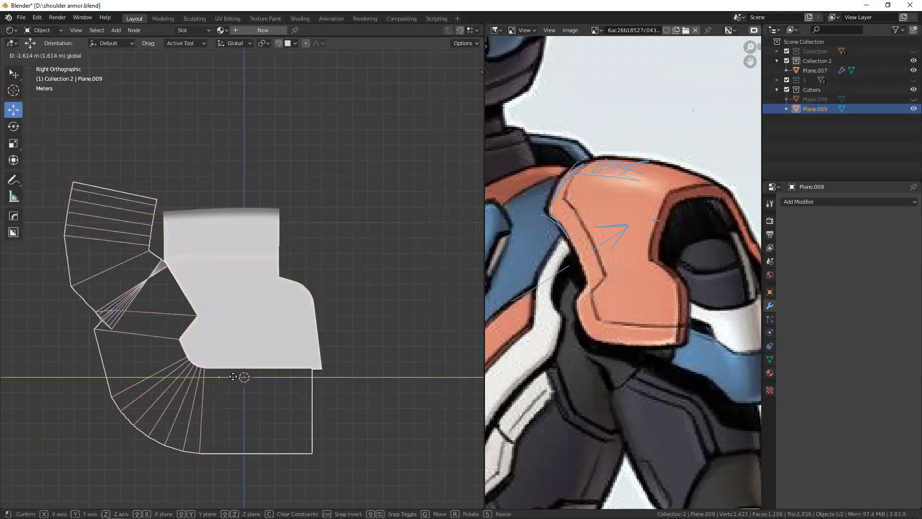
click(276, 377)
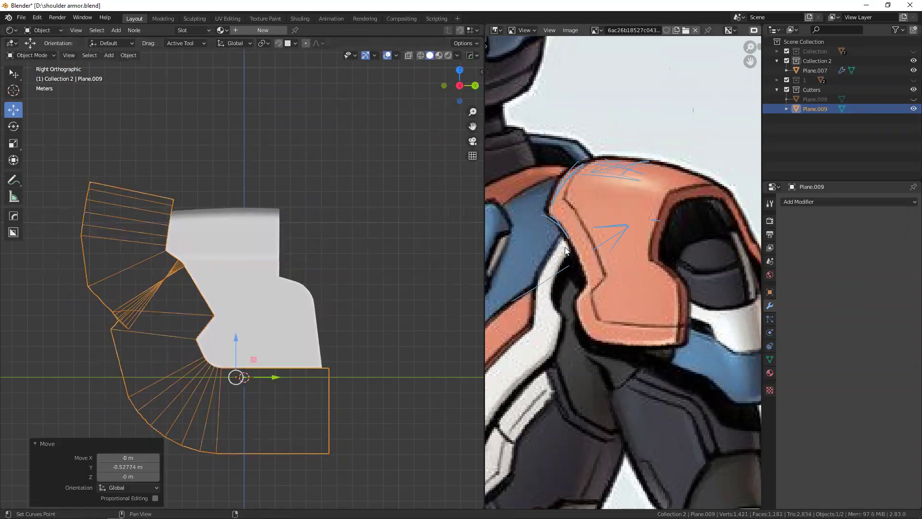
drag(651, 261, 576, 268)
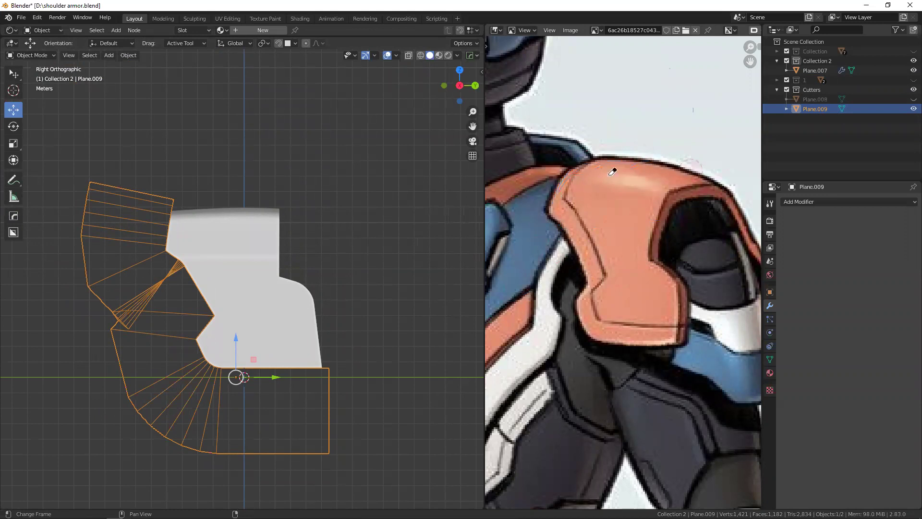
shift+middle_drag(229, 264, 175, 253)
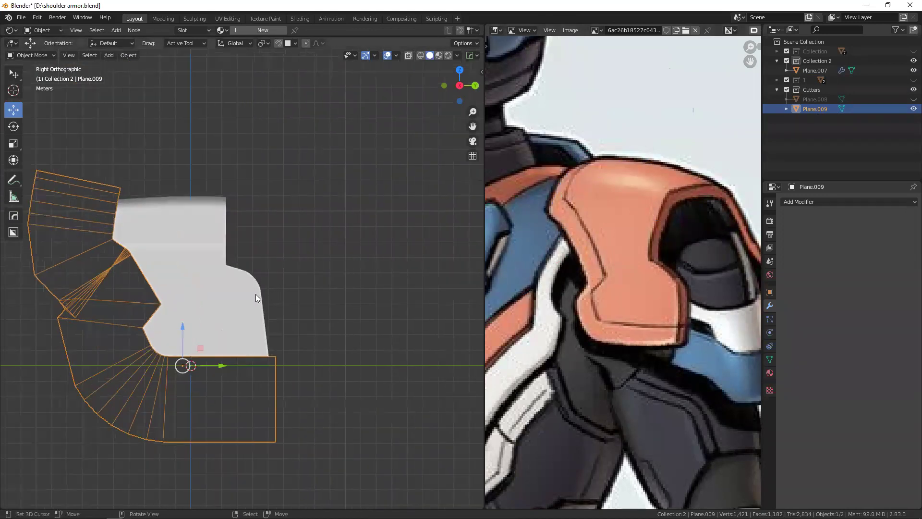
- Stretch the armor plate's right-edge vertices further right in Edit Mode
click(256, 295)
key(Tab)
key(alt+z)
ctrl+right_drag(248, 291, 308, 269)
drag(310, 234, 330, 234)
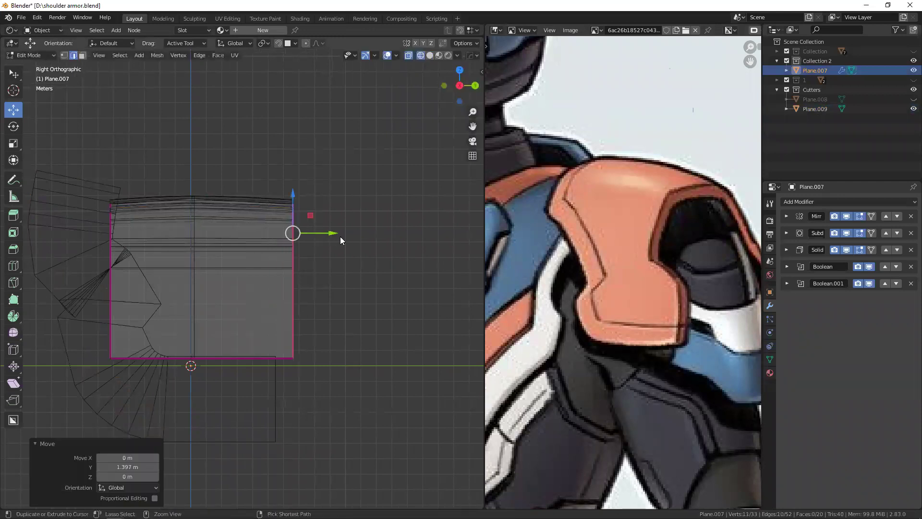
- Unhide the second cutter Plane.008 and slide it right along Y
key(Tab)
click(913, 99)
key(alt+z)
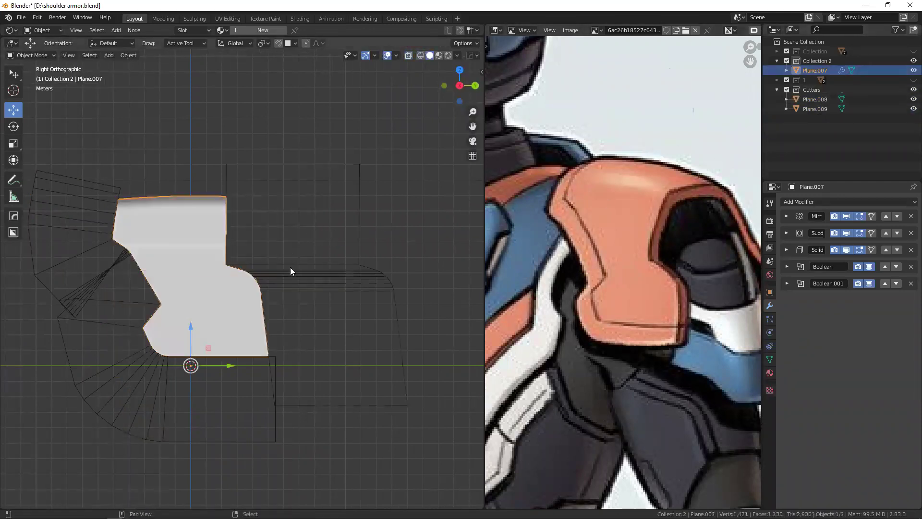
click(290, 267)
key(alt+z)
drag(238, 363, 256, 356)
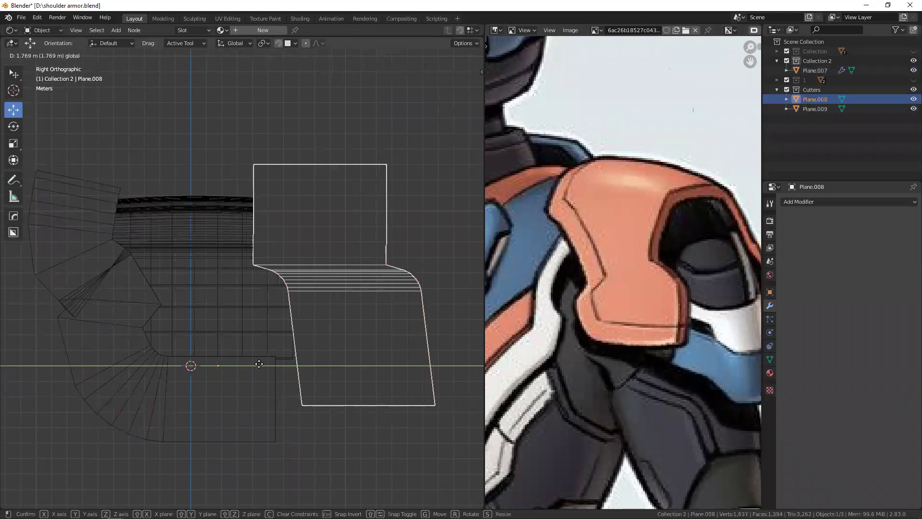
- Extend the right end face of cutter Plane.009 further right
click(271, 377)
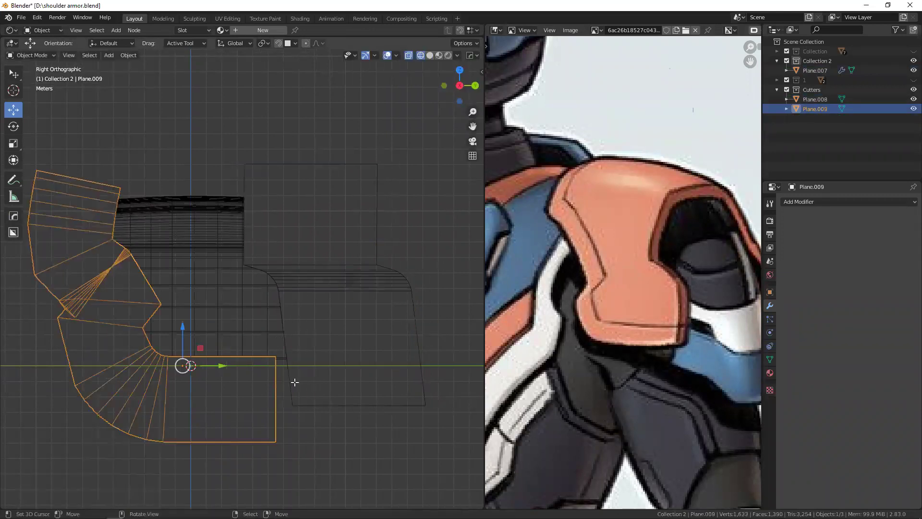
key(Tab)
click(278, 398)
key(c)
right_click(286, 405)
drag(313, 399, 356, 398)
key(Tab)
- Inspect the armor plate's vertices in Edit Mode from side and angled views
click(203, 207)
key(Tab)
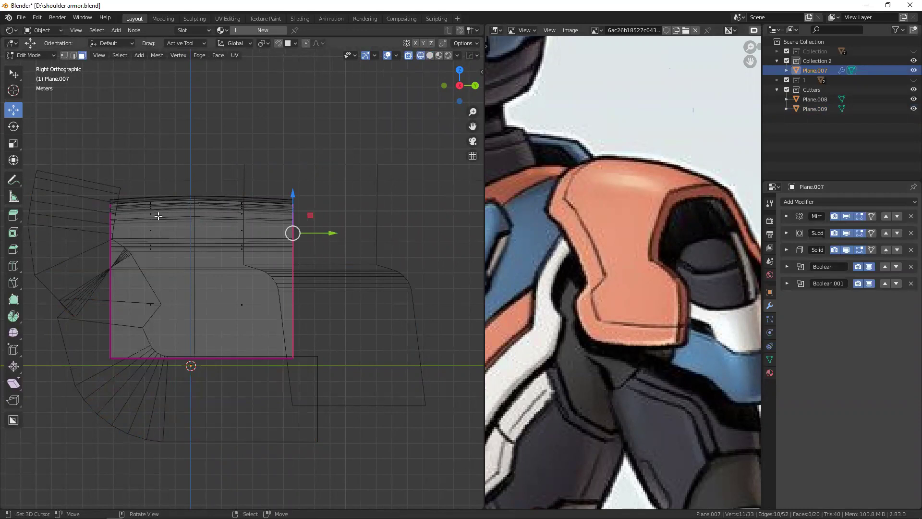
middle_drag(158, 216, 245, 391)
key(a)
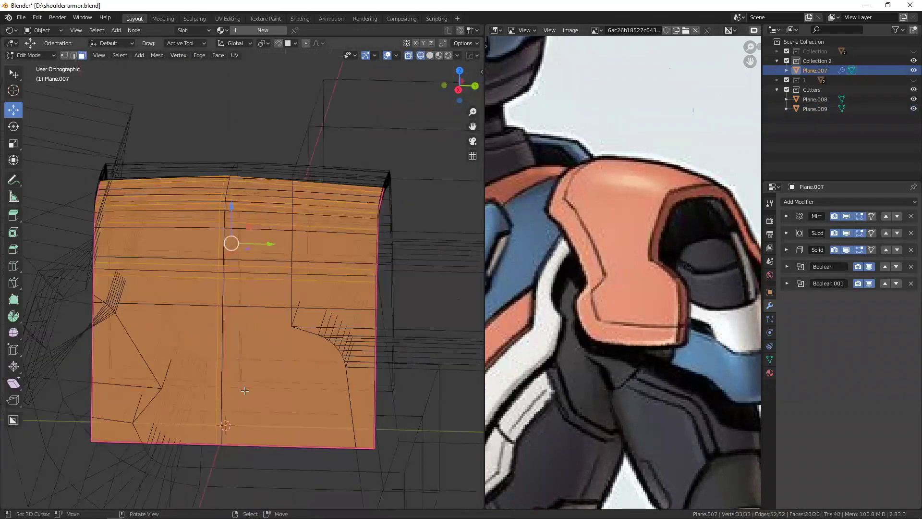
scroll(244, 391, down, 5)
middle_drag(244, 391, 273, 210)
scroll(273, 210, up, 5)
key(KP_3)
scroll(259, 192, up, 4)
click(254, 162)
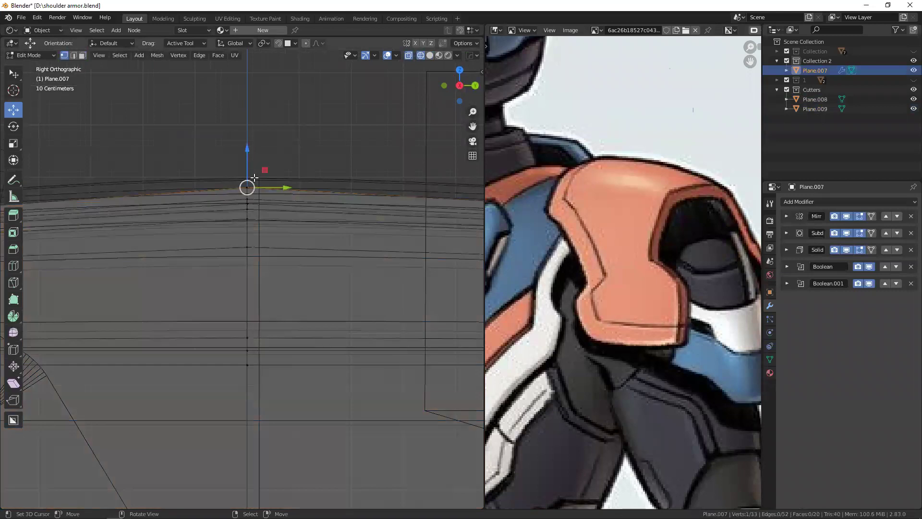
scroll(343, 169, down, 4)
mouse_move(330, 247)
middle_down()
mouse_move(245, 262)
mouse_move(303, 229)
mouse_move(313, 212)
mouse_move(367, 196)
mouse_move(282, 206)
mouse_move(251, 169)
mouse_move(258, 154)
middle_up()
key(a)
scroll(280, 206, up, 5)
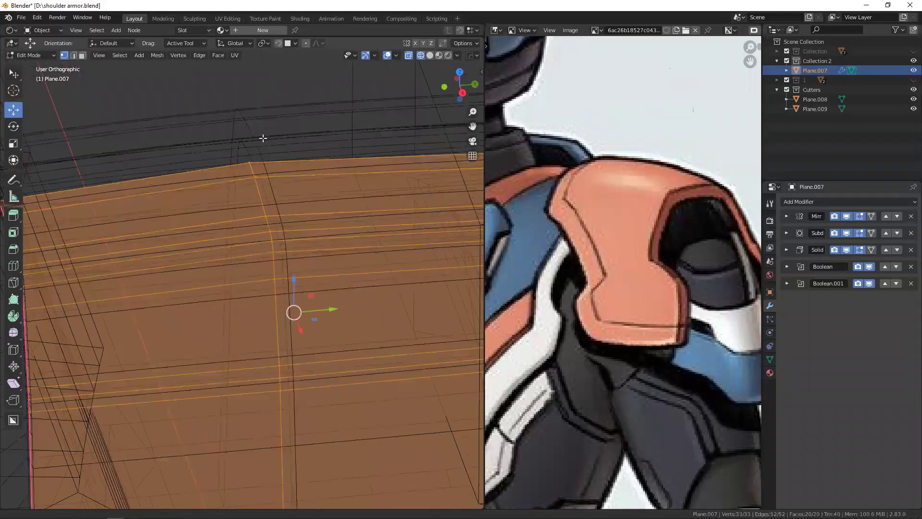
- Nudge two top-edge vertices slightly down, return to Object Mode, and select Plane.008
click(253, 159)
key(g)
click(252, 136)
middle_drag(283, 211, 294, 194)
key(alt+a)
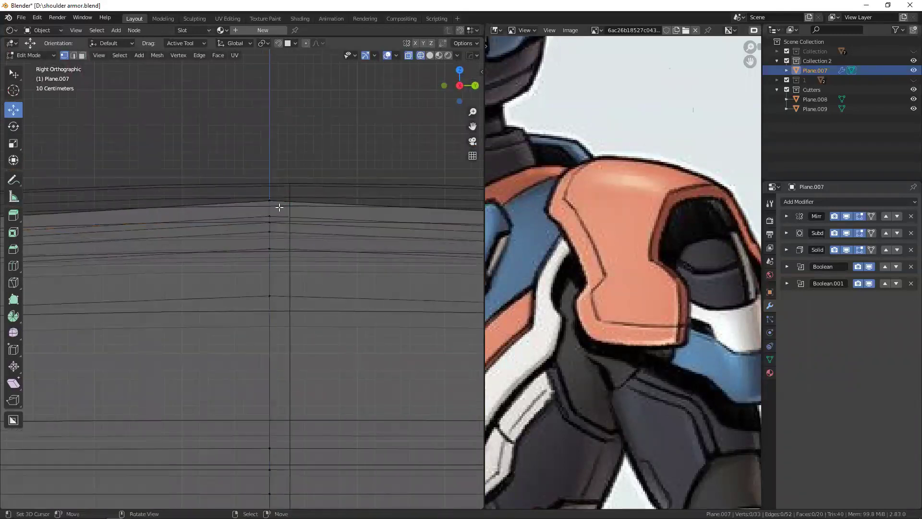
scroll(336, 285, down, 4)
key(Tab)
mouse_move(319, 236)
middle_down()
mouse_move(257, 270)
mouse_move(330, 247)
mouse_move(344, 232)
mouse_move(343, 198)
mouse_move(356, 197)
middle_up()
click(355, 197)
- Slide Plane.008 back along Y and shift its top-left corner vertices along Y
scroll(192, 307, up, 2)
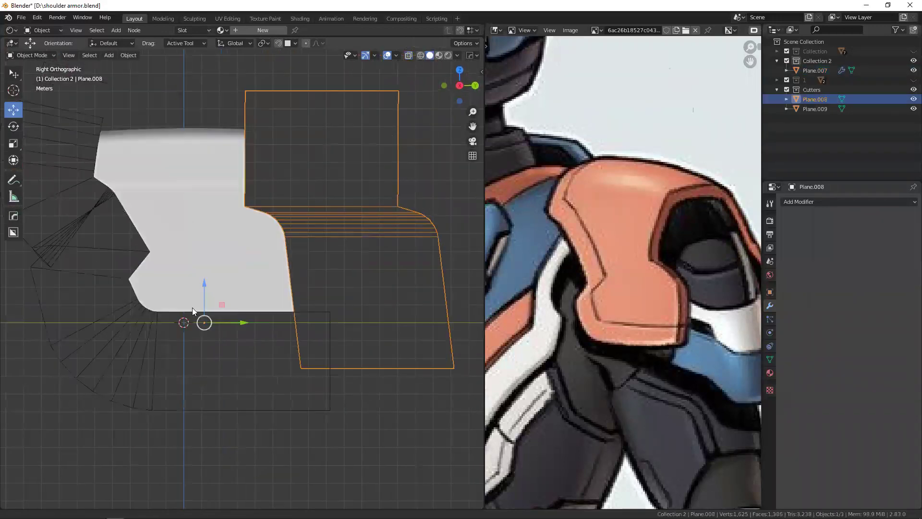
drag(240, 329, 236, 282)
shift+middle_drag(239, 217, 270, 261)
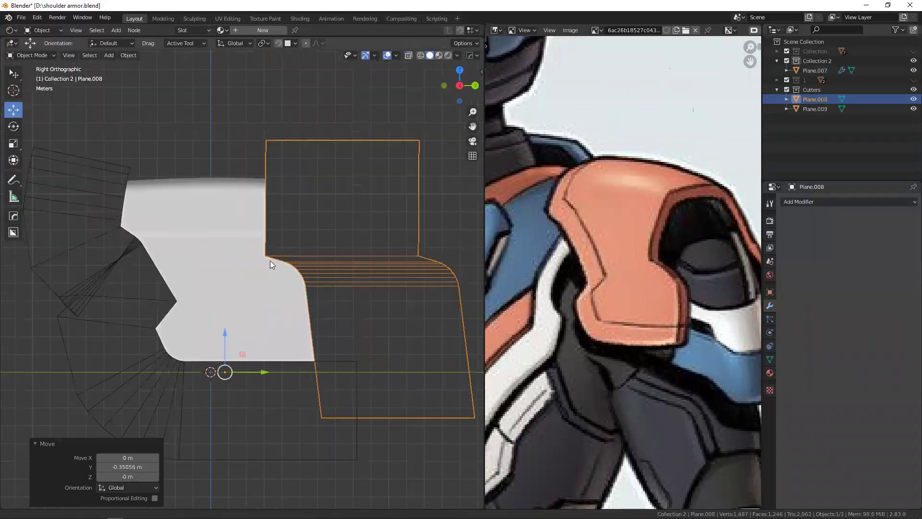
key(Tab)
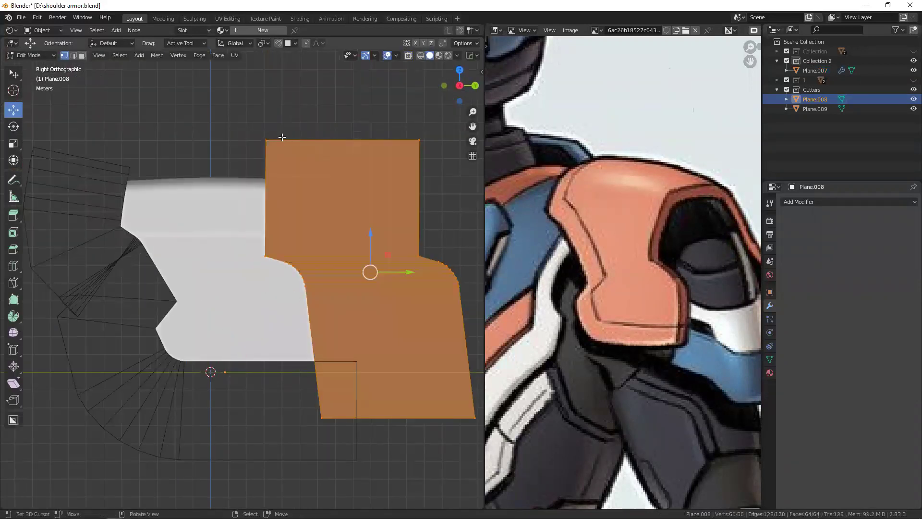
key(alt+z)
mouse_move(282, 131)
mouse_down()
mouse_move(258, 148)
mouse_move(276, 140)
mouse_up()
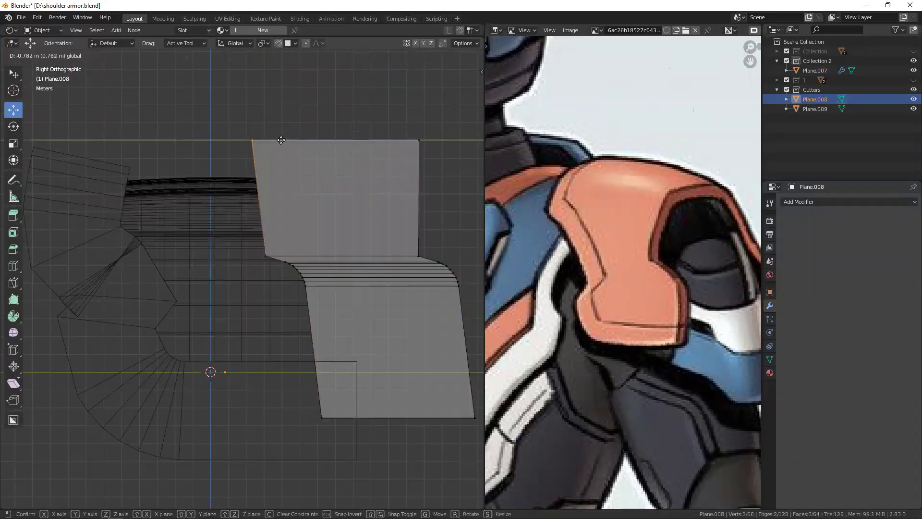
key(Tab)
key(alt+z)
- Hide the Cutters collection and inspect the cut plate from several angles
scroll(245, 222, down, 1)
middle_drag(215, 261, 230, 234)
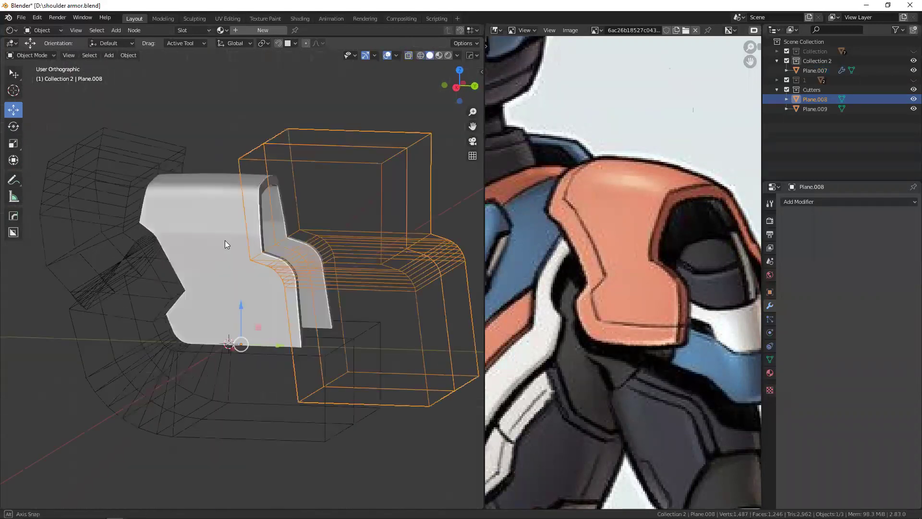
click(913, 90)
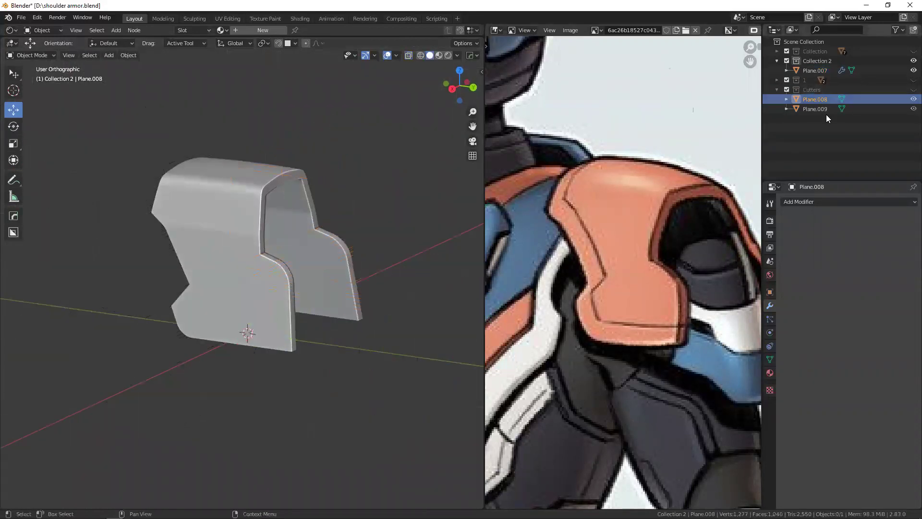
scroll(244, 258, up, 2)
mouse_move(244, 257)
middle_down()
mouse_move(253, 240)
mouse_move(243, 248)
middle_up()
scroll(254, 244, up, 2)
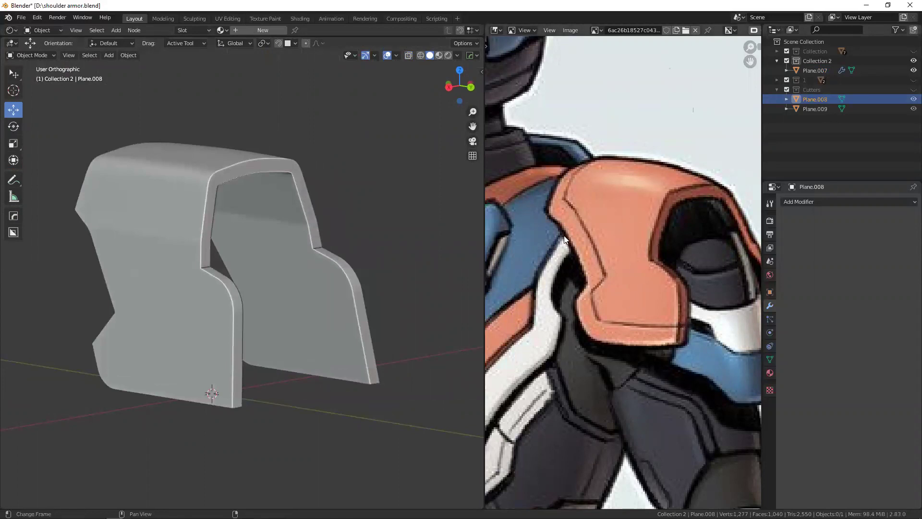
mouse_move(168, 258)
middle_down()
mouse_move(209, 248)
mouse_move(93, 207)
middle_up()
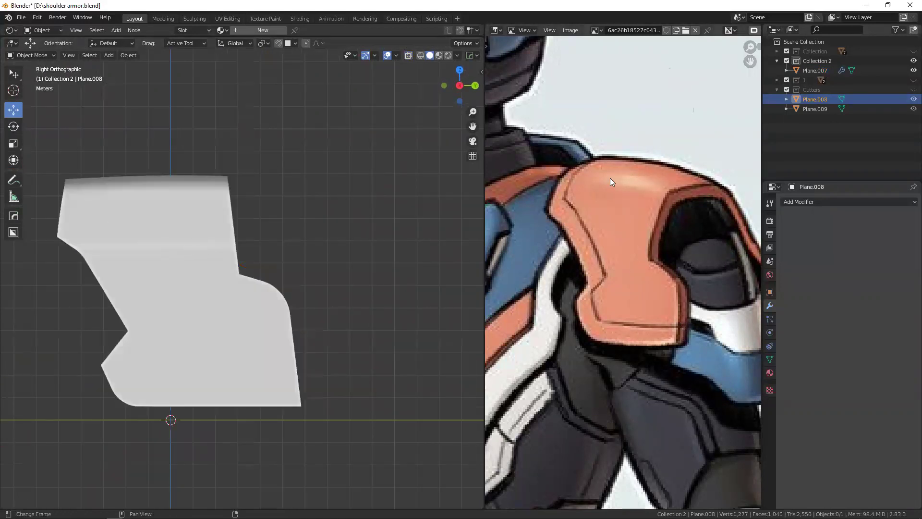
shift+middle_drag(141, 272, 184, 292)
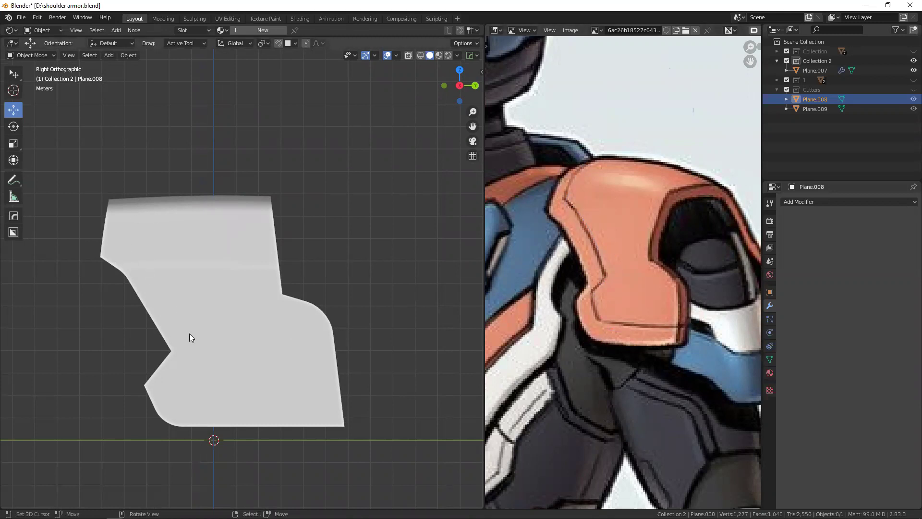
mouse_move(294, 360)
middle_down()
mouse_move(230, 338)
mouse_move(214, 154)
middle_up()
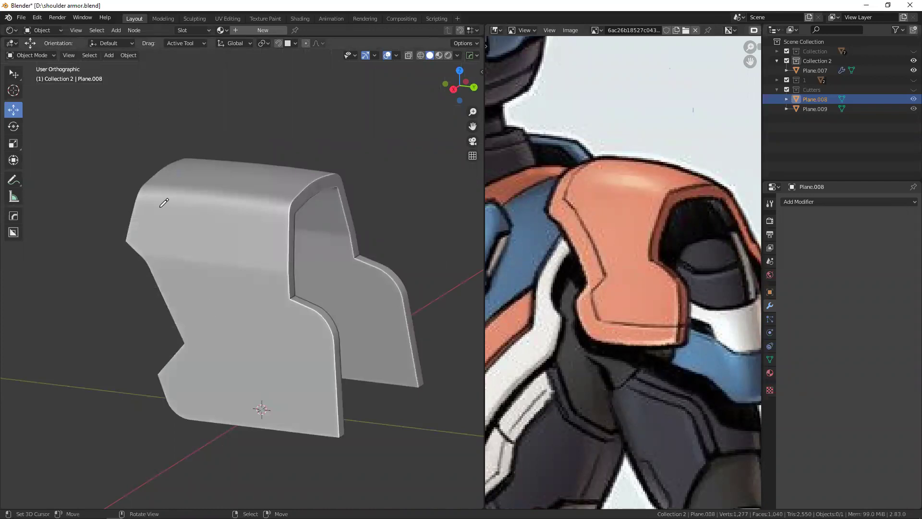
mouse_move(328, 405)
middle_down()
mouse_move(210, 319)
mouse_move(126, 153)
middle_up()
mouse_move(150, 208)
middle_down()
mouse_move(203, 207)
mouse_move(199, 260)
middle_up()
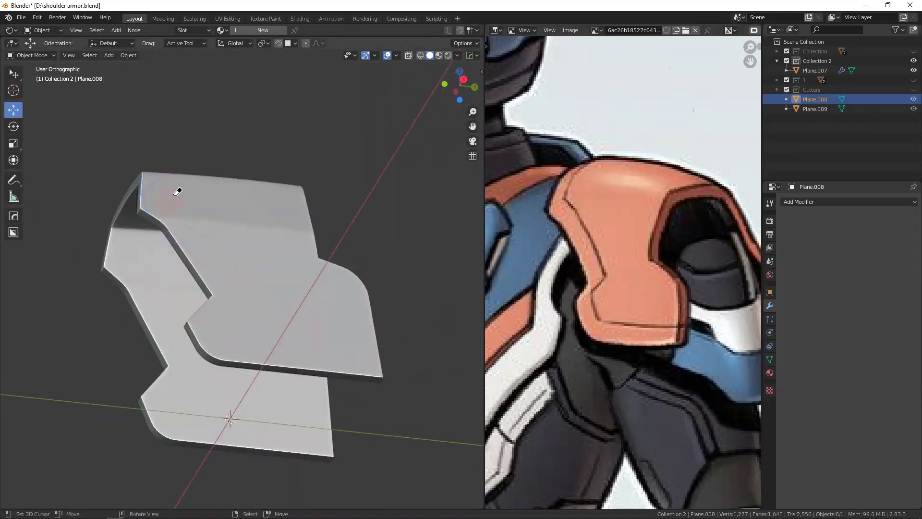
mouse_move(269, 269)
middle_down()
mouse_move(146, 255)
mouse_move(203, 253)
middle_up()
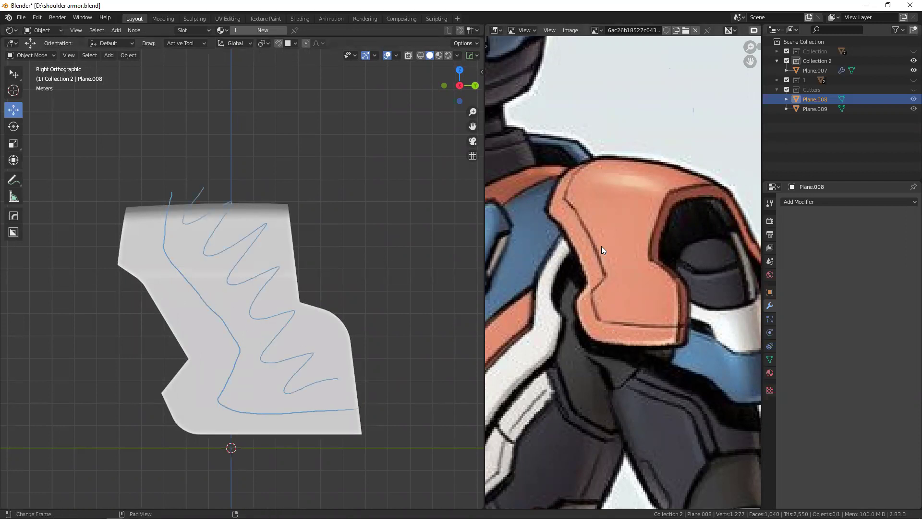
- Erase the zigzag annotation strokes over the plate's side view
drag(173, 273, 188, 276)
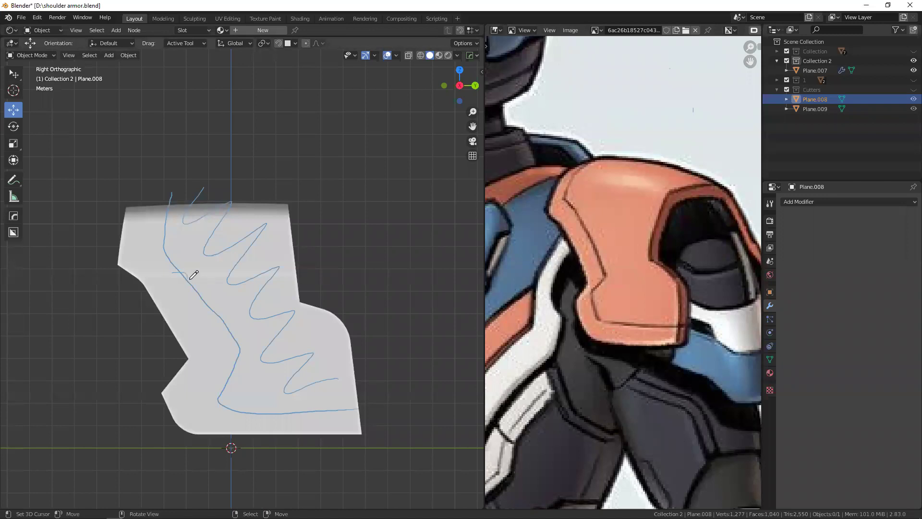
scroll(301, 188, down, 5)
right_drag(312, 273, 268, 237)
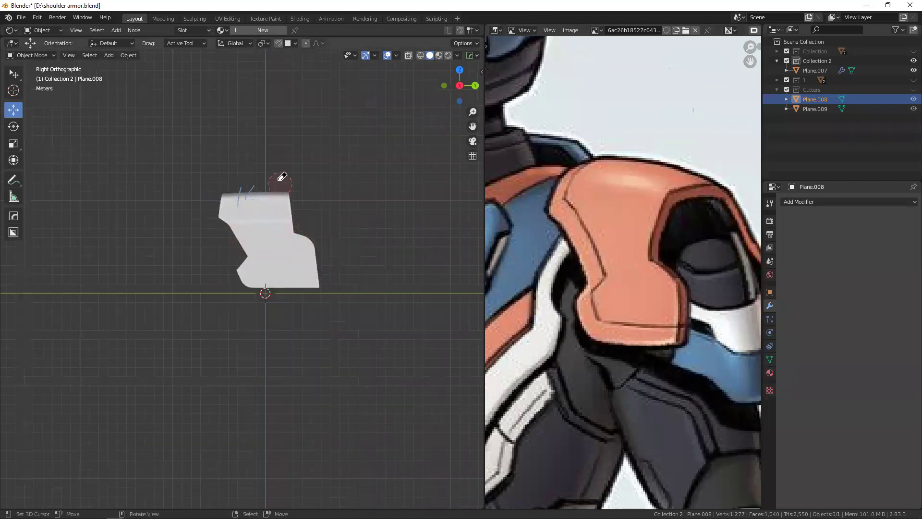
scroll(284, 207, up, 5)
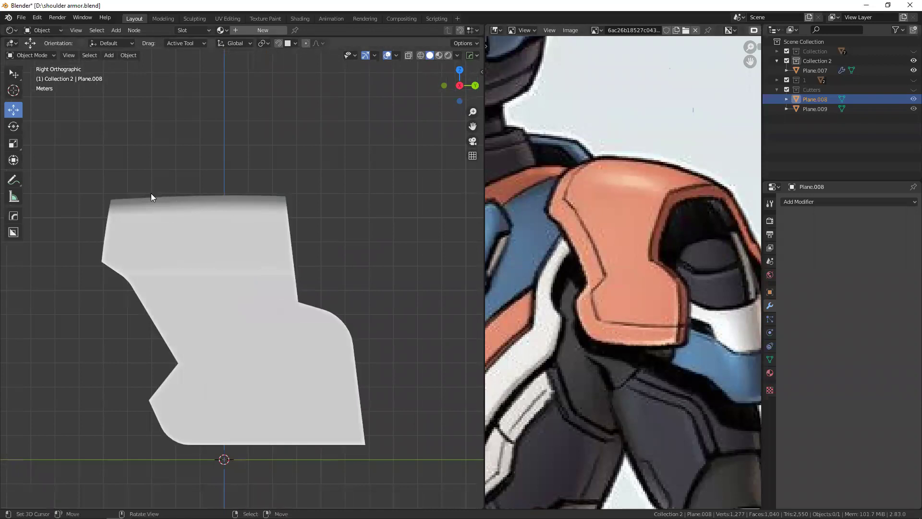
mouse_move(200, 213)
middle_down()
mouse_move(179, 232)
mouse_move(187, 214)
mouse_move(236, 254)
mouse_move(190, 205)
middle_up()
- Bring up the Shift+A Add menu
key(shift+a)
key(Escape)
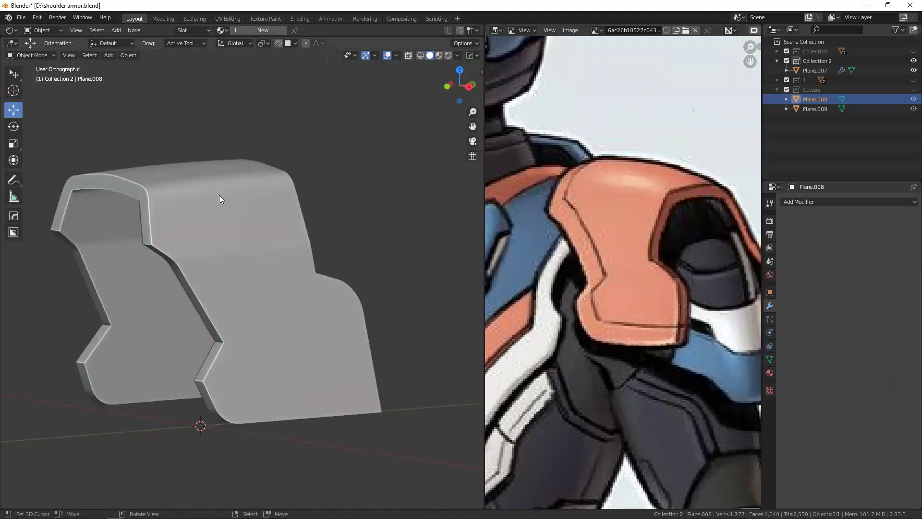
key(shift+a)
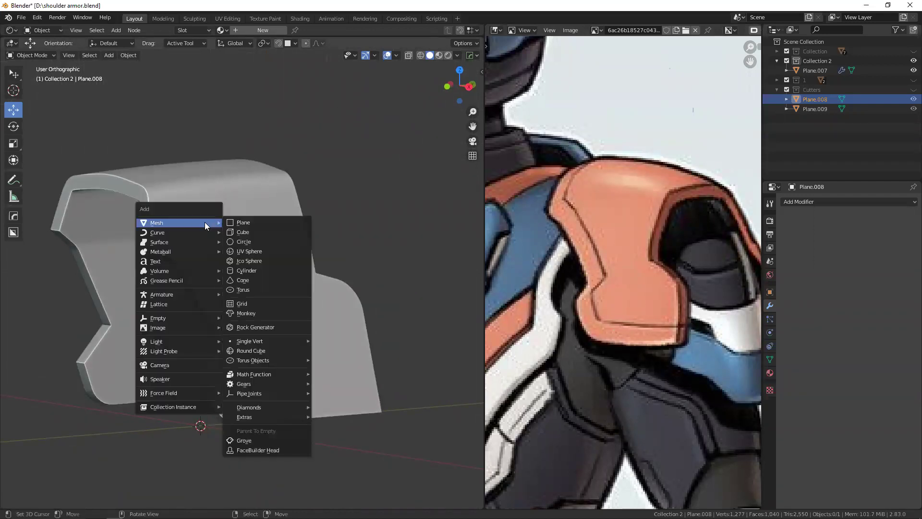
- Add a trial plane, delete it, and return to the side view in solid shading
click(257, 223)
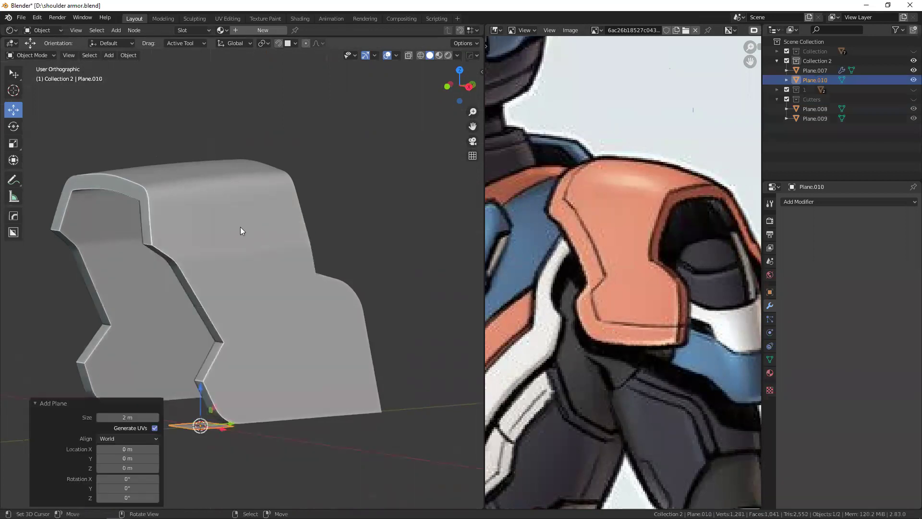
key(KP_3)
key(shift+z)
key(x)
click(242, 265)
key(shift+z)
mouse_move(238, 253)
middle_down()
mouse_move(227, 250)
mouse_move(253, 255)
mouse_move(205, 245)
middle_up()
key(KP_3)
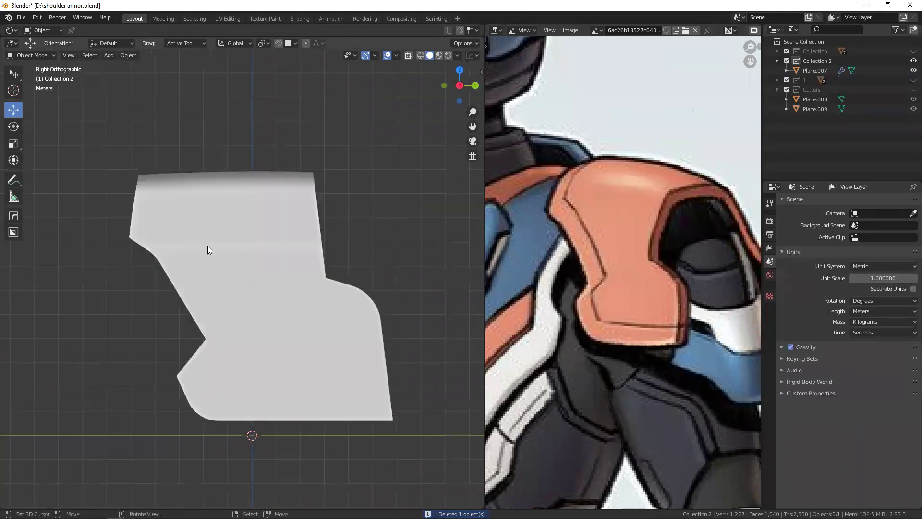
- Add a new plane and merge its vertices at center into a single vertex
key(shift+a)
click(253, 240)
key(Tab)
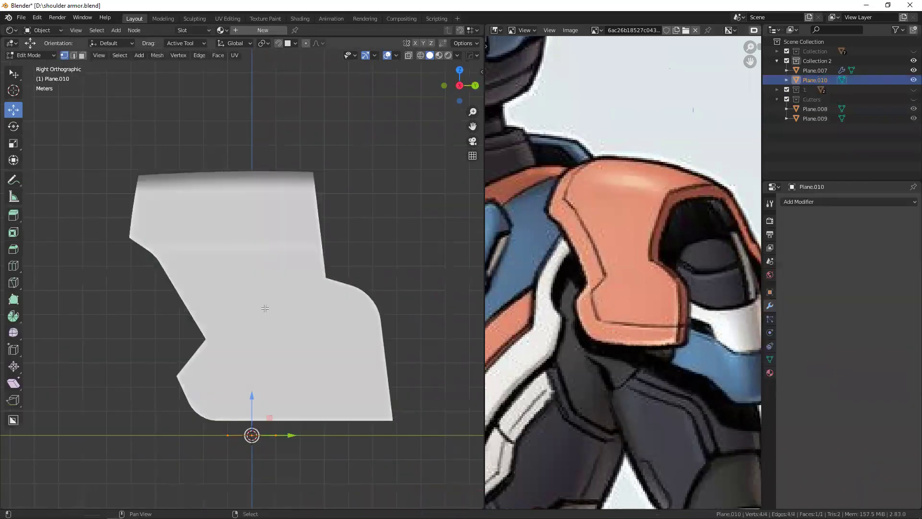
key(shift+z)
key(m)
click(219, 305)
click(294, 443)
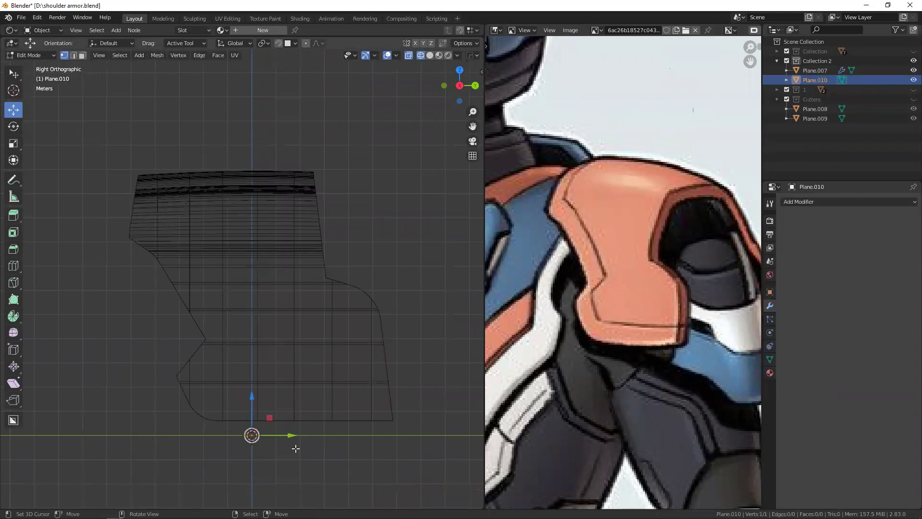
key(shift+z)
- Move the single vertex beside the plate, to Y 6.3962 m, Z 5.6016 m
key(g)
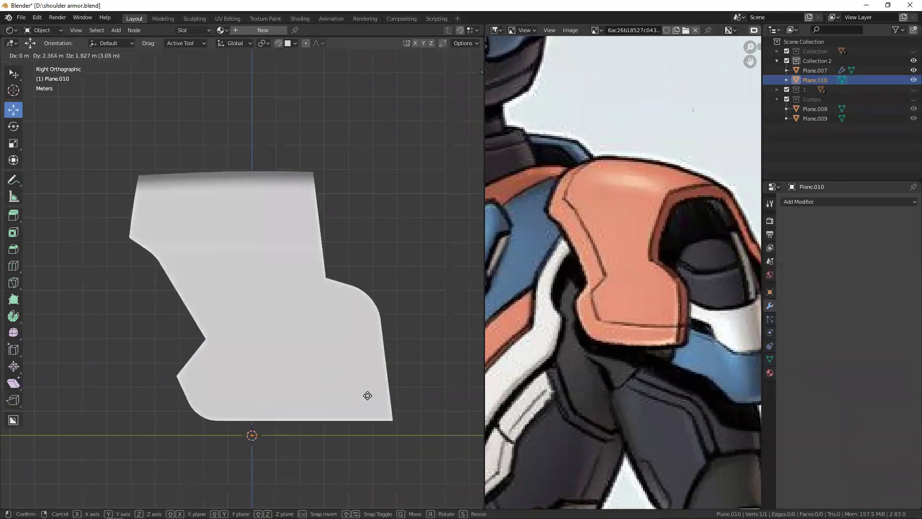
click(455, 296)
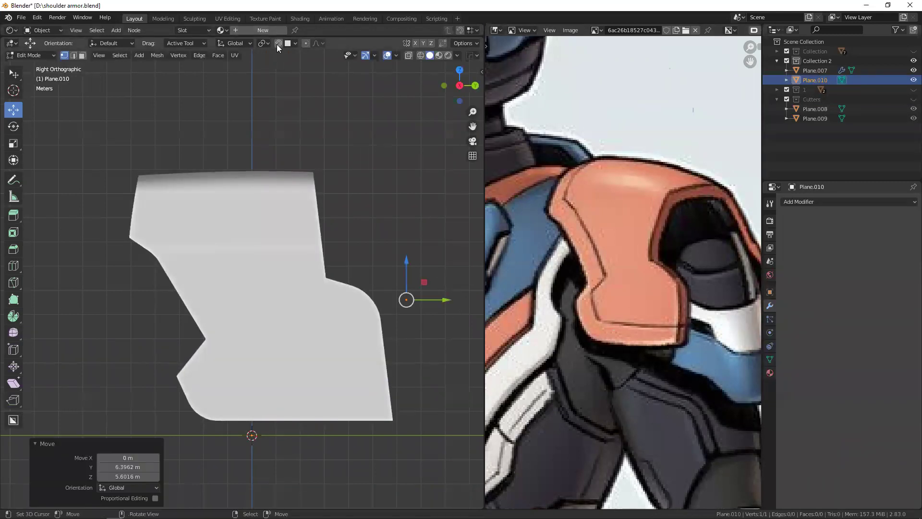
alt+middle_drag(405, 299, 402, 246)
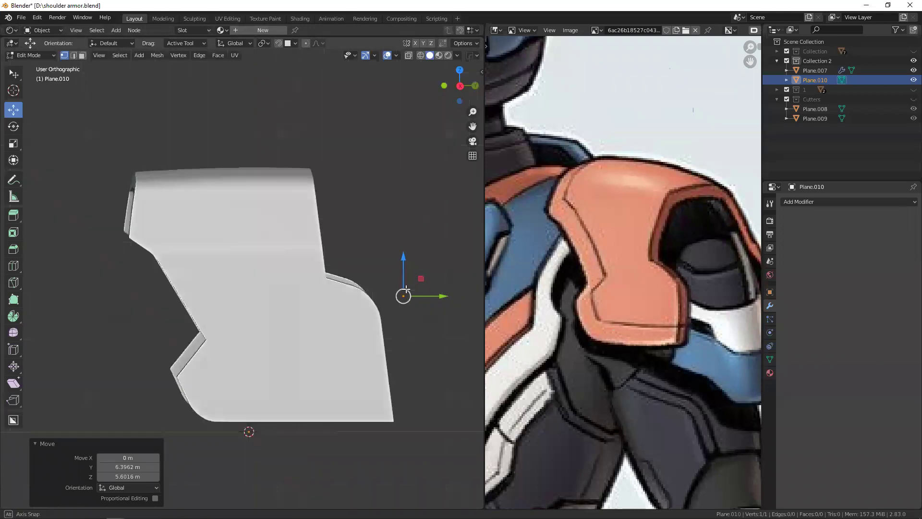
mouse_move(193, 299)
middle_down()
mouse_move(205, 212)
mouse_move(164, 212)
middle_up()
drag(184, 272, 219, 321)
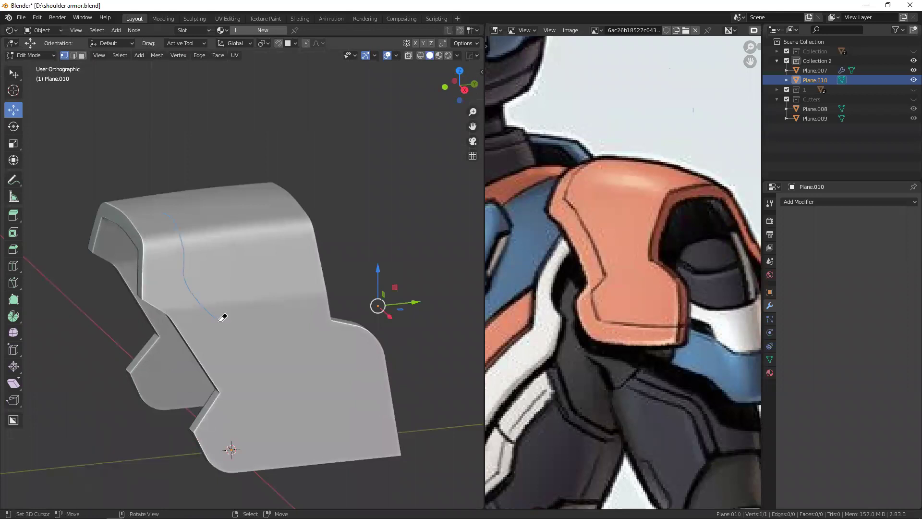
- Enable face snapping and snap the vertex onto the plate's edge
click(288, 43)
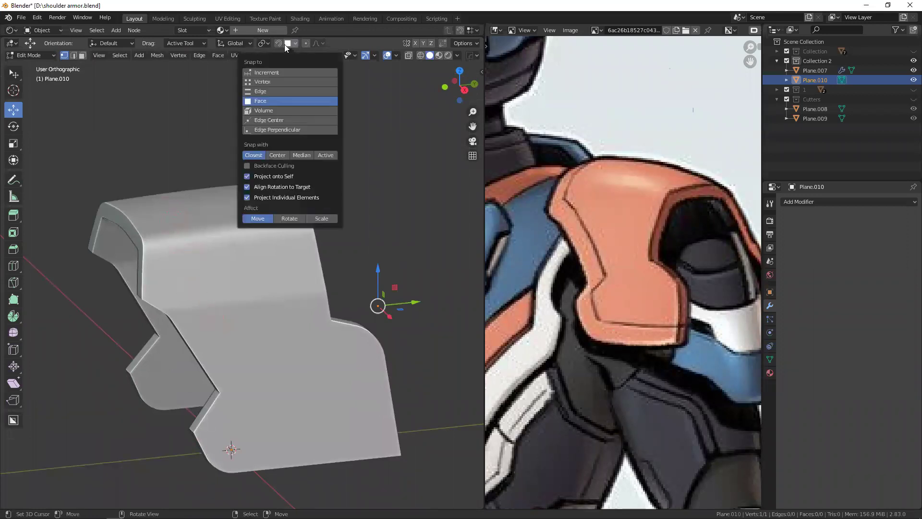
click(277, 44)
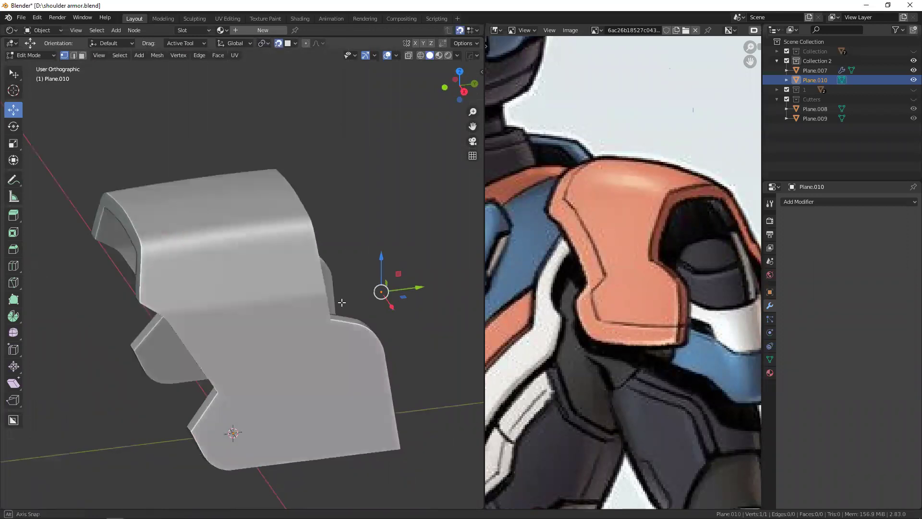
middle_drag(289, 192, 391, 222)
key(g)
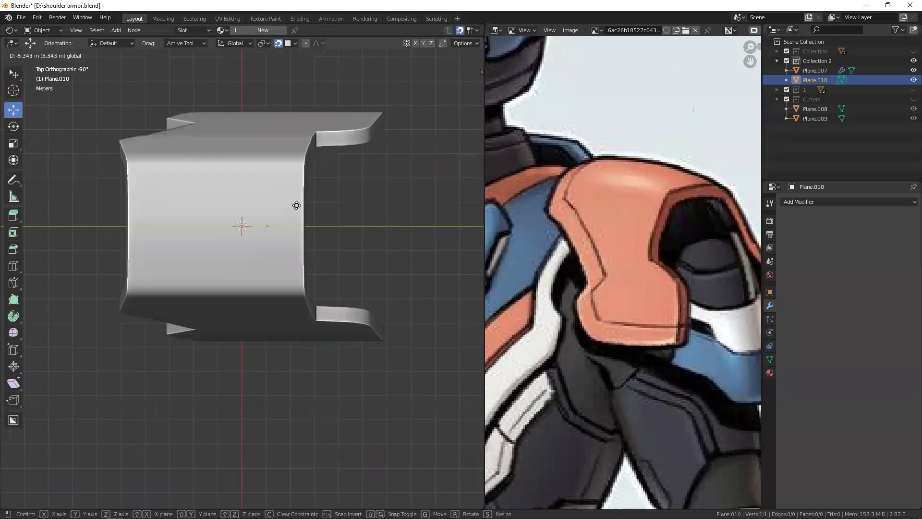
click(208, 200)
- Extrude the first two profile vertices down the plate's side
scroll(192, 240, up, 1)
scroll(192, 240, up, 1)
key(e)
click(177, 177)
key(e)
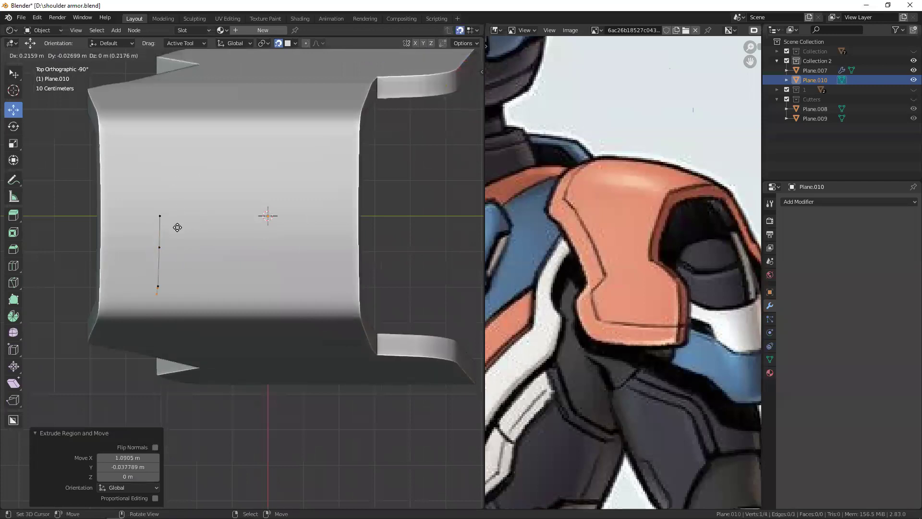
click(171, 291)
key(g)
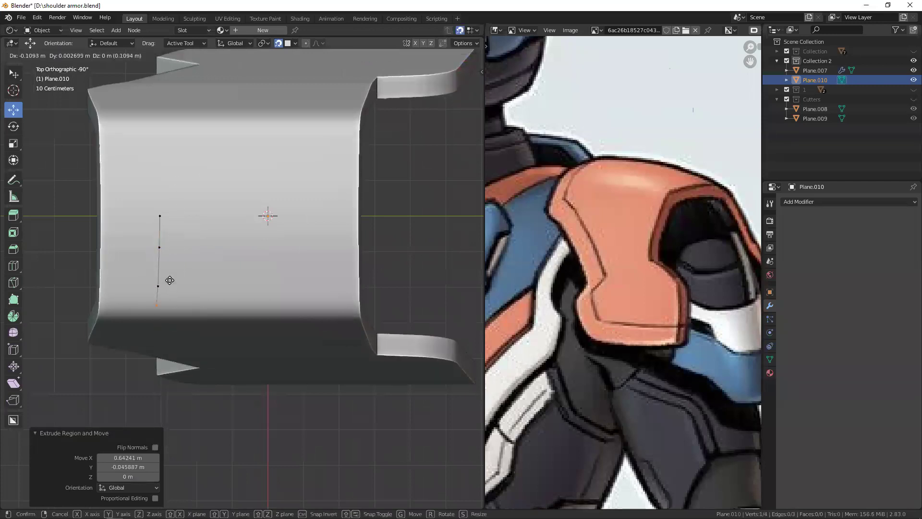
click(163, 300)
mouse_move(164, 301)
middle_down()
mouse_move(162, 222)
mouse_move(131, 216)
middle_up()
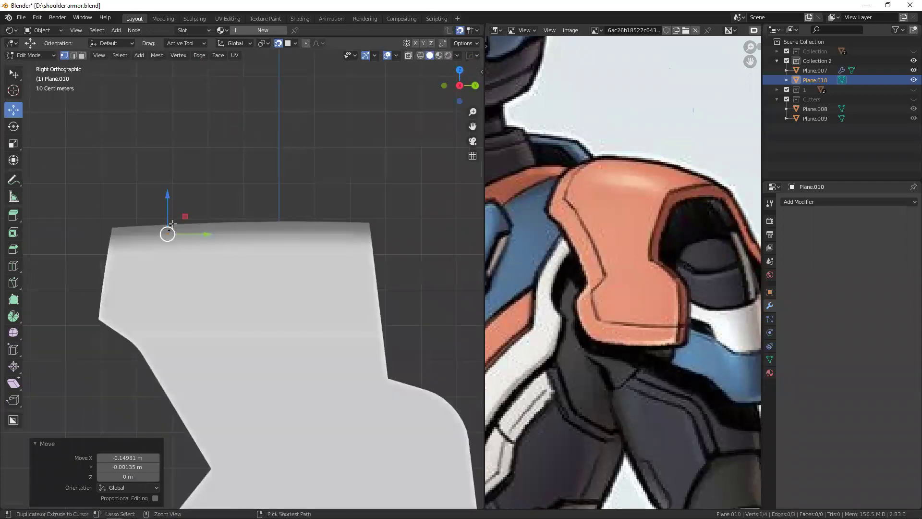
- Extrude two more outline vertices along the edge, then undo them
key(e)
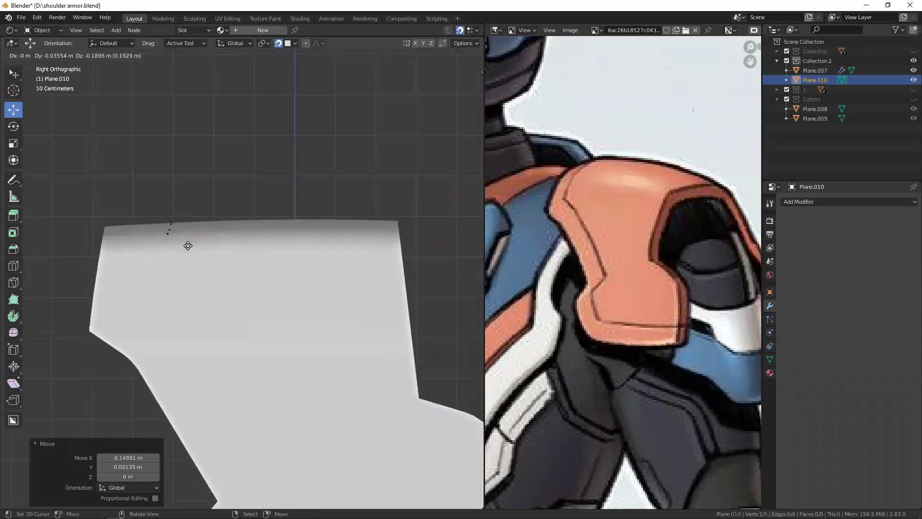
click(190, 198)
key(e)
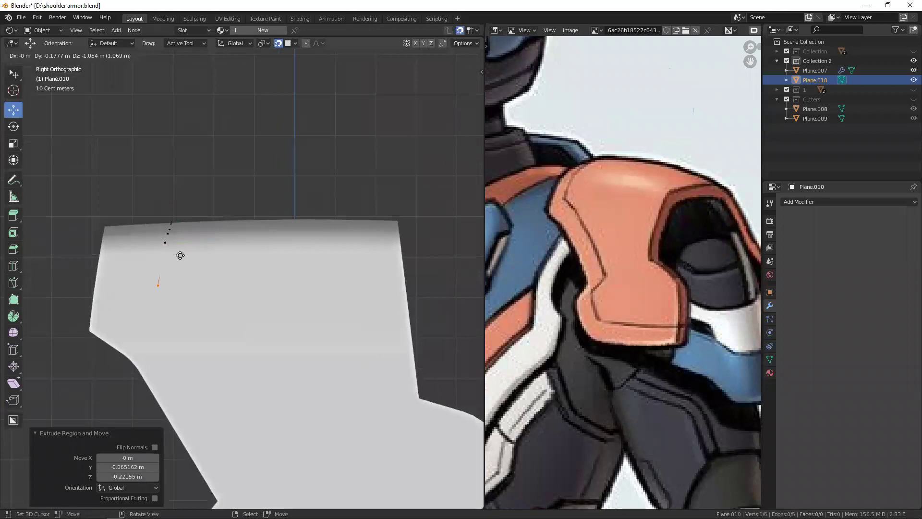
click(182, 220)
key(shift+z)
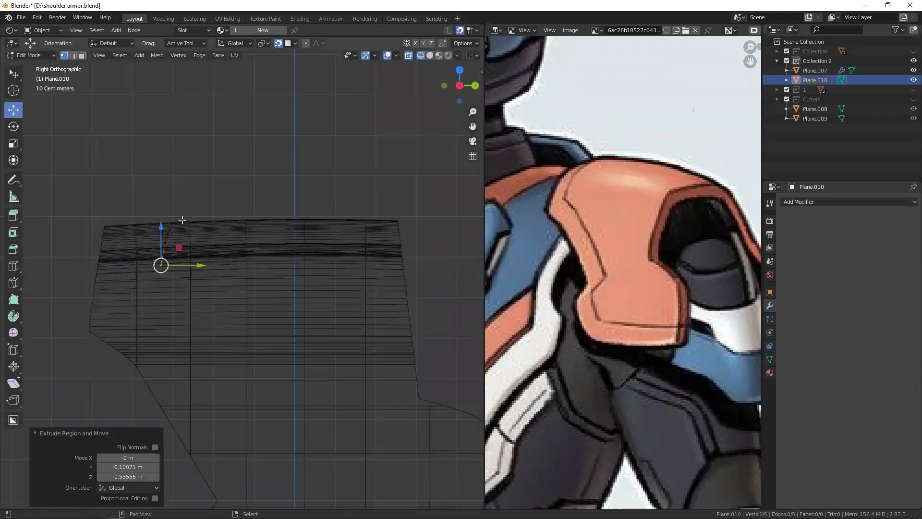
scroll(215, 214, up, 1)
scroll(209, 209, up, 1)
ctrl+click(205, 205)
key(ctrl+z)
key(ctrl+z)
key(ctrl+z)
key(ctrl+z)
- Reposition the selected vertex onto the plate's lower corner with snapping on
shift+middle_drag(244, 205, 317, 192)
key(g)
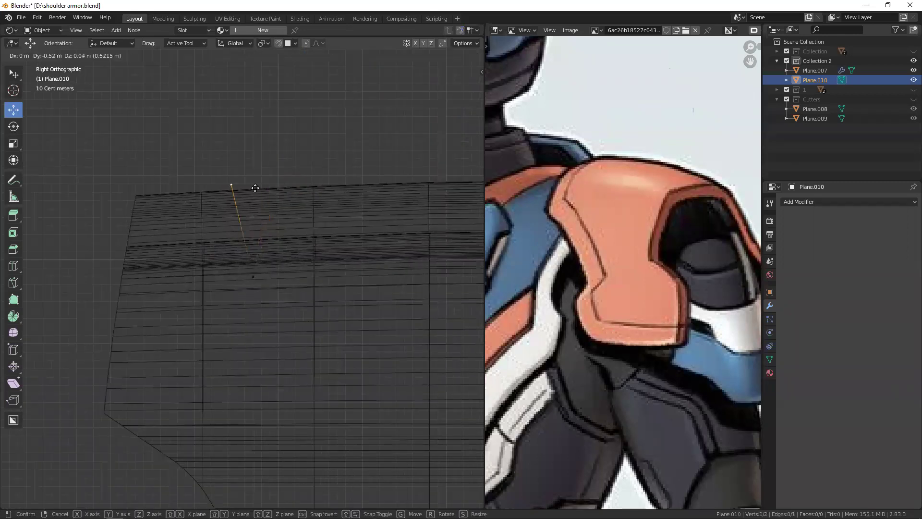
key(Escape)
key(g)
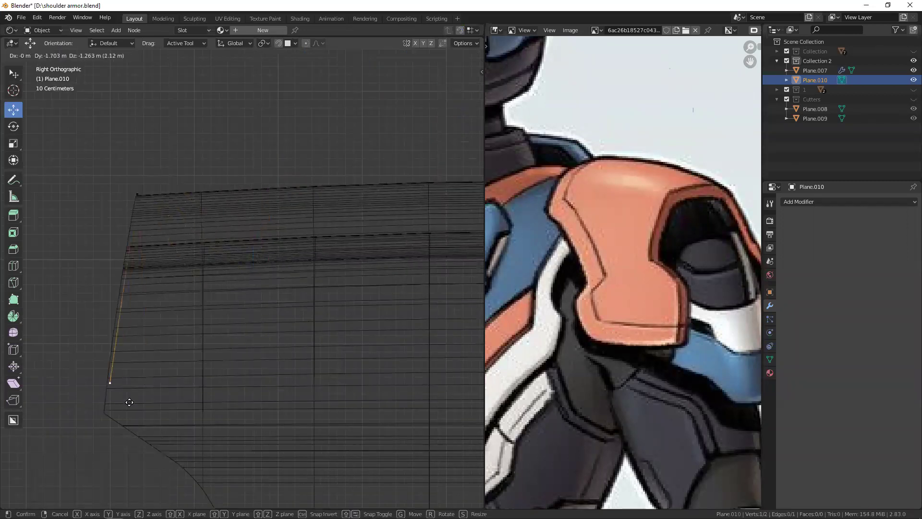
click(152, 379)
scroll(152, 379, down, 2)
key(shift+z)
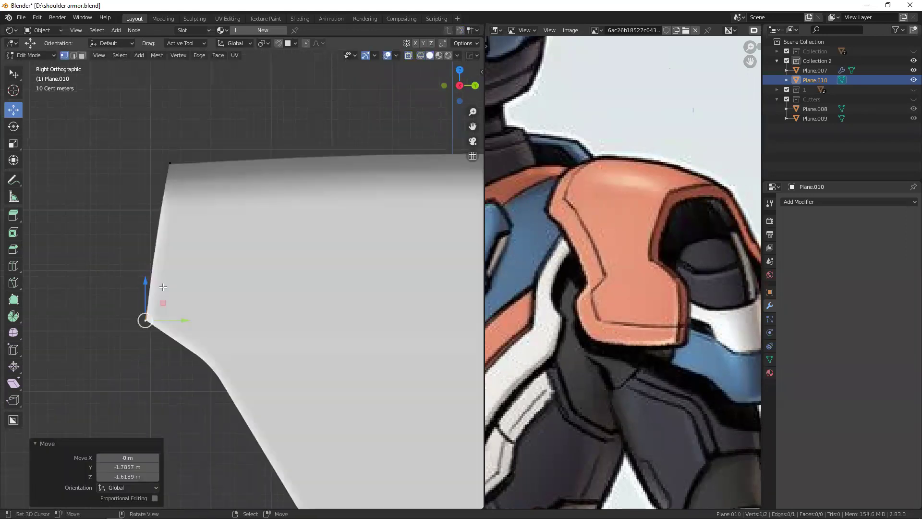
shift+scroll(164, 331, down, 1)
key(shift+Tab)
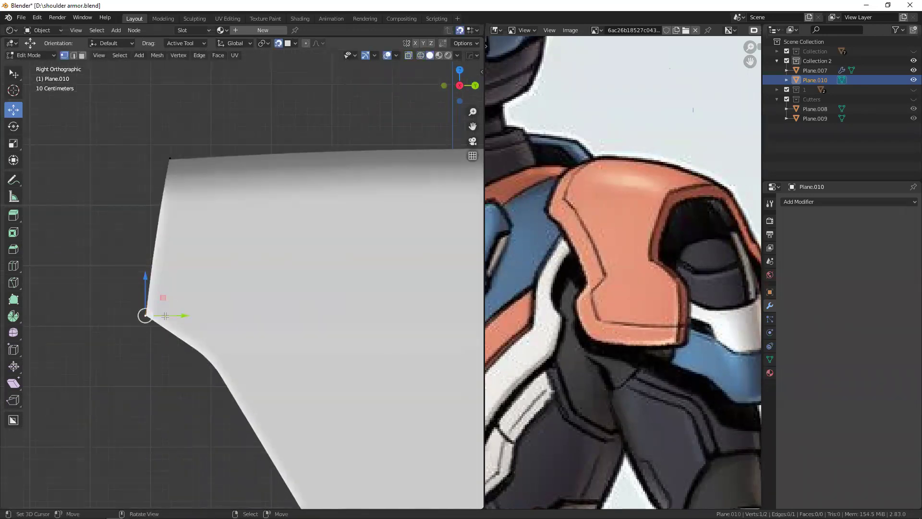
key(g)
click(179, 305)
middle_drag(179, 306, 139, 221)
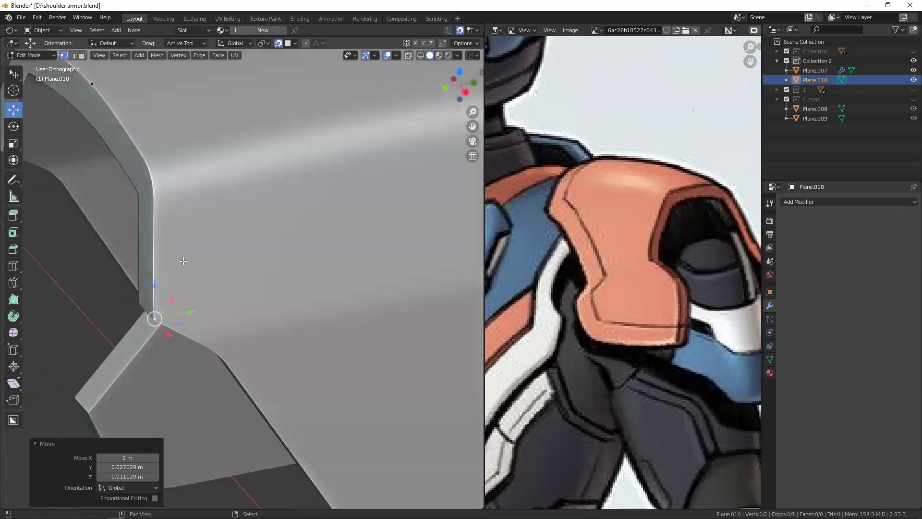
- In Right view wireframe, extrude outline vertices down to the notch corner
key(KP_3)
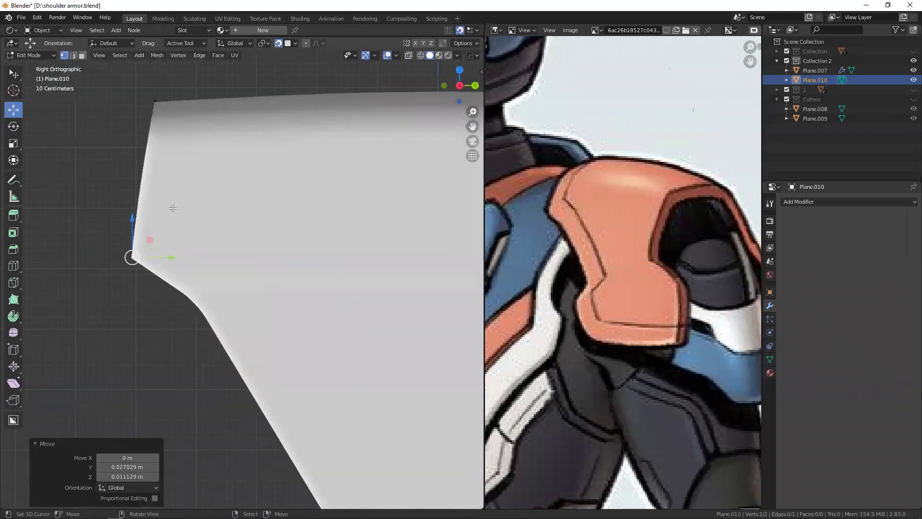
key(shift+z)
key(e)
click(222, 286)
shift+middle_drag(221, 285, 181, 223)
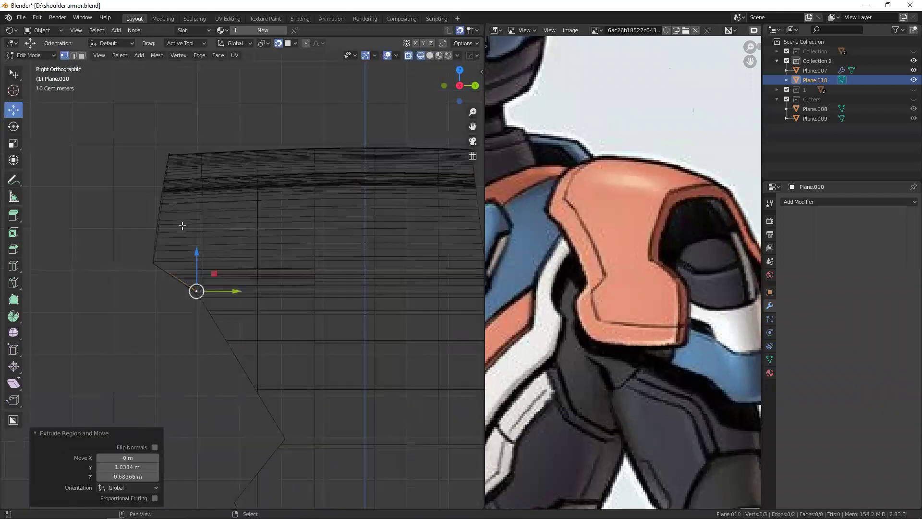
scroll(181, 222, down, 3)
key(e)
click(243, 284)
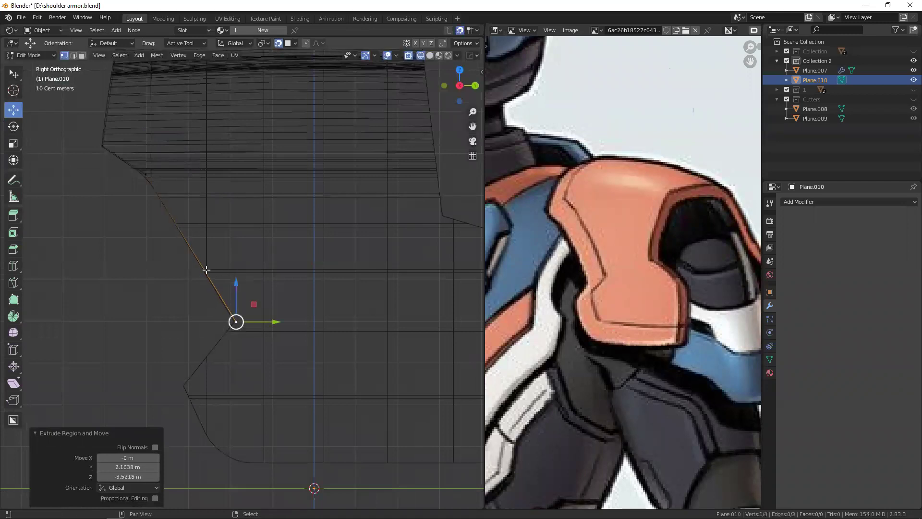
scroll(243, 285, up, 3)
shift+middle_drag(243, 308, 240, 240)
- Extrude vertices at the step's inner corner, the lower curve, and the bottom edge
key(e)
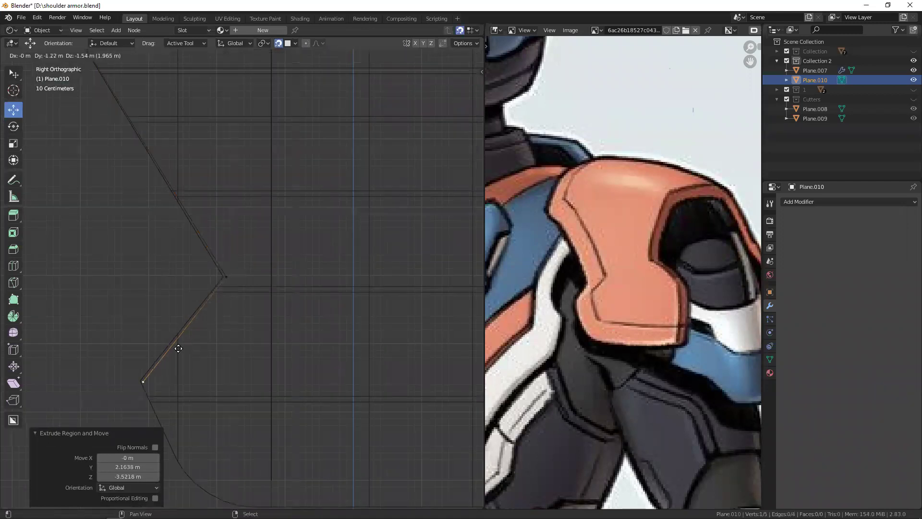
click(178, 348)
shift+middle_drag(178, 348, 170, 206)
key(e)
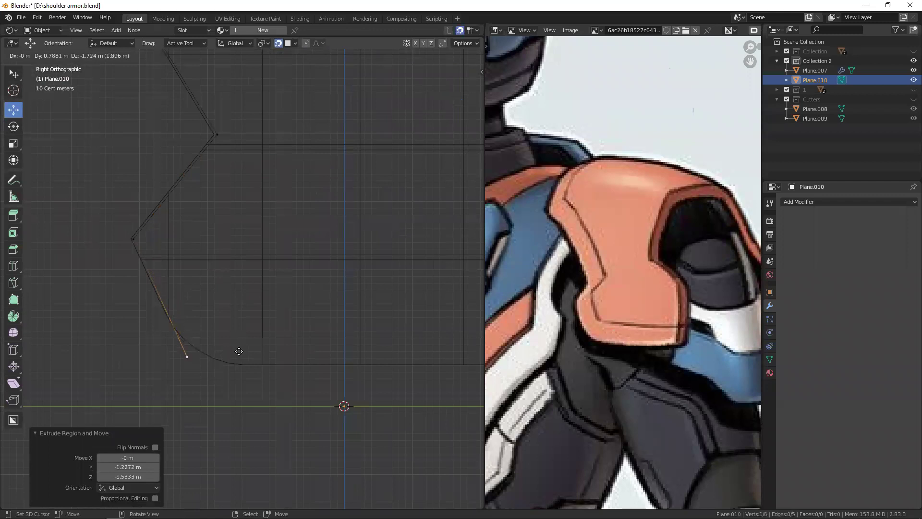
click(236, 367)
key(e)
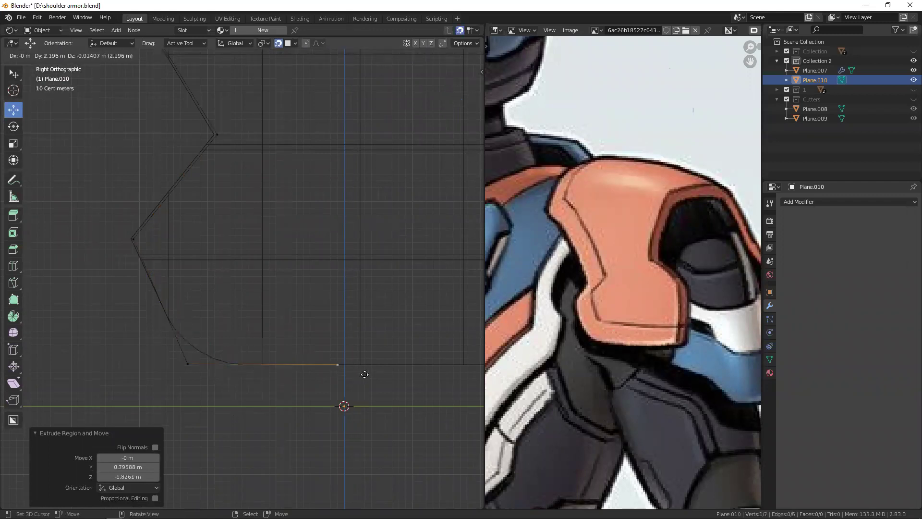
click(364, 374)
- Flatten the two bottom vertices to the same height with S Z 0
shift+middle_drag(272, 330, 206, 324)
shift+click(160, 360)
key(s)
key(z)
click(366, 336)
- Adjust the bottom-edge vertices and begin a vertex bevel on the lower-left corner
click(272, 360)
shift+middle_drag(239, 344, 165, 334)
key(g)
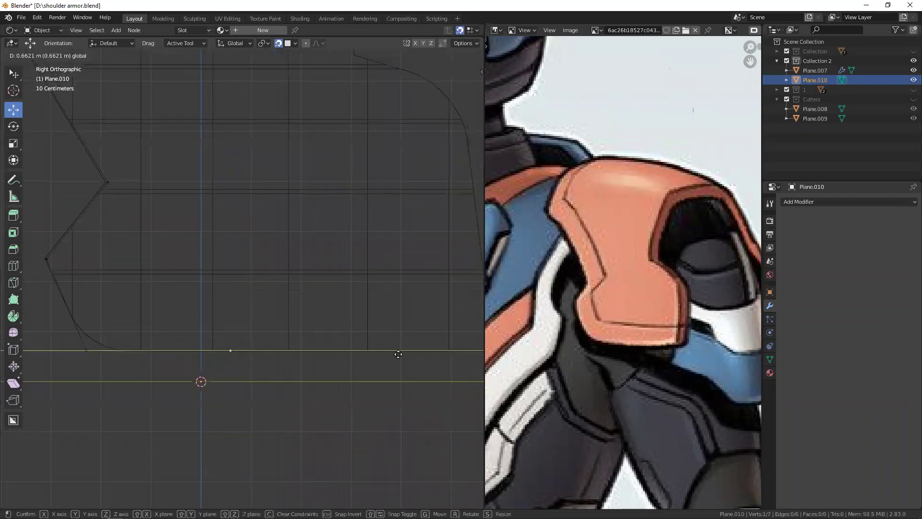
click(276, 315)
shift+middle_drag(277, 316, 156, 304)
click(300, 335)
key(g)
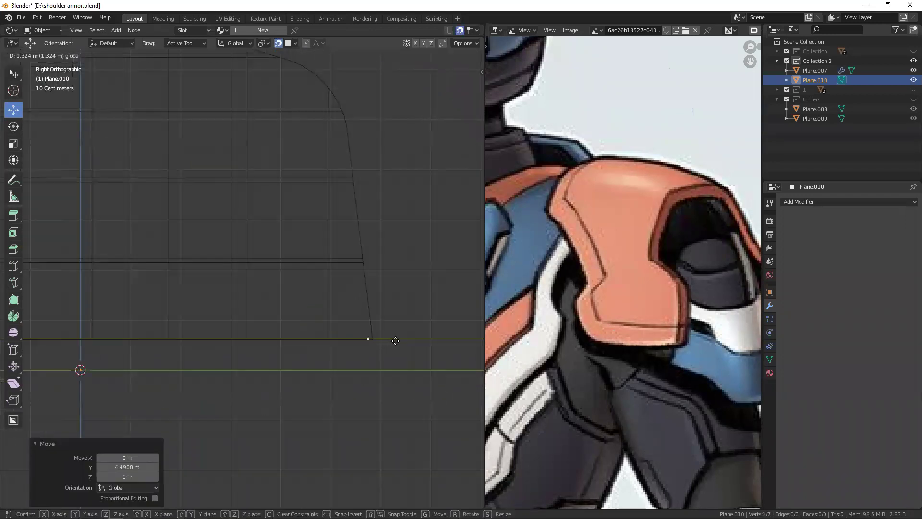
click(395, 340)
shift+middle_drag(173, 346, 387, 363)
click(180, 356)
key(ctrl+shift+b)
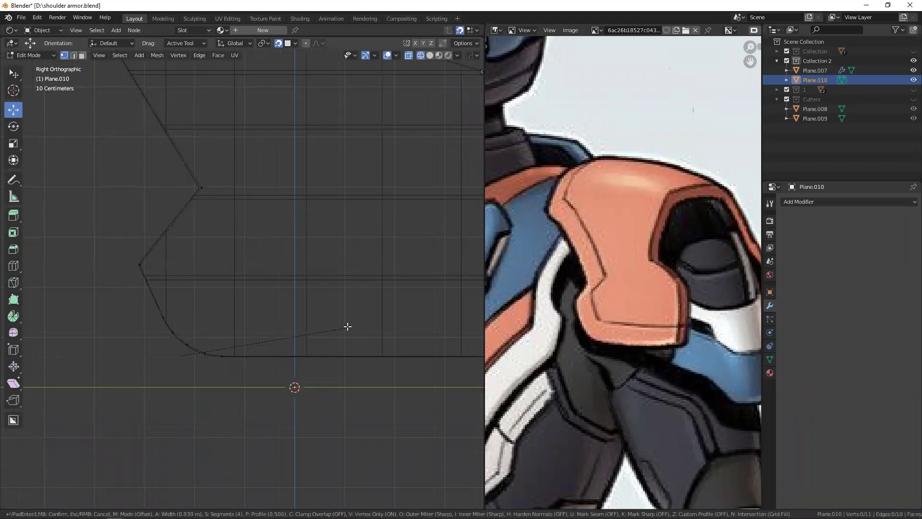
- Round the lower-left corner and a second corner with vertex bevels
click(348, 327)
key(a)
shift+middle_drag(183, 216, 184, 294)
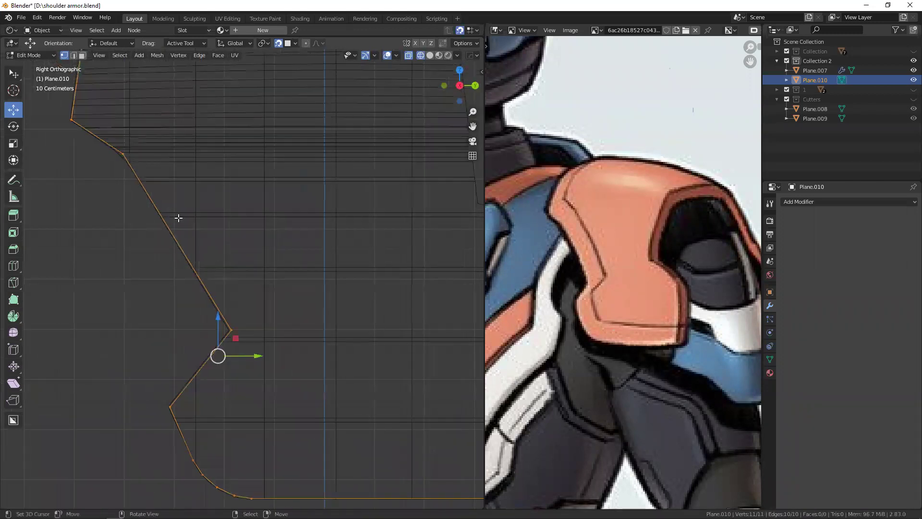
click(181, 297)
scroll(181, 295, up, 2)
key(ctrl+shift+b)
click(259, 301)
key(a)
key(alt+a)
- Select an outline edge and subdivide it
key(shift+z)
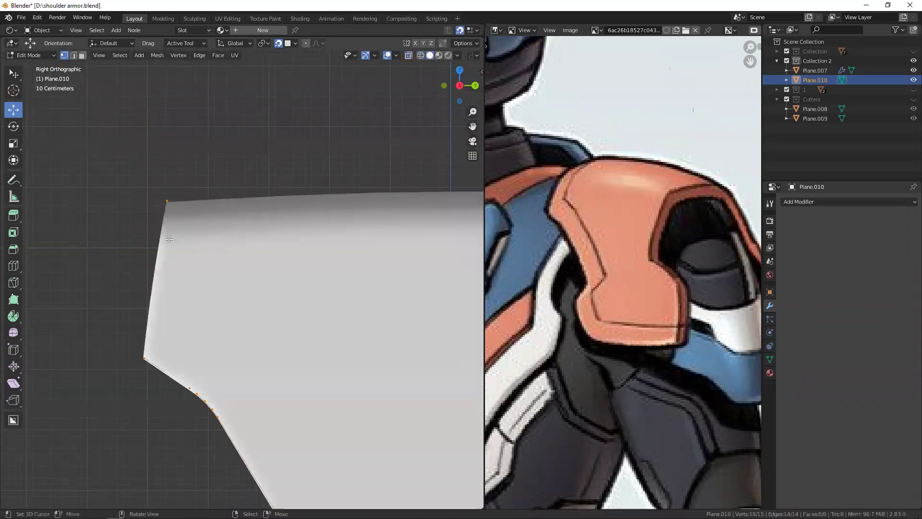
middle_drag(175, 229, 215, 273)
key(shift+z)
key(alt+a)
middle_drag(175, 304, 108, 210)
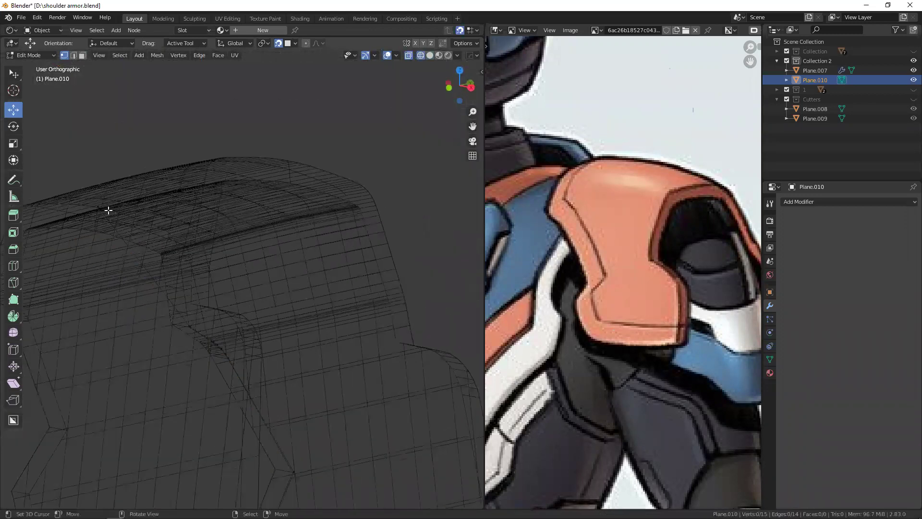
mouse_move(176, 259)
middle_down()
mouse_move(223, 284)
mouse_move(251, 268)
mouse_move(211, 262)
mouse_move(173, 288)
mouse_move(182, 288)
middle_up()
right_click(210, 263)
click(223, 276)
key(shift+z)
key(KP_3)
- Subdivide an edge along the curved top with 3 cuts
click(191, 269)
mouse_move(192, 253)
middle_down()
mouse_move(204, 245)
mouse_move(264, 280)
mouse_move(266, 305)
mouse_move(189, 319)
middle_up()
key(shift+z)
key(shift+z)
key(KP_3)
mouse_move(192, 254)
middle_down()
mouse_move(123, 218)
mouse_move(179, 203)
middle_up()
key(shift+z)
right_click(179, 203)
click(159, 195)
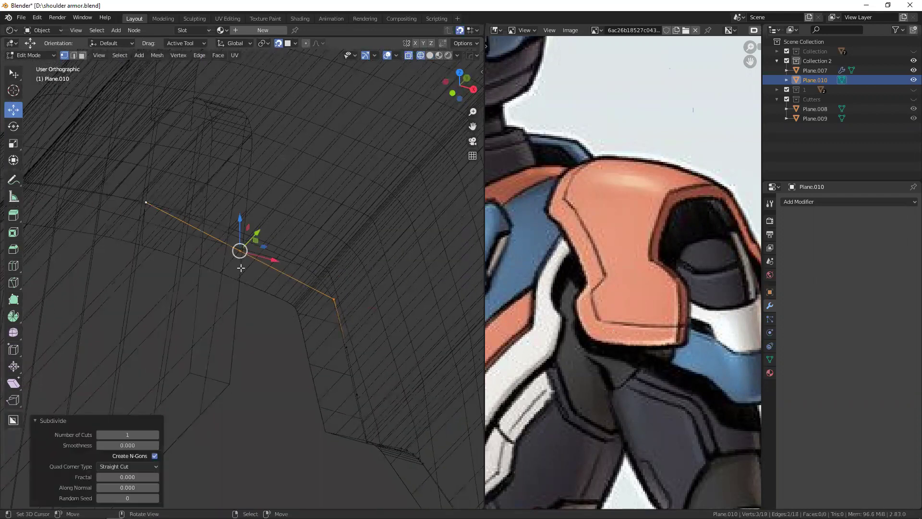
click(157, 433)
click(157, 433)
- Move the new vertices onto the plate's curve, subdividing once more between two of them
mouse_move(276, 325)
middle_down()
mouse_move(255, 247)
mouse_move(281, 243)
mouse_move(243, 243)
middle_up()
key(shift+z)
click(232, 233)
mouse_move(233, 234)
mouse_down()
mouse_move(239, 241)
mouse_move(304, 229)
mouse_up()
middle_drag(304, 230, 396, 305)
key(shift+z)
shift+click(255, 227)
right_click(221, 215)
click(221, 215)
drag(257, 262, 292, 240)
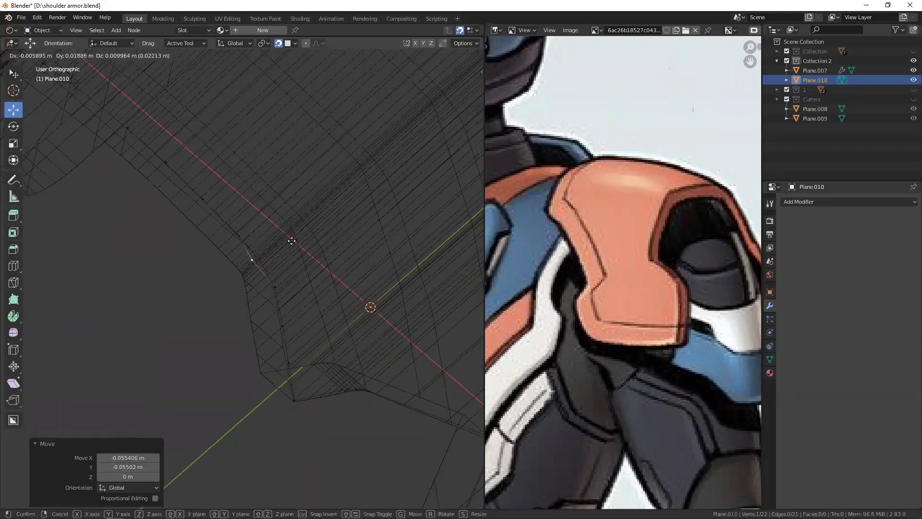
click(341, 236)
- Check the 22-vertex outline against the plate and select all of it
key(shift+z)
middle_drag(370, 309, 247, 262)
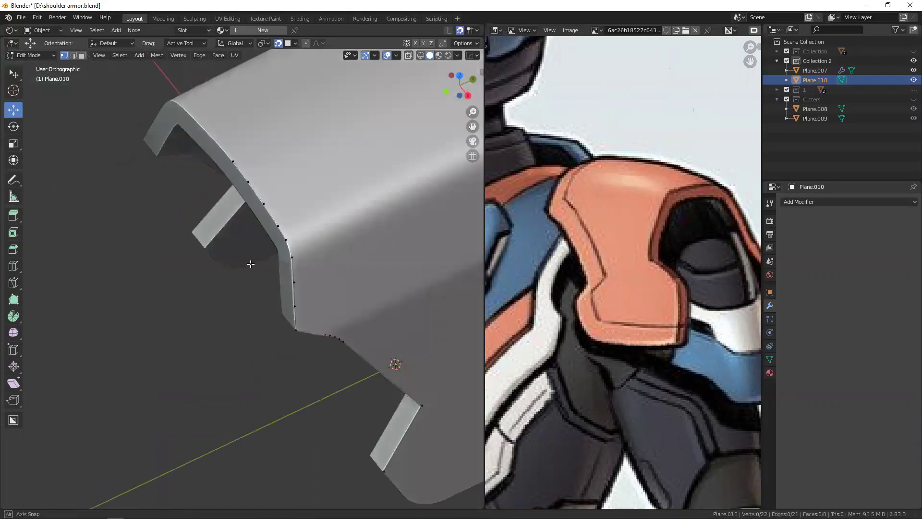
key(KP_3)
key(alt+a)
right_click(224, 212)
middle_drag(236, 219, 257, 298)
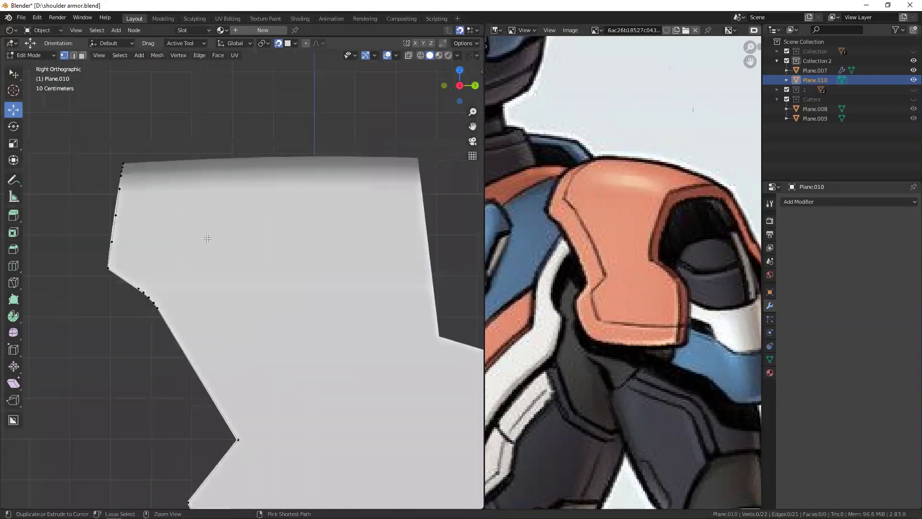
key(shift+z)
key(a)
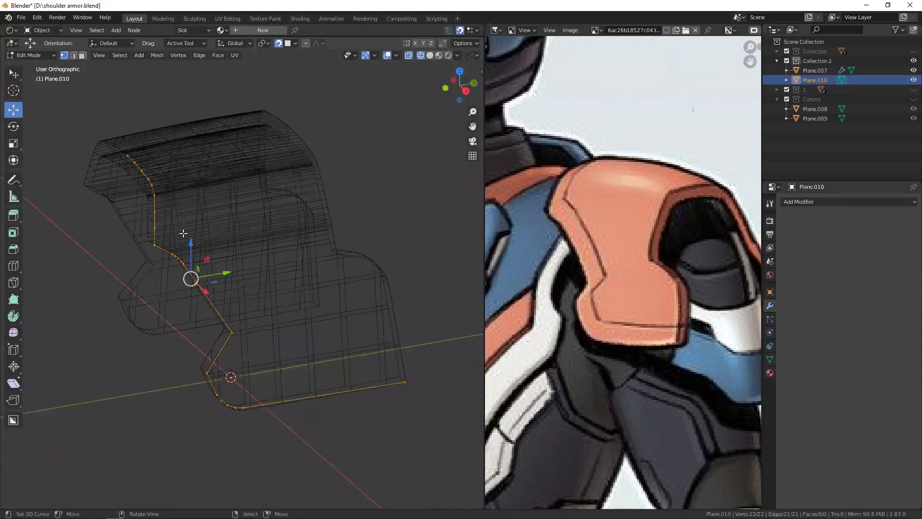
- Add a Mirror modifier to the outline and return to Object Mode
click(827, 202)
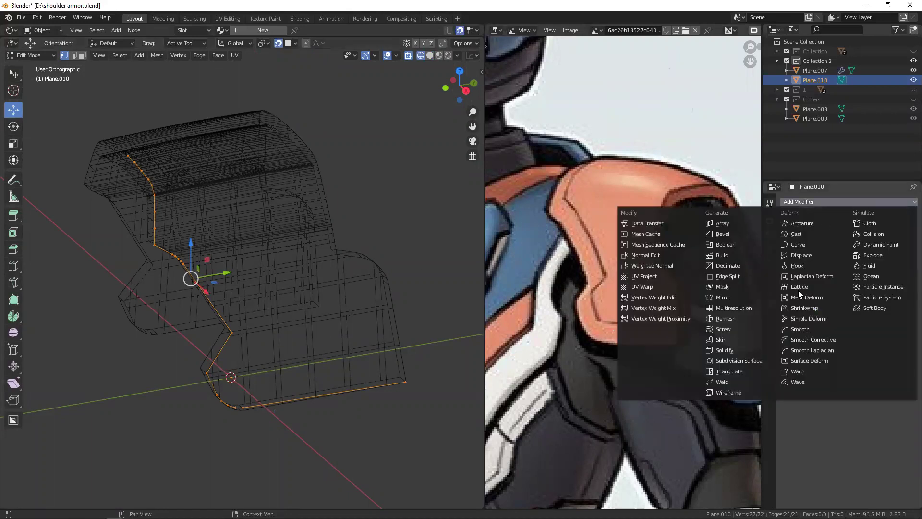
click(735, 295)
key(Tab)
- In Right Orthographic Edit Mode, duplicate the plate's selected side-profile edge chain
mouse_move(225, 253)
middle_down()
mouse_move(288, 312)
mouse_move(232, 294)
middle_up()
key(KP_3)
key(Tab)
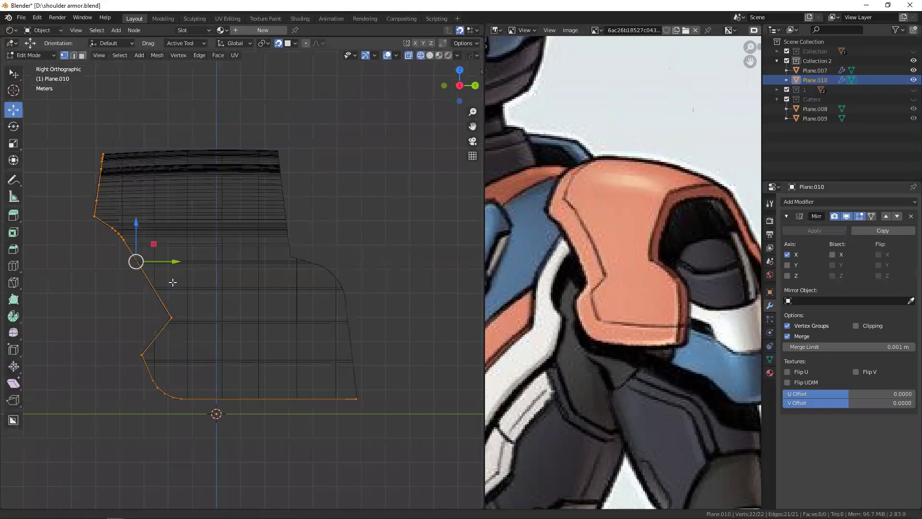
key(shift+z)
mouse_move(180, 280)
middle_down()
mouse_move(224, 277)
mouse_move(216, 273)
middle_up()
key(shift+z)
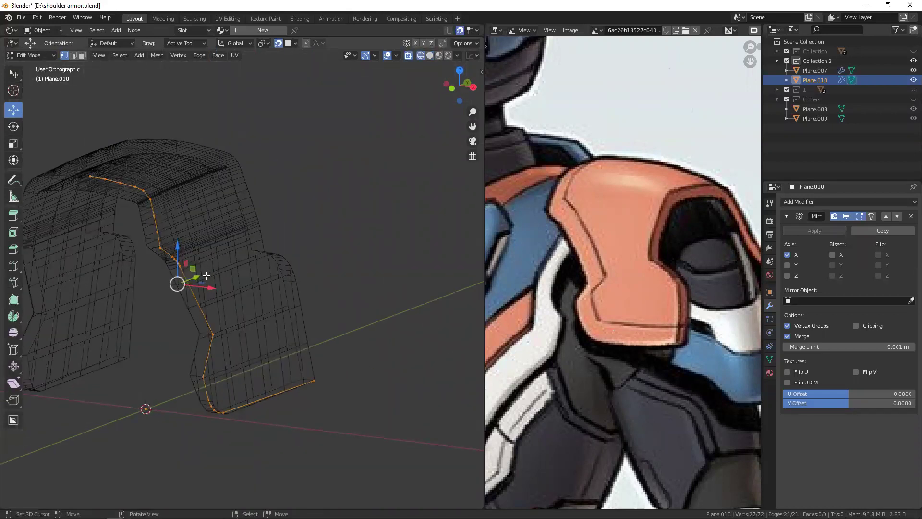
mouse_move(186, 258)
middle_down()
mouse_move(144, 264)
mouse_move(240, 257)
mouse_move(209, 269)
middle_up()
key(KP_3)
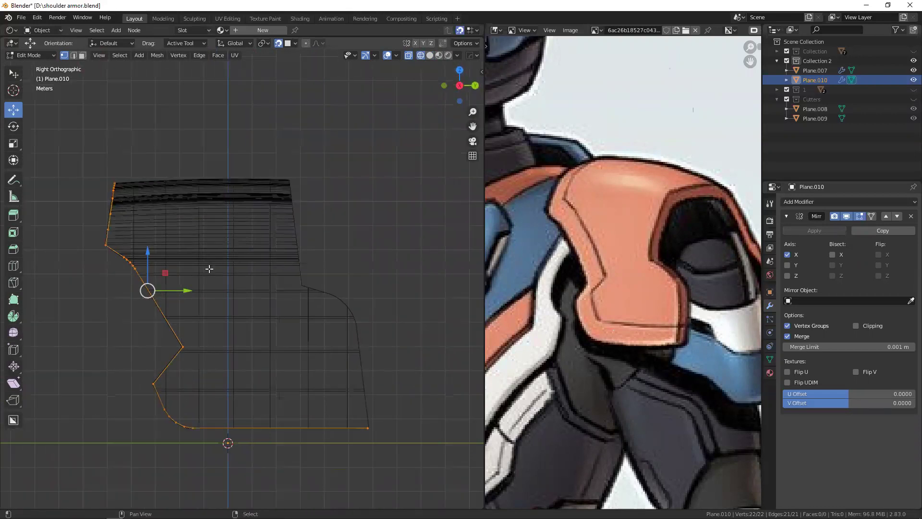
key(shift+d)
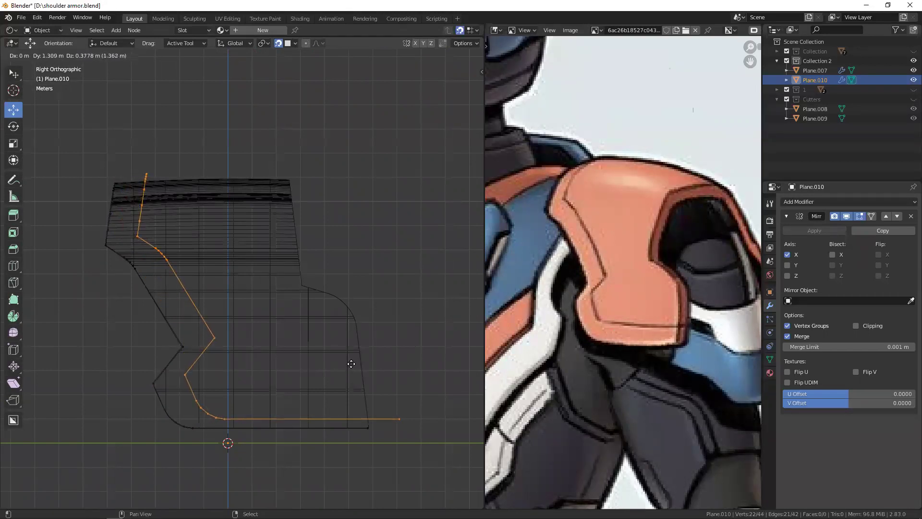
- Place the duplicated chain and inspect it from above and the right side
click(358, 352)
key(shift+z)
scroll(190, 231, up, 2)
scroll(190, 230, up, 2)
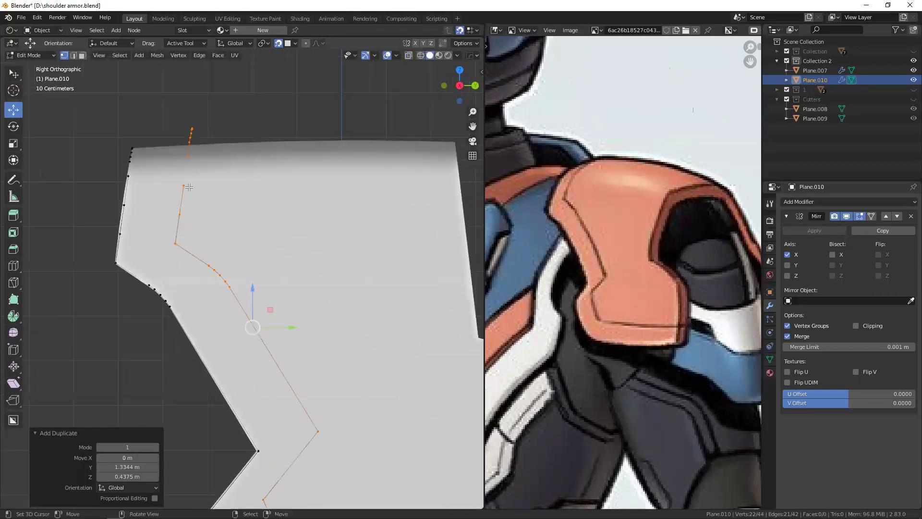
scroll(190, 230, up, 1)
key(alt+a)
click(182, 195)
mouse_move(183, 194)
middle_down()
mouse_move(178, 279)
mouse_move(238, 254)
middle_up()
click(156, 237)
mouse_move(155, 237)
middle_down()
mouse_move(198, 272)
mouse_move(168, 260)
middle_up()
click(198, 273)
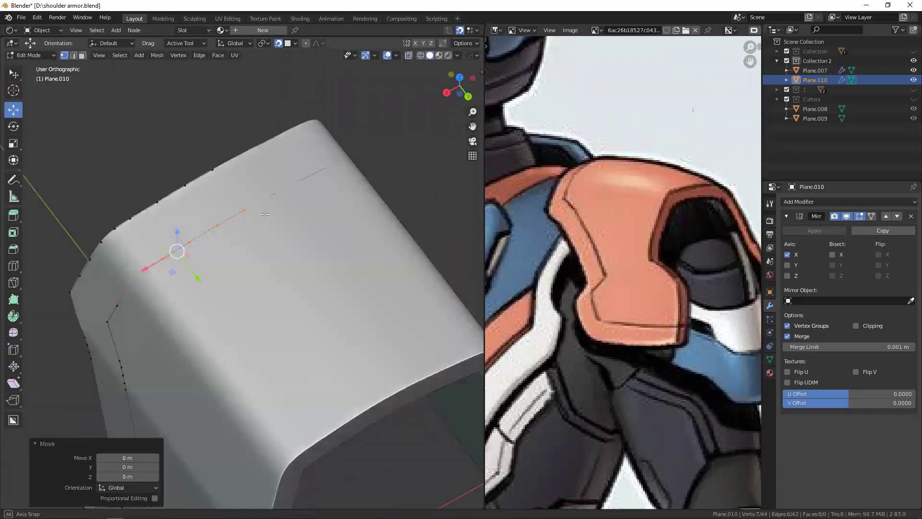
key(KP_3)
key(alt+a)
key(shift+z)
- Move the copy's upper curved chain and lower curve vertices inward from the plate edge
shift+middle_drag(261, 293, 257, 229)
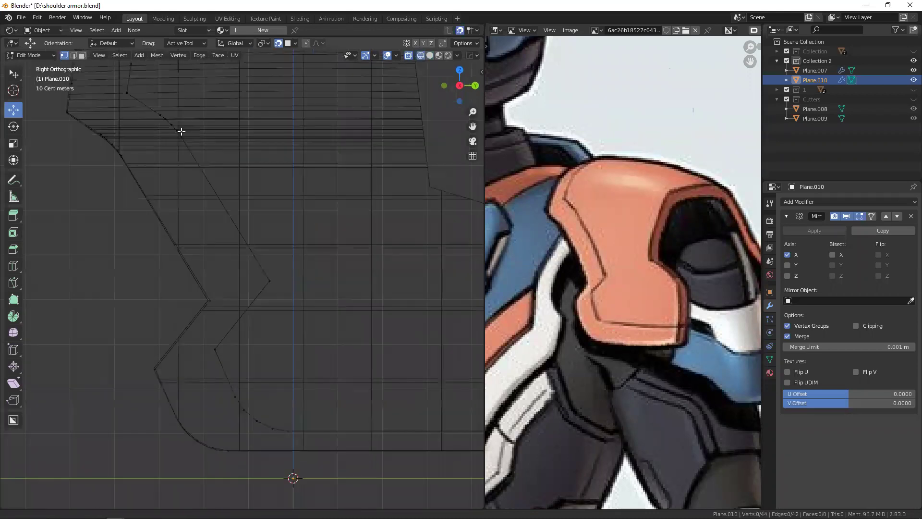
ctrl+right_drag(191, 129, 299, 312)
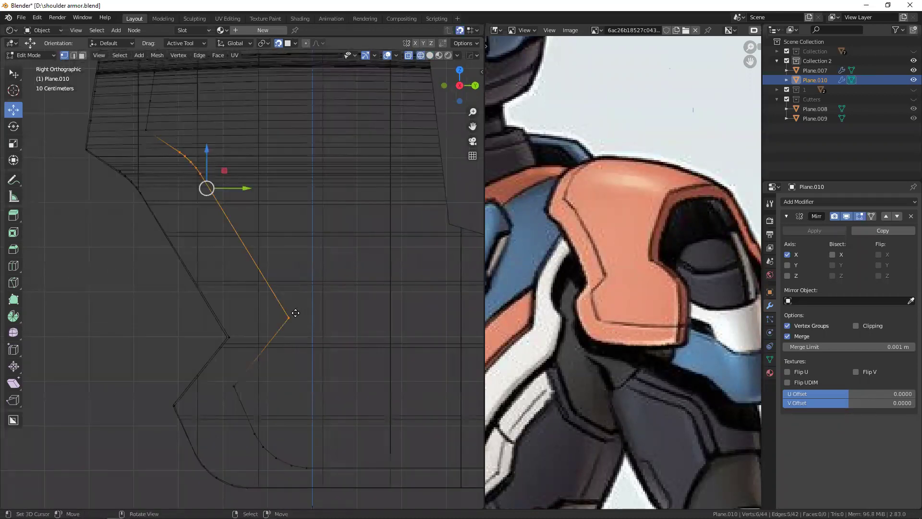
key(g)
click(284, 321)
shift+middle_drag(239, 259, 221, 164)
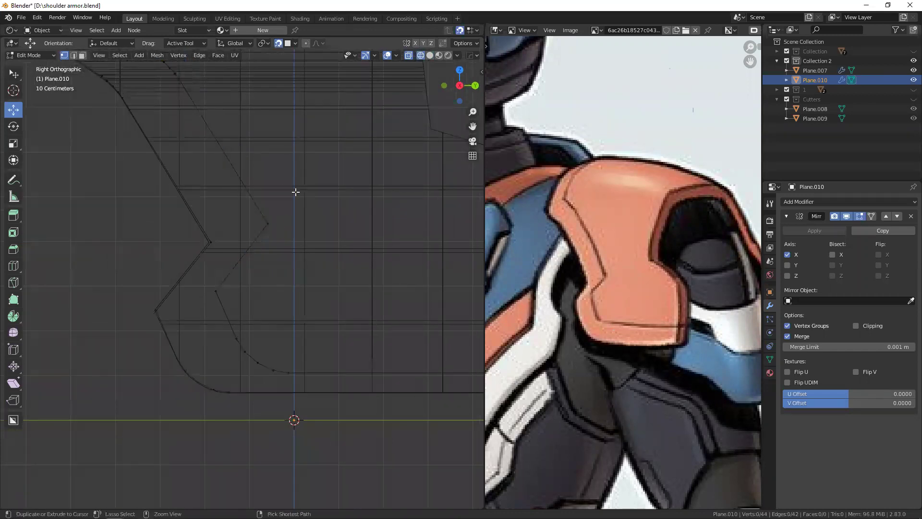
mouse_move(297, 192)
ctrl+right_down()
mouse_move(275, 275)
mouse_move(338, 319)
ctrl+right_up()
scroll(294, 312, down, 2)
shift+middle_drag(294, 313, 398, 333)
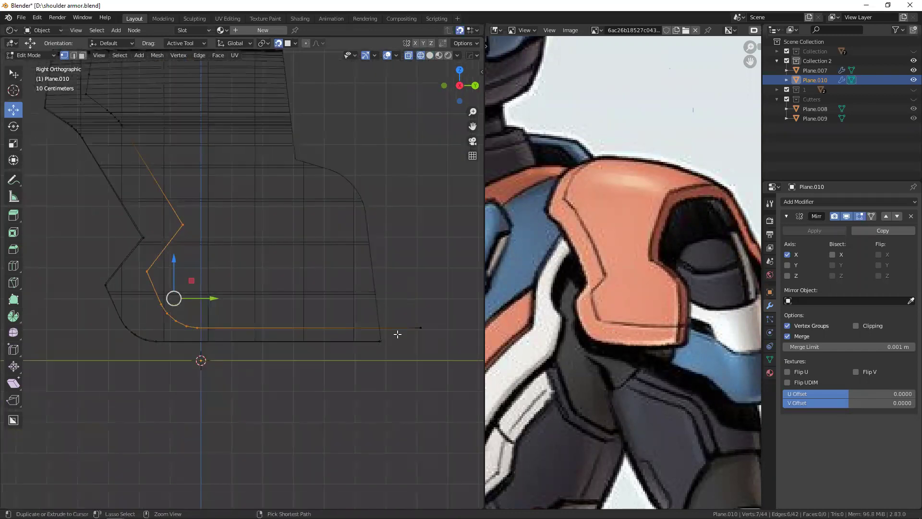
shift+middle_drag(286, 261, 321, 261)
key(g)
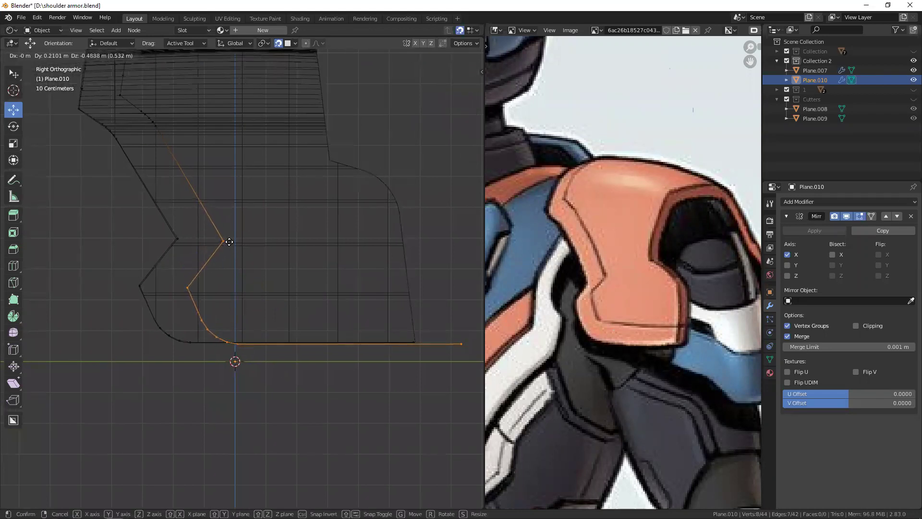
click(236, 224)
- Dissolve the lower curve vertices into one straight edge and reposition the end vertex
shift+click(211, 273)
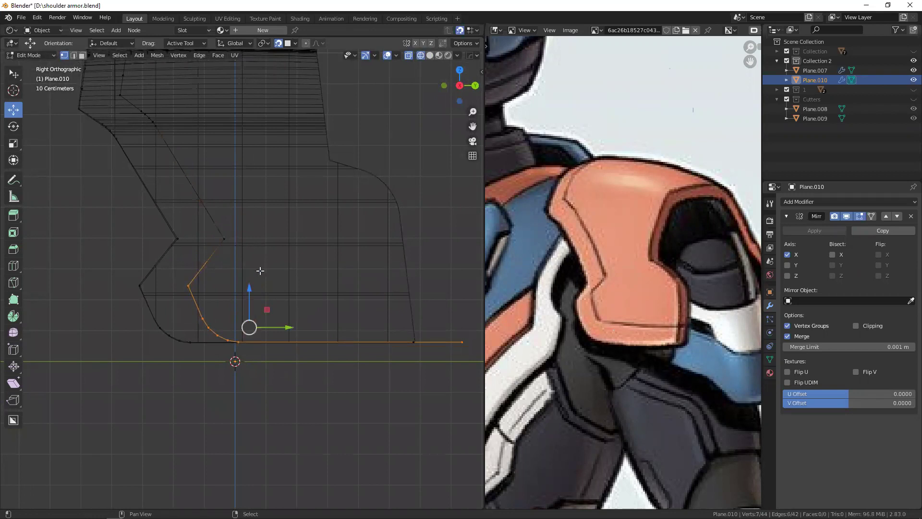
key(g)
click(307, 321)
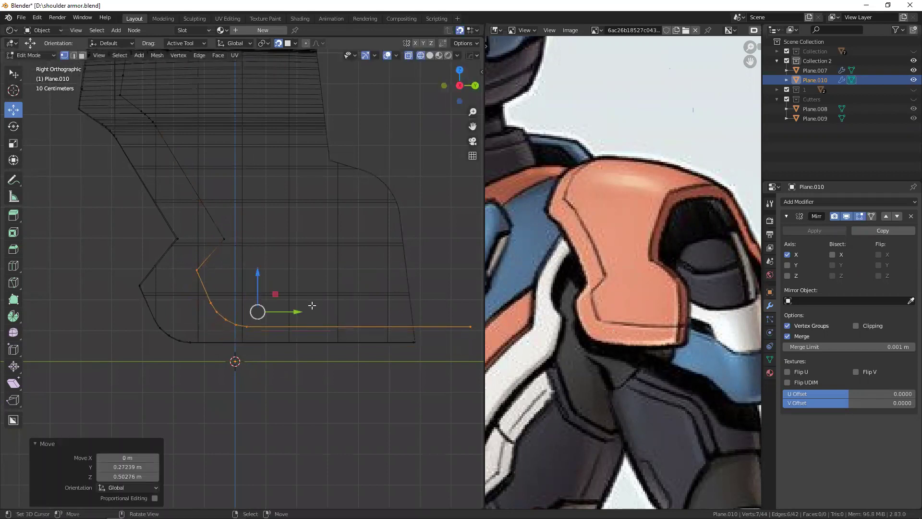
click(204, 292)
drag(204, 292, 449, 331)
mouse_move(191, 311)
ctrl+middle_down()
mouse_move(218, 290)
mouse_move(181, 284)
ctrl+middle_up()
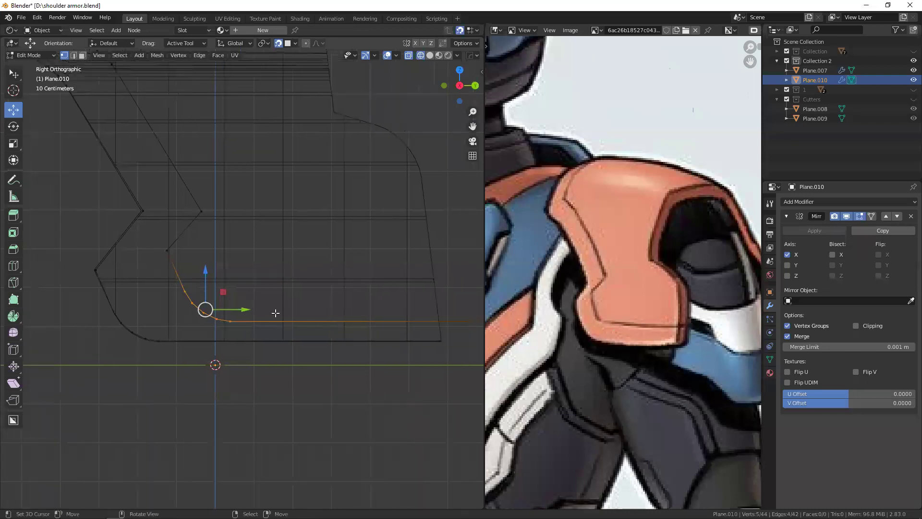
key(ctrl+x)
scroll(202, 330, down, 1)
scroll(379, 317, down, 1)
click(388, 321)
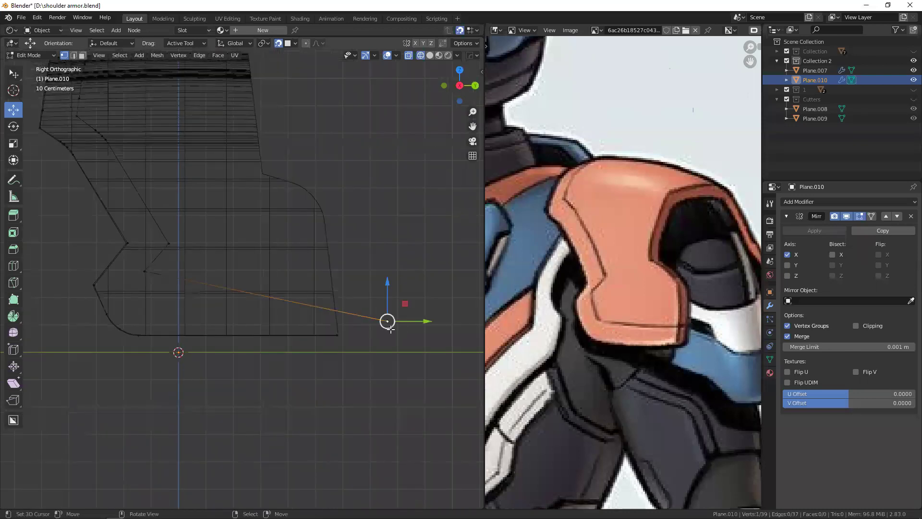
scroll(135, 343, up, 1)
key(g)
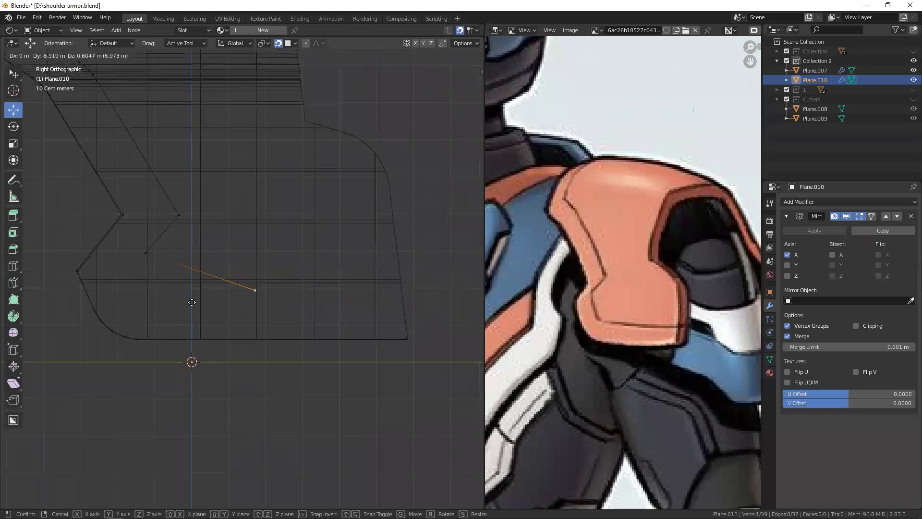
click(125, 308)
- Adjust the positions of the two lower corner vertices of the inset outline
shift+middle_drag(124, 309, 176, 320)
shift+click(201, 266)
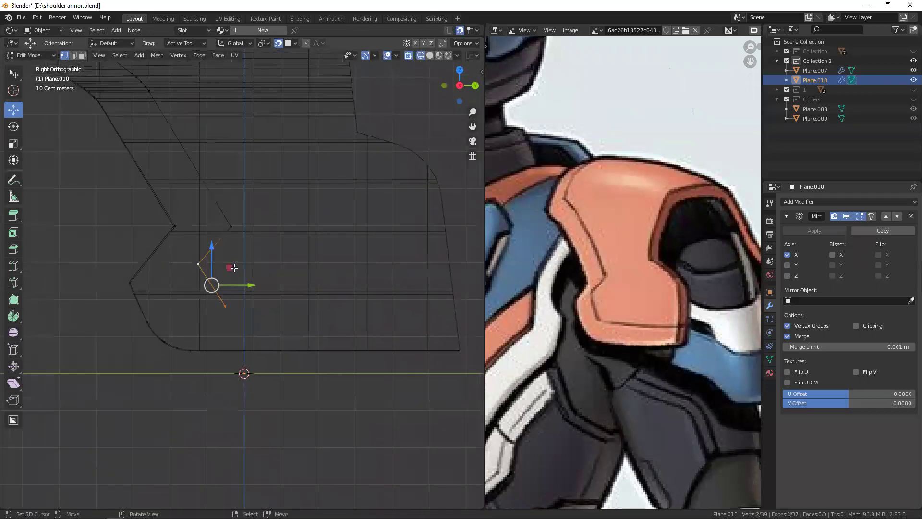
key(g)
click(158, 375)
click(210, 322)
key(g)
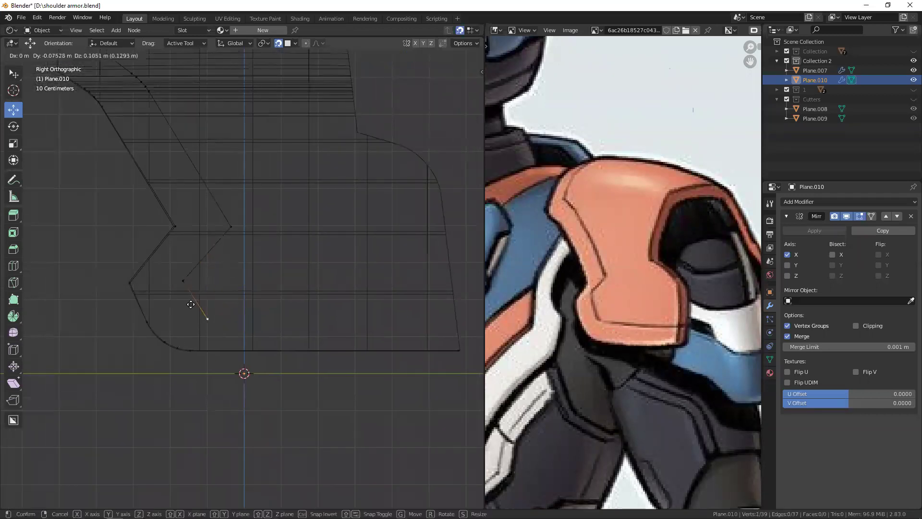
click(143, 277)
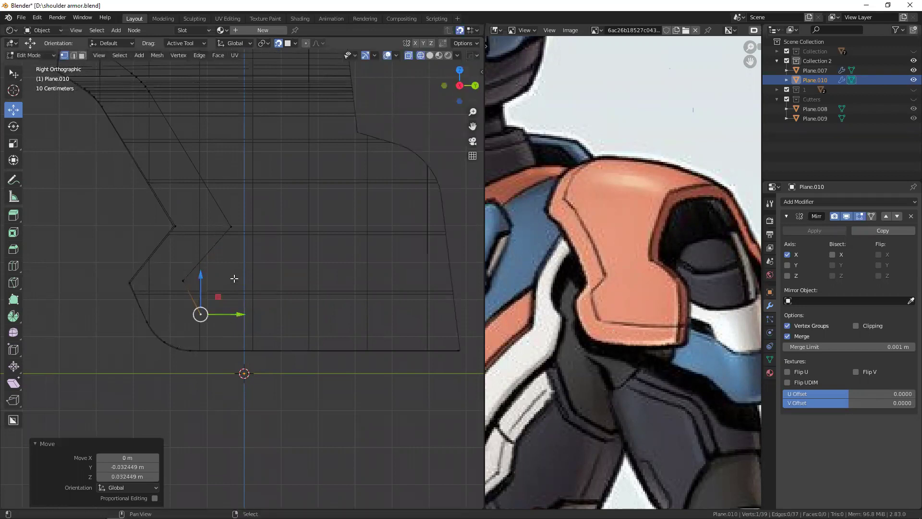
- Extrude the lower vertex along Y and round the corner vertex with a vertex bevel
shift+middle_drag(228, 317, 161, 310)
key(e)
key(y)
click(183, 311)
click(133, 308)
scroll(159, 304, up, 2)
key(ctrl+shift+b)
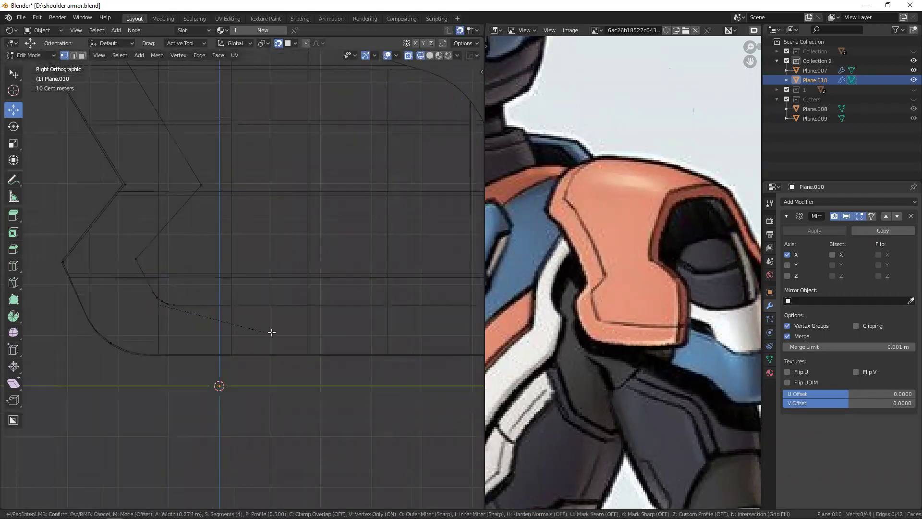
click(235, 318)
- Delete the extra duplicate vertices, leaving the 22-vertex inset outline
key(a)
scroll(158, 293, down, 3)
key(shift+z)
key(shift+z)
mouse_move(137, 243)
middle_down()
mouse_move(182, 297)
mouse_move(192, 259)
mouse_move(163, 238)
mouse_move(167, 245)
mouse_move(202, 238)
middle_up()
key(shift+z)
key(x)
click(152, 210)
key(shift+z)
key(shift+z)
shift+middle_drag(364, 395, 155, 266)
- Reposition the outline vertices, lowering the top end 0.3132 m in Z and 0.036 m along Y
click(345, 385)
key(g)
key(y)
click(353, 393)
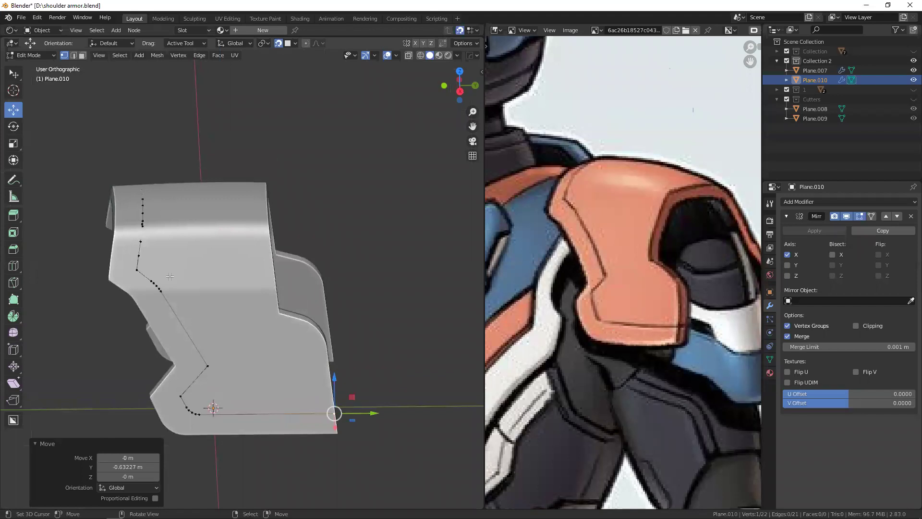
key(alt+a)
scroll(158, 216, up, 3)
scroll(157, 207, up, 3)
key(shift+z)
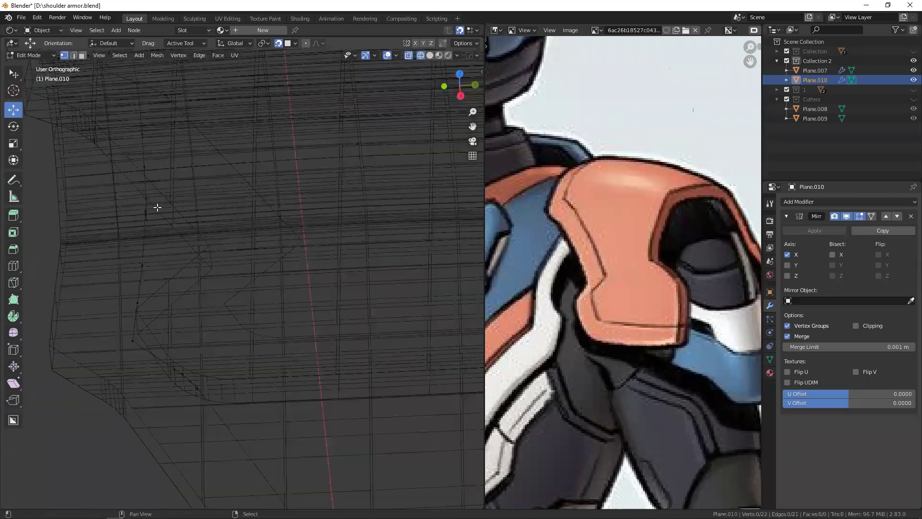
scroll(158, 212, down, 4)
click(144, 223)
middle_drag(144, 222, 200, 202)
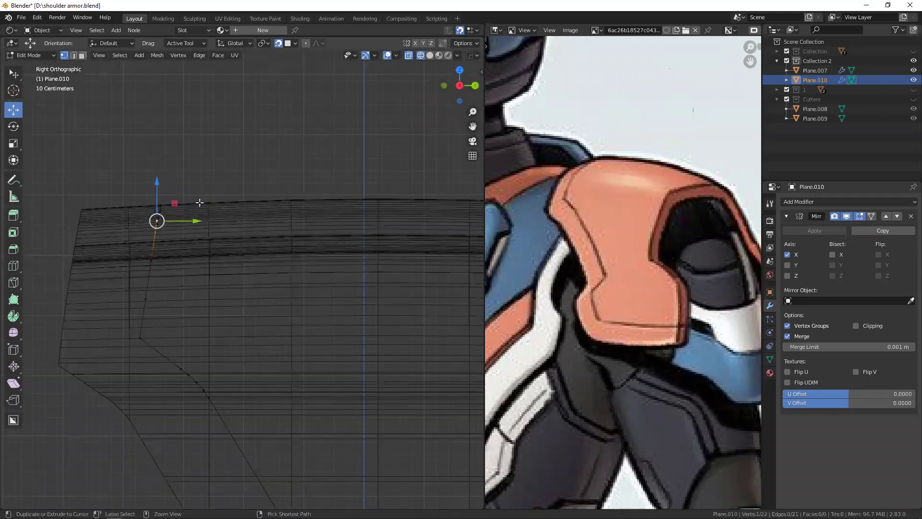
key(g)
click(199, 136)
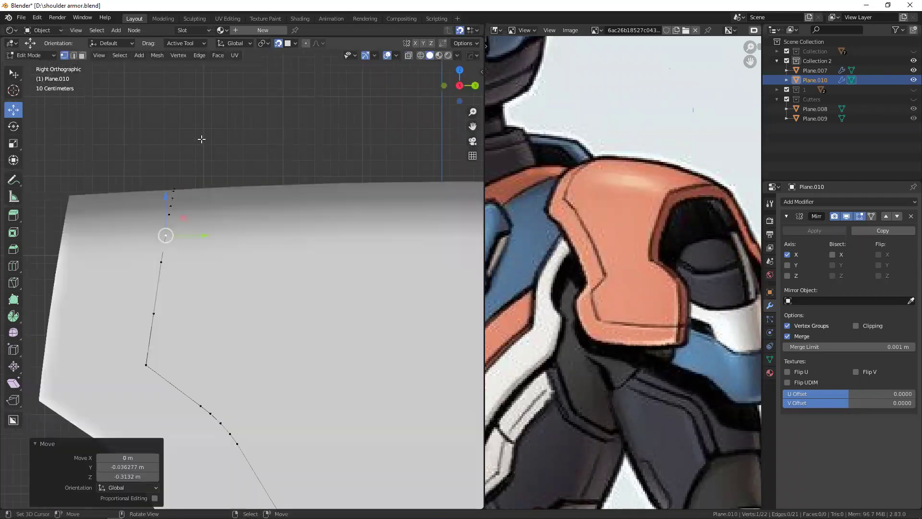
- Orbit around the armor plate to review the outline, ending in right-side view
middle_drag(201, 138, 214, 209)
scroll(213, 209, down, 4)
middle_drag(197, 260, 218, 243)
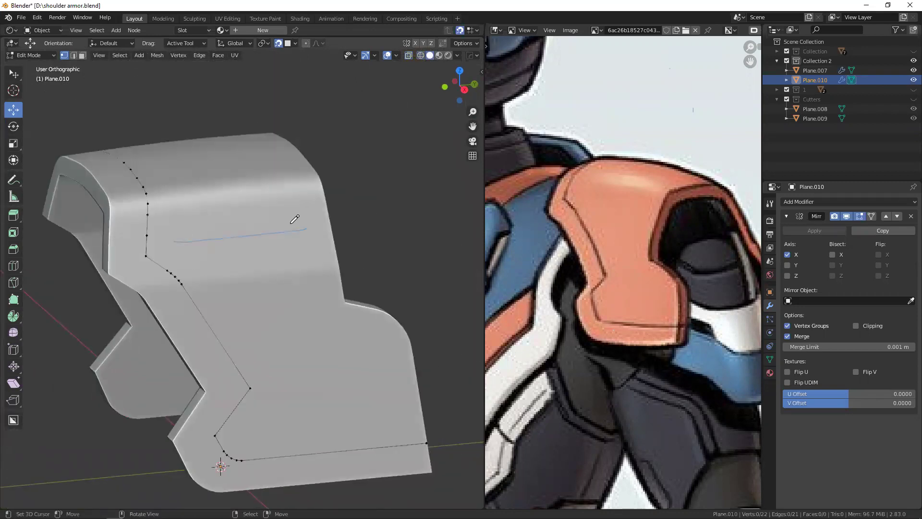
middle_drag(294, 219, 245, 214)
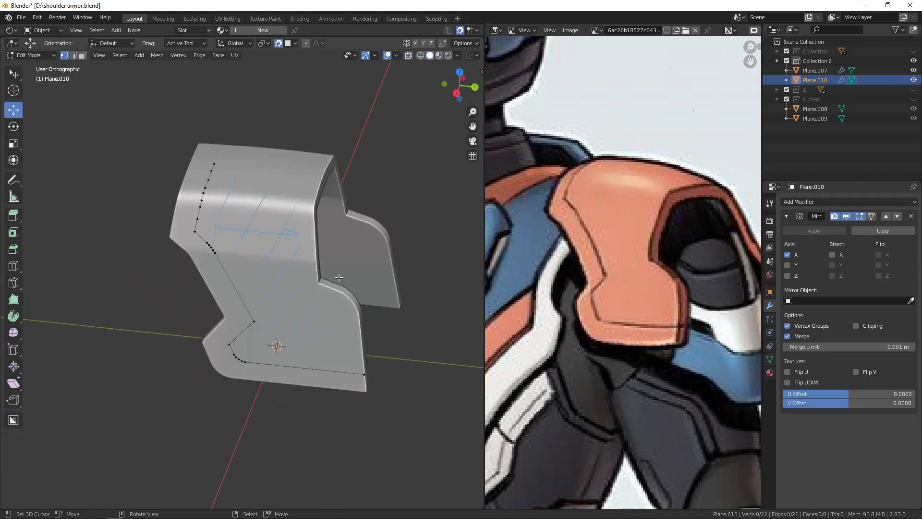
scroll(339, 278, down, 3)
middle_drag(339, 277, 329, 296)
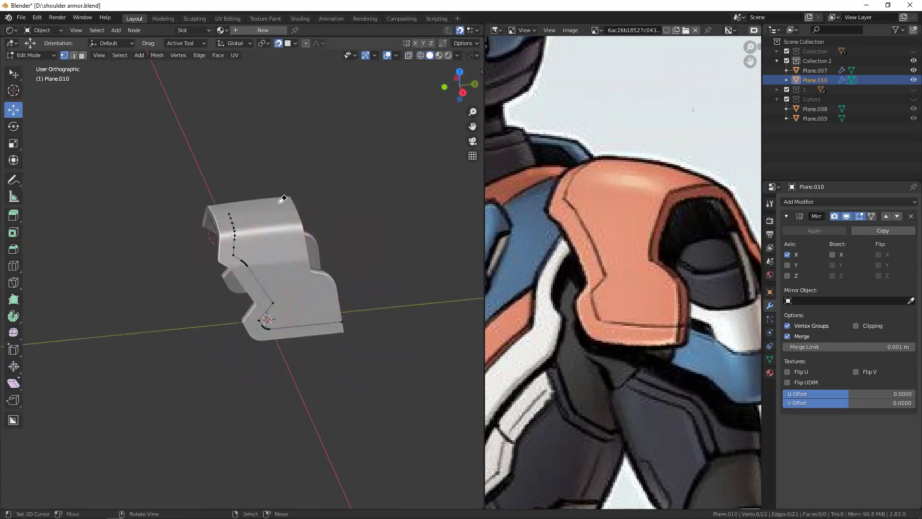
middle_drag(282, 199, 250, 288)
key(KP_3)
- Extrude the upper outline into a strip and flatten its new edge with a Y scale of 0
key(a)
key(alt+z)
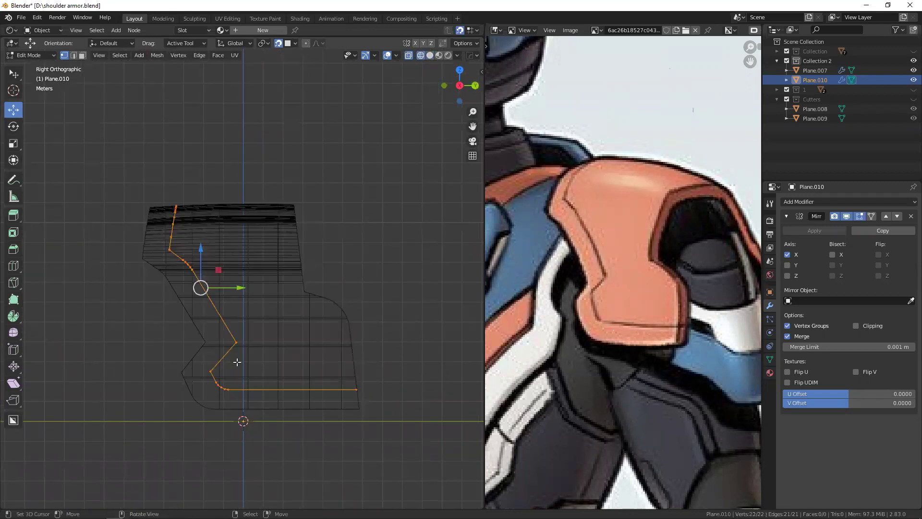
ctrl+shift+right_drag(236, 353, 202, 365)
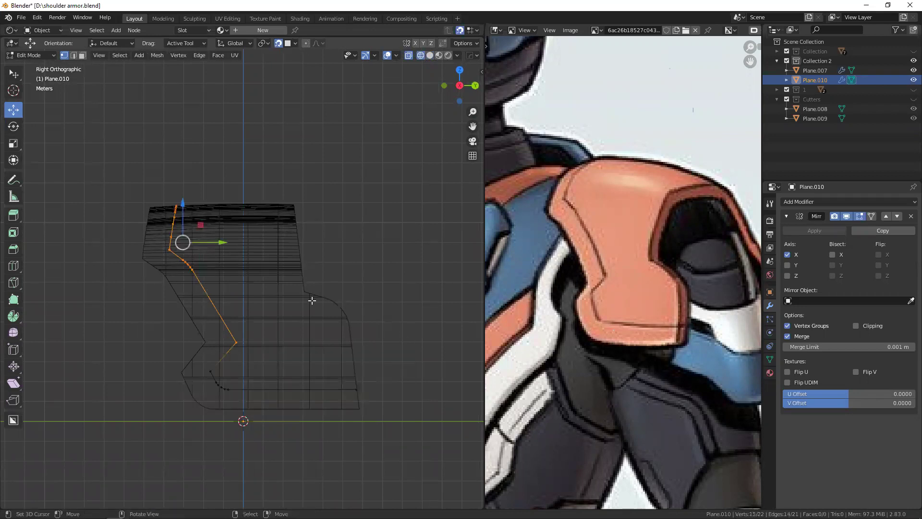
scroll(261, 272, up, 2)
key(e)
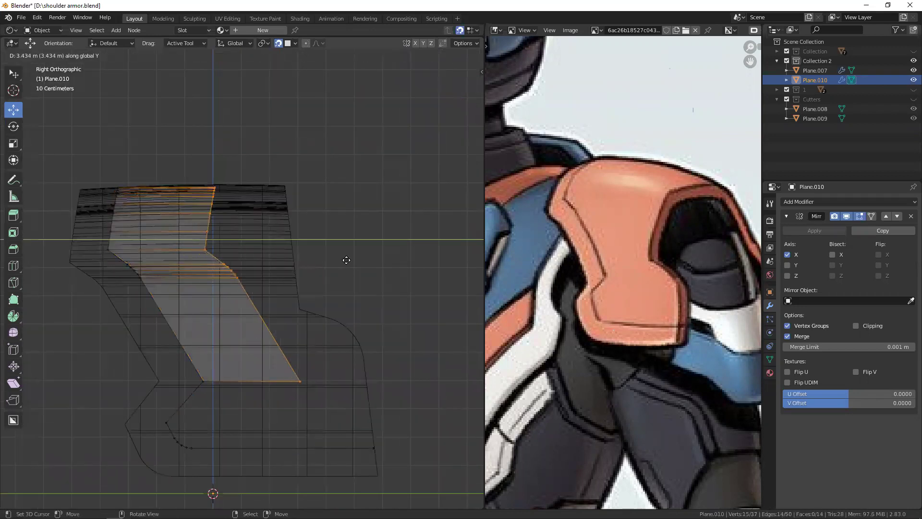
click(353, 260)
key(s)
key(y)
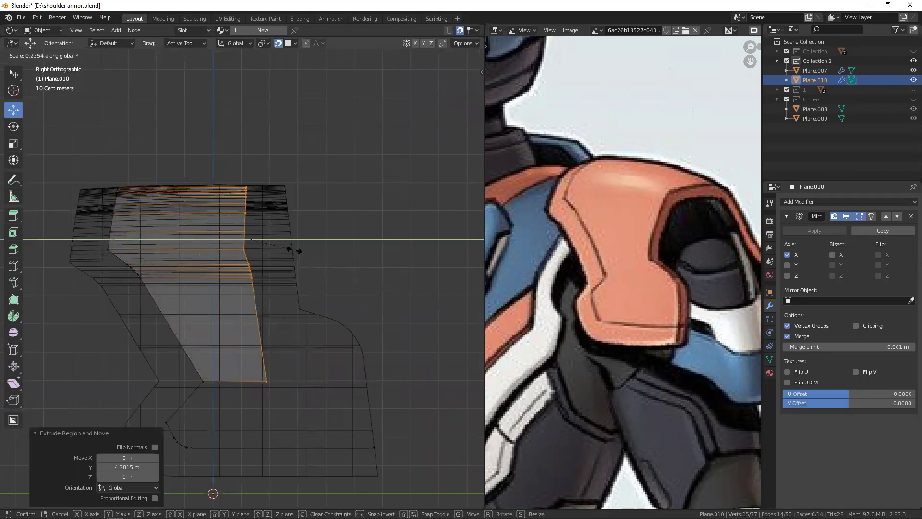
key(0)
key(Return)
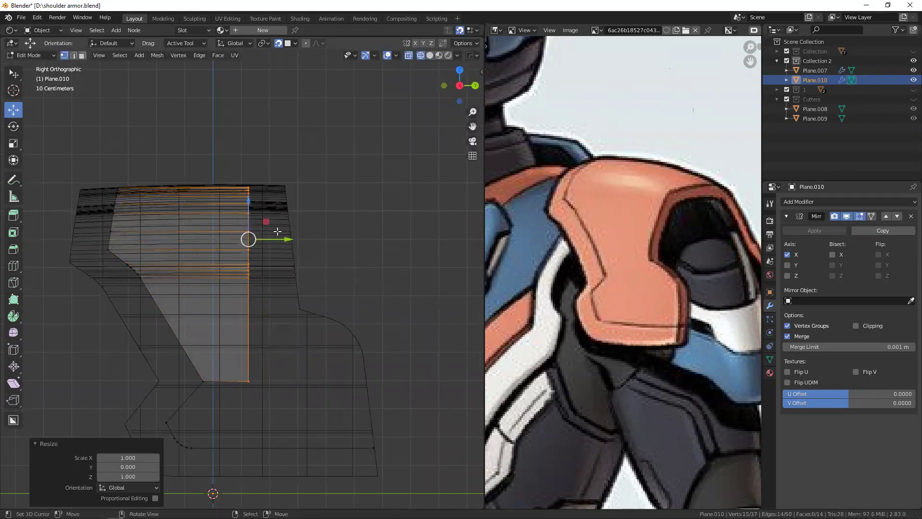
- Push the flattened edge outward along Y toward the plate's outer edge, viewed in wireframe
mouse_move(303, 239)
mouse_down()
mouse_move(318, 240)
mouse_move(283, 240)
mouse_up()
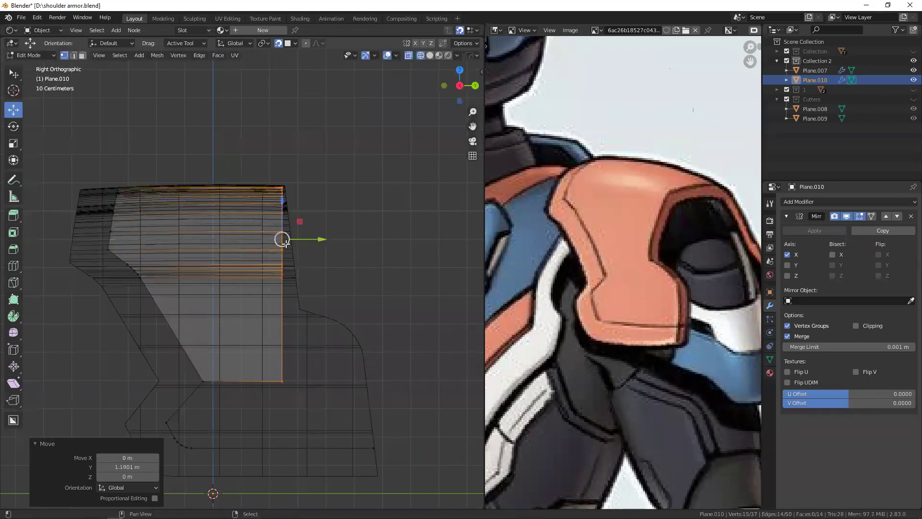
scroll(283, 240, up, 3)
scroll(290, 219, up, 2)
scroll(298, 253, down, 2)
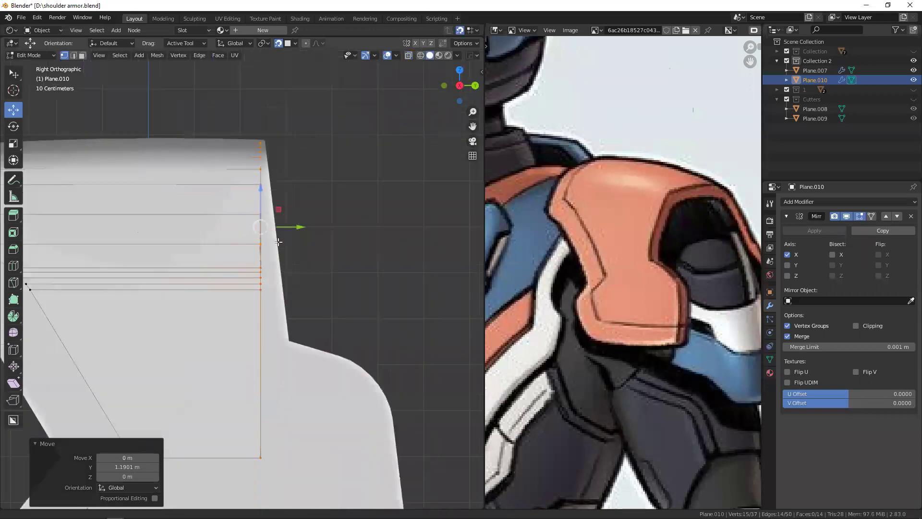
scroll(269, 240, down, 2)
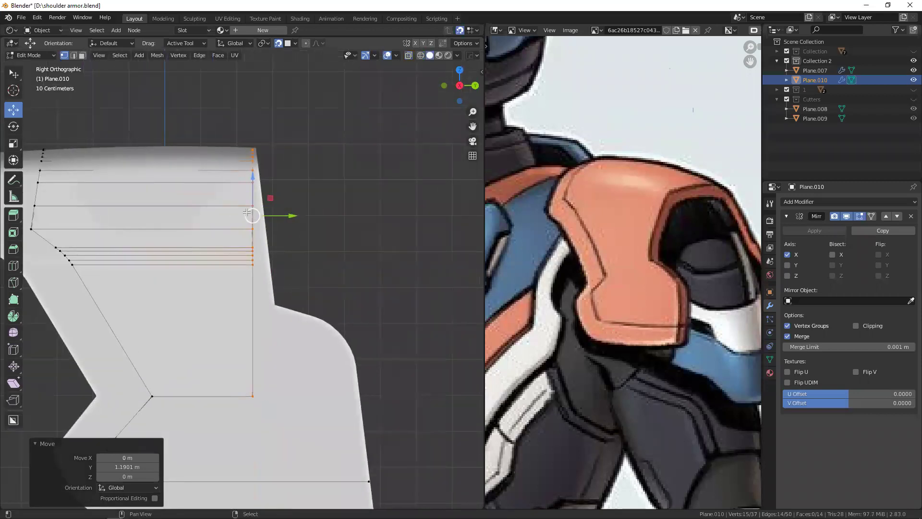
middle_drag(247, 212, 295, 204)
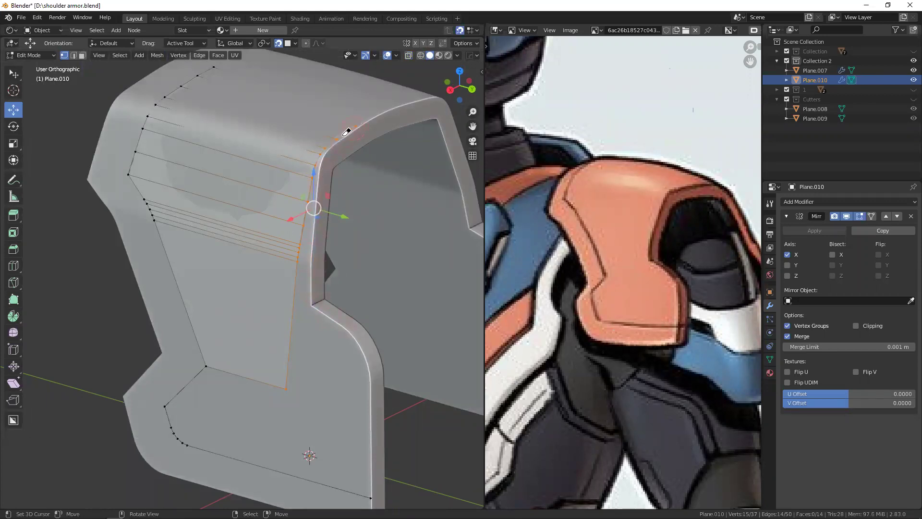
alt+middle_drag(311, 238, 319, 214)
key(g)
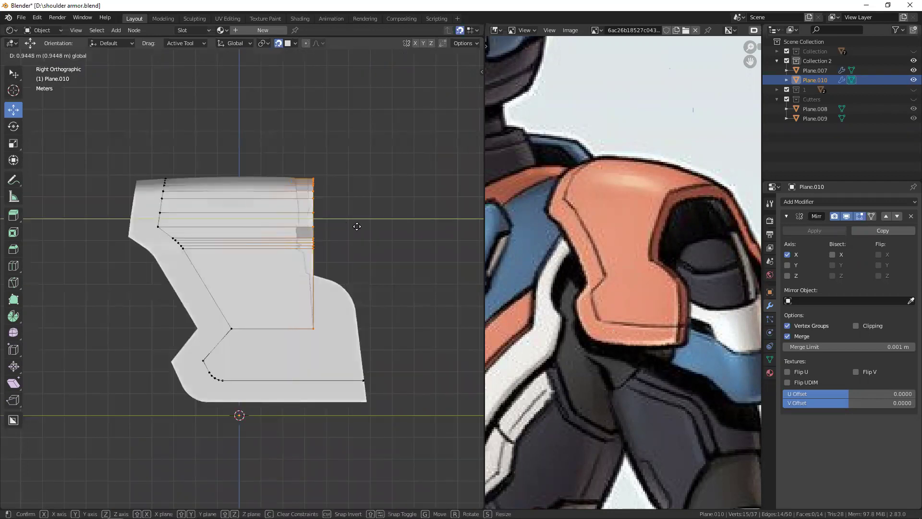
click(413, 226)
mouse_move(413, 226)
middle_down()
mouse_move(229, 268)
mouse_move(274, 259)
middle_up()
mouse_move(331, 217)
middle_down()
mouse_move(336, 253)
mouse_move(356, 223)
middle_up()
key(shift+z)
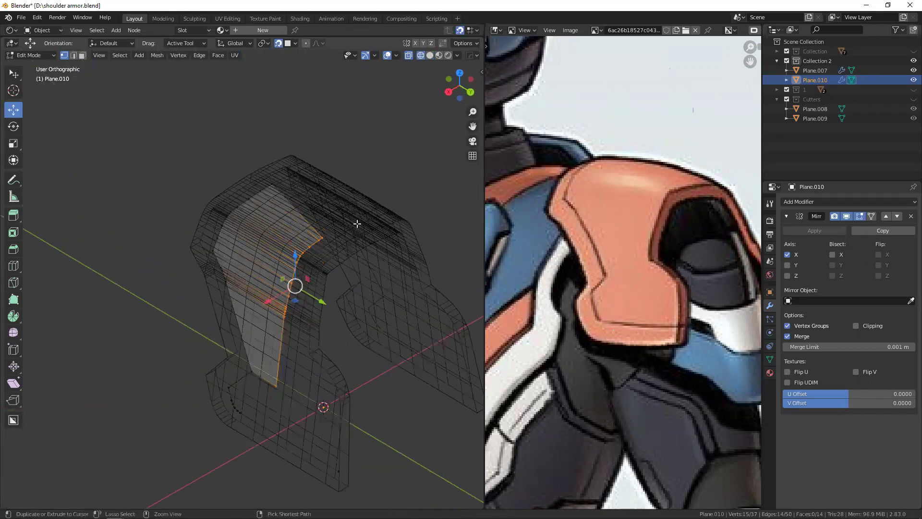
- Delete the stray vertices and extrude the panel's edge along Y across the plate
key(x)
click(305, 225)
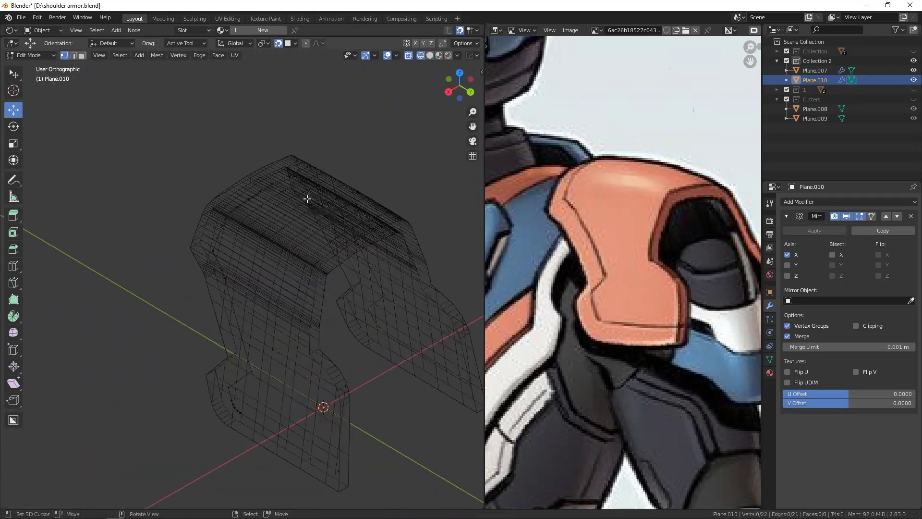
key(KP_3)
mouse_move(267, 177)
ctrl+right_down()
mouse_move(224, 319)
mouse_move(322, 260)
ctrl+right_up()
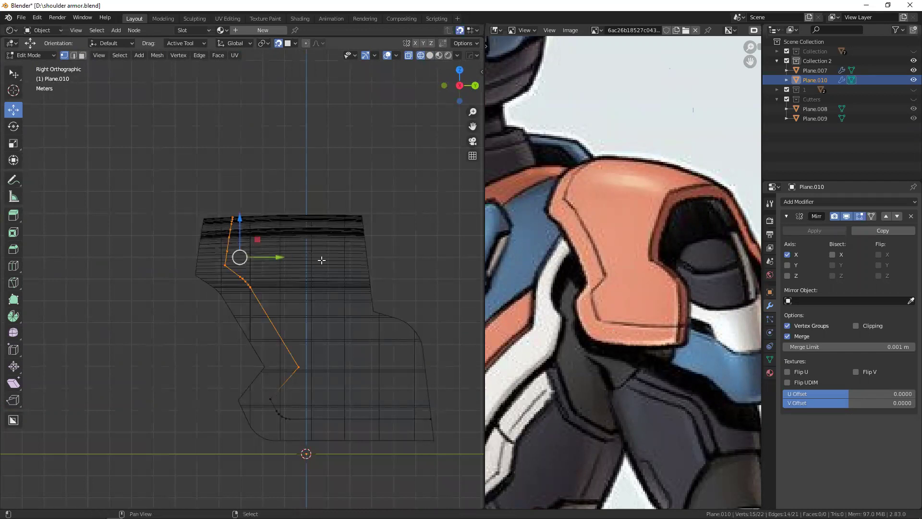
mouse_move(291, 137)
middle_down()
mouse_move(340, 268)
mouse_move(299, 249)
middle_up()
key(e)
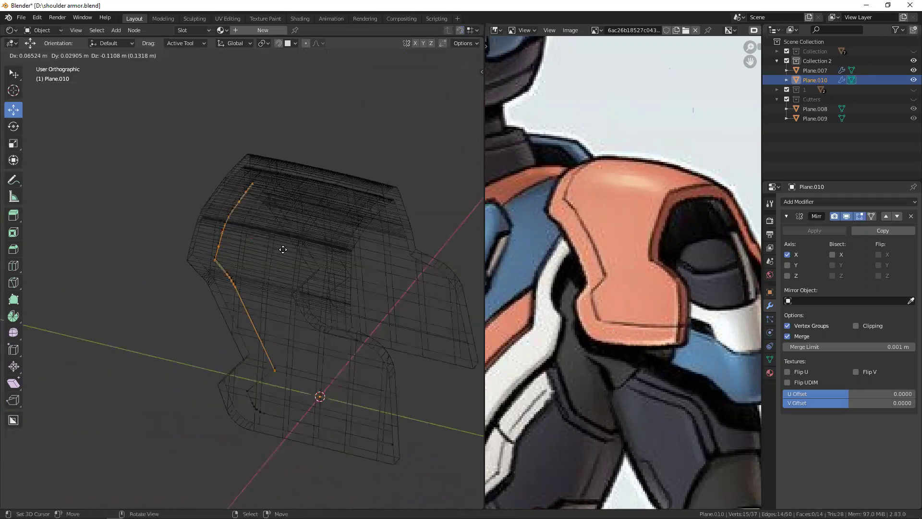
key(y)
click(410, 301)
- Add a loop cut across the panel
key(alt+z)
scroll(365, 240, up, 2)
scroll(355, 231, up, 2)
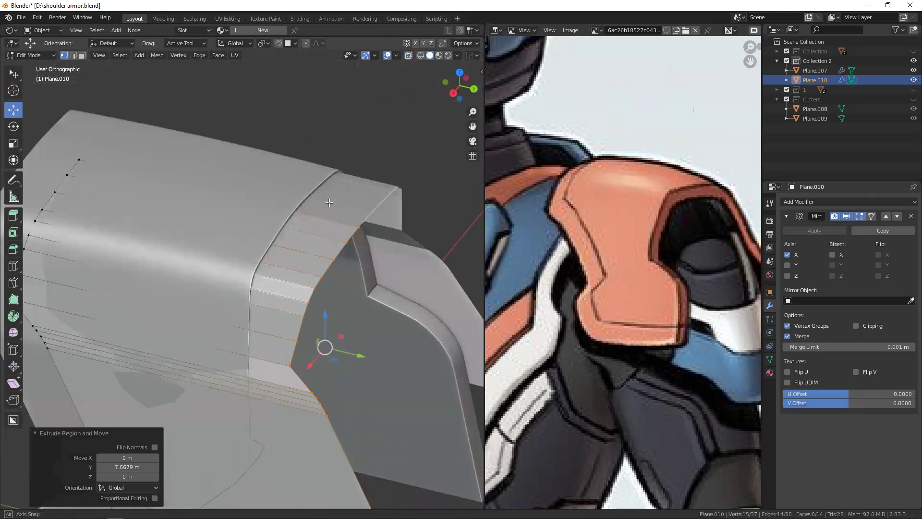
scroll(352, 226, up, 2)
click(349, 223)
key(KP_3)
mouse_move(200, 431)
shift+middle_down()
mouse_move(273, 281)
mouse_move(264, 237)
shift+middle_up()
key(KP_3)
scroll(192, 288, down, 2)
key(alt+z)
key(alt+a)
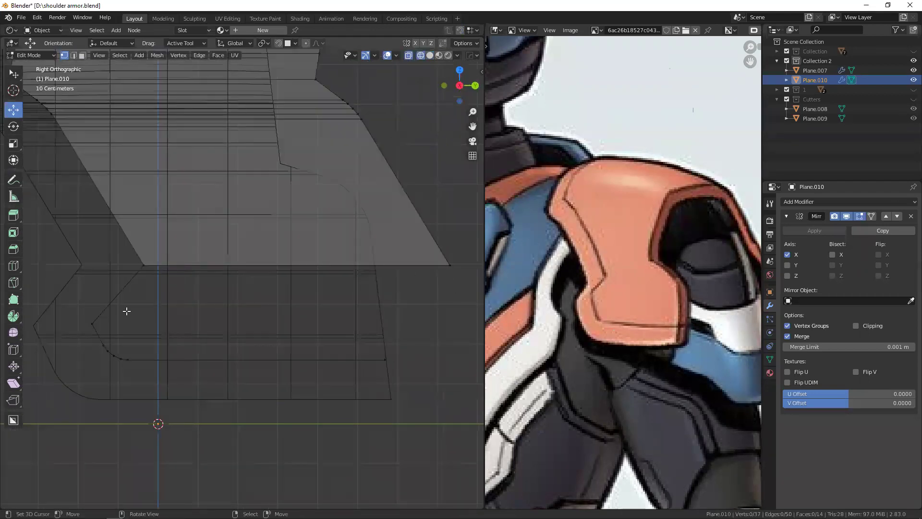
key(ctrl+r)
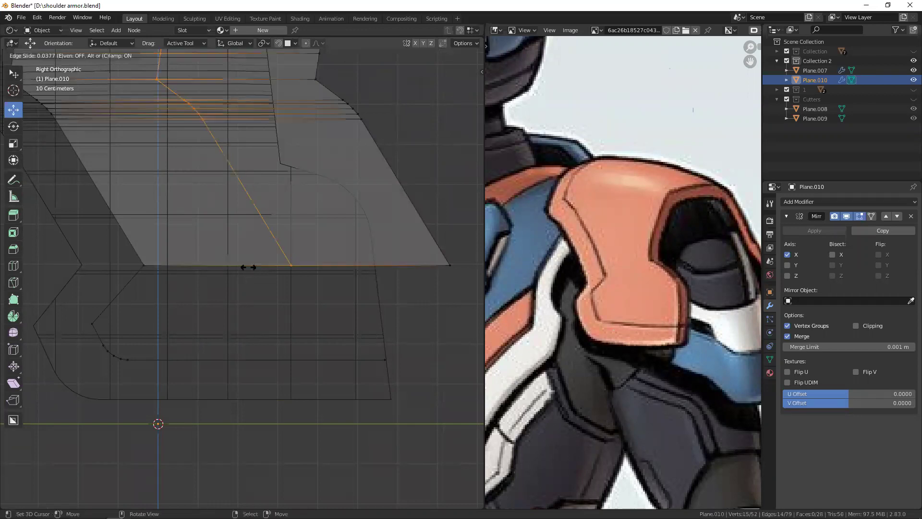
click(165, 267)
- Fill the closed lower outline and the remaining gap with new faces
alt+click(76, 320)
ctrl+click(147, 288)
key(f)
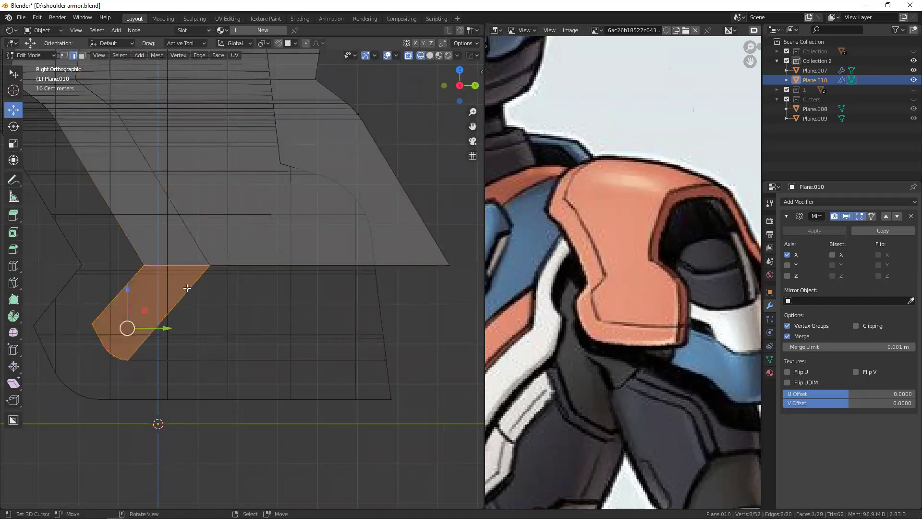
shift+middle_drag(187, 288, 145, 344)
key(1)
shift+middle_drag(102, 254, 189, 260)
key(alt+a)
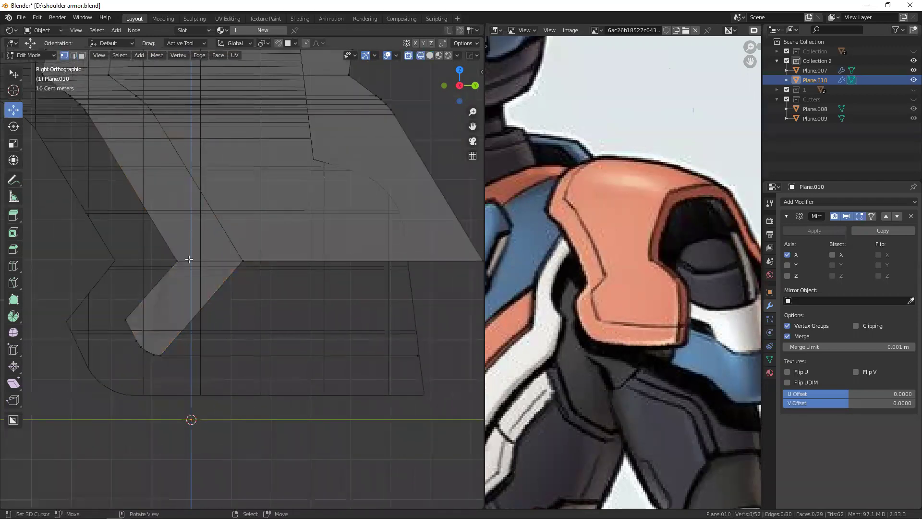
shift+middle_drag(208, 291, 177, 286)
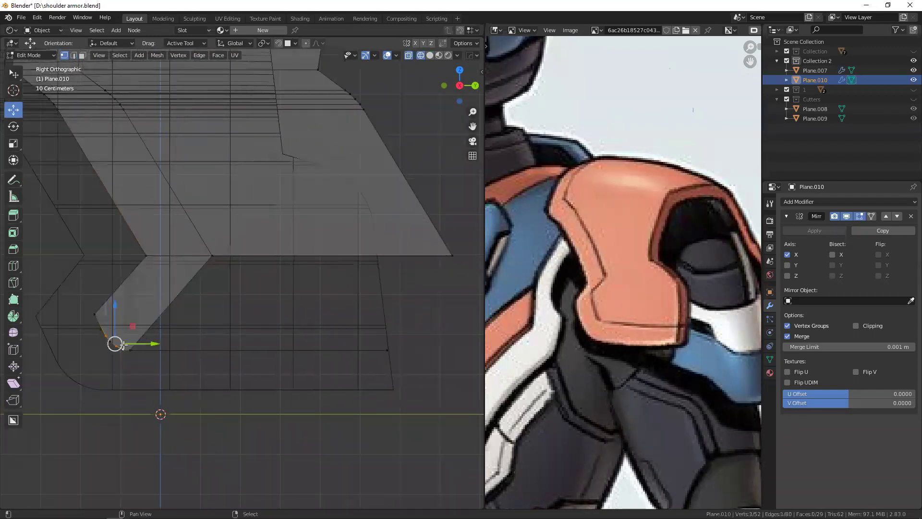
shift+middle_drag(139, 327, 126, 338)
key(alt+a)
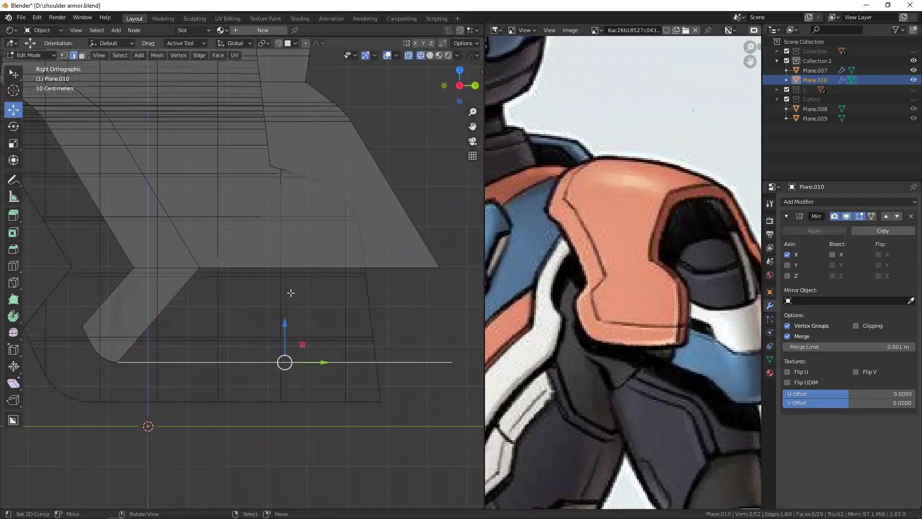
key(f)
key(alt+a)
- Select the whole panel mesh and recalculate its normals
key(2)
mouse_move(214, 247)
middle_down()
mouse_move(272, 303)
mouse_move(251, 267)
mouse_move(283, 261)
middle_up()
key(a)
key(shift+n)
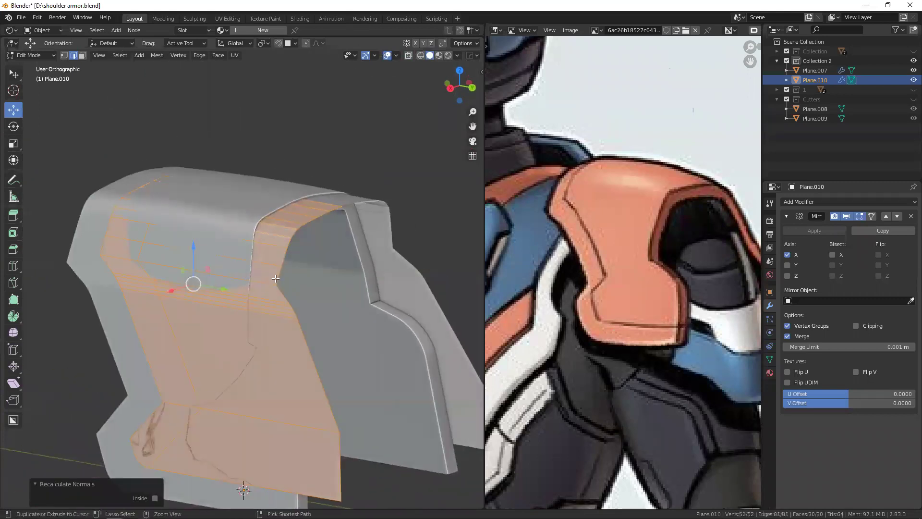
- Add a Solidify modifier to Plane.010 with 0 offset and 0.37 m thickness
key(Tab)
click(830, 200)
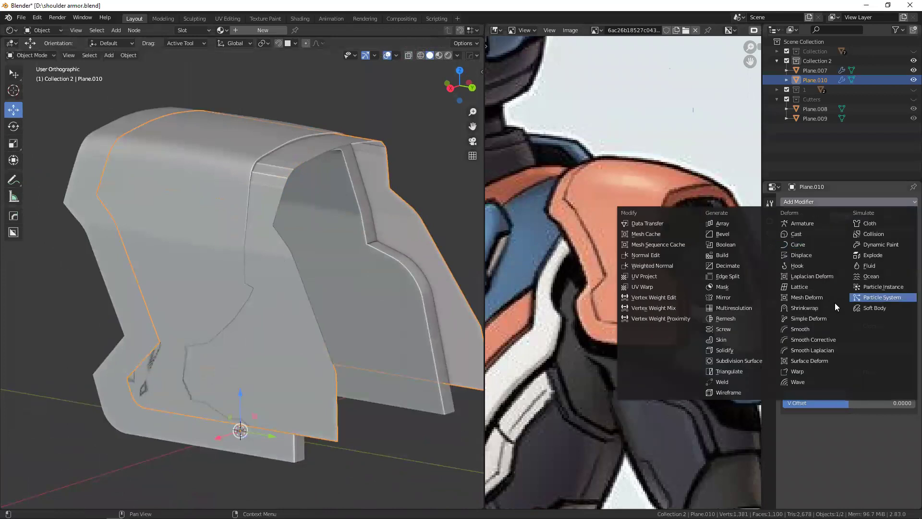
click(736, 349)
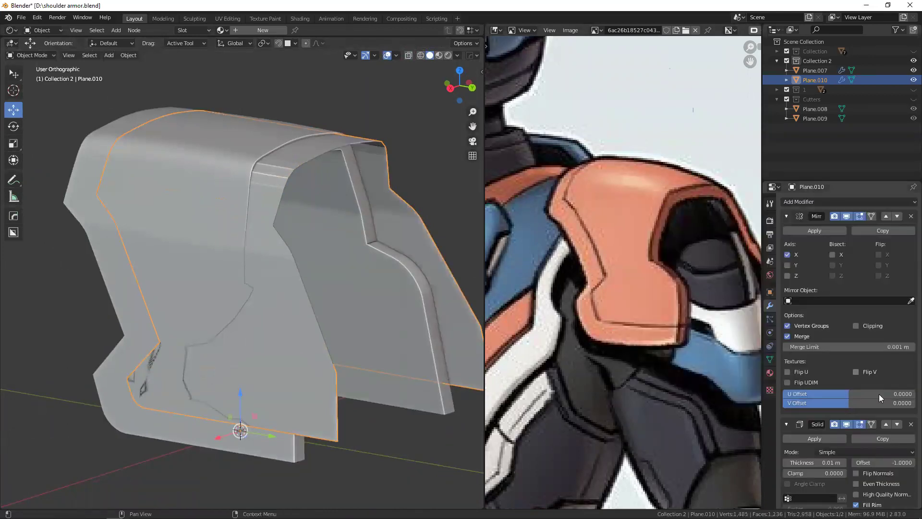
scroll(887, 407, down, 5)
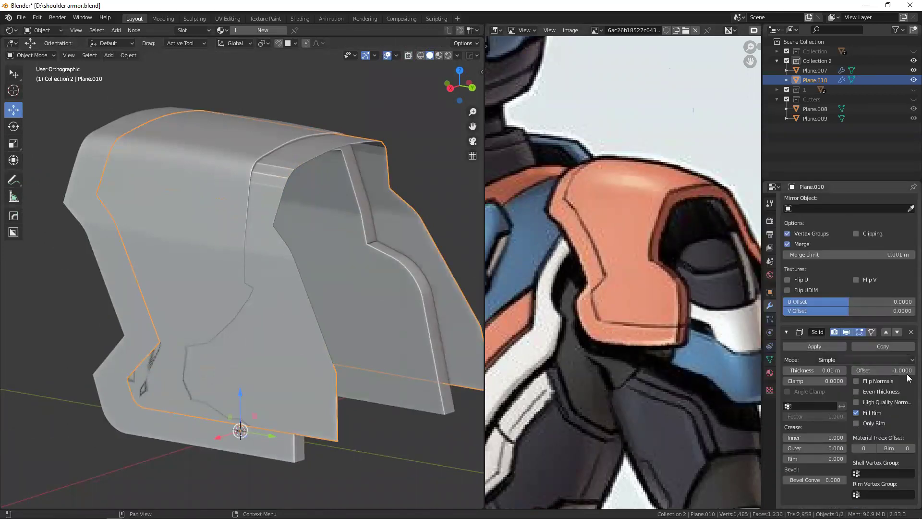
text(0)
key(Return)
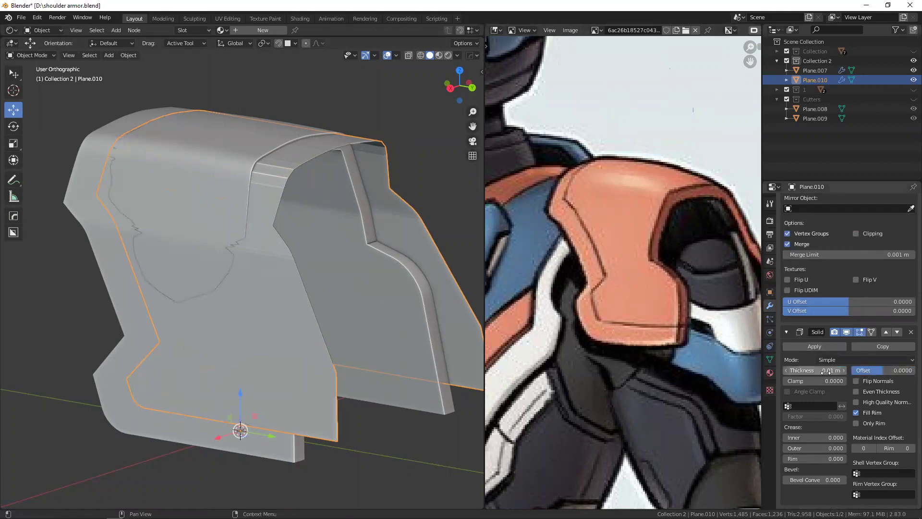
drag(826, 371, 830, 371)
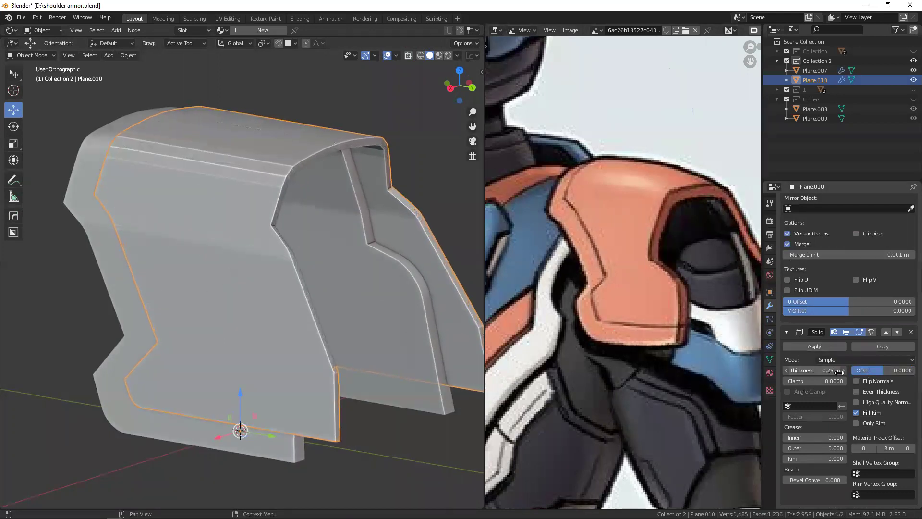
drag(841, 372, 844, 373)
key(shift+z)
mouse_move(281, 316)
middle_down()
mouse_move(245, 303)
mouse_move(324, 237)
mouse_move(287, 240)
mouse_move(325, 238)
middle_up()
scroll(288, 245, up, 6)
key(shift+z)
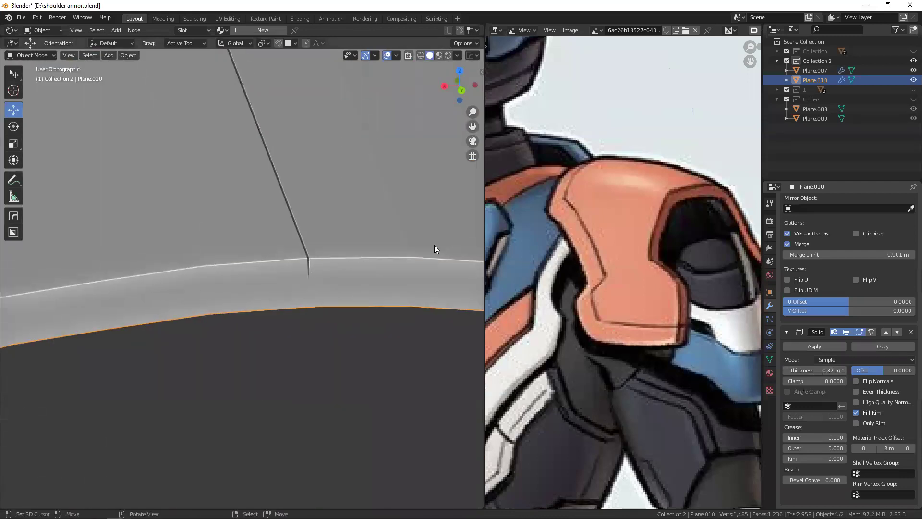
- In local view, move Plane.010's centre seam edge to 0.000796 m along X
key(KP_Divide)
key(Tab)
key(alt+z)
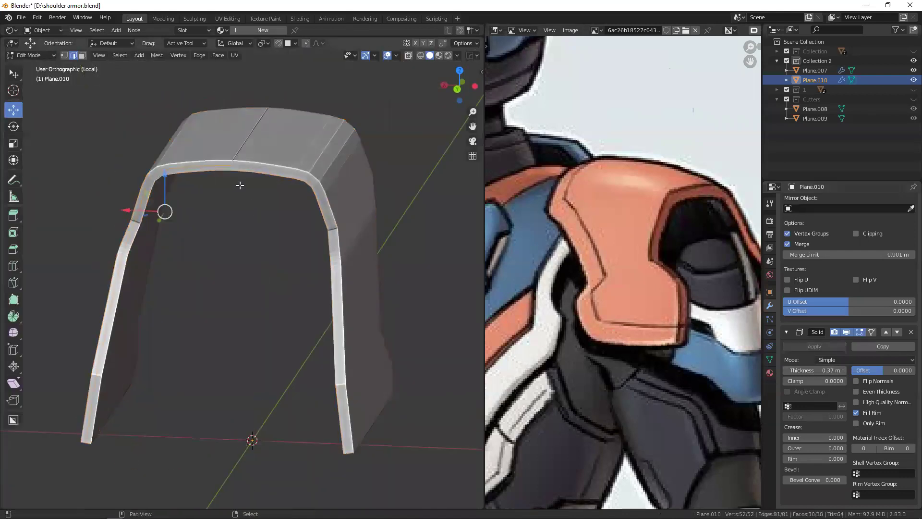
scroll(267, 195, up, 2)
scroll(267, 195, up, 3)
click(276, 220)
key(KP_Decimal)
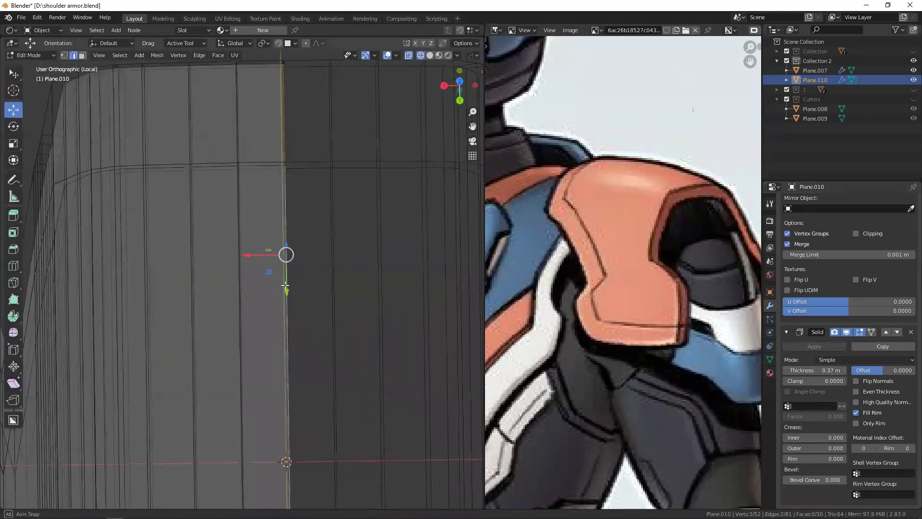
shift+middle_drag(209, 232, 271, 246)
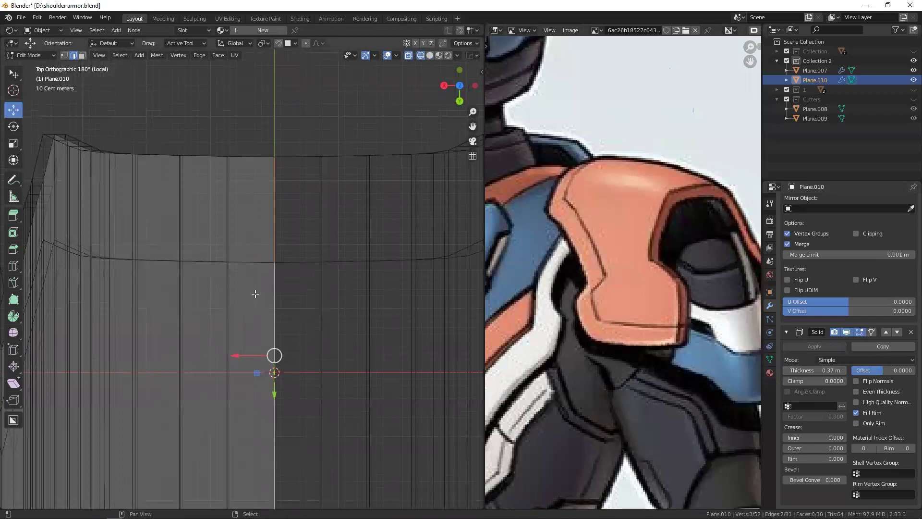
scroll(313, 188, up, 4)
scroll(253, 170, up, 2)
mouse_move(253, 171)
shift+middle_down()
mouse_move(268, 103)
mouse_move(258, 91)
mouse_move(288, 212)
shift+middle_up()
key(g)
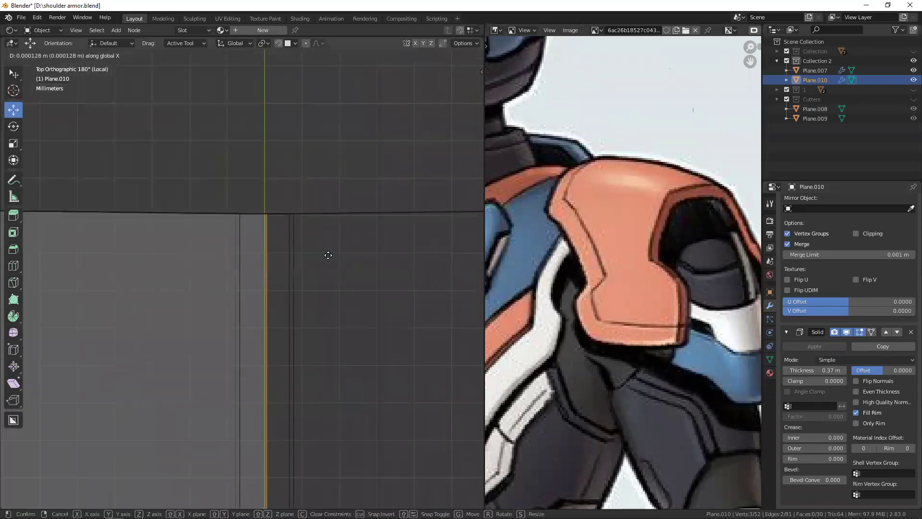
click(280, 221)
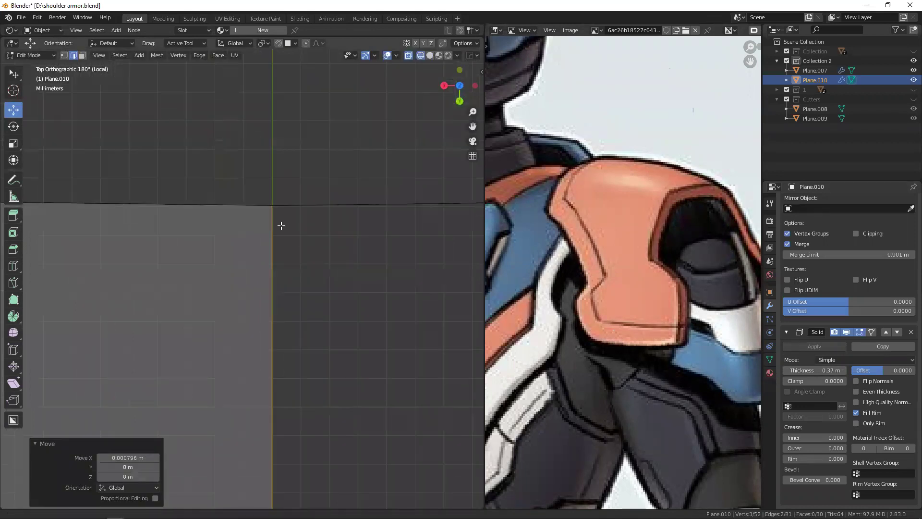
- Leave Edit Mode and orbit out to frame the whole arch
scroll(309, 233, down, 3)
scroll(365, 254, down, 5)
scroll(275, 280, down, 4)
middle_drag(275, 280, 298, 276)
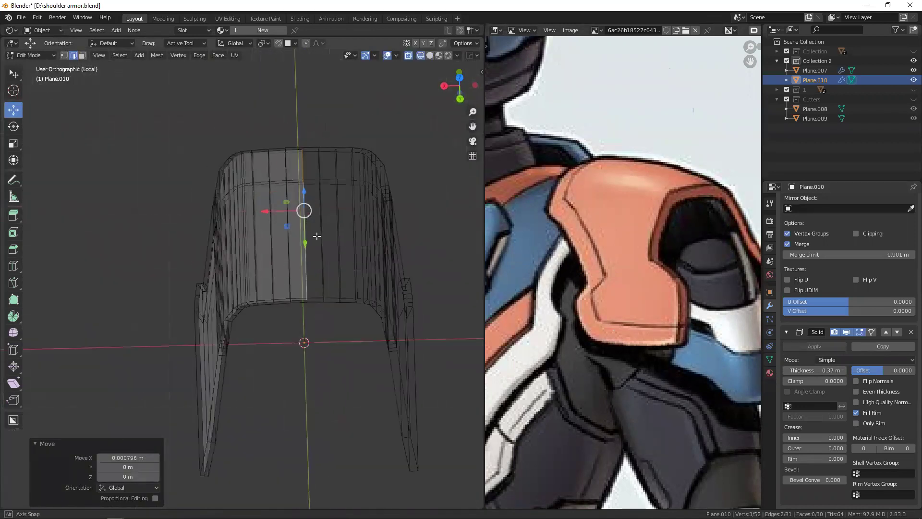
scroll(303, 275, up, 4)
scroll(311, 274, up, 3)
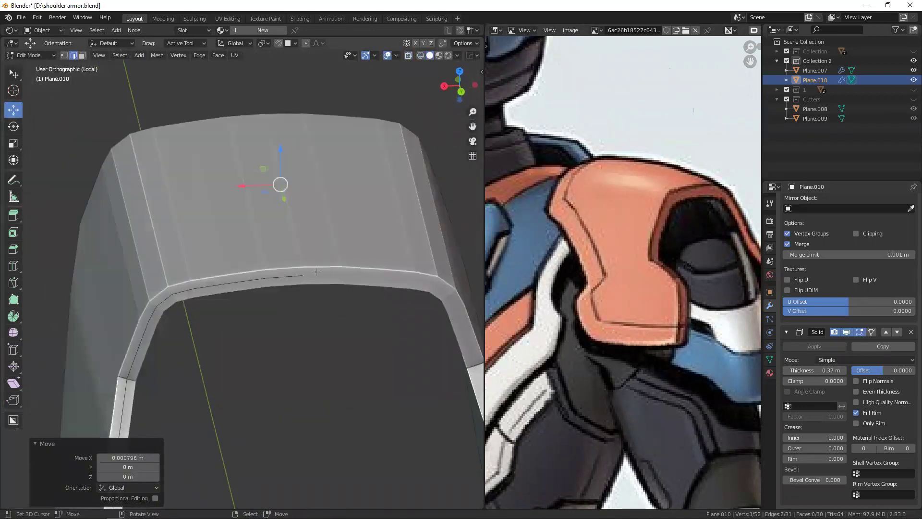
scroll(785, 298, up, 2)
scroll(807, 234, up, 2)
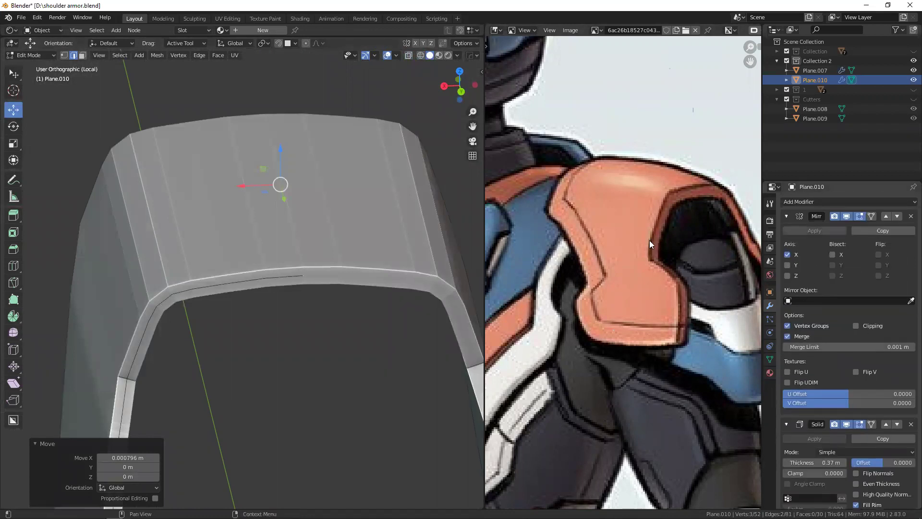
key(Tab)
scroll(294, 247, down, 3)
middle_drag(233, 207, 251, 257)
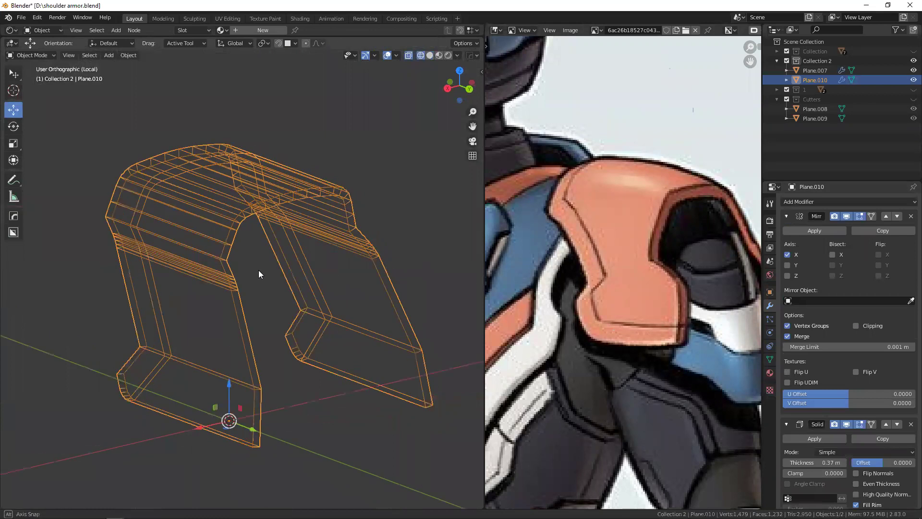
- Exit local view and apply Plane.010's Mirror and Solidify modifiers
key(KP_Divide)
scroll(245, 269, down, 1)
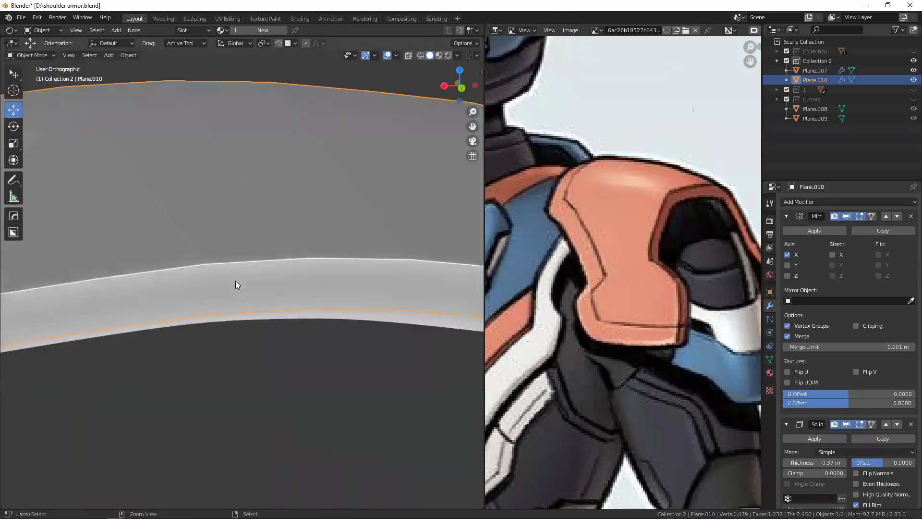
scroll(240, 293, down, 2)
scroll(260, 294, down, 2)
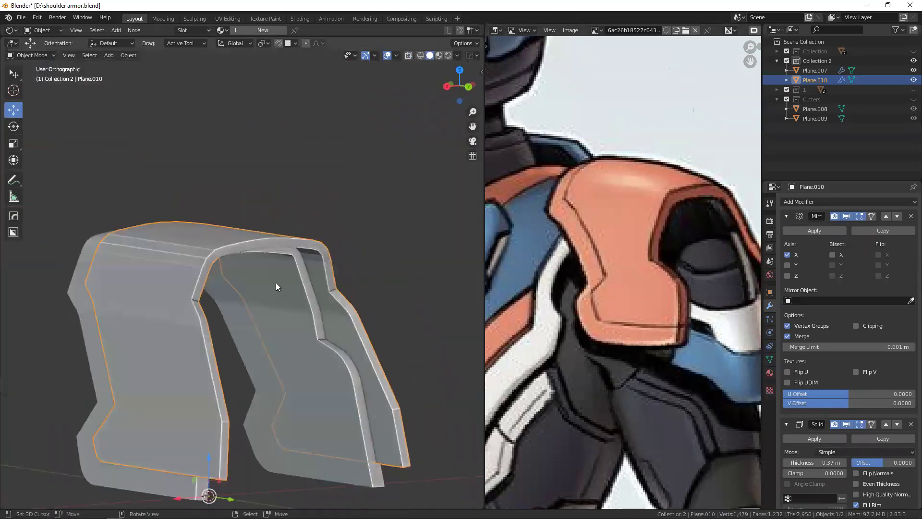
click(821, 233)
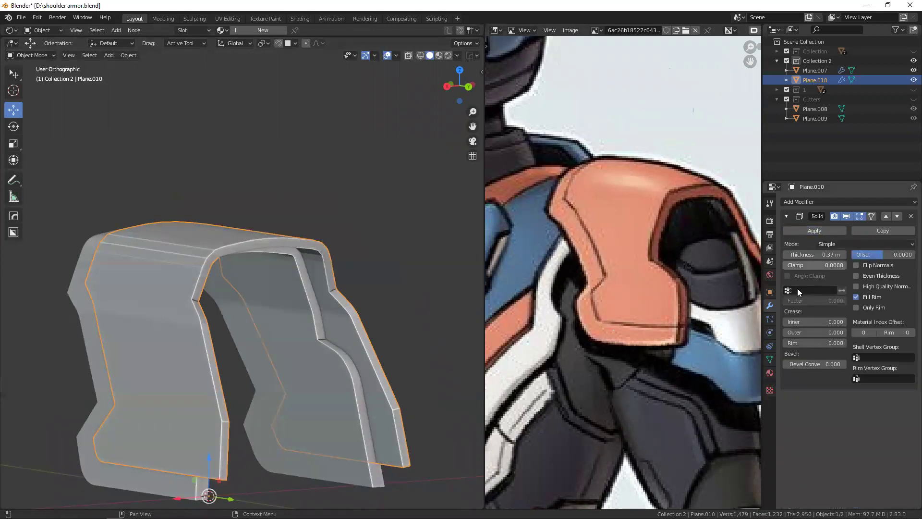
click(815, 231)
key(Tab)
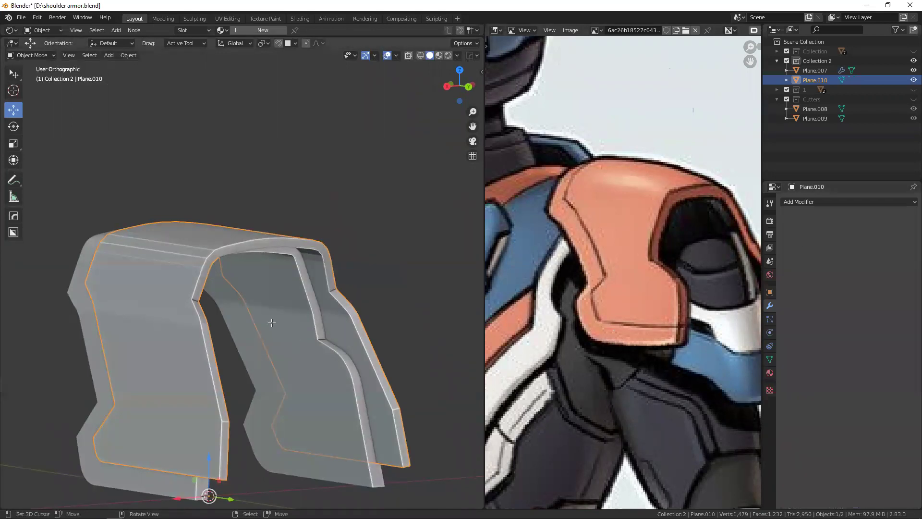
- Select the border edge loops around Plane.010's lower face in see-through view
key(alt+z)
mouse_move(207, 285)
middle_down()
mouse_move(243, 398)
mouse_move(266, 400)
mouse_move(240, 422)
middle_up()
scroll(243, 413, up, 3)
alt+shift+click(239, 421)
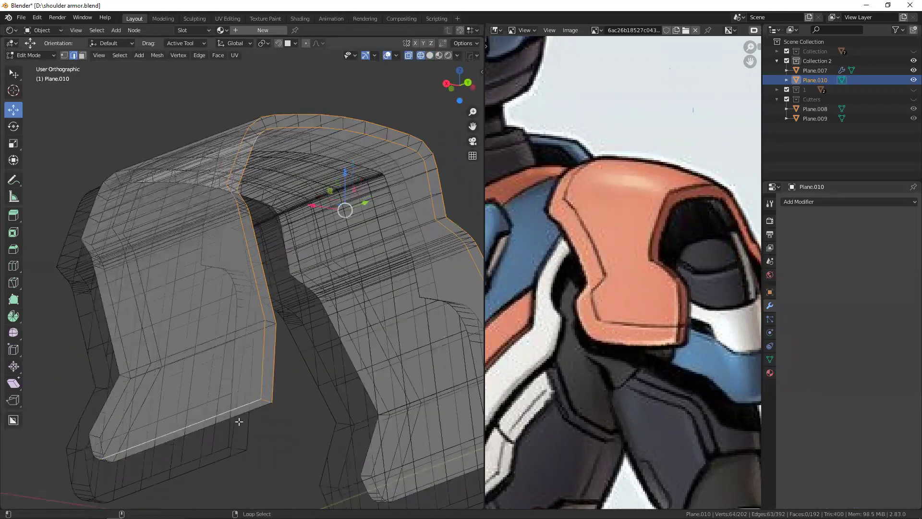
middle_drag(108, 437, 103, 435)
scroll(103, 434, up, 3)
mouse_move(152, 393)
middle_down()
mouse_move(132, 385)
mouse_move(173, 297)
middle_up()
alt+shift+click(132, 385)
mouse_move(154, 342)
middle_down()
mouse_move(144, 380)
mouse_move(374, 189)
mouse_move(237, 289)
mouse_move(128, 257)
mouse_move(176, 264)
mouse_move(185, 206)
mouse_move(154, 267)
mouse_move(144, 268)
mouse_move(134, 368)
mouse_move(232, 385)
mouse_move(209, 379)
middle_up()
alt+shift+click(144, 310)
shift+click(128, 257)
shift+click(144, 267)
- Extend the selection to the remaining border edges and check both sides of the plate
shift+click(134, 368)
key(alt+z)
alt+shift+click(200, 381)
mouse_move(146, 385)
middle_down()
mouse_move(143, 343)
mouse_move(137, 379)
mouse_move(247, 325)
mouse_move(255, 338)
middle_up()
shift+click(144, 358)
shift+click(137, 379)
key(alt+z)
middle_drag(156, 351, 148, 314)
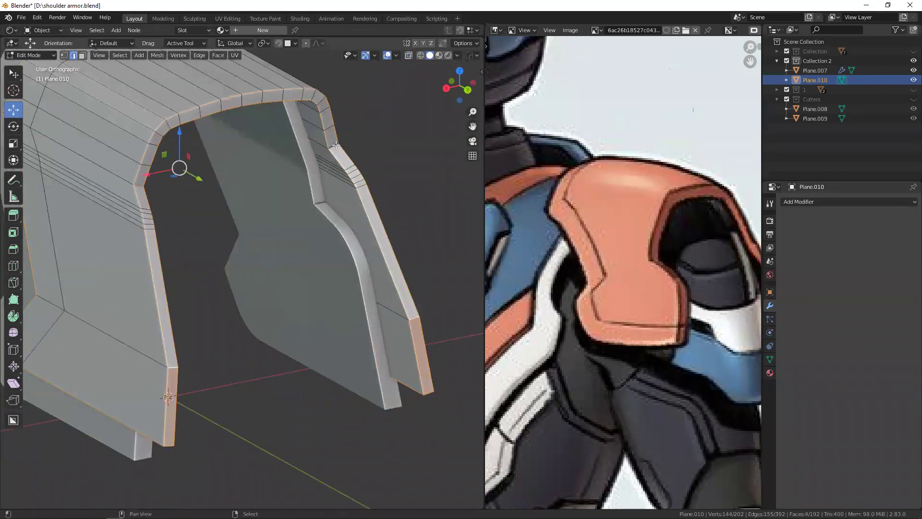
key(Tab)
- Add a level-2 Subdivision Surface and crease the first border edge to 1
mouse_move(203, 234)
middle_down()
mouse_move(233, 192)
mouse_move(161, 295)
mouse_move(272, 291)
middle_up()
key(ctrl+2)
key(Tab)
scroll(263, 265, up, 5)
key(alt+a)
key(alt+z)
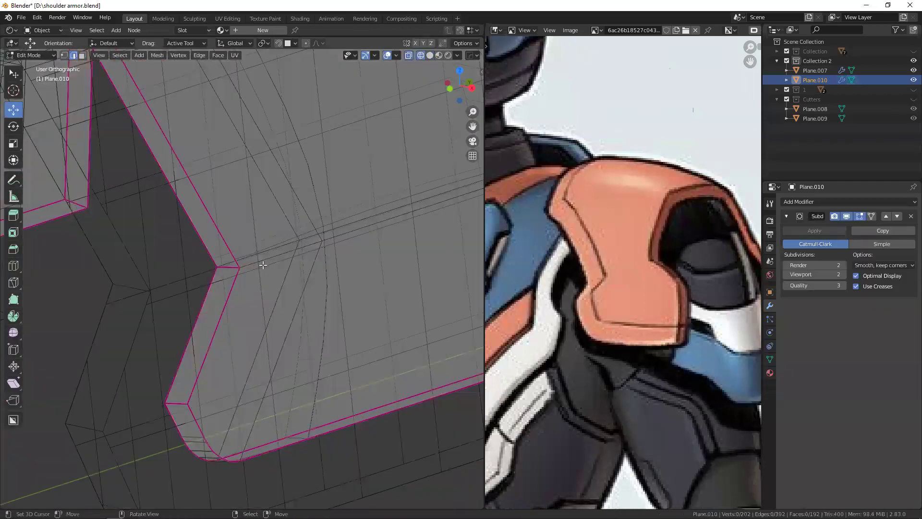
key(shift+e)
click(558, 341)
- Crease two more border edge loops to 1 and return to solid Object Mode
key(alt+z)
mouse_move(214, 309)
middle_down()
mouse_move(250, 307)
mouse_move(240, 313)
middle_up()
key(alt+z)
scroll(240, 312, up, 2)
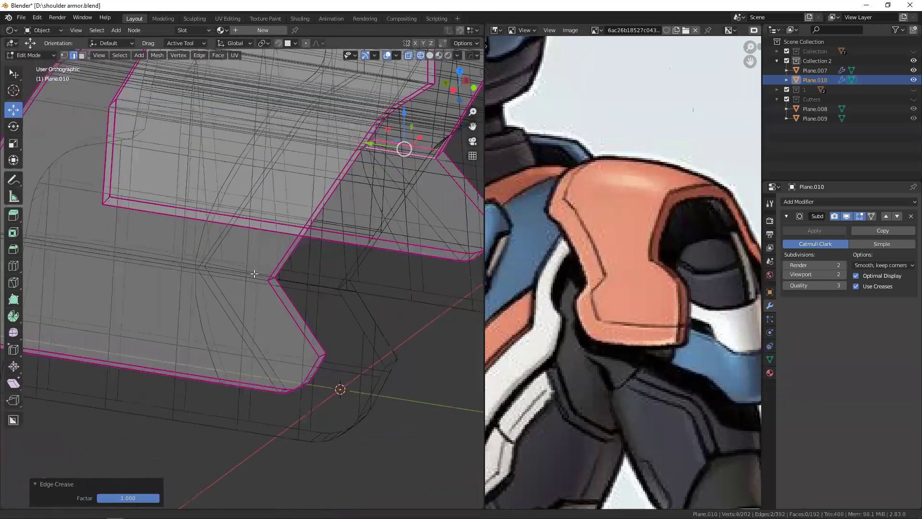
alt+click(228, 259)
alt+click(229, 270)
key(shift+e)
mouse_move(229, 270)
middle_down()
mouse_move(261, 290)
mouse_move(414, 334)
middle_up()
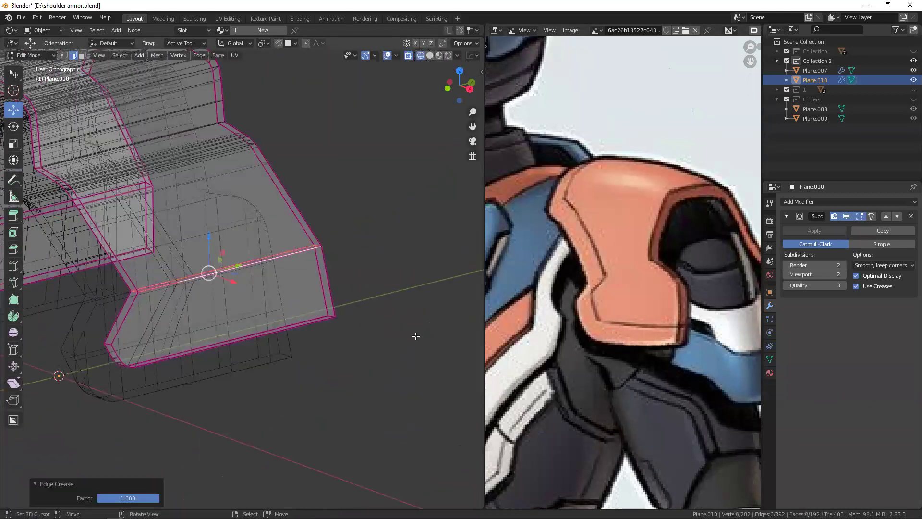
key(Tab)
mouse_move(251, 313)
middle_down()
mouse_move(210, 284)
mouse_move(252, 194)
middle_up()
key(shift+z)
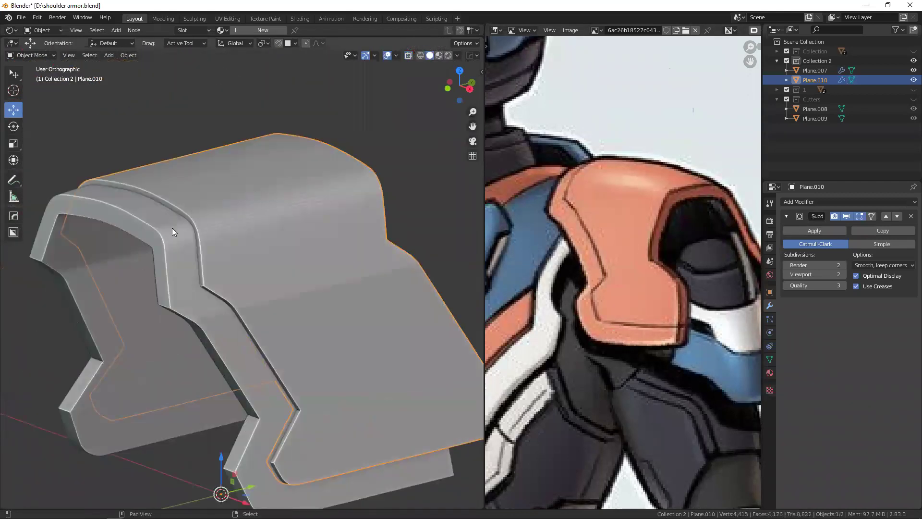
- Boolean-difference Plane.010 out of armor plate Plane.007 and show the Cutters collection again
shift+click(235, 302)
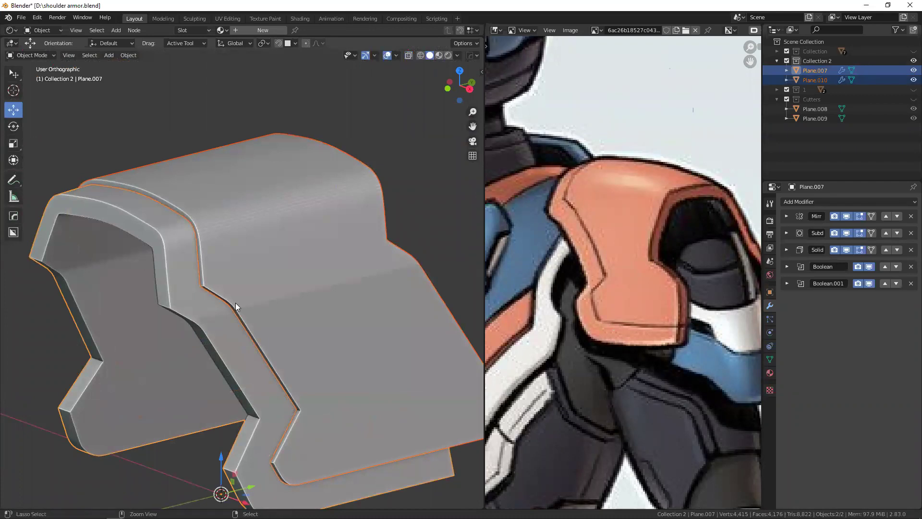
key(ctrl+minus)
mouse_move(263, 304)
middle_down()
mouse_move(266, 260)
mouse_move(241, 244)
mouse_move(270, 248)
mouse_move(162, 242)
mouse_move(285, 243)
middle_up()
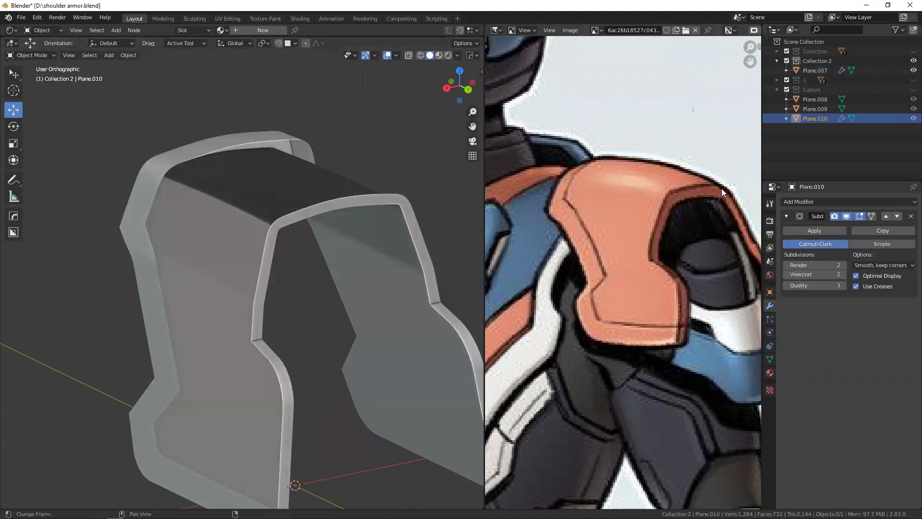
click(374, 207)
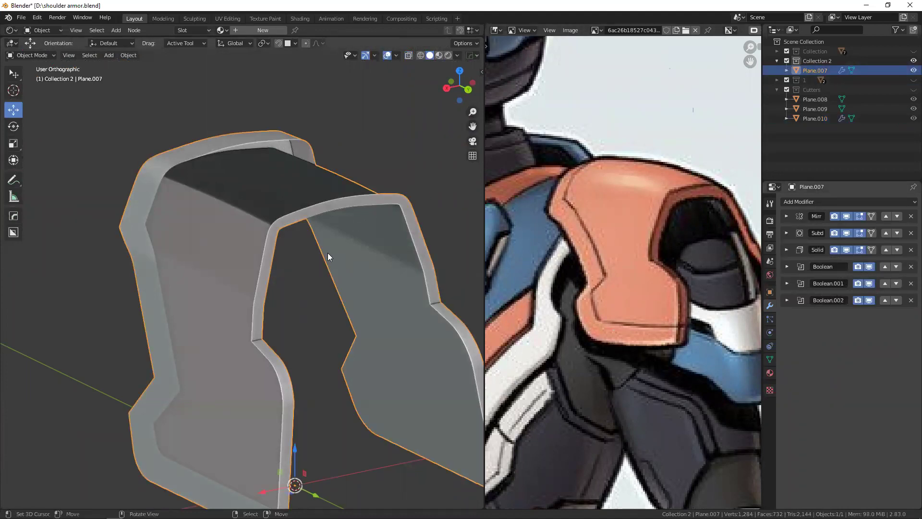
mouse_move(323, 236)
middle_down()
mouse_move(367, 199)
mouse_move(223, 212)
mouse_move(239, 182)
mouse_move(220, 165)
mouse_move(148, 157)
mouse_move(147, 182)
middle_up()
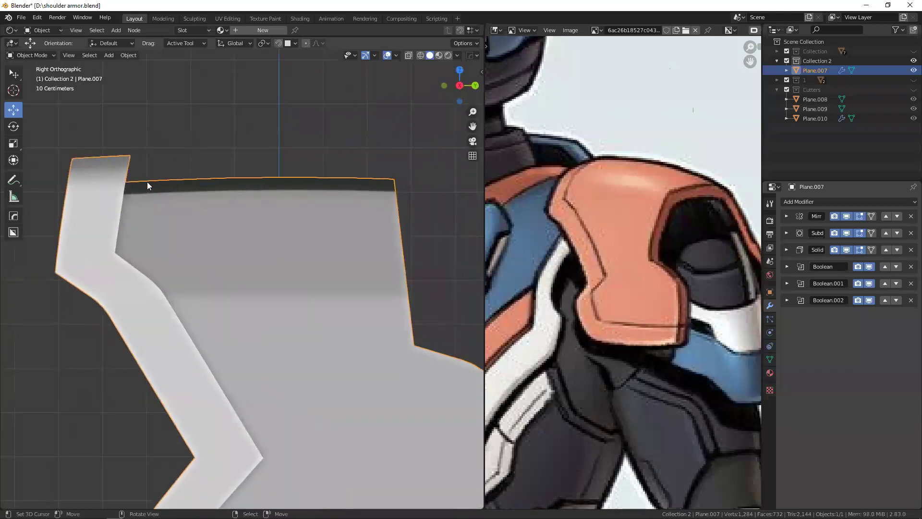
click(913, 89)
click(342, 187)
- Select all of the Plane.010 cutter's geometry to recalculate its normals
mouse_move(342, 189)
middle_down()
mouse_move(334, 263)
mouse_move(252, 251)
mouse_move(332, 220)
middle_up()
key(Tab)
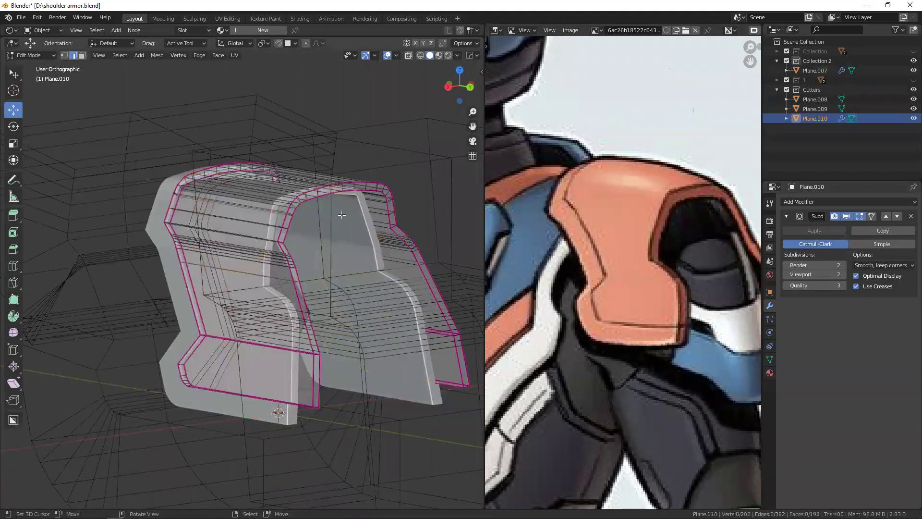
key(a)
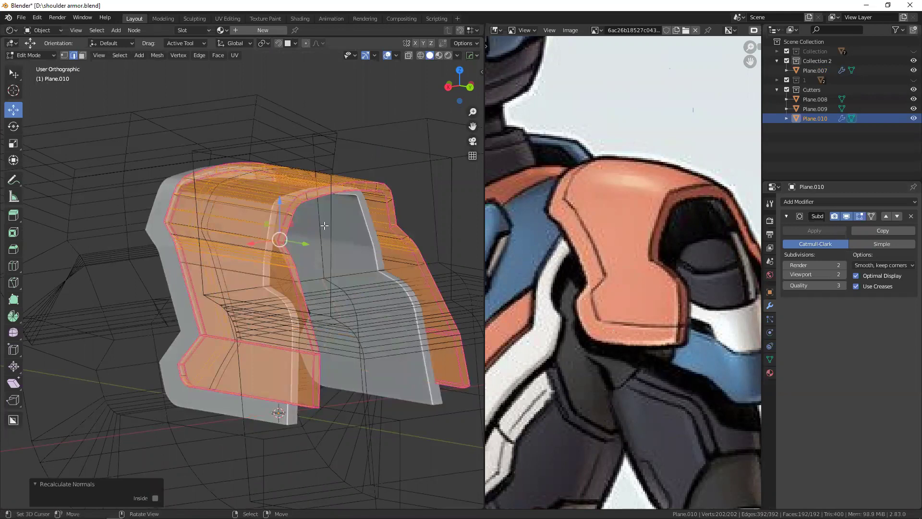
key(Tab)
- Nudge the cutter about -0.003 m in Y and 0.004 m in Z to refine the groove
middle_drag(291, 238, 347, 172)
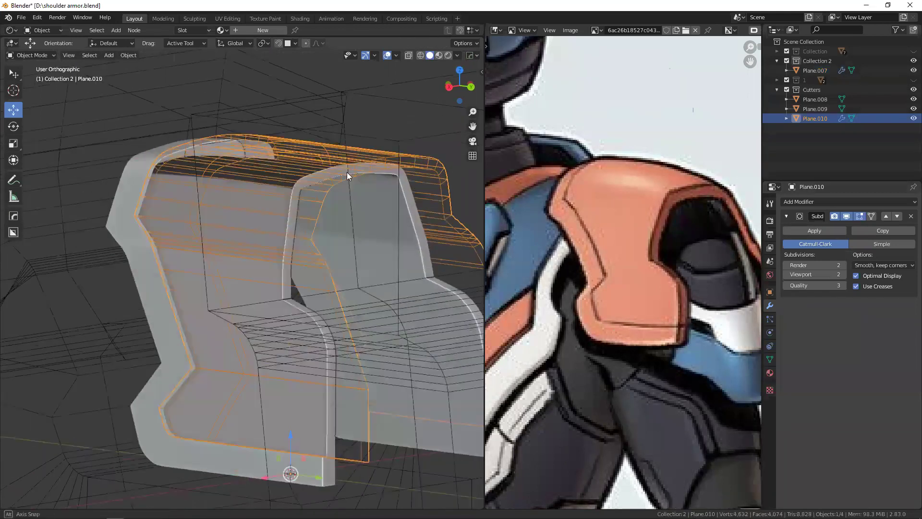
scroll(271, 198, up, 3)
scroll(271, 198, up, 3)
drag(264, 179, 267, 164)
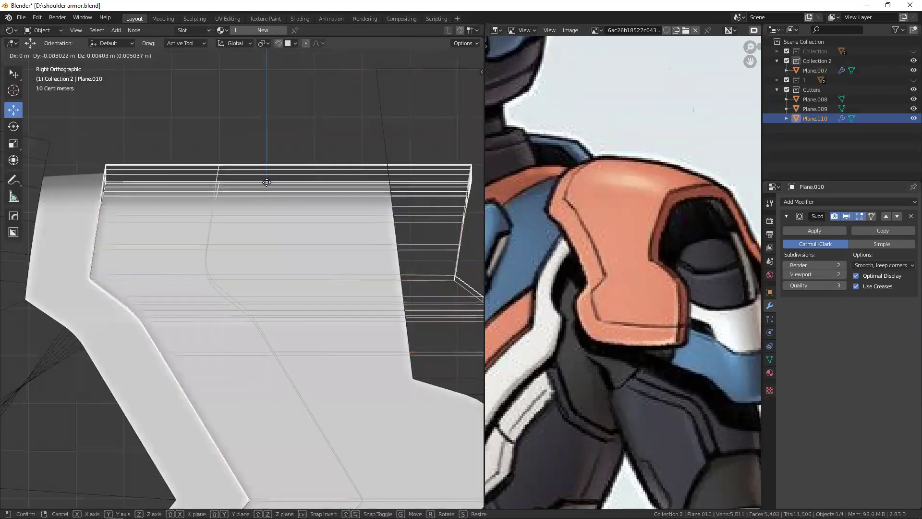
mouse_move(267, 164)
middle_down()
mouse_move(259, 267)
mouse_move(231, 336)
middle_up()
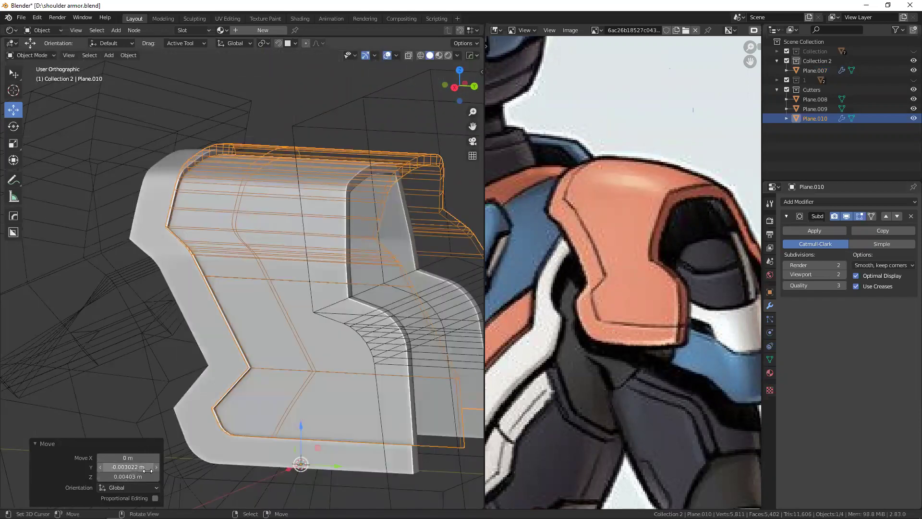
mouse_move(294, 314)
middle_down()
mouse_move(234, 287)
mouse_move(208, 293)
mouse_move(227, 264)
mouse_move(318, 256)
mouse_move(240, 255)
mouse_move(317, 260)
mouse_move(220, 237)
mouse_move(237, 275)
mouse_move(257, 277)
middle_up()
- Hide the cutters, shift the reference image beside the shoulder pad, and view the plate from behind
key(2)
scroll(241, 236, down, 2)
scroll(241, 292, down, 4)
mouse_move(267, 236)
middle_down()
mouse_move(211, 291)
mouse_move(252, 232)
mouse_move(234, 306)
mouse_move(269, 298)
middle_up()
middle_drag(627, 277, 569, 305)
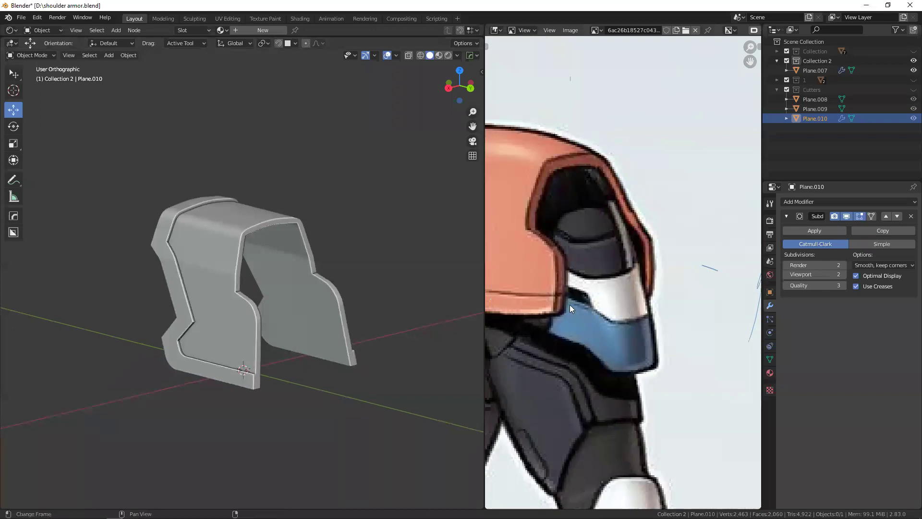
mouse_move(265, 275)
middle_down()
mouse_move(218, 275)
mouse_move(213, 306)
middle_up()
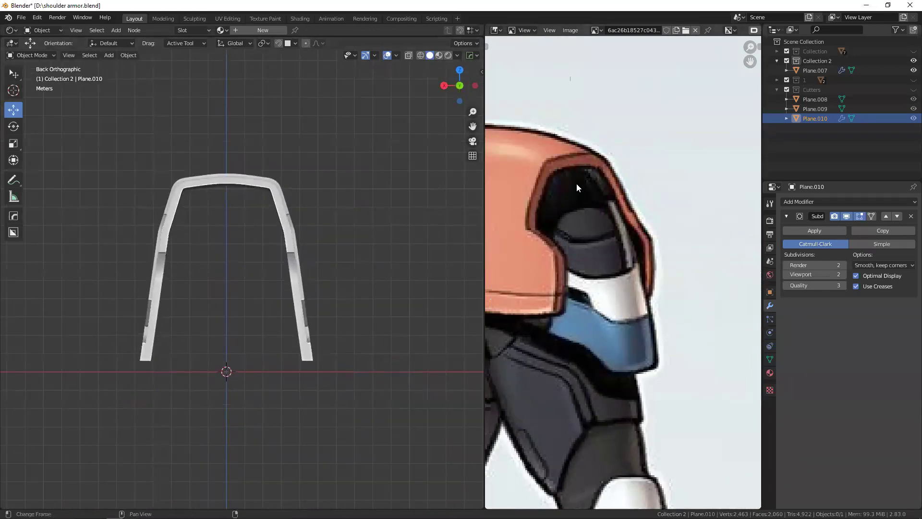
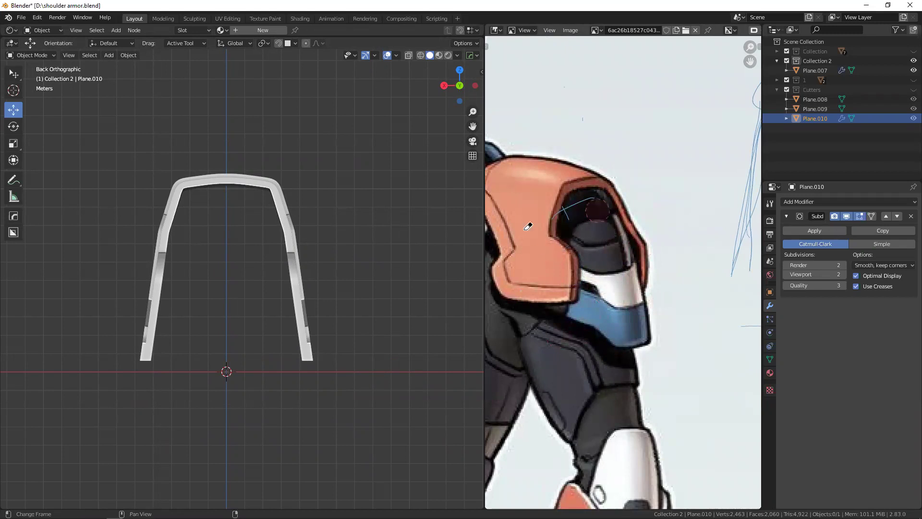
- Add a UV sphere to the scene in back view of the shoulder armor frame
mouse_move(302, 284)
middle_down()
mouse_move(317, 296)
mouse_move(281, 283)
middle_up()
key(ctrl+KP_1)
key(shift+a)
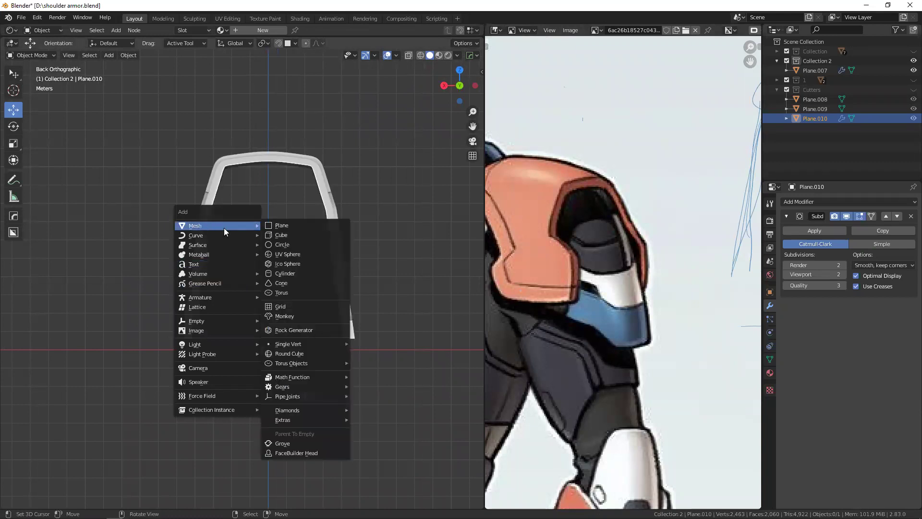
click(302, 255)
- Scale the sphere up, apply its scale, and move it inside the armor frame
middle_drag(282, 282, 296, 357)
key(s)
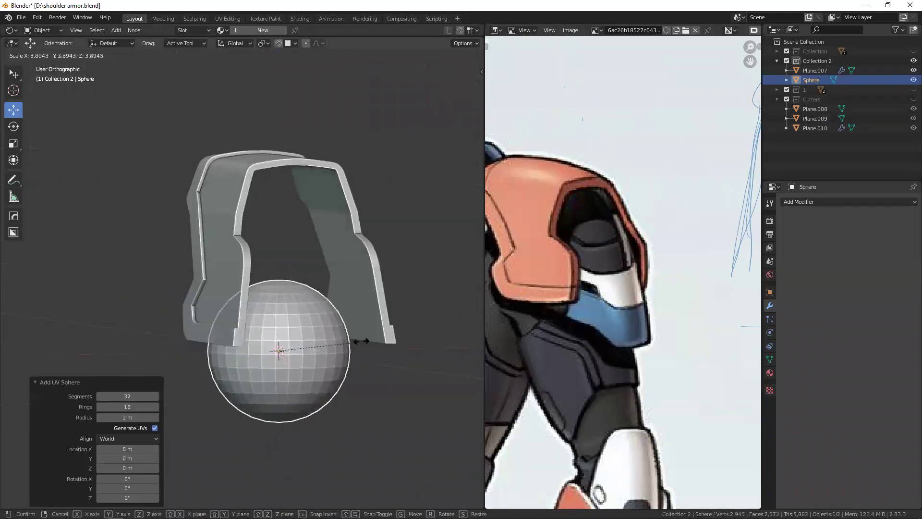
click(327, 317)
key(ctrl+KP_1)
key(ctrl+a)
click(313, 326)
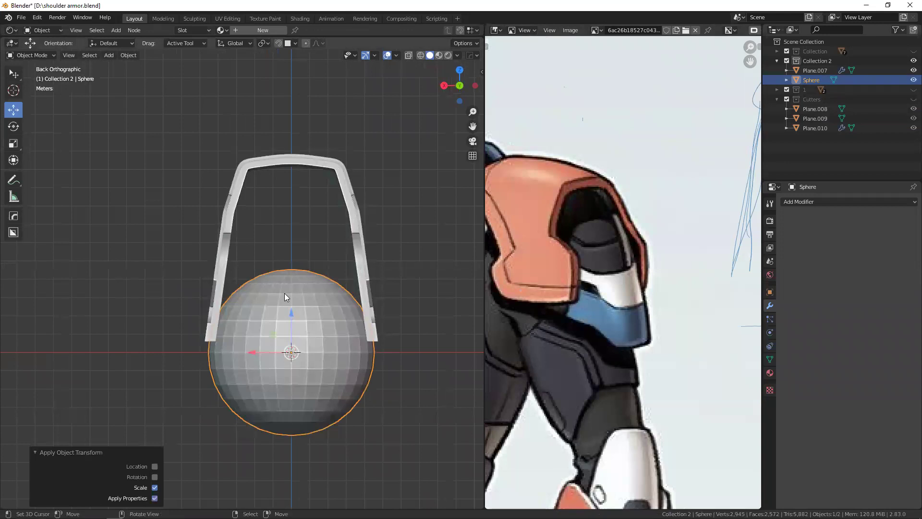
key(g)
right_click(319, 225)
- In Sculpt Mode, Grab-stretch the sphere downward and bulge its side in wireframe side view
key(ctrl+Tab)
click(321, 293)
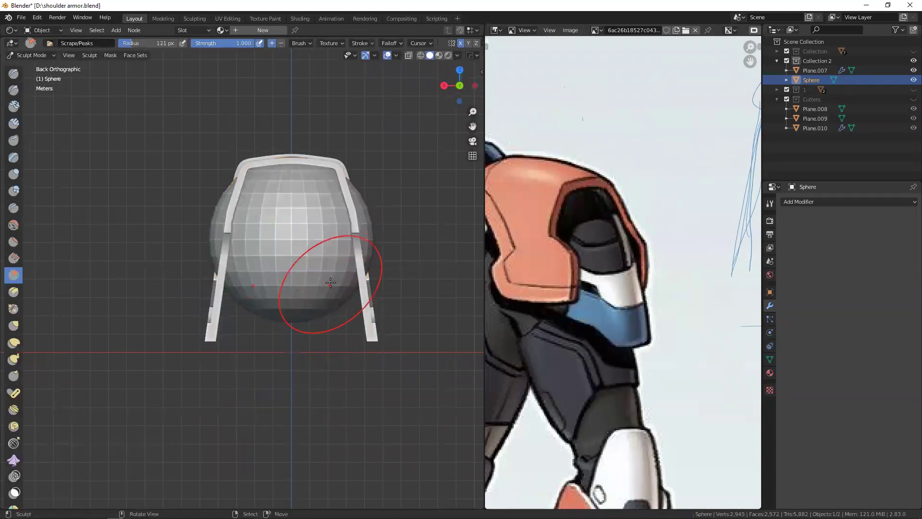
key(KP_3)
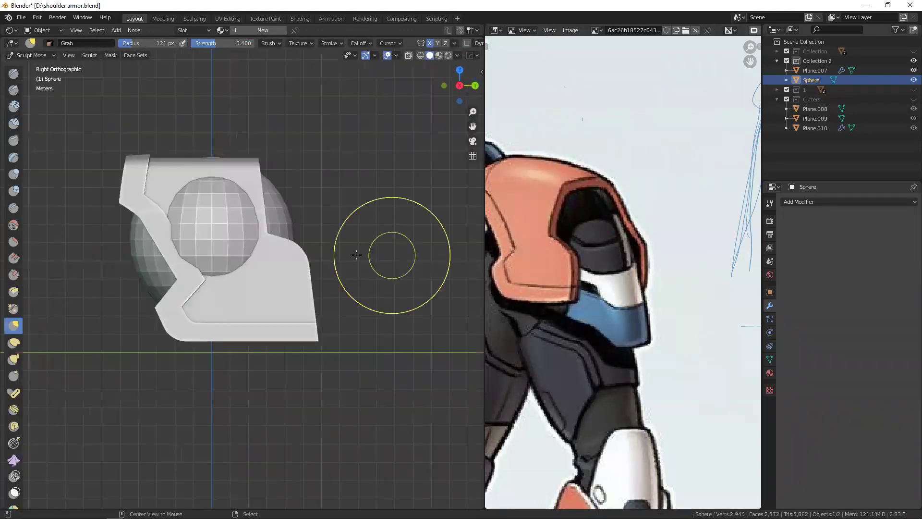
key(shift+z)
key(f)
drag(308, 370, 317, 442)
key(f)
drag(173, 307, 149, 311)
click(253, 251)
- From the back view, Grab-bulge the sphere's upper right and widen its lower part
key(shift+z)
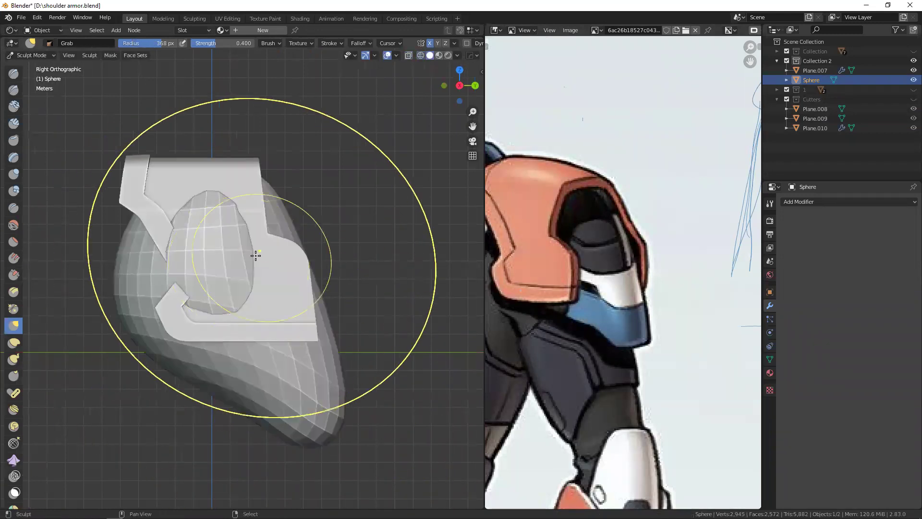
key(ctrl+KP_1)
scroll(322, 199, up, 2)
drag(322, 199, 349, 172)
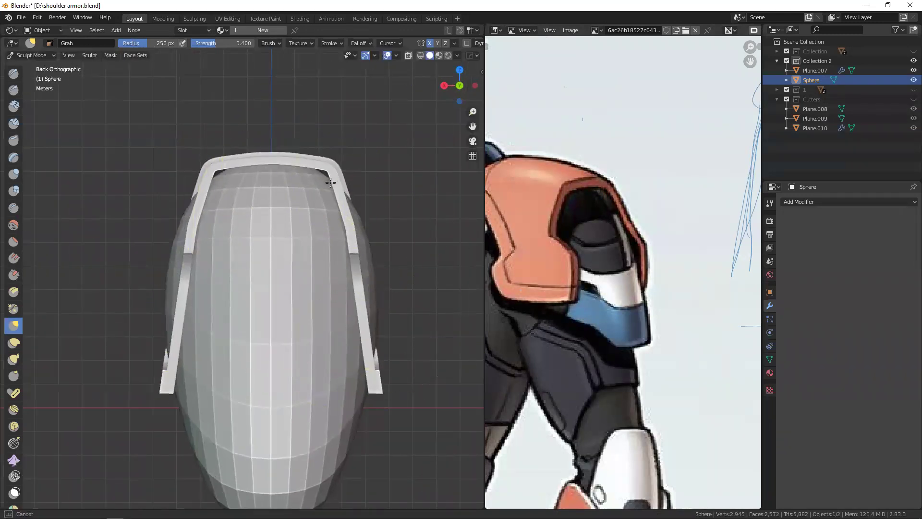
shift+middle_drag(336, 304, 268, 213)
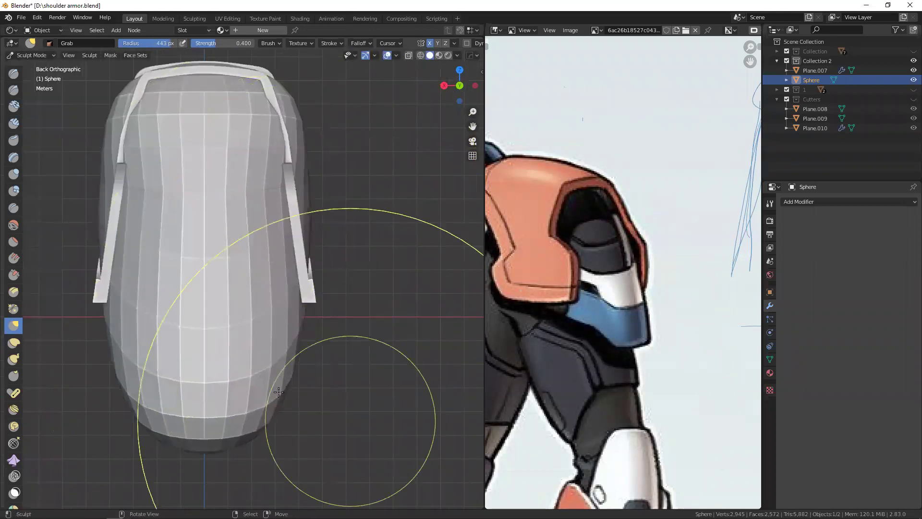
drag(263, 283, 324, 240)
alt+middle_drag(293, 287, 242, 231)
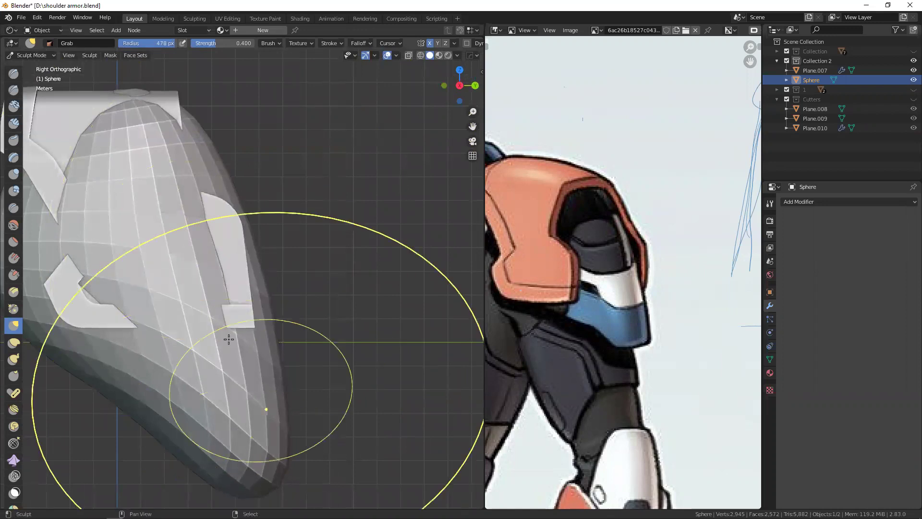
mouse_move(255, 290)
middle_down()
mouse_move(236, 242)
mouse_move(218, 238)
mouse_move(298, 220)
middle_up()
key(alt+z)
scroll(299, 220, up, 3)
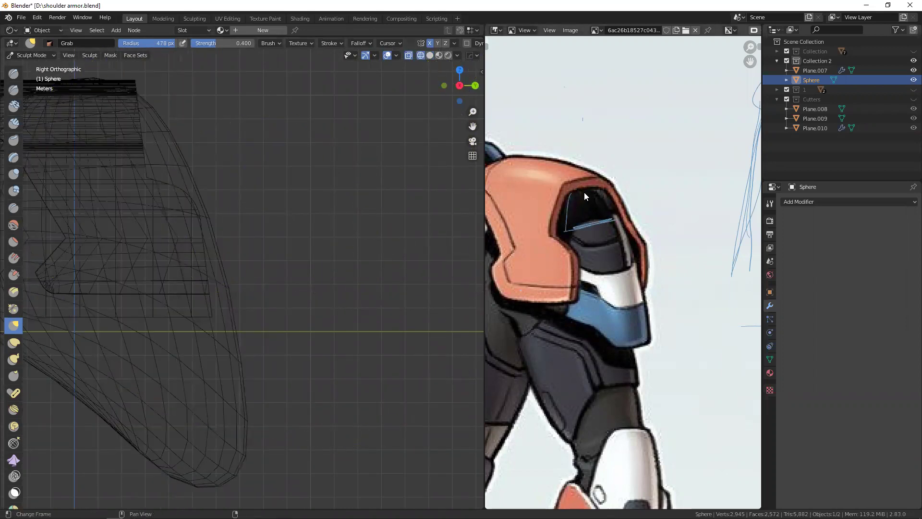
- Set the sculpt brush radius to 500 px and show the mesh as see-through wireframe
middle_drag(613, 179, 624, 186)
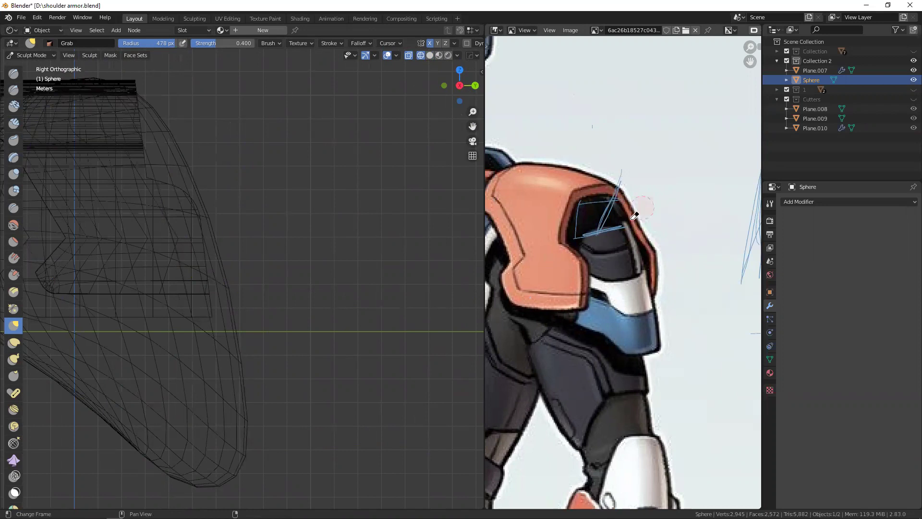
key(f)
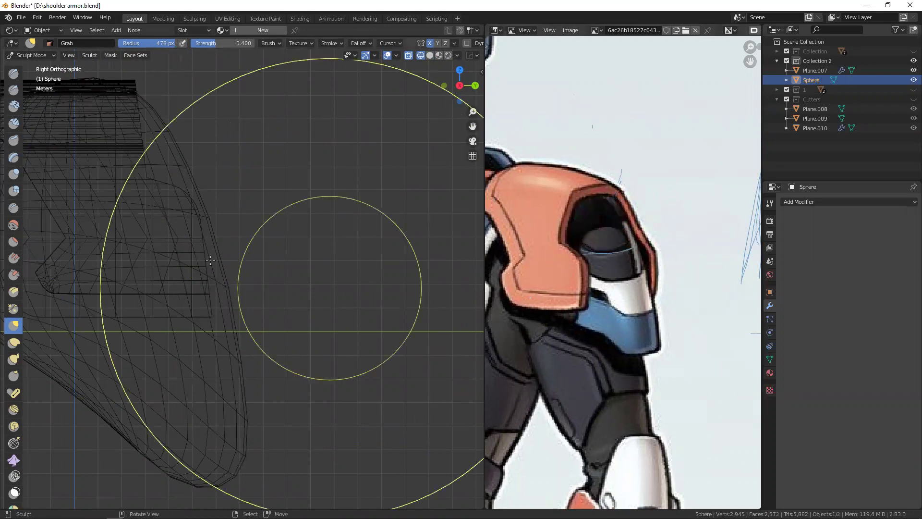
scroll(289, 240, down, 2)
key(shift+z)
key(f)
click(206, 193)
key(shift+z)
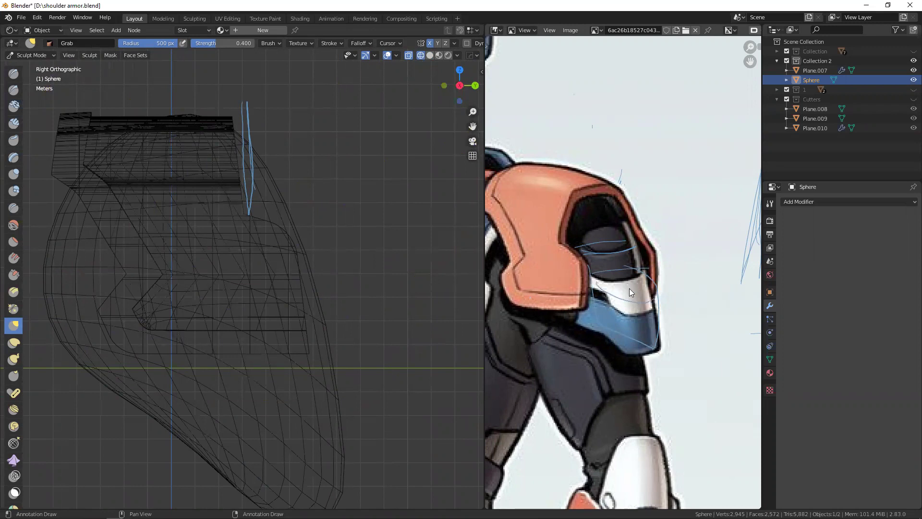
- Annotate guide curves along the shoulder outline and erase one stray long curve
shift+middle_drag(281, 301, 289, 281)
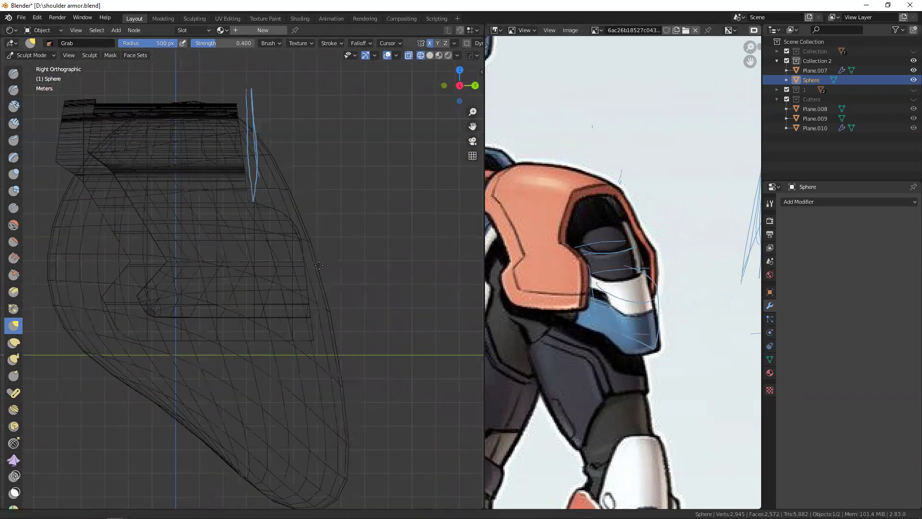
drag(350, 257, 356, 295)
drag(312, 275, 356, 272)
drag(257, 128, 364, 311)
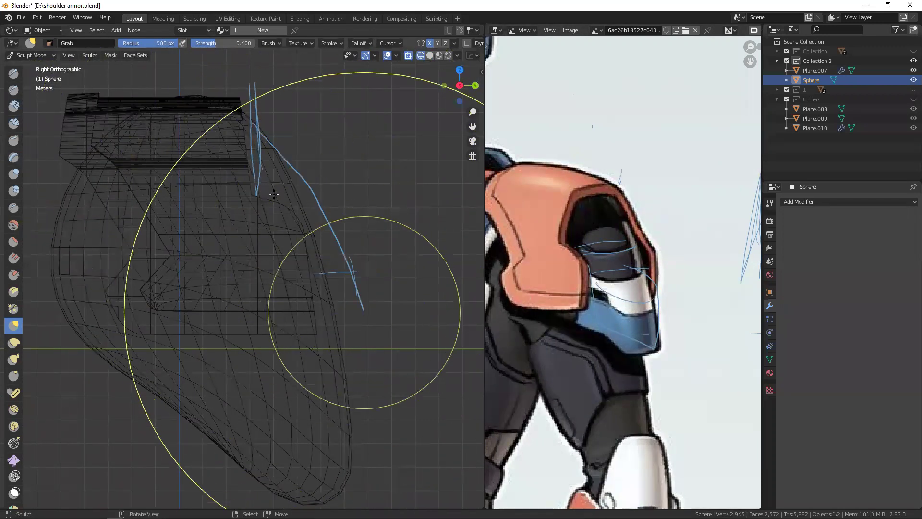
mouse_move(211, 110)
mouse_down()
mouse_move(288, 185)
mouse_move(386, 386)
mouse_up()
right_drag(386, 386, 269, 144)
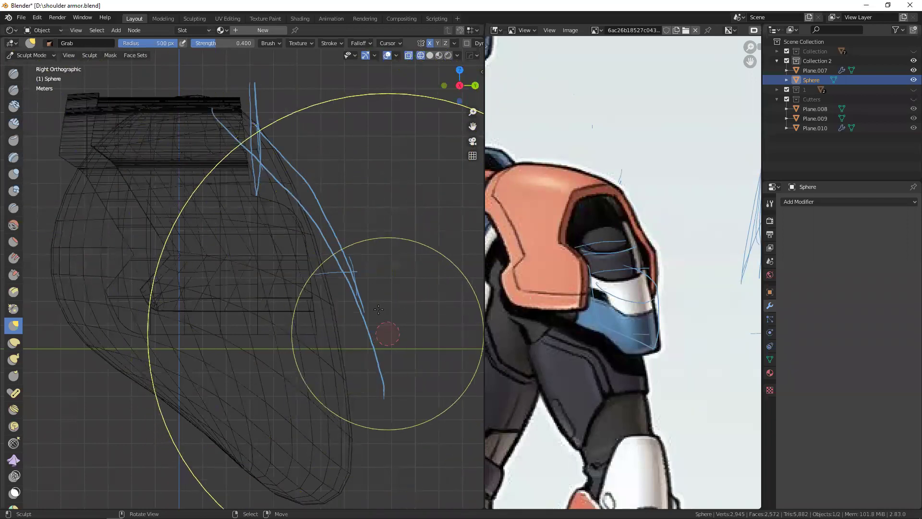
- Grab-pull the lower mesh toward the guide and shrink the brush to 352 px
drag(372, 376, 387, 385)
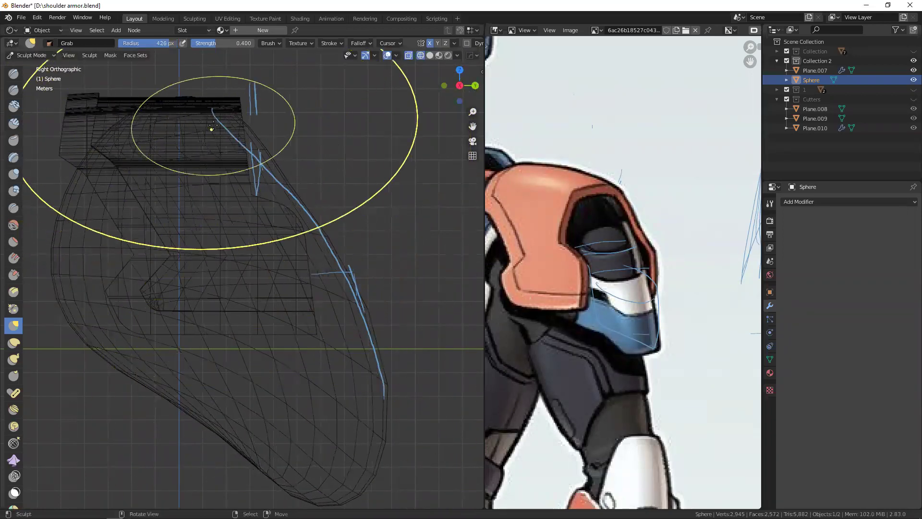
key(f)
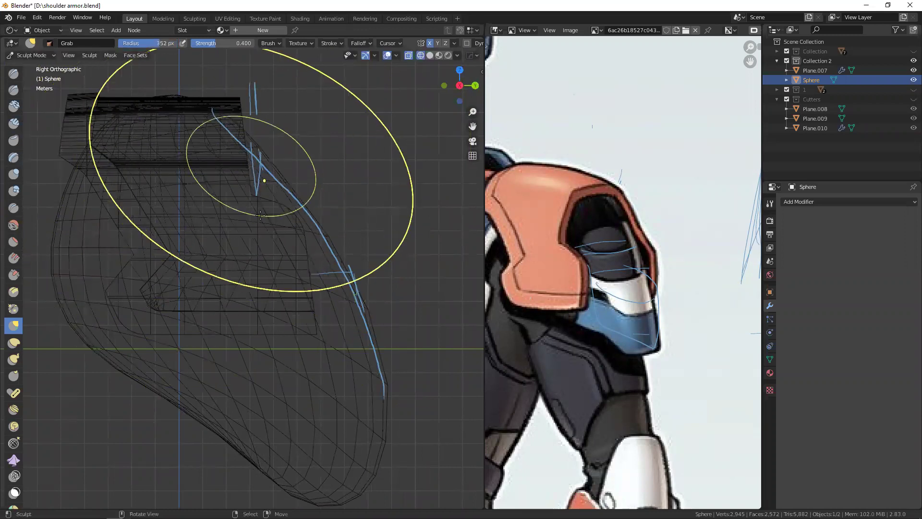
key(shift+z)
scroll(319, 226, up, 2)
scroll(320, 218, up, 2)
mouse_move(320, 218)
middle_down()
mouse_move(221, 212)
mouse_move(206, 191)
mouse_move(231, 148)
middle_up()
- Grab-pull the base's lower edge into shape with a 373 px brush
key(f)
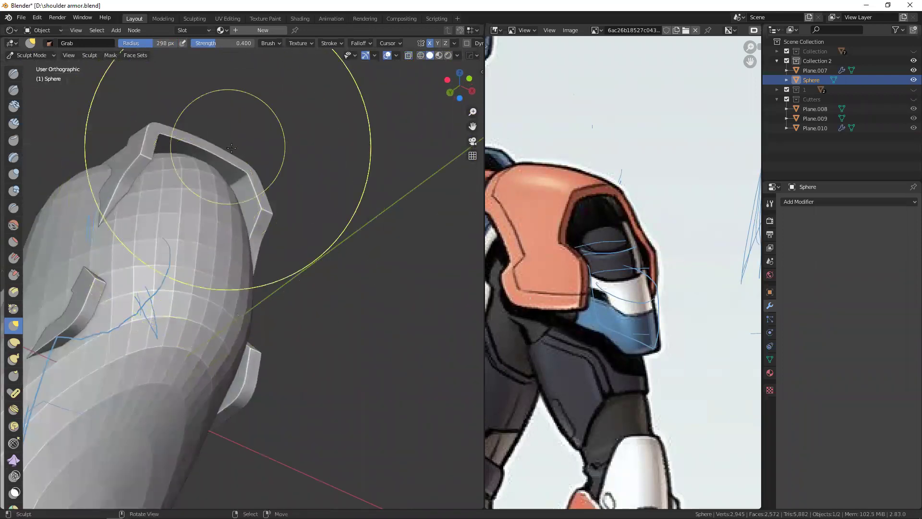
mouse_move(262, 255)
middle_down()
mouse_move(124, 288)
mouse_move(261, 292)
mouse_move(248, 270)
middle_up()
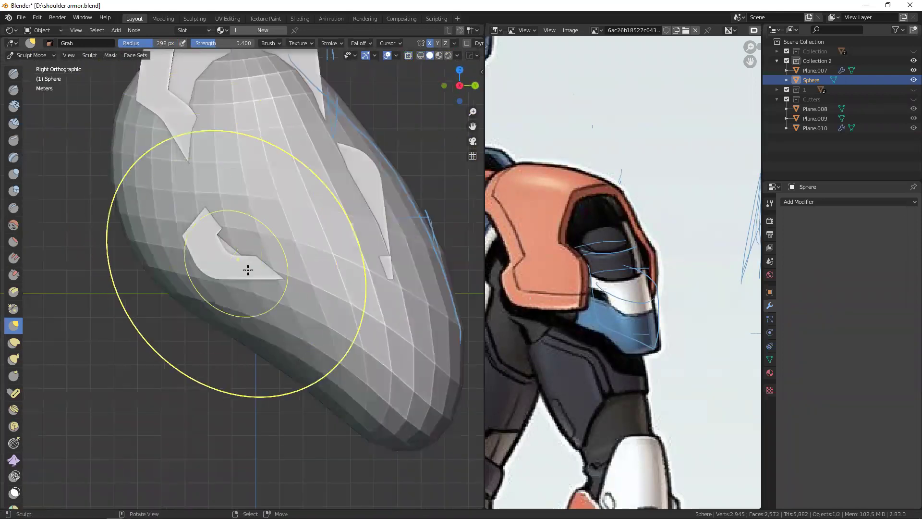
click(327, 327)
drag(269, 336, 211, 365)
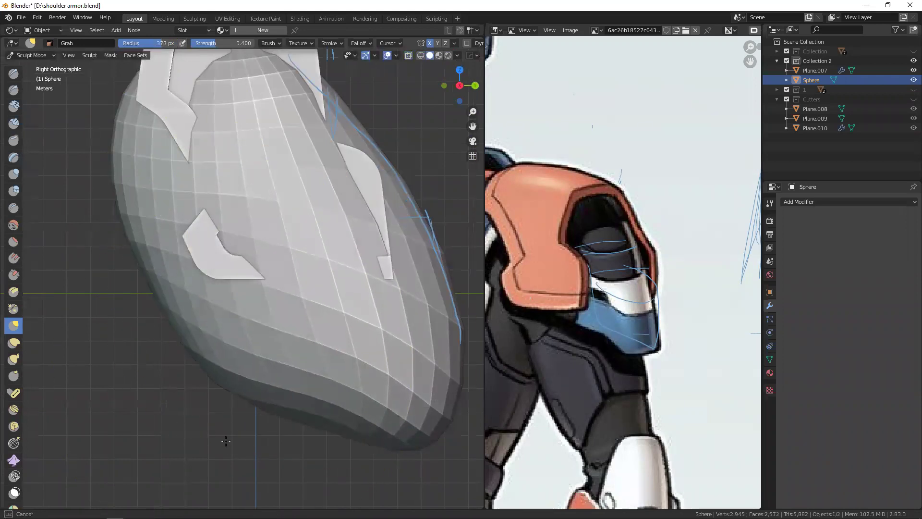
shift+middle_drag(321, 362, 270, 425)
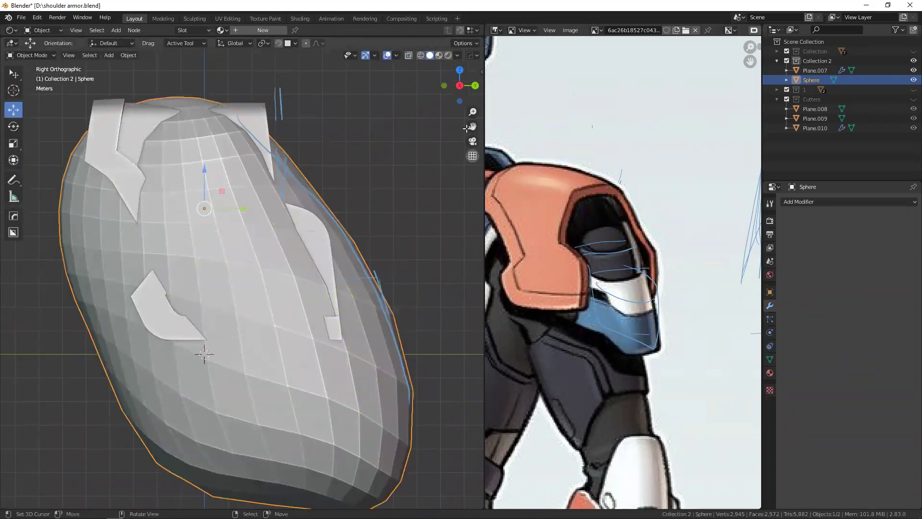
- Widen the 3D viewport and reframe the shoulder mesh back in Sculpt Mode
drag(484, 88, 646, 89)
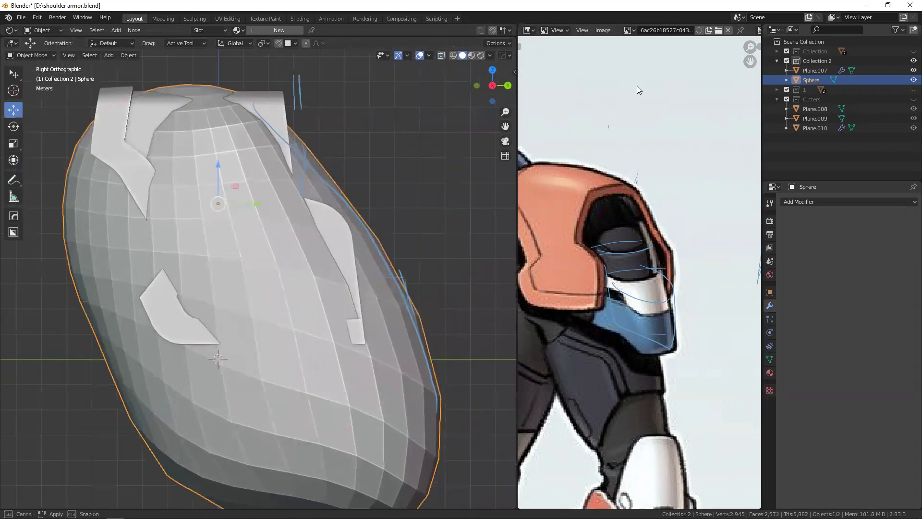
scroll(333, 177, down, 3)
middle_drag(334, 177, 289, 257)
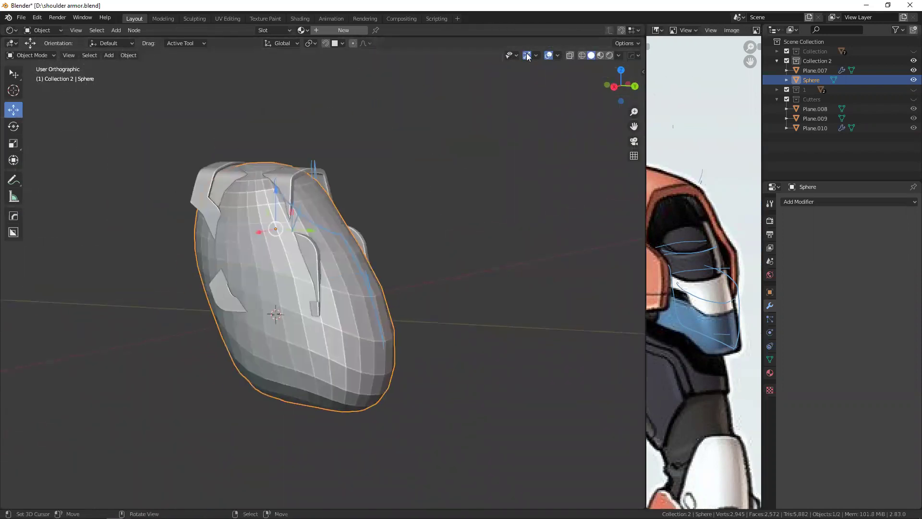
middle_drag(289, 211, 249, 210)
key(ctrl+Tab)
click(251, 262)
shift+middle_drag(319, 228, 286, 257)
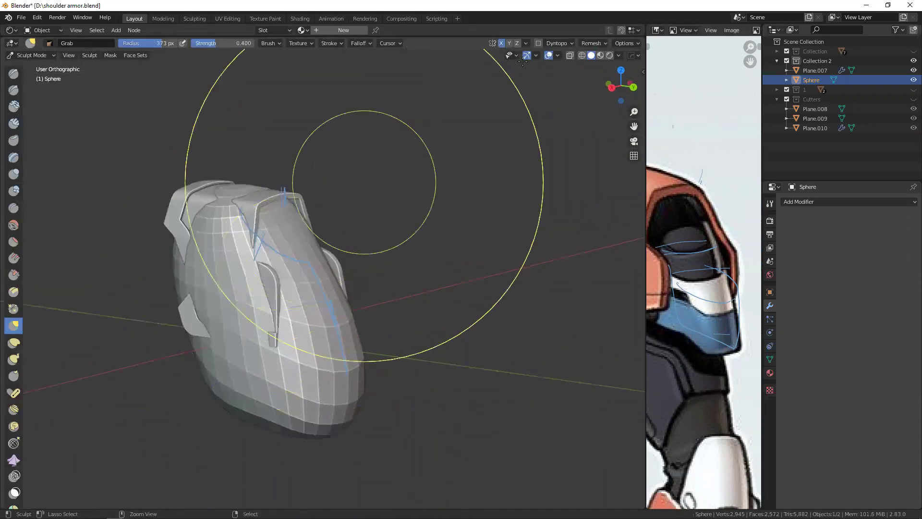
- Interactively set the Remesh voxel size to 0.05 m with Shift+R
click(592, 44)
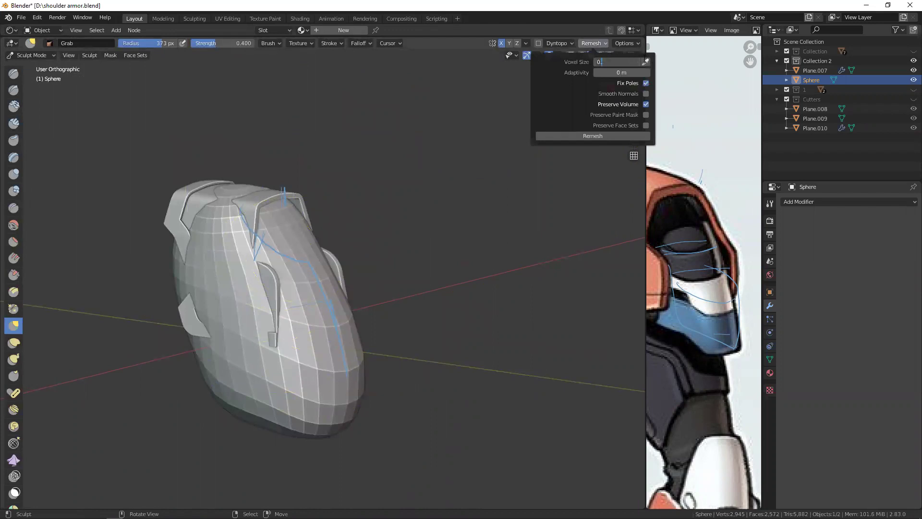
mouse_move(190, 284)
middle_down()
mouse_move(243, 288)
mouse_move(237, 304)
middle_up()
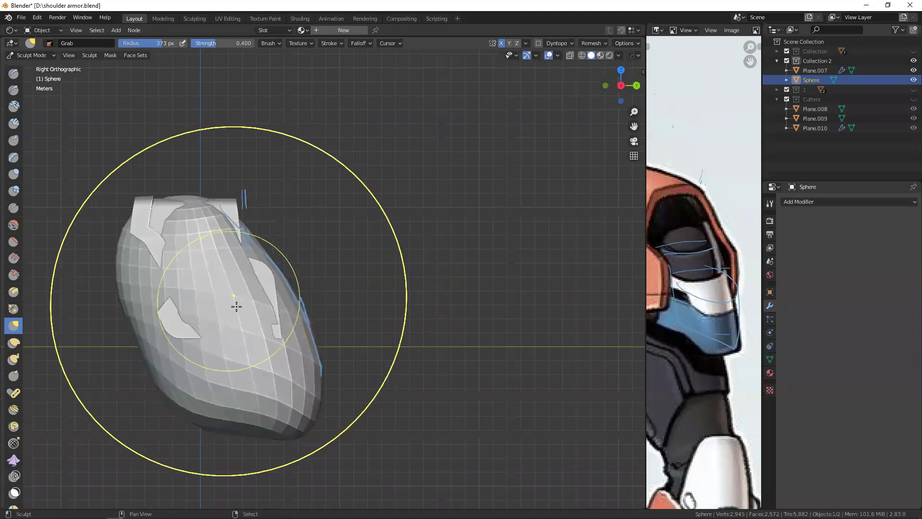
scroll(230, 334, up, 2)
key(shift+r)
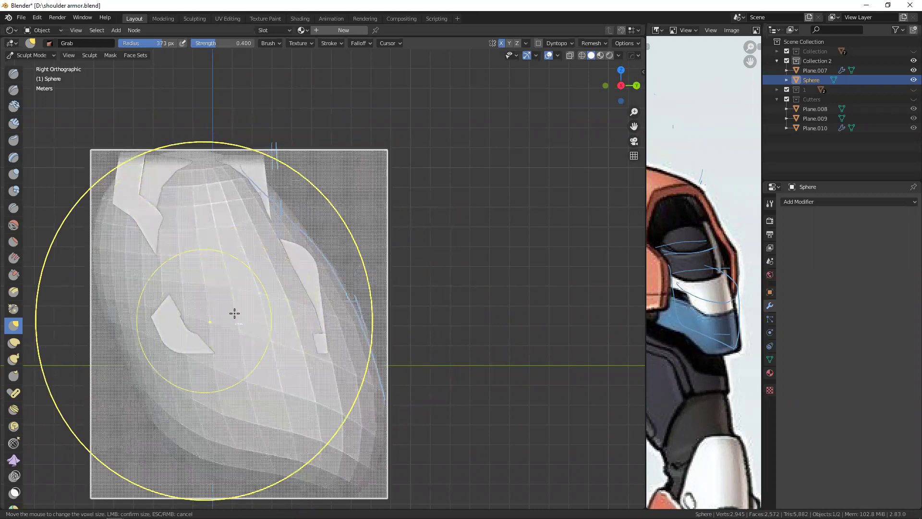
click(257, 313)
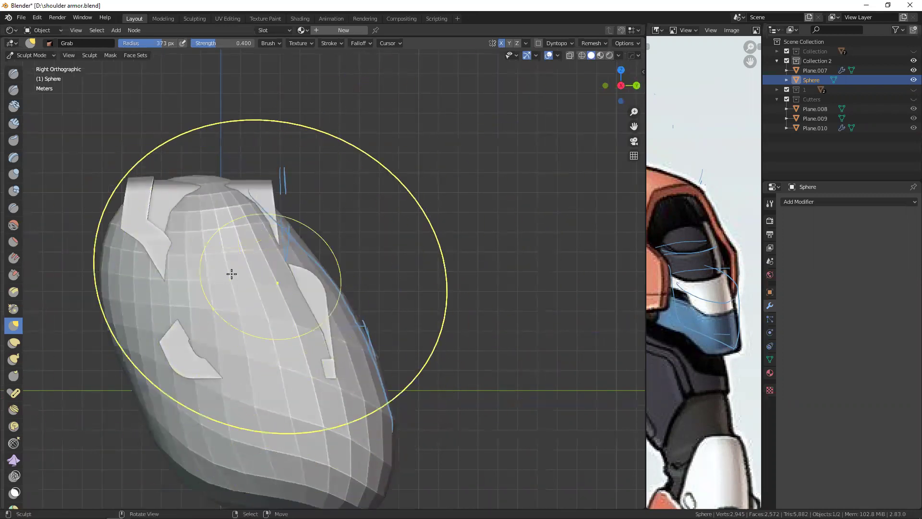
middle_drag(232, 272, 245, 289)
- Check the object's transform properties, then voxel-remesh the shoulder base at 0.05 m
key(ctrl+Tab)
click(769, 292)
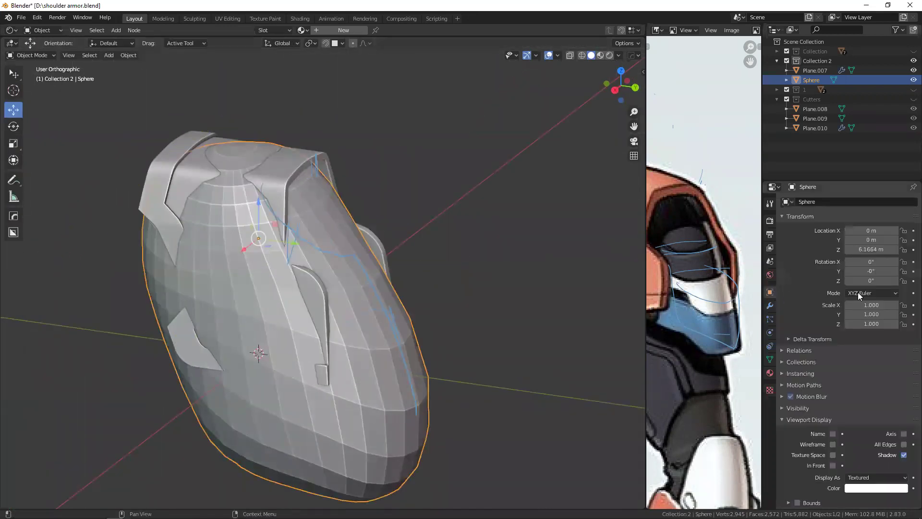
key(ctrl+Tab)
click(259, 304)
scroll(269, 288, up, 3)
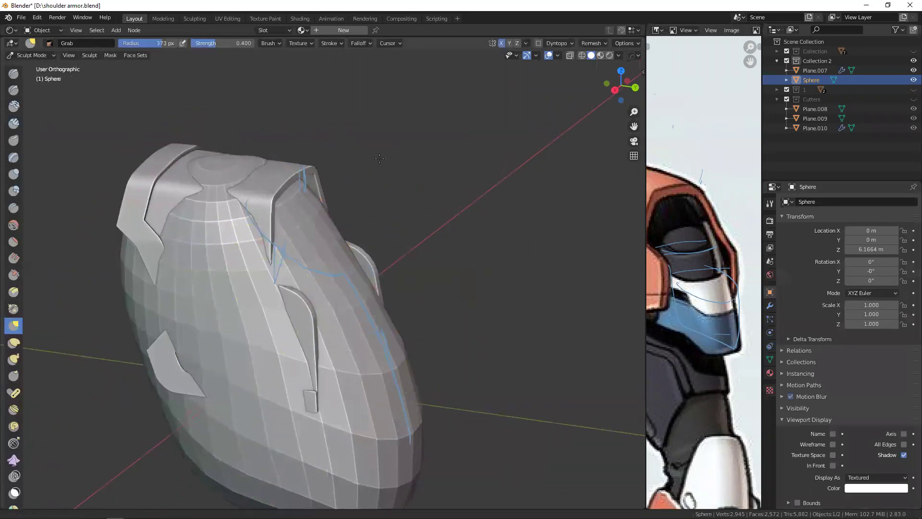
scroll(269, 288, up, 2)
click(592, 43)
click(598, 139)
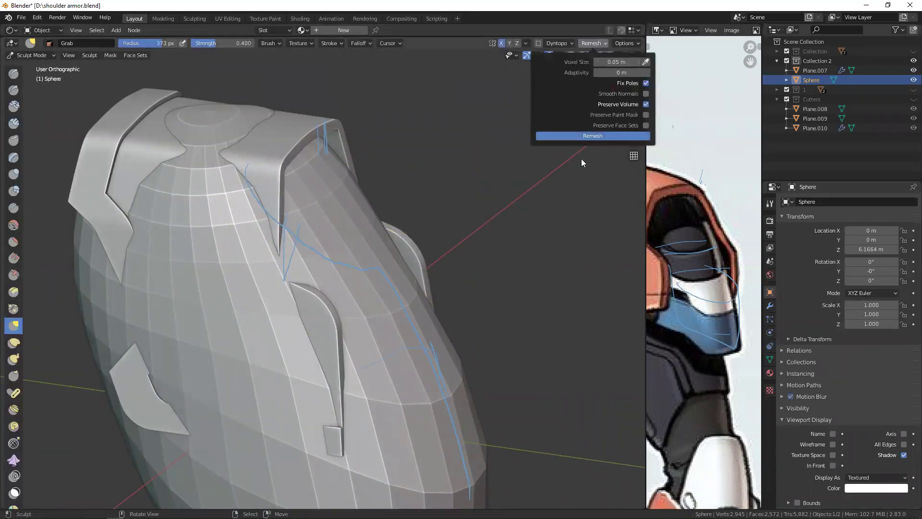
- Inspect the dense 0.05 m remeshed surface in wireframe
mouse_move(268, 206)
middle_down()
mouse_move(309, 206)
mouse_move(303, 240)
middle_up()
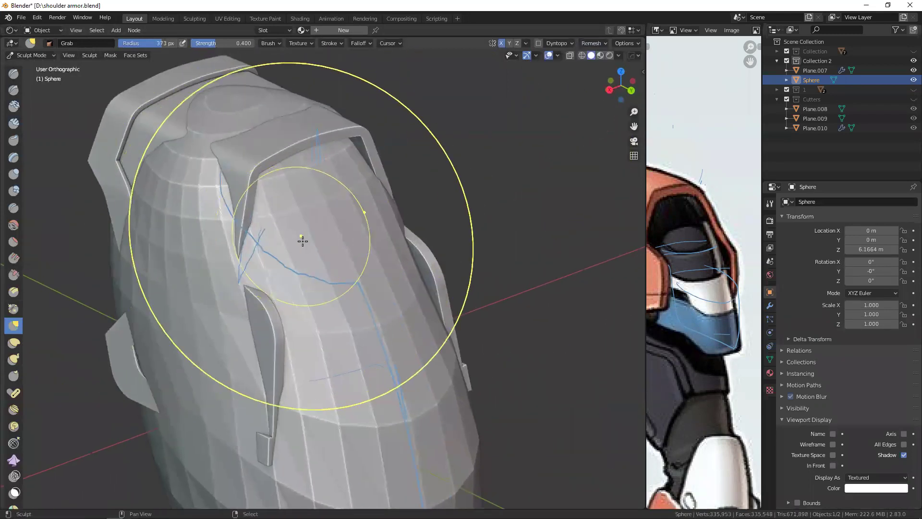
key(shift+z)
scroll(598, 64, up, 2)
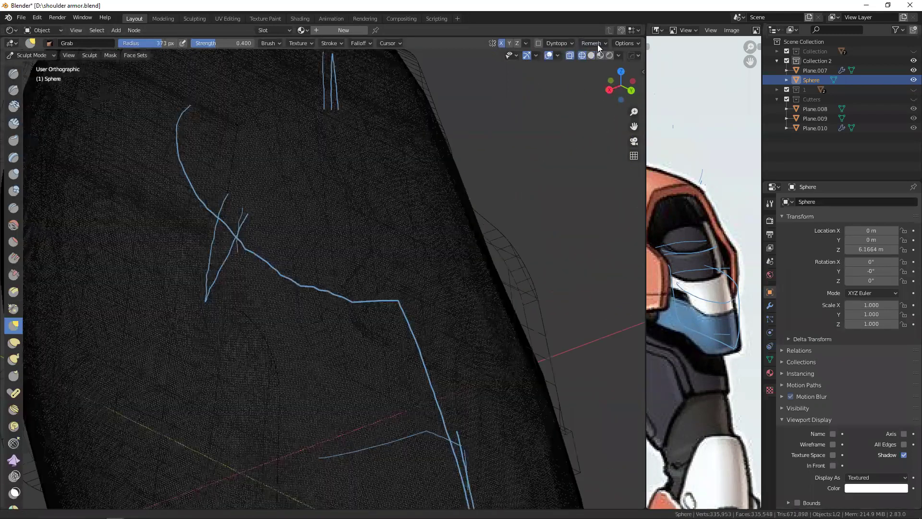
key(shift+z)
- Remesh at 0.1 m voxel size and activate the Scrape/Peaks brush
click(593, 43)
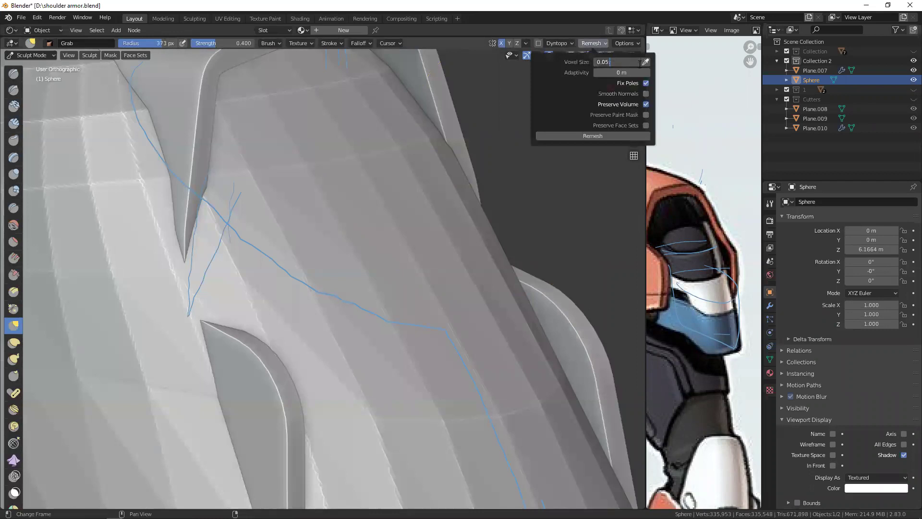
key(Return)
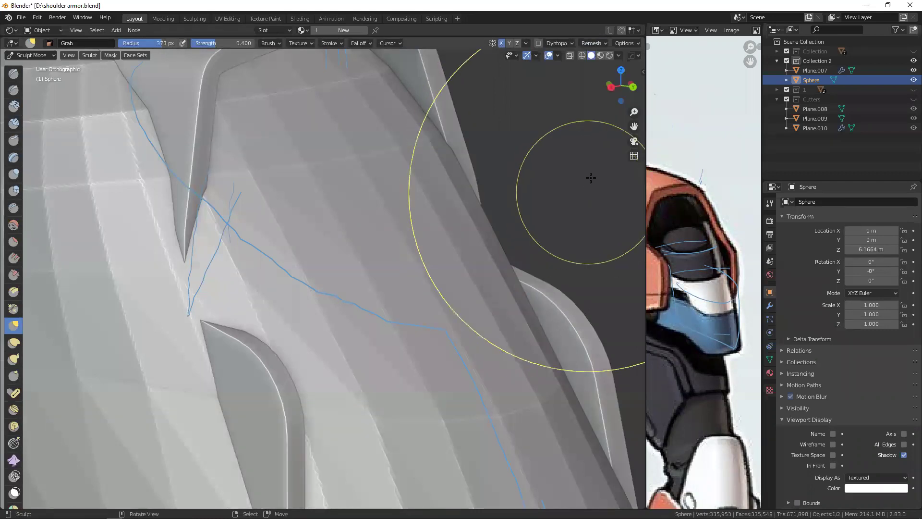
click(592, 43)
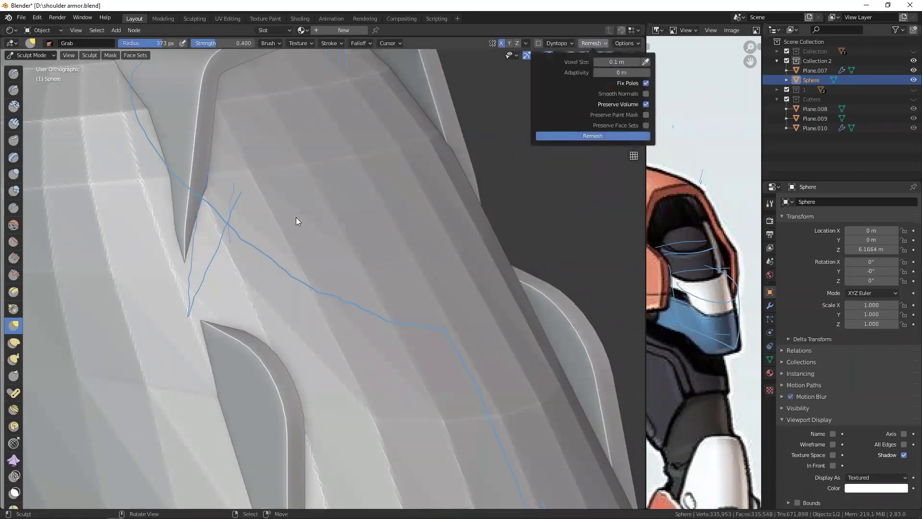
key(ctrl+r)
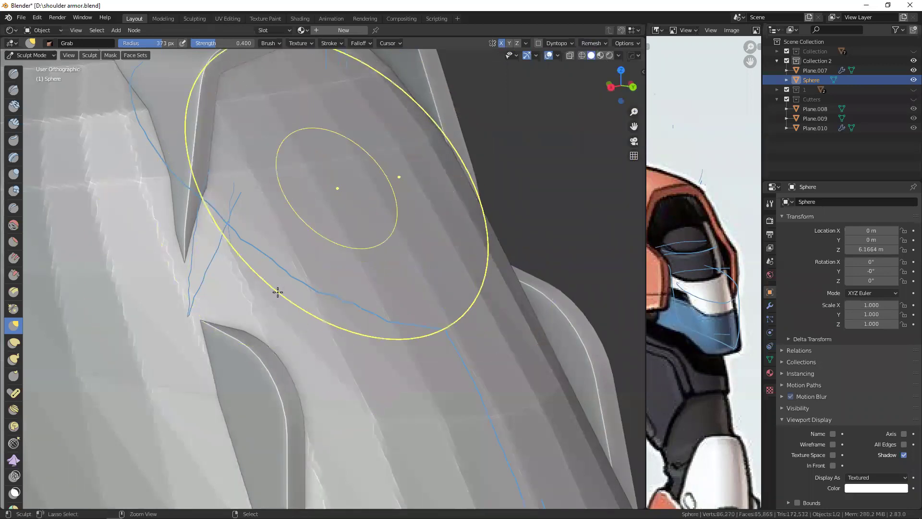
scroll(288, 260, down, 4)
key(shift+t)
mouse_move(305, 255)
middle_down()
mouse_move(247, 216)
mouse_move(299, 251)
mouse_move(273, 204)
mouse_move(266, 250)
mouse_move(239, 278)
mouse_move(237, 186)
middle_up()
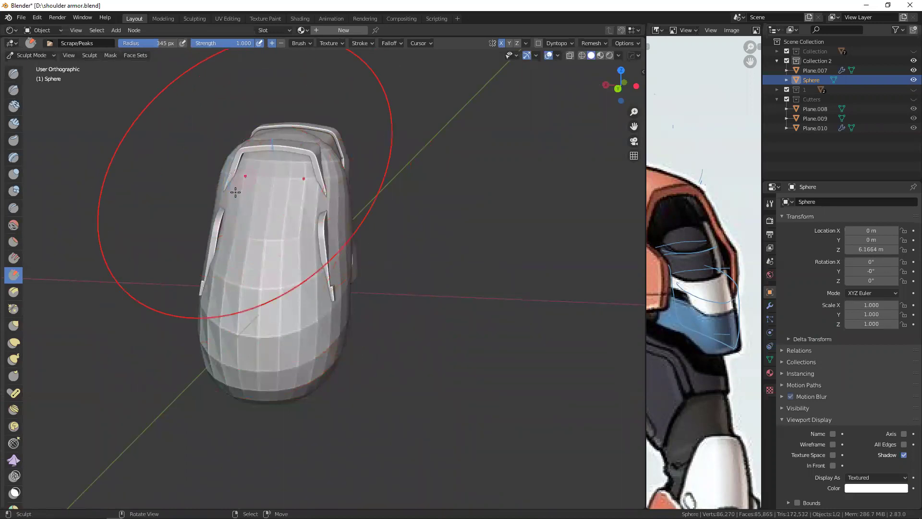
- Set the Scrape/Peaks brush to 182 px and scrape the armor surface flatter
scroll(250, 195, up, 2)
scroll(244, 233, up, 2)
key(f)
click(234, 265)
key(f)
middle_drag(279, 141, 263, 188)
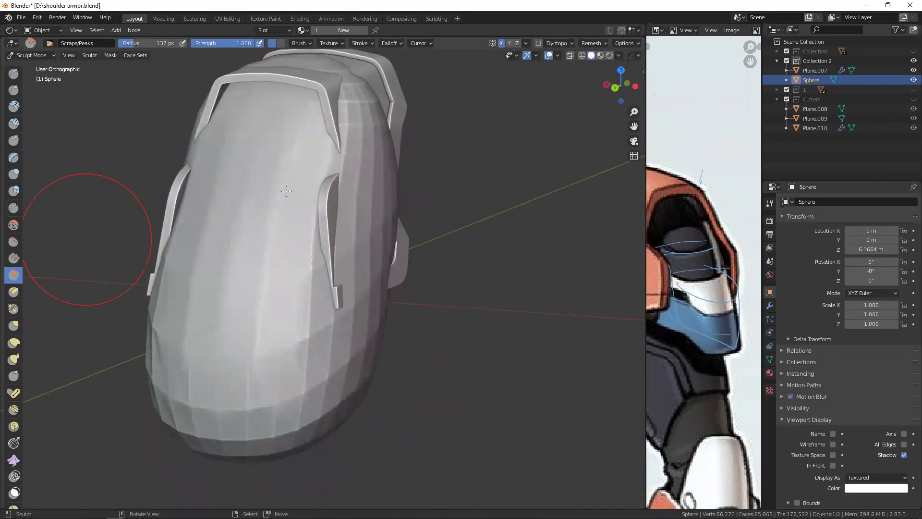
shift+middle_drag(252, 125, 228, 147)
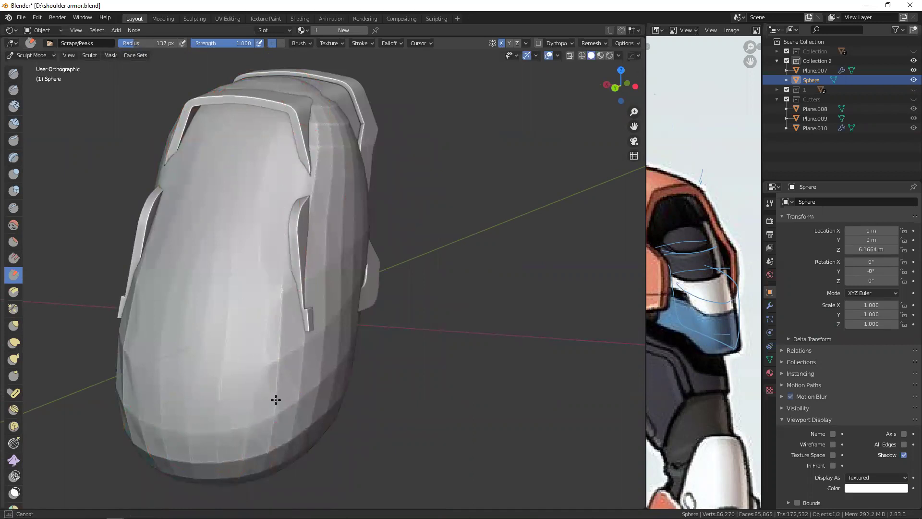
middle_drag(273, 398, 247, 257)
key(f)
click(334, 258)
middle_drag(383, 213, 290, 240)
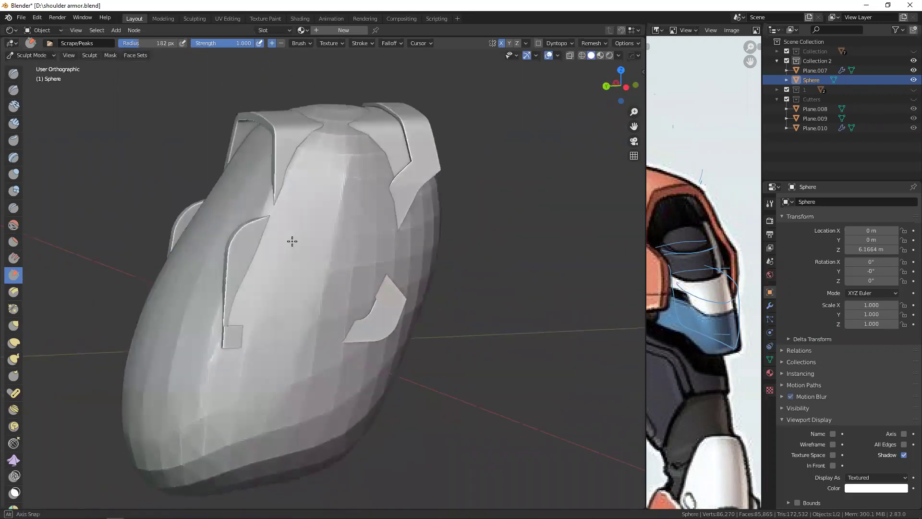
- Resize the scrape brush through 273, 219 and 187 px radius
key(f)
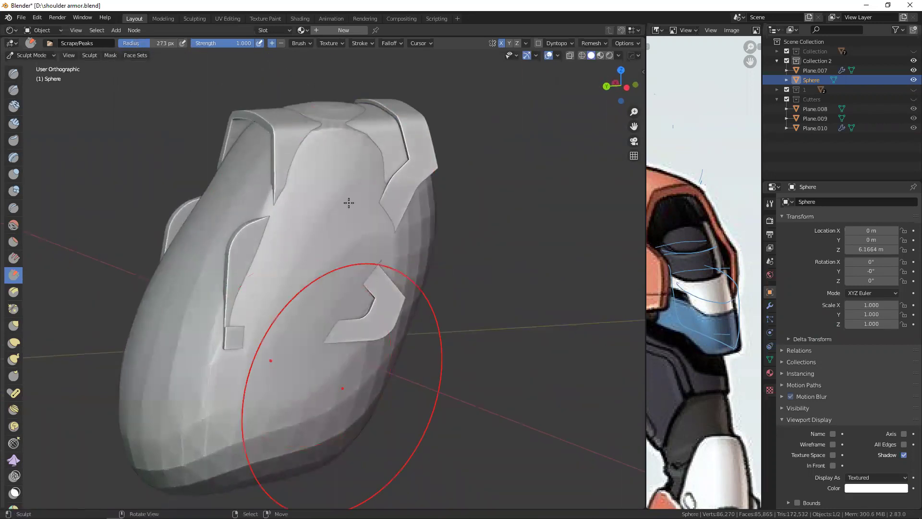
click(348, 201)
middle_drag(348, 202, 358, 189)
mouse_move(338, 265)
middle_down()
mouse_move(255, 360)
mouse_move(273, 308)
mouse_move(198, 177)
middle_up()
key(f)
click(296, 373)
key(f)
click(158, 220)
- Orbit around the armor plate to inspect its front and sides
mouse_move(173, 273)
middle_down()
mouse_move(181, 227)
mouse_move(162, 218)
mouse_move(165, 371)
middle_up()
middle_drag(131, 170, 183, 309)
middle_drag(226, 340, 188, 267)
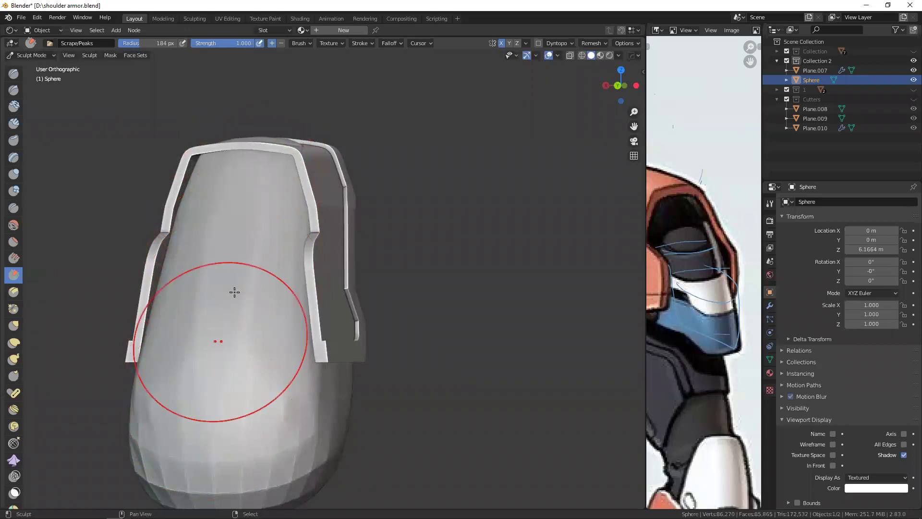
middle_drag(235, 292, 235, 226)
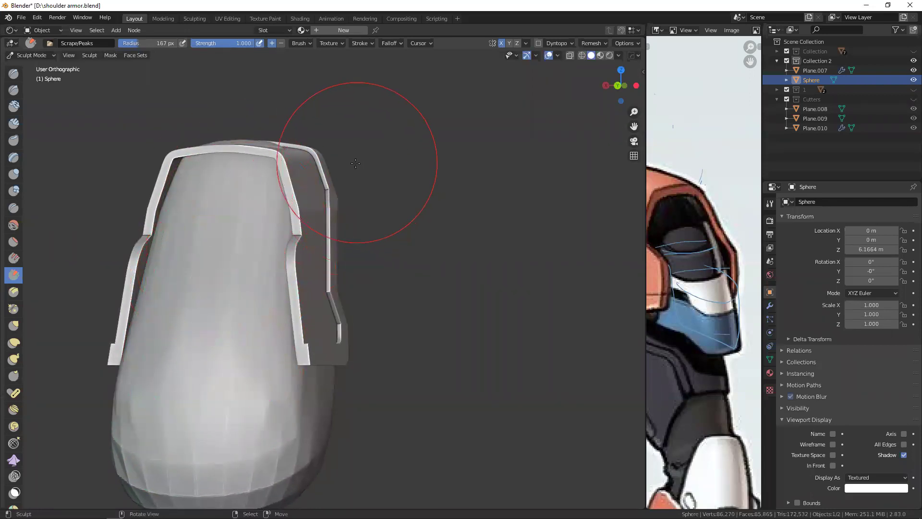
mouse_move(308, 161)
middle_down()
mouse_move(239, 210)
mouse_move(193, 191)
middle_up()
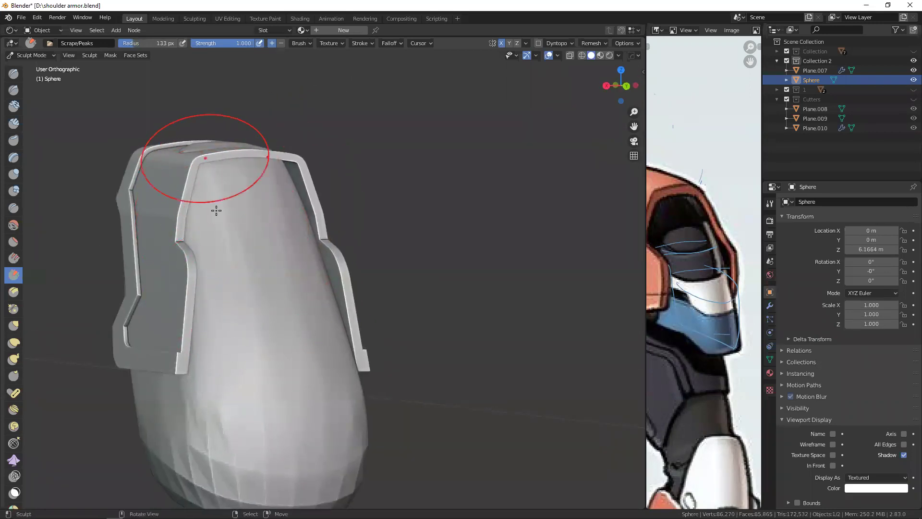
mouse_move(269, 291)
middle_down()
mouse_move(245, 220)
mouse_move(243, 276)
middle_up()
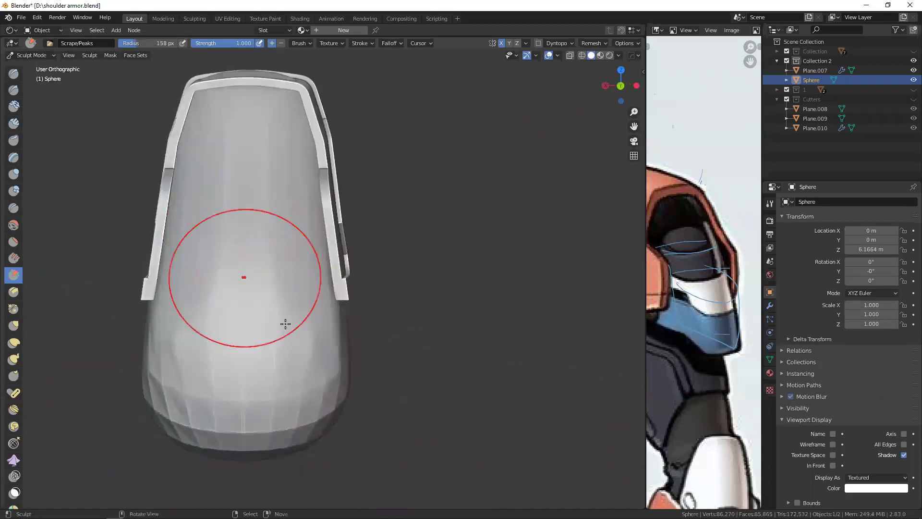
mouse_move(313, 299)
middle_down()
mouse_move(247, 336)
mouse_move(253, 290)
middle_up()
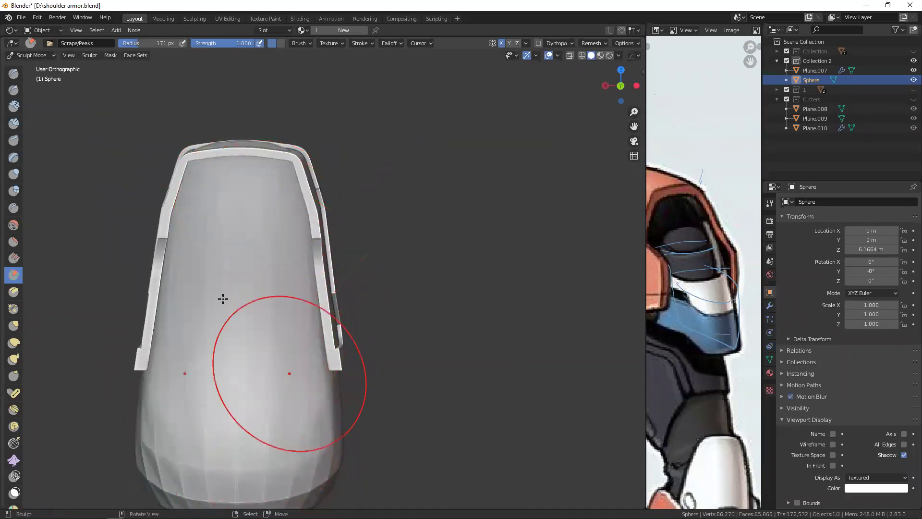
- Try a Clay Strips pass across the armor, undo it, and return to Scrape/Peaks
click(19, 123)
mouse_move(264, 238)
middle_down()
mouse_move(254, 268)
mouse_move(257, 261)
middle_up()
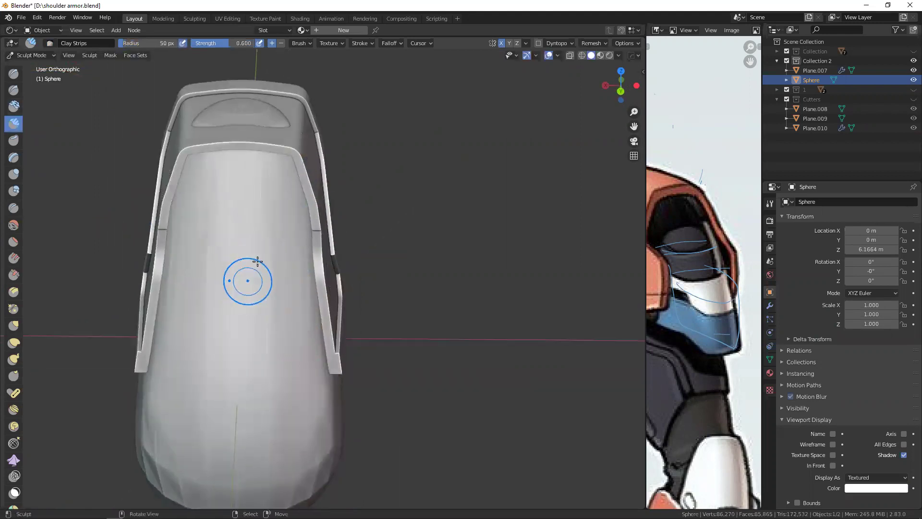
drag(267, 248, 247, 330)
key(ctrl+z)
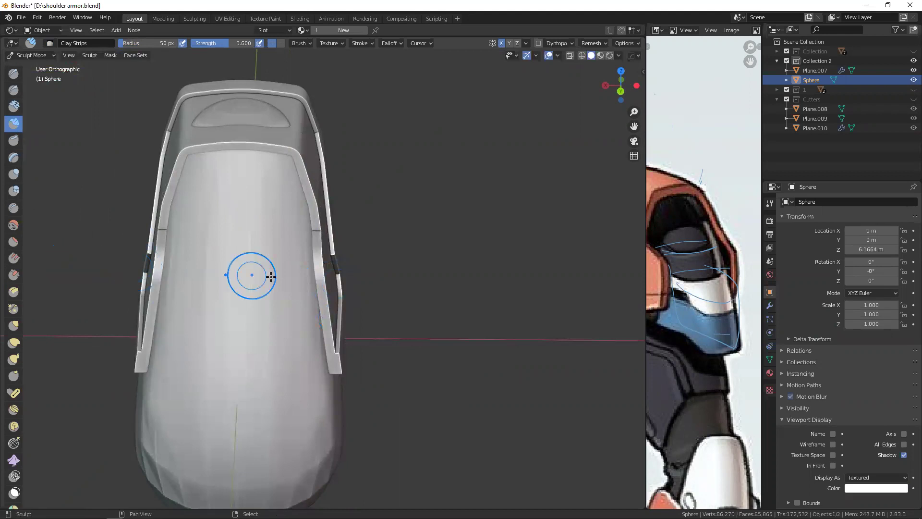
key(shift+t)
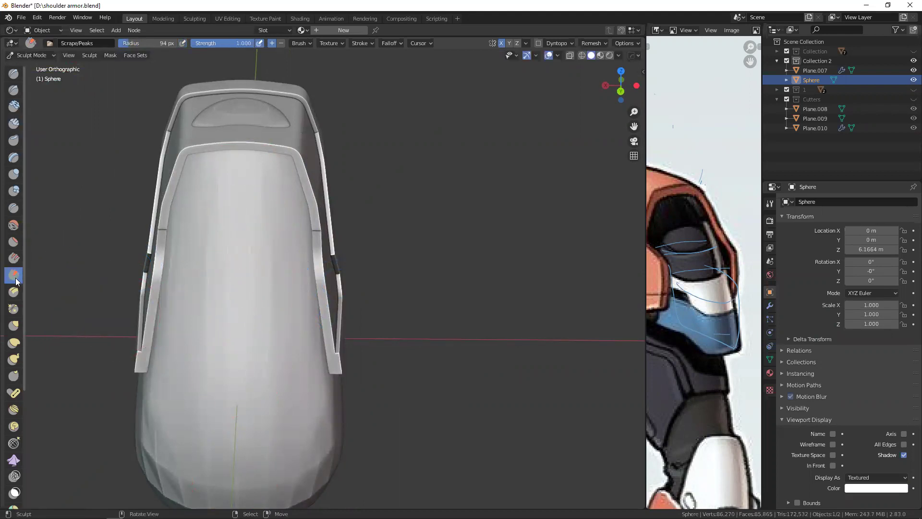
- Scrape the armor's top smoother from a three-quarter view
mouse_move(100, 157)
middle_down()
mouse_move(181, 326)
mouse_move(211, 262)
middle_up()
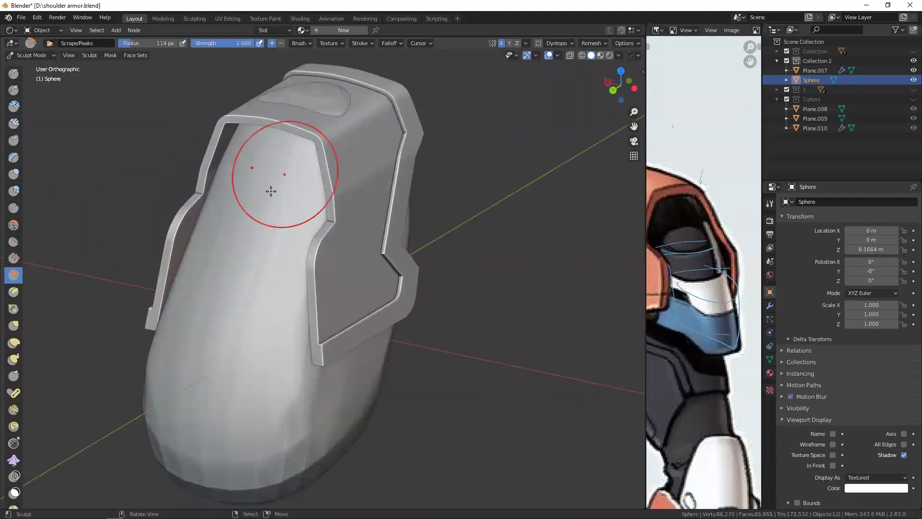
drag(278, 182, 265, 278)
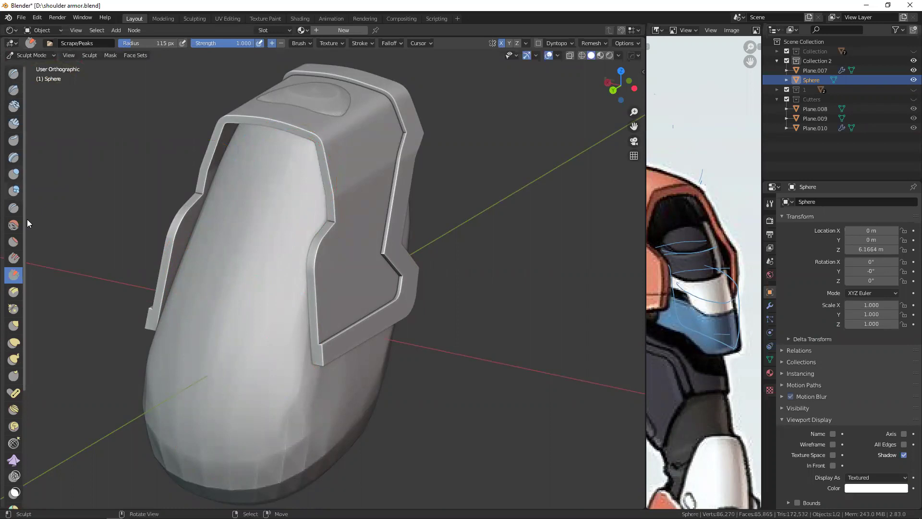
click(15, 89)
middle_drag(237, 205, 254, 228)
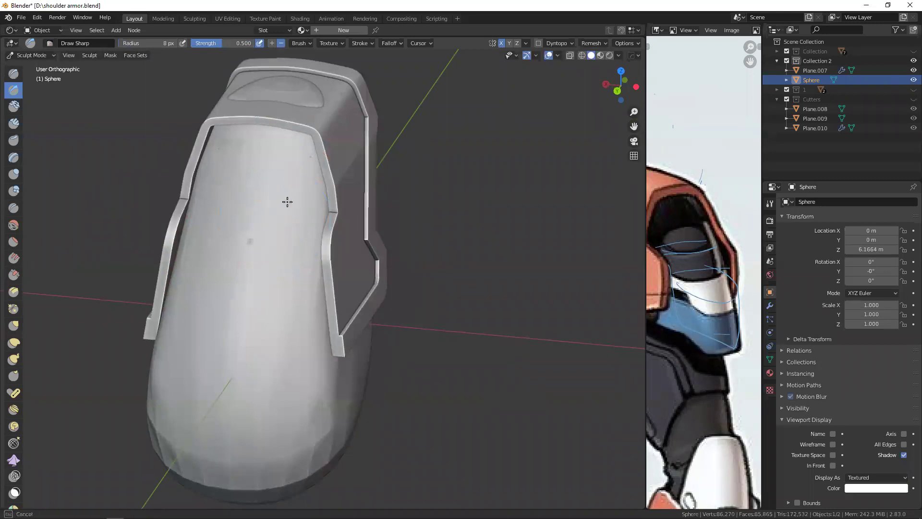
- Undo the sculpted grooves and scrape the armour's lower face flat with a 215 px brush
key(ctrl+z)
key(ctrl+z)
middle_drag(244, 306, 167, 281)
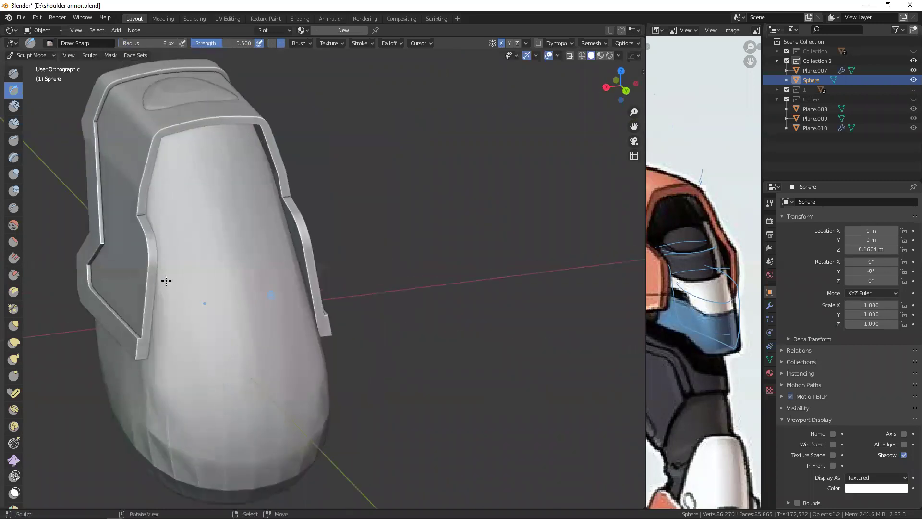
middle_drag(306, 380, 247, 381)
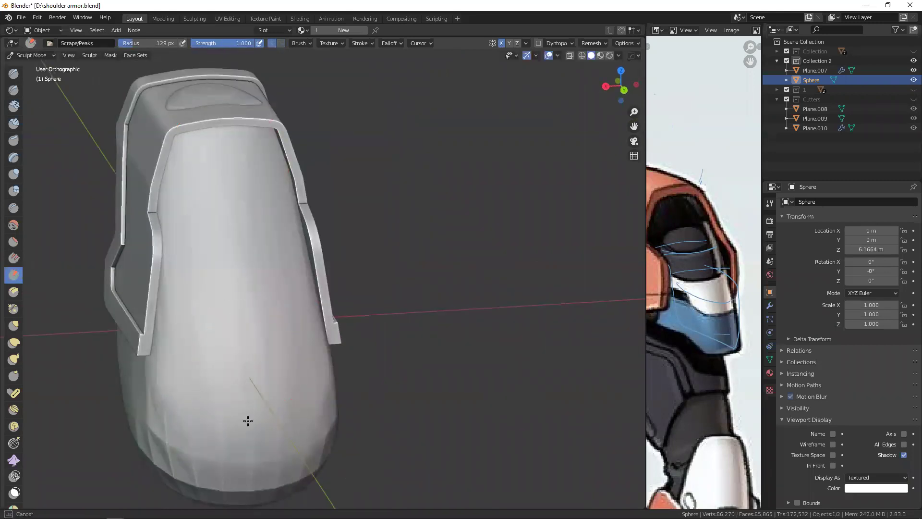
middle_drag(247, 419, 279, 330)
shift+middle_drag(255, 296, 214, 214)
key(f)
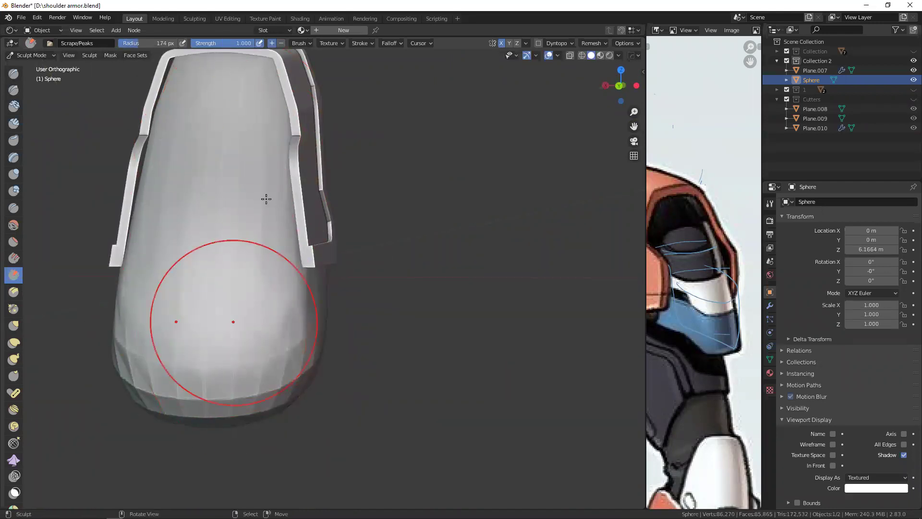
middle_drag(263, 273, 263, 303)
key(f)
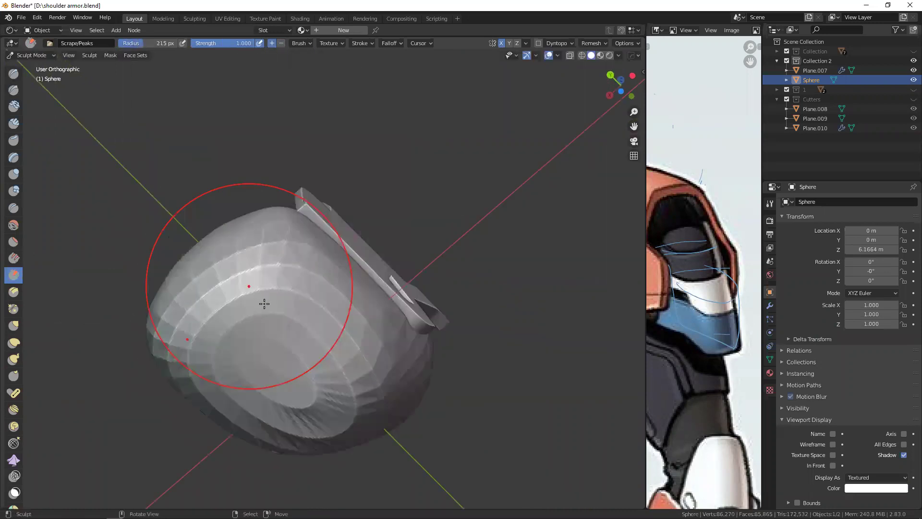
mouse_move(264, 277)
mouse_down()
mouse_move(220, 329)
mouse_move(296, 326)
mouse_move(216, 314)
mouse_move(319, 305)
mouse_up()
mouse_move(261, 273)
middle_down()
mouse_move(210, 332)
mouse_move(270, 306)
middle_up()
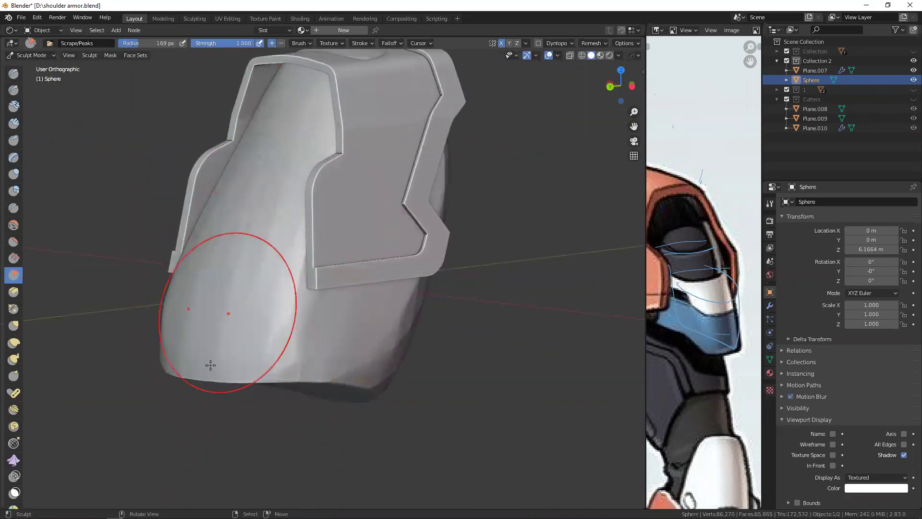
- From a three-quarter view, scrape the Sphere surface inside the upper plate frame
middle_drag(333, 252, 278, 284)
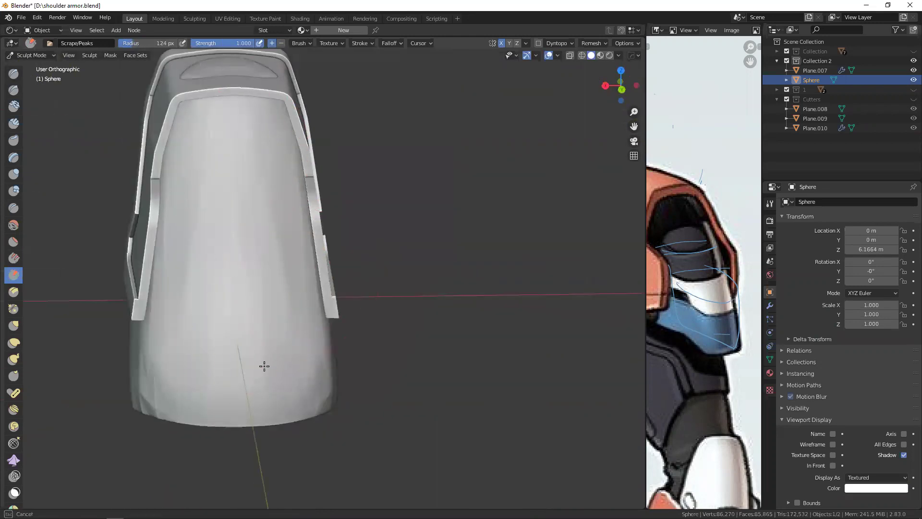
mouse_move(296, 379)
middle_down()
mouse_move(230, 267)
mouse_move(311, 226)
middle_up()
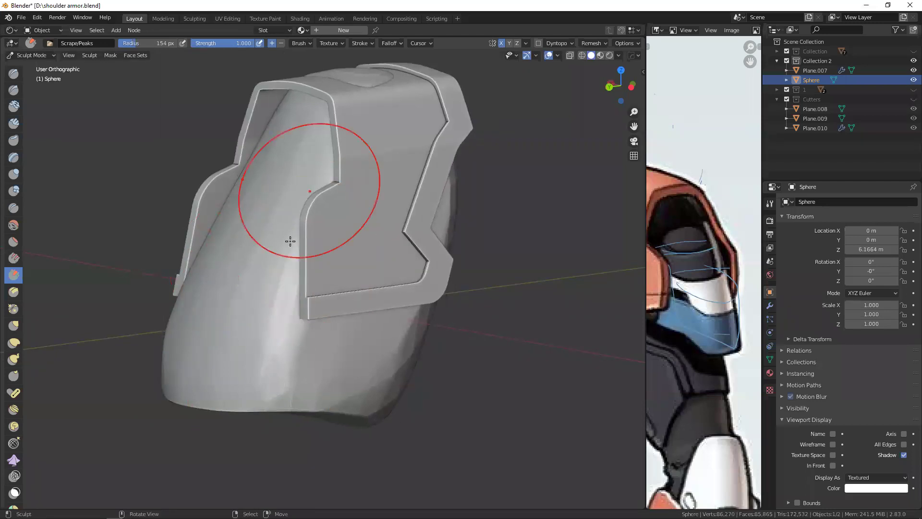
drag(266, 406, 270, 279)
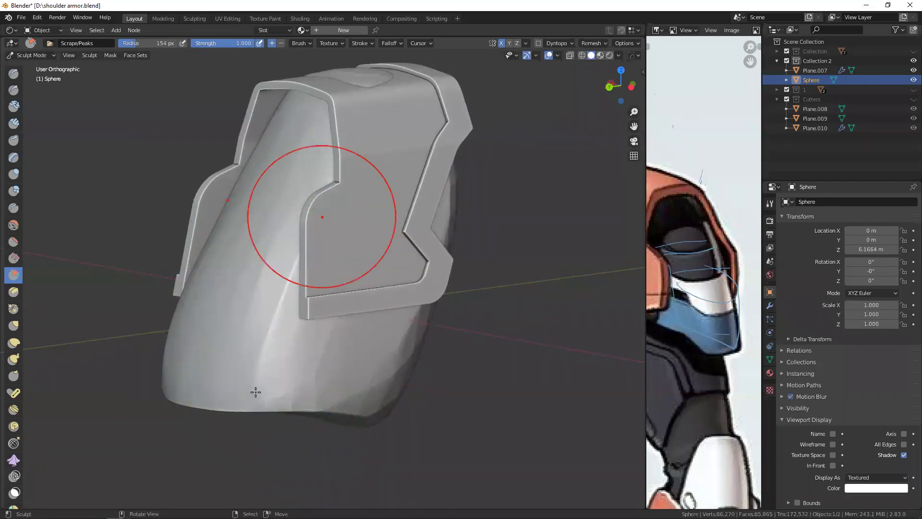
mouse_move(279, 270)
middle_down()
mouse_move(329, 258)
mouse_move(247, 295)
mouse_move(289, 330)
mouse_move(277, 257)
mouse_move(239, 288)
middle_up()
key(f)
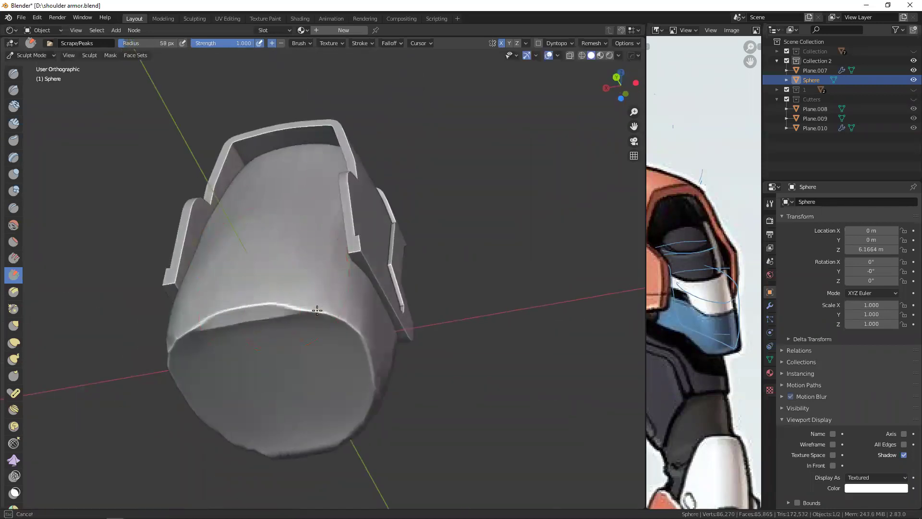
click(202, 316)
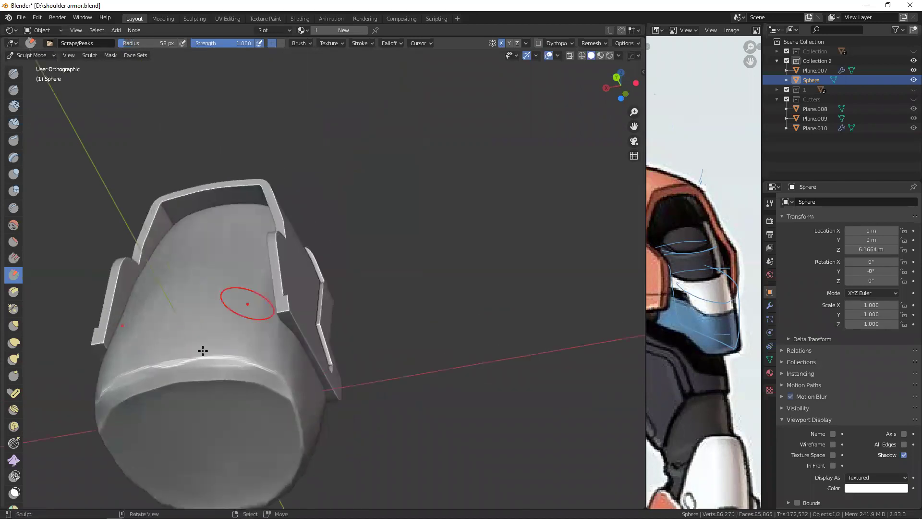
- Check the scraped surface from behind and the front, setting the Scrape/Peaks brush to 189 px
middle_drag(202, 350, 255, 313)
key(f)
mouse_move(209, 235)
middle_down()
mouse_move(277, 309)
mouse_move(202, 199)
mouse_move(243, 200)
middle_up()
key(f)
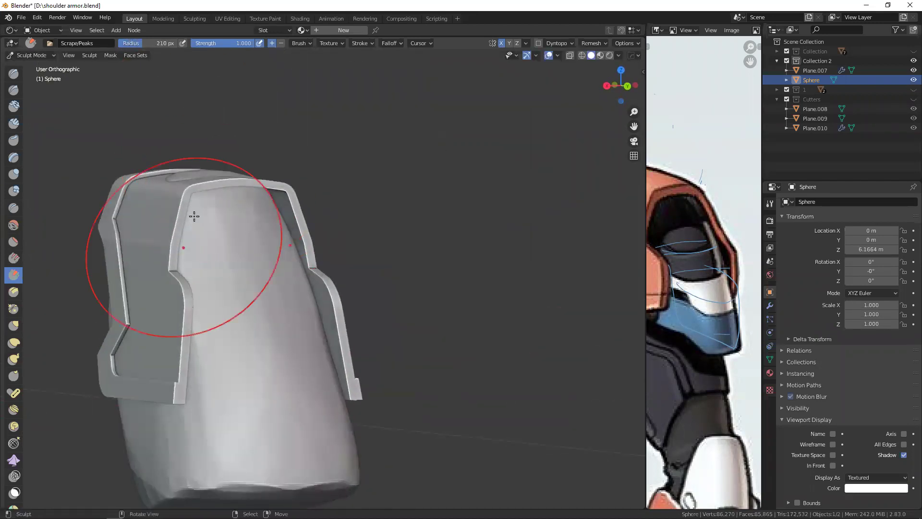
mouse_move(235, 281)
shift+middle_down()
mouse_move(219, 248)
mouse_move(212, 278)
mouse_move(229, 212)
shift+middle_up()
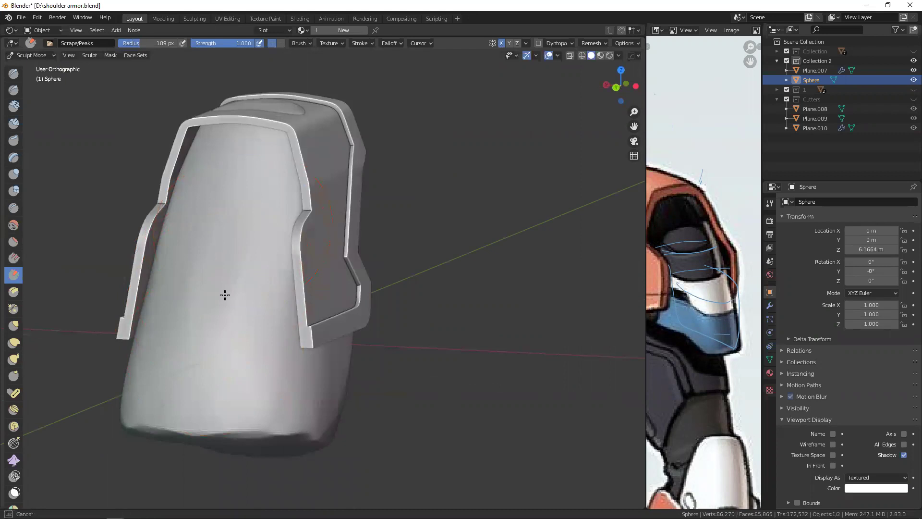
mouse_move(236, 365)
middle_down()
mouse_move(282, 317)
mouse_move(268, 305)
mouse_move(331, 284)
middle_up()
- In wireframe, use a smaller Grab brush to pull the Sphere's lower edge higher
key(shift+z)
shift+middle_drag(212, 283, 243, 295)
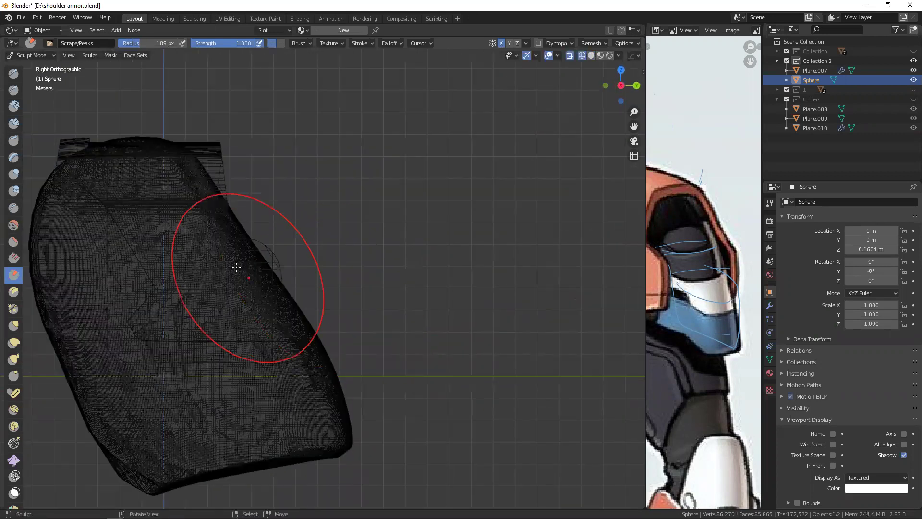
key(g)
key(f)
click(239, 233)
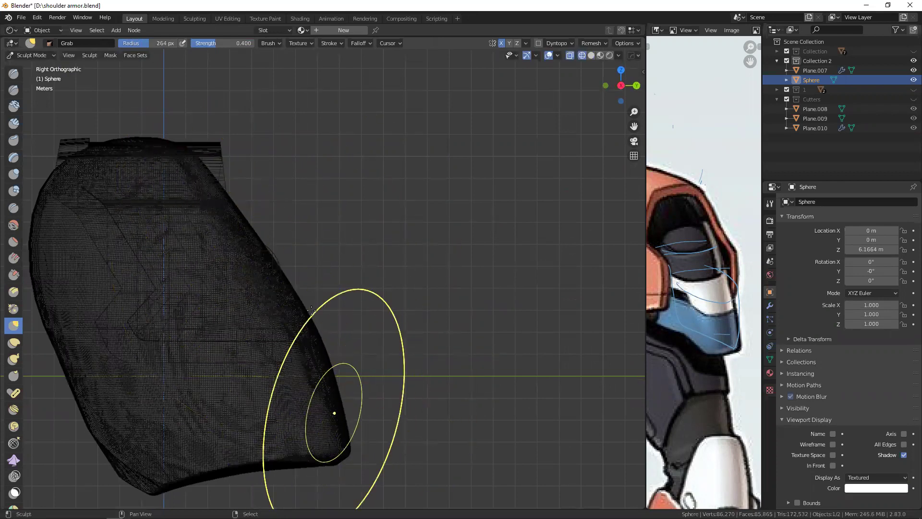
shift+middle_drag(336, 403, 294, 284)
- Resize the Grab brush several times while reshaping, then return to solid shading
key(f)
shift+middle_drag(297, 374, 355, 431)
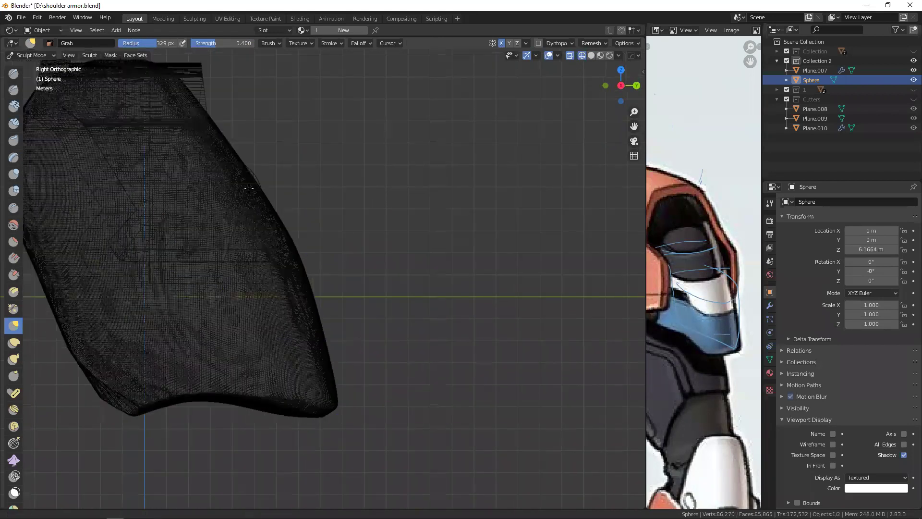
key(f)
click(273, 176)
key(f)
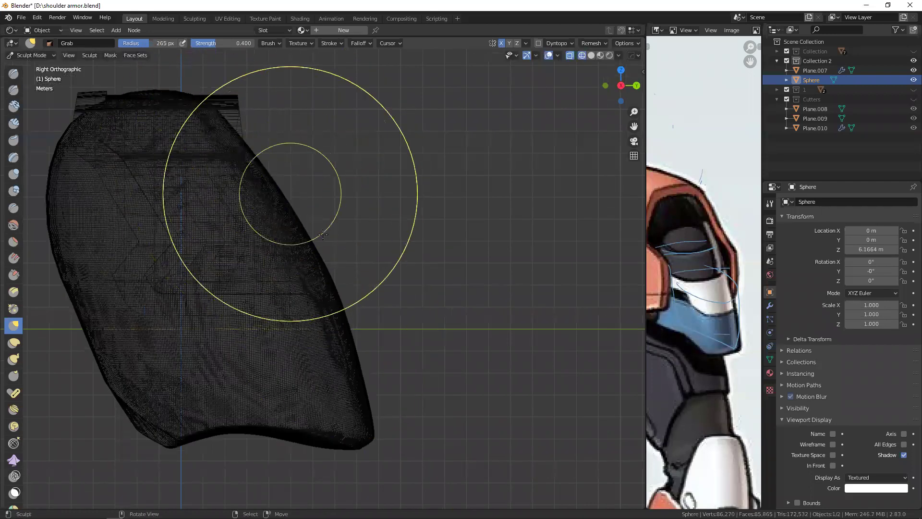
click(336, 269)
key(shift+z)
mouse_move(317, 298)
middle_down()
mouse_move(270, 318)
mouse_move(239, 253)
middle_up()
key(f)
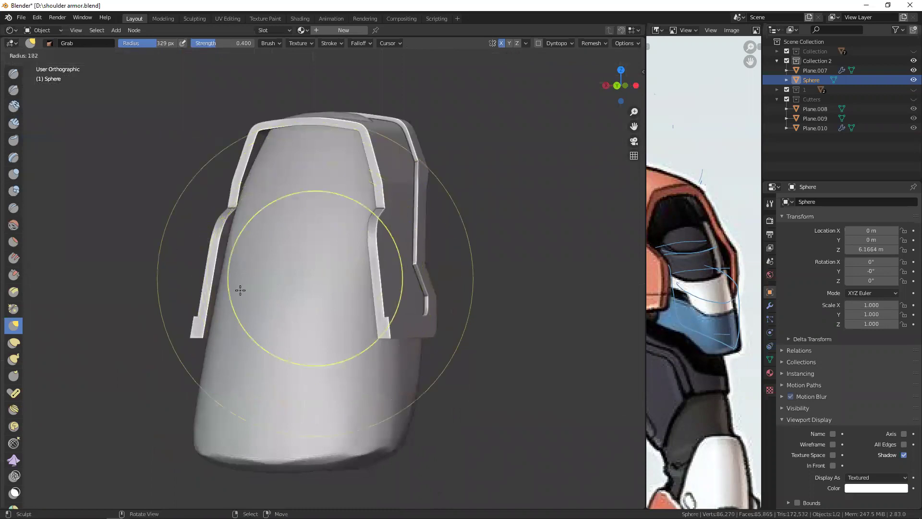
click(363, 341)
- Isolate the Sphere in Local view and switch to an enlarged Scrape/Peaks brush
key(KP_Divide)
mouse_move(336, 303)
middle_down()
mouse_move(197, 267)
mouse_move(233, 276)
mouse_move(272, 263)
middle_up()
key(shift+t)
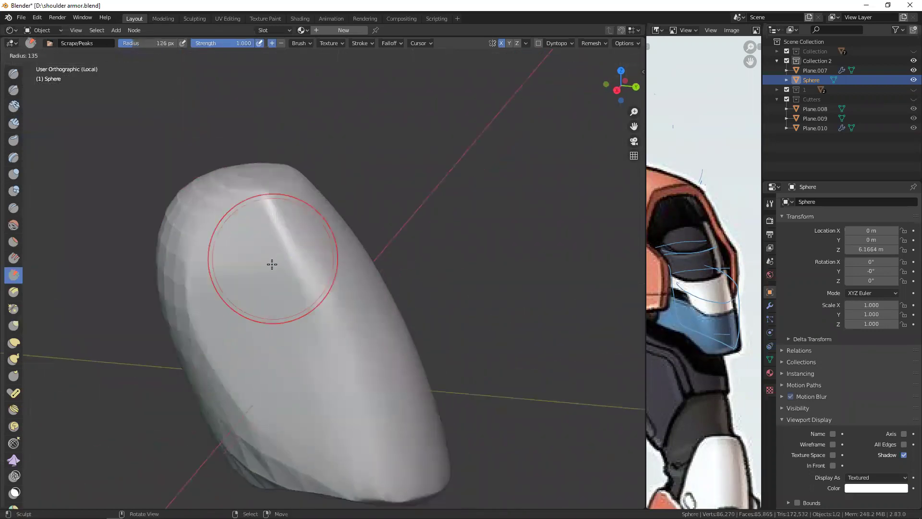
key(f)
click(308, 337)
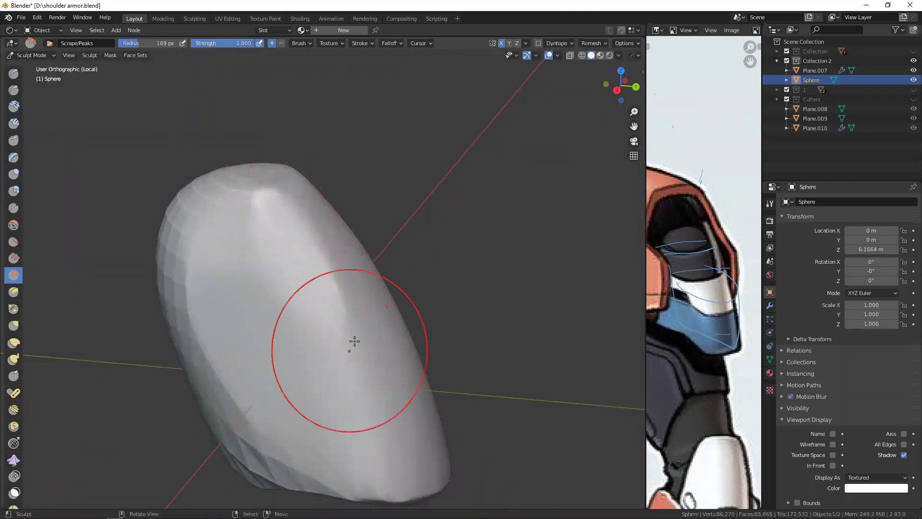
key(f)
click(405, 389)
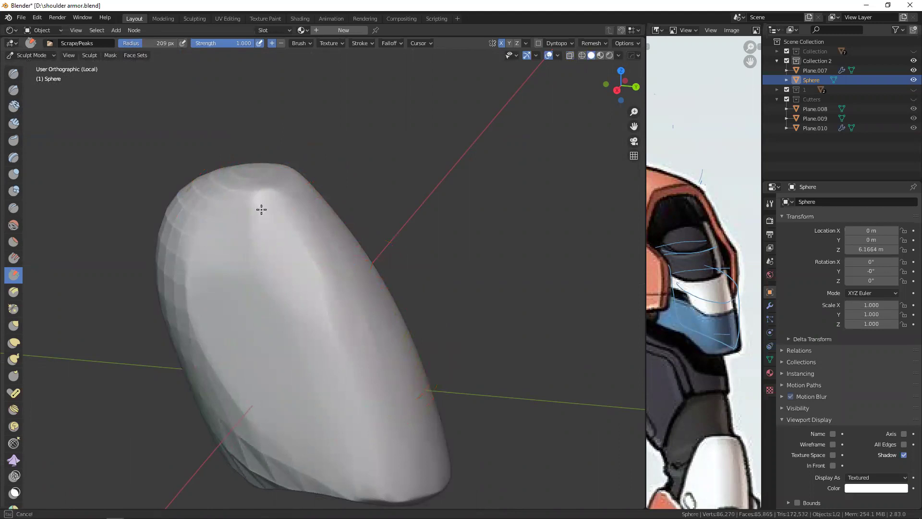
- Shrink the Scrape brush and flatten the top of the upright Sphere
middle_drag(343, 262, 298, 267)
key(f)
click(287, 244)
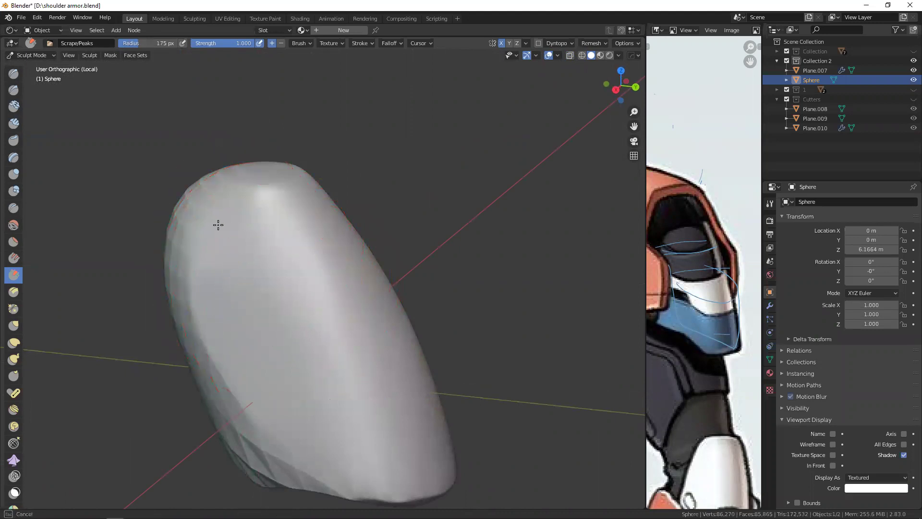
middle_drag(317, 257, 399, 293)
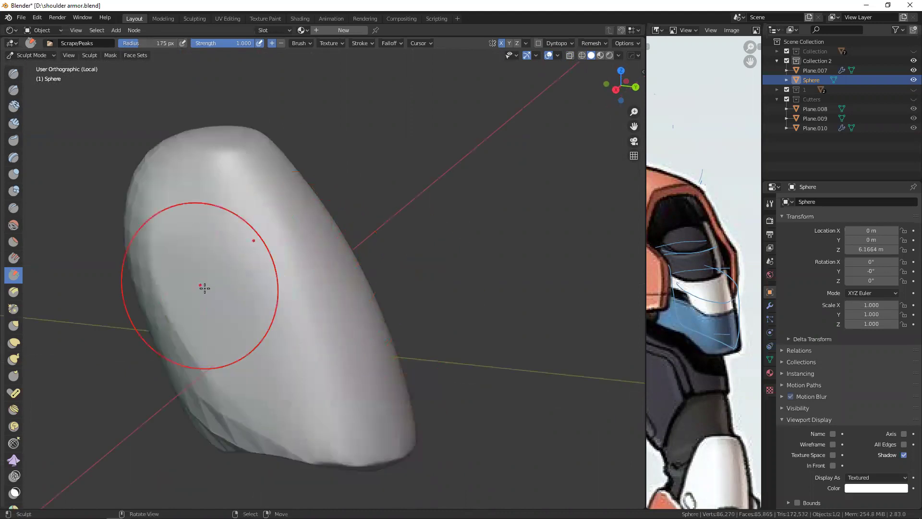
mouse_move(321, 238)
alt+middle_down()
mouse_move(272, 206)
mouse_move(305, 226)
alt+middle_up()
drag(267, 210, 309, 225)
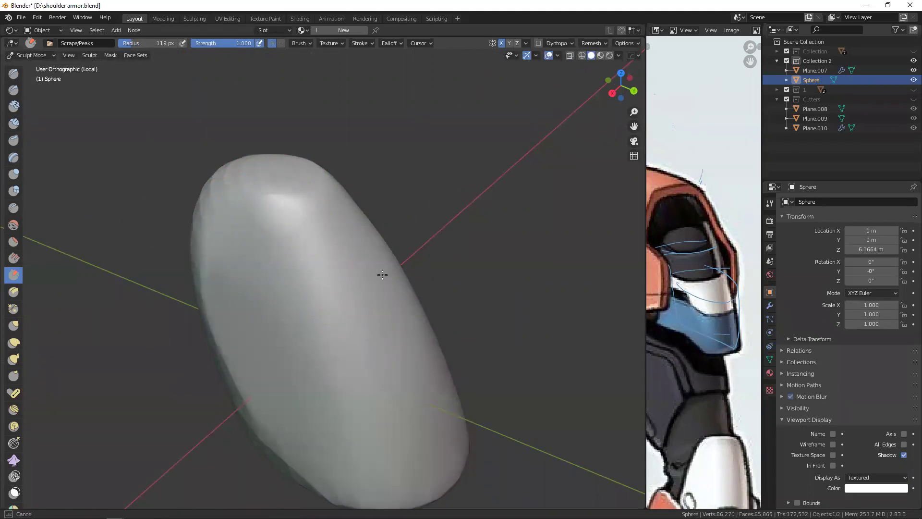
middle_drag(336, 406, 255, 309)
- Exit Local view, inspect the armour from Back Orthographic, and leave Sculpt Mode
key(KP_Divide)
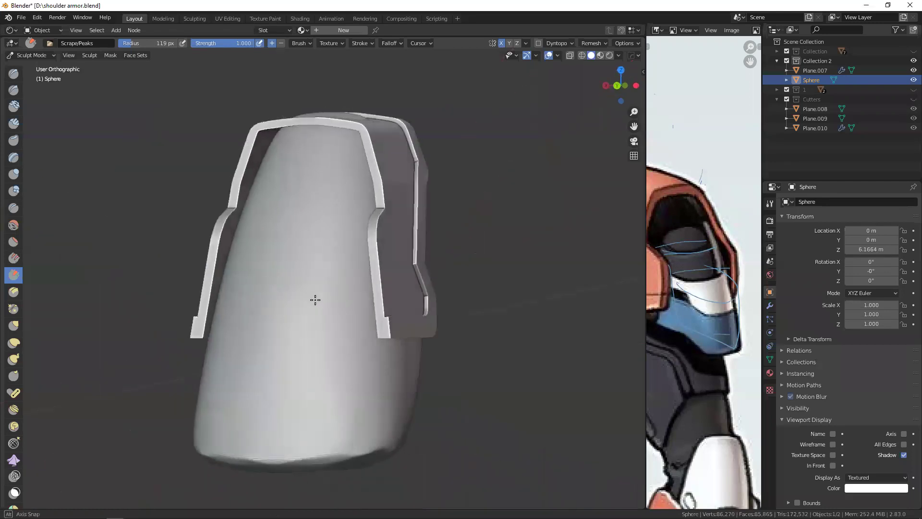
key(ctrl+KP_1)
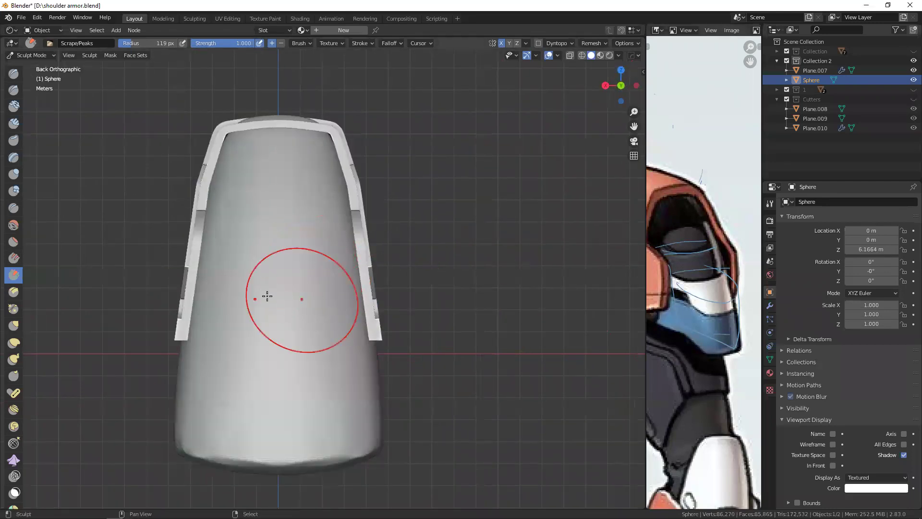
mouse_move(255, 277)
middle_down()
mouse_move(286, 266)
mouse_move(299, 170)
middle_up()
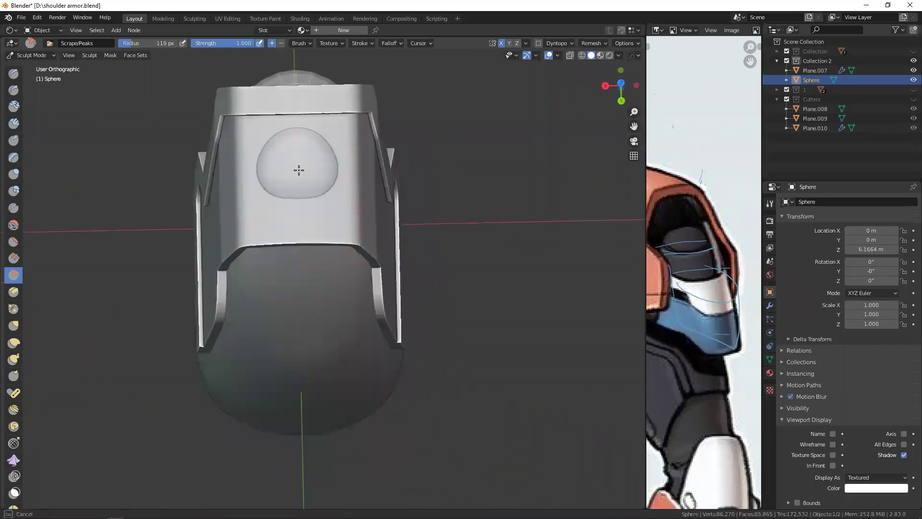
mouse_move(308, 259)
middle_down()
mouse_move(323, 226)
mouse_move(278, 258)
mouse_move(264, 251)
middle_up()
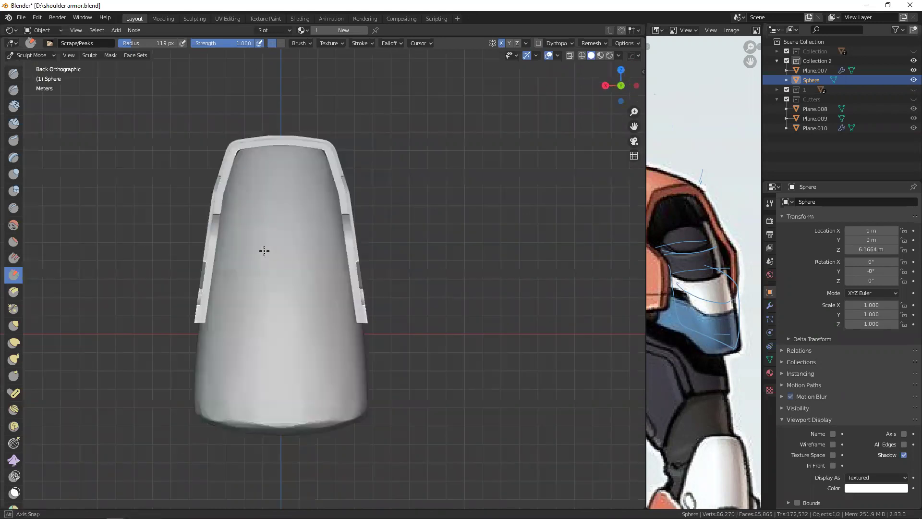
key(ctrl+Tab)
- Zoom and pan to frame the armour alongside the reference image
scroll(192, 279, up, 2)
scroll(42, 167, up, 2)
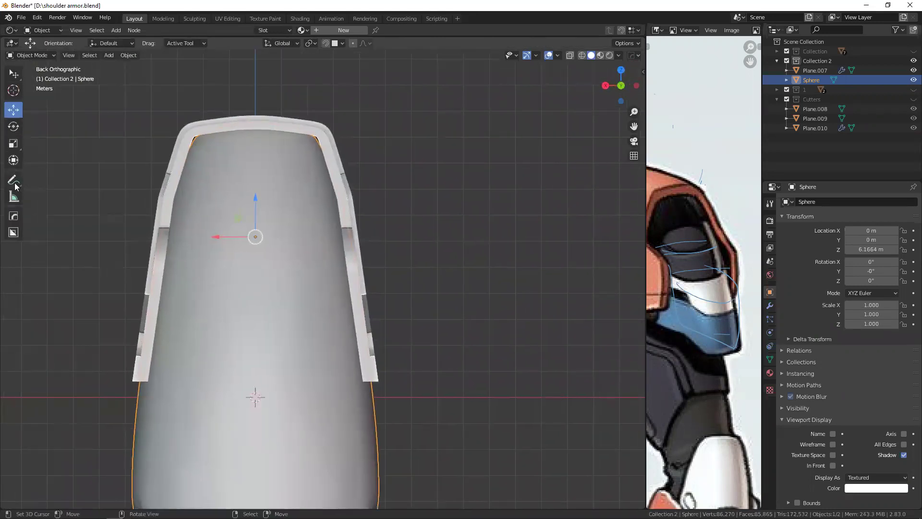
shift+middle_drag(409, 268, 396, 247)
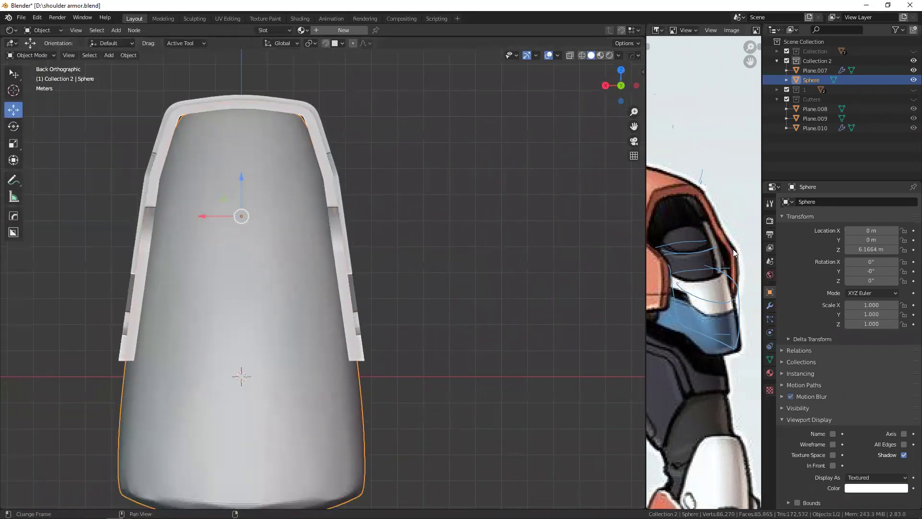
mouse_move(219, 298)
shift+middle_down()
mouse_move(255, 262)
mouse_move(315, 282)
mouse_move(378, 282)
shift+middle_up()
scroll(692, 281, up, 2)
middle_drag(723, 257, 714, 255)
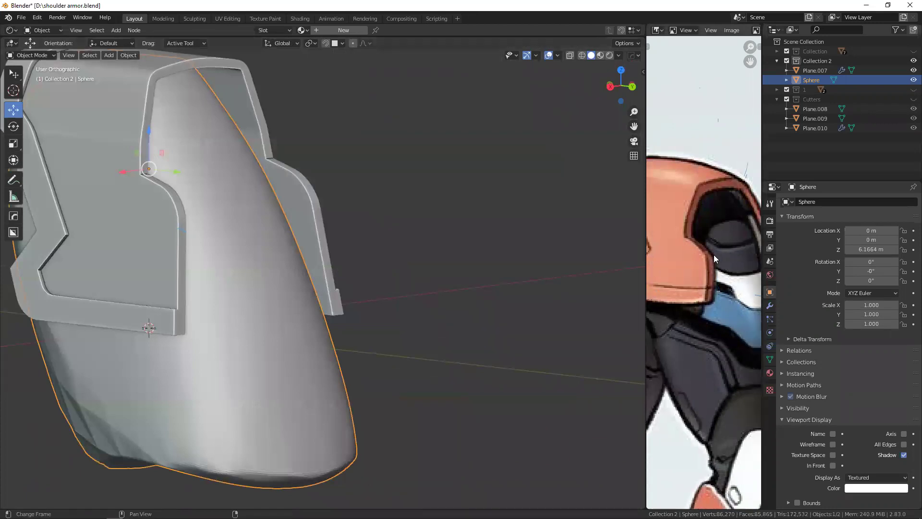
shift+middle_drag(333, 289, 303, 285)
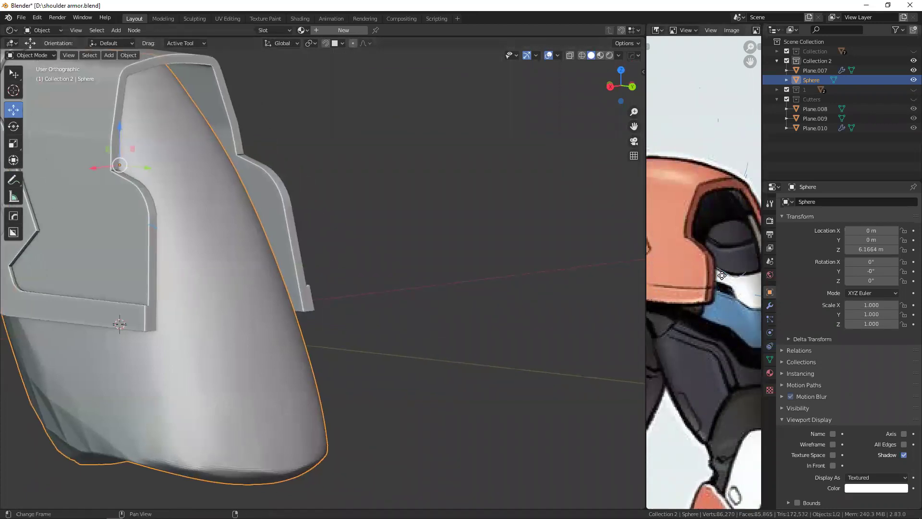
middle_drag(722, 275, 701, 268)
- Snap to the back view, undoing an accidental move of the Sphere
key(ctrl+KP_1)
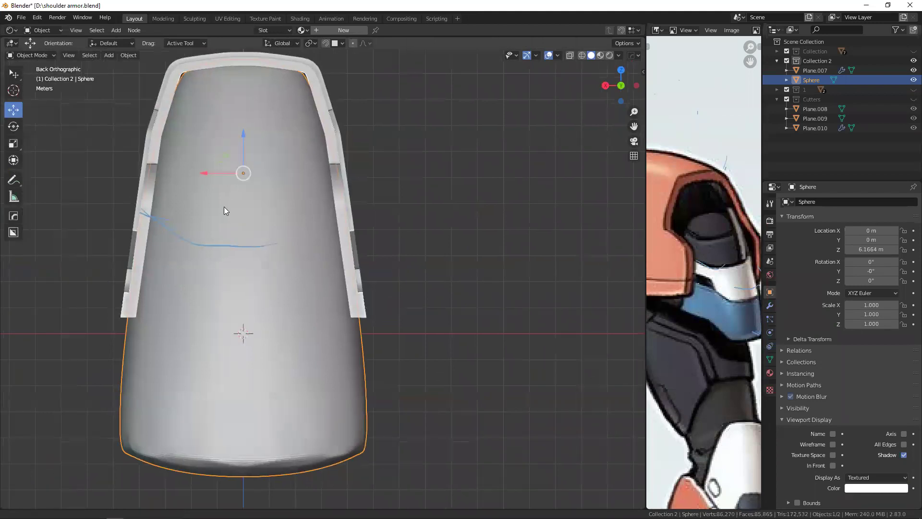
shift+middle_drag(223, 206, 266, 171)
key(g)
click(315, 242)
key(ctrl+z)
shift+middle_drag(282, 248, 274, 240)
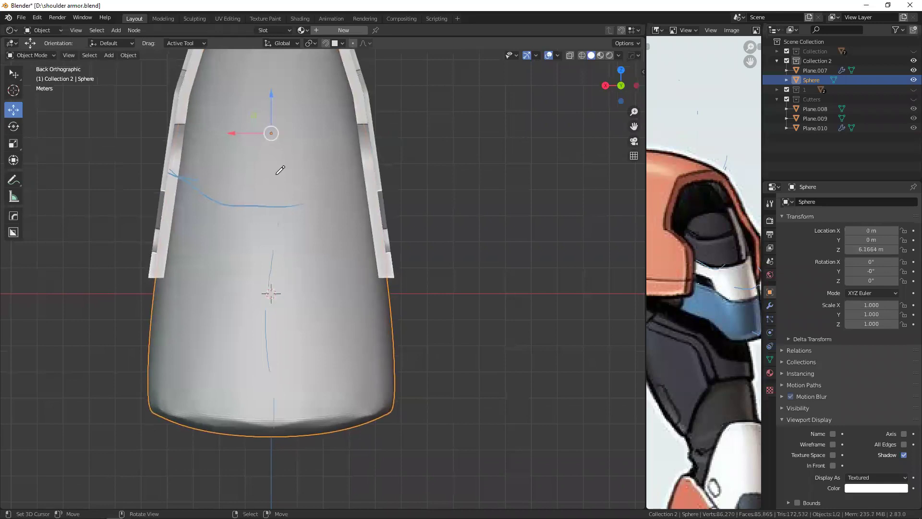
- From a side-on angle, draw a short blue annotation stroke on the armour
mouse_move(291, 395)
middle_down()
mouse_move(287, 244)
mouse_move(252, 236)
mouse_move(308, 254)
middle_up()
mouse_move(351, 301)
middle_down()
mouse_move(312, 284)
mouse_move(225, 216)
middle_up()
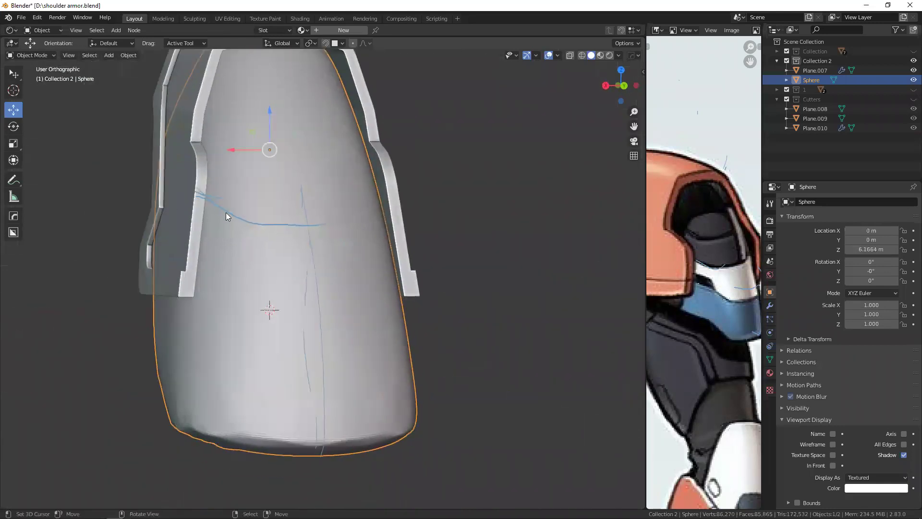
middle_drag(681, 302, 669, 275)
mouse_move(312, 263)
middle_down()
mouse_move(283, 250)
mouse_move(221, 278)
middle_up()
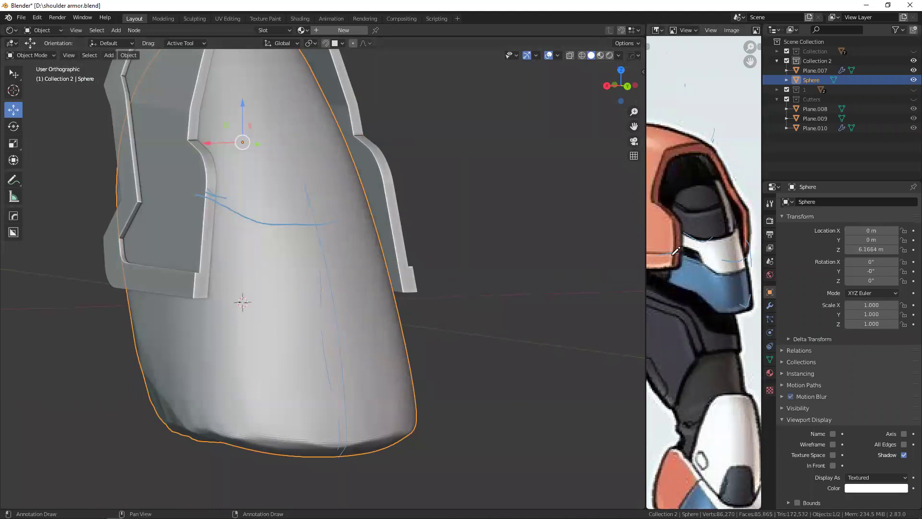
middle_drag(713, 250, 695, 249)
middle_drag(539, 266, 553, 255)
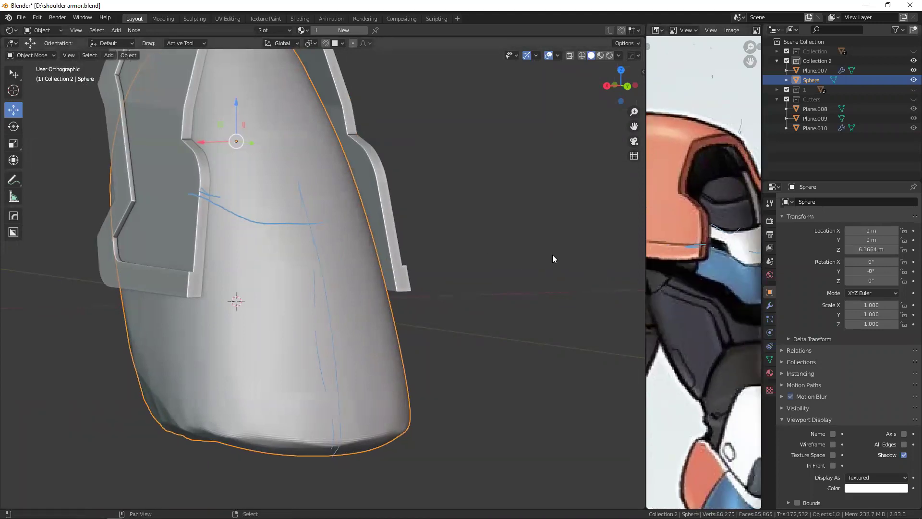
middle_drag(701, 254, 716, 265)
drag(209, 272, 241, 280)
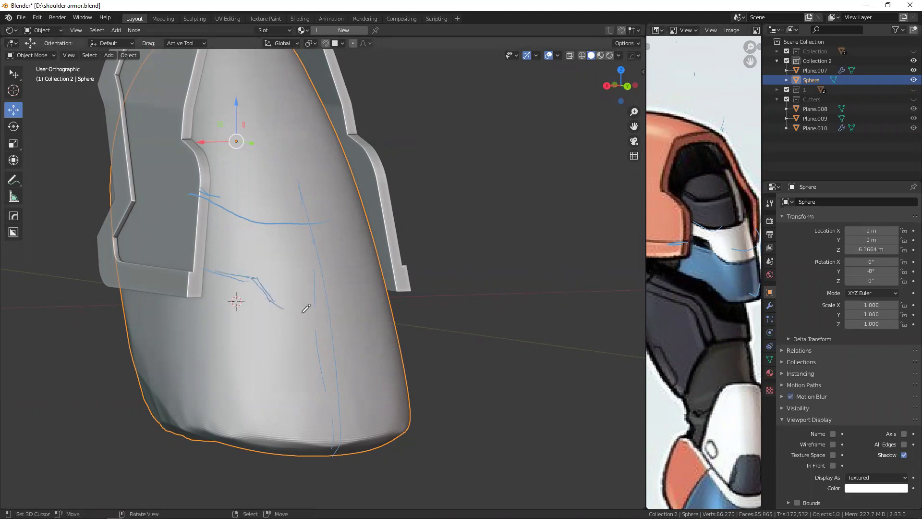
- Hide the viewport gizmos and draw a guide stroke across the armour's lower front
shift+middle_drag(265, 295, 276, 310)
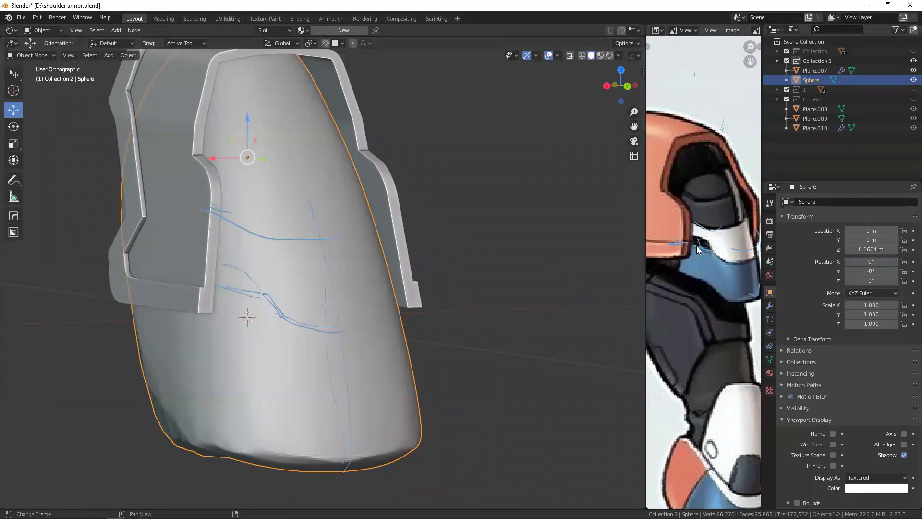
middle_drag(246, 186, 235, 259)
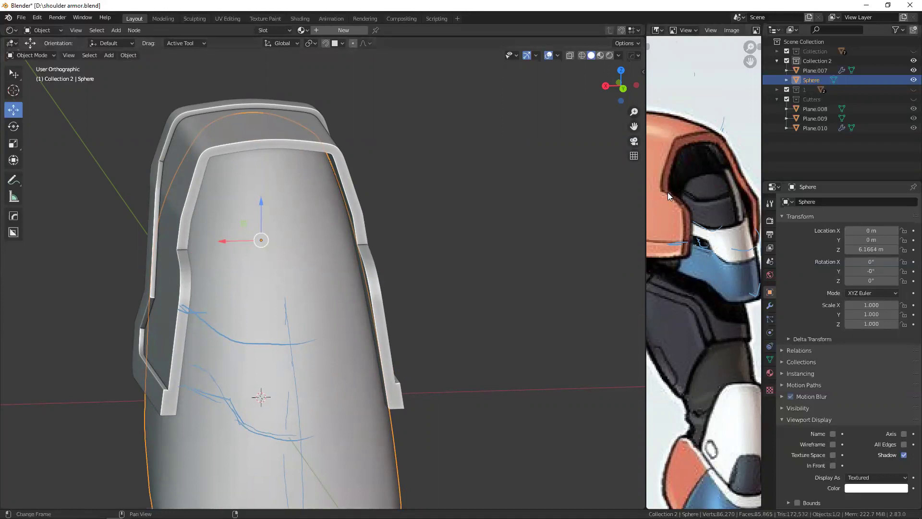
middle_drag(329, 251, 218, 259)
drag(217, 258, 238, 252)
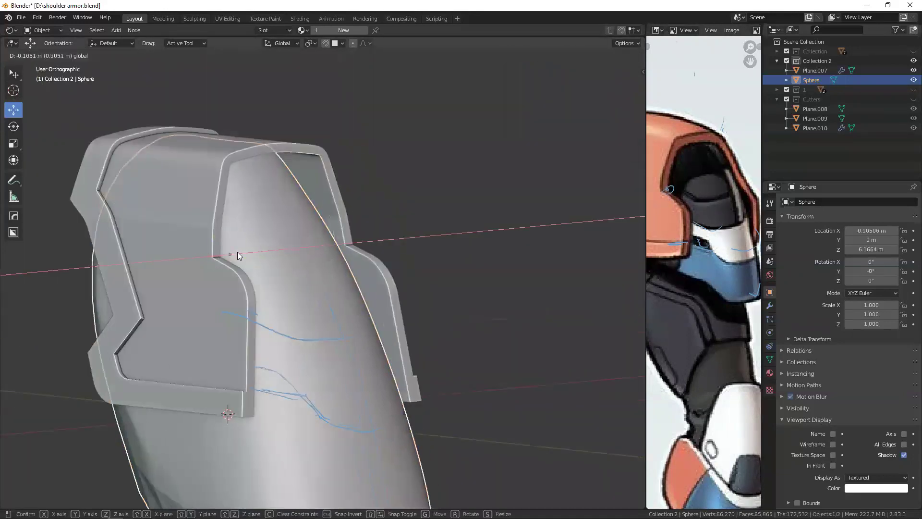
key(ctrl+z)
mouse_move(309, 237)
middle_down()
mouse_move(267, 262)
mouse_move(214, 249)
middle_up()
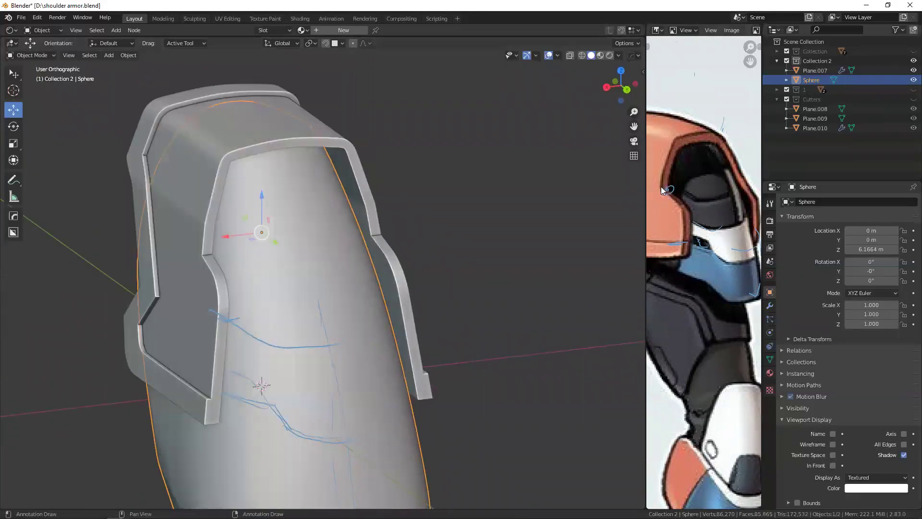
mouse_move(405, 285)
middle_down()
mouse_move(275, 287)
mouse_move(270, 246)
mouse_move(219, 249)
mouse_move(326, 183)
middle_up()
click(527, 55)
middle_drag(214, 239, 218, 223)
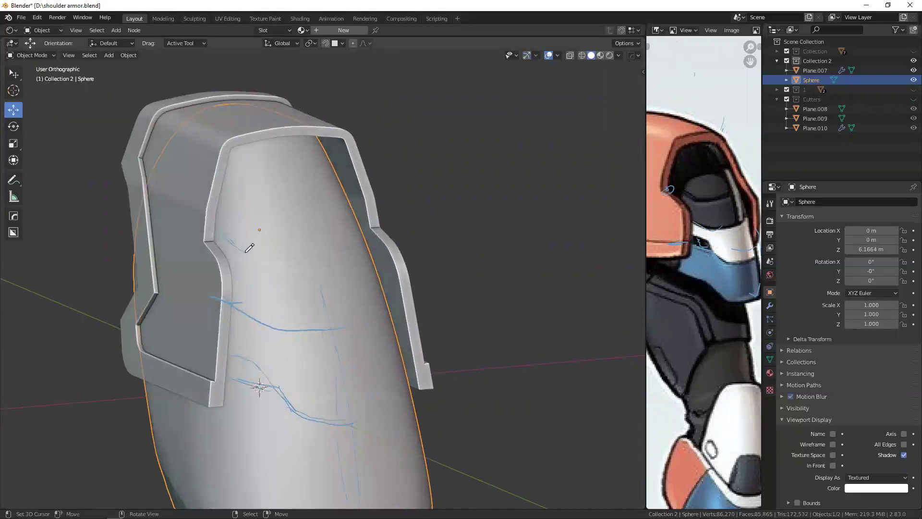
drag(239, 244, 319, 262)
- In a wireframe right-side view, draw a guide stroke running down the armor's side
click(527, 56)
mouse_move(291, 255)
middle_down()
mouse_move(288, 202)
mouse_move(300, 247)
mouse_move(239, 165)
mouse_move(250, 199)
middle_up()
key(KP_3)
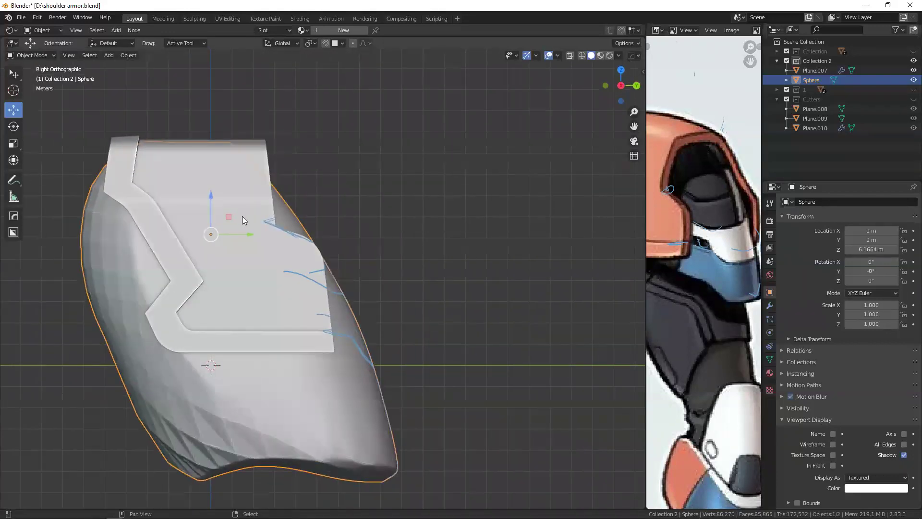
key(shift+z)
drag(194, 208, 211, 377)
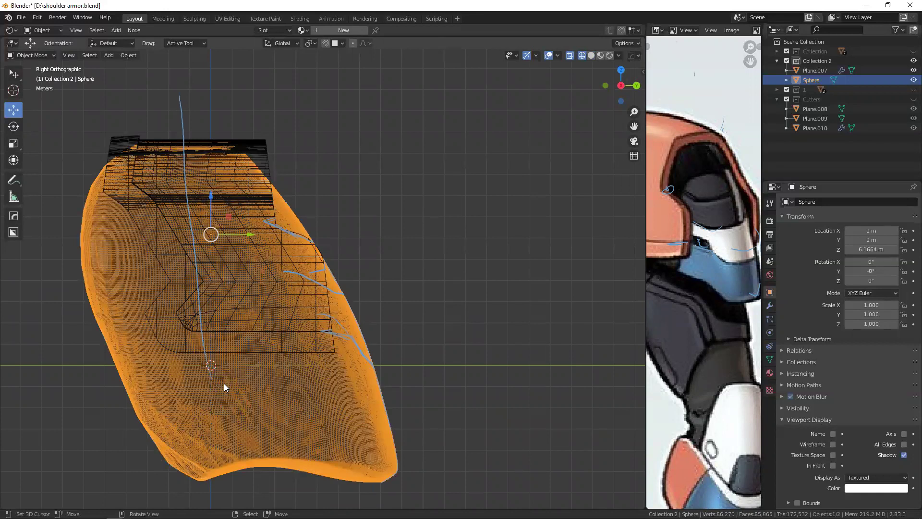
key(shift+z)
- Extend the guide stroke across the lower armor, then select Plane.007
mouse_move(246, 322)
middle_down()
mouse_move(255, 306)
mouse_move(197, 318)
middle_up()
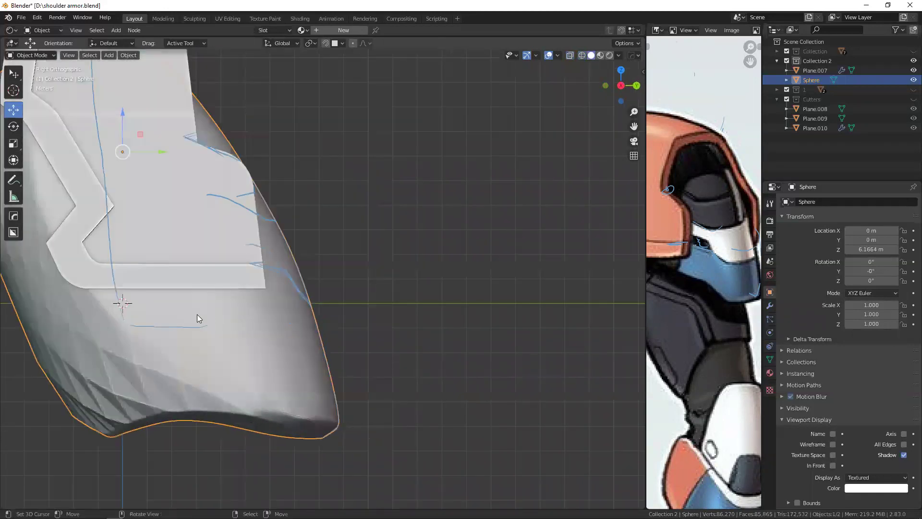
drag(233, 325, 234, 327)
mouse_move(170, 281)
middle_down()
mouse_move(252, 294)
mouse_move(202, 304)
middle_up()
drag(203, 309, 236, 328)
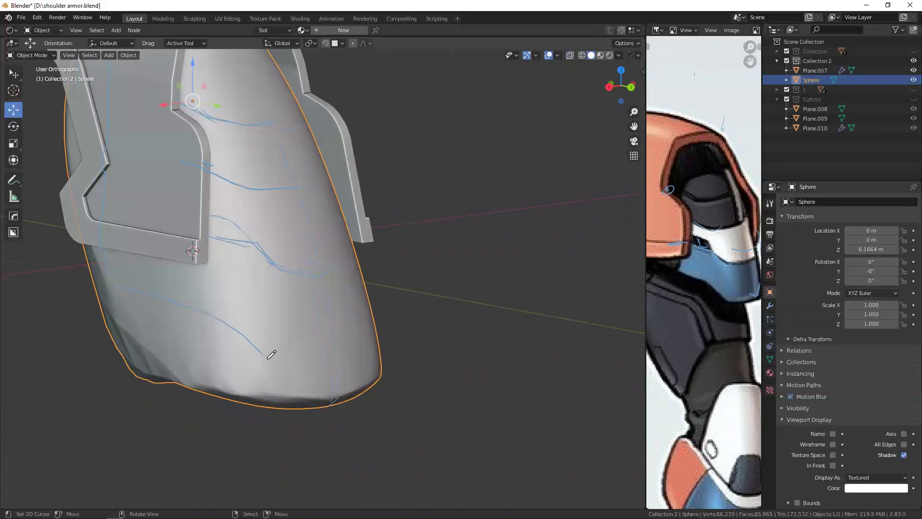
mouse_move(350, 335)
middle_down()
mouse_move(356, 305)
mouse_move(634, 255)
middle_up()
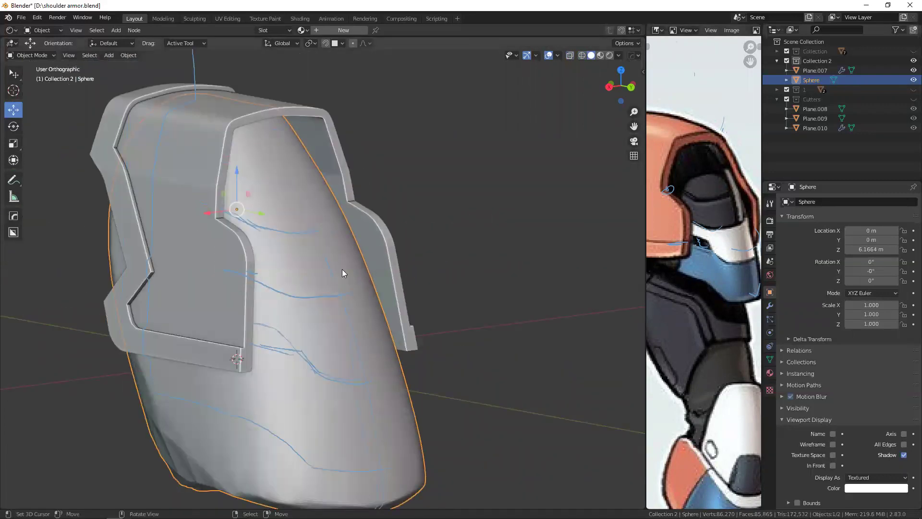
mouse_move(300, 303)
middle_down()
mouse_move(354, 304)
mouse_move(304, 288)
mouse_move(304, 264)
mouse_move(276, 219)
mouse_move(310, 291)
middle_up()
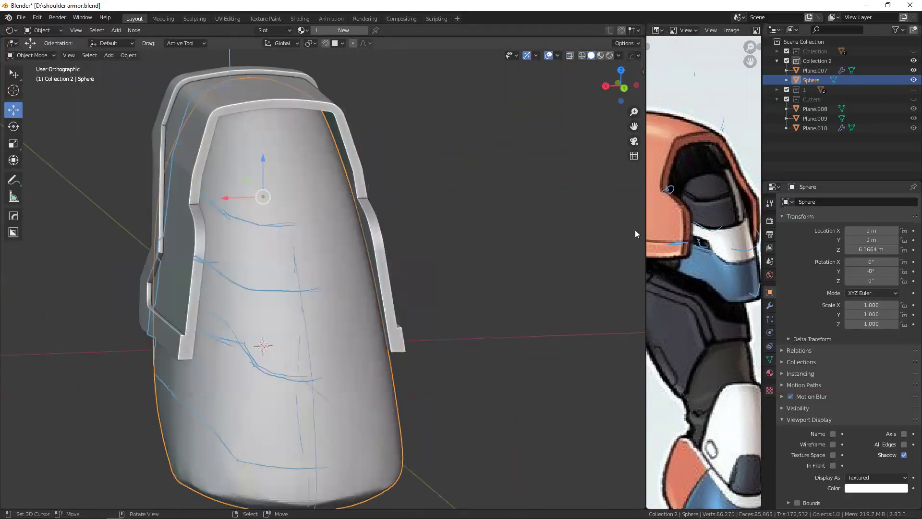
mouse_move(493, 233)
middle_down()
mouse_move(284, 319)
mouse_move(267, 312)
middle_up()
click(164, 135)
- Hide Plane.007, add a new plane, and merge its vertices at the center
key(h)
mouse_move(180, 259)
middle_down()
mouse_move(162, 274)
mouse_move(236, 244)
middle_up()
key(shift+a)
mouse_move(217, 286)
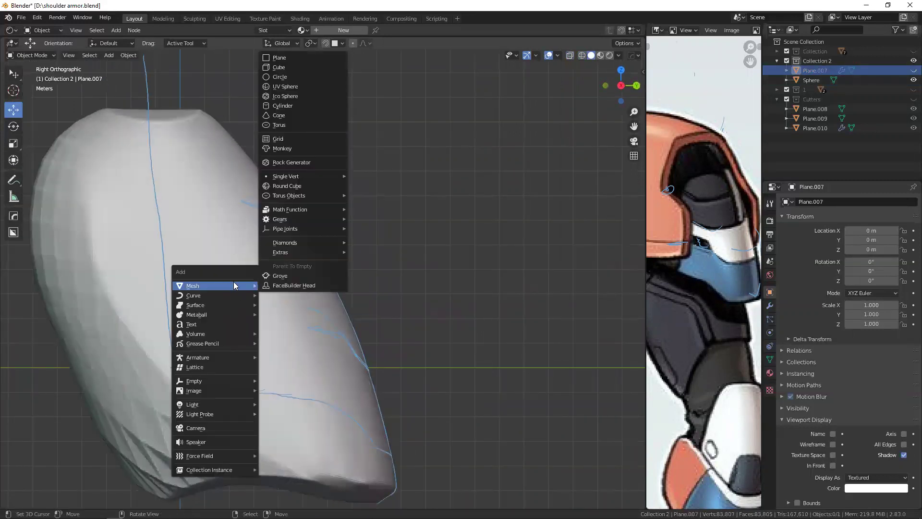
click(285, 58)
key(Tab)
key(m)
click(253, 285)
- With snapping on, raise the single vertex along Z to 5.7288 m
middle_drag(236, 312, 319, 319)
key(shift+z)
key(shift+Tab)
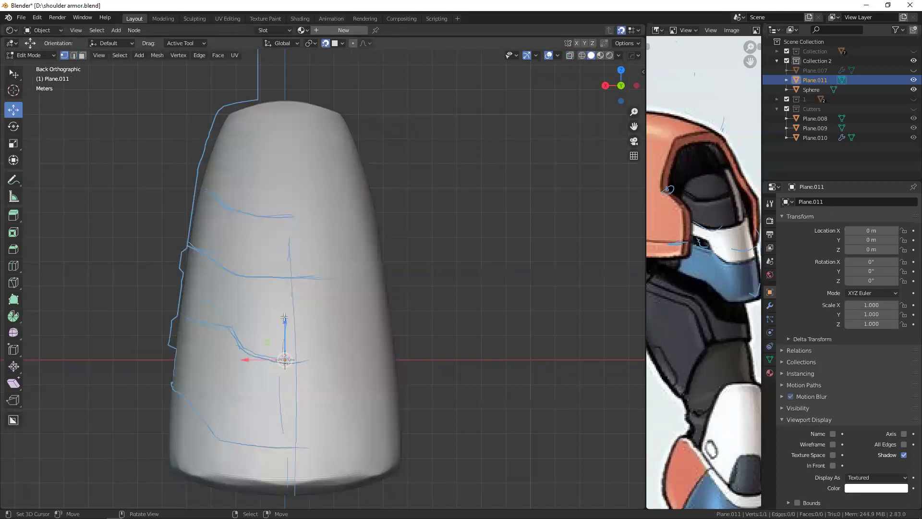
drag(284, 319, 298, 190)
drag(355, 172, 355, 172)
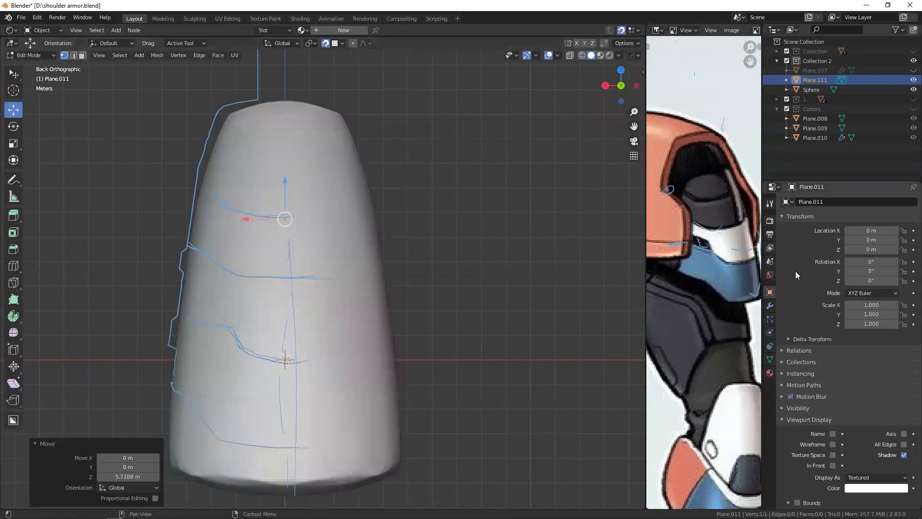
- Add a Mirror modifier to Plane.011
click(770, 307)
click(810, 201)
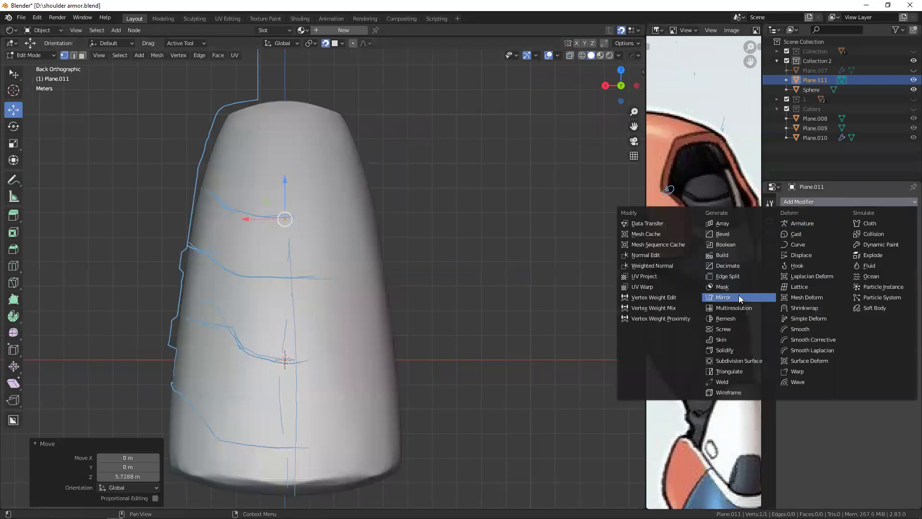
click(739, 295)
mouse_move(250, 333)
middle_down()
mouse_move(307, 250)
mouse_move(285, 211)
middle_up()
- Snap Plane.011's vertex onto the blue guide and extrude a chain of vertices along it
key(g)
click(320, 232)
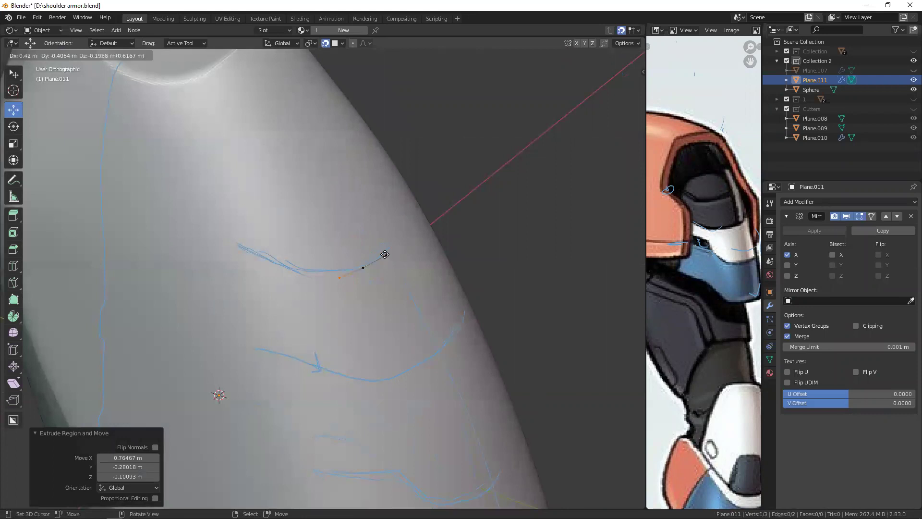
key(e)
click(394, 252)
mouse_move(394, 252)
middle_down()
mouse_move(414, 251)
mouse_move(366, 216)
mouse_move(385, 243)
middle_up()
key(e)
click(317, 216)
key(e)
click(274, 231)
key(e)
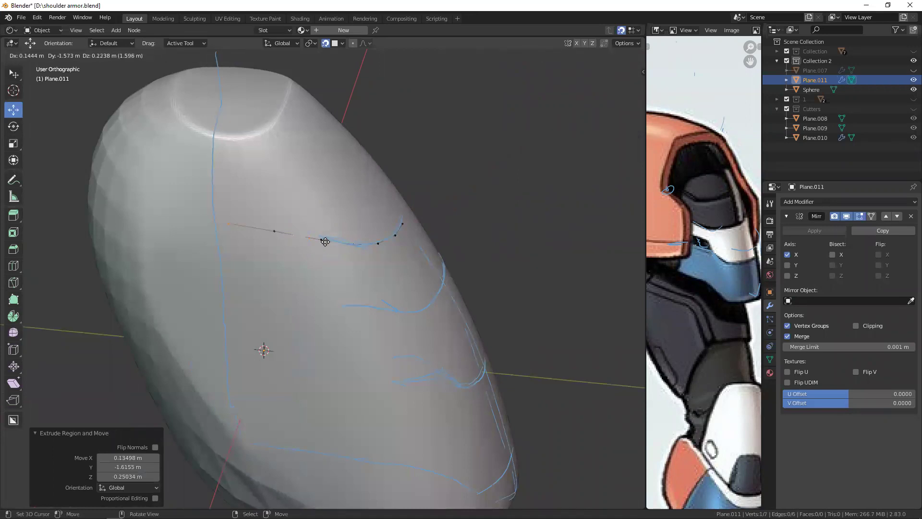
click(315, 223)
- Continue extruding vertices along the guide, then down along Z and onto the lower guide
middle_drag(315, 223, 221, 190)
key(e)
click(282, 208)
mouse_move(231, 243)
middle_down()
mouse_move(255, 211)
mouse_move(434, 183)
middle_up()
key(e)
click(255, 230)
key(e)
key(z)
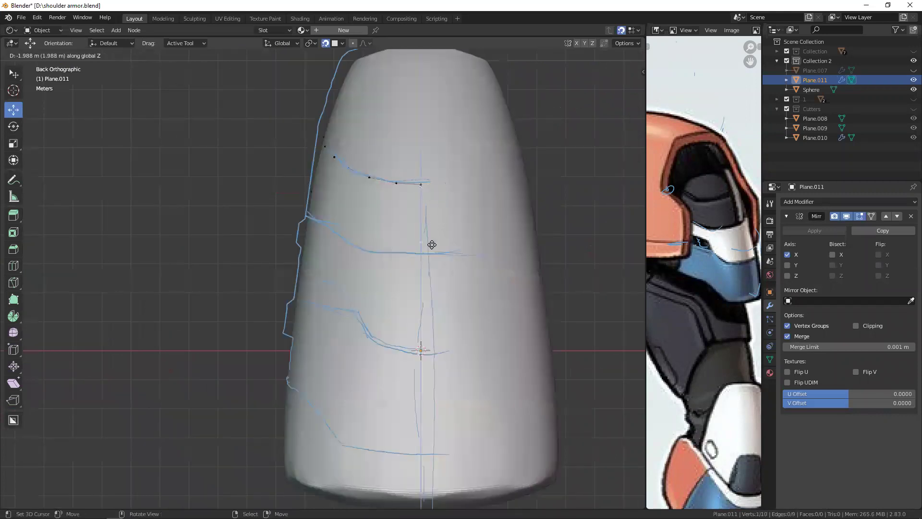
click(431, 245)
middle_drag(432, 245, 423, 262)
key(e)
click(418, 263)
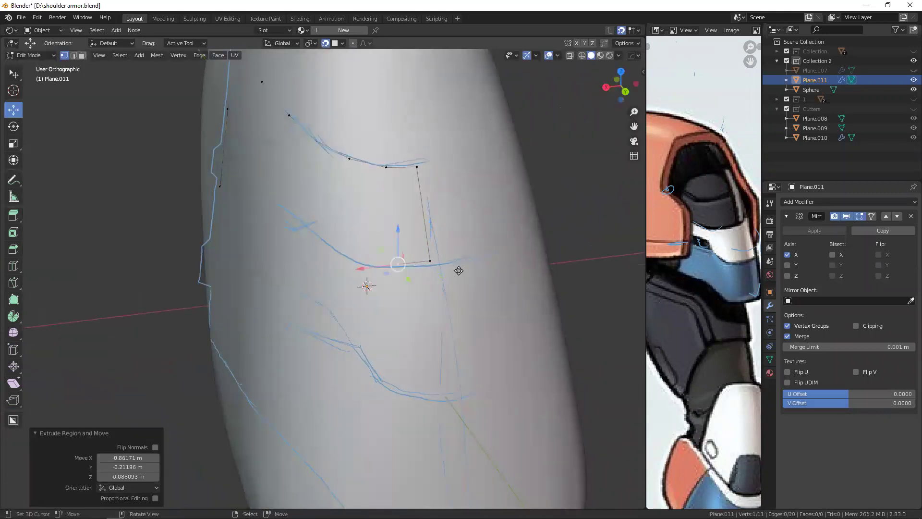
- Fill the outlined region with faces and nudge two vertices into shape
key(f)
mouse_move(433, 269)
middle_down()
mouse_move(380, 267)
mouse_move(365, 288)
middle_up()
click(363, 270)
key(g)
click(375, 199)
click(393, 284)
key(g)
click(387, 193)
- Add a vertical loop cut through the left face and reposition the bottom vertex
key(g)
key(ctrl+r)
click(372, 192)
right_click(372, 197)
click(373, 286)
drag(374, 287, 329, 264)
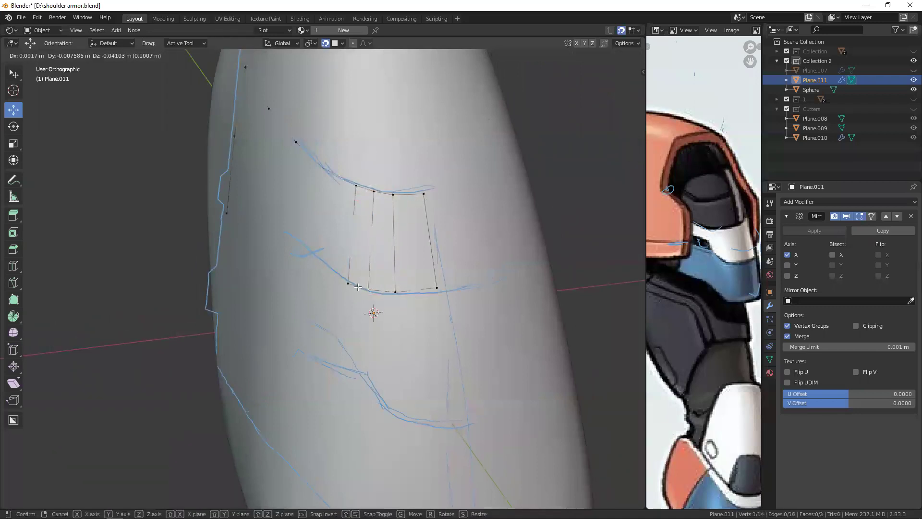
- Extrude two more vertices along the guide, fill that section, and extrude a new edge
middle_drag(329, 263, 394, 253)
key(e)
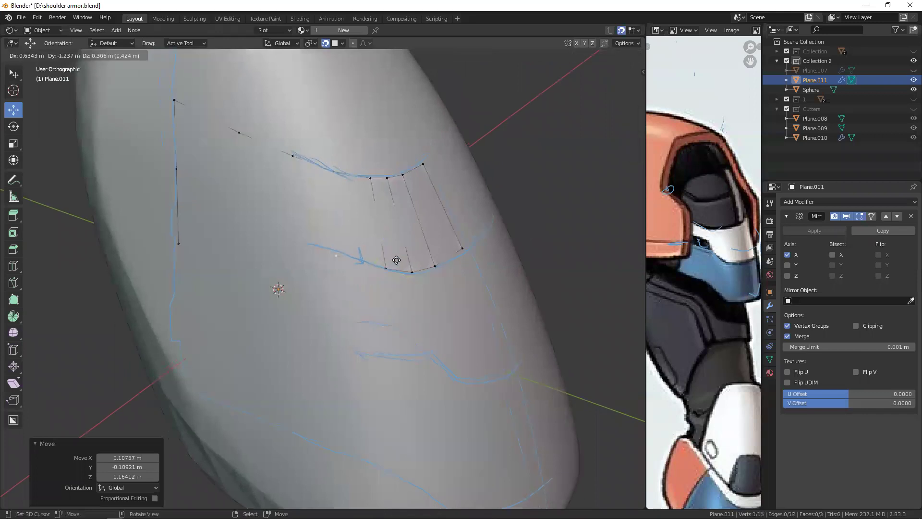
click(425, 245)
key(e)
click(390, 252)
key(f)
key(f)
middle_drag(390, 252, 378, 239)
key(e)
click(323, 232)
- Move a stray vertex onto the guide stroke
key(2)
key(1)
click(189, 212)
key(g)
click(266, 239)
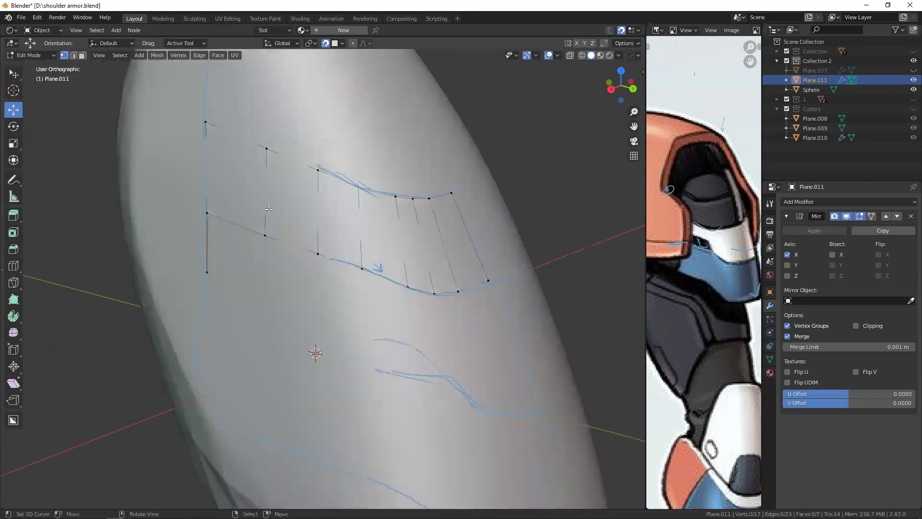
mouse_move(267, 238)
middle_down()
mouse_move(286, 187)
mouse_move(284, 199)
mouse_move(259, 211)
middle_up()
middle_drag(573, 246, 206, 197)
- Add a centered edge loop, then select three vertices of the strip
key(ctrl+r)
click(328, 217)
right_click(328, 218)
click(197, 194)
shift+click(247, 165)
mouse_move(352, 234)
middle_down()
mouse_move(291, 178)
mouse_move(339, 280)
mouse_move(352, 205)
middle_up()
shift+click(307, 183)
click(352, 205)
- Check the panel in wireframe, return to solid shading, and select the corner vertex
scroll(319, 191, up, 1)
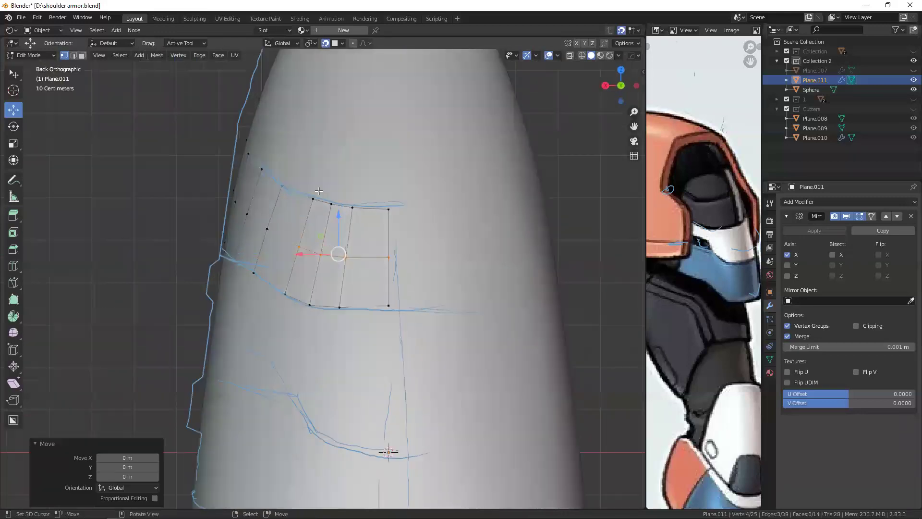
key(shift+z)
mouse_move(391, 205)
alt+middle_down()
mouse_move(313, 173)
mouse_move(345, 247)
alt+middle_up()
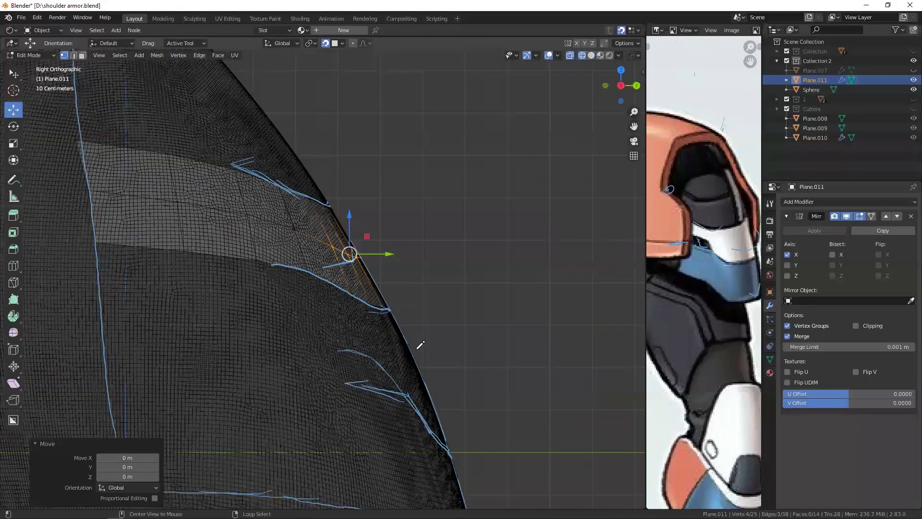
click(362, 181)
scroll(362, 181, down, 3)
middle_drag(362, 181, 278, 278)
key(shift+z)
scroll(340, 336, up, 4)
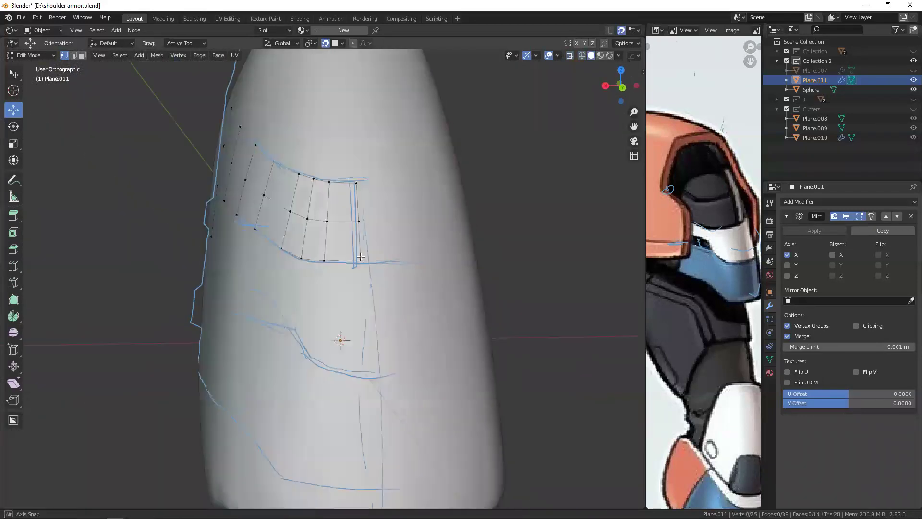
click(365, 257)
- From the back view, move the selected vertex down along Z
mouse_move(365, 259)
middle_down()
mouse_move(381, 210)
mouse_move(405, 237)
middle_up()
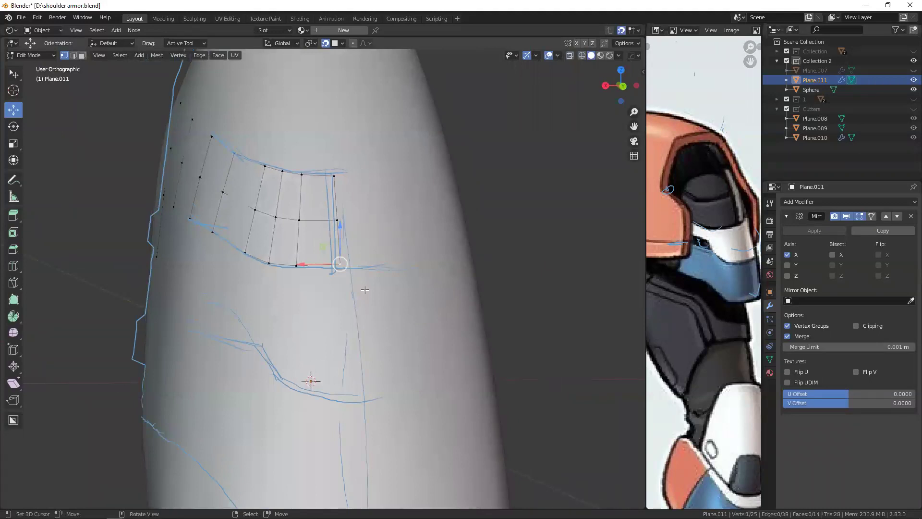
mouse_move(346, 275)
middle_down()
mouse_move(357, 286)
mouse_move(166, 275)
middle_up()
scroll(348, 277, down, 3)
scroll(353, 284, up, 3)
key(ctrl+KP_1)
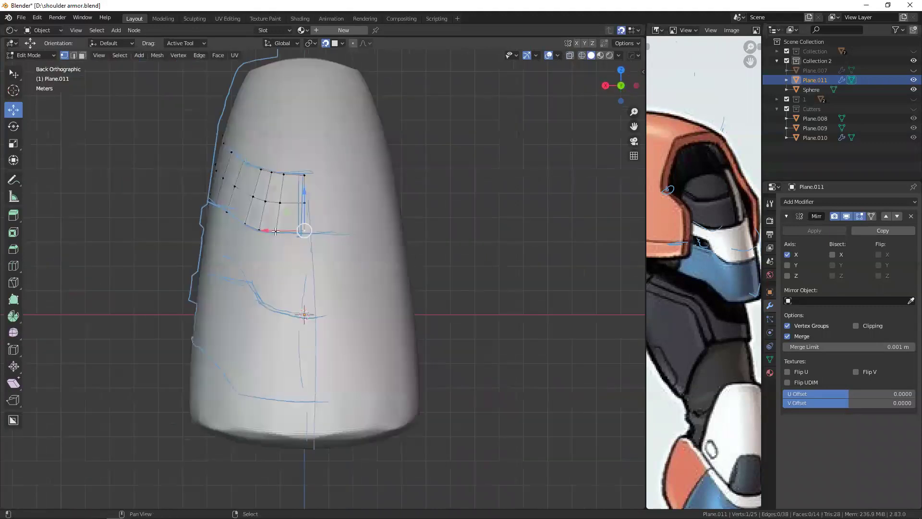
scroll(298, 168, up, 2)
key(g)
key(z)
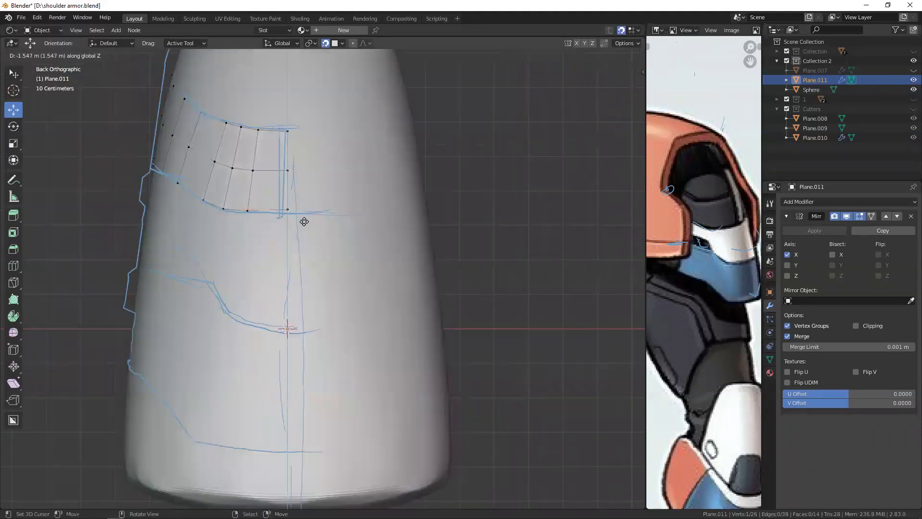
click(303, 222)
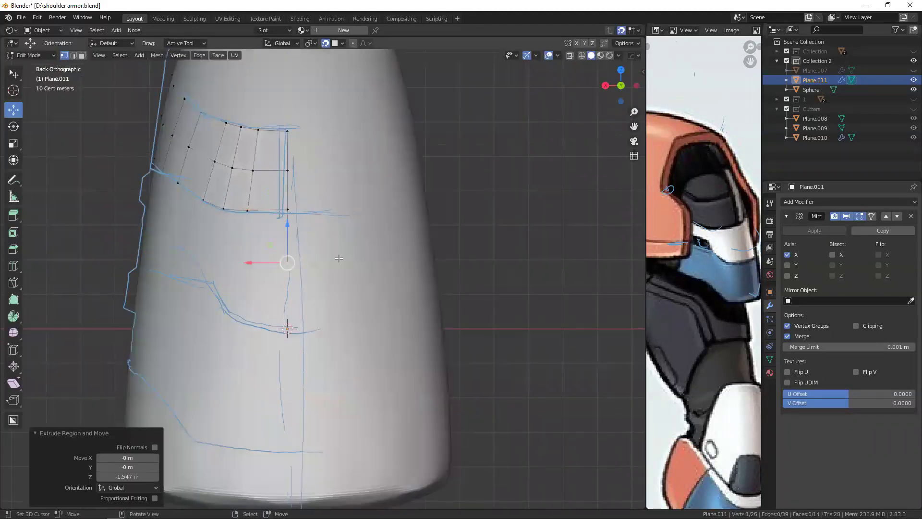
- Extrude two vertices straight down the side guide along Z, then deselect
mouse_move(269, 263)
middle_down()
mouse_move(323, 301)
mouse_move(317, 193)
middle_up()
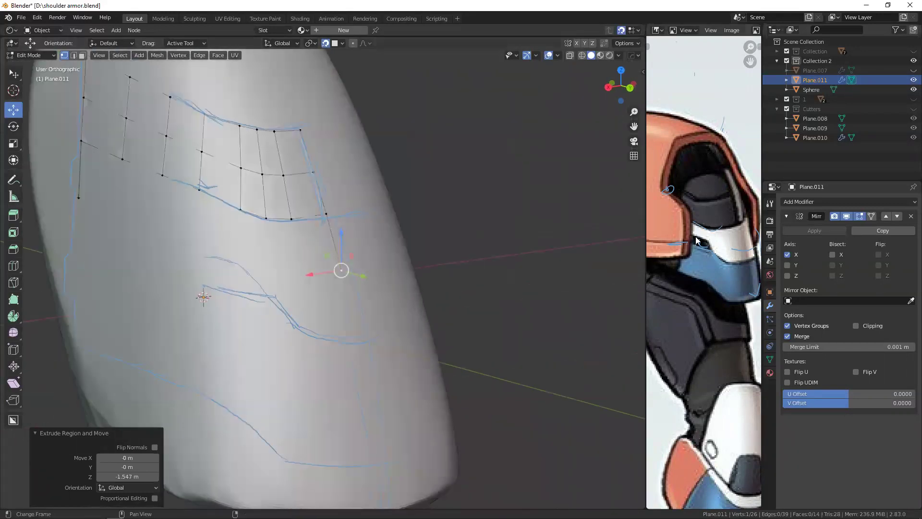
key(ctrl+KP_1)
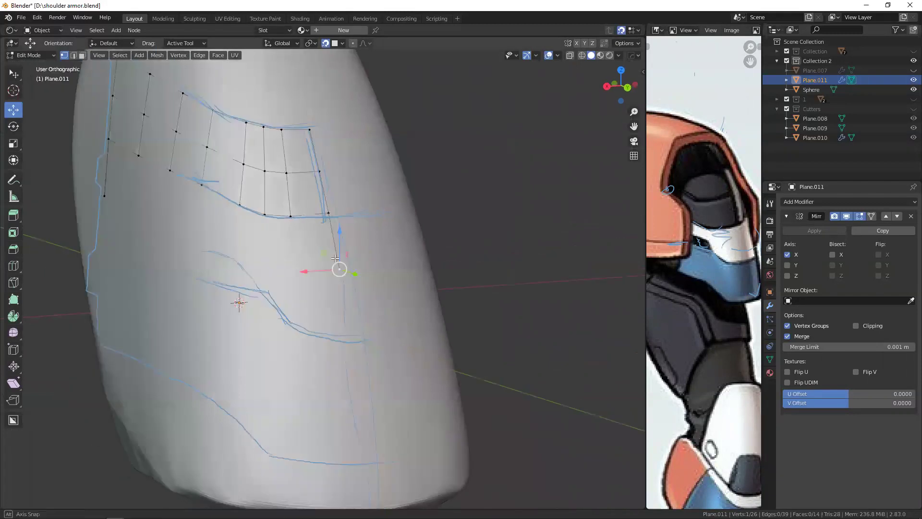
key(e)
key(z)
click(377, 276)
key(e)
key(z)
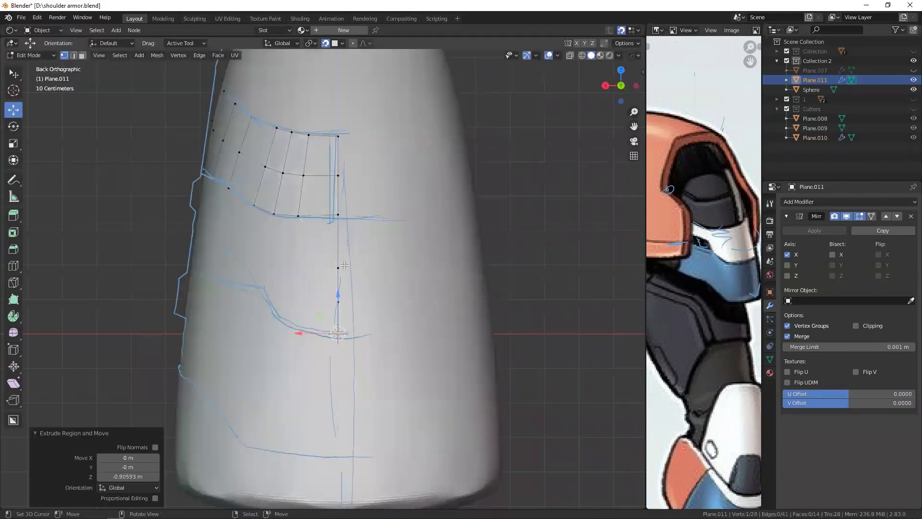
drag(338, 235, 337, 222)
key(alt+a)
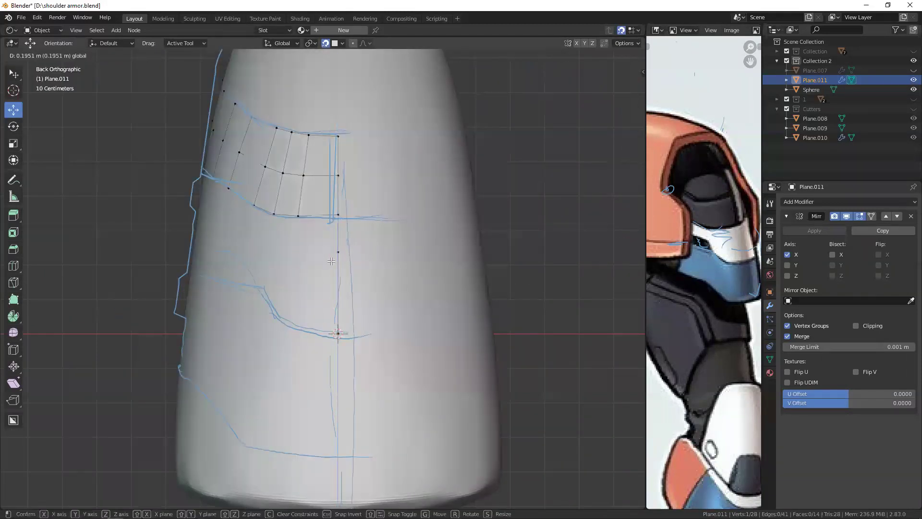
- Extrude four vertices along the lower guide stroke
middle_drag(340, 275, 377, 322)
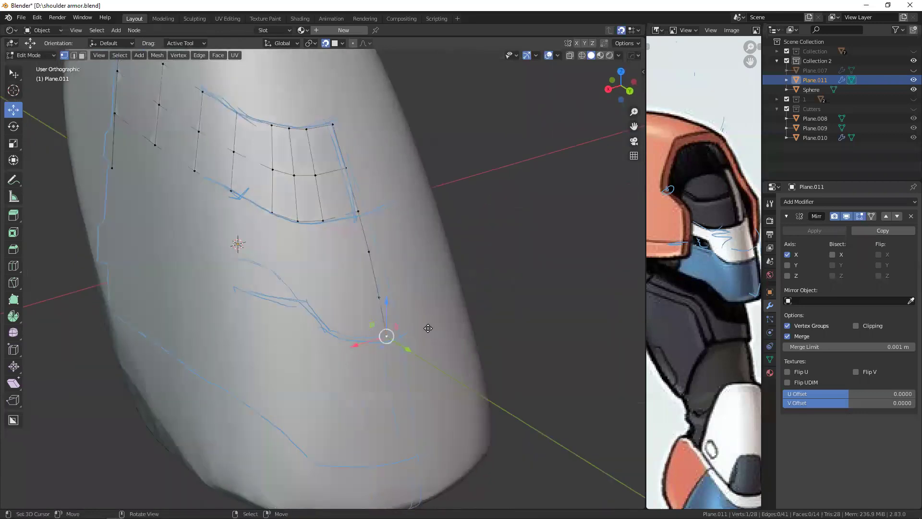
key(e)
click(379, 323)
key(e)
click(365, 332)
key(e)
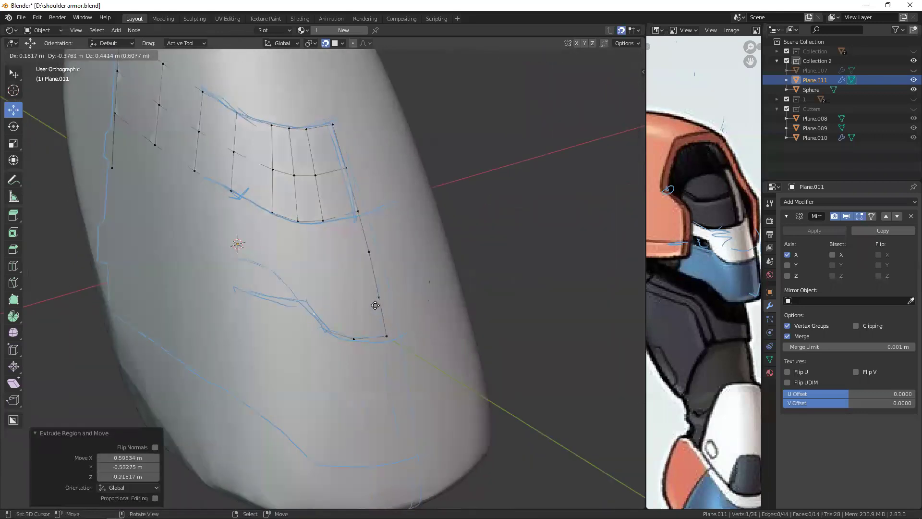
click(375, 305)
key(e)
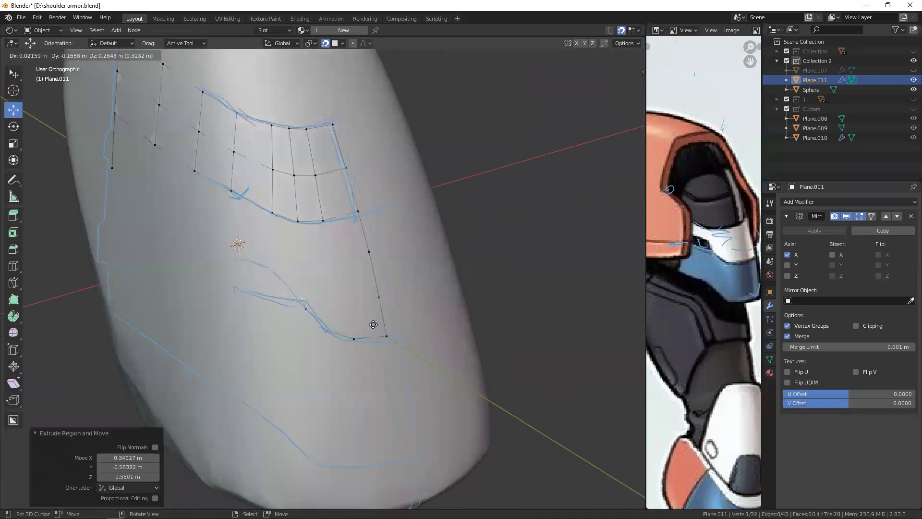
click(345, 330)
scroll(297, 319, up, 2)
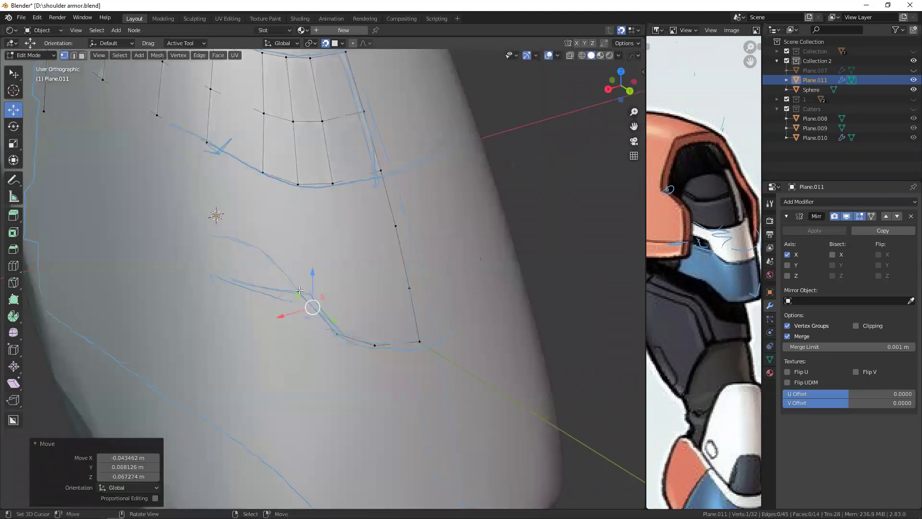
- Extrude a vertex from the grid edge and move the lower-loop vertices onto the guide line
middle_drag(314, 287, 308, 298)
key(e)
click(310, 300)
click(295, 299)
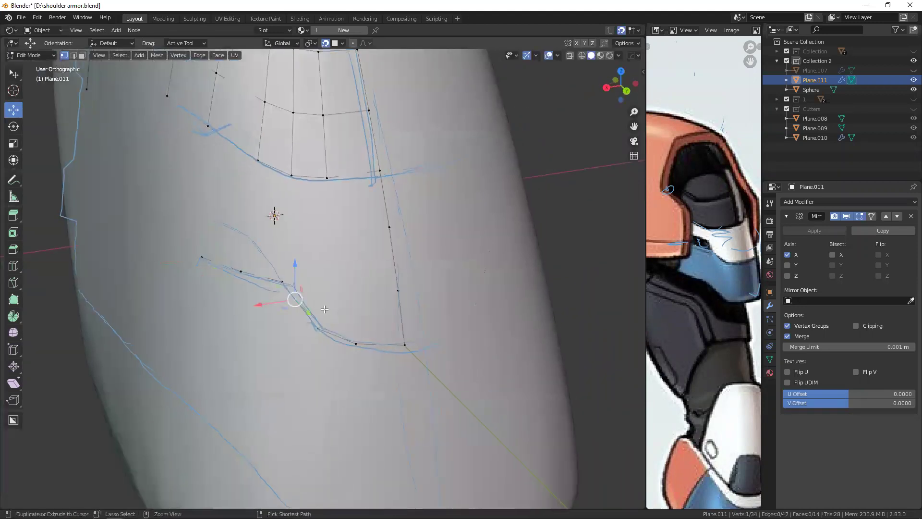
drag(318, 317, 354, 343)
click(356, 344)
key(alt+a)
- Extrude a chain of new vertices from the corner vertex along the guide stroke
mouse_move(270, 212)
middle_down()
mouse_move(260, 212)
mouse_move(260, 263)
mouse_move(337, 254)
middle_up()
click(346, 246)
key(e)
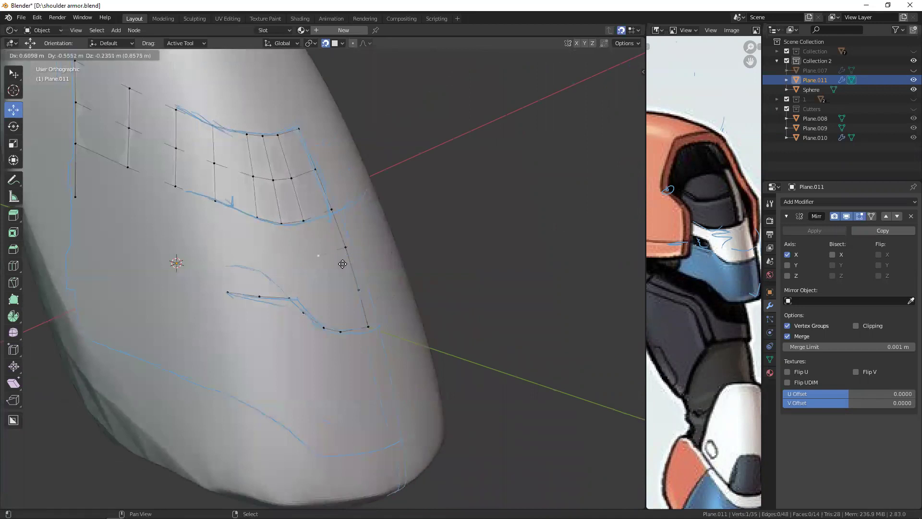
click(353, 259)
key(e)
click(309, 264)
key(e)
- Continue extruding the vertex chain further along the guide, then clear the selection
mouse_move(308, 263)
middle_down()
mouse_move(293, 256)
mouse_move(354, 280)
middle_up()
click(258, 249)
key(e)
click(267, 263)
key(e)
click(188, 266)
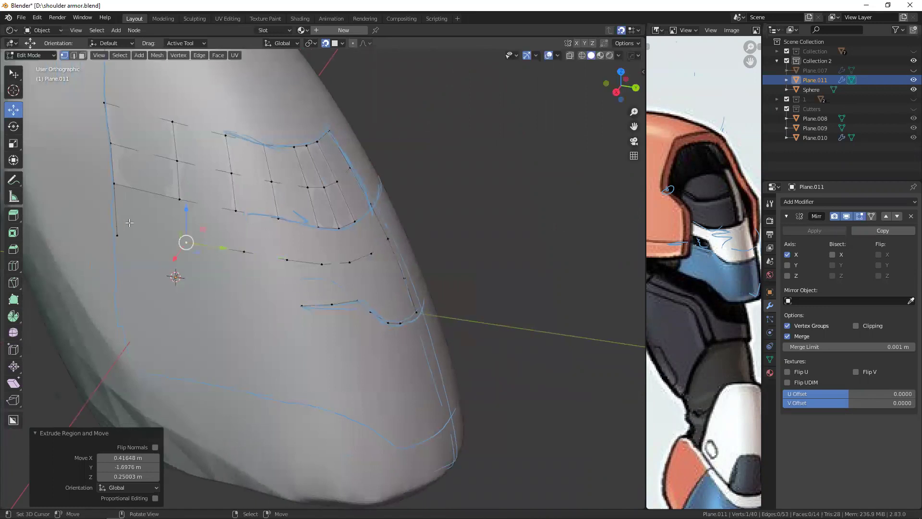
click(118, 234)
- Fill quad faces between the new edges along the strip
key(f)
key(2)
click(185, 221)
key(f)
key(f)
key(f)
mouse_move(379, 262)
middle_down()
mouse_move(185, 175)
mouse_move(311, 249)
middle_up()
- Reposition three vertices onto the guide and fill another quad face
key(g)
click(360, 241)
key(g)
click(187, 179)
key(g)
click(230, 189)
key(f)
key(f)
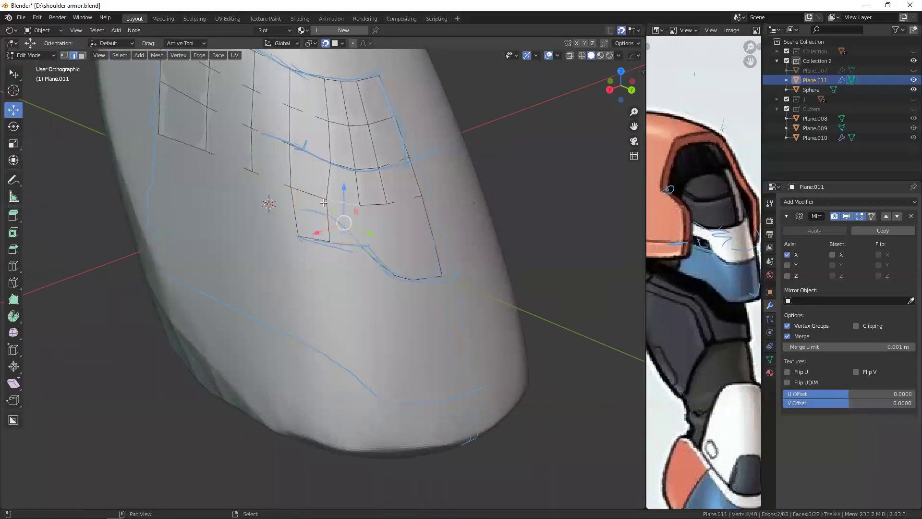
- In the right side view, extrude a new vertex row from the grid edge and fill its faces
key(KP_3)
click(301, 232)
key(e)
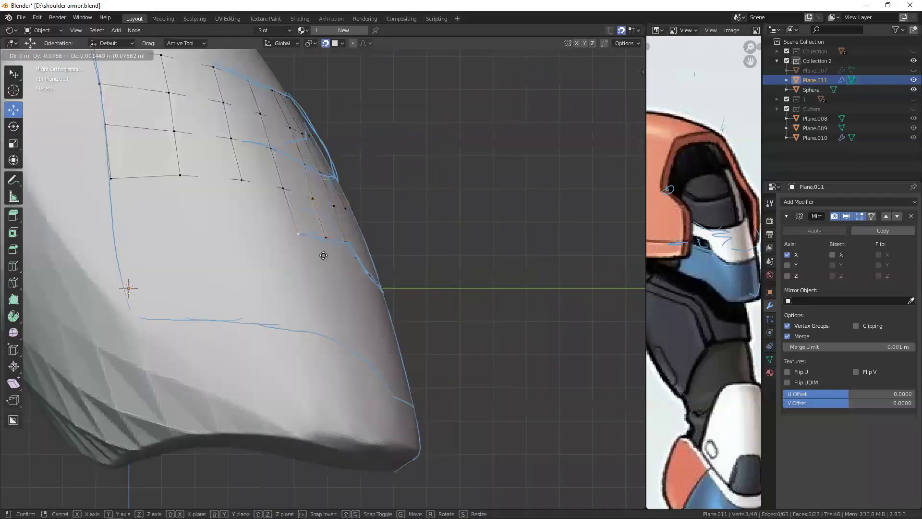
click(323, 252)
key(g)
click(307, 246)
key(e)
click(252, 250)
key(e)
click(170, 255)
key(f)
key(f)
key(f)
- Nudge vertices into line and move a vertex onto the guide line
key(g)
click(201, 190)
key(g)
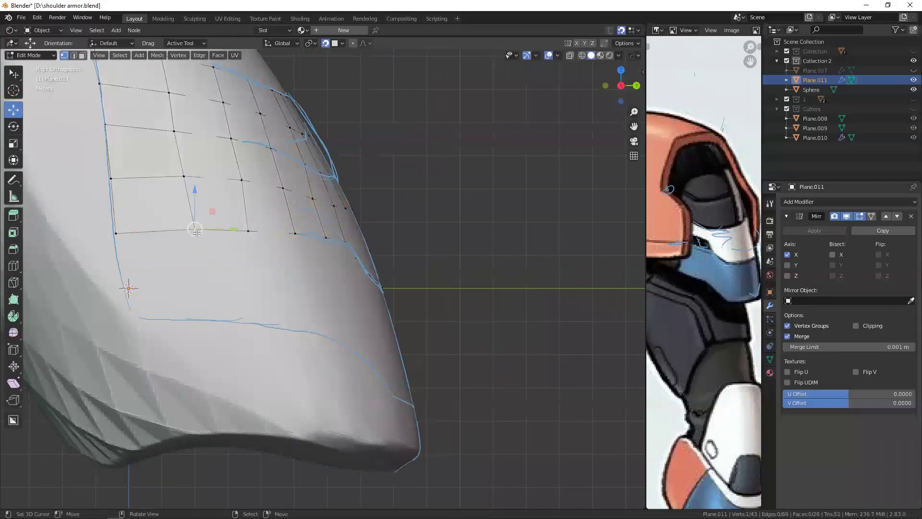
key(g)
click(274, 222)
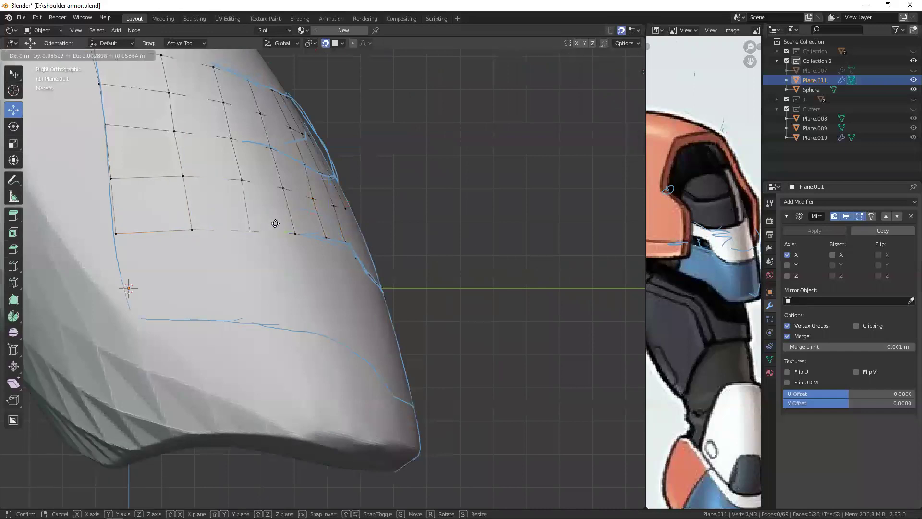
middle_drag(274, 222, 274, 235)
scroll(274, 235, up, 2)
click(219, 226)
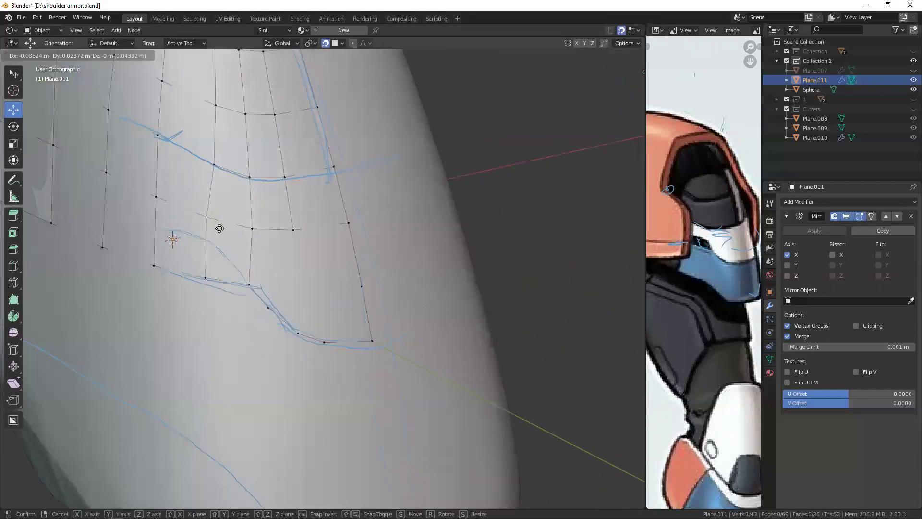
drag(219, 226, 200, 222)
mouse_move(233, 224)
middle_down()
mouse_move(233, 262)
mouse_move(245, 260)
mouse_move(231, 233)
mouse_move(226, 252)
mouse_move(222, 224)
middle_up()
- Extrude diagonal edges from the vertex, fill faces, and join two vertices in the back view
key(e)
click(260, 257)
key(e)
click(217, 244)
key(2)
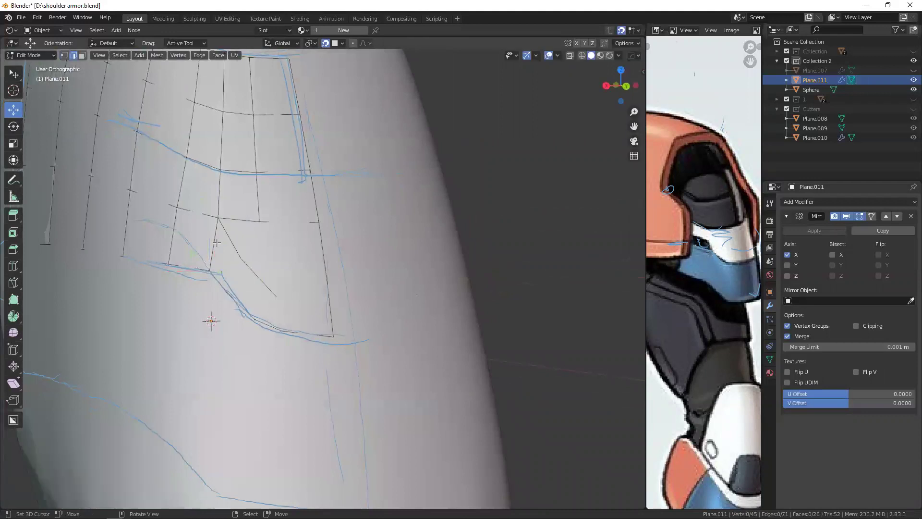
key(ctrl+KP_1)
key(f)
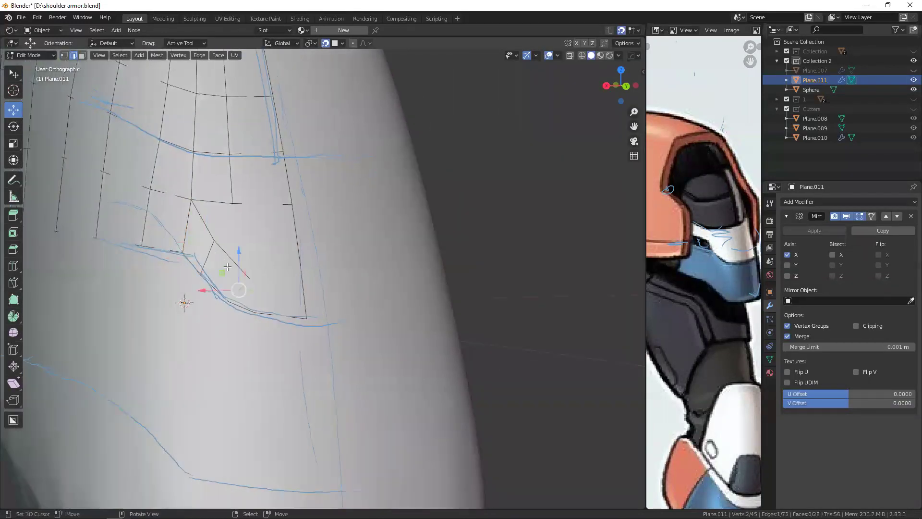
key(1)
key(2)
key(j)
key(alt+a)
drag(295, 302, 310, 280)
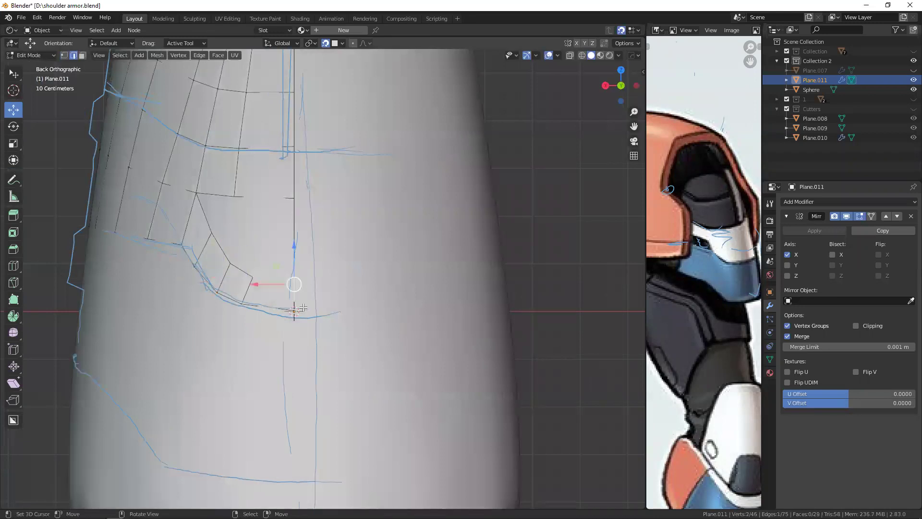
- Using see-through display in back view, move the bottom vertex down onto the guide
key(alt+z)
key(a)
scroll(308, 266, up, 1)
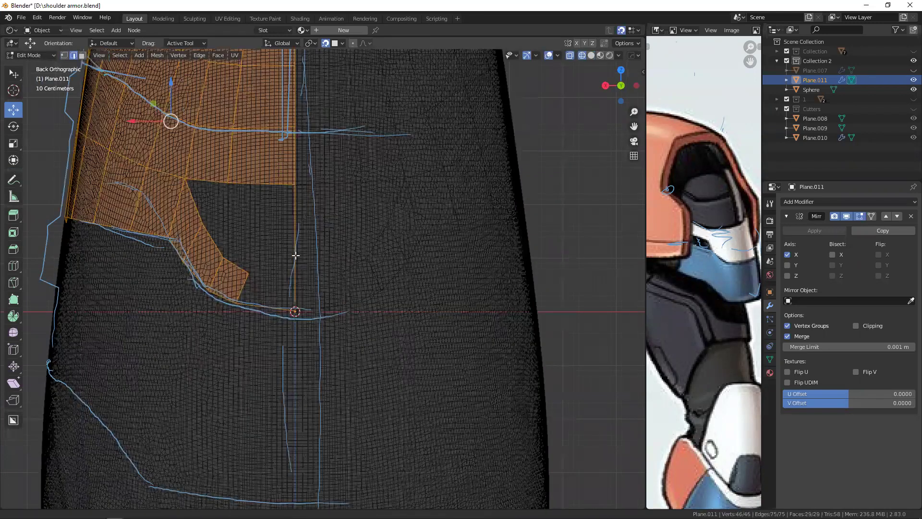
middle_drag(315, 255, 289, 247)
click(289, 246)
key(ctrl+KP_1)
drag(280, 226, 269, 278)
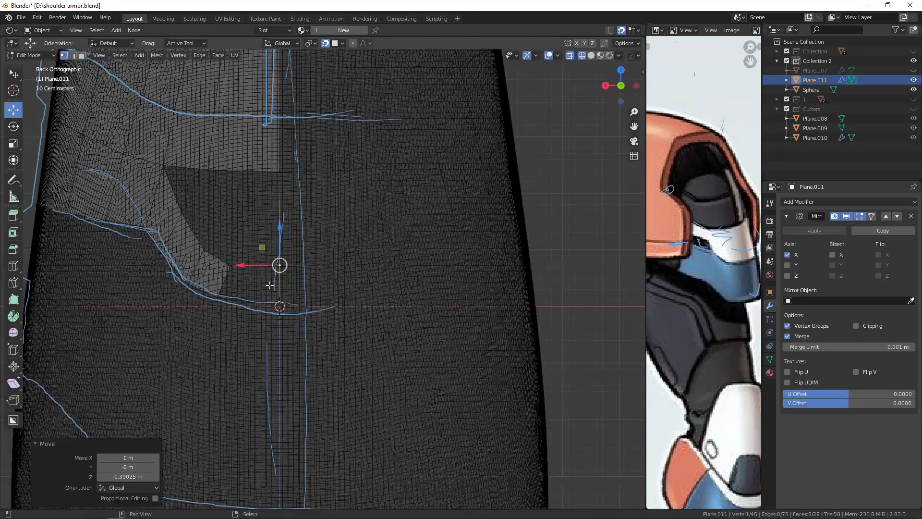
key(alt+z)
- Reposition two more lower vertices and select an edge at the grid bottom
key(g)
click(235, 246)
shift+middle_drag(246, 298, 255, 314)
key(g)
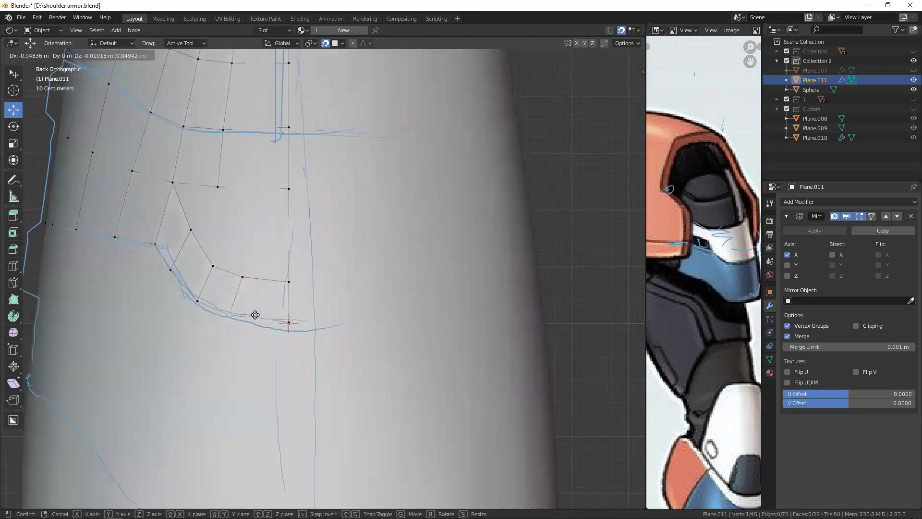
click(282, 325)
mouse_move(253, 207)
shift+middle_down()
mouse_move(257, 255)
mouse_move(314, 250)
shift+middle_up()
key(2)
click(263, 239)
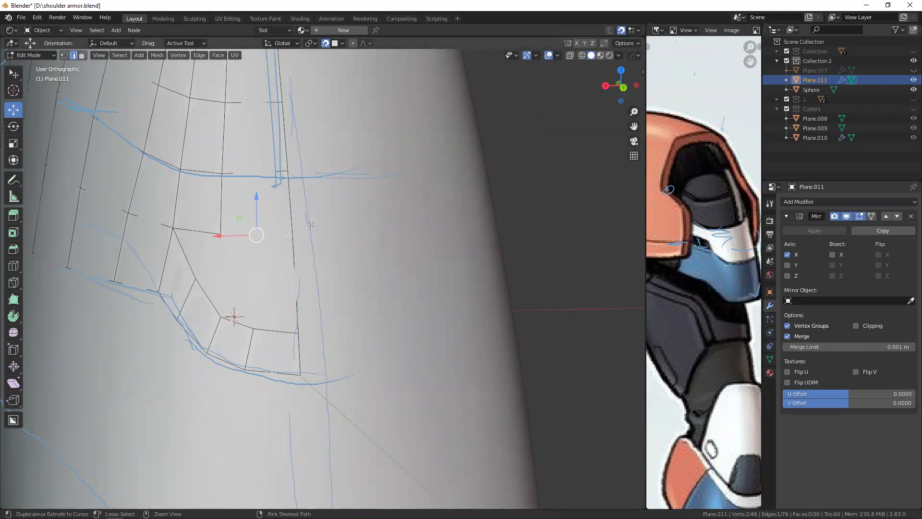
- Add the bottom edge to the selection and fill a face to close the grid's bottom gap
scroll(419, 238, down, 3)
mouse_move(418, 238)
middle_down()
mouse_move(140, 212)
mouse_move(191, 198)
middle_up()
middle_drag(97, 189, 270, 298)
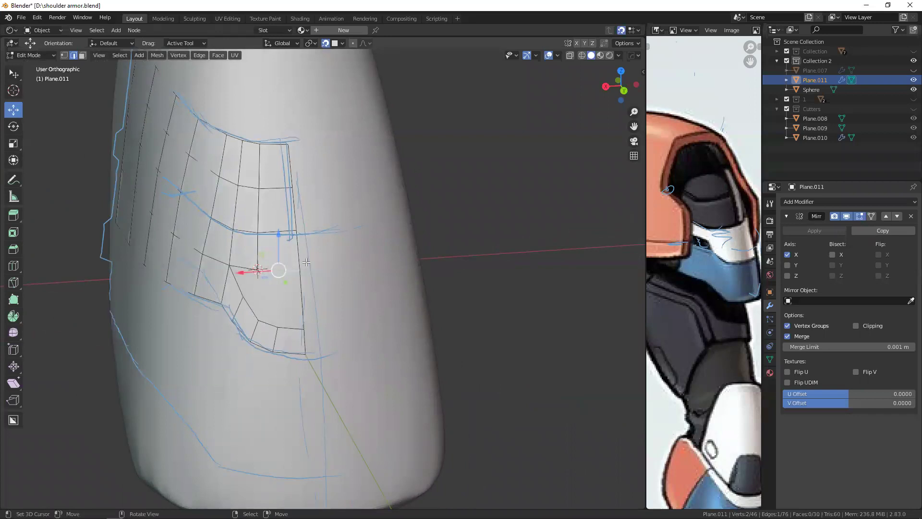
middle_drag(283, 255, 147, 190)
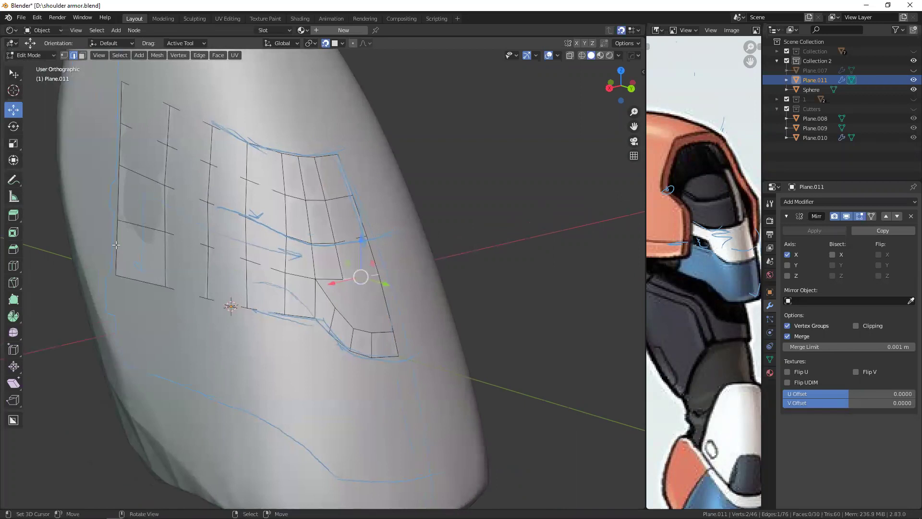
middle_drag(208, 263, 219, 237)
scroll(219, 237, up, 3)
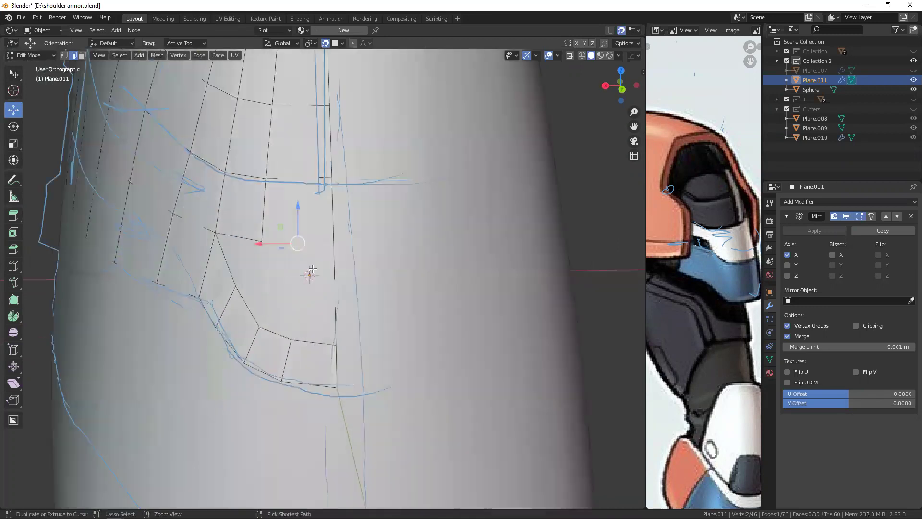
shift+click(303, 331)
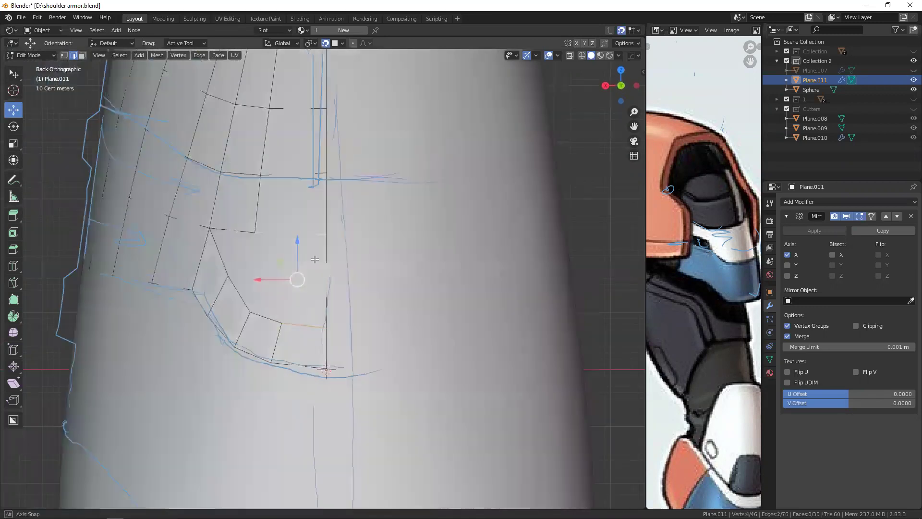
key(ctrl+KP_1)
key(f)
- Extrude the new face's top edge vertically along Z
key(alt+z)
scroll(273, 280, up, 1)
click(288, 222)
key(e)
key(z)
click(289, 227)
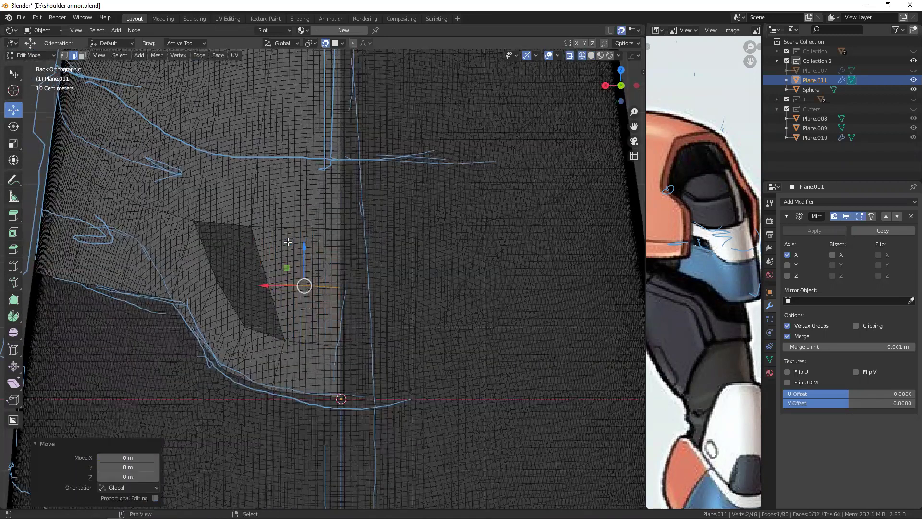
key(alt+z)
- Select the retopo mesh, return to Object Mode, and switch to the front view
key(1)
click(253, 314)
shift+click(289, 328)
mouse_move(271, 272)
middle_down()
mouse_move(295, 280)
mouse_move(295, 264)
middle_up()
key(alt+z)
key(a)
key(Tab)
key(alt+z)
scroll(343, 283, down, 3)
middle_drag(344, 282, 309, 247)
key(KP_1)
- Put the Sphere in Sculpt Mode with a 23 px brush radius
click(352, 293)
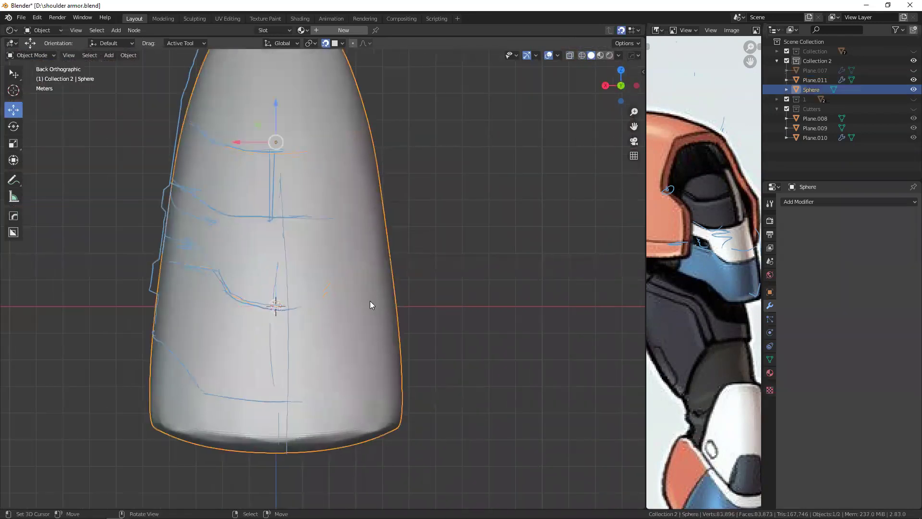
key(KP_3)
key(ctrl+Tab)
click(423, 374)
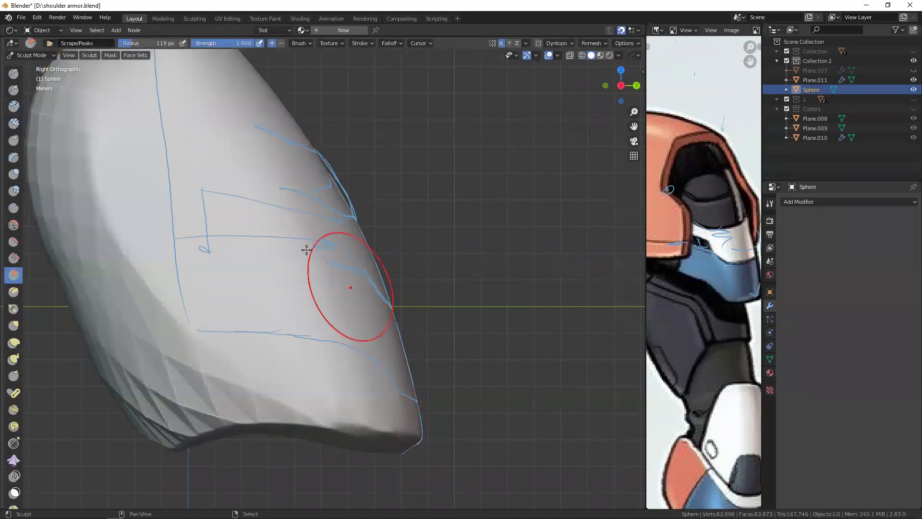
shift+middle_drag(350, 289, 381, 361)
key(f)
click(332, 240)
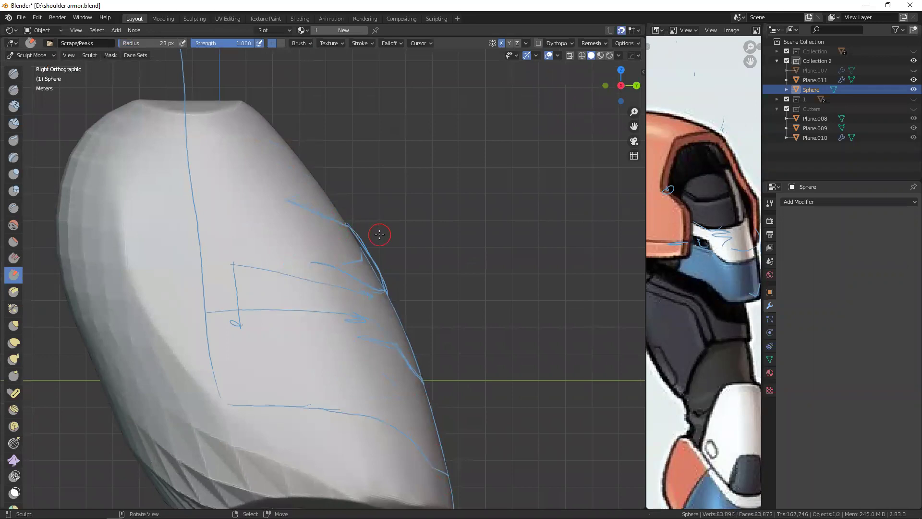
mouse_move(302, 232)
middle_down()
mouse_move(354, 191)
mouse_move(359, 143)
middle_up()
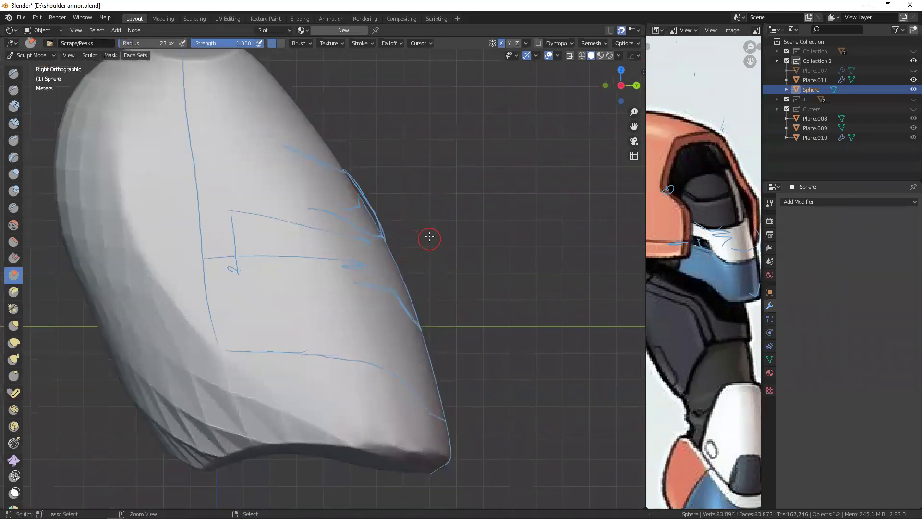
- Lasso-mask a wide band across the armor front following the guide lines
mouse_move(342, 209)
mouse_down()
mouse_move(337, 271)
mouse_move(405, 333)
mouse_up()
mouse_move(438, 295)
middle_down()
mouse_move(285, 271)
mouse_move(246, 70)
middle_up()
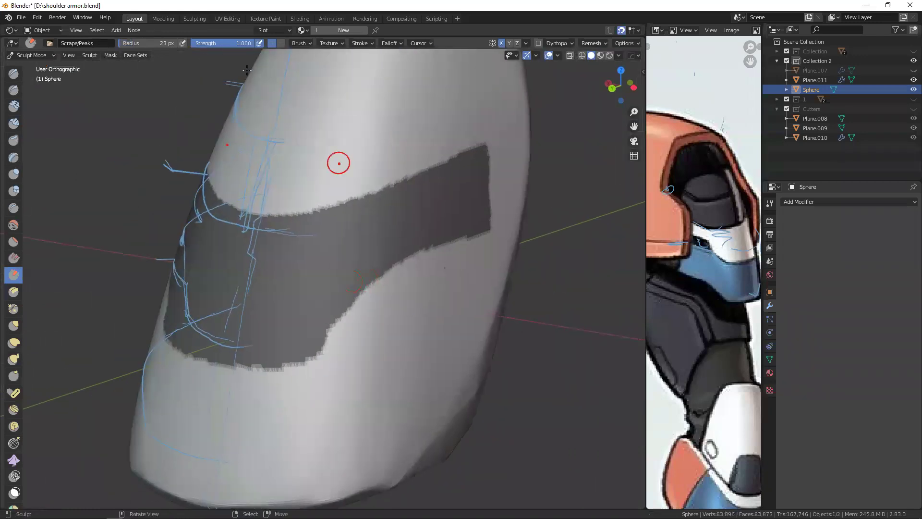
click(136, 55)
middle_drag(236, 177, 250, 158)
click(136, 56)
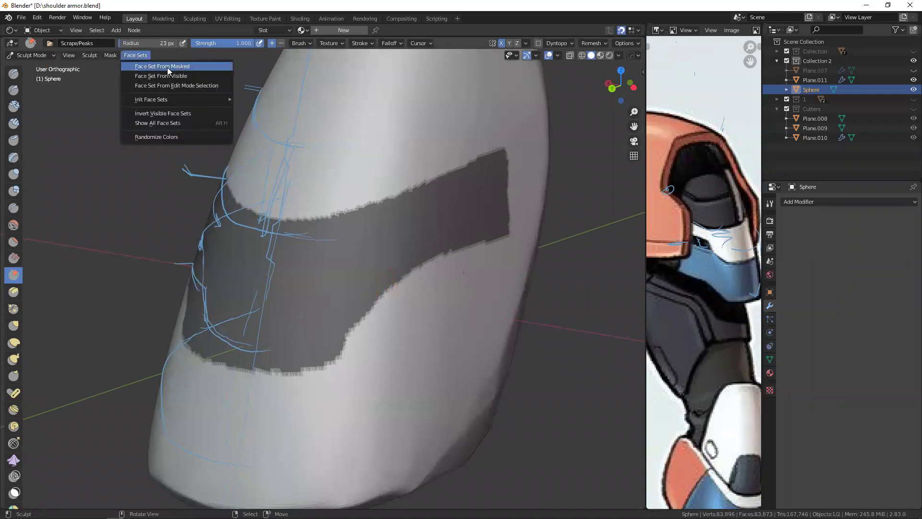
- Turn the masked band into a face set, relax its borders, and hide the rest
click(186, 67)
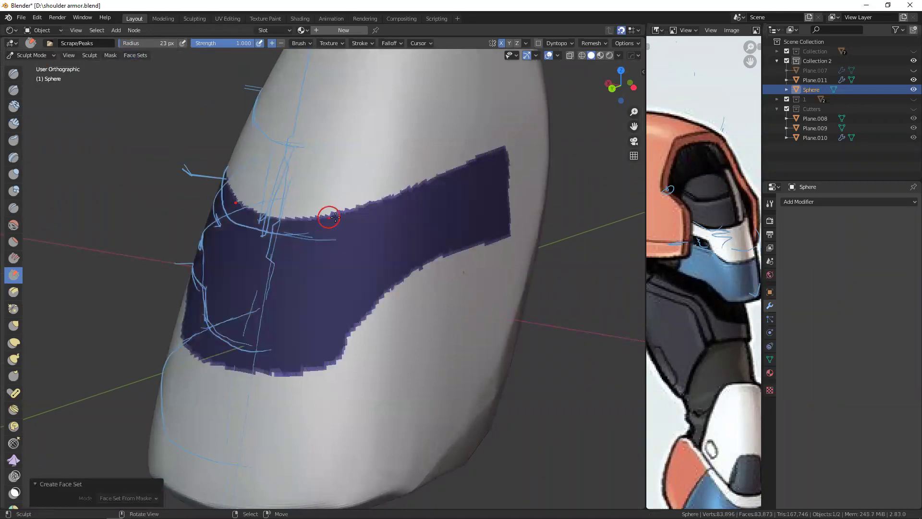
key(alt+m)
scroll(20, 389, down, 5)
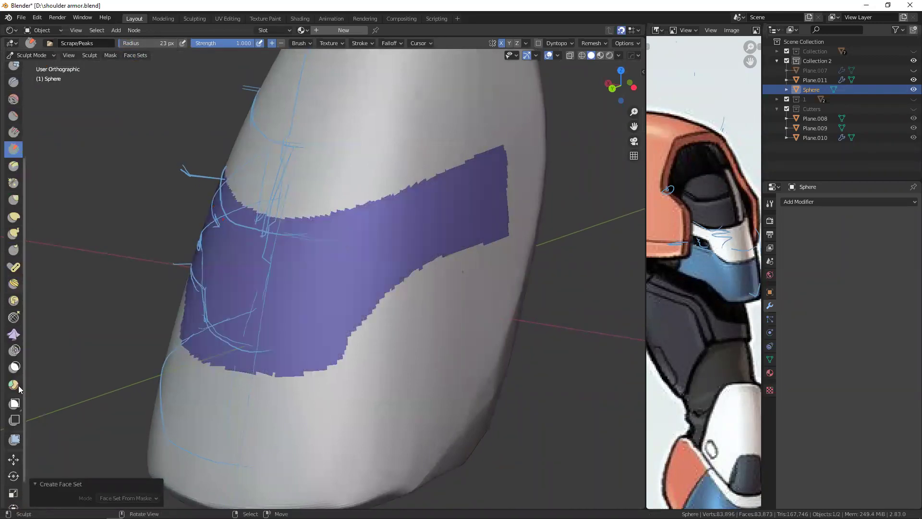
click(15, 440)
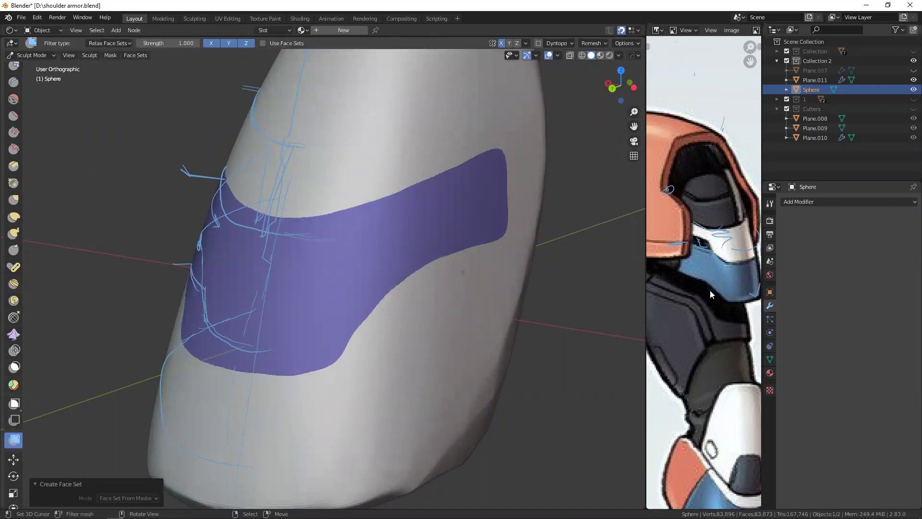
middle_drag(624, 269, 36, 242)
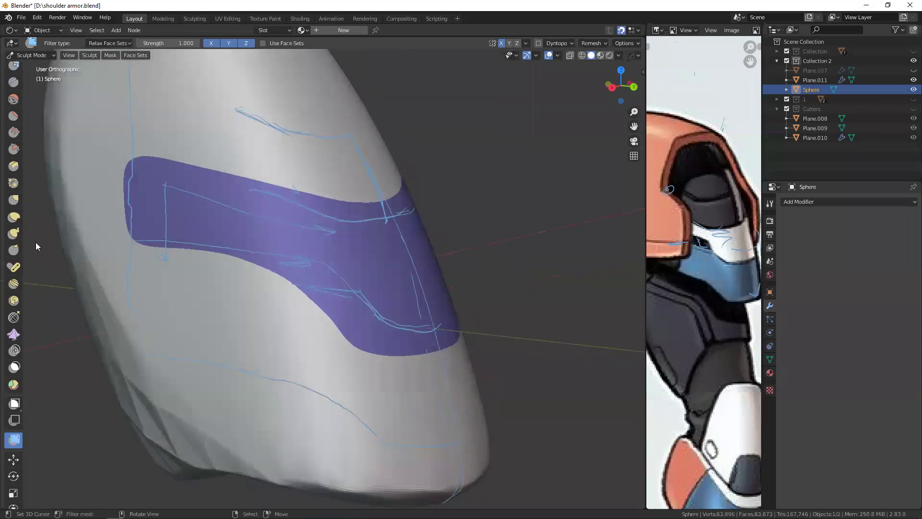
click(14, 384)
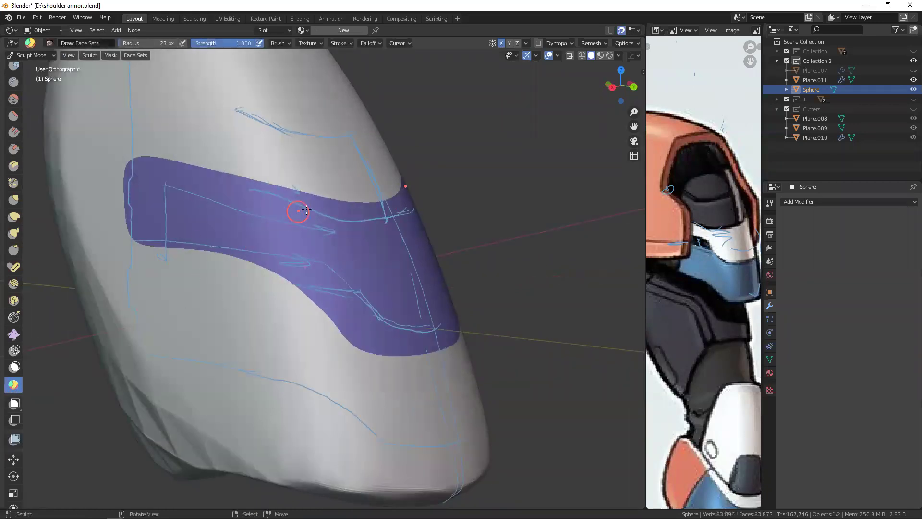
key(h)
mouse_move(319, 221)
middle_down()
mouse_move(274, 212)
mouse_move(347, 198)
middle_up()
mouse_move(520, 228)
middle_down()
mouse_move(335, 211)
mouse_move(272, 160)
middle_up()
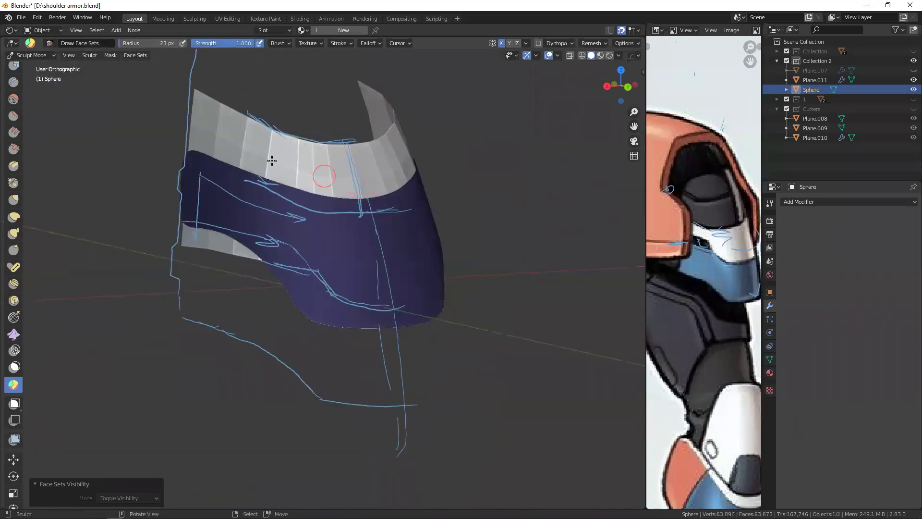
- Run Mask Extract to create a solidified mesh piece at -0.05 m thickness
click(111, 56)
click(153, 204)
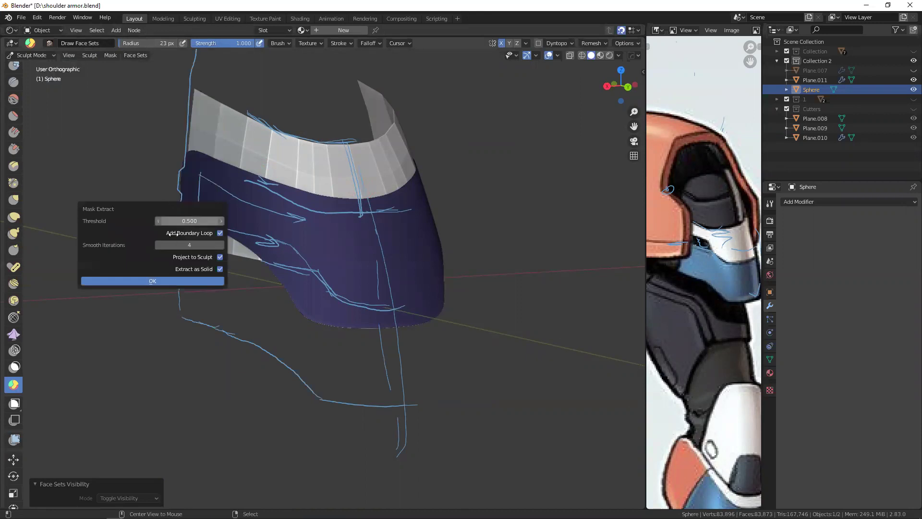
click(218, 281)
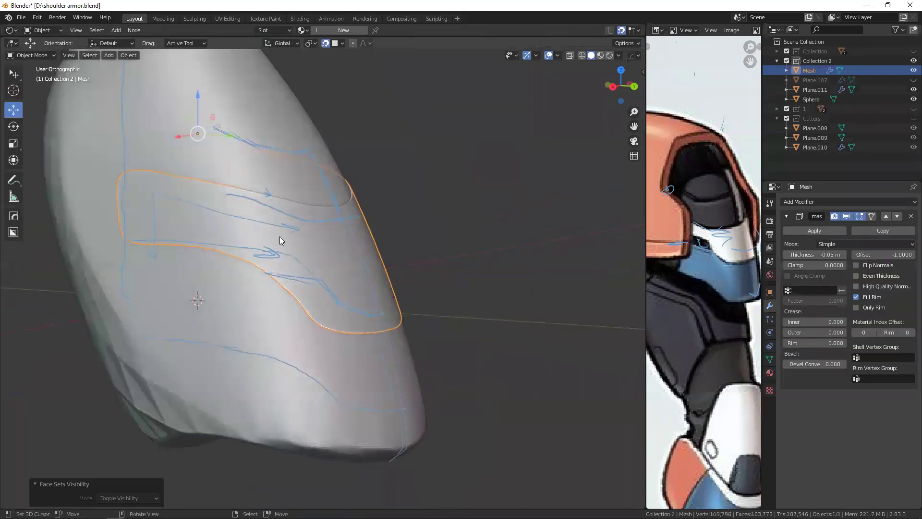
- Select the extracted armor plate, remove its Solidify modifier, and isolate it in a back view
scroll(259, 225, up, 2)
key(alt+a)
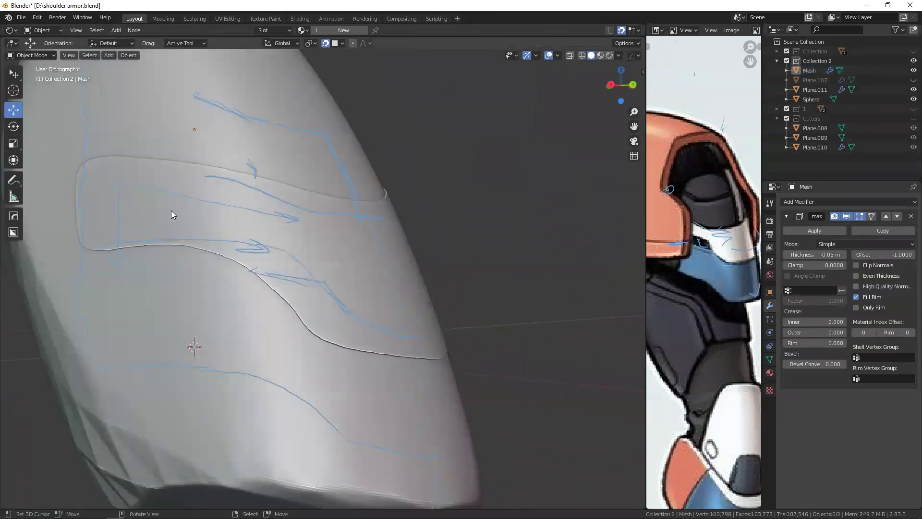
click(271, 230)
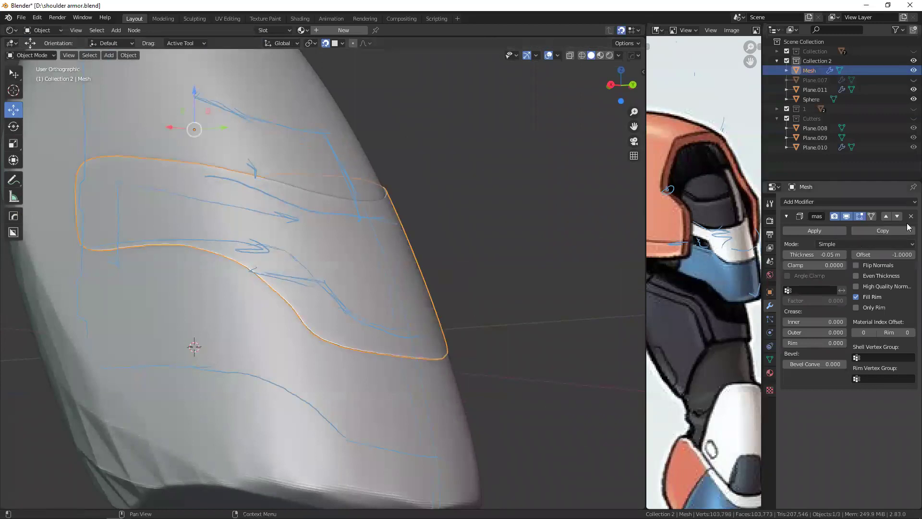
click(911, 216)
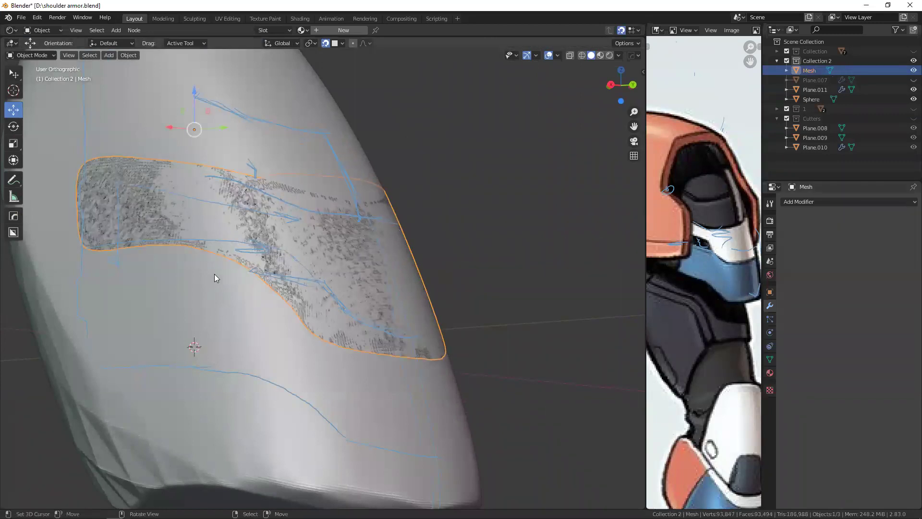
key(KP_Divide)
key(ctrl+KP_1)
middle_drag(242, 285, 276, 283)
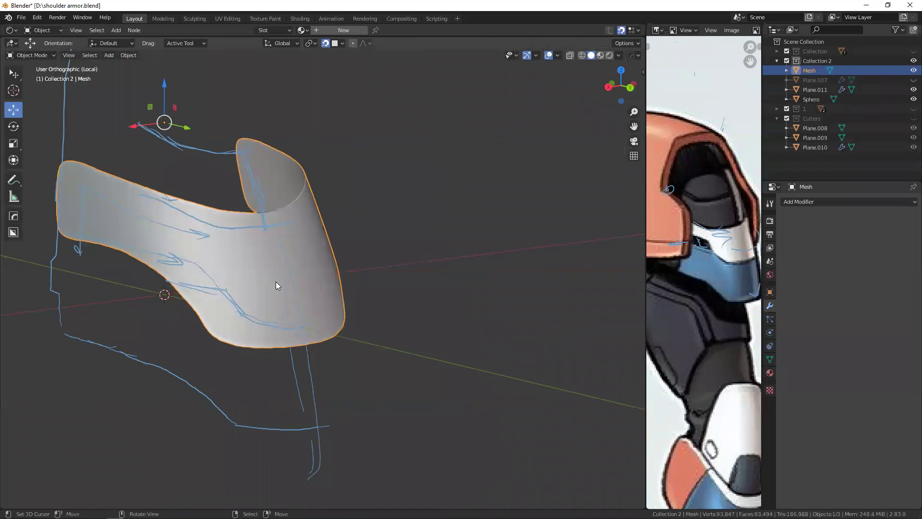
- Quad-remesh the plate to a 200-quad target with X symmetry
key(n)
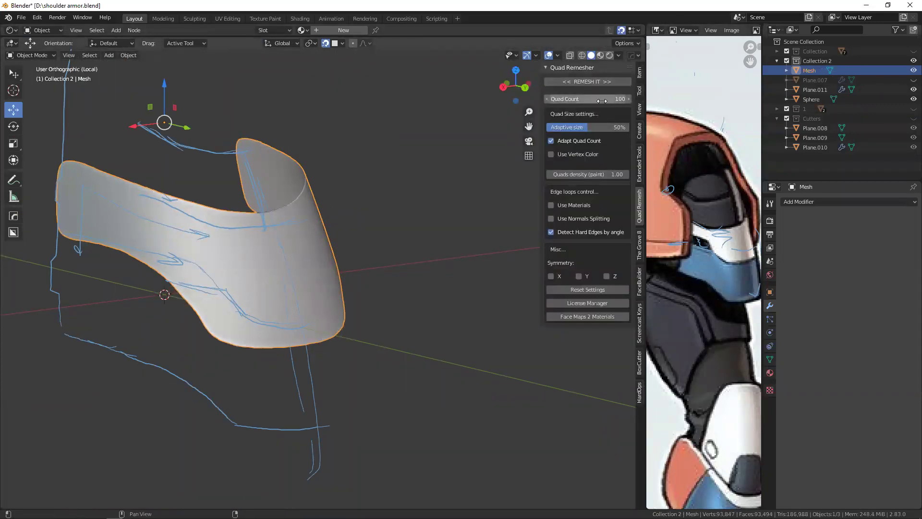
click(597, 100)
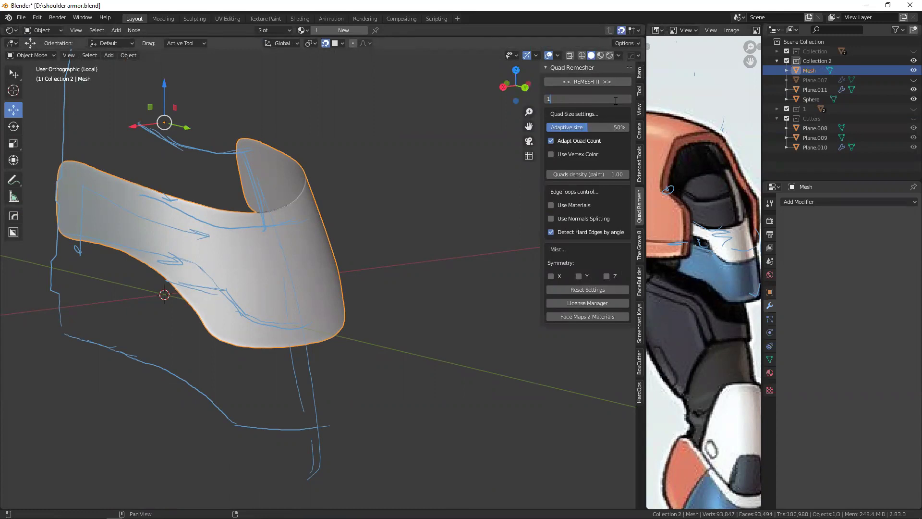
text(50)
key(Return)
key(ctrl+KP_1)
click(551, 276)
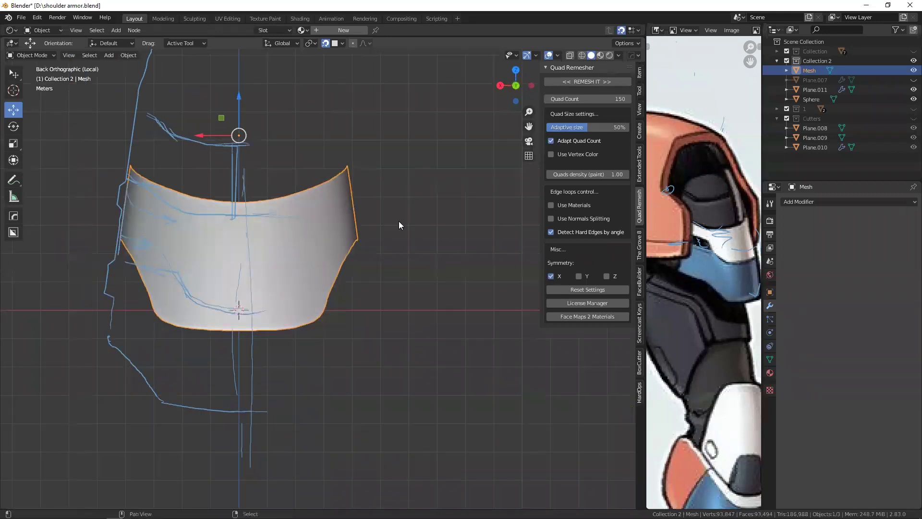
shift+middle_drag(399, 225, 423, 251)
mouse_move(285, 192)
middle_down()
mouse_move(283, 239)
mouse_move(200, 313)
middle_up()
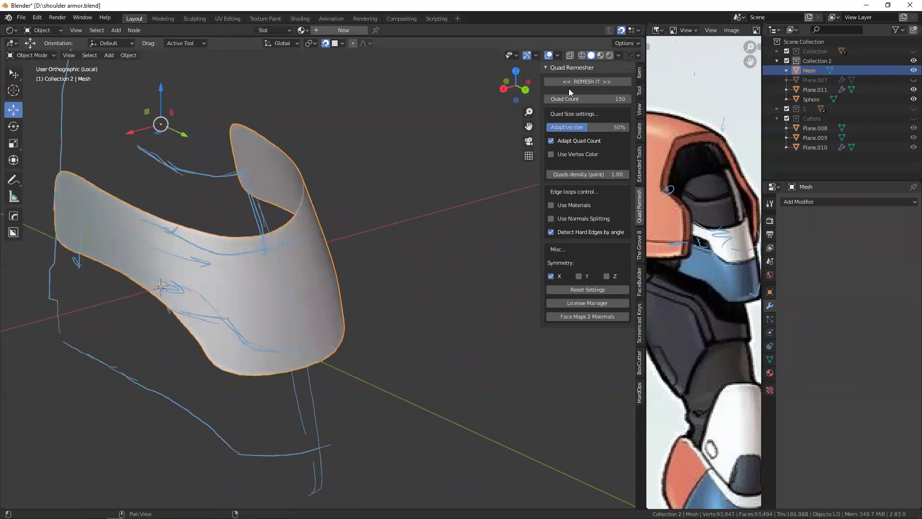
click(600, 98)
text(00)
key(Return)
click(606, 84)
- Inspect the new Retopo_Mesh wireframe, then enter Edit Mode on it
mouse_move(282, 245)
middle_down()
mouse_move(314, 238)
mouse_move(277, 256)
middle_up()
key(shift+z)
mouse_move(286, 236)
middle_down()
mouse_move(271, 252)
mouse_move(195, 234)
mouse_move(217, 202)
mouse_move(332, 318)
mouse_move(255, 165)
middle_up()
key(shift+z)
key(Tab)
scroll(230, 216, up, 3)
- Draw annotation guide lines along the plate's top edge and across the plate
scroll(255, 165, up, 3)
click(255, 166)
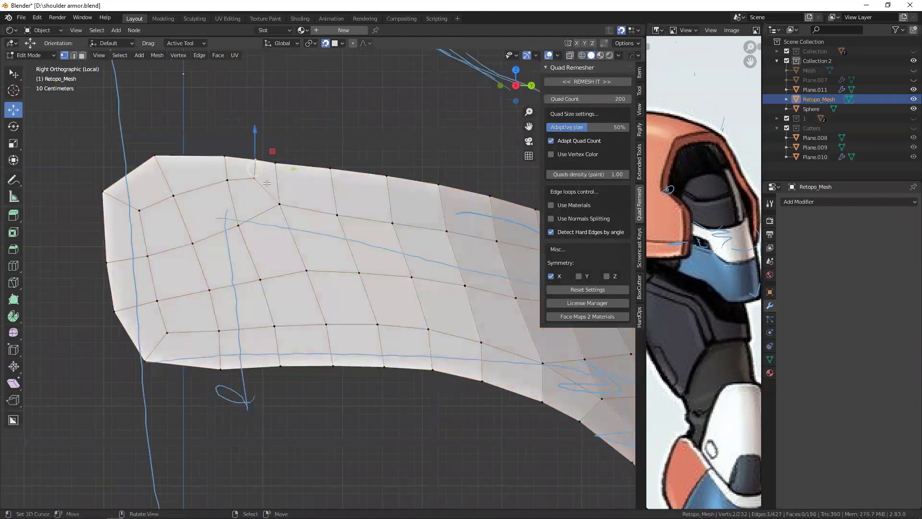
mouse_move(269, 192)
middle_down()
mouse_move(277, 211)
mouse_move(314, 184)
middle_up()
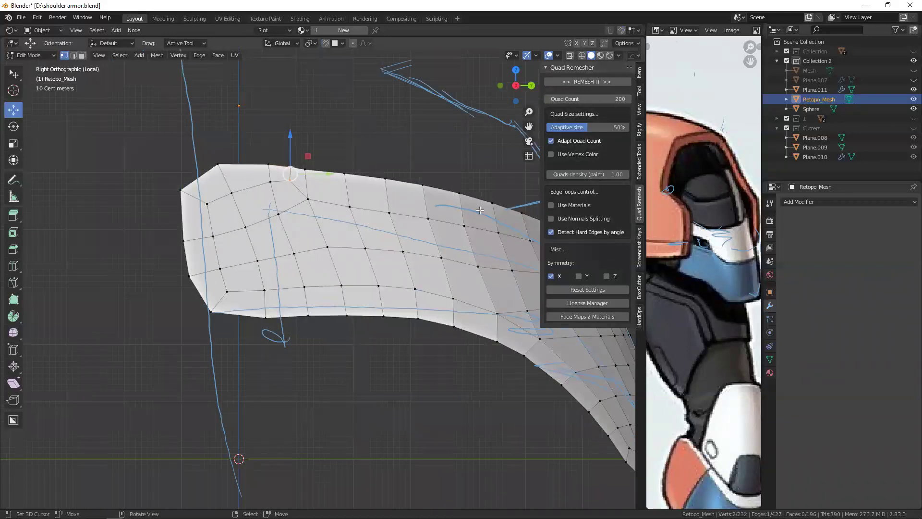
shift+middle_drag(508, 213, 402, 202)
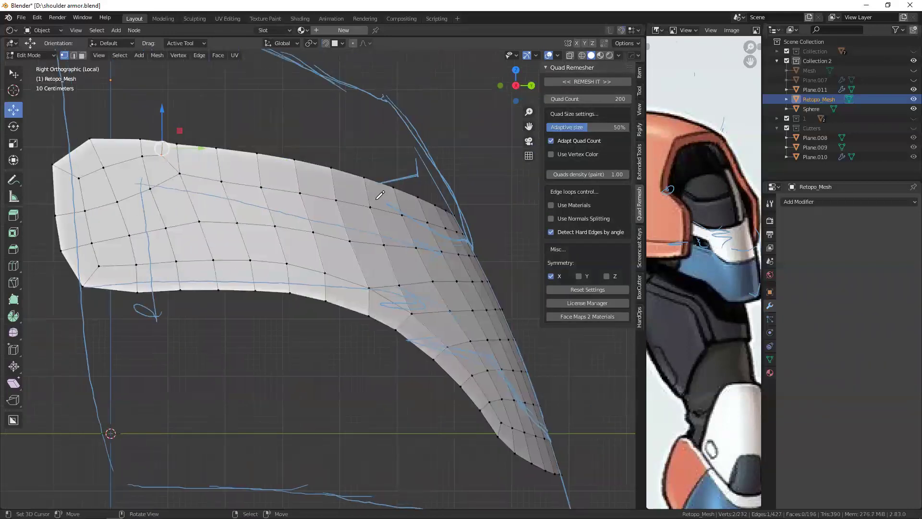
mouse_move(51, 149)
shift+middle_down()
mouse_move(188, 158)
mouse_move(241, 195)
shift+middle_up()
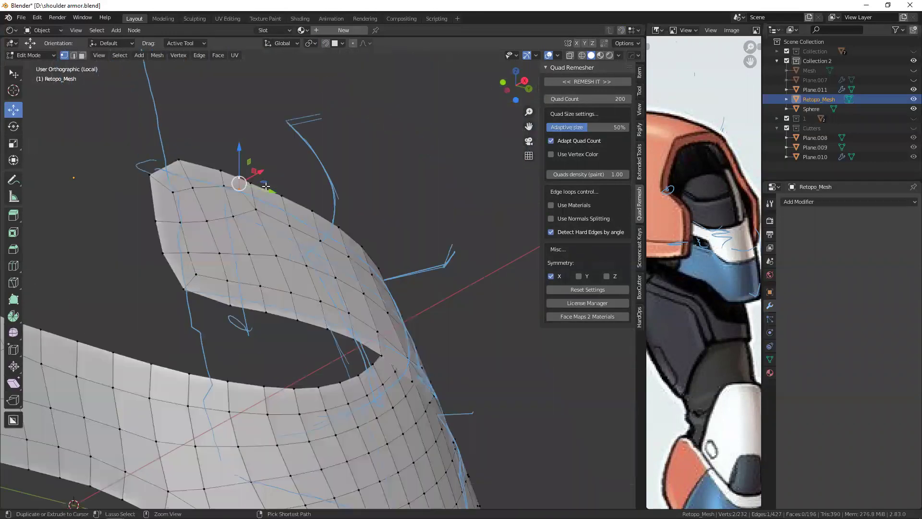
scroll(242, 195, up, 3)
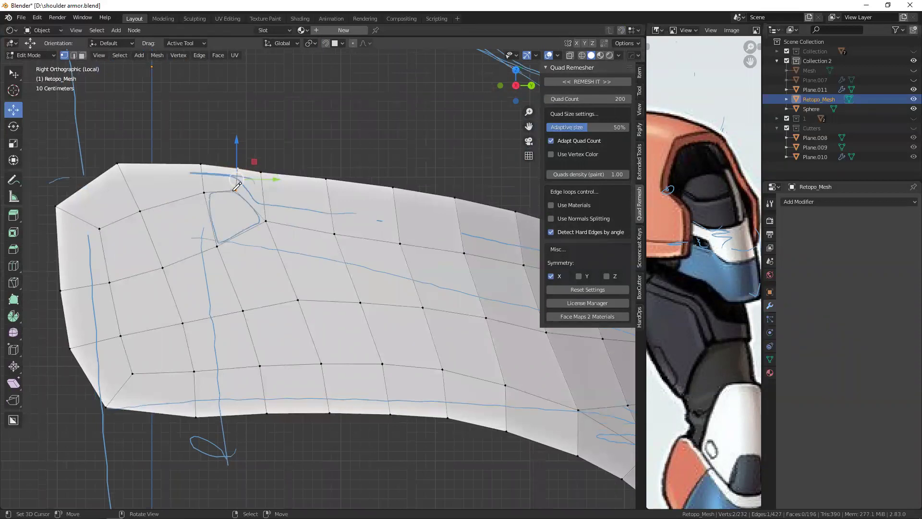
scroll(236, 185, down, 2)
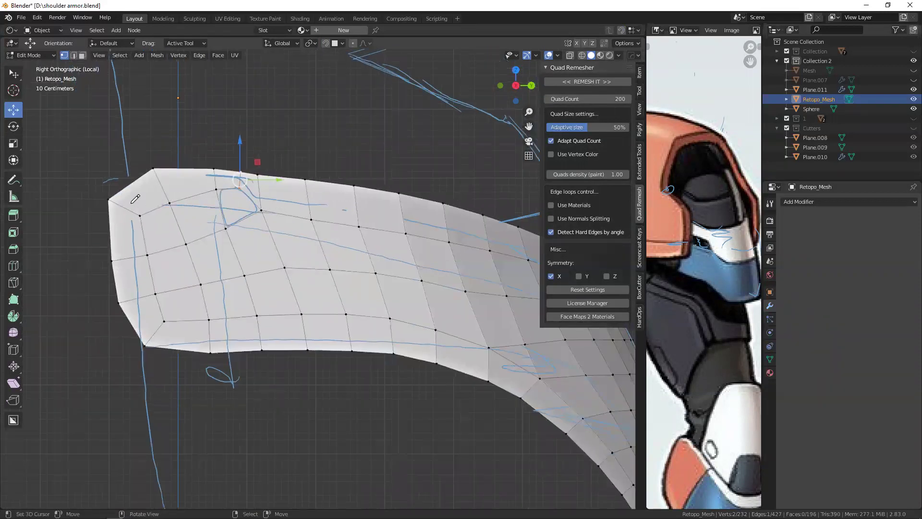
drag(437, 198, 108, 165)
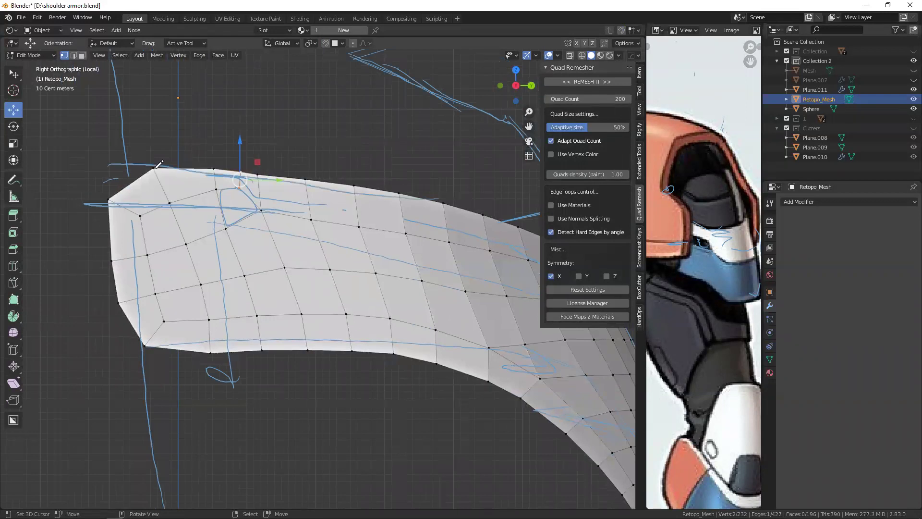
mouse_move(242, 193)
mouse_down()
mouse_move(248, 210)
mouse_move(281, 206)
mouse_up()
key(ctrl+z)
key(ctrl+z)
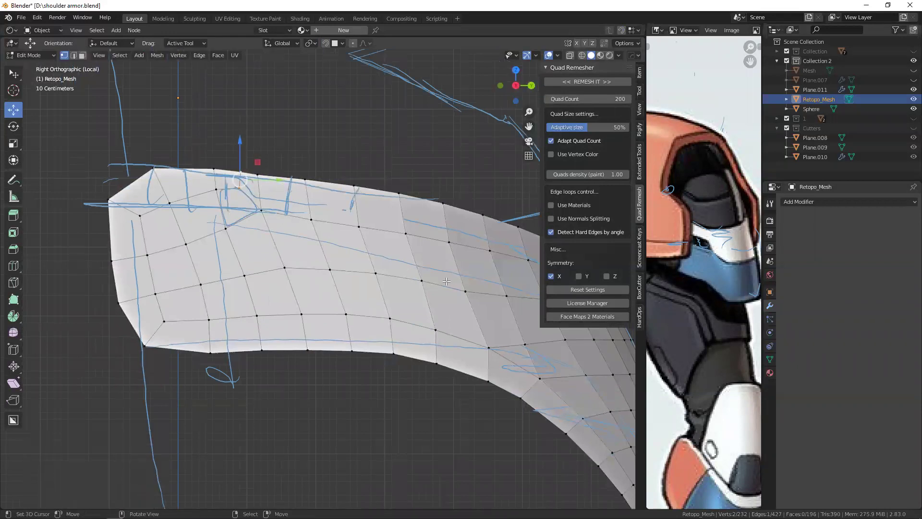
drag(379, 273, 116, 249)
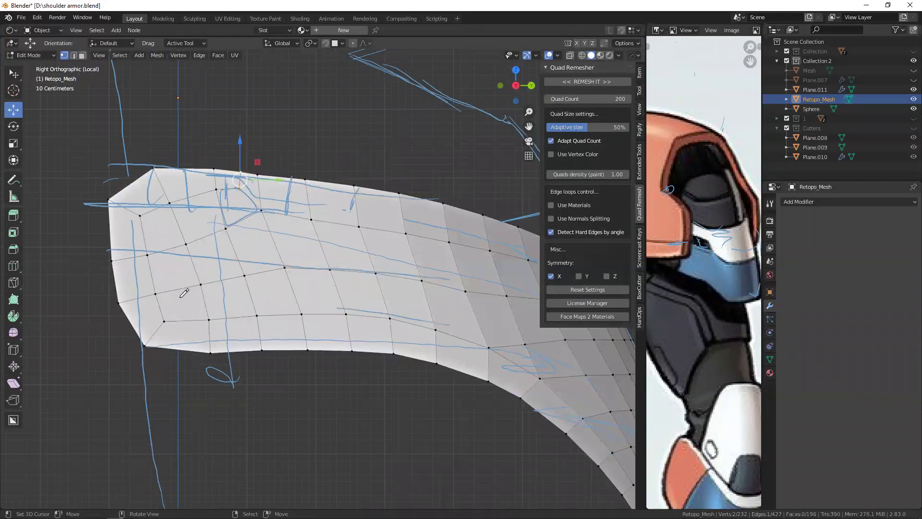
- Delete the faces at the plate's left end and extend the open boundary leftward
middle_drag(184, 293, 405, 297)
middle_drag(294, 257, 385, 251)
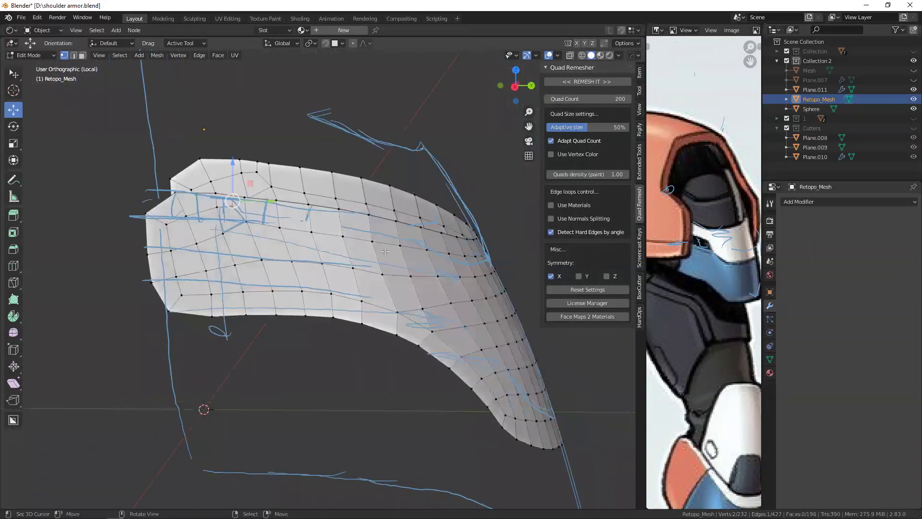
mouse_move(291, 233)
middle_down()
mouse_move(367, 257)
mouse_move(212, 190)
mouse_move(357, 250)
mouse_move(238, 202)
middle_up()
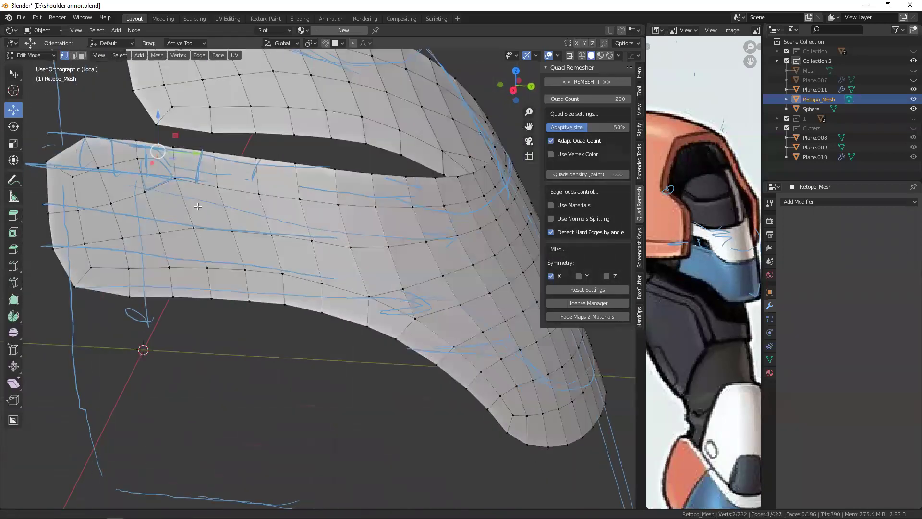
key(alt+z)
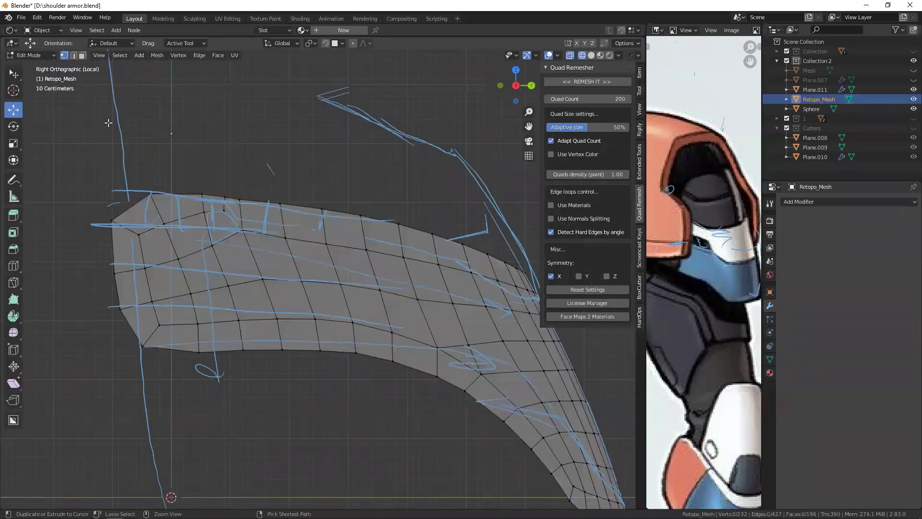
ctrl+right_drag(109, 119, 283, 374)
key(x)
click(259, 404)
alt+click(279, 336)
key(g)
click(232, 273)
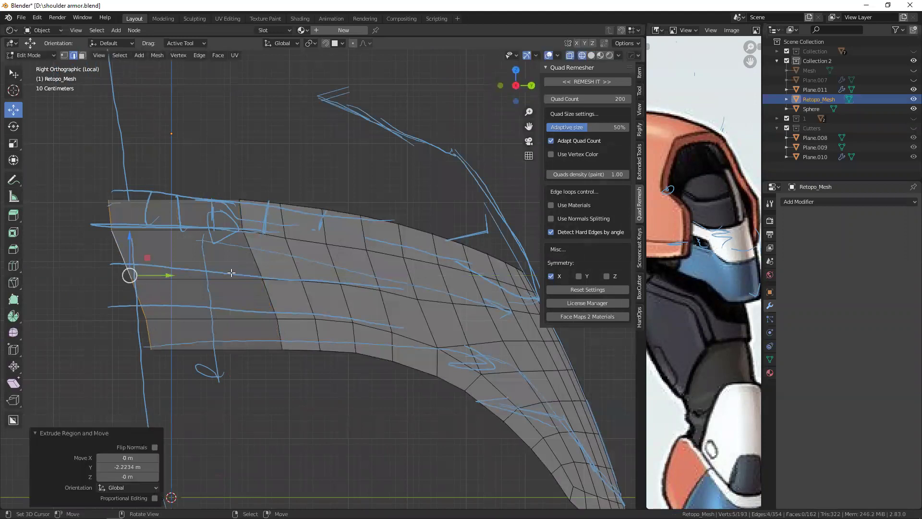
key(shift+d)
key(ctrl+z)
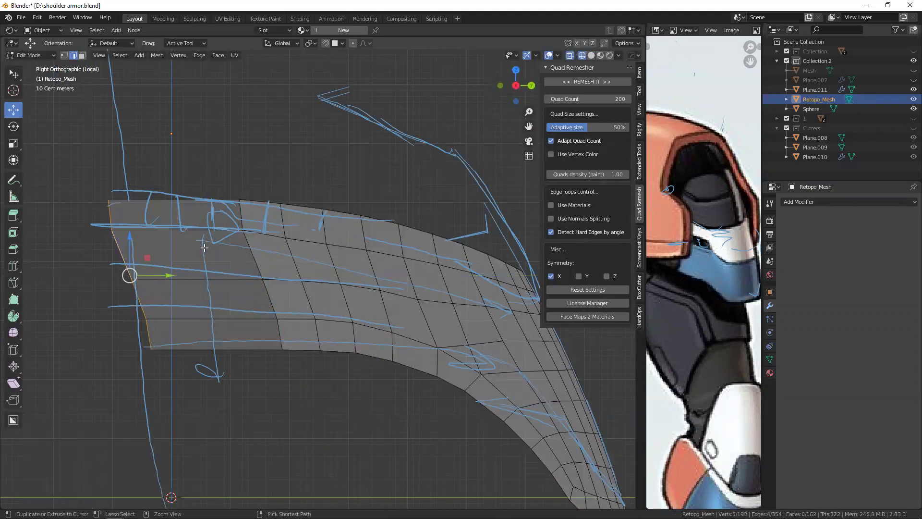
- Add a two-cut loop on the upper strip and reposition the top-right corner vertex
middle_drag(341, 286, 253, 295)
scroll(253, 294, down, 3)
key(ctrl+r)
click(225, 149)
right_click(226, 149)
click(155, 426)
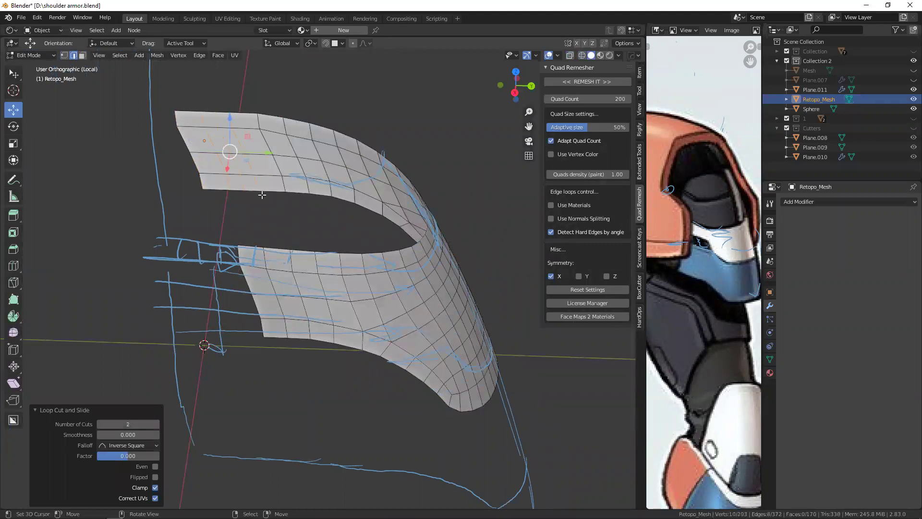
key(ctrl+KP_3)
scroll(309, 200, up, 3)
click(335, 192)
key(g)
key(g)
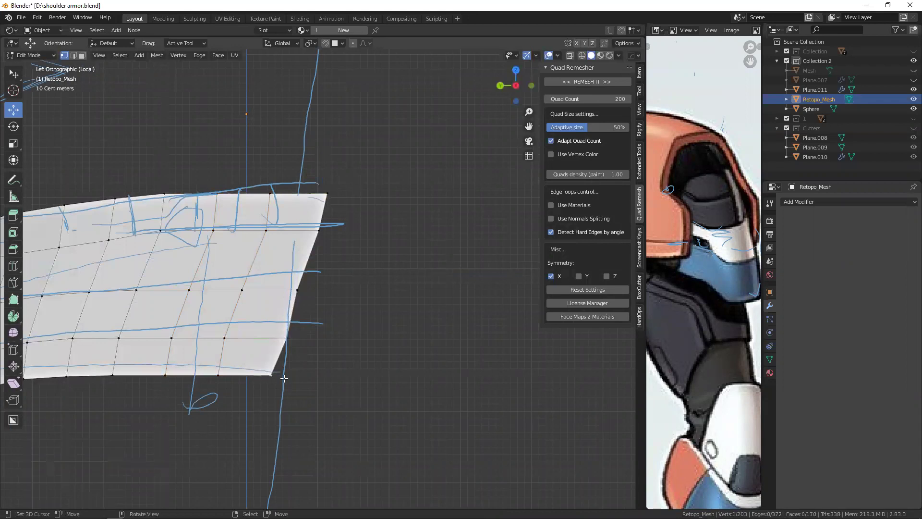
click(277, 370)
- Return to Object Mode and delete the Retopo_Mesh object
mouse_move(277, 370)
middle_down()
mouse_move(215, 288)
mouse_move(251, 300)
mouse_move(261, 313)
mouse_move(254, 325)
mouse_move(330, 301)
mouse_move(250, 317)
mouse_move(294, 303)
mouse_move(219, 235)
middle_up()
key(Tab)
key(x)
click(220, 239)
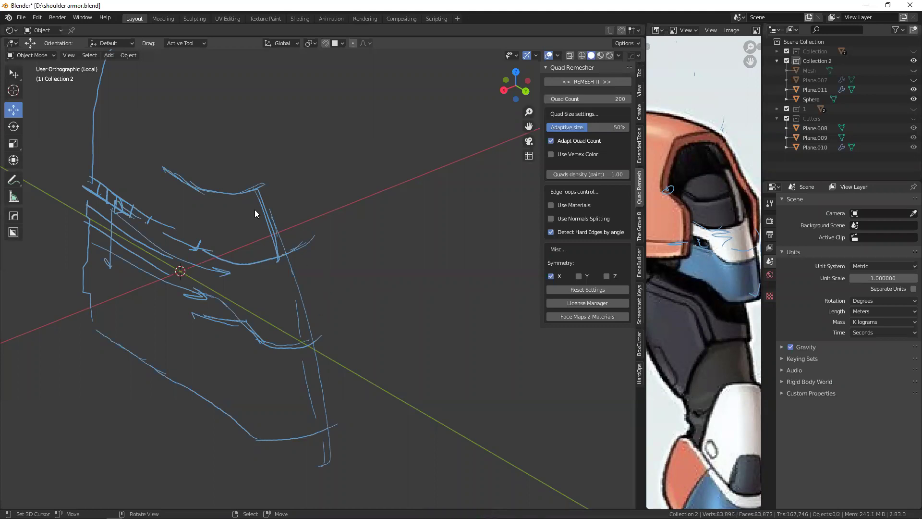
- Exit isolation, enter Edit Mode on Plane.011, and select a bottom-edge vertex in right view
key(KP_Divide)
mouse_move(244, 284)
middle_down()
mouse_move(254, 292)
mouse_move(199, 285)
mouse_move(280, 237)
mouse_move(255, 239)
mouse_move(262, 244)
middle_up()
key(shift+z)
click(262, 244)
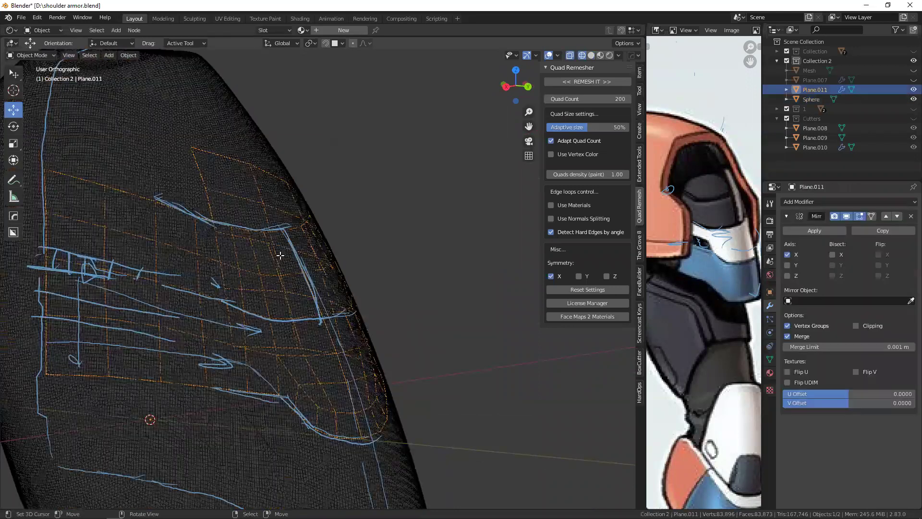
key(Tab)
key(shift+z)
mouse_move(226, 333)
middle_down()
mouse_move(134, 313)
mouse_move(236, 227)
mouse_move(334, 275)
middle_up()
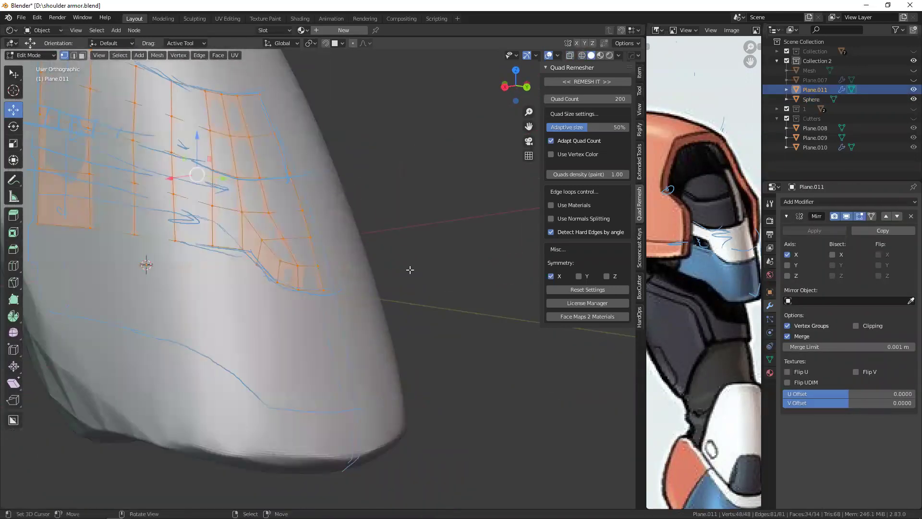
key(n)
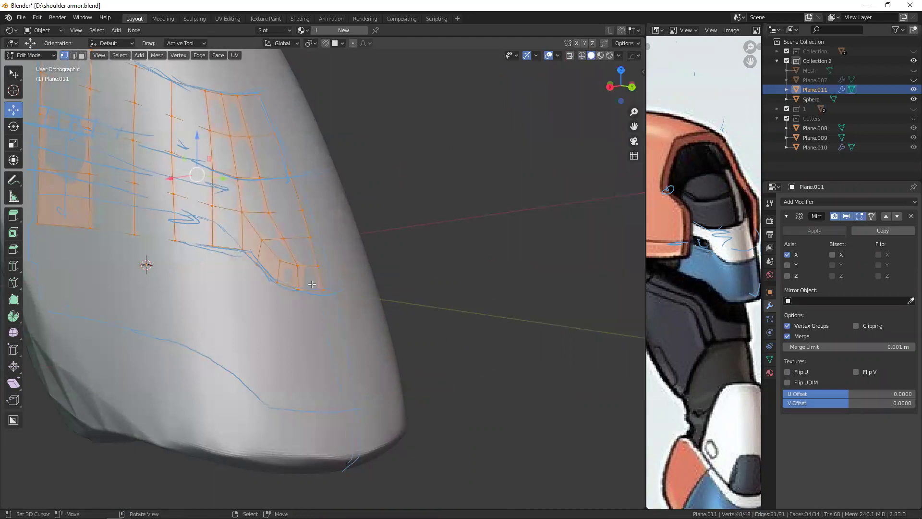
key(KP_3)
mouse_move(82, 277)
shift+middle_down()
mouse_move(120, 238)
mouse_move(163, 234)
shift+middle_up()
click(120, 238)
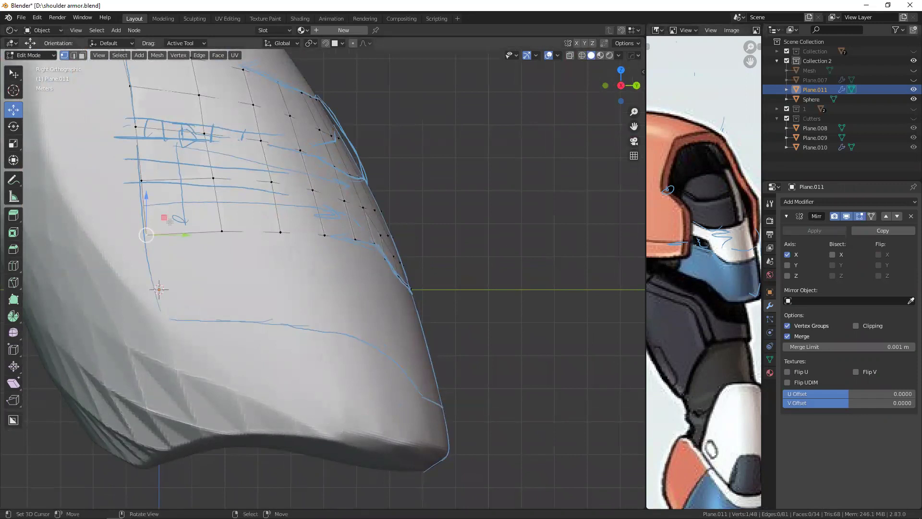
- Extrude two vertices down the armor and draw a guide stroke along its lower area
key(e)
click(173, 256)
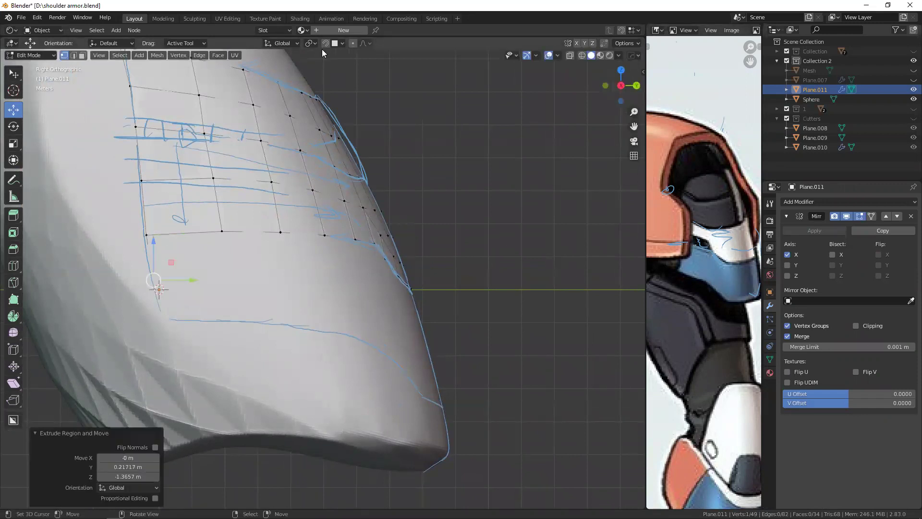
key(e)
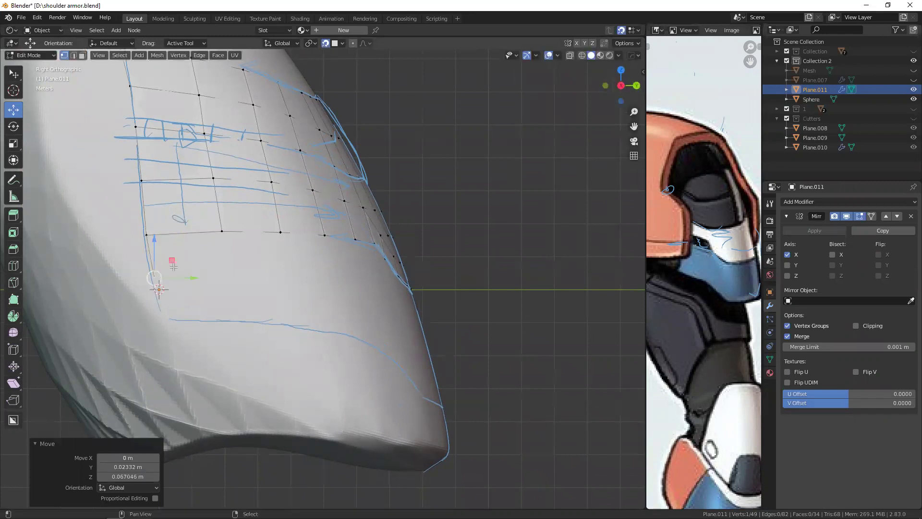
click(192, 307)
middle_drag(202, 267, 203, 274)
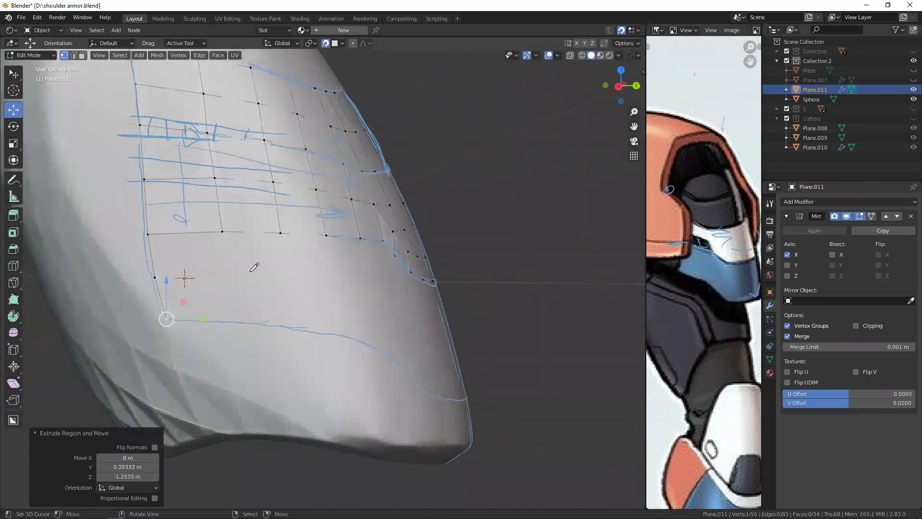
drag(277, 272, 194, 277)
- Extrude a row of four vertices along the lower annotation guide
middle_drag(305, 294, 342, 240)
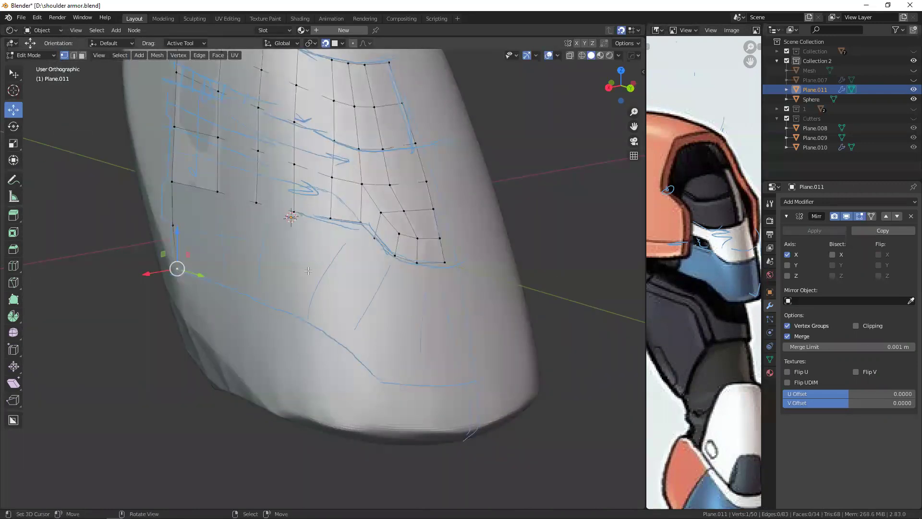
middle_drag(428, 296, 368, 178)
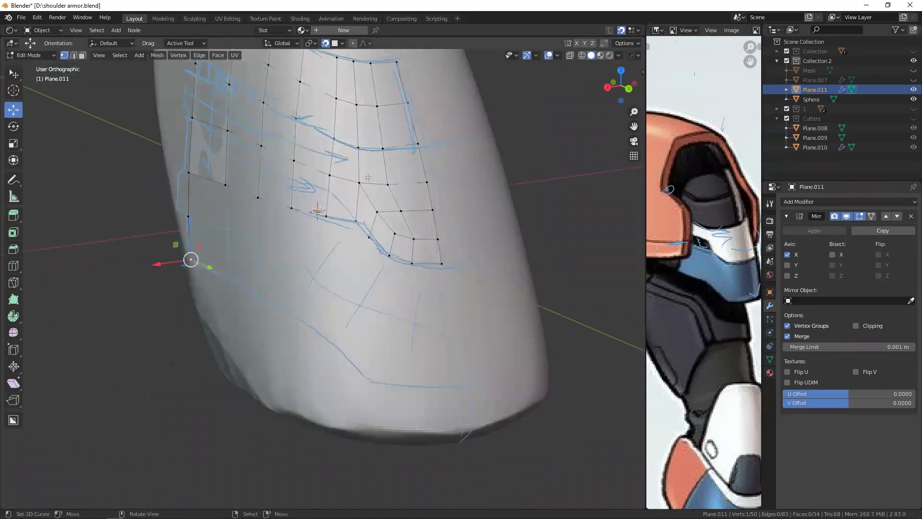
middle_drag(343, 265, 259, 271)
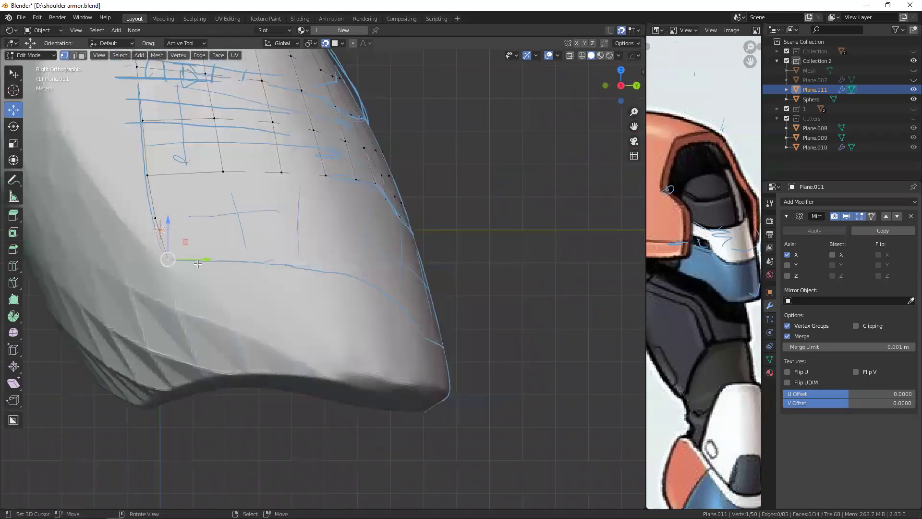
key(e)
click(292, 265)
key(e)
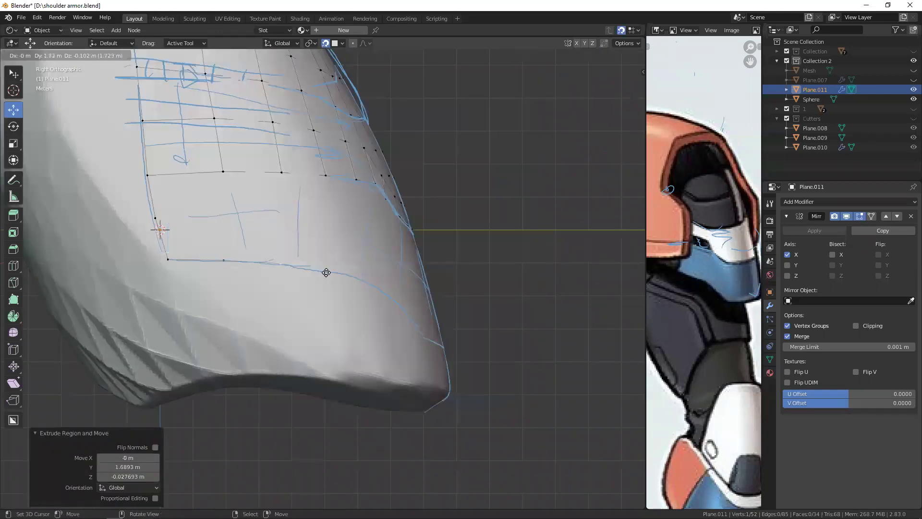
click(238, 246)
middle_drag(237, 246, 183, 201)
key(e)
click(259, 203)
key(e)
click(295, 228)
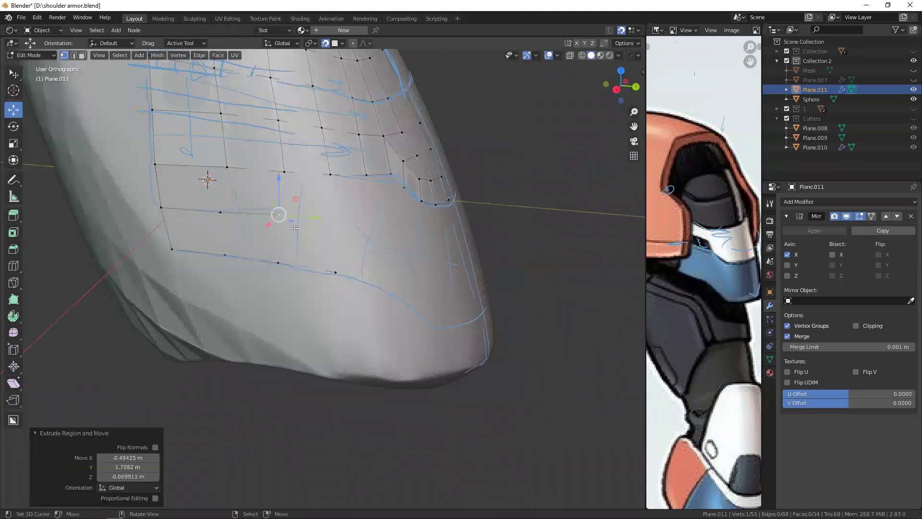
- Select the connected edges of the new bottom row in edge select mode
key(2)
click(282, 190)
alt+click(223, 199)
- Inspect the grid over the shoulder in wireframe, then return to the right side view
middle_drag(365, 192, 398, 183)
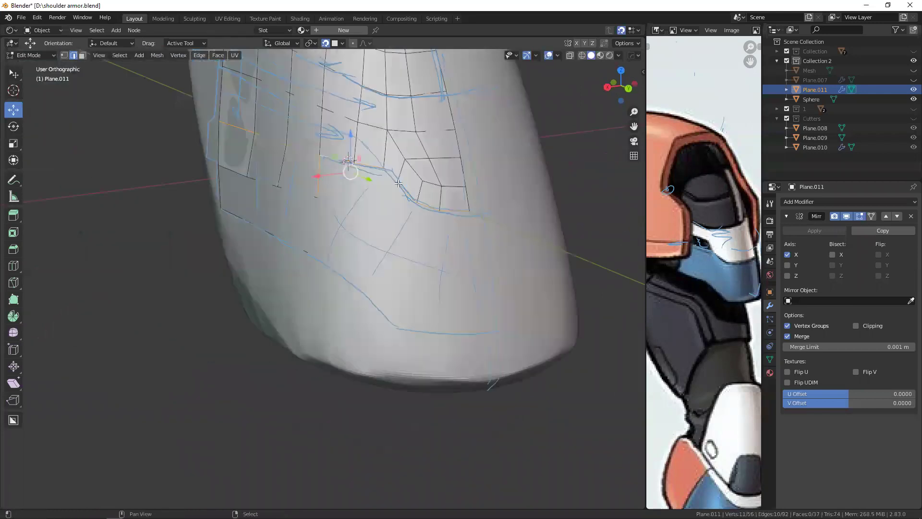
key(z)
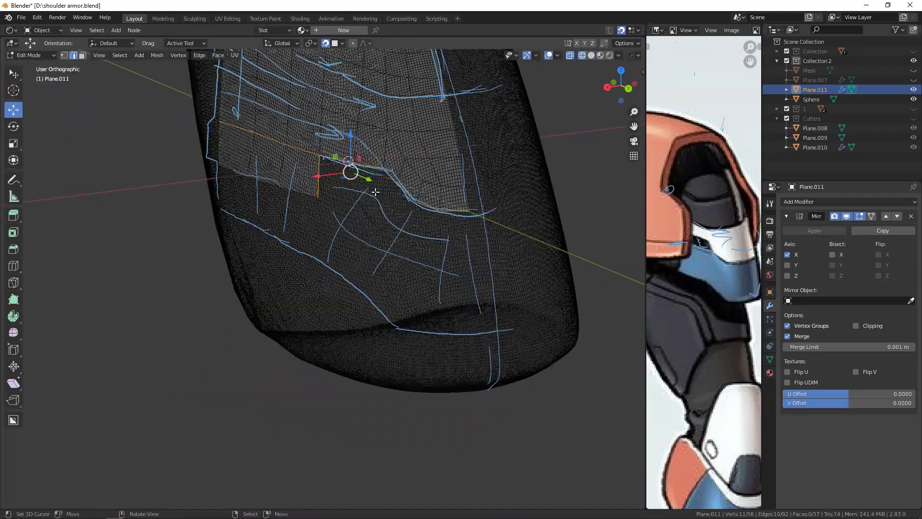
scroll(375, 192, down, 2)
key(z)
scroll(394, 211, down, 4)
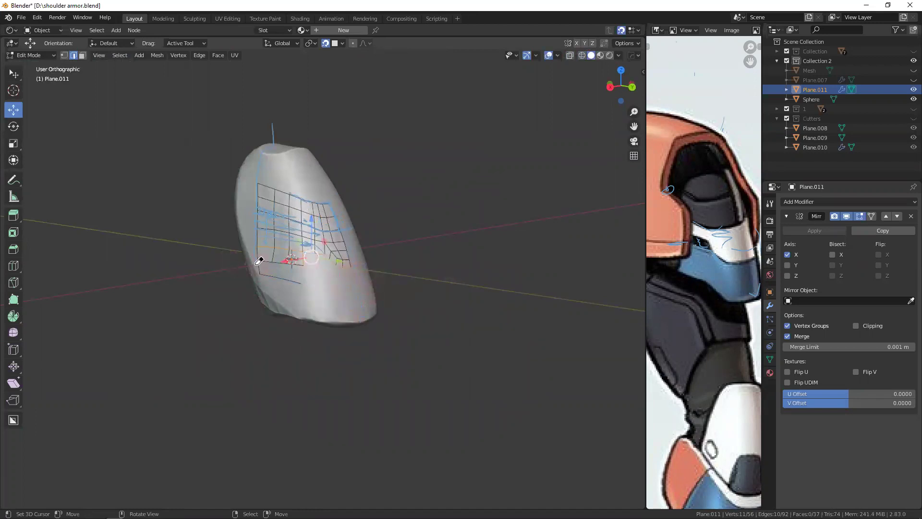
scroll(373, 269, up, 1)
scroll(373, 269, up, 3)
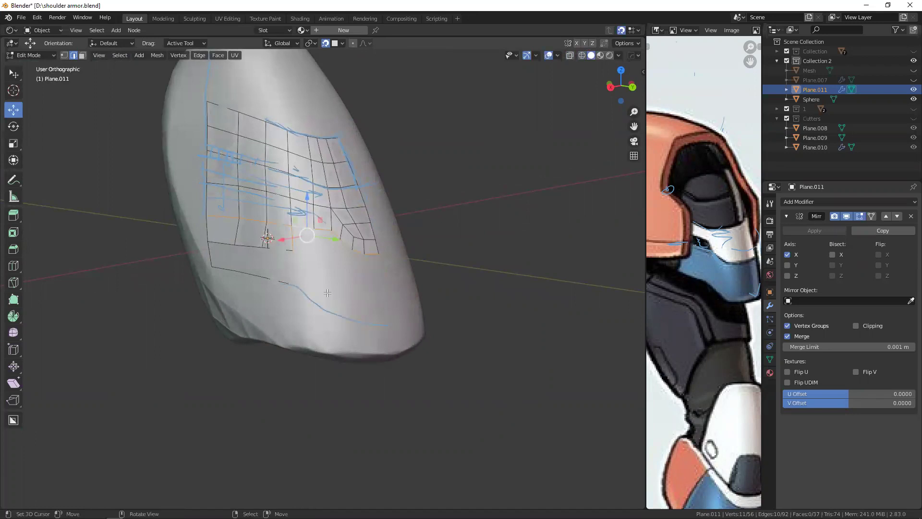
middle_drag(327, 292, 358, 235)
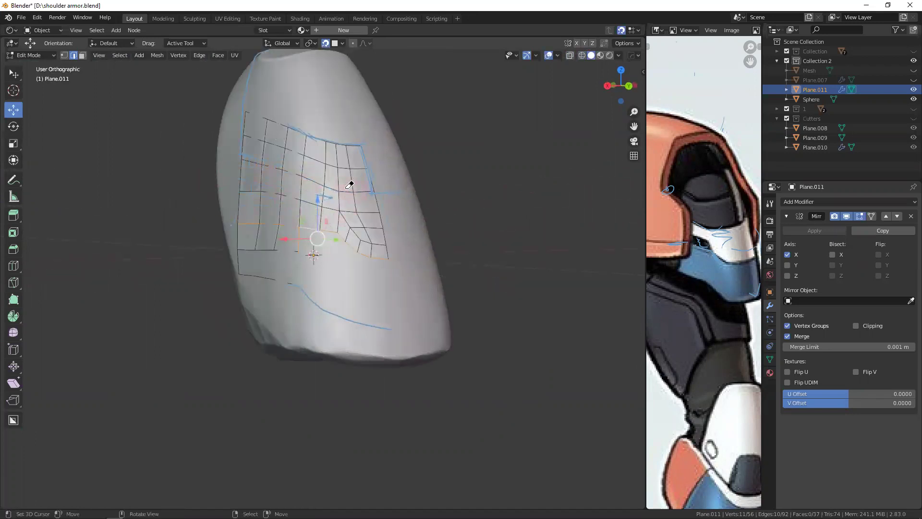
key(KP_3)
scroll(329, 232, up, 2)
- Select a grid vertex and extrude a new vertex to close the lower-middle gap
key(1)
click(245, 235)
mouse_move(293, 175)
middle_down()
mouse_move(319, 213)
mouse_move(277, 235)
middle_up()
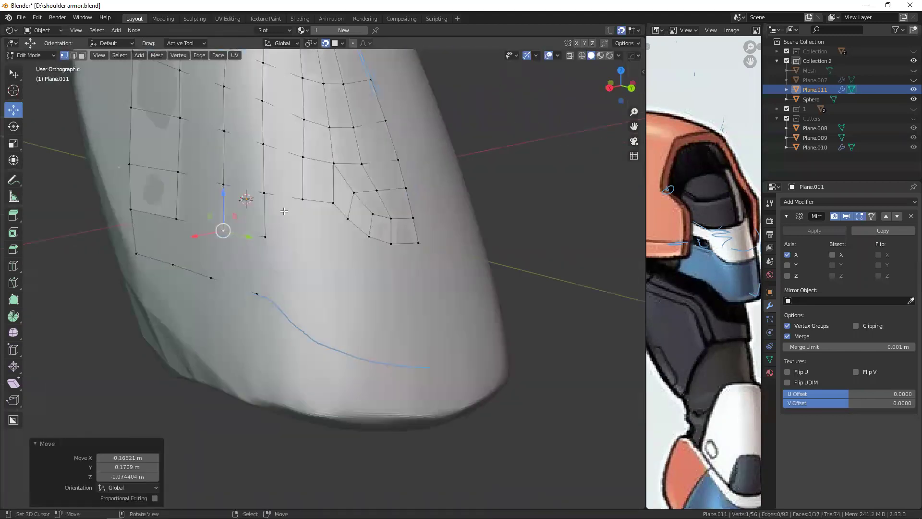
key(e)
click(339, 247)
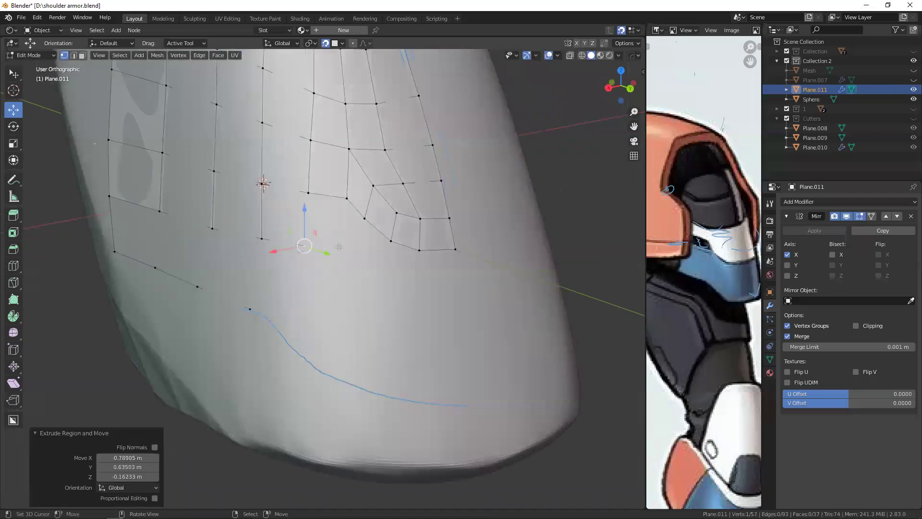
- Fill the new face, then erase the arrowed annotation curve beside the grid
key(f)
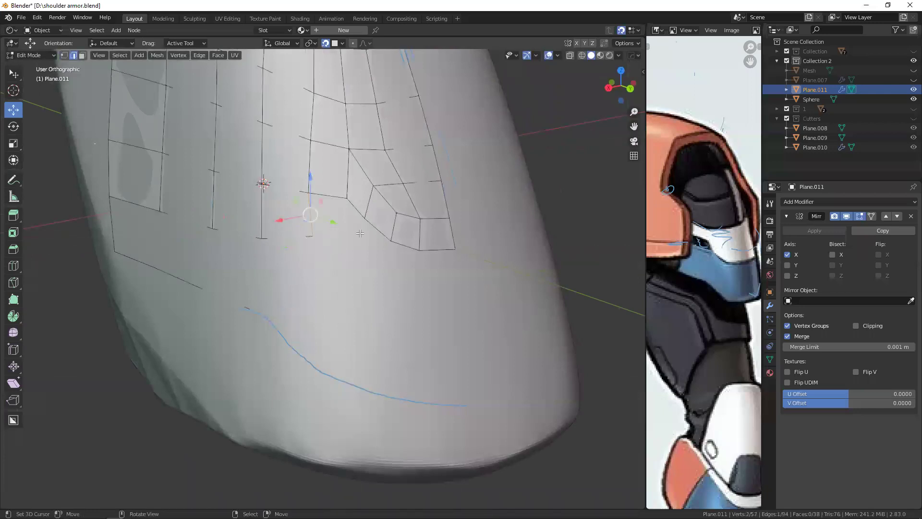
shift+right_click(353, 228)
middle_drag(352, 227, 202, 198)
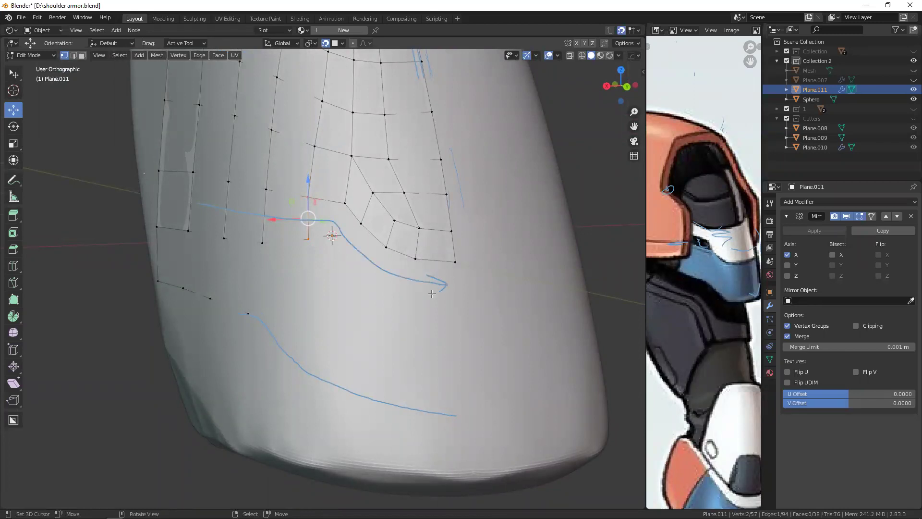
right_drag(440, 280, 368, 249)
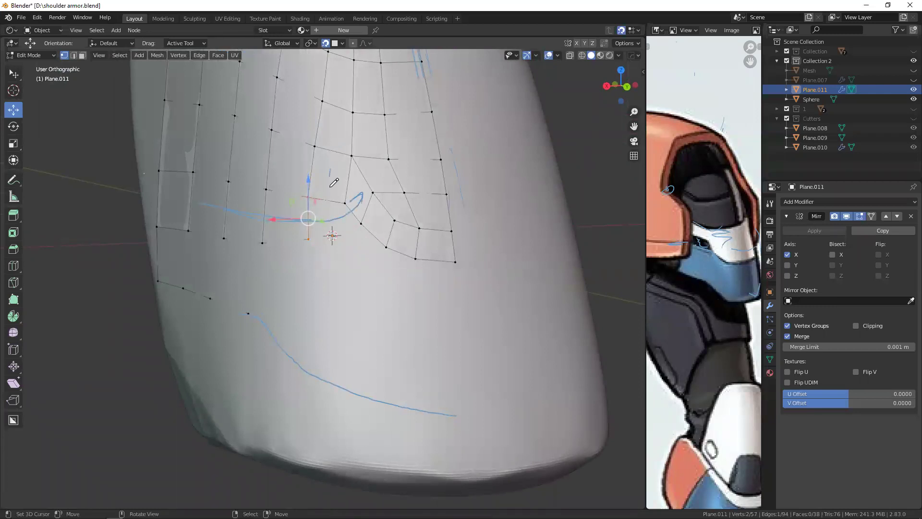
right_drag(504, 287, 372, 179)
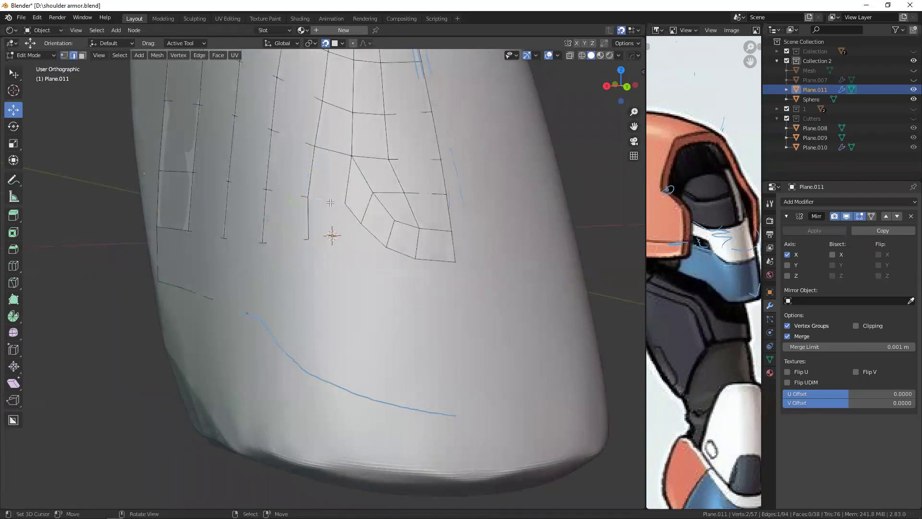
- Extrude two new vertices from the grid's lower corner in back view
click(308, 239)
key(e)
click(373, 281)
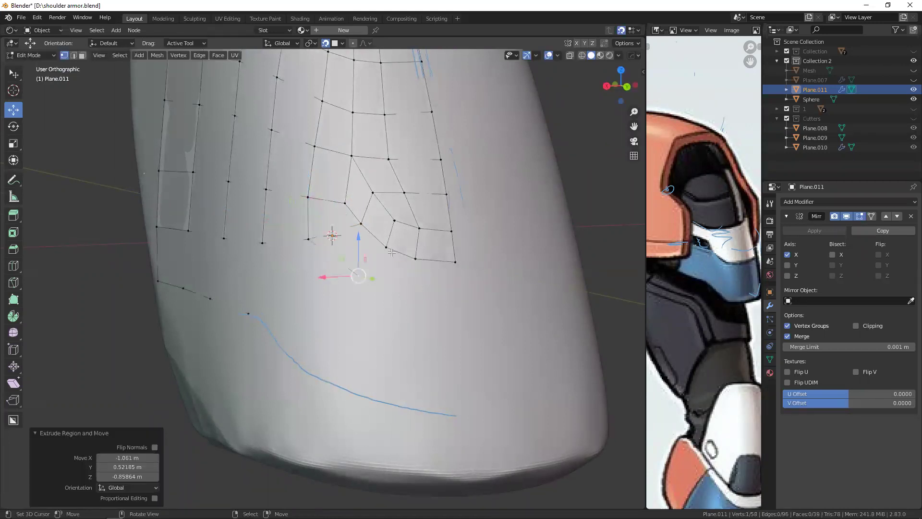
key(ctrl+KP_1)
key(e)
click(455, 263)
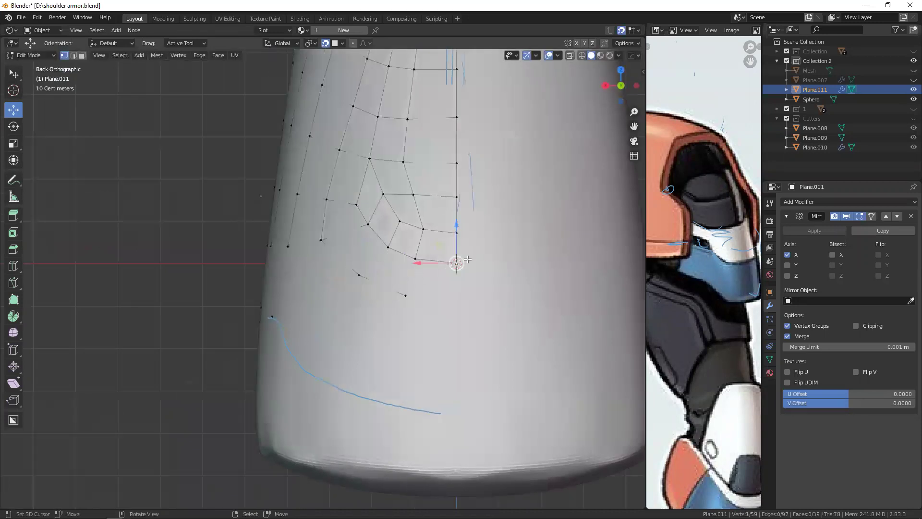
- Extrude another vertex straight up, constrained to Z, from the back view
middle_drag(426, 246, 337, 208)
key(ctrl+KP_1)
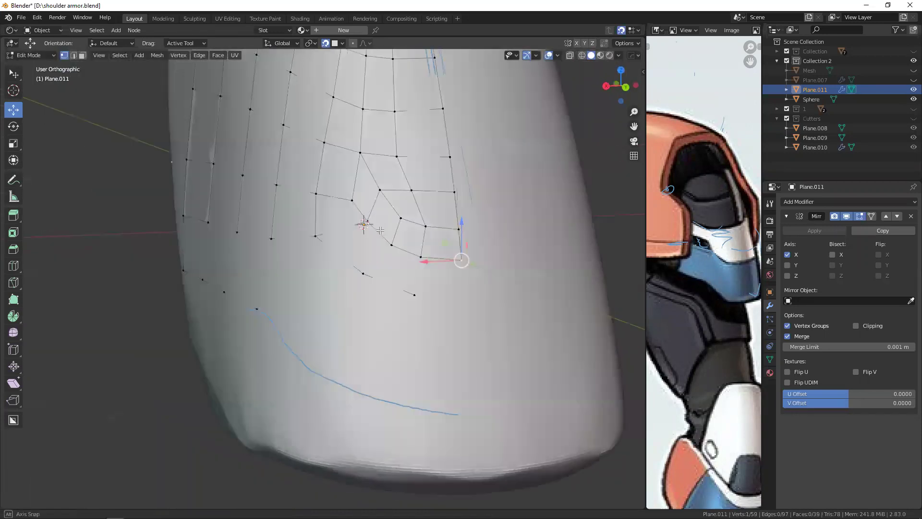
key(e)
key(z)
click(483, 284)
- Fill a face across the four vertices at the grid's lower corner
middle_drag(482, 284, 443, 257)
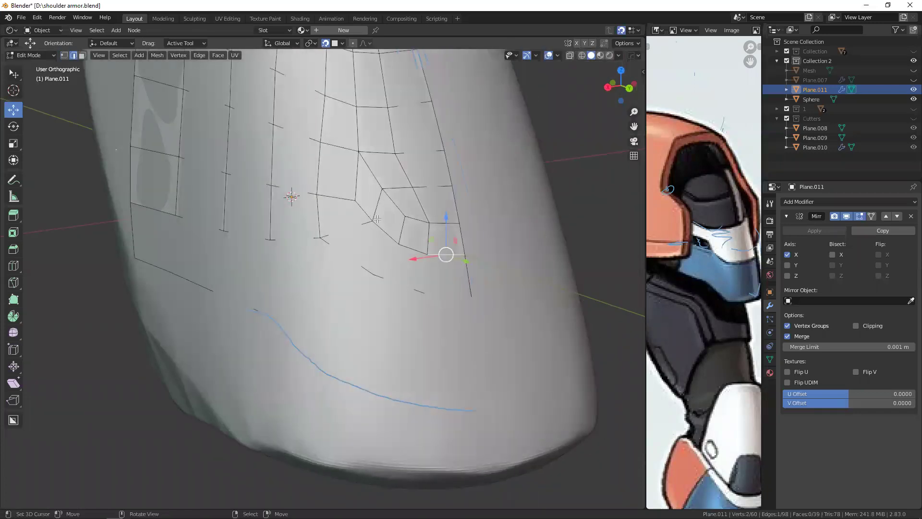
shift+middle_drag(377, 219, 361, 212)
key(1)
shift+click(455, 289)
key(f)
key(alt+a)
- Fill the remaining gap with faces and move a vertex to line up with the grid
middle_drag(406, 287, 338, 172)
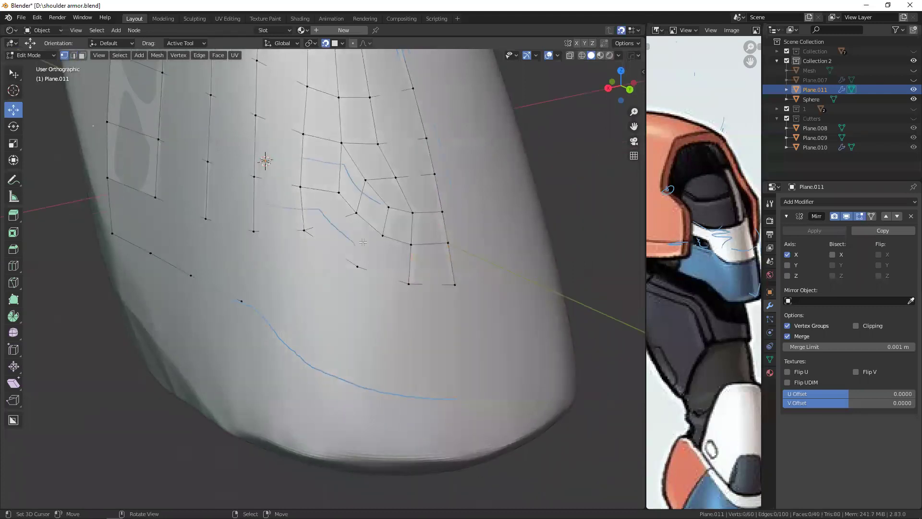
click(358, 266)
shift+click(382, 236)
key(f)
click(304, 231)
drag(307, 237, 372, 229)
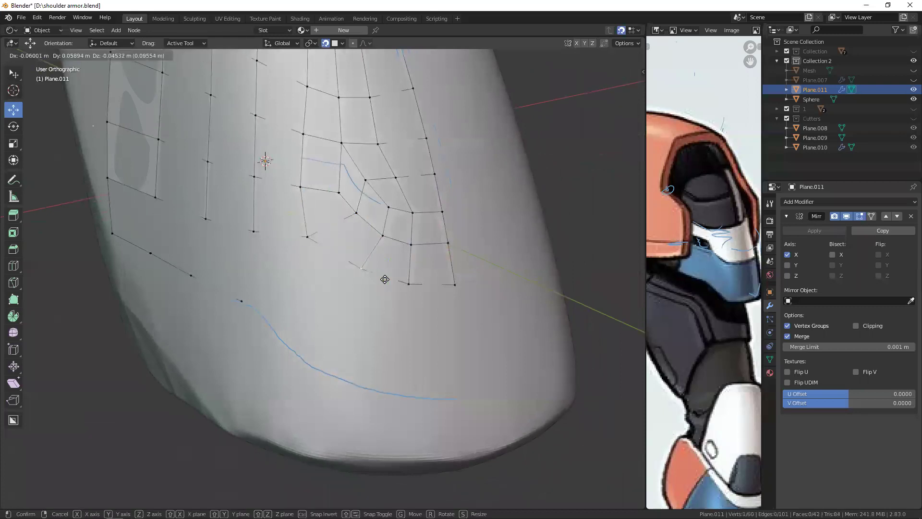
click(316, 185)
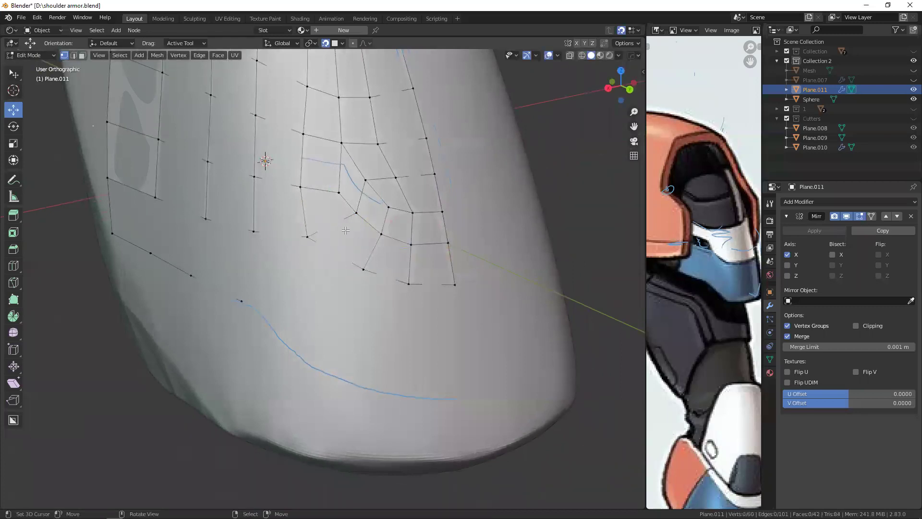
- Select an edge on the grid's lower side, facing the lower annotation guides
middle_drag(321, 193, 240, 212)
key(2)
click(229, 242)
key(1)
middle_drag(255, 243, 254, 210)
middle_drag(258, 248, 226, 239)
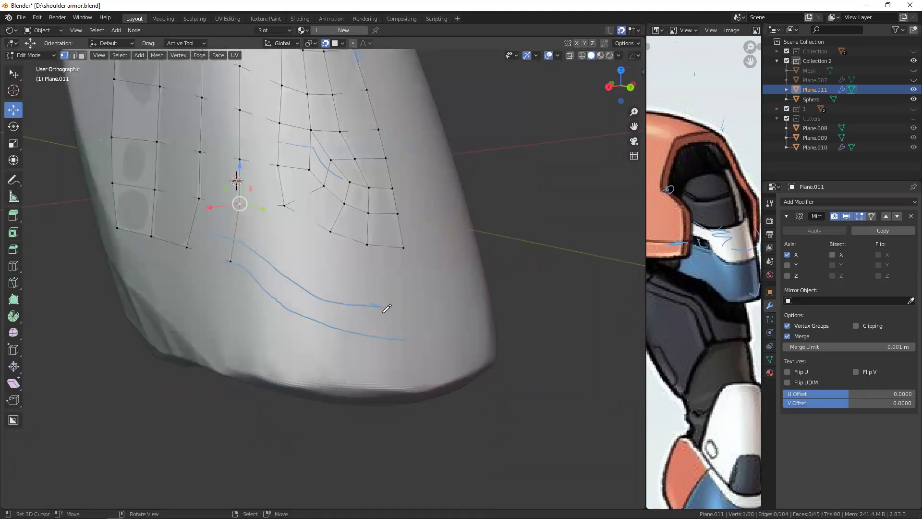
- Extrude a chain of four vertices along the lower annotation guide lines
key(e)
click(277, 243)
key(e)
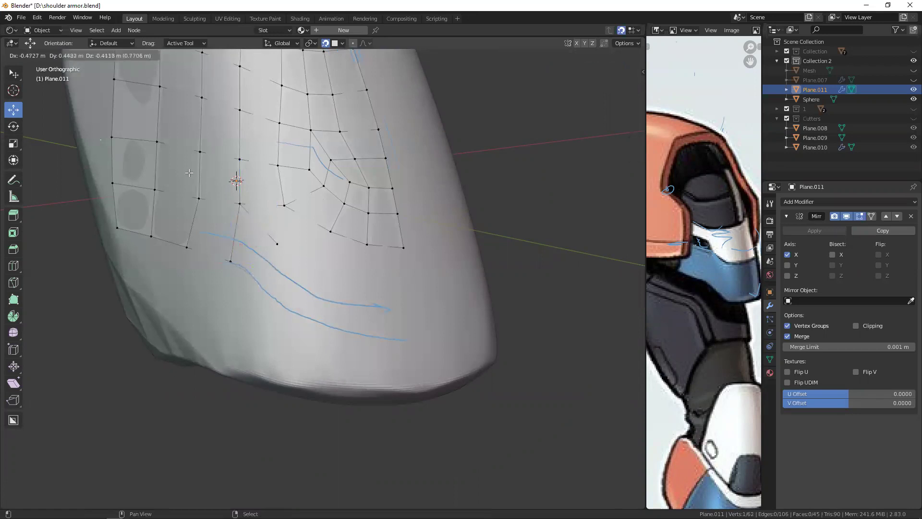
click(230, 227)
scroll(263, 210, up, 4)
key(e)
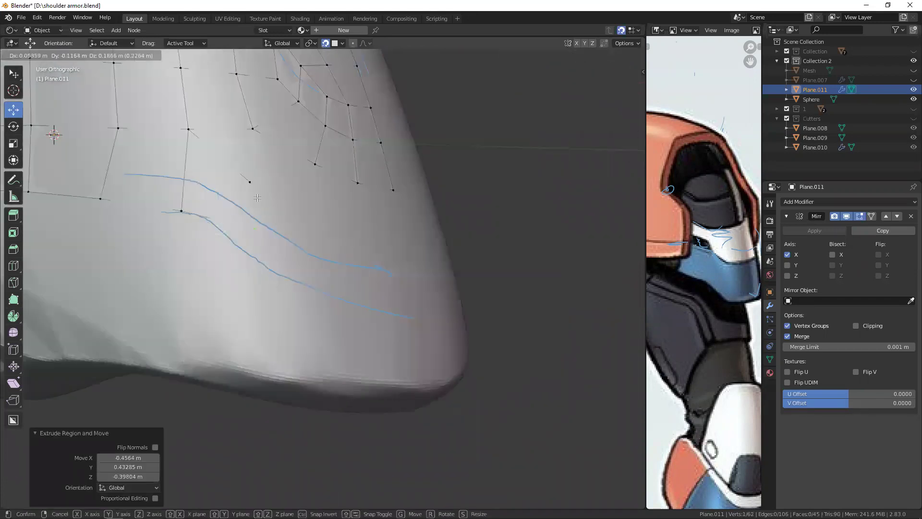
click(235, 237)
key(e)
click(318, 256)
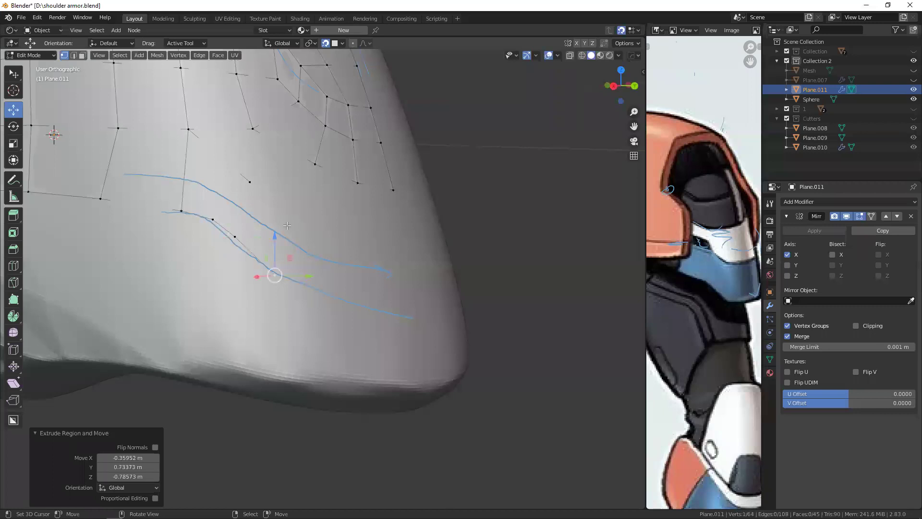
scroll(708, 284, up, 2)
scroll(688, 269, up, 2)
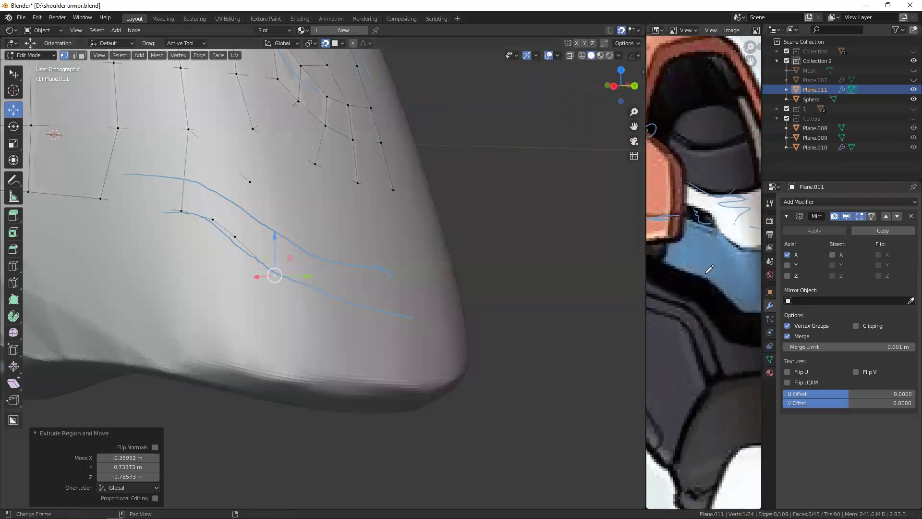
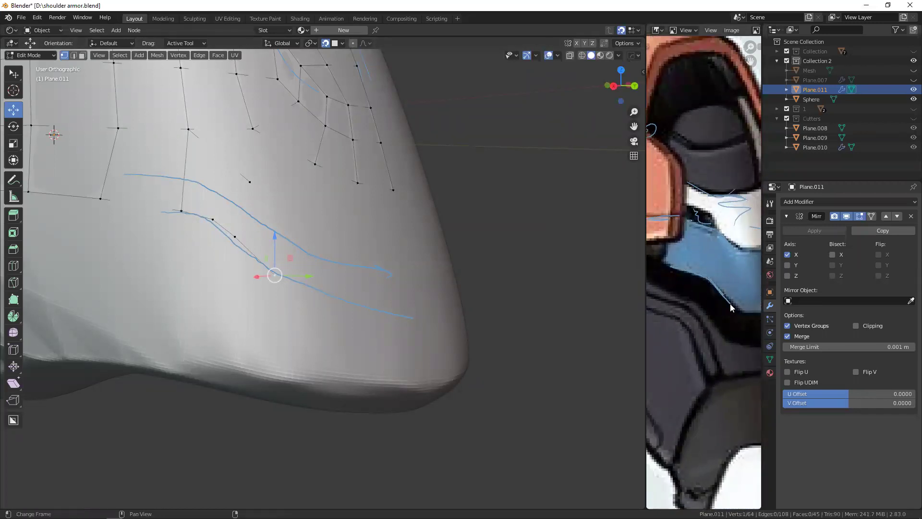
- In Back view, extrude new vertices along the blue guide line, one locked vertically with Z
mouse_move(298, 274)
middle_down()
mouse_move(312, 277)
mouse_move(269, 274)
middle_up()
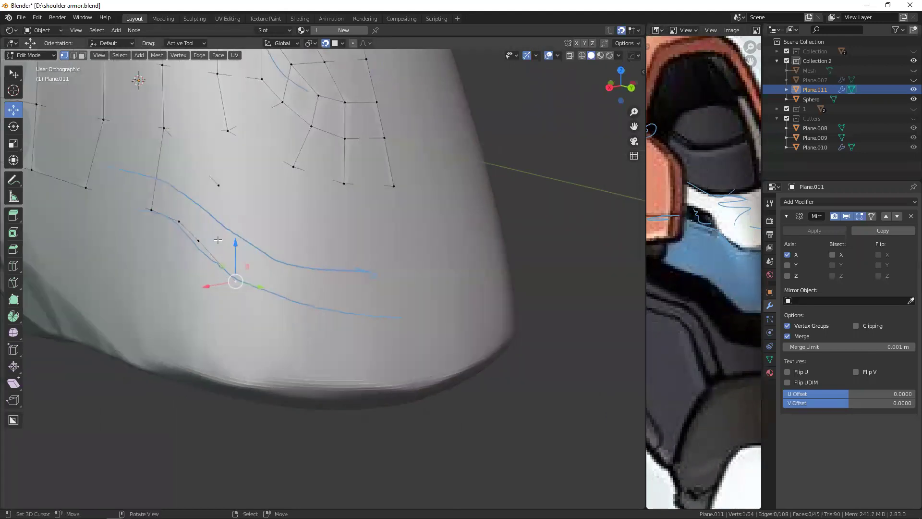
drag(236, 278, 257, 274)
key(e)
click(310, 269)
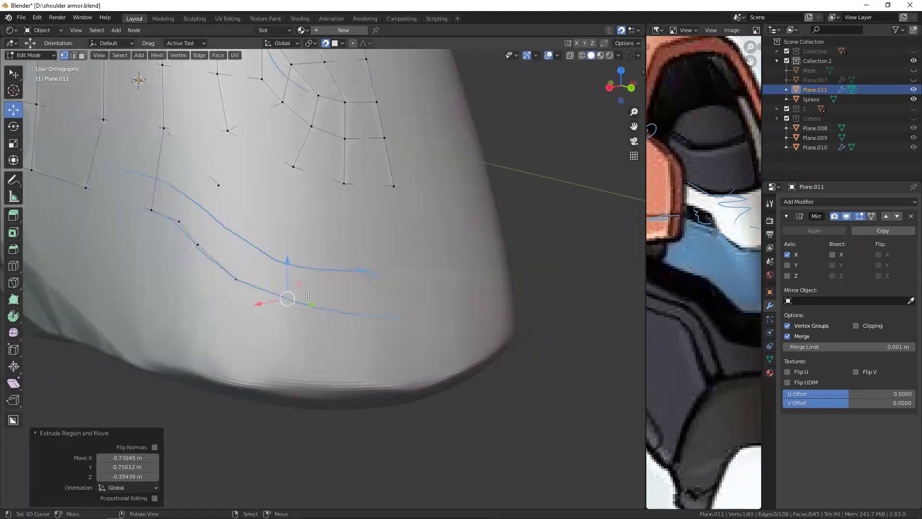
key(ctrl+KP_1)
key(e)
key(z)
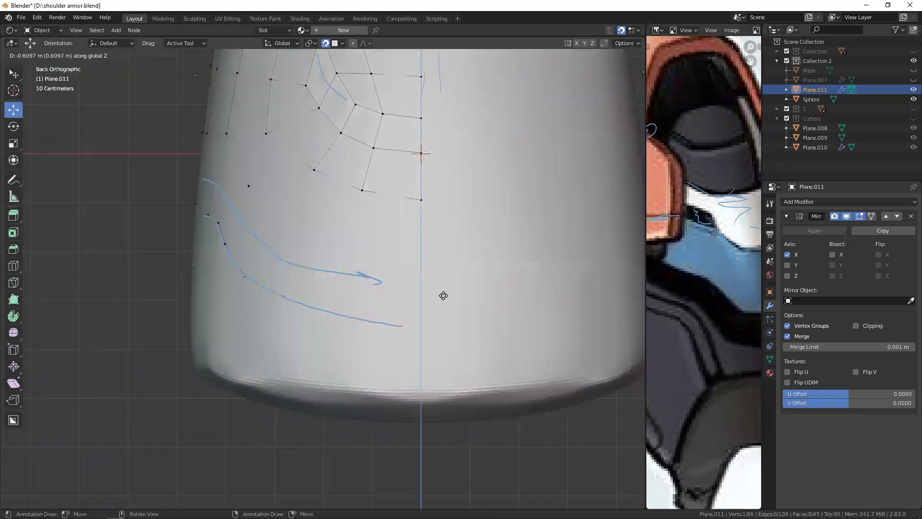
click(417, 364)
key(e)
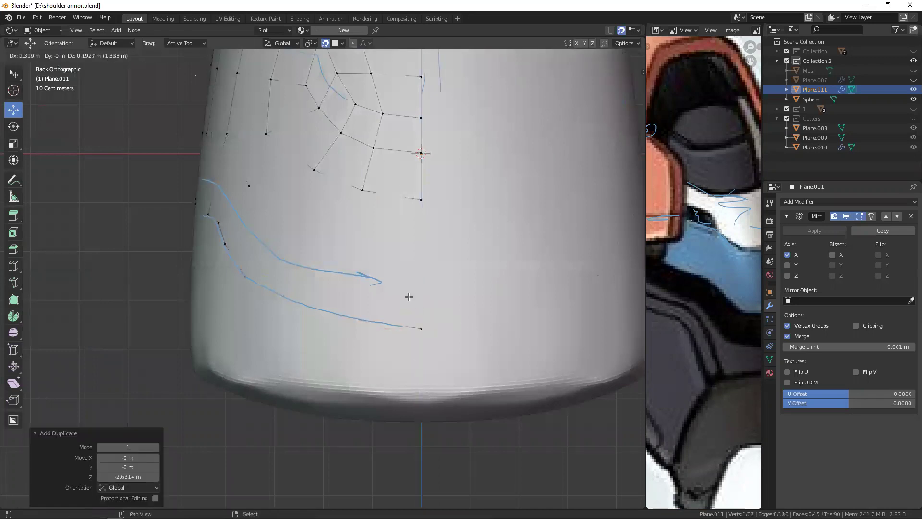
click(409, 297)
- Duplicate the strip's end edge with Alt+D to form a new face along the guide
middle_drag(298, 278, 267, 206)
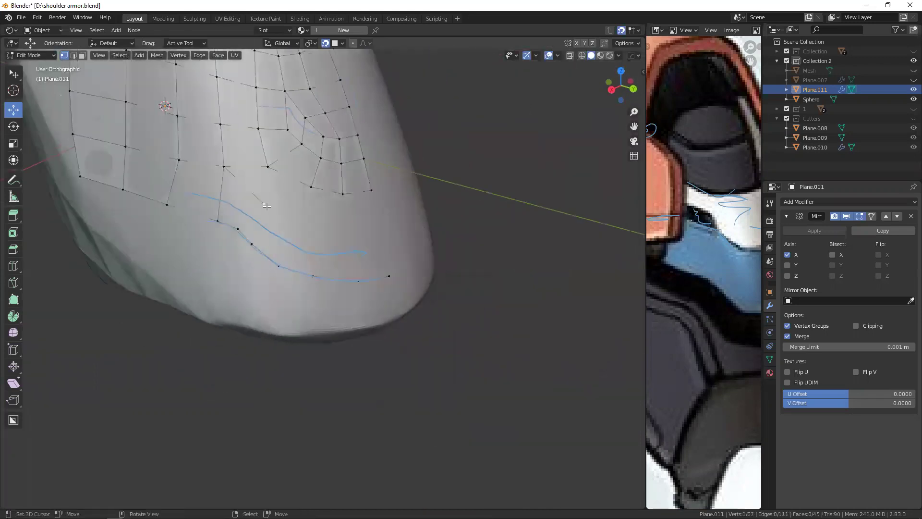
key(2)
click(213, 202)
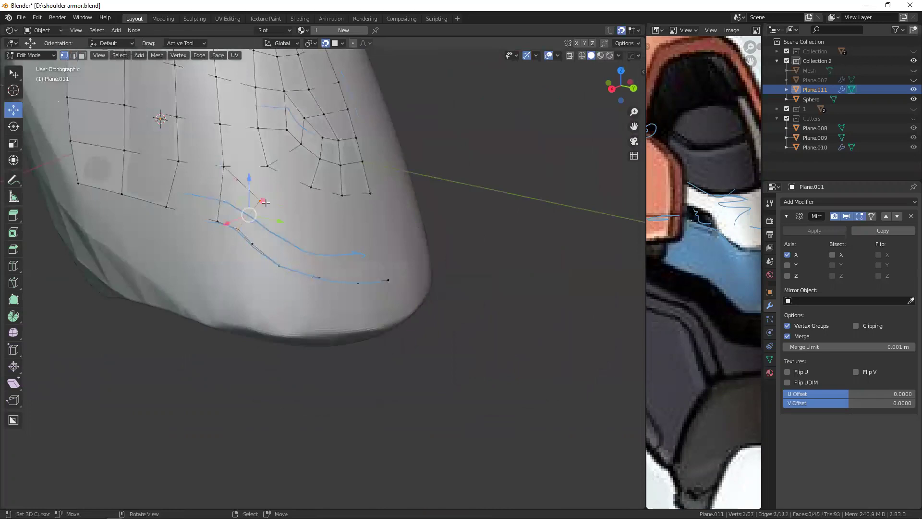
key(alt+d)
click(305, 236)
click(250, 215)
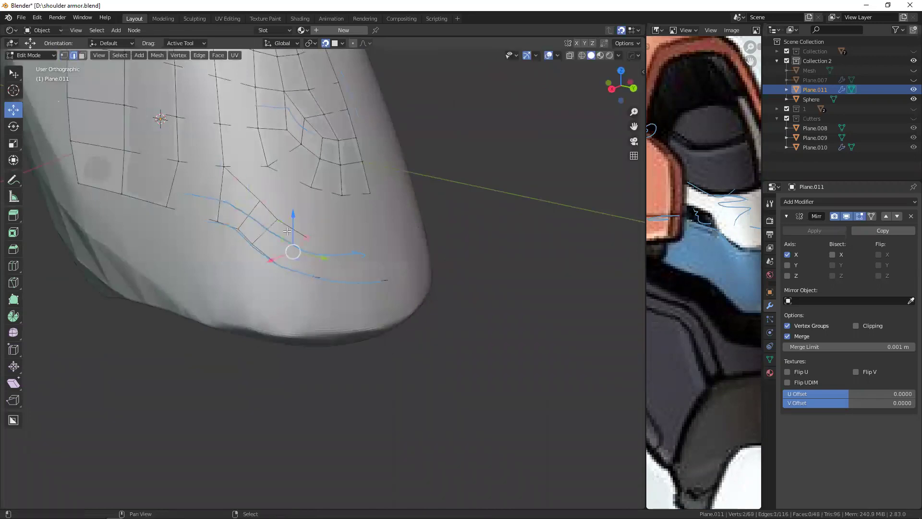
alt+middle_drag(287, 231, 246, 236)
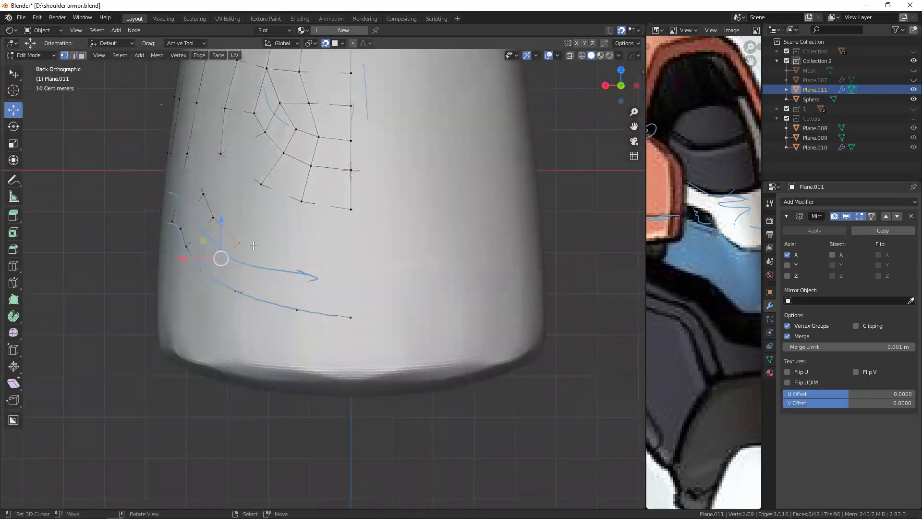
- Extrude three vertices along the lower guide and fill the open corner with a quad
key(e)
click(240, 230)
key(e)
click(302, 260)
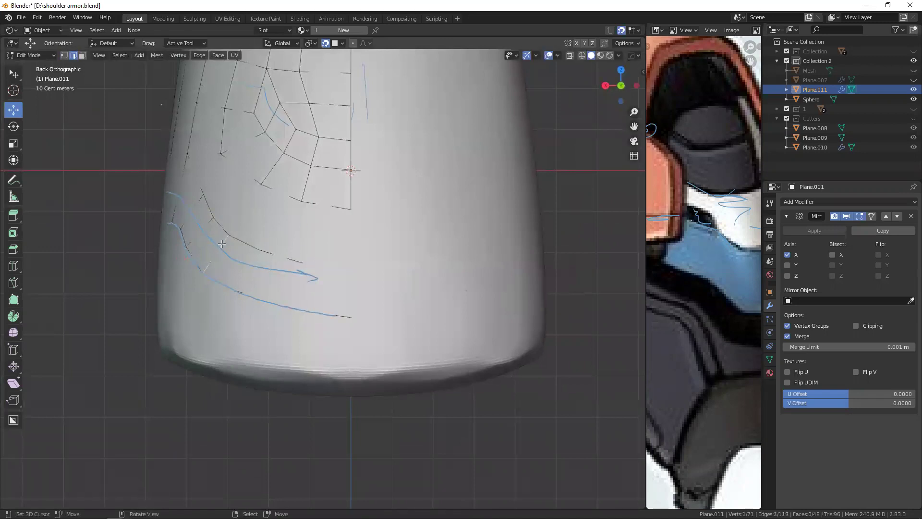
key(e)
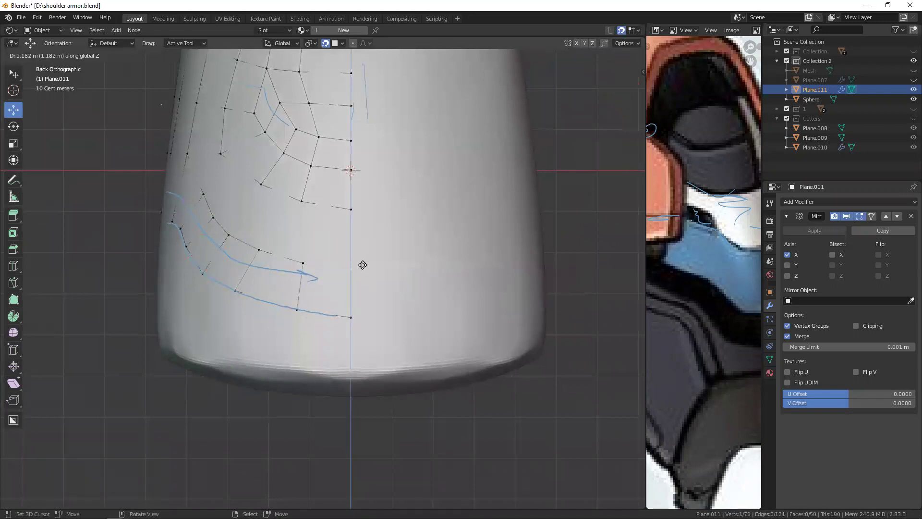
click(363, 265)
key(f)
- Inspect the new strip, raise one vertex, and select the boundary loop in X-ray view
middle_drag(322, 311, 311, 251)
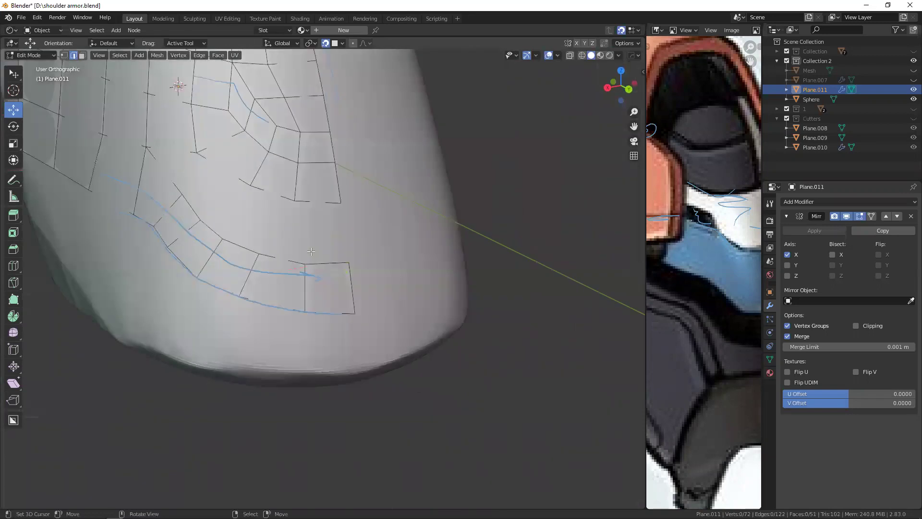
mouse_move(189, 188)
middle_down()
mouse_move(315, 219)
mouse_move(340, 237)
middle_up()
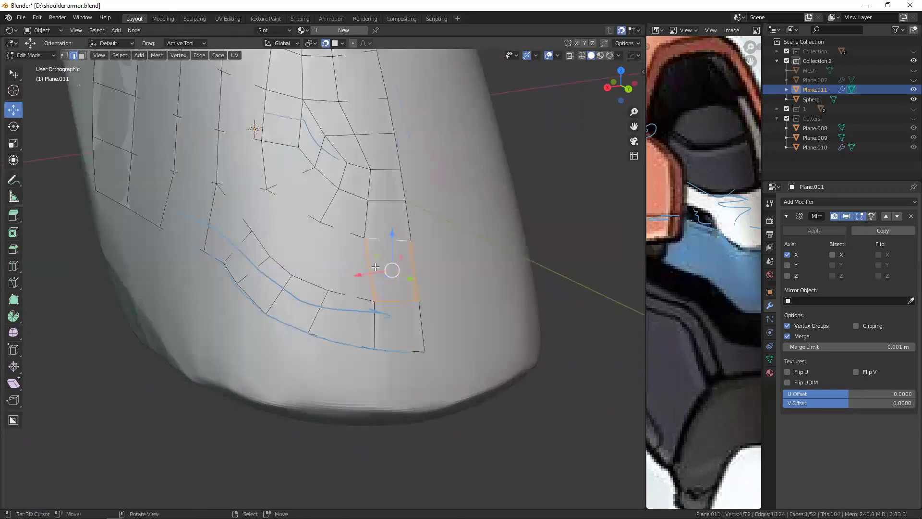
key(1)
drag(367, 238, 355, 217)
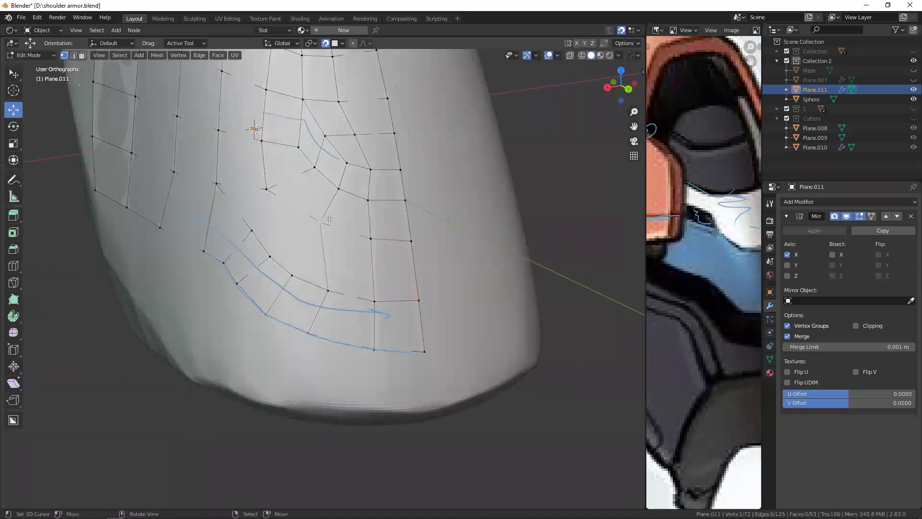
middle_drag(356, 217, 317, 213)
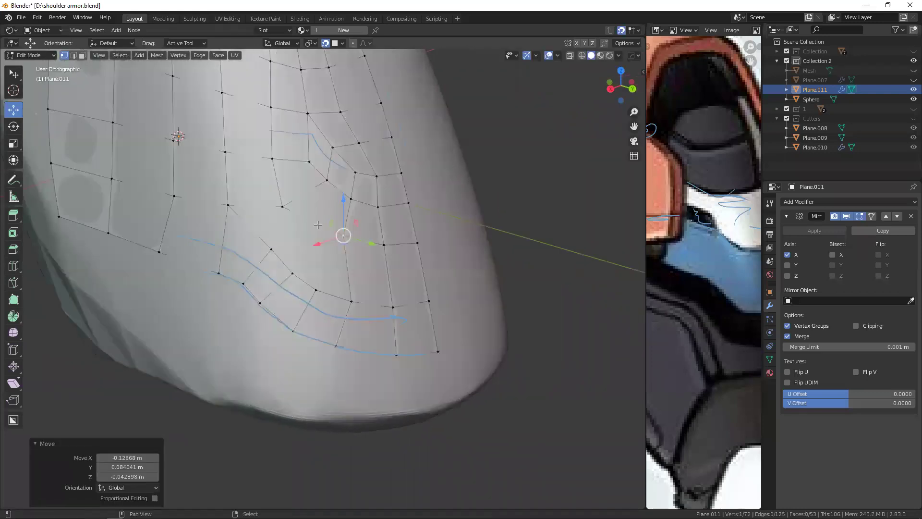
key(shift+z)
alt+click(318, 225)
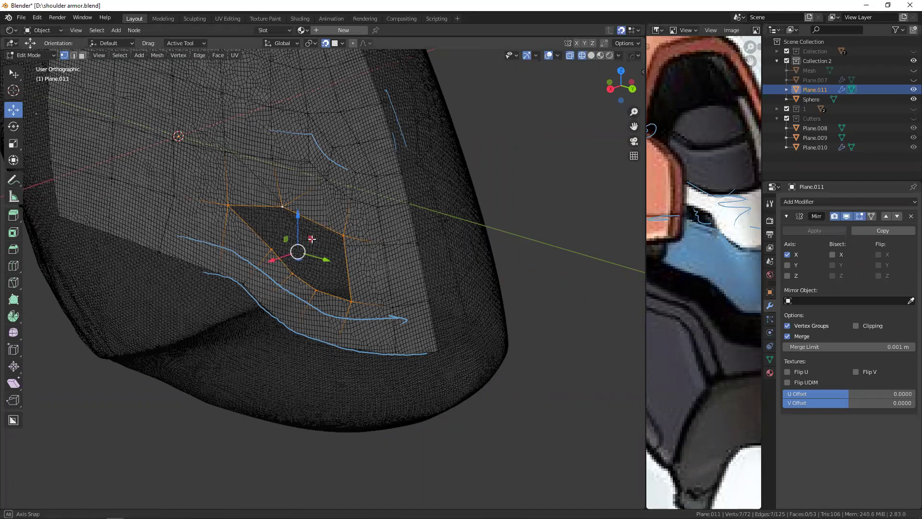
- Dissolve the unwanted edge near the hole with Ctrl+X
key(shift+z)
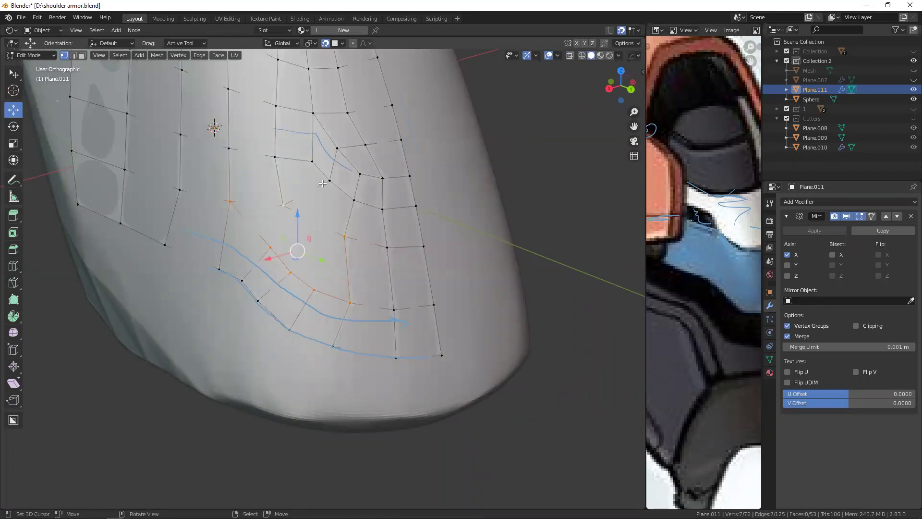
click(285, 204)
key(2)
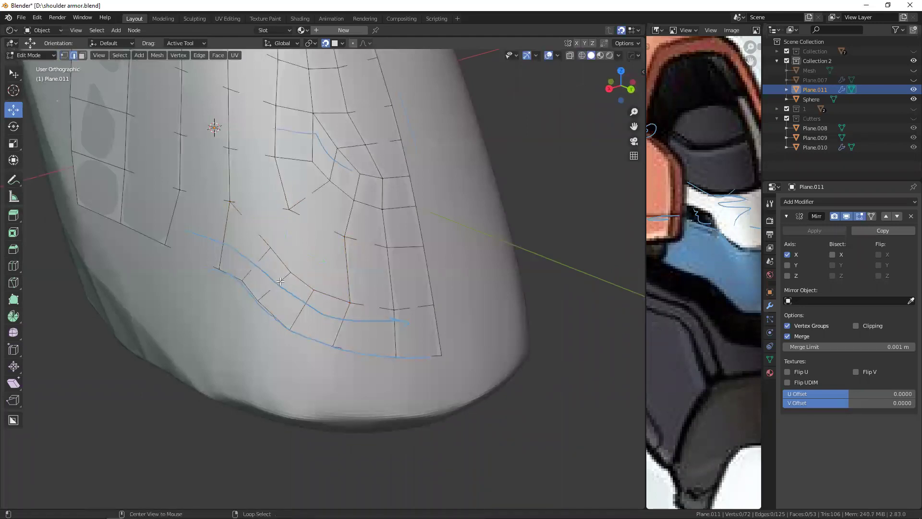
key(ctrl+x)
key(1)
- Reposition a strip vertex with G and select the strip's vertical edge
click(242, 277)
key(g)
click(280, 254)
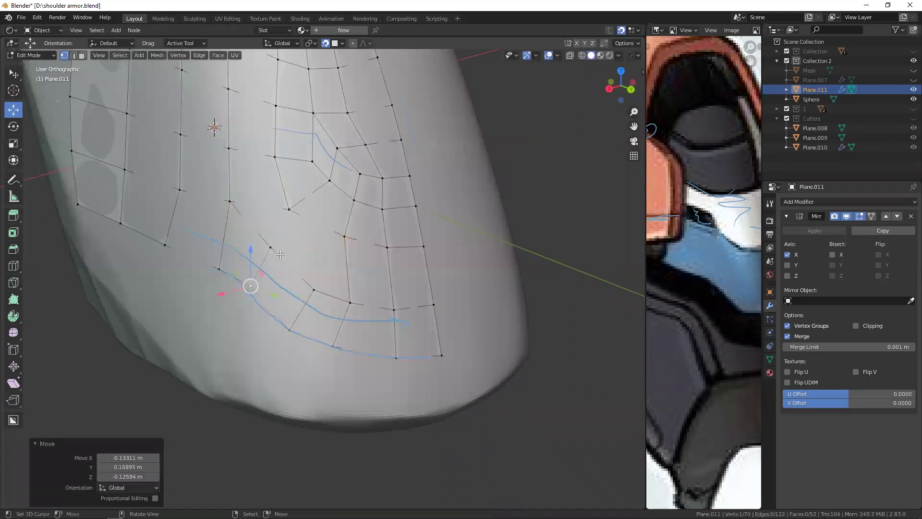
key(g)
click(307, 223)
shift+middle_drag(287, 224, 295, 236)
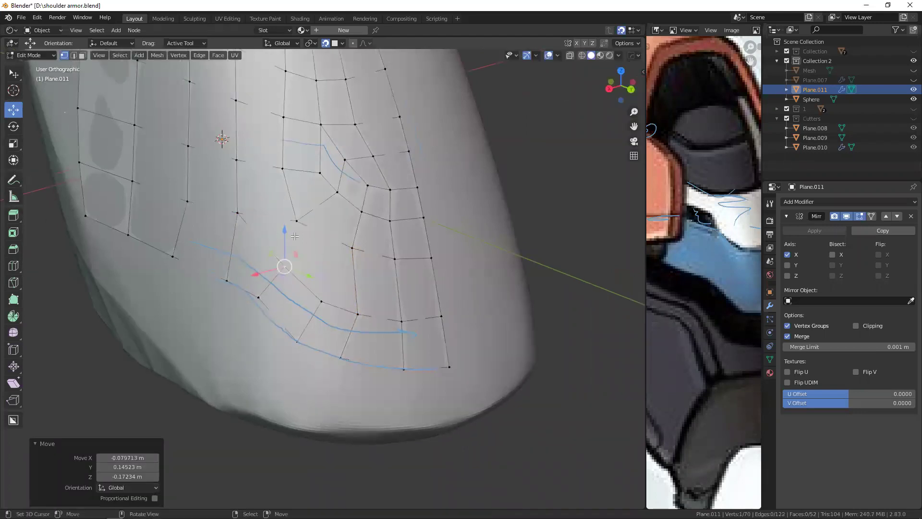
key(2)
click(353, 284)
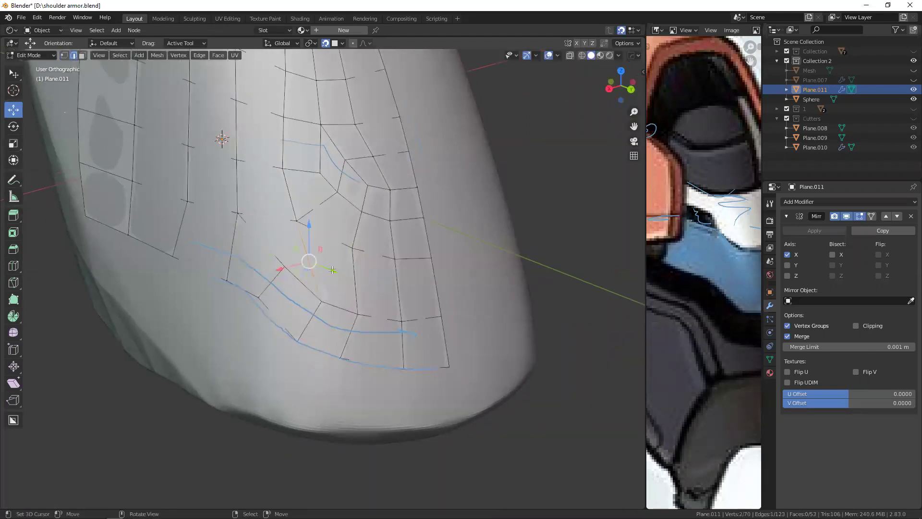
- Move several more strip vertices toward the blue guide line
key(1)
click(285, 271)
key(g)
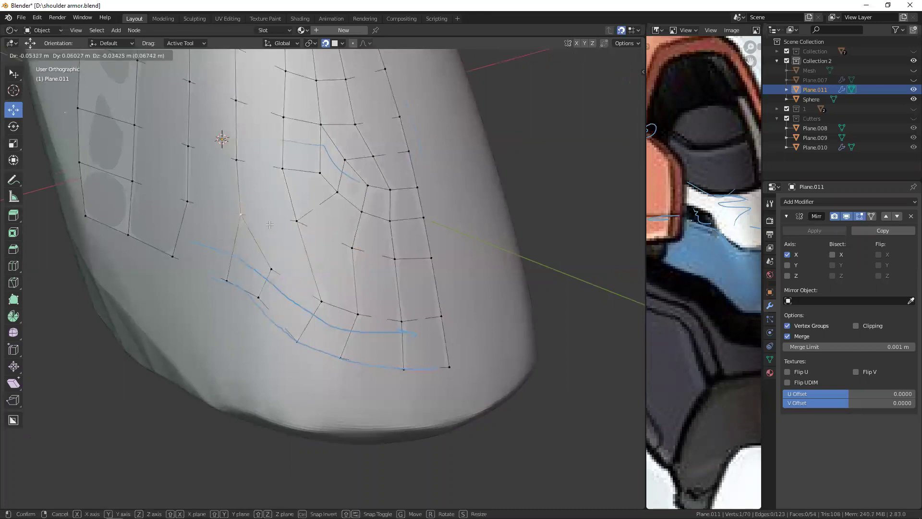
click(316, 220)
click(320, 301)
drag(321, 300, 337, 288)
click(352, 248)
key(g)
click(326, 241)
key(alt+a)
- Select a hidden vertex in X-ray view, then return to solid shading
key(shift+z)
mouse_move(325, 240)
middle_down()
mouse_move(298, 206)
mouse_move(290, 233)
mouse_move(344, 228)
mouse_move(328, 260)
middle_up()
click(313, 250)
key(shift+z)
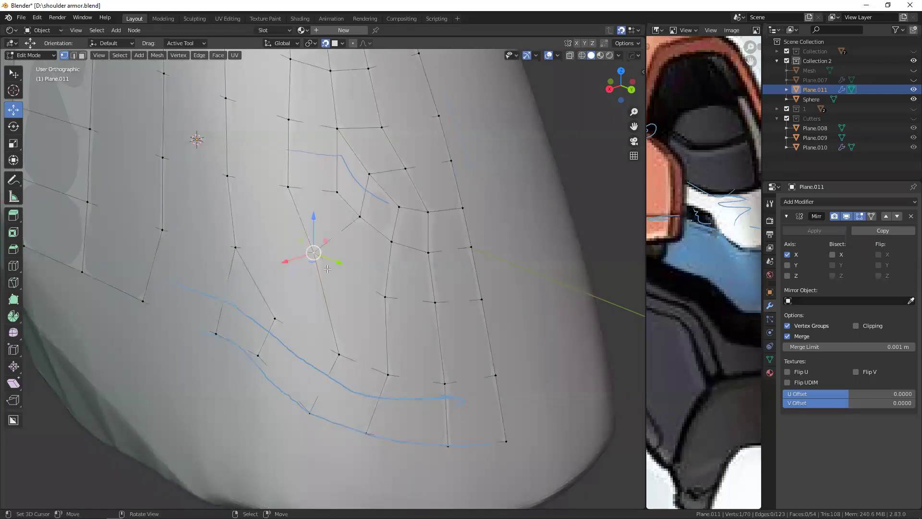
- Isolate the armor plate in Local View and add a level-2 Subdivision Surface
key(KP_Divide)
key(Tab)
mouse_move(310, 310)
middle_down()
mouse_move(277, 280)
mouse_move(348, 242)
middle_up()
key(ctrl+2)
mouse_move(295, 280)
middle_down()
mouse_move(396, 283)
mouse_move(339, 257)
middle_up()
- Raise the subdivision level to 3 and shade the armor plate smooth
key(ctrl+3)
right_click(303, 268)
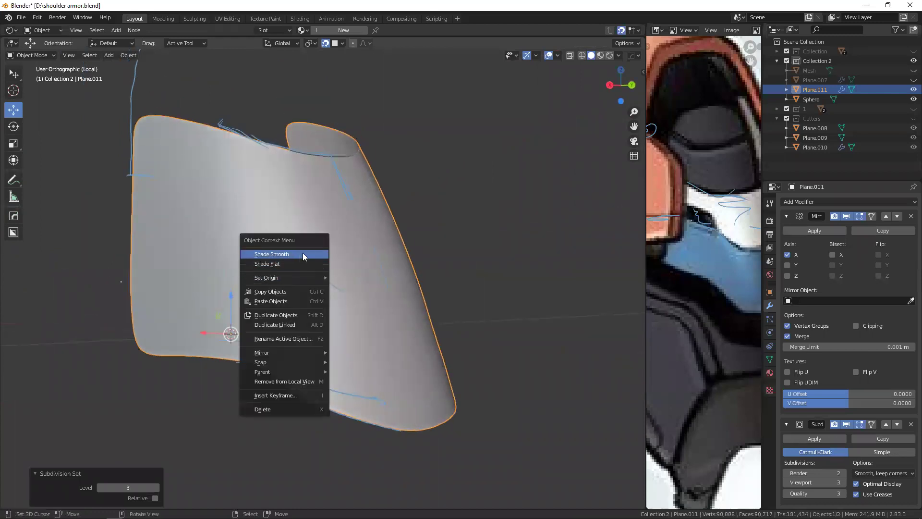
click(303, 252)
mouse_move(350, 303)
middle_down()
mouse_move(292, 259)
mouse_move(258, 277)
mouse_move(359, 290)
mouse_move(336, 278)
mouse_move(354, 264)
mouse_move(391, 288)
middle_up()
mouse_move(335, 294)
middle_down()
mouse_move(346, 282)
mouse_move(255, 313)
middle_up()
- Preview the plate with the red MatCap, then switch back to the grey MatCap
click(618, 56)
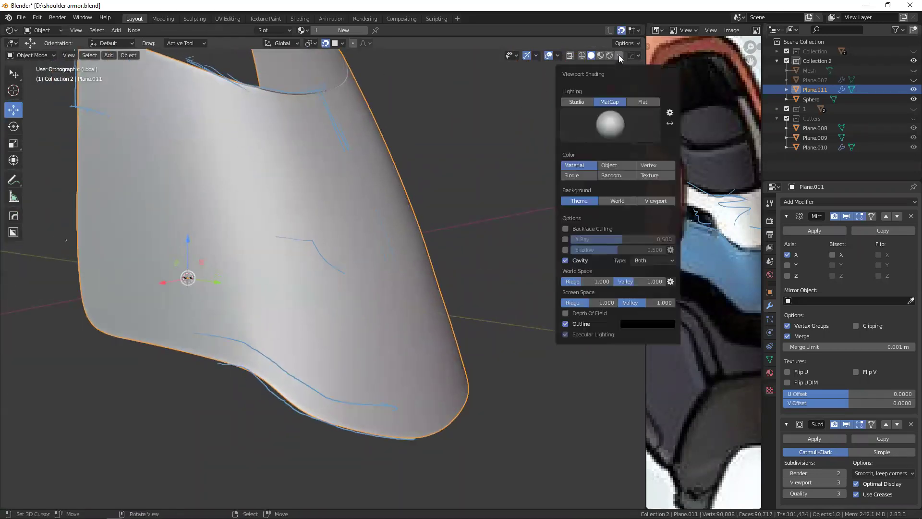
click(617, 127)
click(750, 188)
mouse_move(580, 229)
middle_down()
mouse_move(385, 251)
mouse_move(375, 234)
mouse_move(343, 254)
mouse_move(337, 286)
mouse_move(380, 293)
mouse_move(379, 270)
mouse_move(340, 267)
mouse_move(325, 284)
mouse_move(362, 275)
mouse_move(329, 284)
mouse_move(346, 279)
middle_up()
click(619, 55)
click(613, 126)
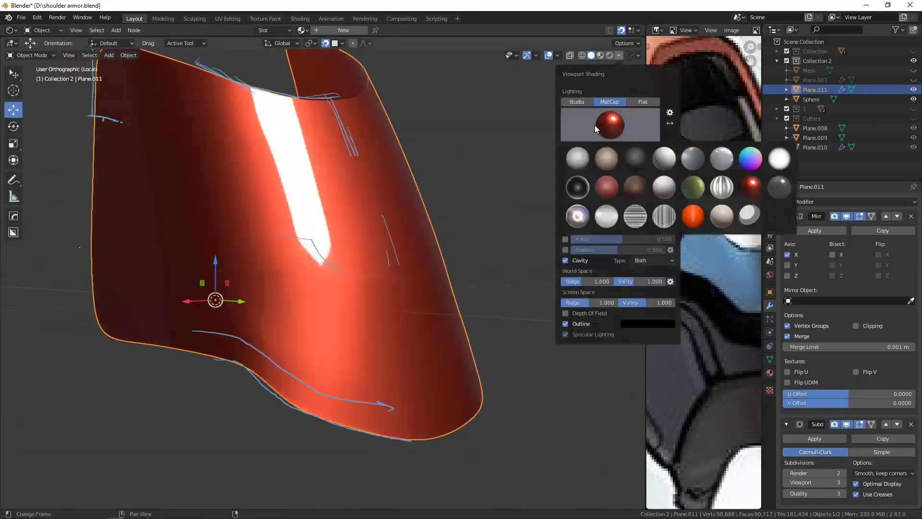
click(577, 161)
mouse_move(306, 232)
middle_down()
mouse_move(329, 262)
mouse_move(216, 245)
mouse_move(175, 279)
middle_up()
- Enter Edit Mode in Right view, exit Local View, and select a plate vertex
key(Tab)
key(KP_3)
key(KP_Divide)
scroll(176, 279, up, 2)
click(153, 214)
click(243, 216)
click(285, 219)
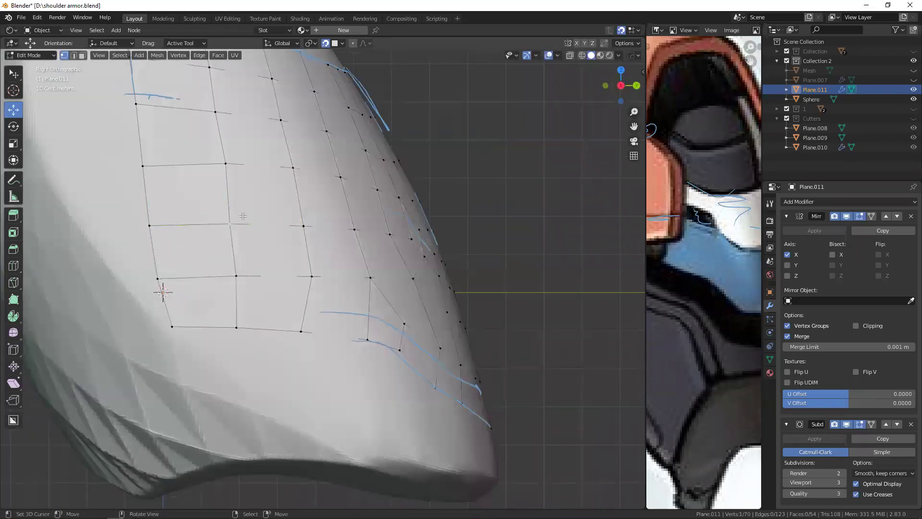
key(alt+a)
middle_drag(302, 219, 352, 232)
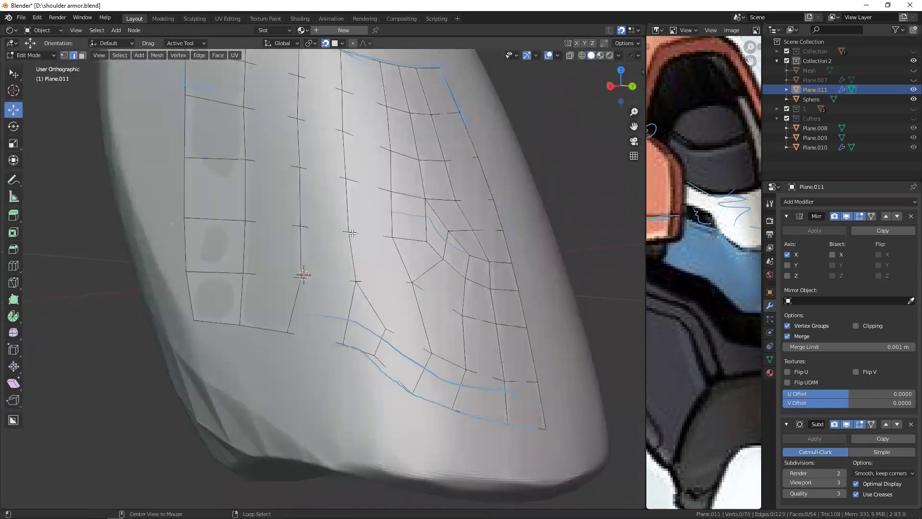
key(shift+z)
key(shift+z)
mouse_move(426, 250)
middle_down()
mouse_move(352, 255)
mouse_move(271, 292)
mouse_move(314, 205)
middle_up()
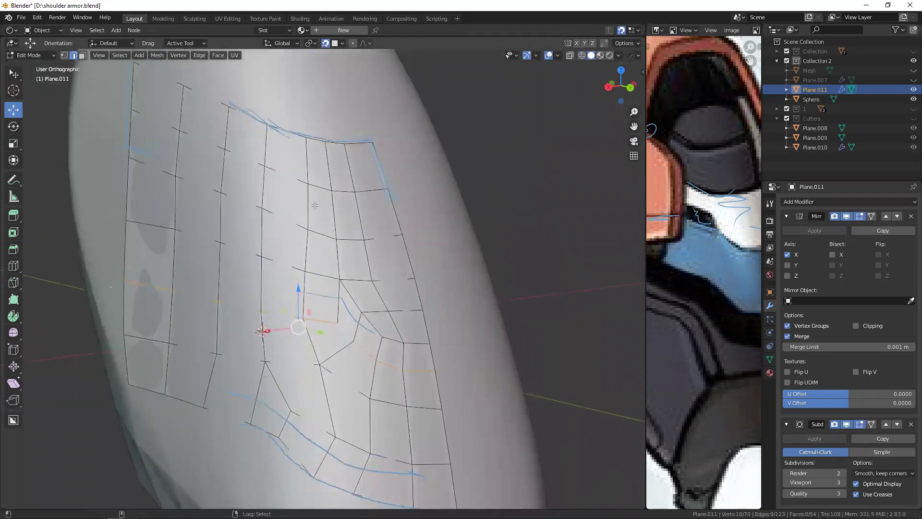
shift+middle_drag(353, 301, 341, 246)
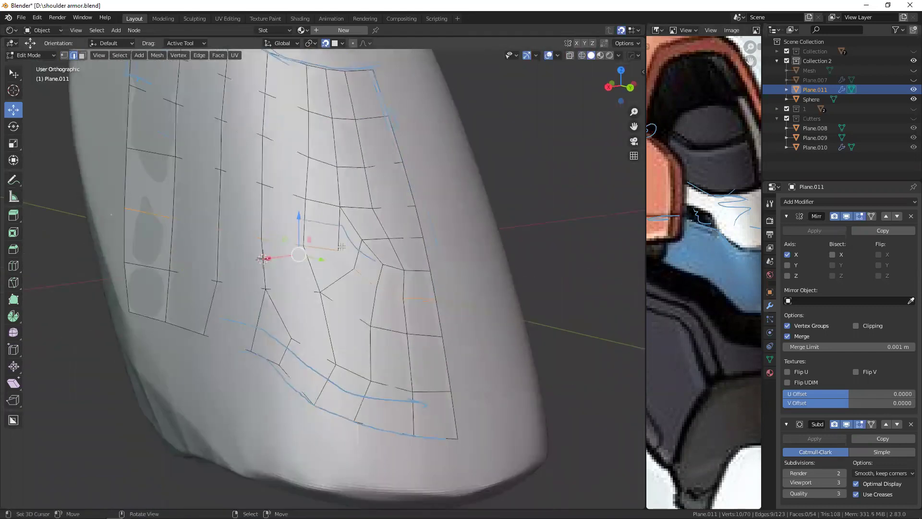
key(shift+d)
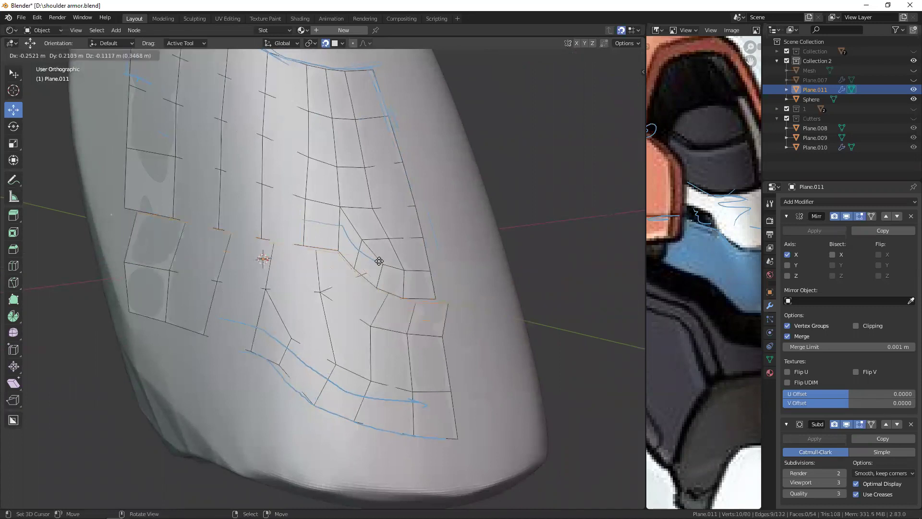
click(360, 262)
key(alt+a)
middle_drag(361, 244, 336, 226)
key(3)
drag(139, 192, 456, 336)
shift+middle_drag(380, 235, 379, 256)
key(shift+z)
shift+click(342, 250)
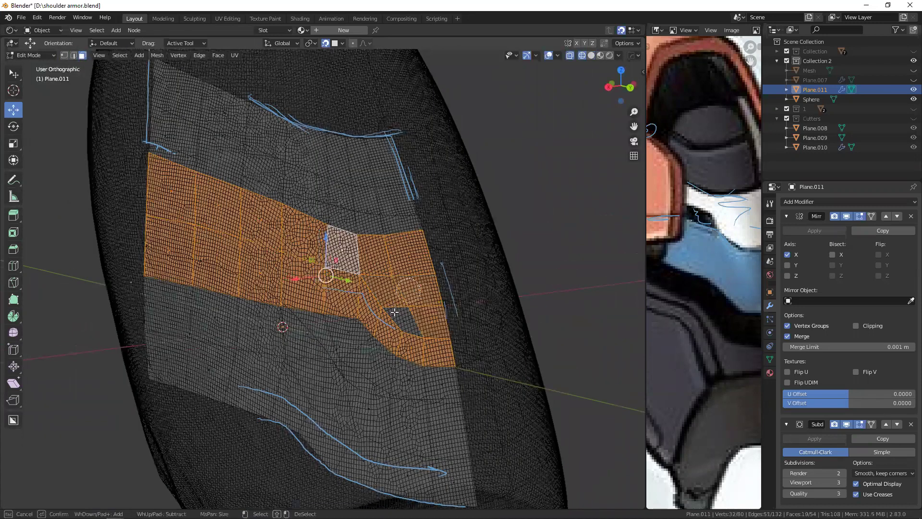
shift+middle_drag(283, 254, 294, 288)
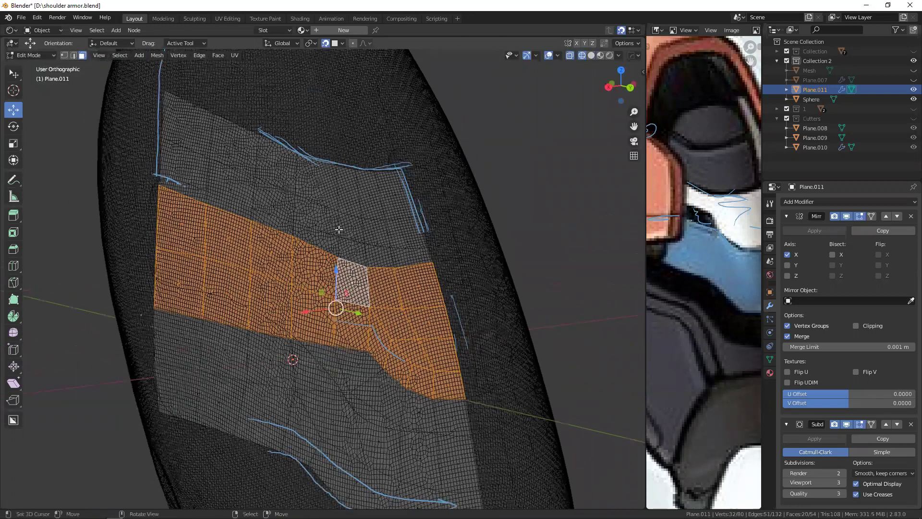
key(shift+z)
key(2)
alt+click(353, 251)
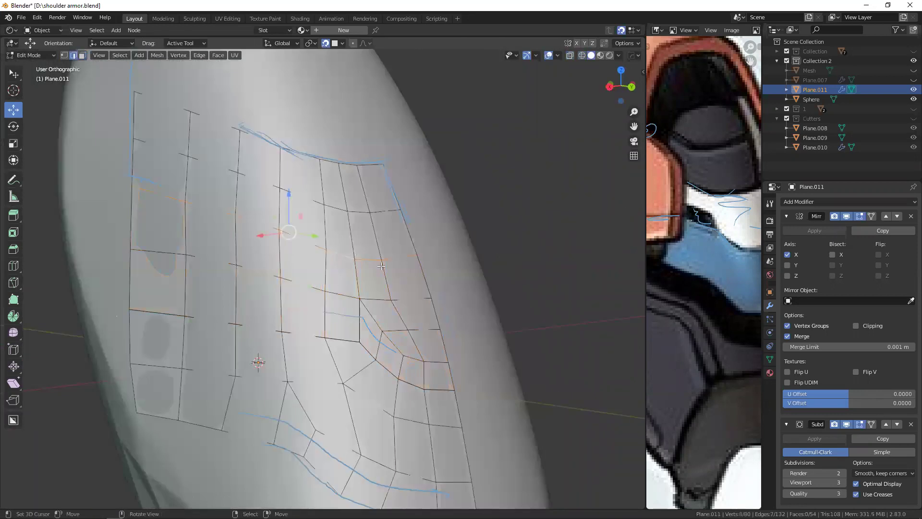
mouse_move(372, 258)
alt+middle_down()
mouse_move(353, 250)
mouse_move(283, 269)
mouse_move(253, 289)
alt+middle_up()
scroll(314, 247, down, 5)
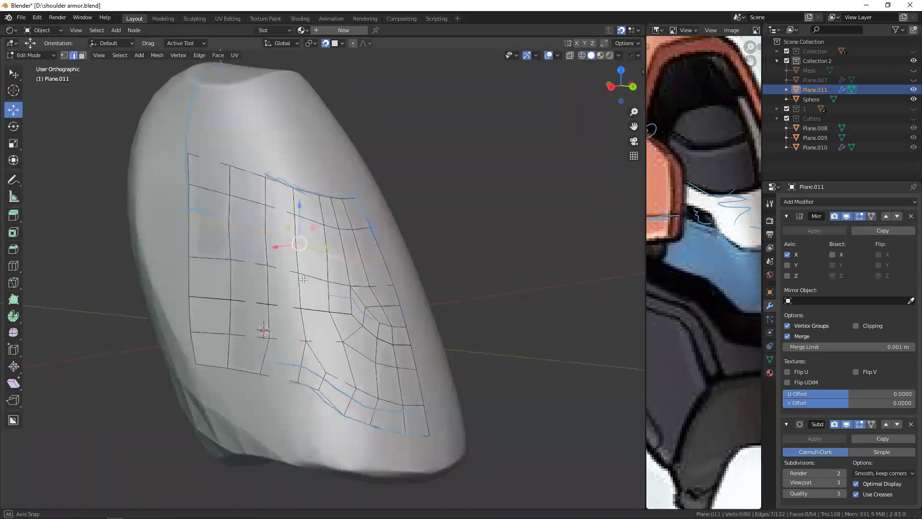
scroll(565, 252, up, 2)
mouse_move(565, 251)
alt+middle_down()
mouse_move(237, 267)
mouse_move(277, 243)
alt+middle_up()
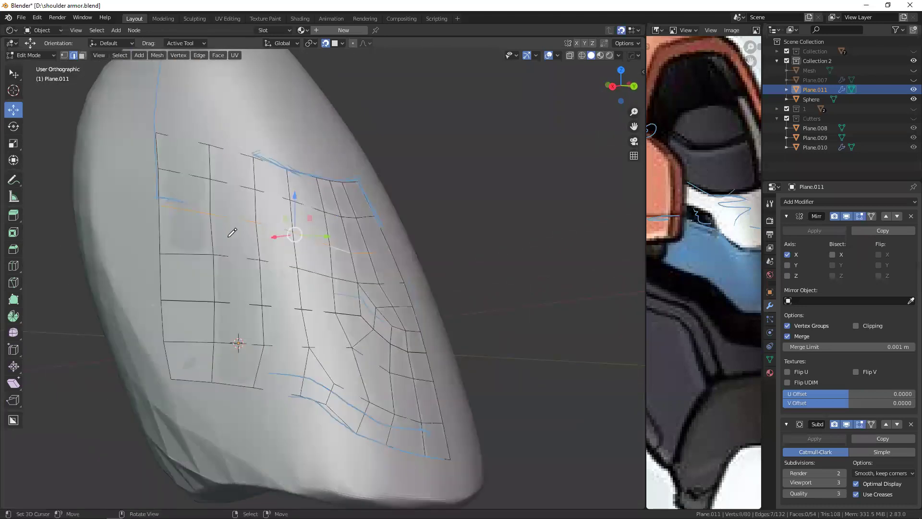
middle_drag(330, 266, 307, 302)
mouse_move(253, 265)
middle_down()
mouse_move(307, 276)
mouse_move(349, 311)
middle_up()
- Select the whole plate mesh and merge its vertices By Distance
key(alt+a)
key(a)
key(m)
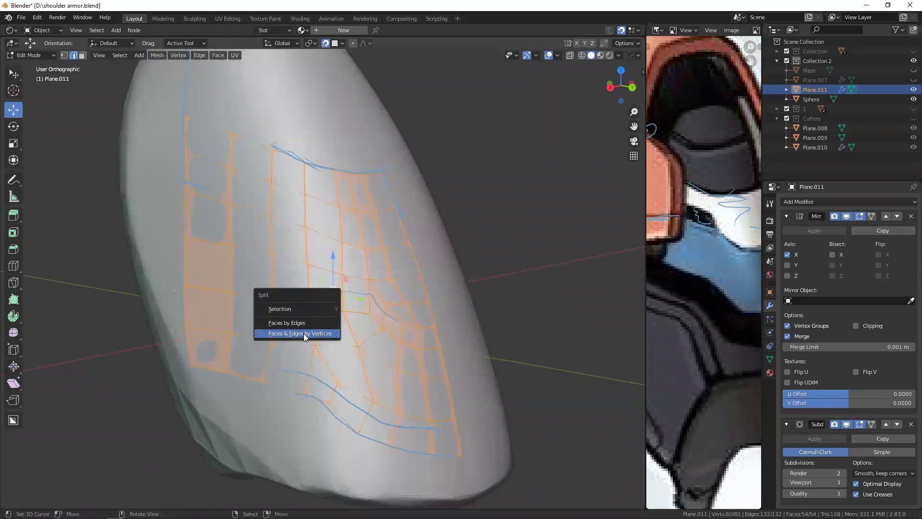
key(m)
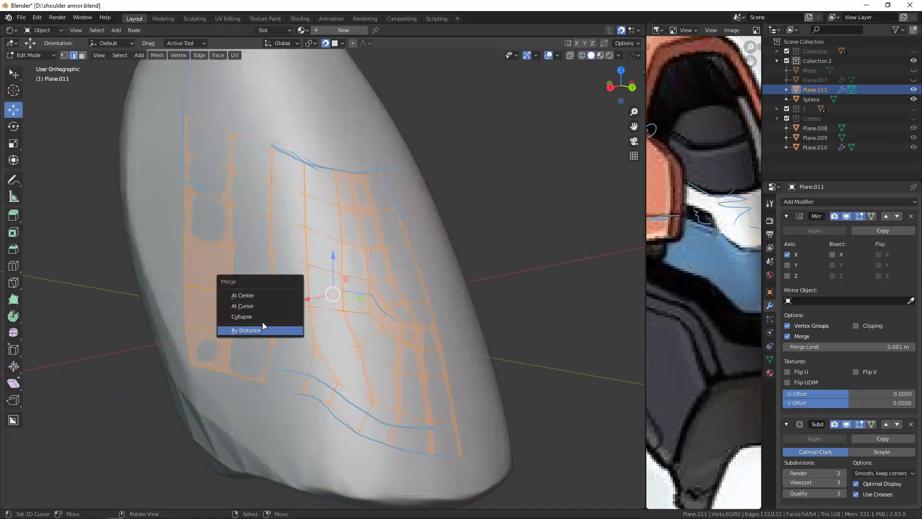
click(261, 330)
middle_drag(282, 324, 253, 329)
- In Right view, move several plate vertices up onto the drawn guide
key(alt+a)
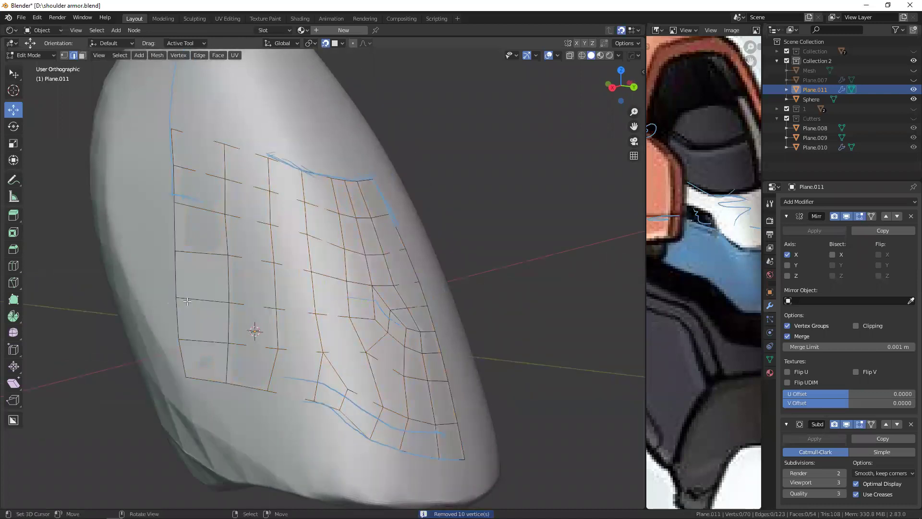
click(176, 297)
key(KP_3)
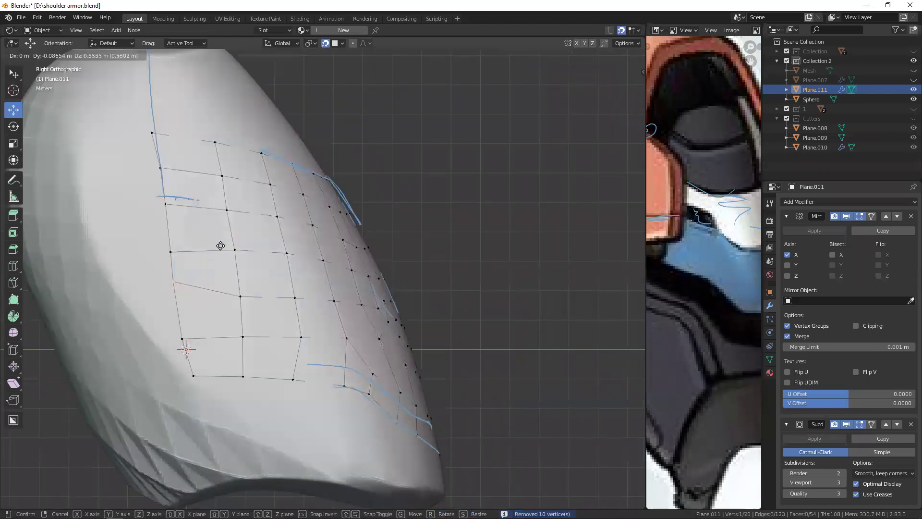
drag(246, 294, 244, 282)
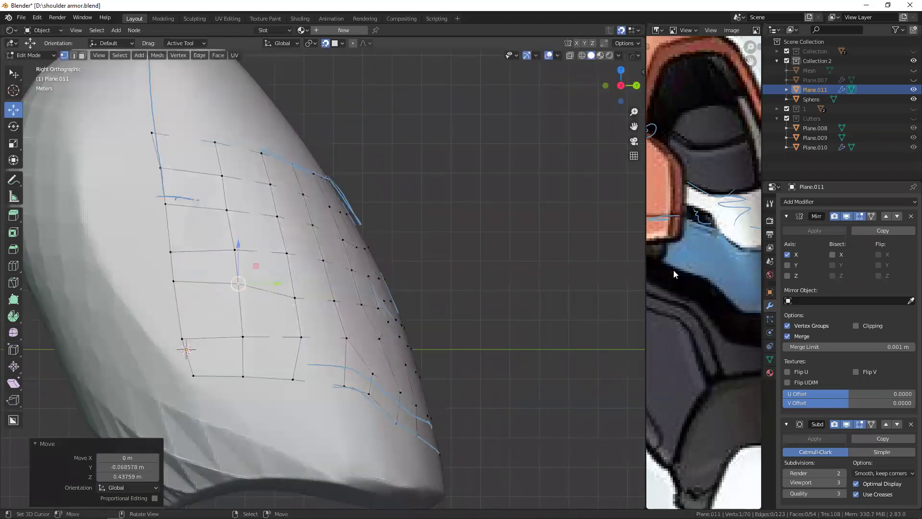
click(295, 298)
mouse_move(295, 297)
mouse_down()
mouse_move(294, 288)
mouse_move(334, 293)
mouse_up()
click(335, 301)
drag(183, 250, 144, 220)
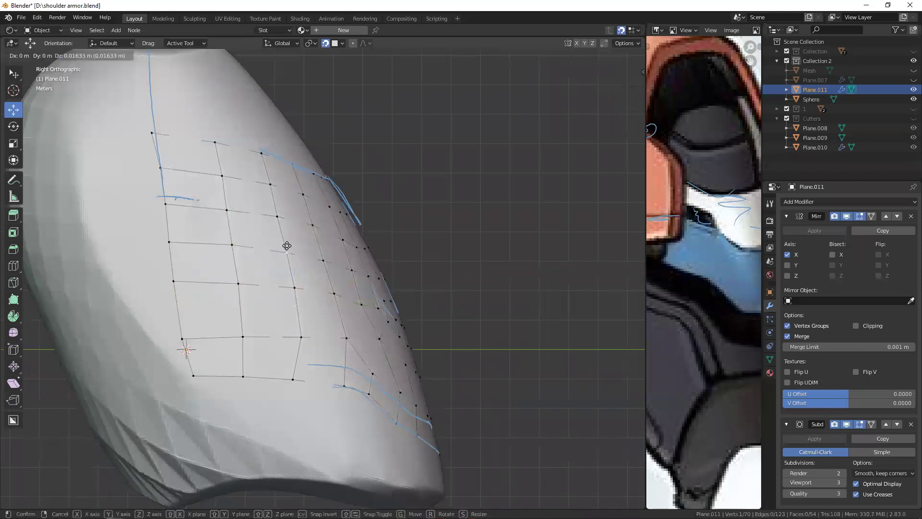
drag(307, 252, 306, 227)
middle_drag(307, 227, 310, 262)
- Extrude the plate's border edge loop into a new row of faces
click(316, 288)
click(348, 303)
key(2)
middle_drag(348, 303, 309, 293)
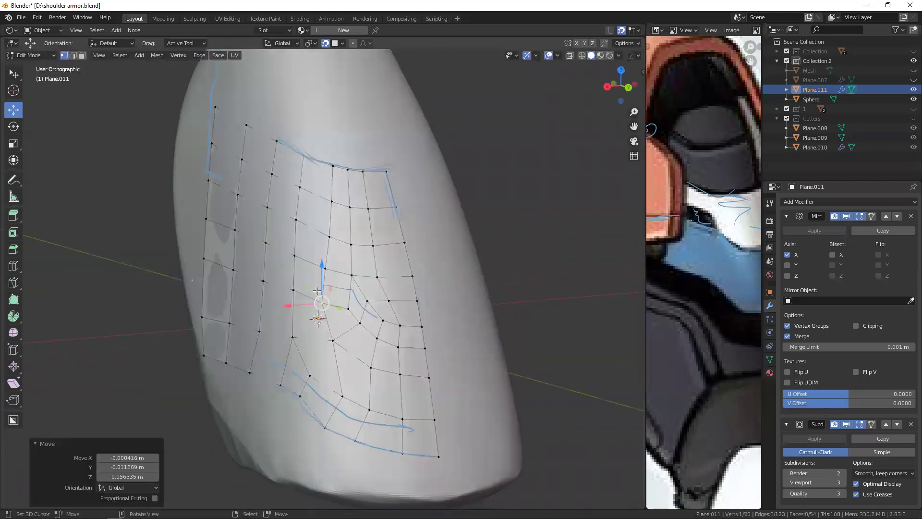
key(alt+a)
drag(328, 302, 331, 299)
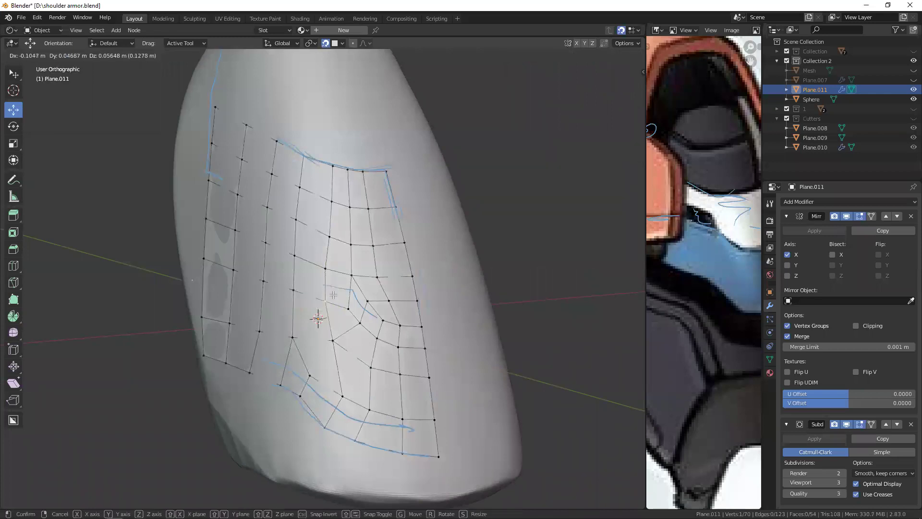
alt+click(324, 299)
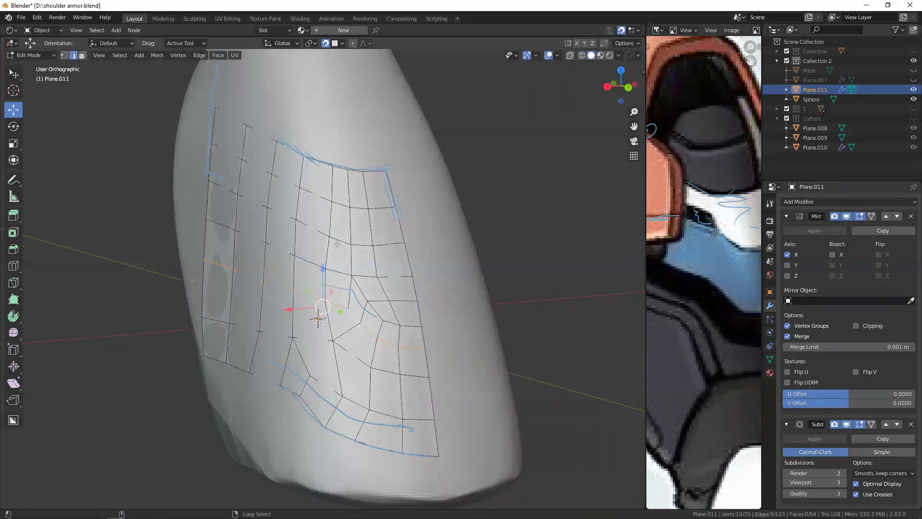
key(e)
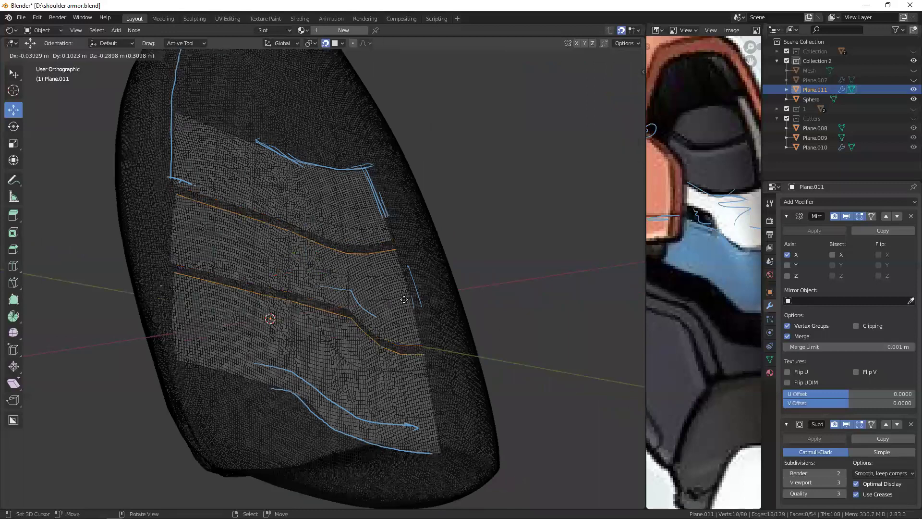
click(401, 305)
key(shift+z)
key(alt+a)
shift+middle_drag(340, 271, 339, 292)
- In Back view, extrude the top centre vertex twice straight up along Z
key(ctrl+KP_1)
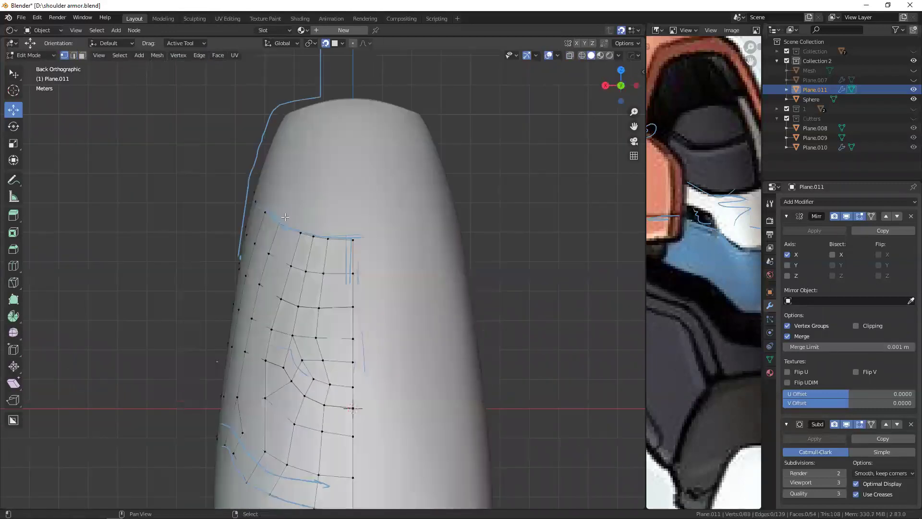
middle_drag(291, 193, 336, 249)
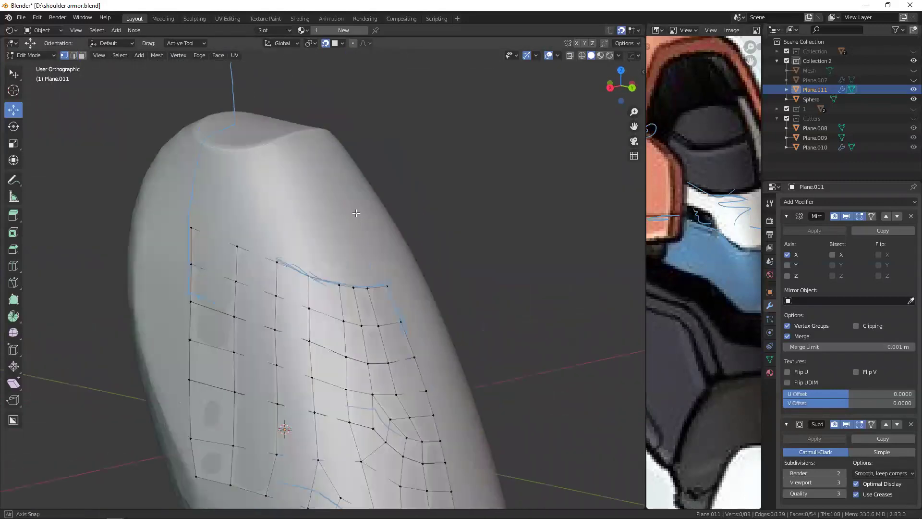
key(ctrl+KP_1)
scroll(353, 284, up, 2)
click(345, 283)
key(e)
key(z)
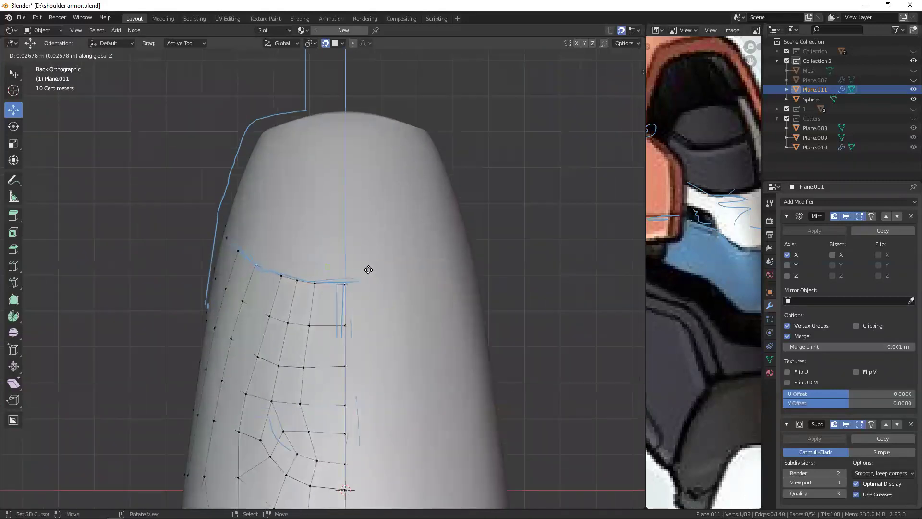
click(370, 245)
key(e)
key(z)
click(371, 194)
- Extrude one more vertex straight up along Z to the shoulder top
key(e)
key(z)
click(371, 156)
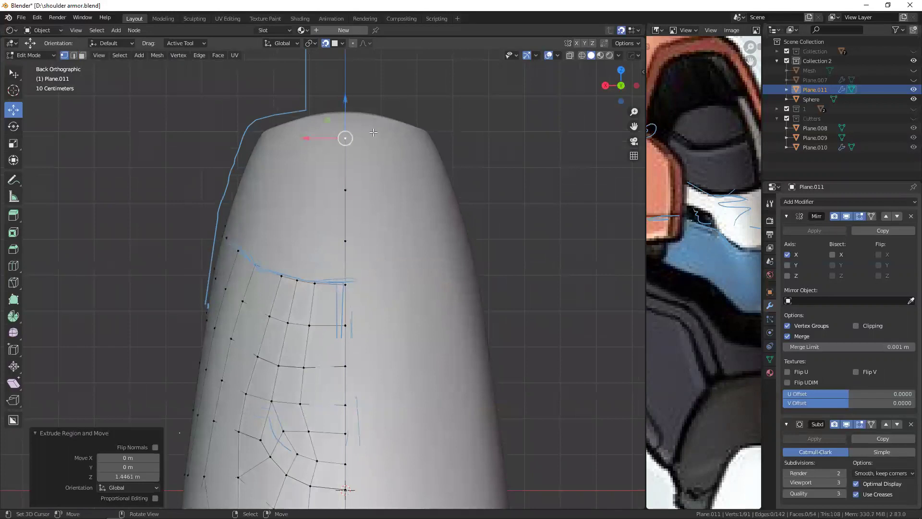
middle_drag(371, 156, 388, 212)
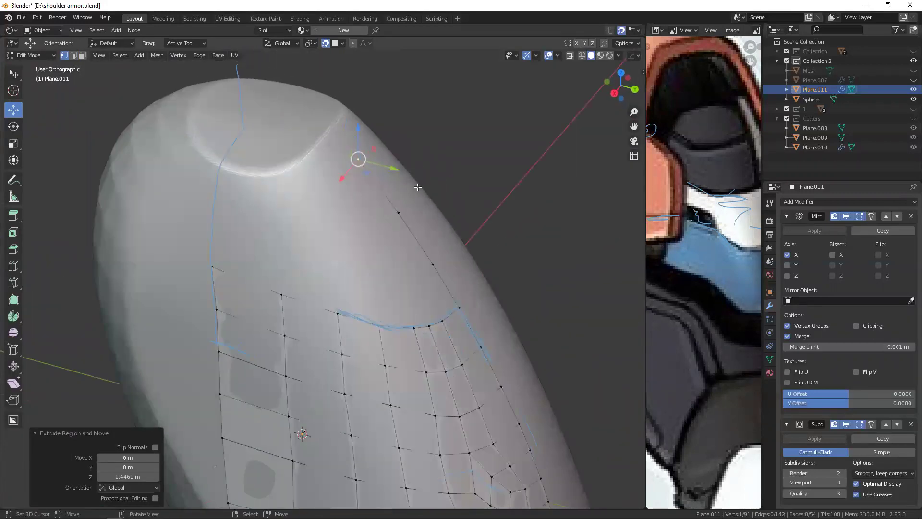
- Extrude an upper-edge plate vertex along Z and nudge it onto the guide line
click(246, 252)
middle_drag(379, 169, 383, 245)
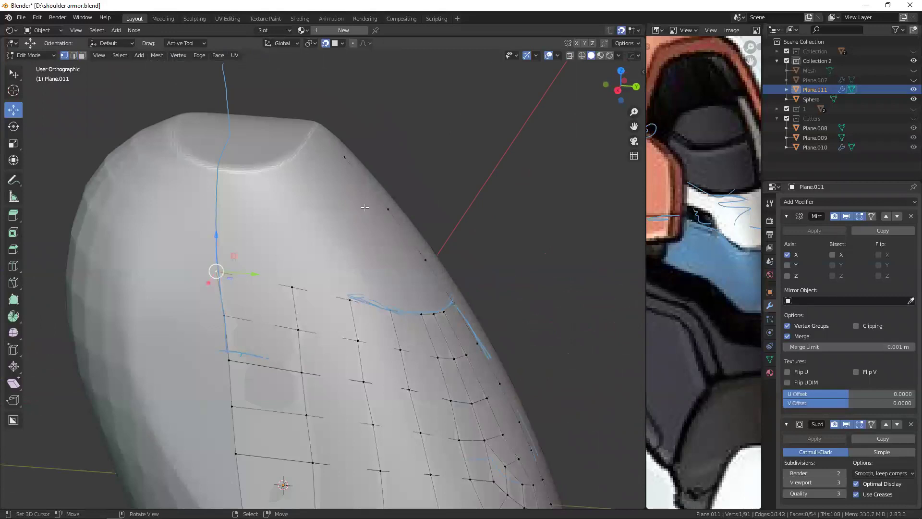
alt+middle_drag(326, 217, 302, 269)
key(e)
key(z)
click(234, 311)
drag(234, 312, 259, 325)
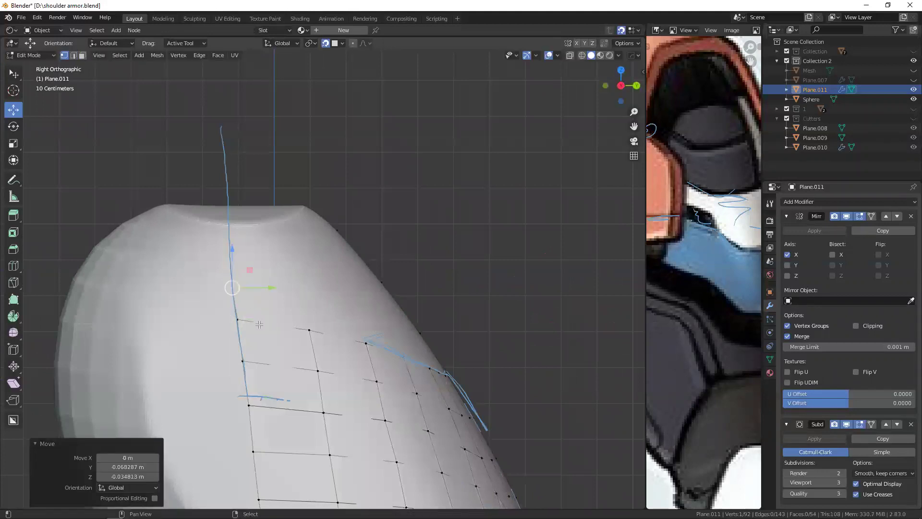
- Extrude two more vertices along the guide toward the shoulder top
key(e)
click(295, 269)
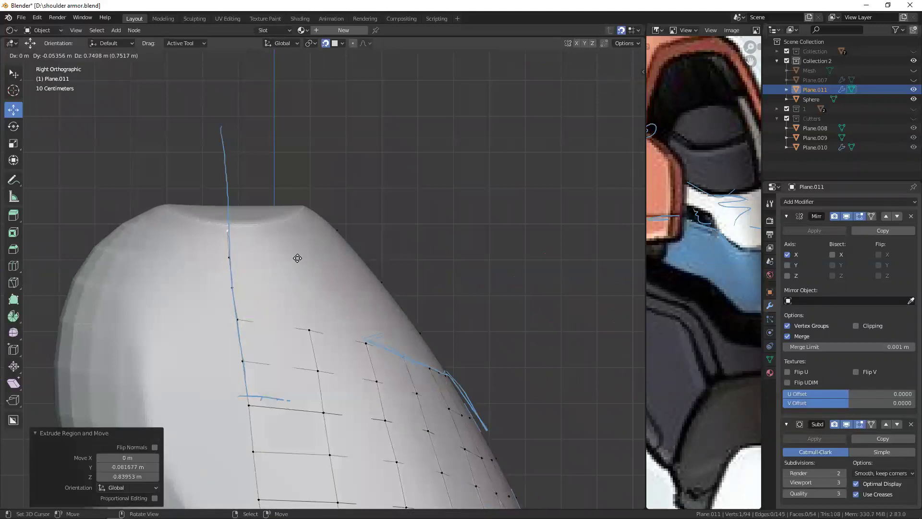
mouse_move(288, 265)
middle_down()
mouse_move(295, 240)
mouse_move(302, 245)
middle_up()
key(e)
click(318, 238)
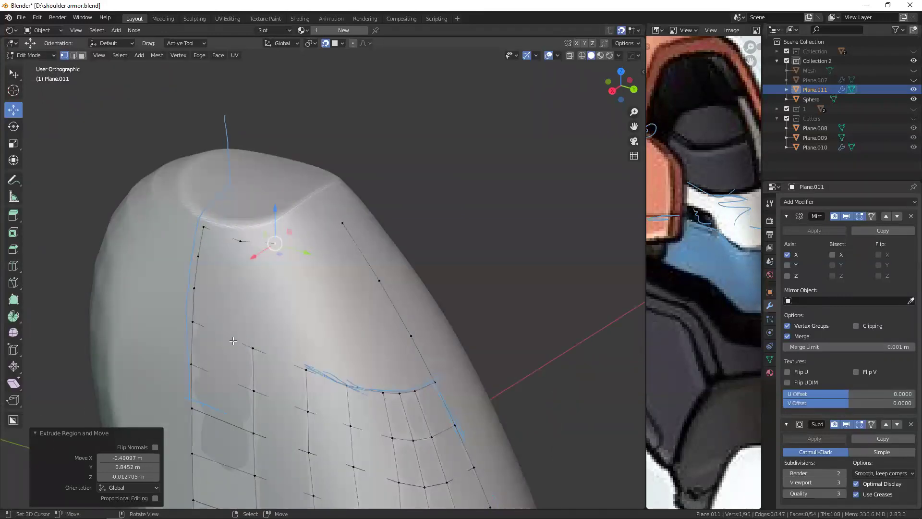
middle_drag(301, 359, 269, 206)
- Extrude further vertices across the top and outward along the guide
key(e)
click(270, 206)
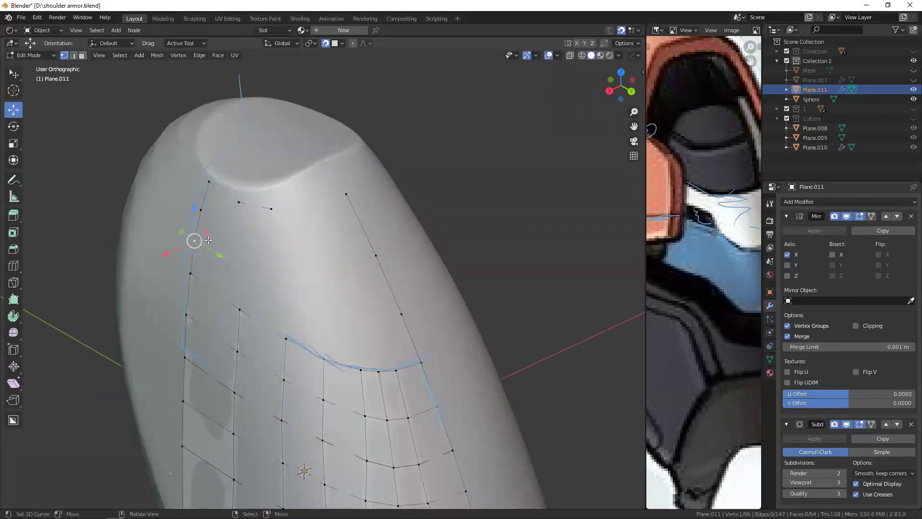
key(e)
click(299, 294)
key(e)
click(334, 305)
key(2)
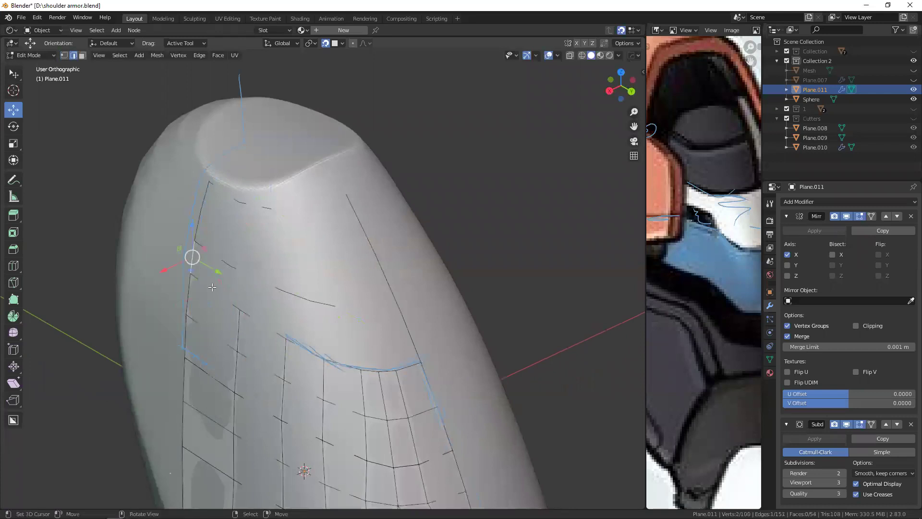
- Reposition a vertex with G so it follows the guide
middle_drag(262, 290, 225, 266)
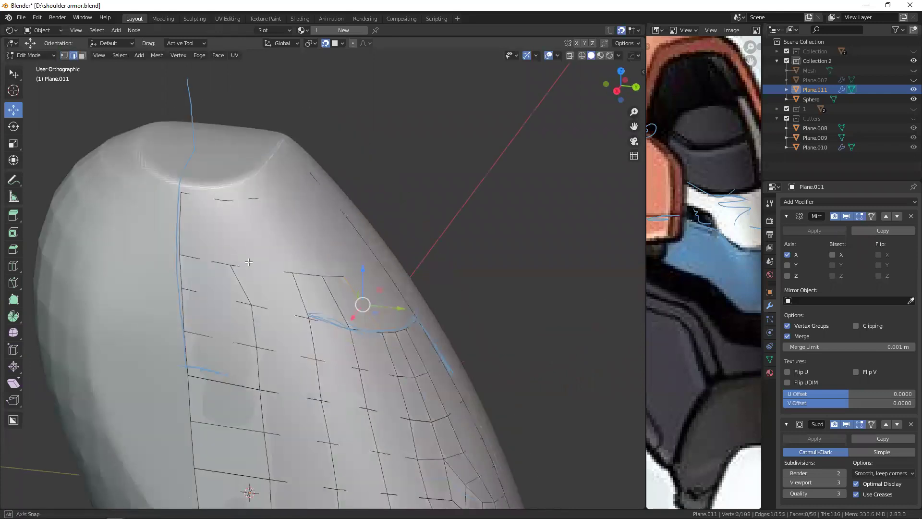
key(1)
click(232, 265)
key(g)
click(303, 269)
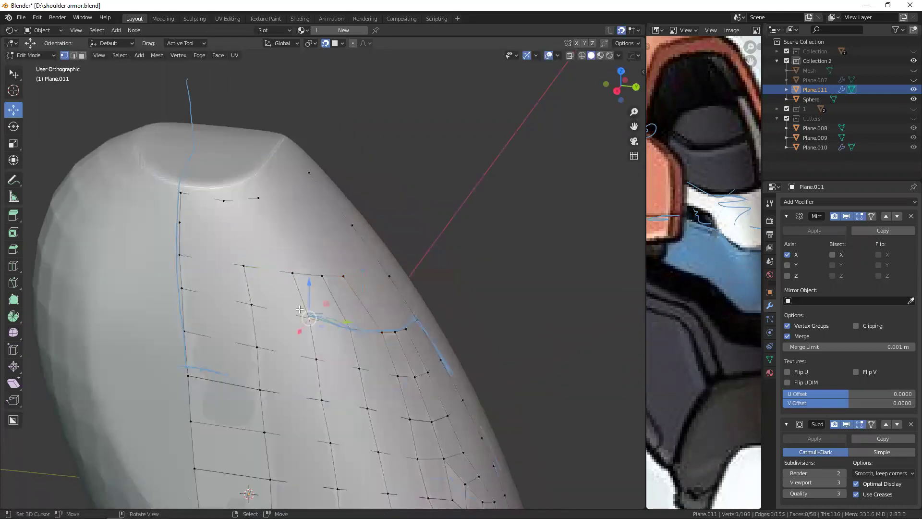
middle_drag(261, 264, 294, 305)
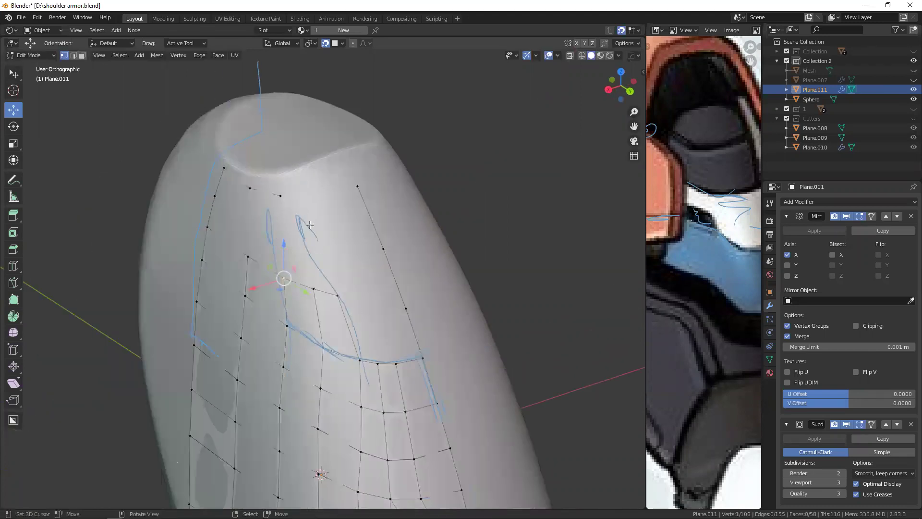
middle_drag(278, 246, 336, 289)
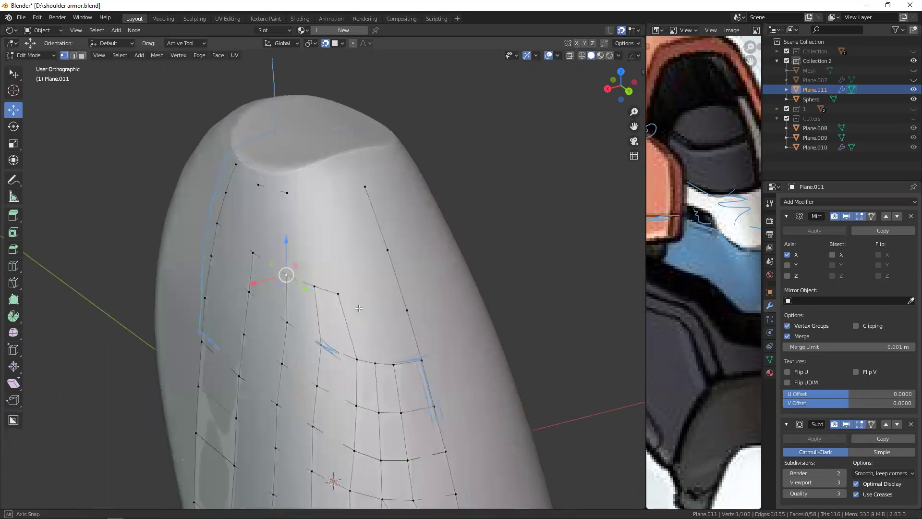
- Select a plate edge and move it into shape from the back view
key(g)
click(382, 315)
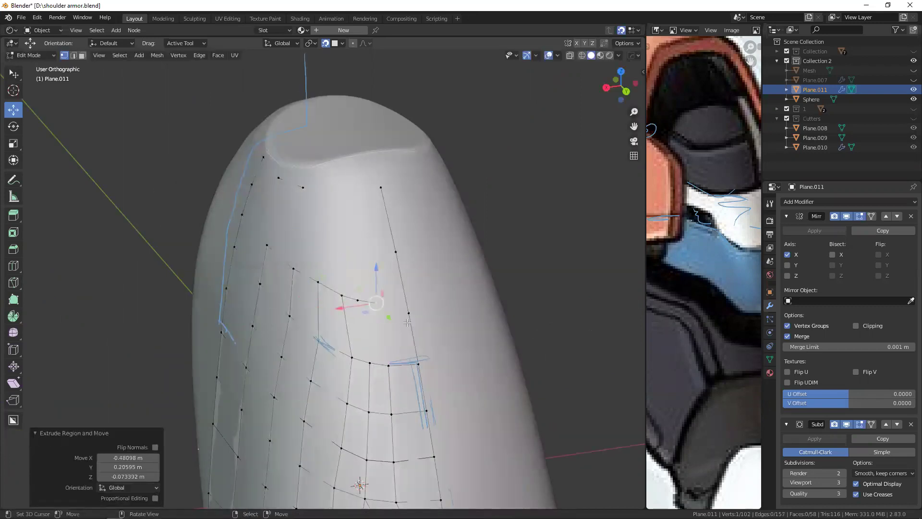
click(349, 325)
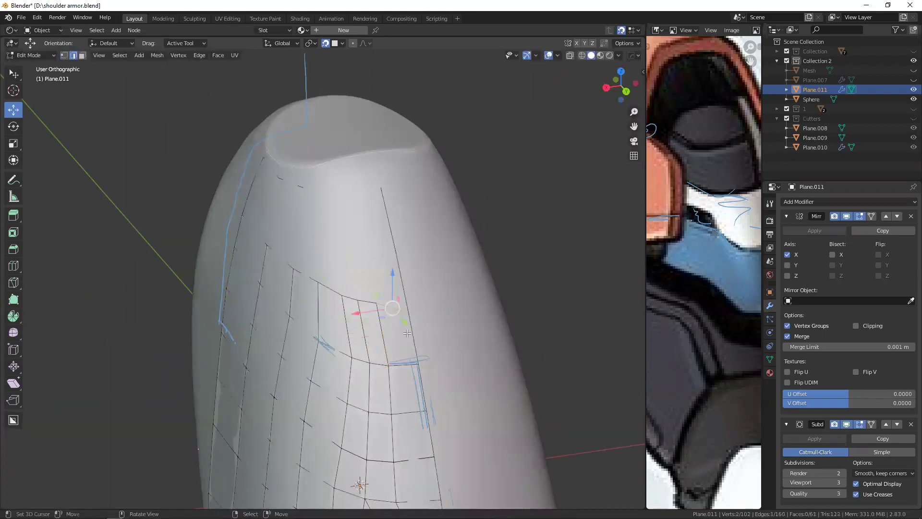
key(ctrl+KP_1)
key(g)
click(406, 274)
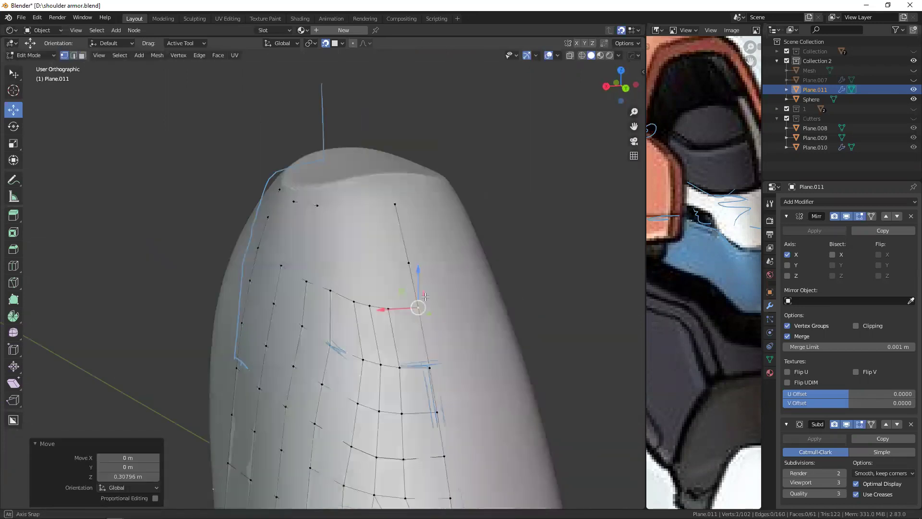
middle_drag(406, 274, 402, 283)
- Move the top edge's vertices into better positions with G
key(g)
click(380, 298)
key(g)
key(g)
click(387, 304)
- Select vertices lower on the plate and reposition them
key(g)
mouse_move(396, 339)
middle_down()
mouse_move(337, 313)
mouse_move(355, 292)
mouse_move(348, 290)
middle_up()
scroll(332, 298, up, 3)
key(g)
click(327, 290)
key(g)
click(308, 339)
click(347, 345)
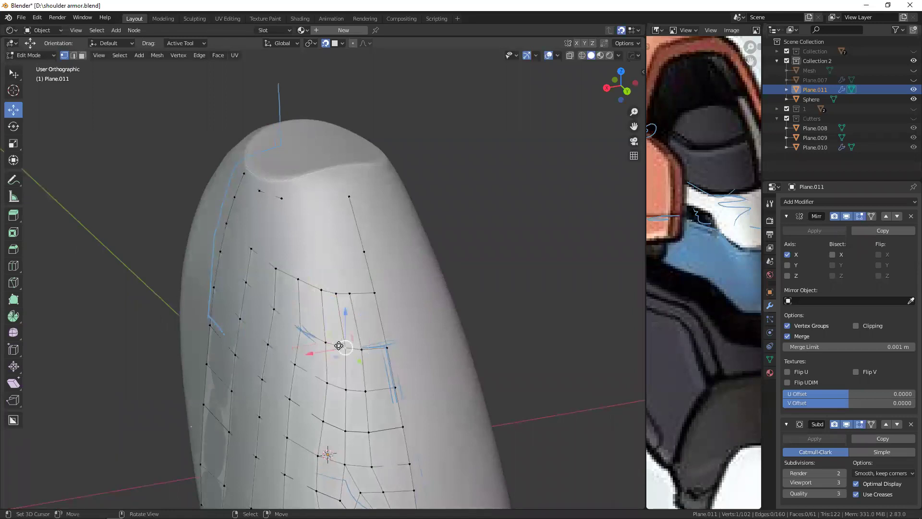
key(g)
click(342, 337)
middle_drag(342, 337, 355, 339)
- Move a vertex near the top edge, then dissolve a stray vertex
key(alt+a)
mouse_move(350, 273)
middle_down()
mouse_move(333, 277)
mouse_move(321, 196)
mouse_move(336, 279)
mouse_move(354, 289)
mouse_move(319, 278)
mouse_move(344, 287)
mouse_move(348, 317)
mouse_move(213, 222)
middle_up()
click(339, 281)
key(g)
click(358, 271)
key(alt+a)
key(ctrl+x)
- Select an edge near the top in see-through mode and extrude it
key(2)
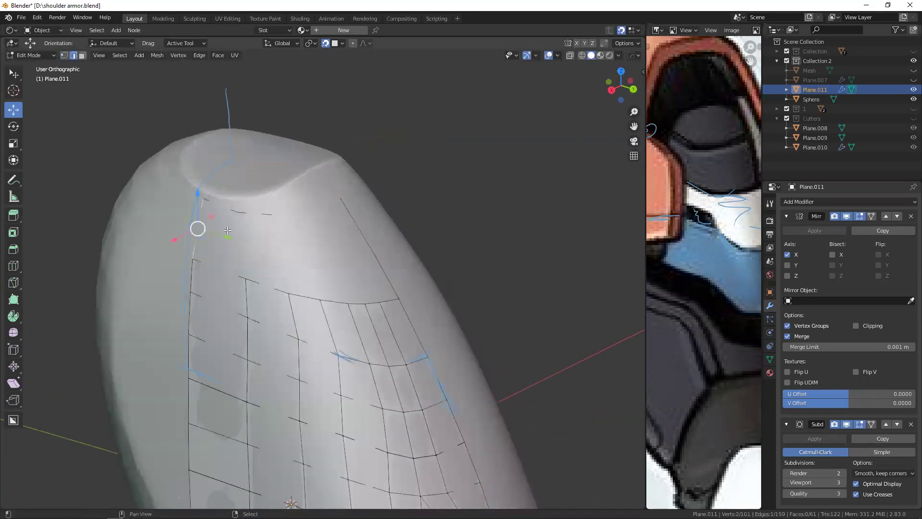
key(shift+z)
click(281, 231)
middle_drag(268, 221, 298, 211)
key(shift+z)
key(e)
click(322, 225)
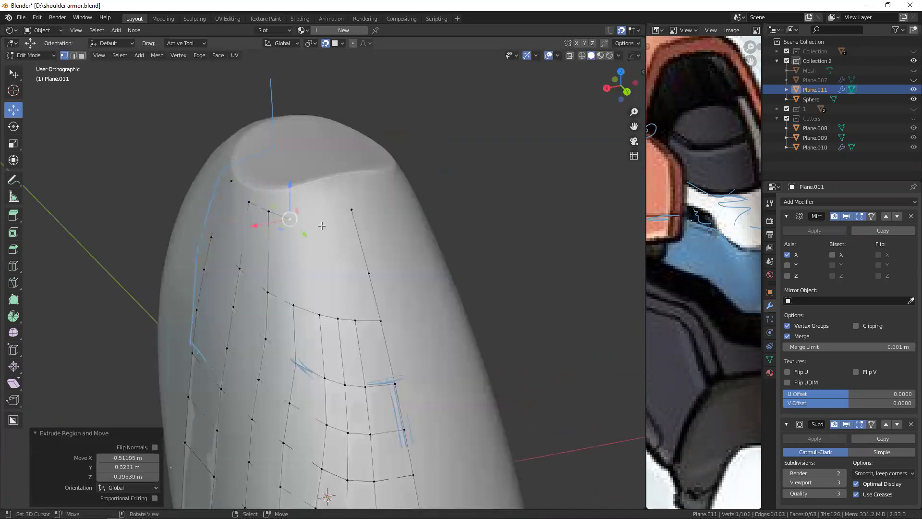
- Merge a stray vertex onto its neighbour and place a duplicated vertex
key(2)
click(281, 245)
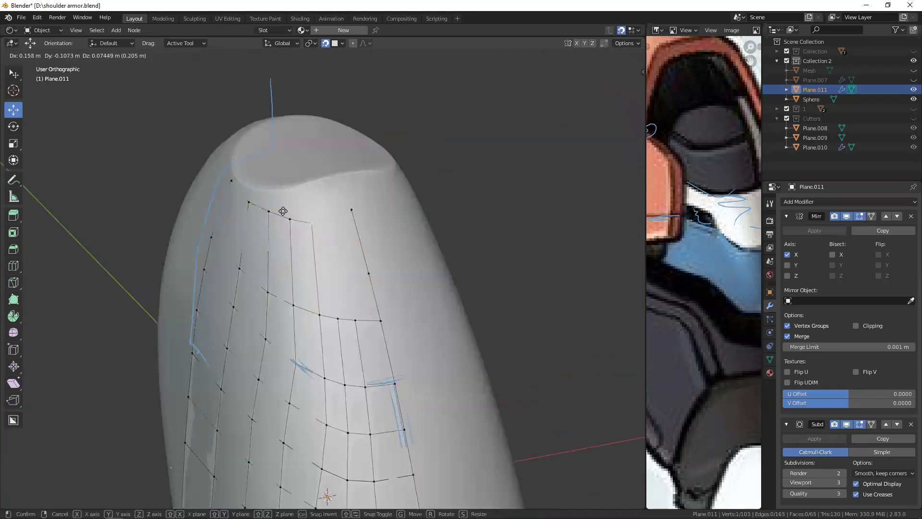
click(368, 273)
drag(369, 274, 320, 229)
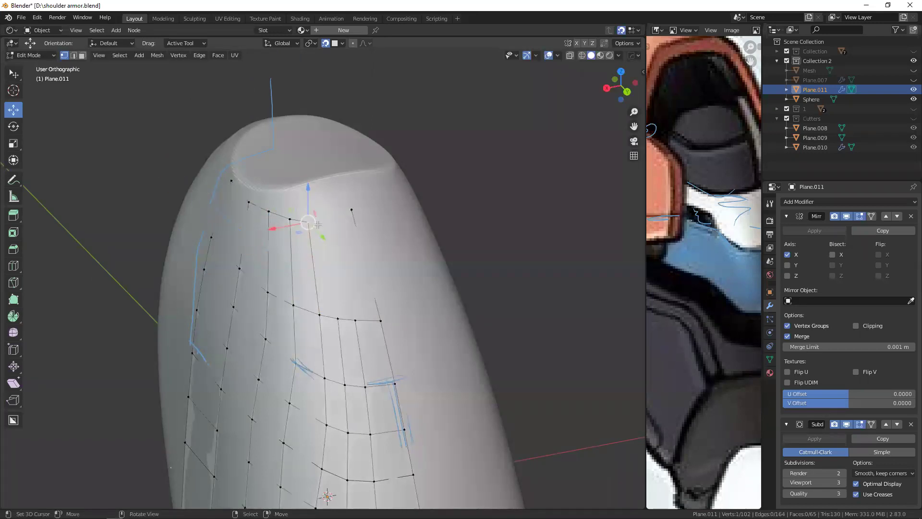
middle_drag(318, 224, 337, 226)
key(shift+d)
click(373, 200)
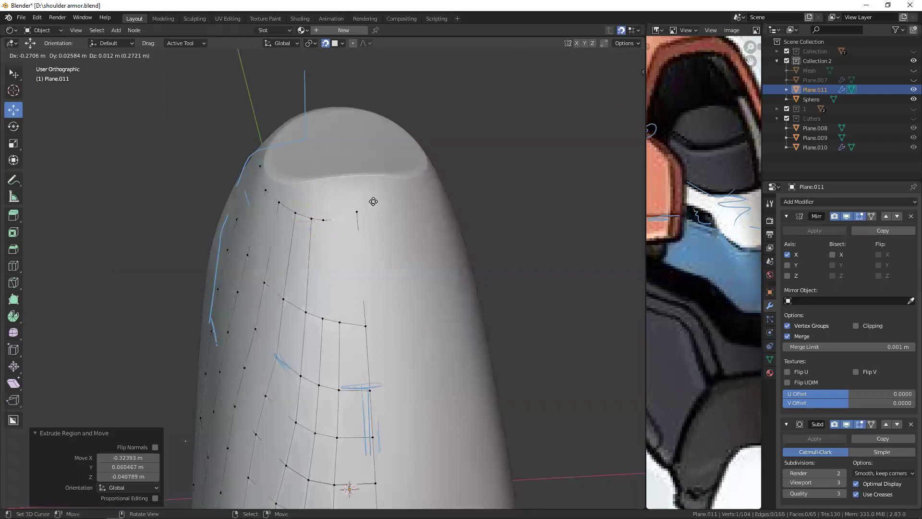
- Add a centred edge loop near the top of the plate from the back view
key(2)
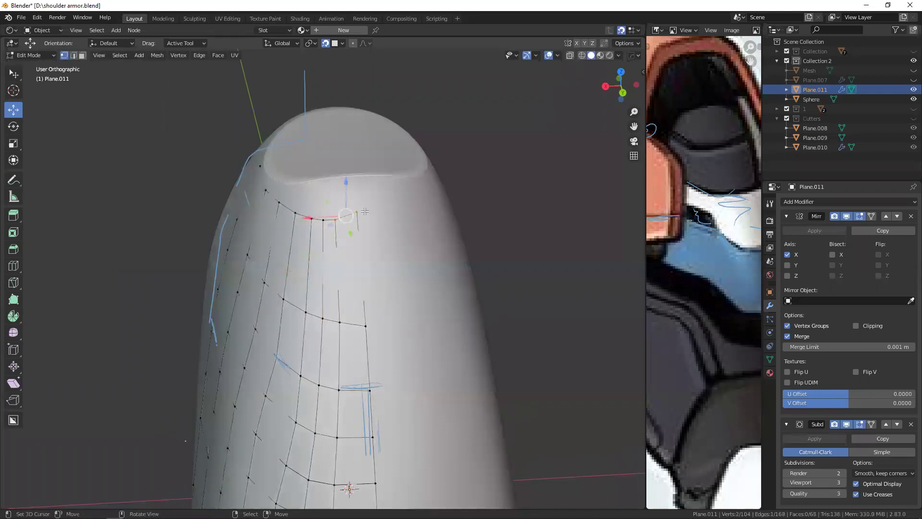
key(ctrl+KP_1)
key(ctrl+r)
click(302, 238)
right_click(302, 238)
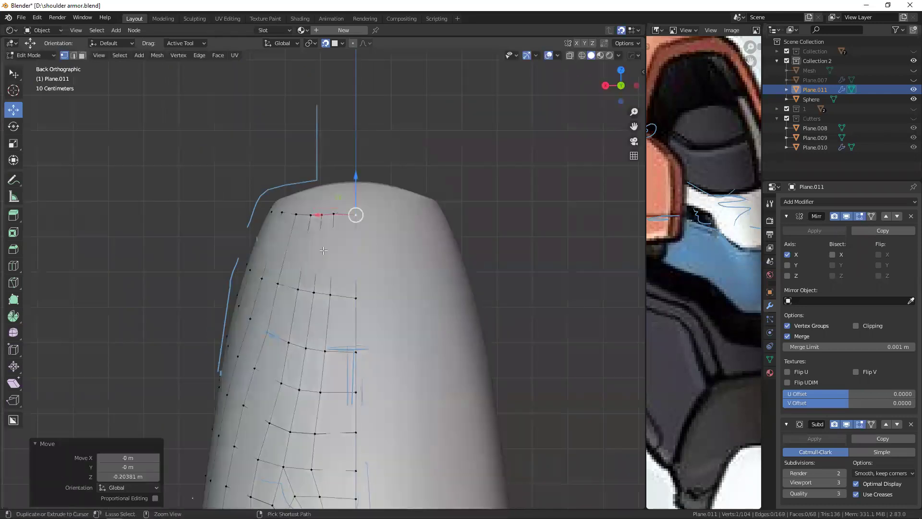
- Select the new loop's vertices and narrow the selection to three from the right view
key(alt+z)
alt+click(295, 264)
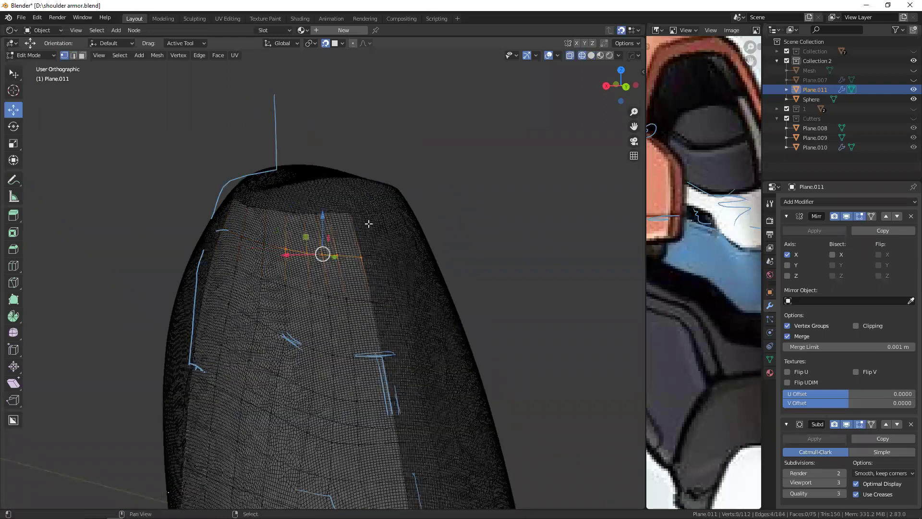
key(alt+z)
click(318, 212)
key(KP_3)
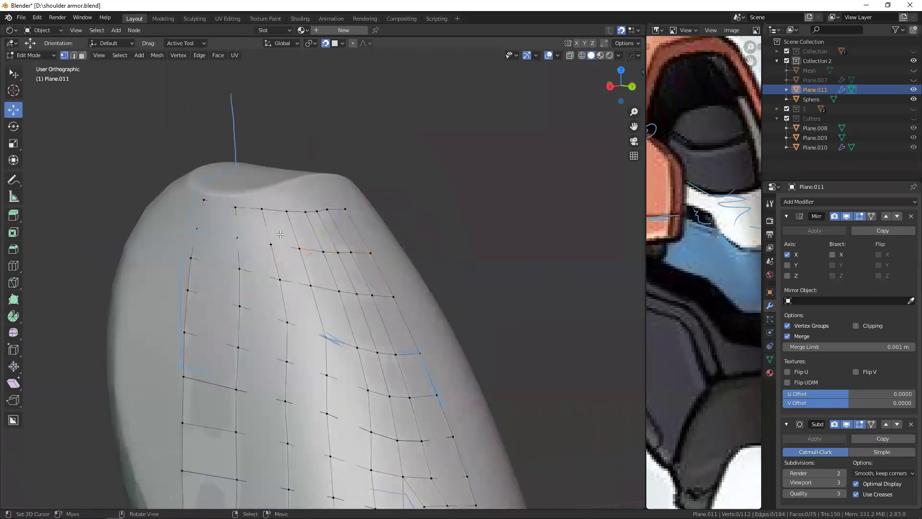
alt+click(211, 236)
click(233, 199)
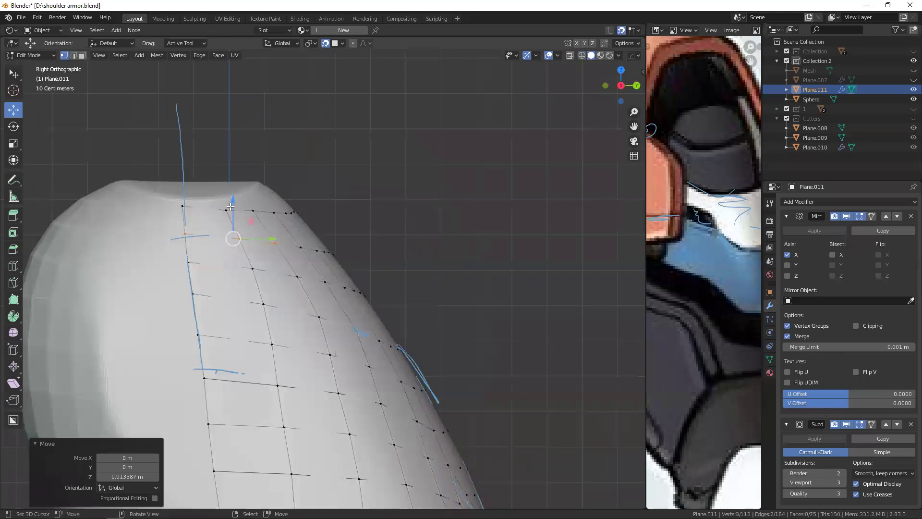
scroll(230, 216, down, 2)
- Unhide all objects, hide the Sphere, and isolate Plane.011 in local view
key(Tab)
mouse_move(231, 216)
middle_down()
mouse_move(319, 259)
mouse_move(308, 265)
middle_up()
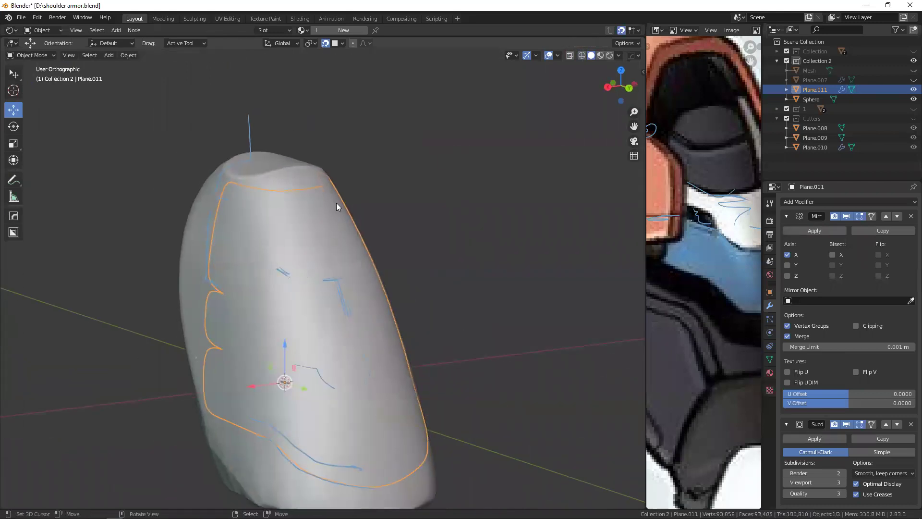
key(alt+h)
click(329, 385)
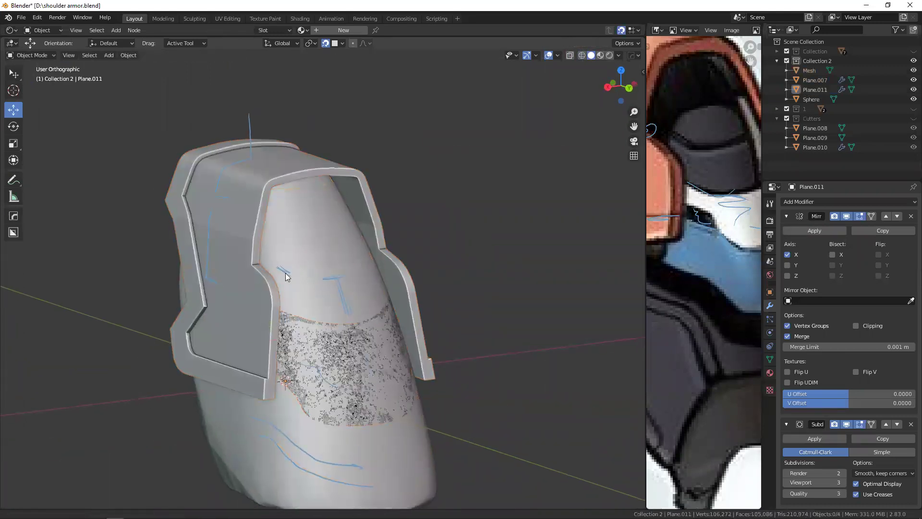
shift+scroll(286, 273, down, 4)
mouse_move(284, 259)
middle_down()
mouse_move(280, 333)
mouse_move(315, 242)
mouse_move(371, 302)
mouse_move(374, 269)
mouse_move(397, 262)
mouse_move(362, 312)
middle_up()
key(h)
click(371, 302)
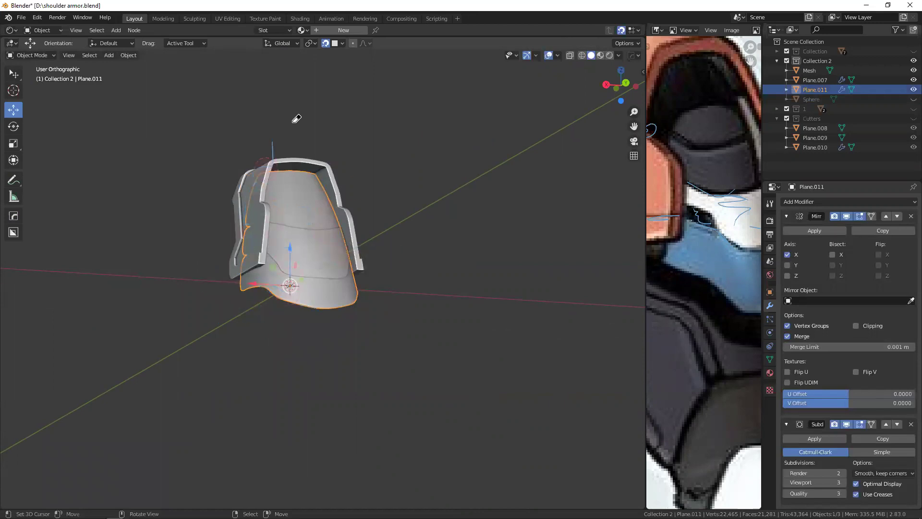
mouse_move(293, 317)
middle_down()
mouse_move(390, 187)
mouse_move(351, 316)
mouse_move(196, 322)
mouse_move(312, 255)
middle_up()
key(KP_Divide)
- Hide the plate's middle band and select the border loops of the upper and lower pieces
key(Tab)
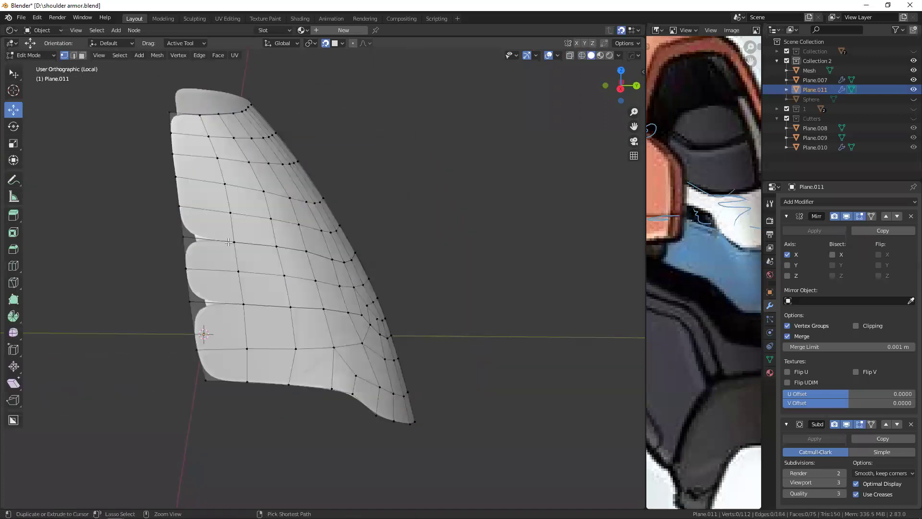
middle_drag(242, 241, 273, 285)
key(l)
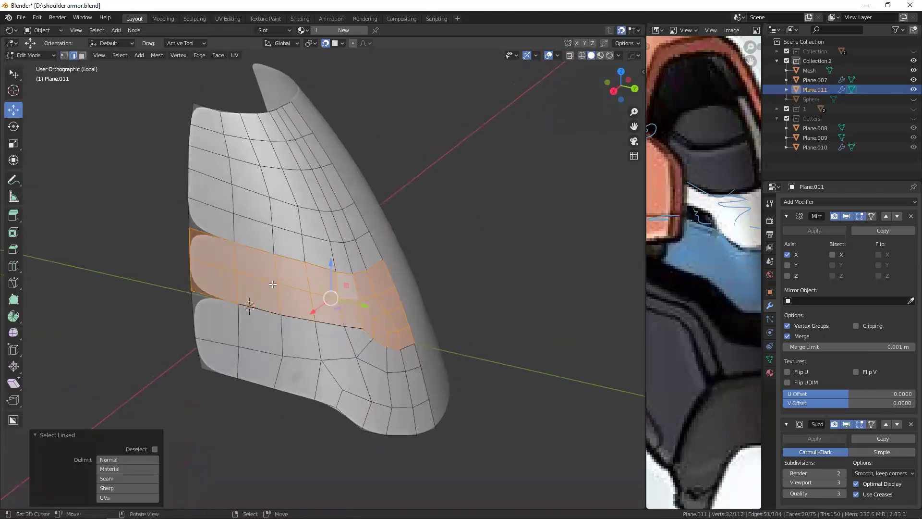
key(h)
alt+click(185, 206)
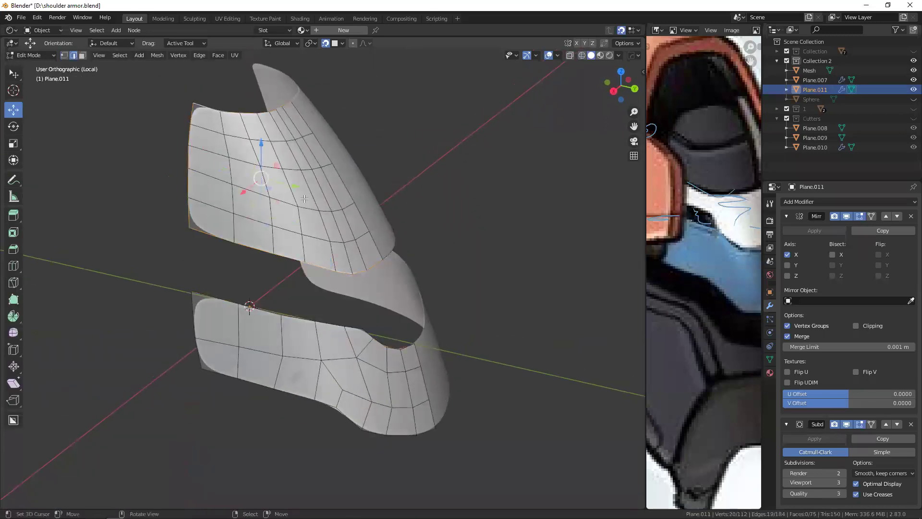
middle_drag(305, 198, 296, 310)
alt+shift+click(296, 310)
- Mark the selected borders as seams, then select an edge on the lower piece
click(234, 55)
click(250, 169)
key(alt+a)
shift+middle_drag(355, 371, 352, 324)
scroll(352, 323, up, 1)
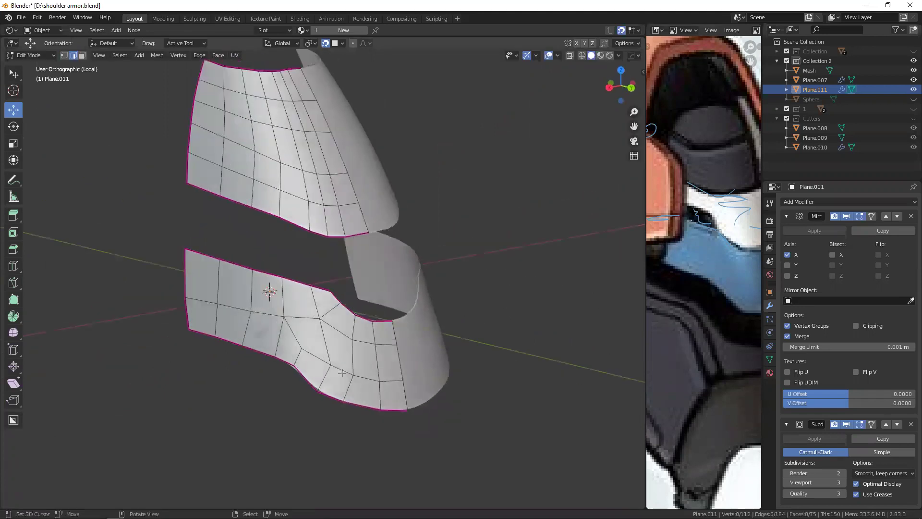
scroll(349, 341, up, 1)
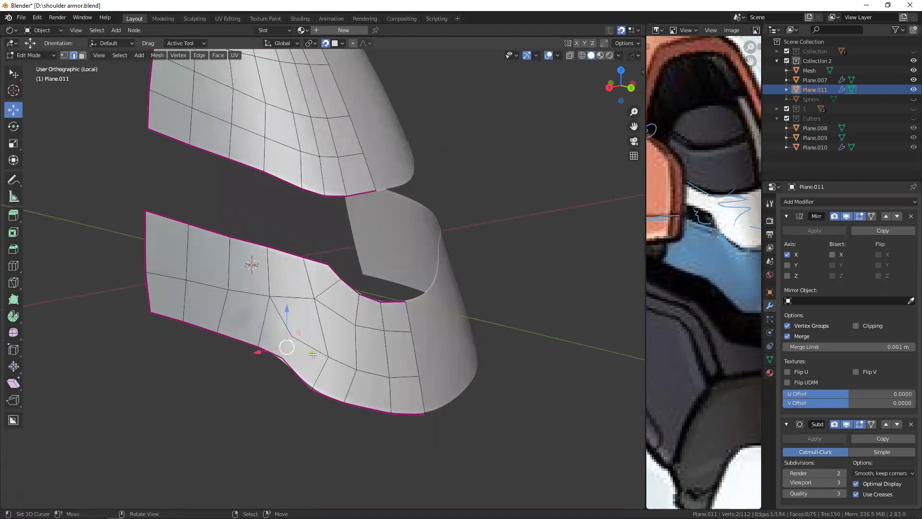
click(287, 347)
- Check the smoothed plate in Object Mode, then reveal and isolate the middle band
key(Tab)
mouse_move(340, 339)
ctrl+middle_down()
mouse_move(278, 369)
mouse_move(324, 311)
mouse_move(297, 332)
ctrl+middle_up()
mouse_move(306, 296)
ctrl+middle_down()
mouse_move(293, 351)
mouse_move(323, 316)
mouse_move(319, 271)
ctrl+middle_up()
key(Tab)
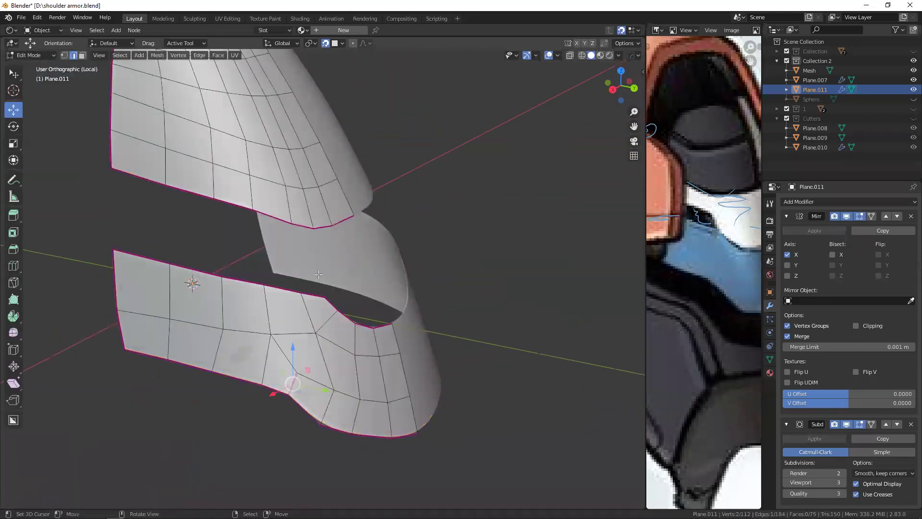
key(alt+h)
key(alt+a)
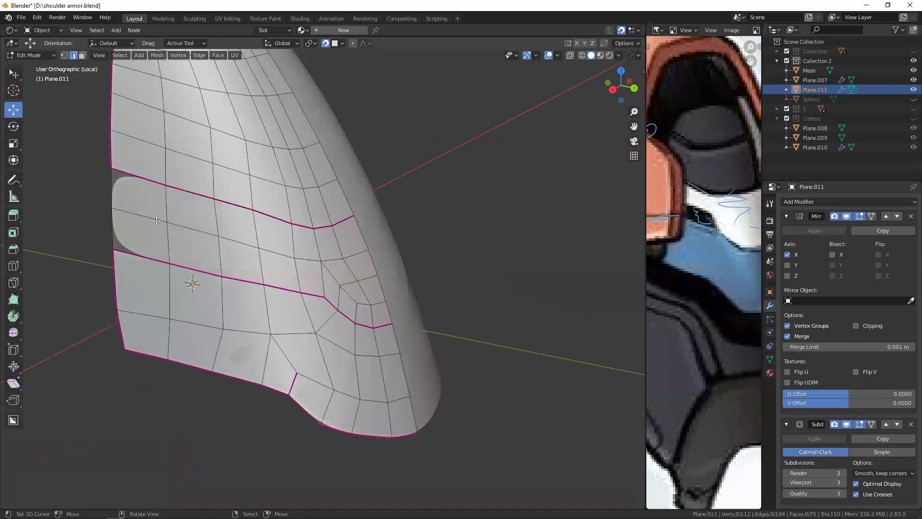
key(l)
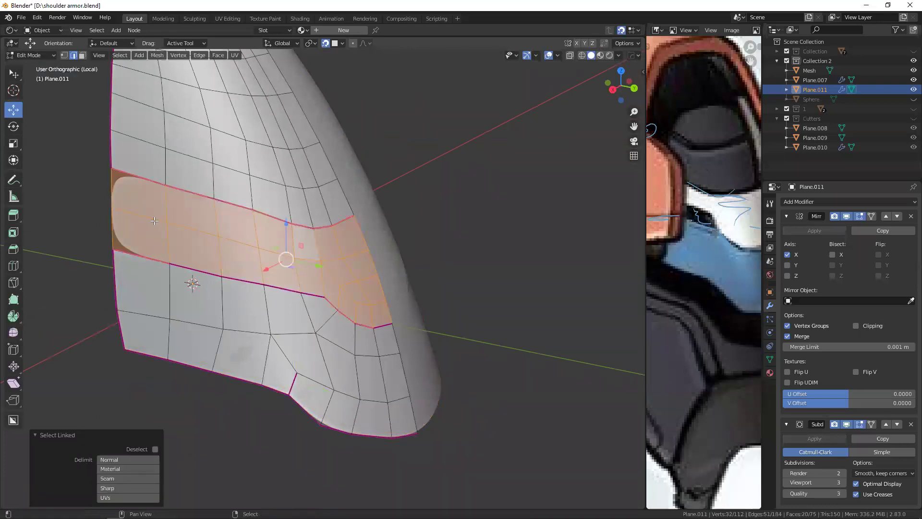
key(shift+h)
- Give the band's border loop a full 1.0 crease
alt+click(114, 191)
key(shift+e)
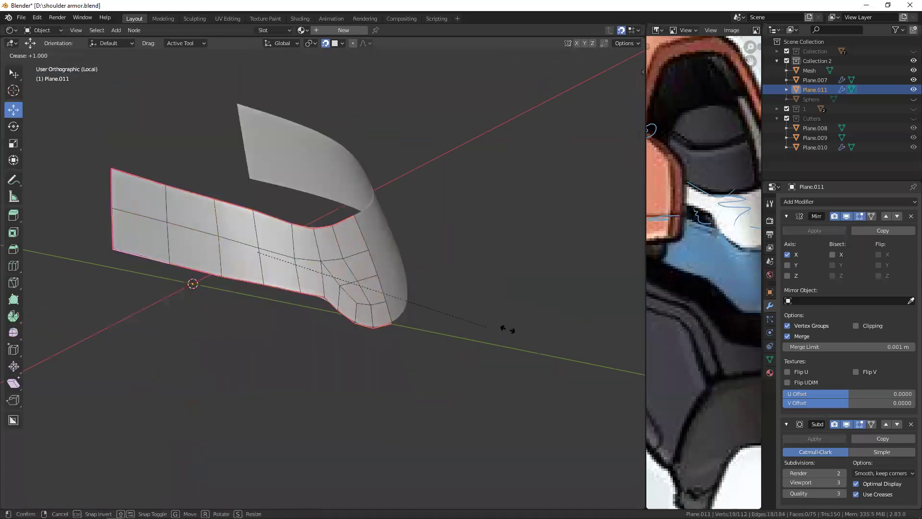
click(505, 327)
middle_drag(504, 327, 361, 280)
- Add a Solidify modifier above Subdivision and set the plate thickness to 0.09 m
key(Tab)
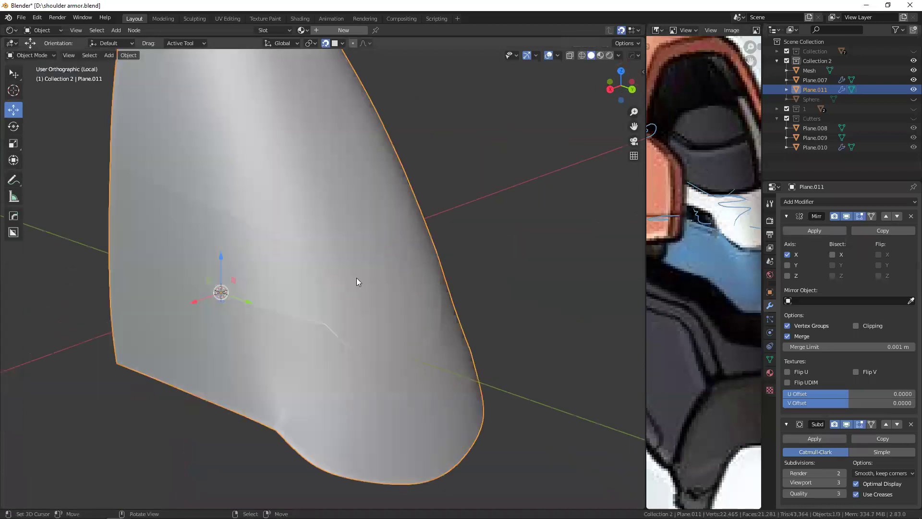
mouse_move(353, 318)
middle_down()
mouse_move(361, 314)
mouse_move(294, 323)
middle_up()
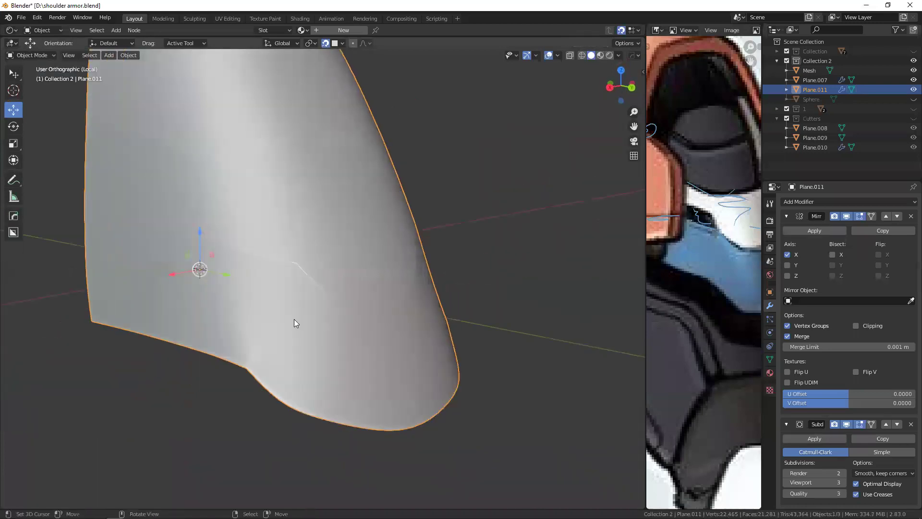
middle_drag(270, 291, 448, 306)
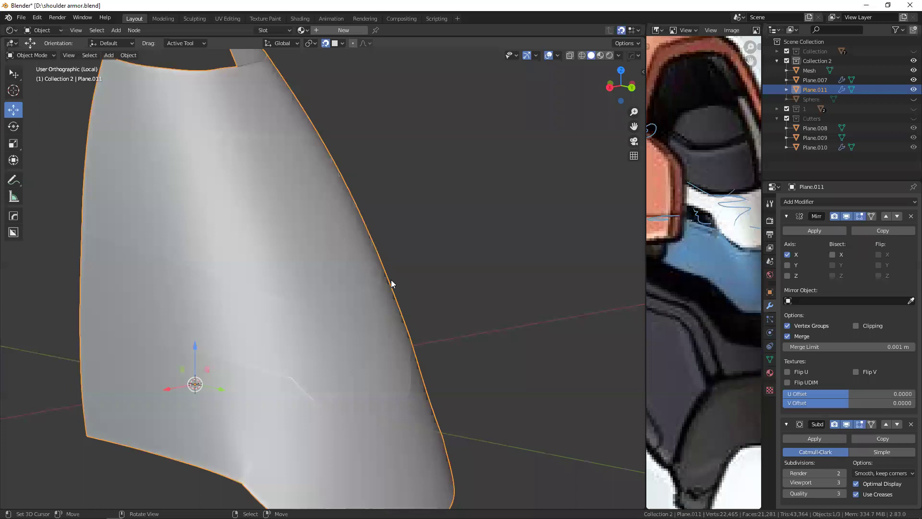
scroll(252, 237, down, 3)
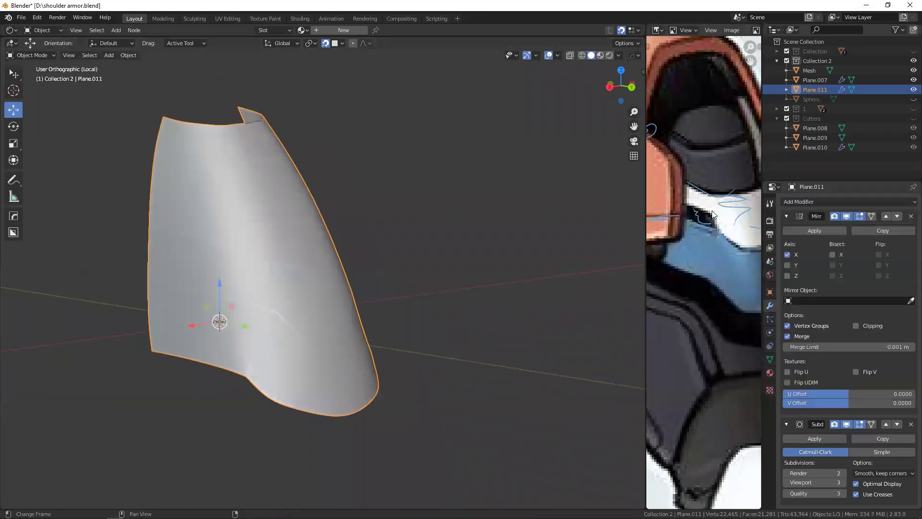
click(787, 217)
click(801, 201)
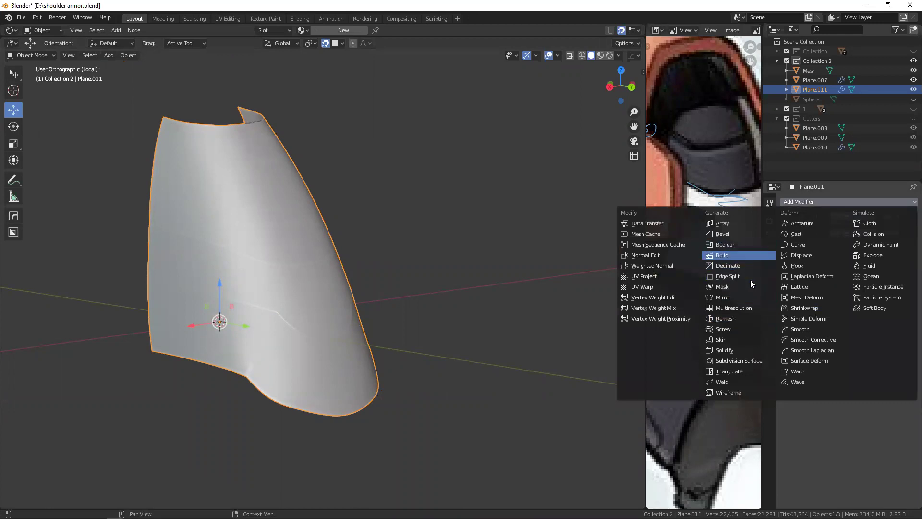
click(725, 350)
click(887, 250)
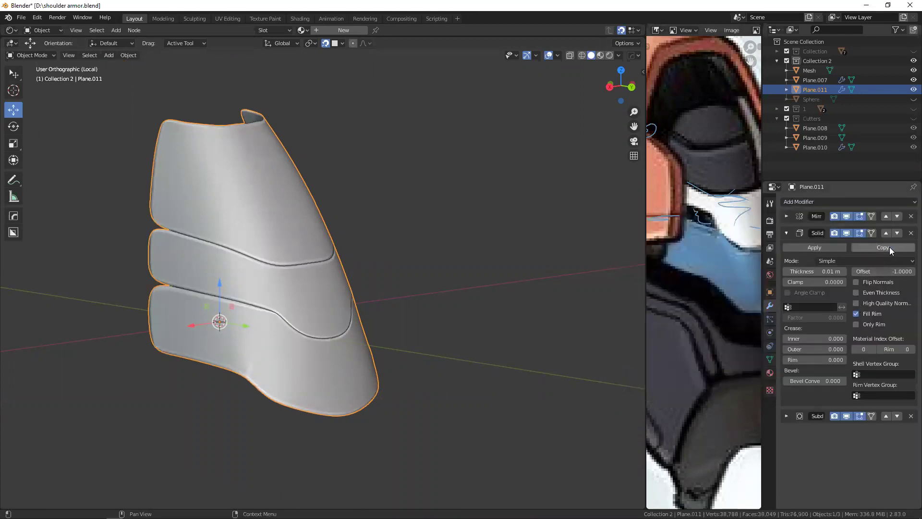
middle_drag(429, 301, 354, 261)
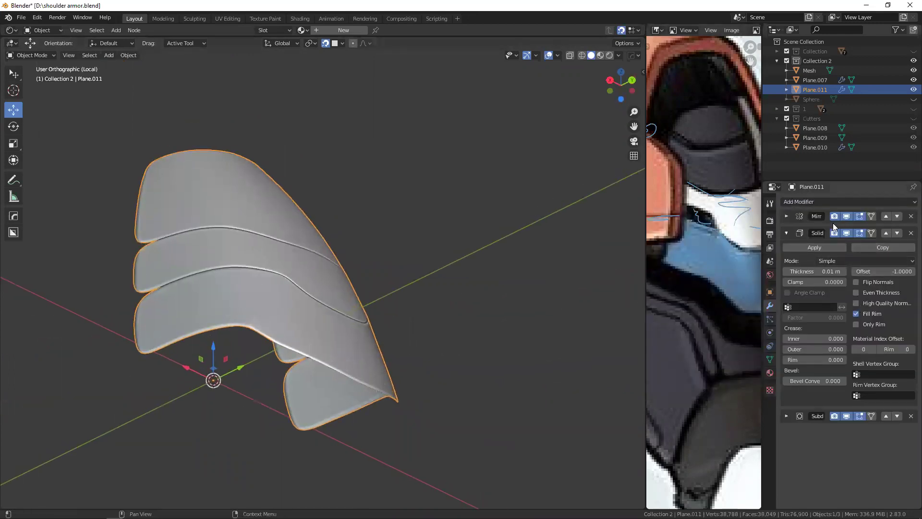
click(786, 416)
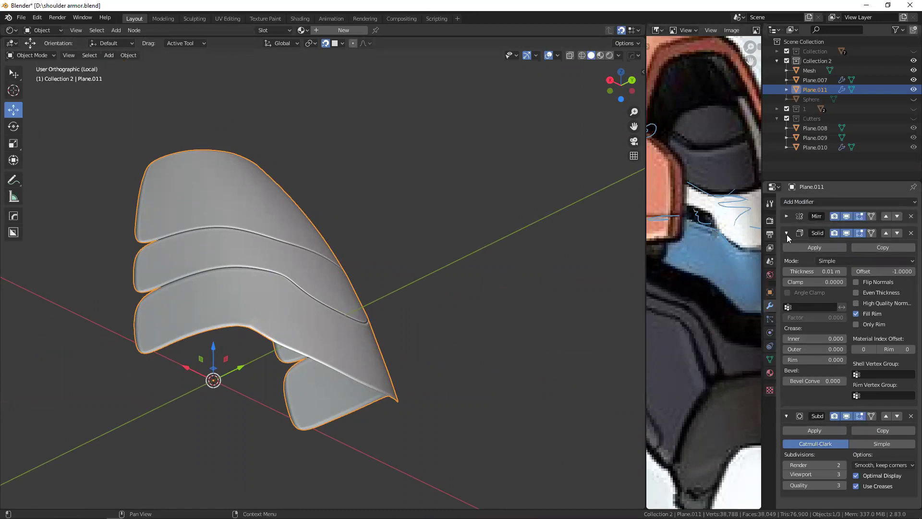
drag(809, 271, 893, 271)
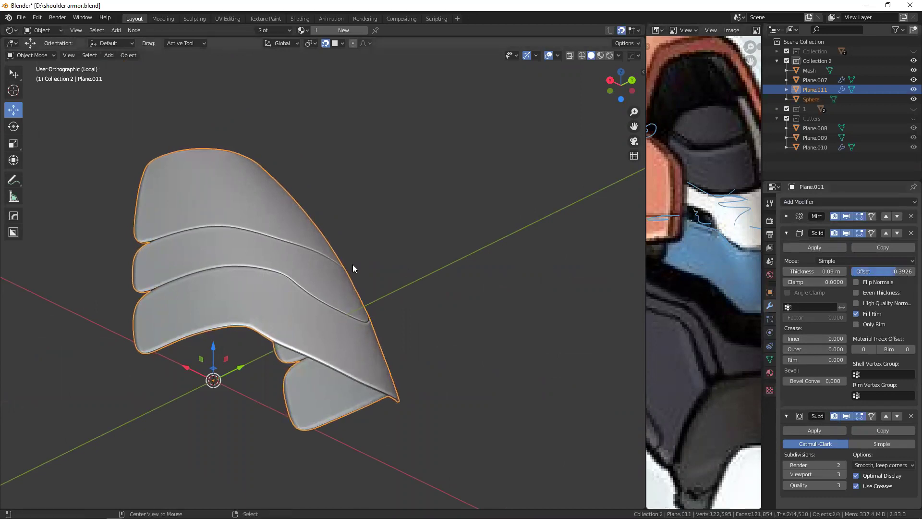
- Leave local view, hide the Sphere body and delete the leftover Mesh band
key(KP_Divide)
click(241, 422)
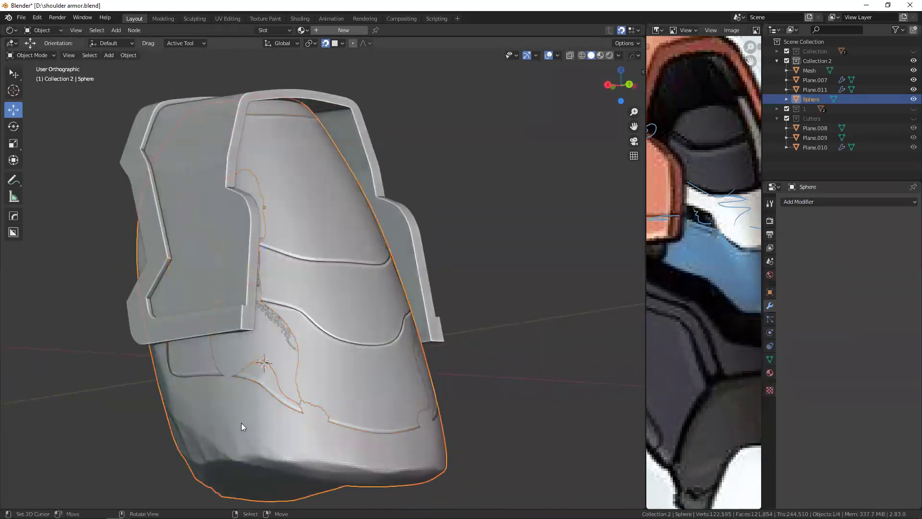
key(h)
middle_drag(282, 267, 256, 330)
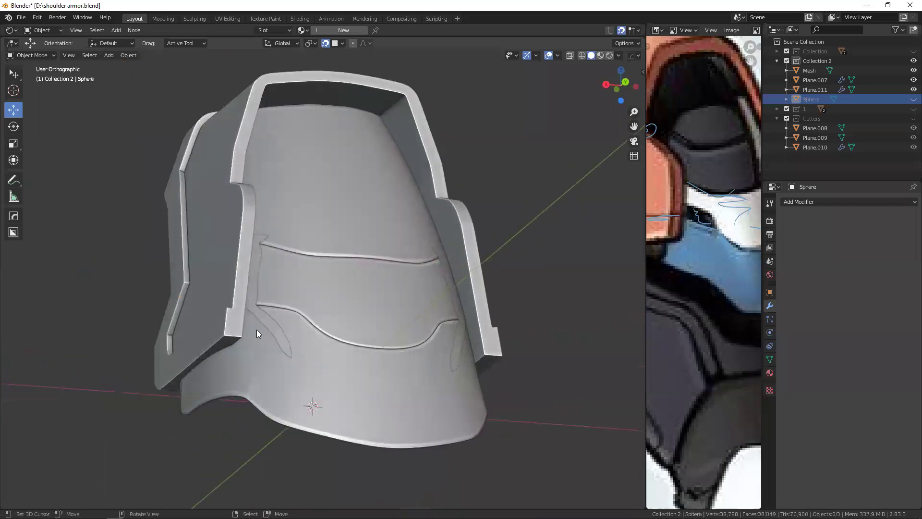
click(264, 327)
key(shift+z)
click(273, 259)
mouse_move(275, 258)
middle_down()
mouse_move(295, 249)
mouse_move(329, 275)
mouse_move(312, 280)
mouse_move(345, 268)
mouse_move(328, 279)
mouse_move(315, 271)
mouse_move(311, 290)
mouse_move(316, 257)
middle_up()
key(Delete)
- Return to solid shading and reselect the layered plate
click(303, 271)
click(311, 290)
key(shift+z)
scroll(316, 258, down, 2)
mouse_move(325, 218)
middle_down()
mouse_move(305, 228)
mouse_move(315, 191)
mouse_move(312, 246)
mouse_move(332, 221)
mouse_move(331, 233)
mouse_move(301, 225)
mouse_move(333, 264)
mouse_move(325, 261)
mouse_move(523, 275)
mouse_move(298, 334)
mouse_move(336, 270)
mouse_move(332, 226)
mouse_move(314, 262)
mouse_move(301, 226)
mouse_move(308, 224)
middle_up()
key(alt+a)
scroll(332, 221, up, 1)
scroll(298, 334, up, 3)
click(322, 247)
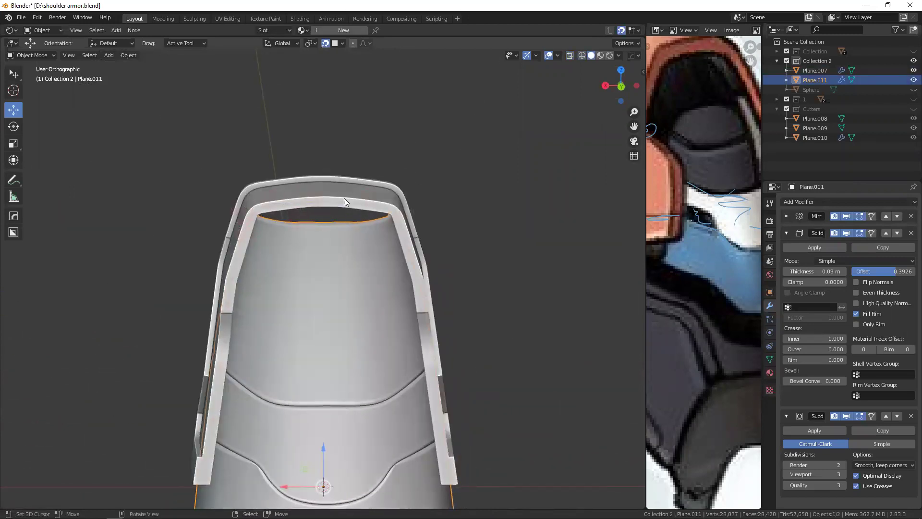
- Hide the outer plate Plane.007, leaving the layered plate Plane.011 selected
key(shift+h)
middle_drag(325, 277, 338, 281)
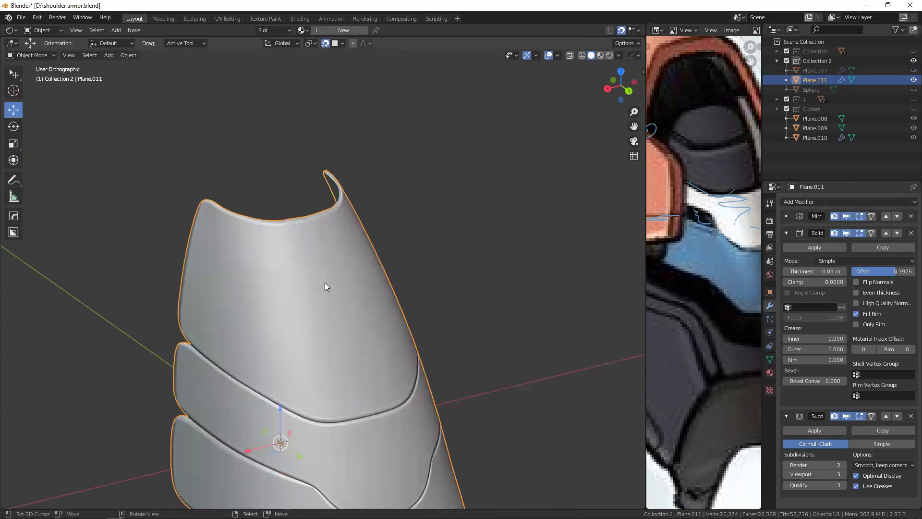
key(alt+h)
click(316, 193)
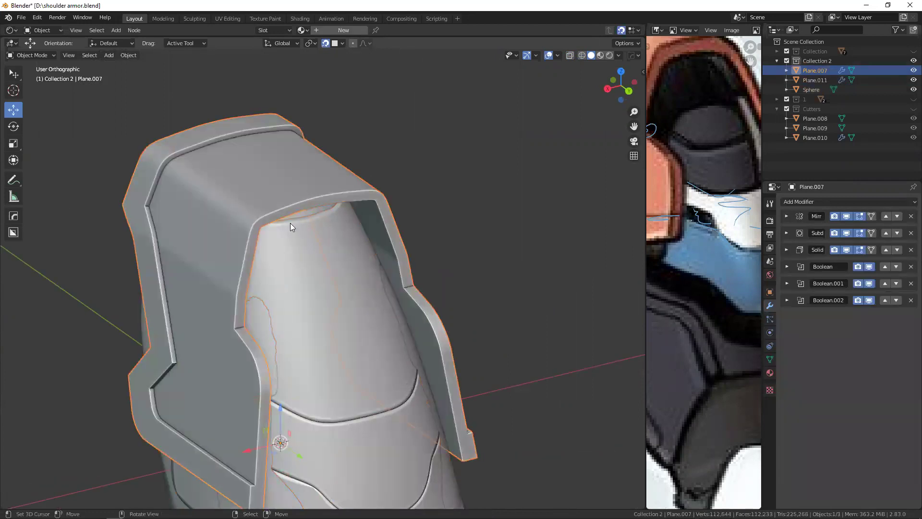
key(h)
click(303, 235)
middle_drag(303, 236, 343, 229)
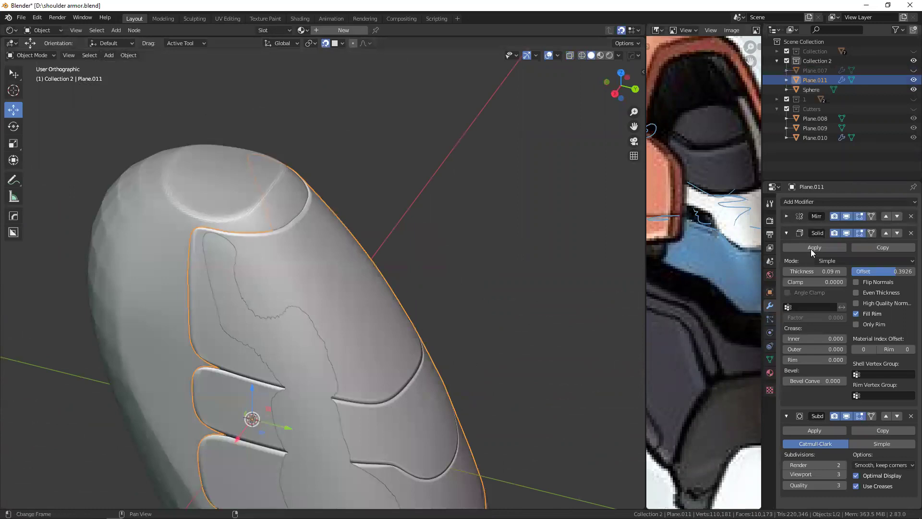
- Turn off the plate's viewport modifiers and edit its mesh with all parts revealed
click(787, 233)
drag(846, 250, 846, 216)
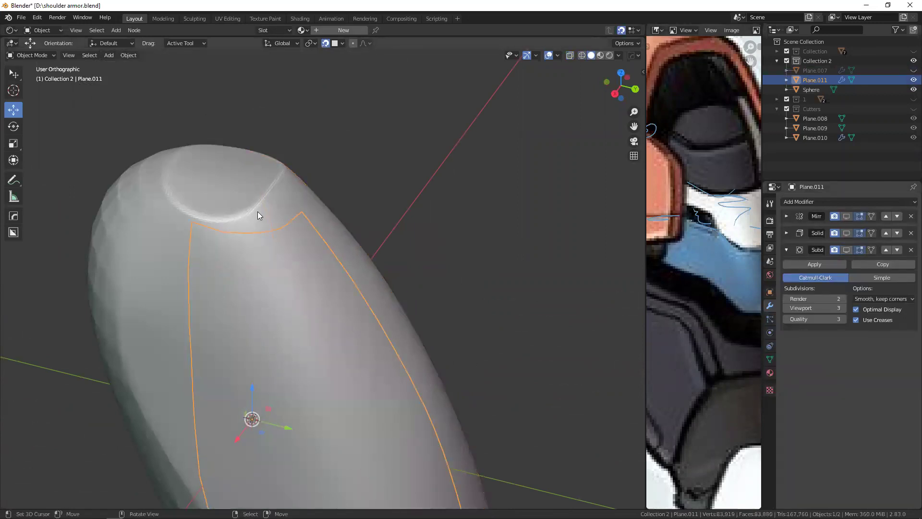
key(Tab)
mouse_move(286, 222)
middle_down()
mouse_move(280, 177)
mouse_move(283, 253)
mouse_move(269, 230)
middle_up()
key(alt+h)
scroll(269, 230, up, 4)
- Select the Sphere for sculpting, reveal all face sets and enlarge the brush radius
key(ctrl+Tab)
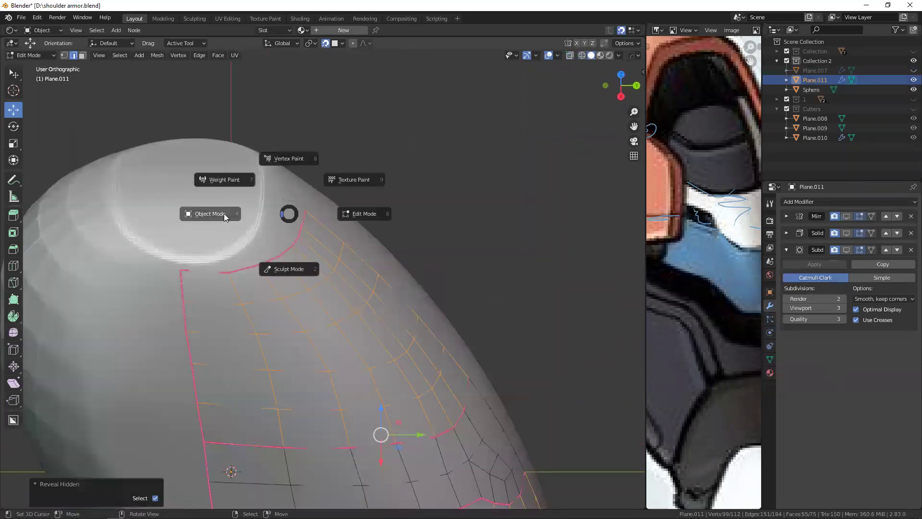
click(224, 213)
click(273, 248)
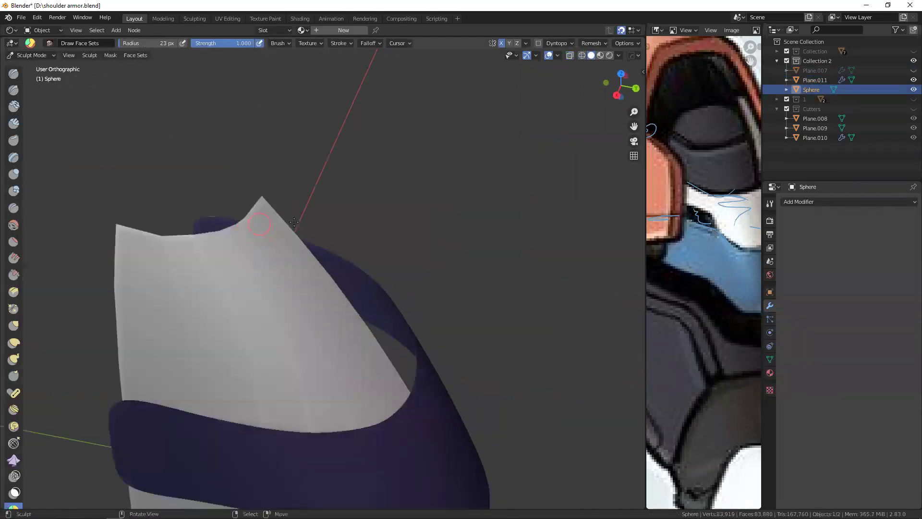
key(alt+h)
middle_drag(249, 194, 284, 198)
key(f)
click(256, 155)
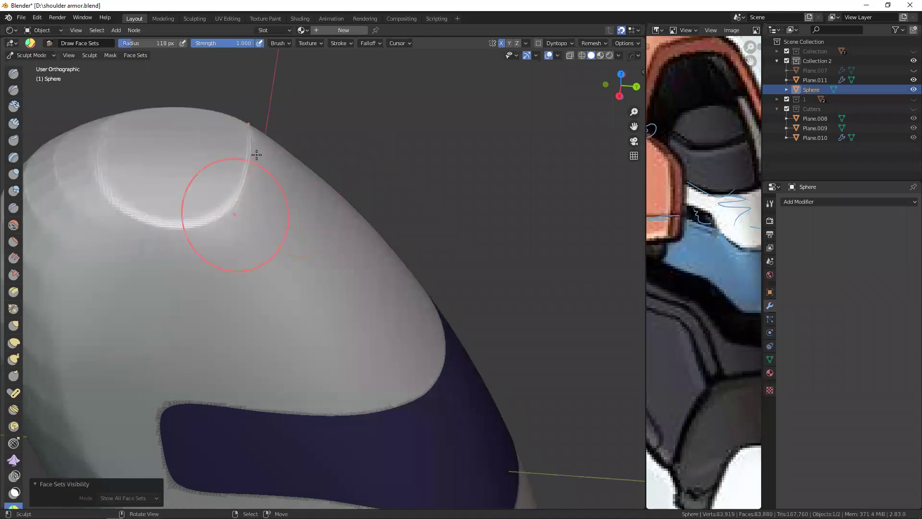
middle_drag(251, 155, 350, 206)
key(ctrl+z)
- Scrape down the top recess rim with the Scrape brush, then return to Object Mode
key(shift+t)
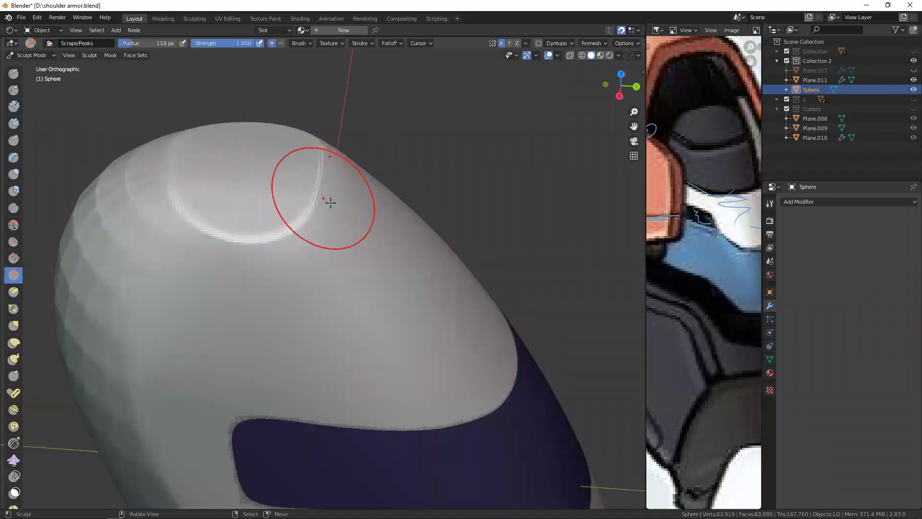
drag(217, 234, 298, 171)
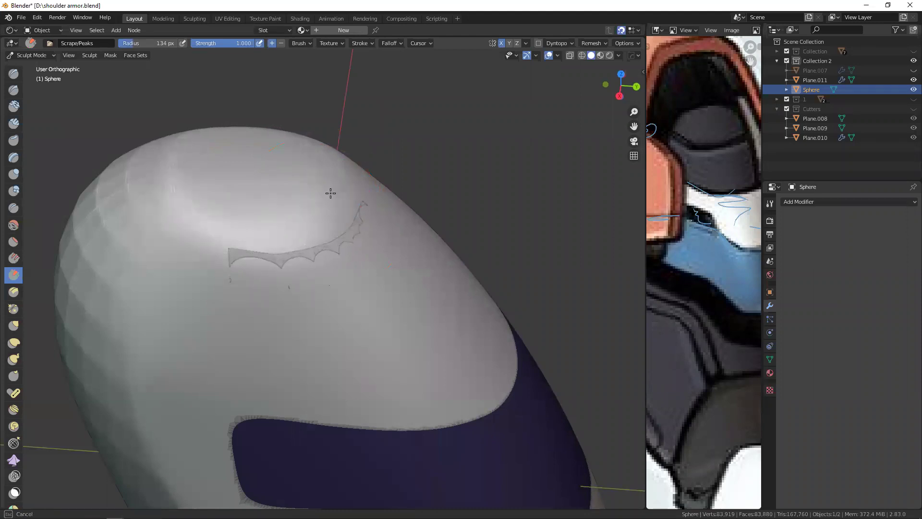
key(ctrl+Tab)
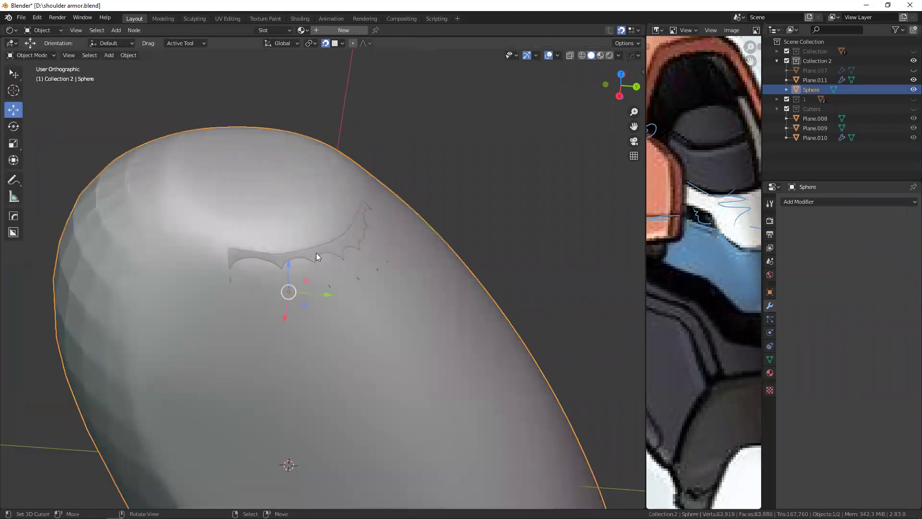
click(316, 254)
- Move the strip's rim vertices onto the centre line, checking from the back view
key(Tab)
middle_drag(316, 254, 268, 241)
drag(244, 234, 250, 241)
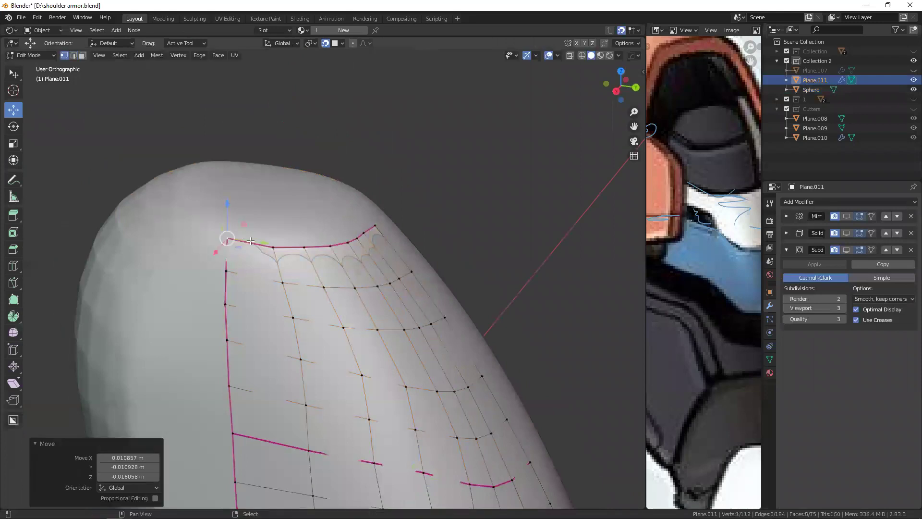
click(304, 246)
click(273, 246)
click(319, 240)
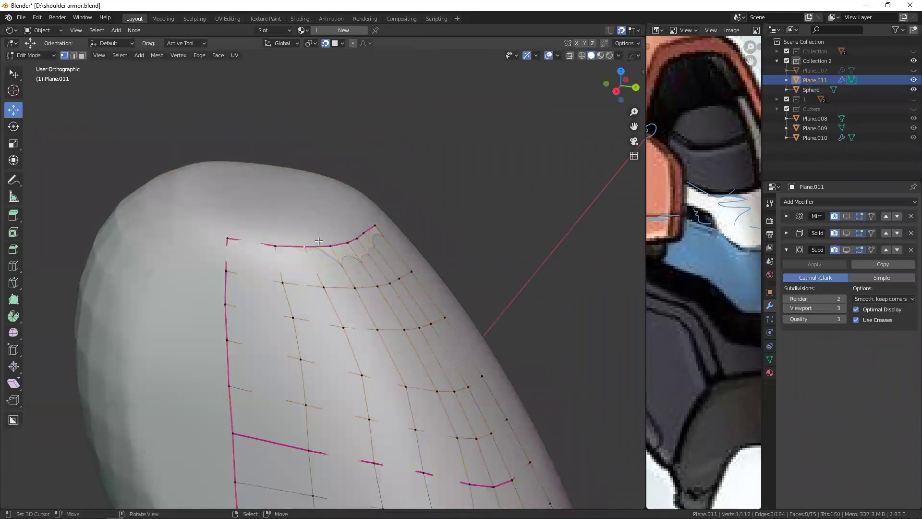
middle_drag(347, 223, 355, 235)
mouse_move(336, 240)
mouse_down()
mouse_move(362, 244)
mouse_move(381, 212)
mouse_move(353, 238)
mouse_up()
key(ctrl+KP_1)
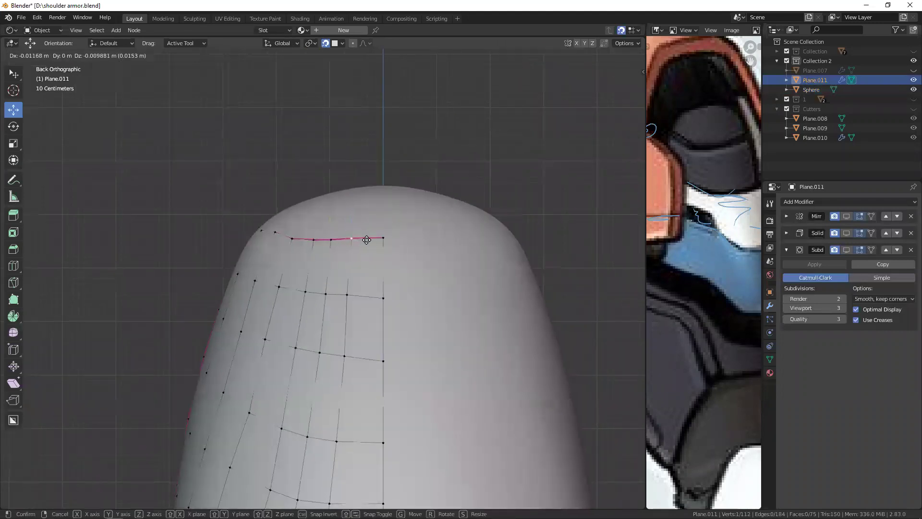
drag(358, 284, 354, 272)
alt+middle_drag(354, 274, 298, 312)
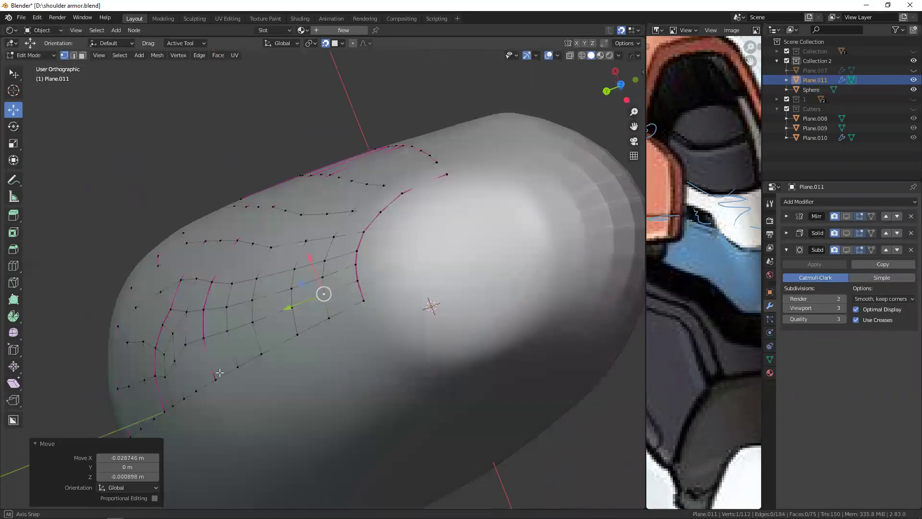
shift+click(298, 313)
scroll(298, 309, up, 1)
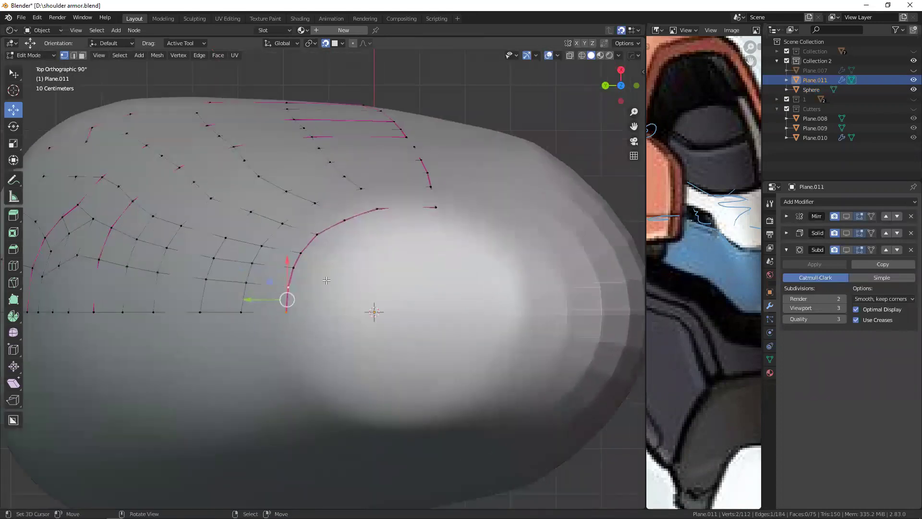
- Extrude the selected edge along Y into a new strip and loop cut across it
key(e)
key(y)
click(473, 290)
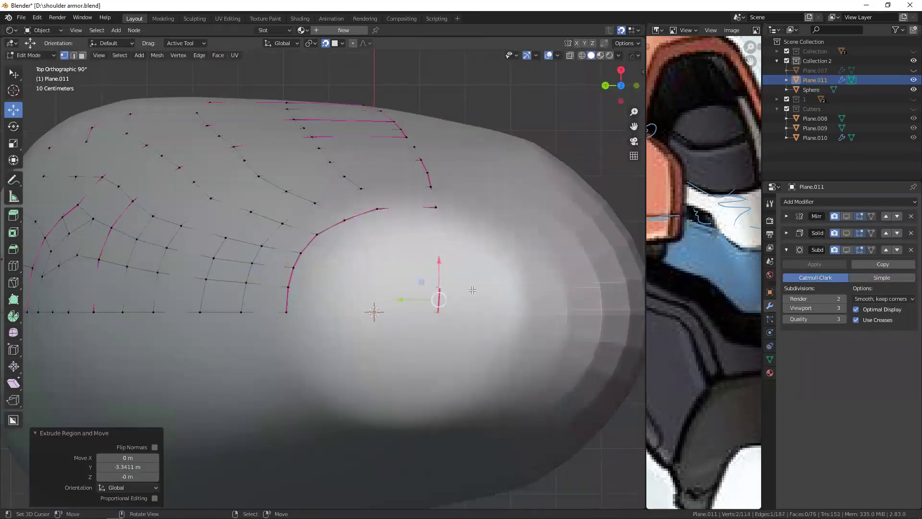
key(shift+z)
key(ctrl+r)
click(327, 294)
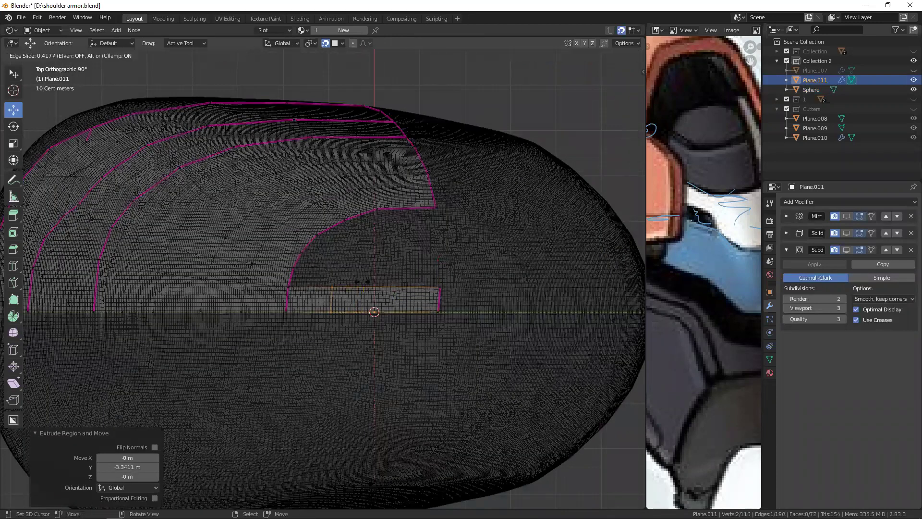
click(275, 298)
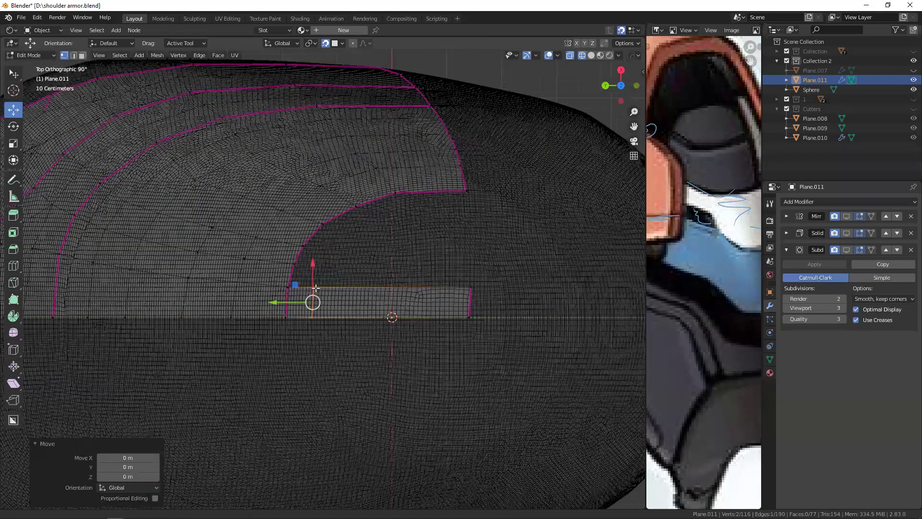
key(shift+z)
- Add two more centred edge loops across the new strip
key(e)
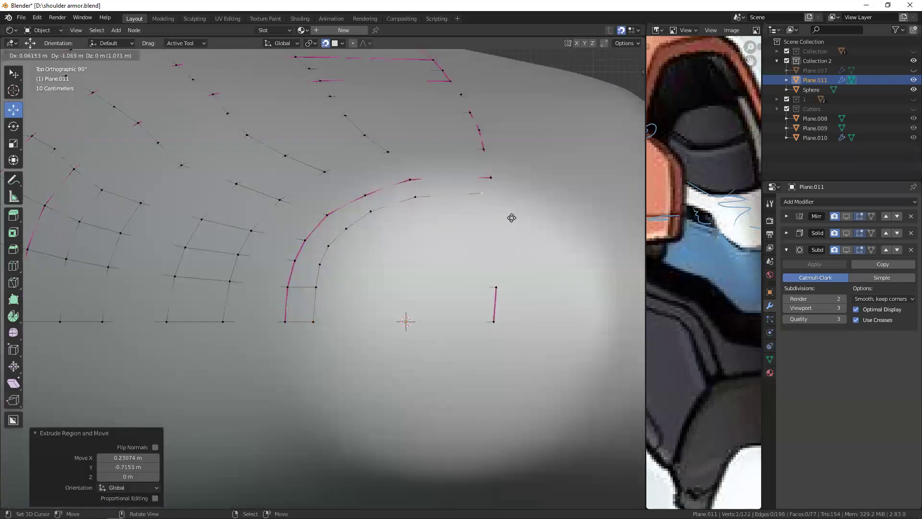
key(Escape)
key(2)
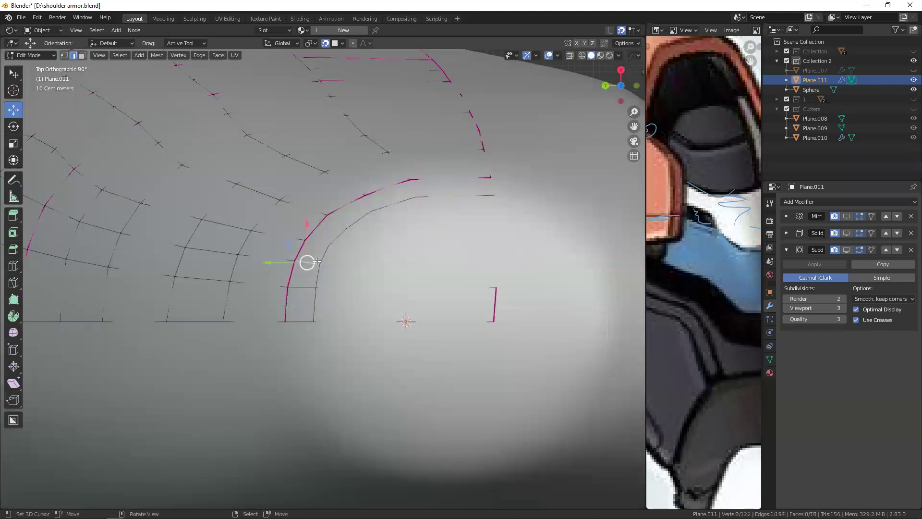
shift+middle_drag(451, 236, 401, 251)
key(ctrl+r)
click(354, 288)
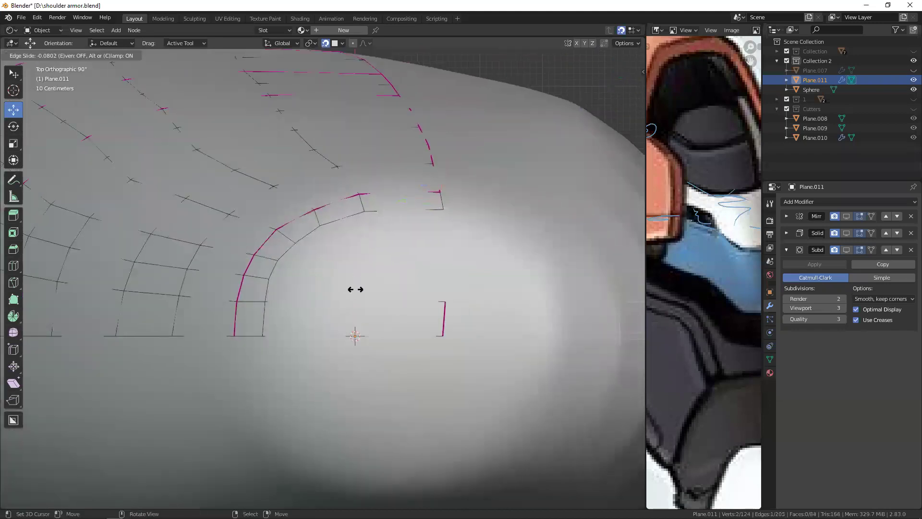
click(408, 264)
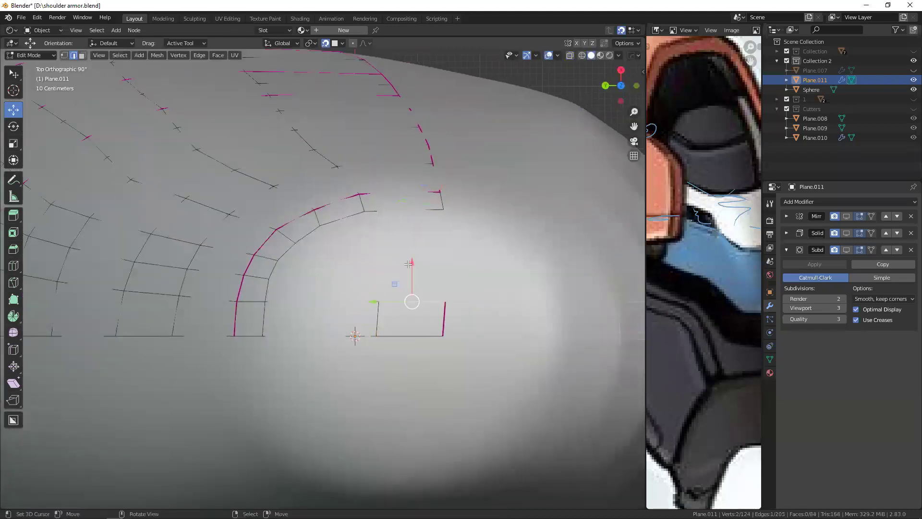
key(shift+z)
key(ctrl+r)
click(401, 229)
right_click(402, 229)
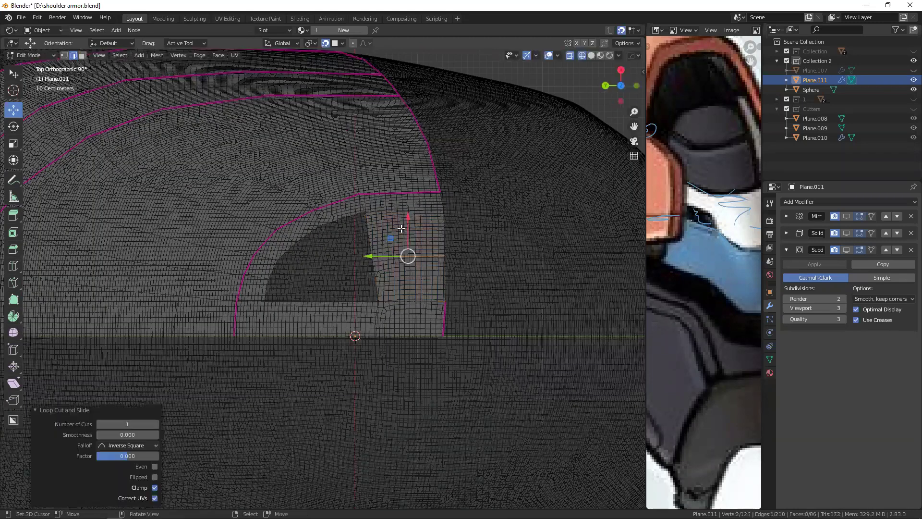
key(shift+z)
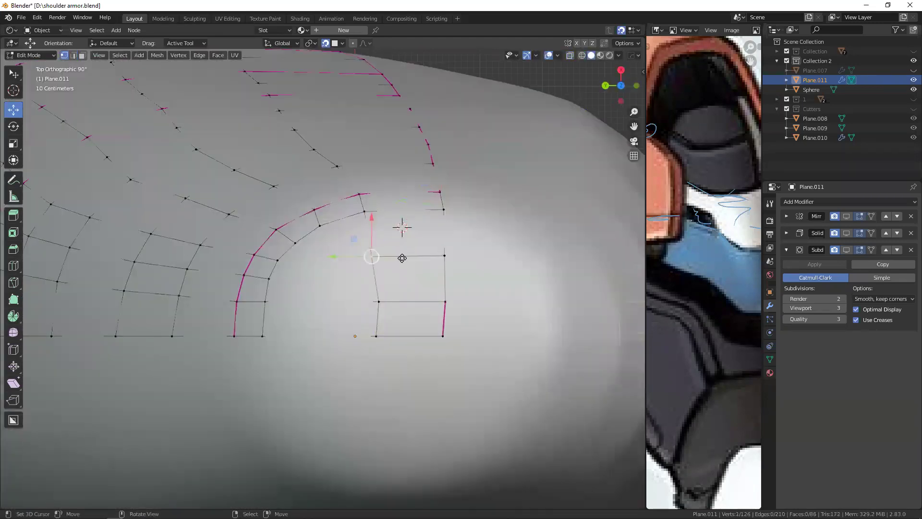
- Extrude a new edge from the corner vertex, join vertices, and add vertical loops near the corner
key(g)
click(406, 261)
key(e)
key(2)
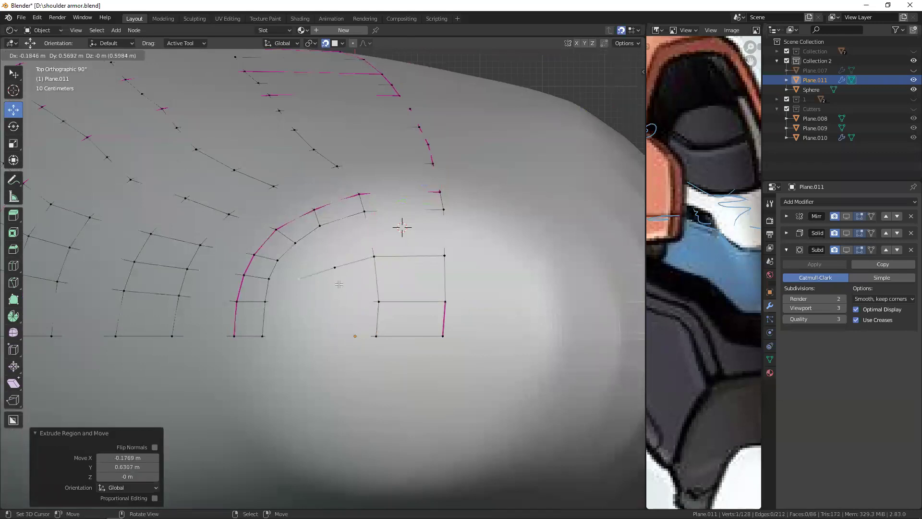
ctrl+right_click(376, 279)
key(e)
click(288, 307)
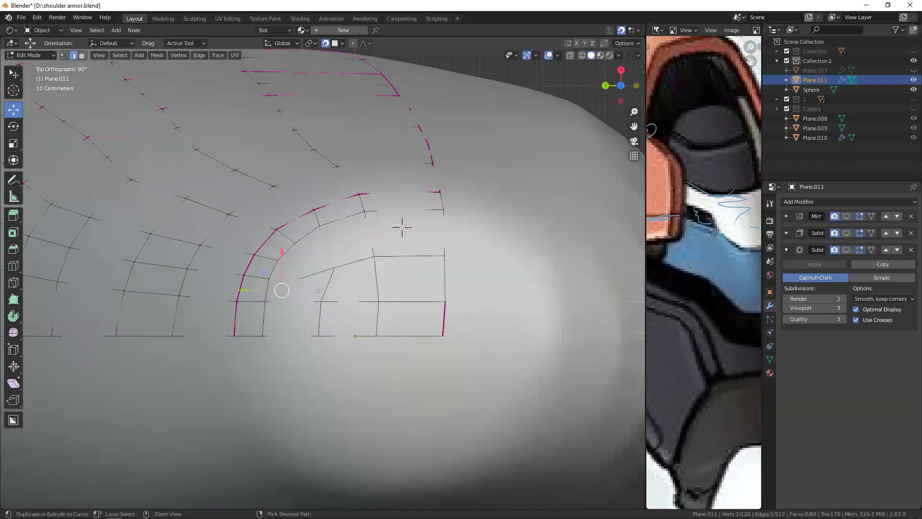
click(291, 319)
key(j)
click(325, 282)
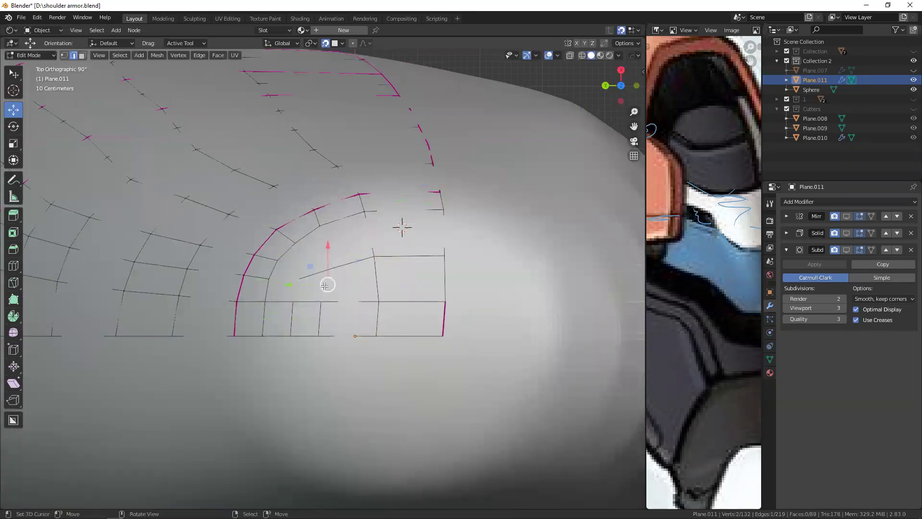
- Slide the corner vertices and edge column into line with the curved border
key(g)
click(330, 267)
click(319, 307)
key(g)
key(g)
click(300, 319)
click(327, 268)
drag(327, 267, 332, 267)
click(283, 303)
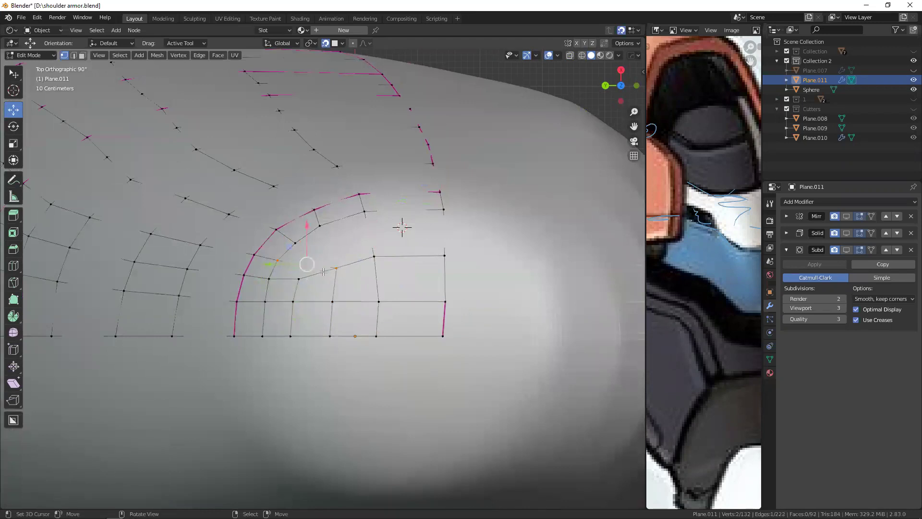
click(305, 269)
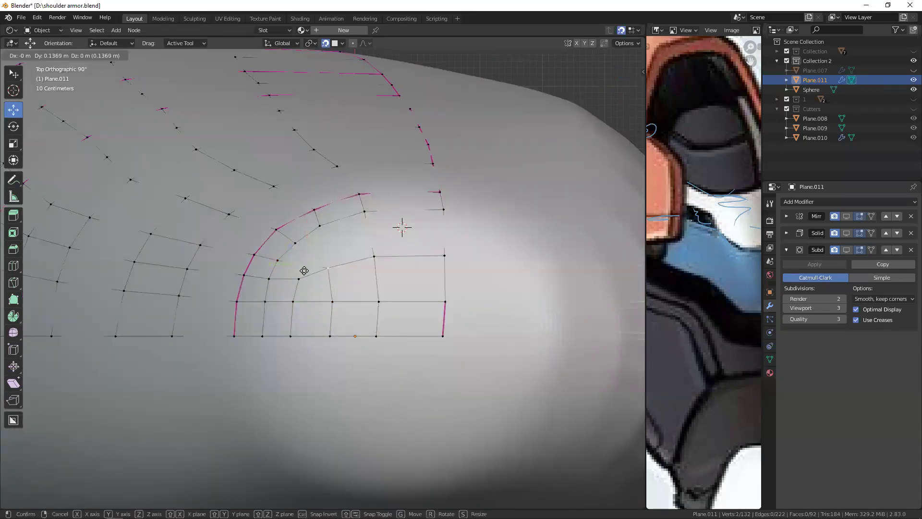
mouse_move(294, 280)
mouse_down()
mouse_move(338, 299)
mouse_move(326, 318)
mouse_move(352, 293)
mouse_up()
click(331, 318)
click(377, 283)
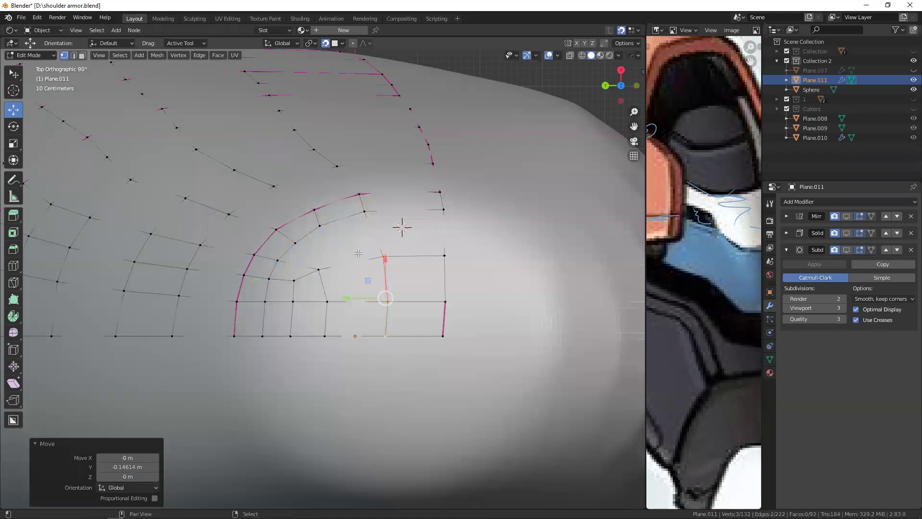
- Add a centred loop cut down the middle of the strip
key(shift+z)
key(ctrl+r)
click(355, 268)
right_click(355, 268)
key(shift+z)
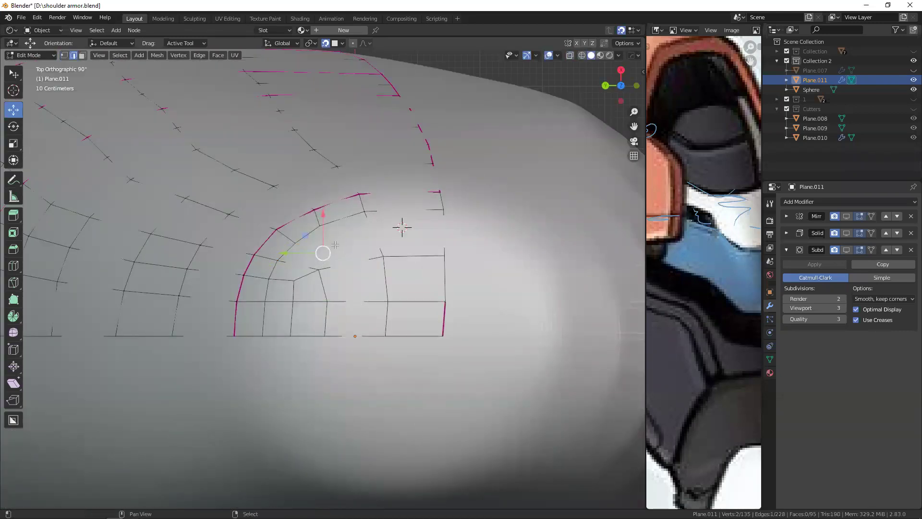
key(shift+z)
ctrl+middle_drag(335, 245, 362, 272)
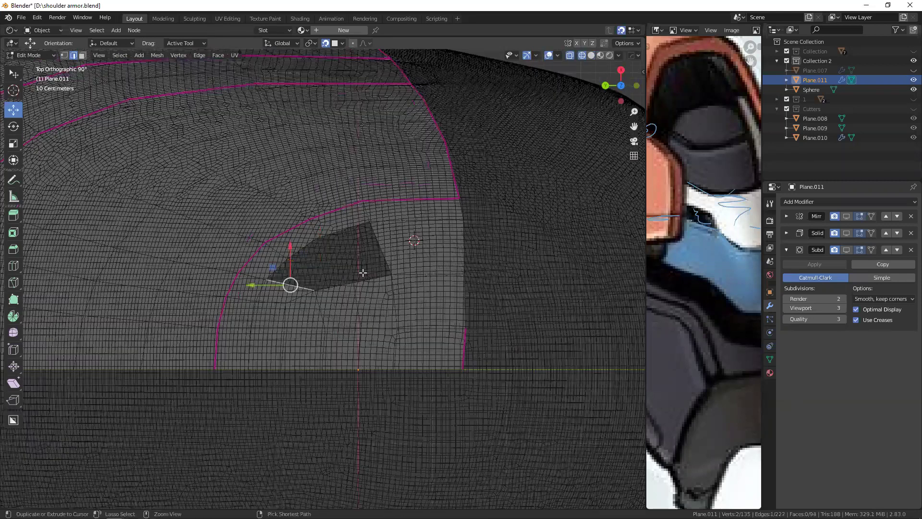
key(shift+z)
key(3)
key(shift+z)
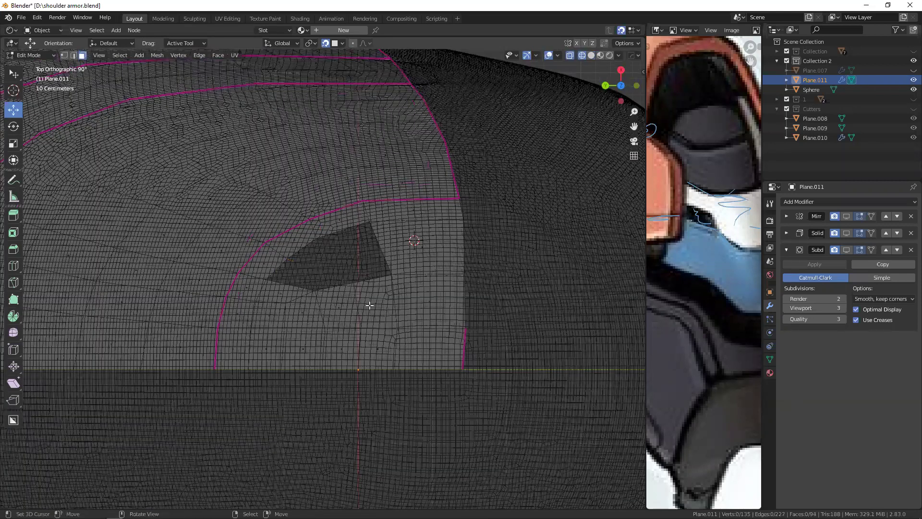
key(3)
key(shift+z)
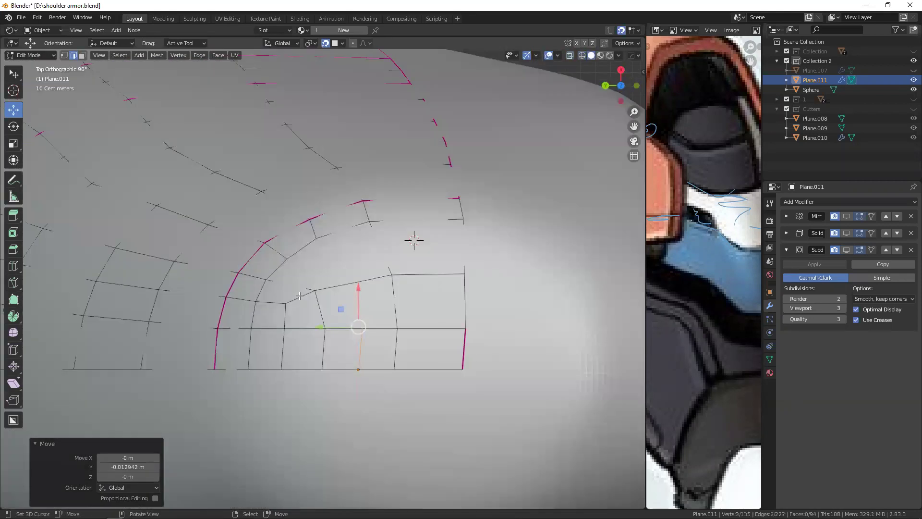
- Delete only the leftover corner face and extrude a new edge in its place
click(305, 275)
key(x)
click(297, 302)
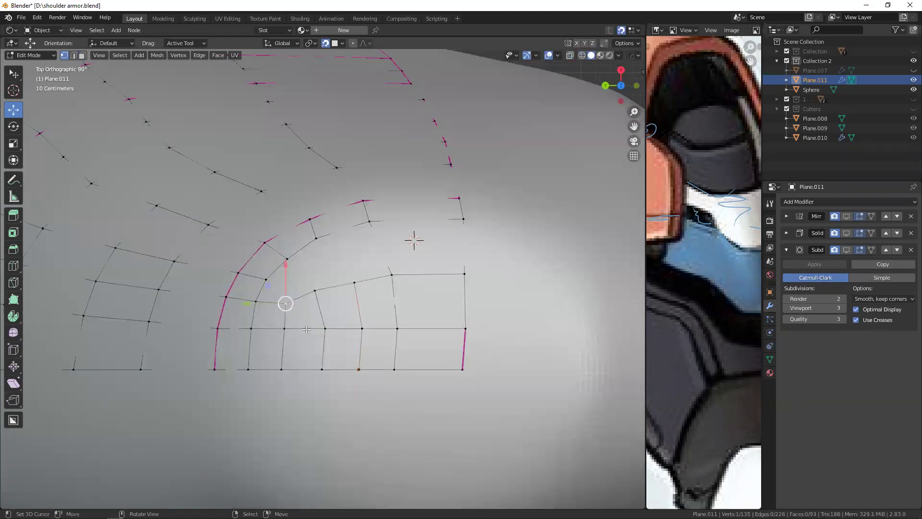
ctrl+right_click(294, 284)
key(2)
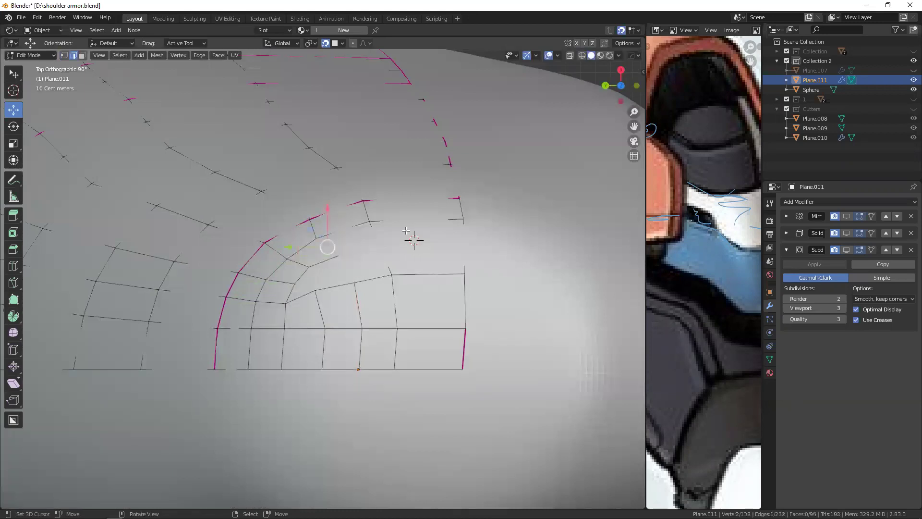
- Add one more loop across the corner and inspect the mesh flow along the curve
key(ctrl+r)
click(384, 252)
click(385, 245)
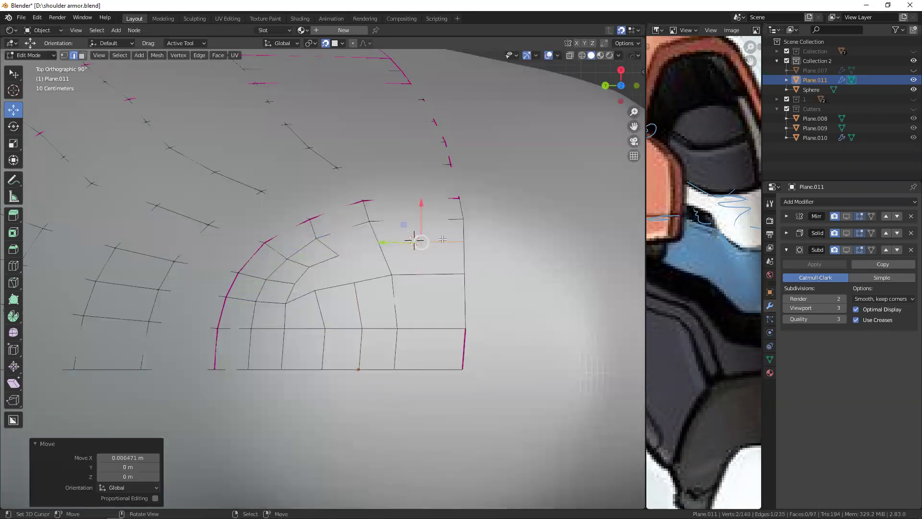
mouse_move(456, 232)
middle_down()
mouse_move(473, 248)
mouse_move(355, 207)
middle_up()
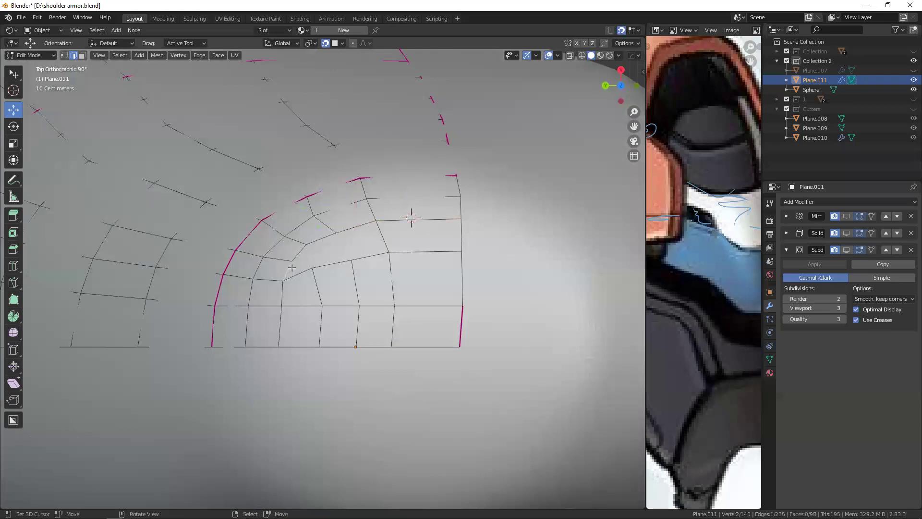
key(ctrl+z)
key(ctrl+z)
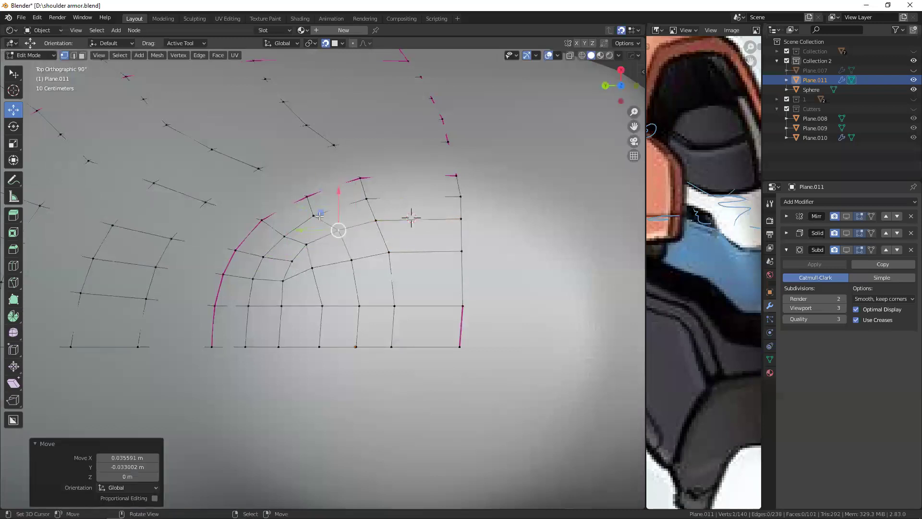
key(ctrl+z)
key(ctrl+z)
key(ctrl+z)
key(ctrl+z)
mouse_move(370, 225)
middle_down()
mouse_move(384, 288)
mouse_move(413, 303)
middle_up()
- Fully crease Plane.011's selected edge loop and its left border loop to 1
key(shift+e)
click(414, 303)
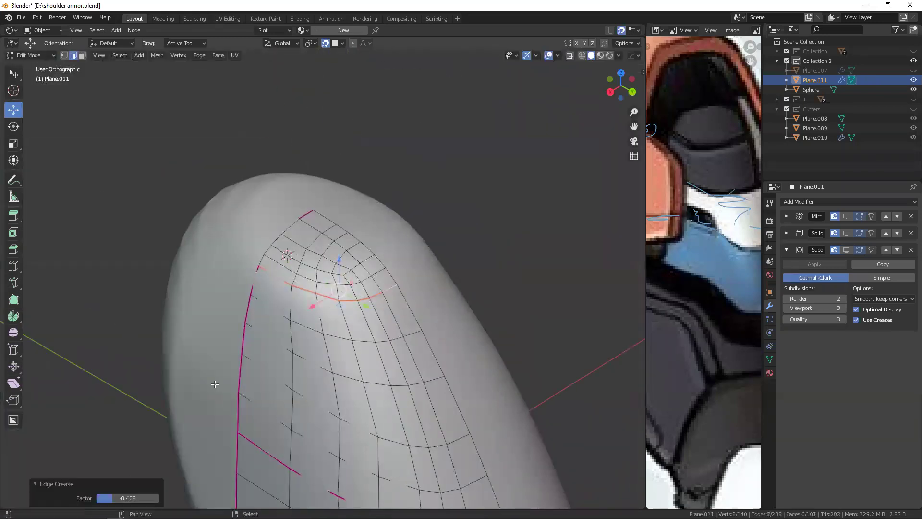
key(shift+z)
alt+click(272, 235)
key(shift+e)
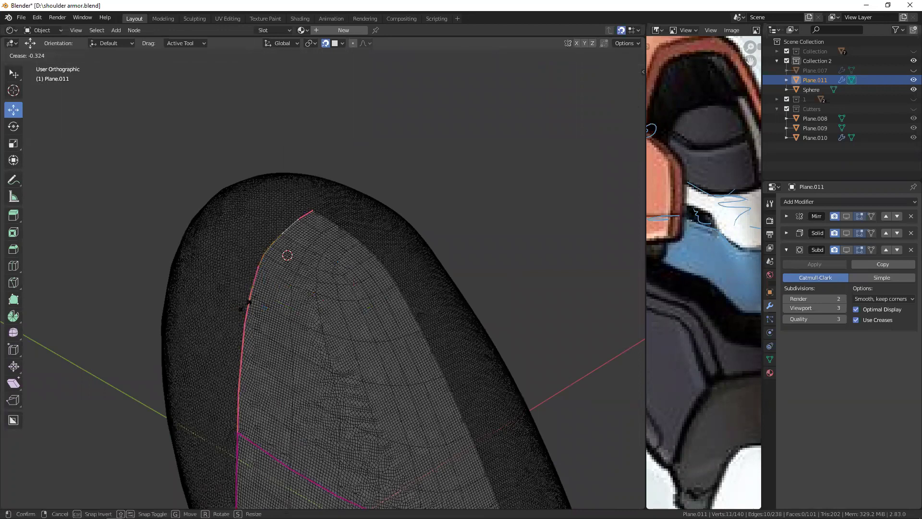
text(1)
key(Return)
mouse_move(356, 227)
shift+middle_down()
mouse_move(395, 258)
mouse_move(396, 240)
mouse_move(392, 266)
shift+middle_up()
- Leave edit mode and hide the Sphere so only the armor plates show
key(shift+z)
key(Tab)
click(430, 240)
key(h)
key(shift+space)
click(396, 278)
key(alt+h)
middle_drag(394, 353, 354, 186)
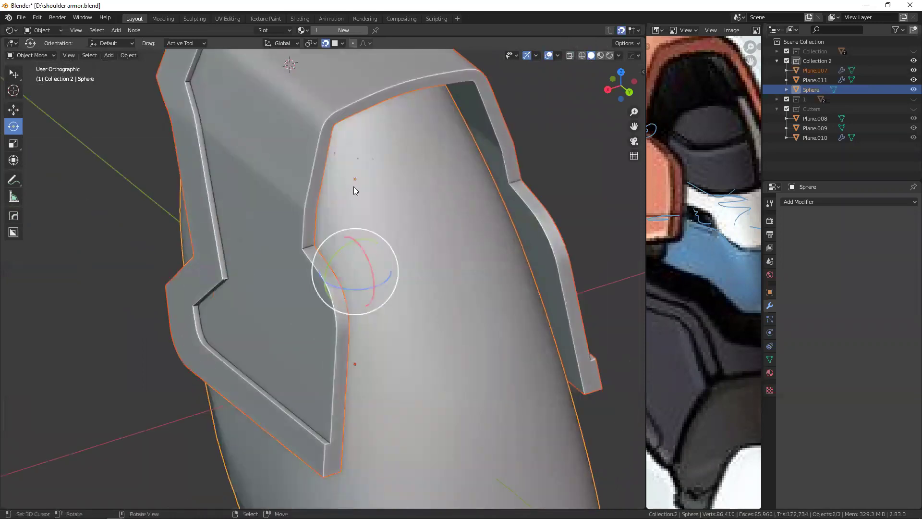
scroll(326, 400, down, 3)
key(h)
shift+middle_drag(325, 332, 311, 351)
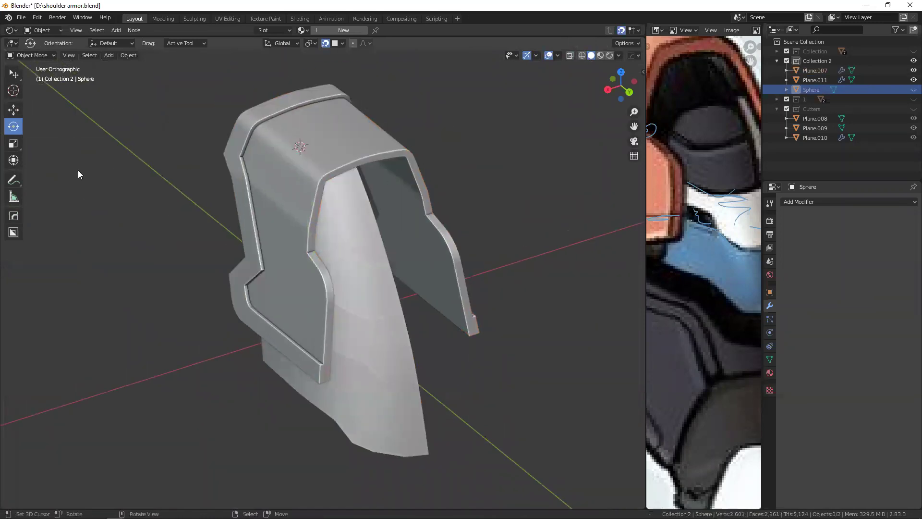
- Enable viewport display of Plane.011's Mirror and Solidify modifiers
click(341, 245)
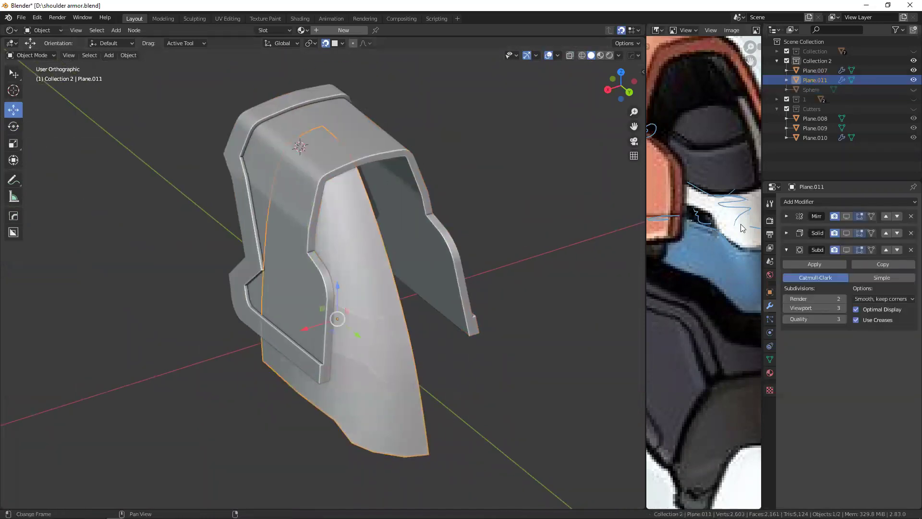
click(845, 216)
click(847, 234)
mouse_move(609, 251)
middle_down()
mouse_move(381, 227)
mouse_move(346, 206)
mouse_move(364, 226)
mouse_move(354, 226)
mouse_move(385, 297)
mouse_move(296, 250)
middle_up()
key(alt+a)
scroll(315, 336, up, 1)
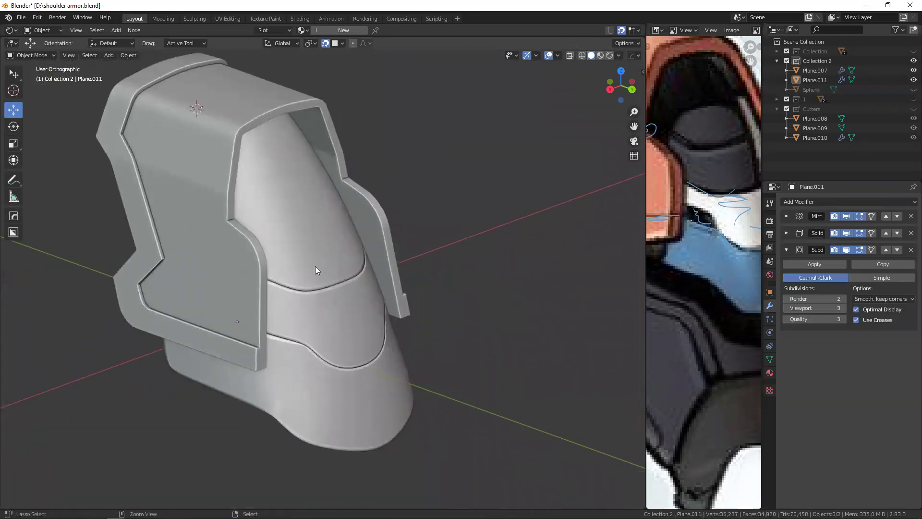
scroll(315, 266, up, 3)
middle_drag(735, 197, 706, 195)
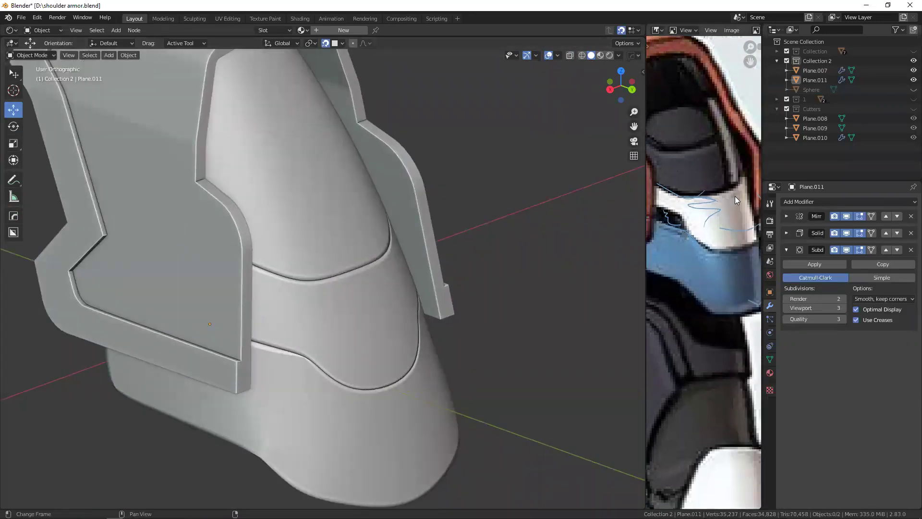
mouse_move(537, 246)
middle_down()
mouse_move(361, 336)
mouse_move(373, 308)
mouse_move(289, 284)
middle_up()
- Re-enter Plane.011's edit mode with see-through view and check the reference image
click(356, 325)
key(Tab)
key(alt+z)
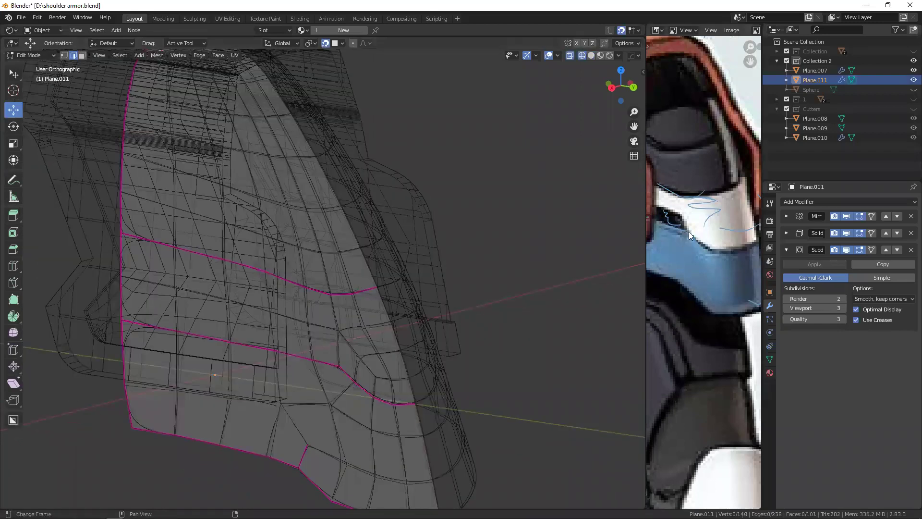
scroll(753, 184, down, 2)
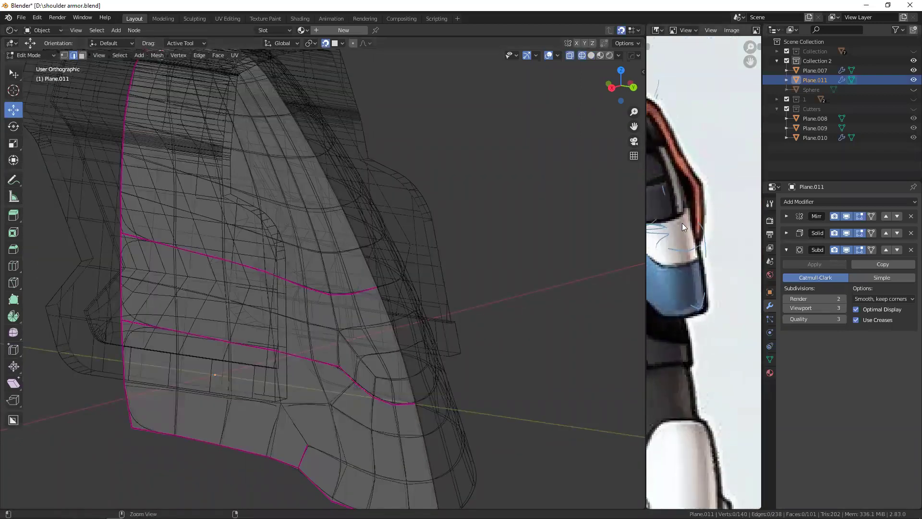
key(ctrl+space)
scroll(447, 203, up, 2)
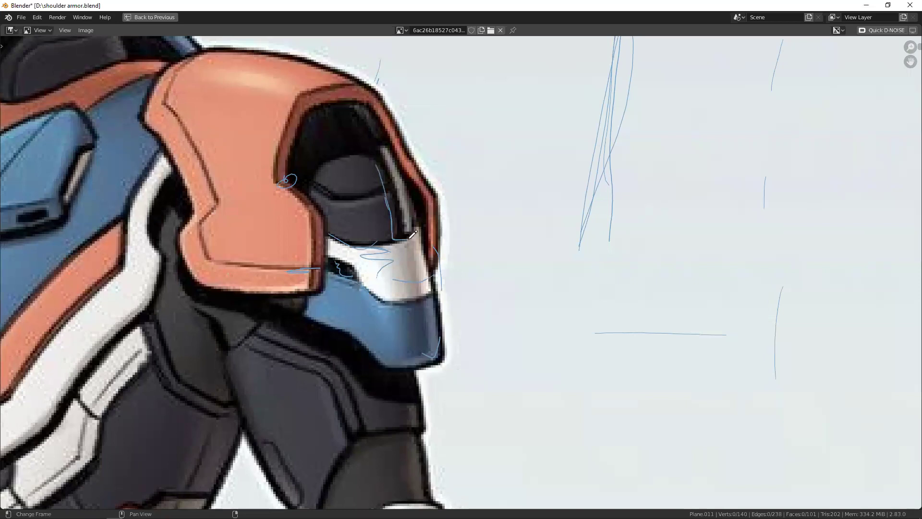
key(ctrl+space)
middle_drag(304, 271, 302, 282)
key(alt+z)
key(alt+z)
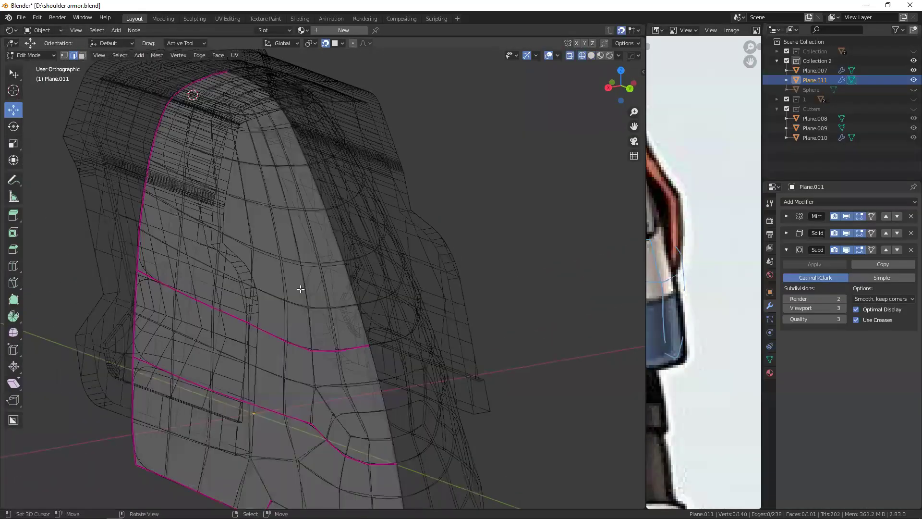
- Separate the linked upper piece of the mesh into its own object
key(l)
key(p)
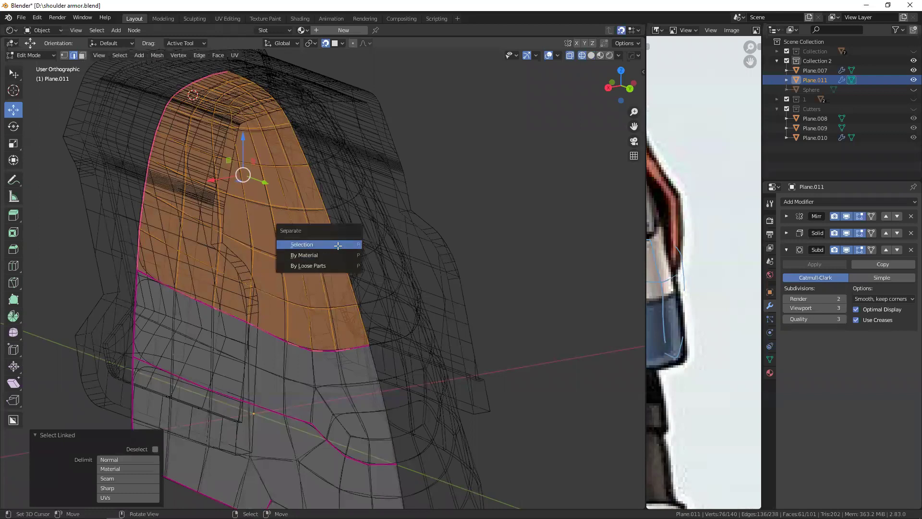
click(339, 245)
key(Tab)
key(alt+z)
click(350, 245)
middle_drag(349, 245, 533, 219)
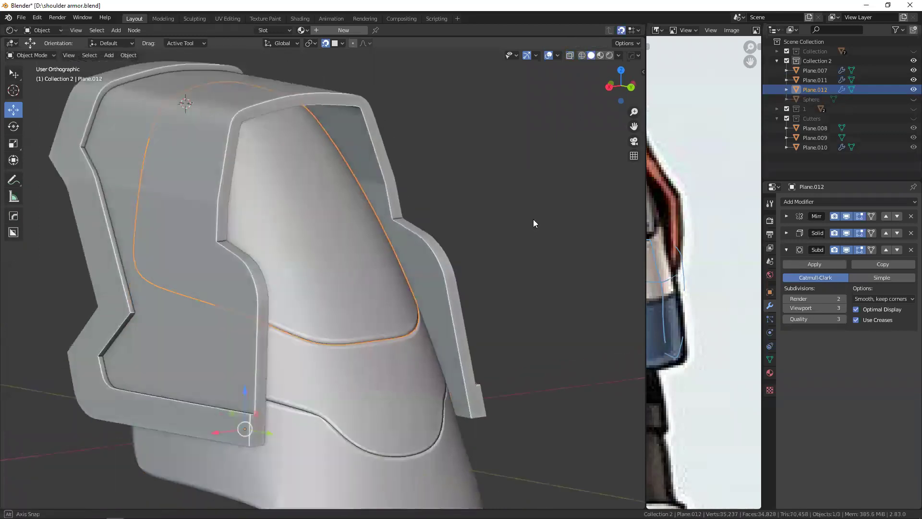
- Set Plane.011's Solidify offset to 1 and thin its shell to 0.04 m
click(787, 232)
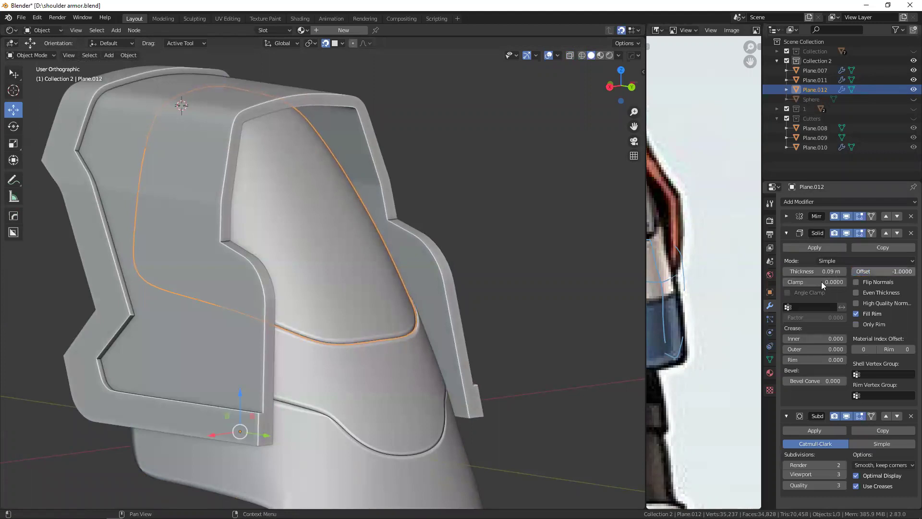
click(420, 358)
shift+middle_drag(505, 266, 483, 217)
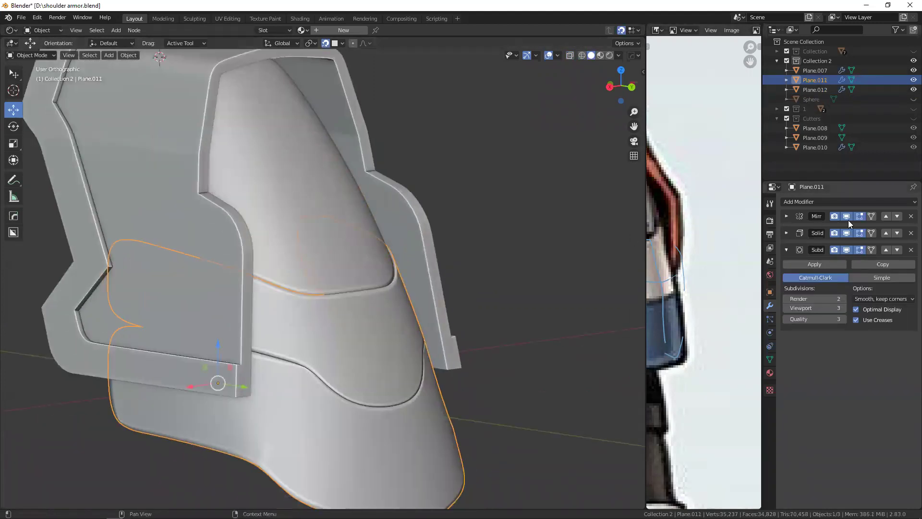
click(787, 233)
drag(886, 275, 909, 266)
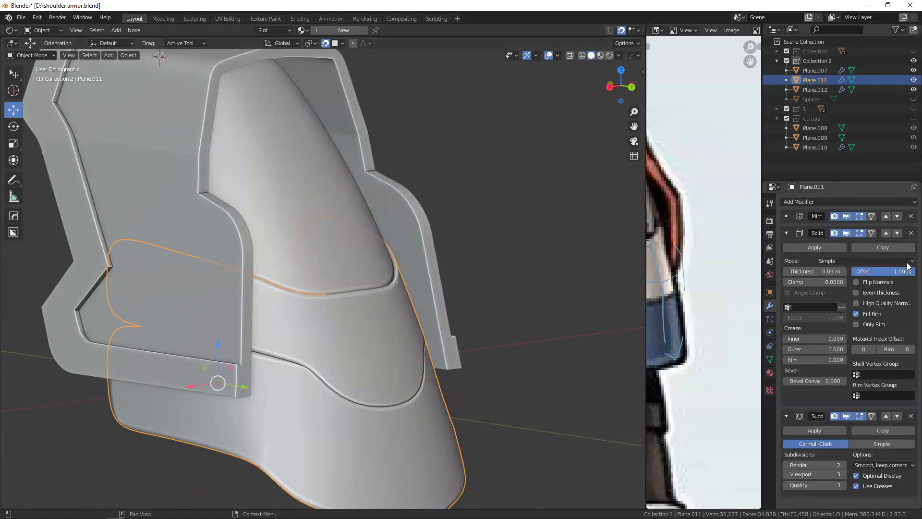
drag(813, 270, 815, 269)
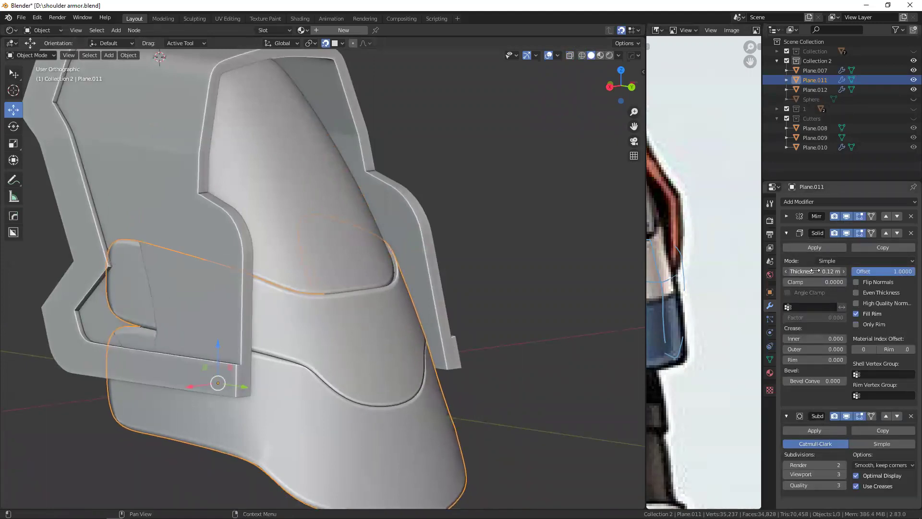
click(586, 267)
- Thicken the upper plate Plane.012's Solidify shell to 0.28 m
mouse_move(587, 267)
middle_down()
mouse_move(346, 269)
mouse_move(331, 226)
middle_up()
click(335, 256)
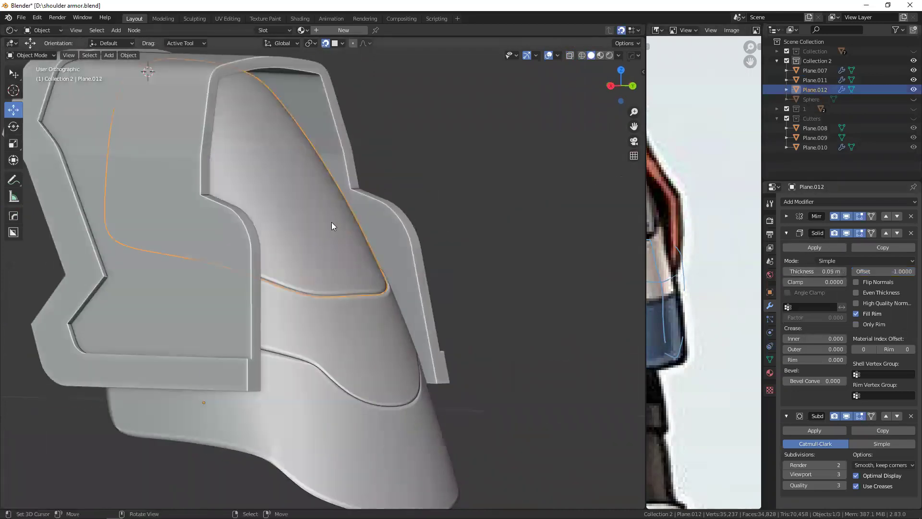
key(shift+z)
drag(826, 271, 855, 272)
key(shift+z)
mouse_move(310, 236)
middle_down()
mouse_move(295, 206)
mouse_move(303, 232)
mouse_move(342, 243)
mouse_move(502, 181)
middle_up()
key(shift+z)
key(shift+z)
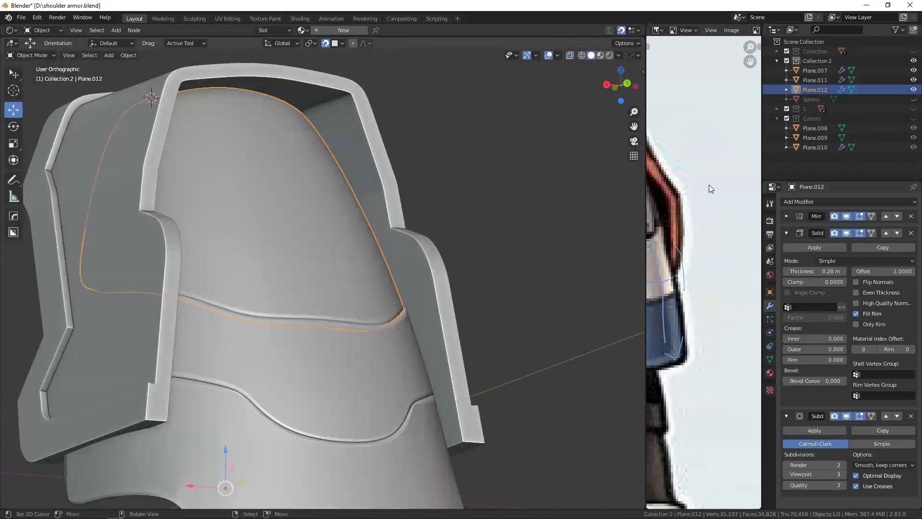
- Apply the Mirror modifier on Plane.012
click(787, 215)
key(Tab)
key(shift+z)
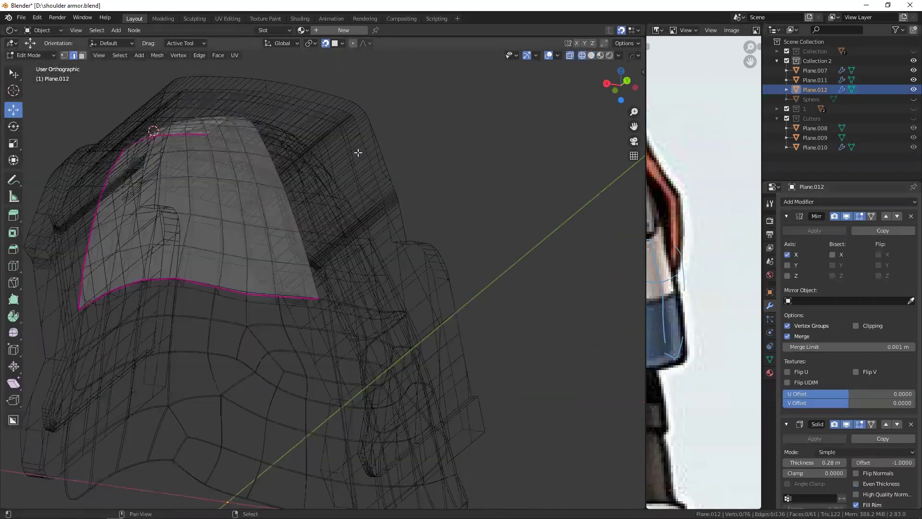
key(Tab)
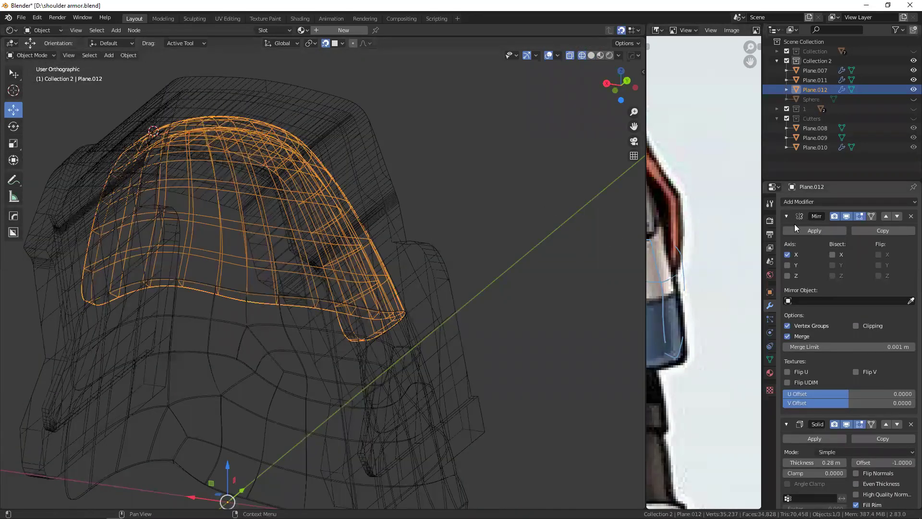
click(800, 231)
mouse_move(271, 218)
shift+middle_down()
mouse_move(344, 229)
mouse_move(302, 217)
shift+middle_up()
- Shrink/fatten all of Plane.012's faces outward by 0.0962 m
key(Tab)
key(shift+z)
key(a)
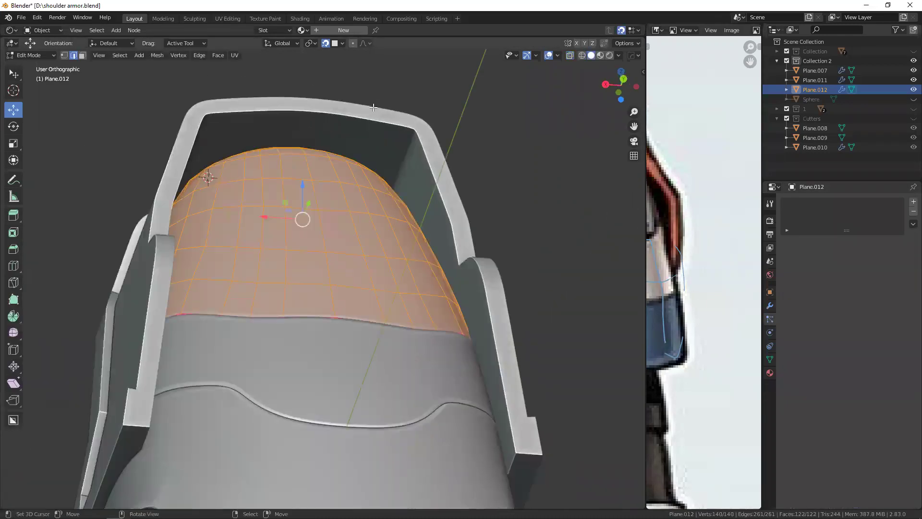
key(alt+s)
click(372, 139)
mouse_move(372, 140)
middle_down()
mouse_move(441, 278)
mouse_move(390, 292)
mouse_move(268, 279)
mouse_move(460, 219)
mouse_move(383, 168)
middle_up()
key(Tab)
key(ctrl+z)
key(alt+z)
key(alt+z)
mouse_move(326, 191)
middle_down()
mouse_move(421, 319)
mouse_move(426, 289)
mouse_move(387, 267)
middle_up()
key(Tab)
mouse_move(351, 207)
middle_down()
mouse_move(354, 251)
mouse_move(290, 231)
mouse_move(370, 185)
mouse_move(319, 169)
mouse_move(388, 252)
middle_up()
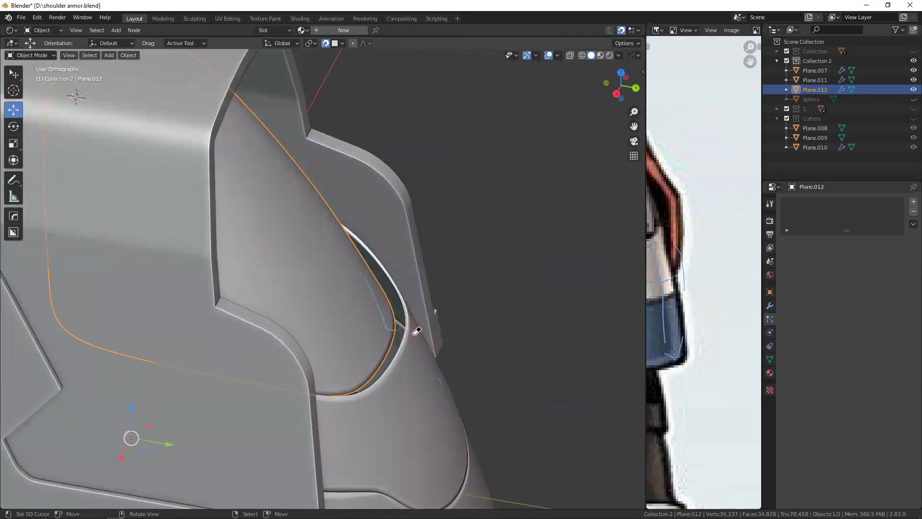
- Reduce Plane.012's Solidify thickness to 0.24 m
middle_drag(442, 374, 485, 317)
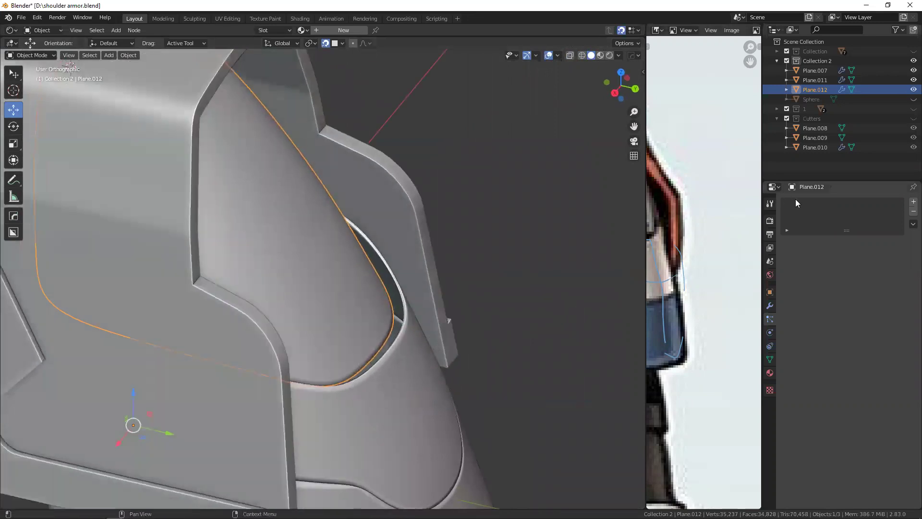
click(770, 306)
mouse_move(361, 215)
middle_down()
mouse_move(390, 196)
mouse_move(166, 234)
mouse_move(193, 267)
mouse_move(340, 230)
mouse_move(598, 228)
middle_up()
drag(808, 249, 797, 250)
mouse_move(398, 273)
middle_down()
mouse_move(173, 108)
mouse_move(329, 187)
mouse_move(394, 280)
middle_up()
- Set Plane.011's Solidify thickness to 0.26 m with offset -1
click(405, 265)
drag(816, 270, 823, 270)
mouse_move(892, 273)
mouse_down()
mouse_move(809, 272)
mouse_move(846, 272)
mouse_up()
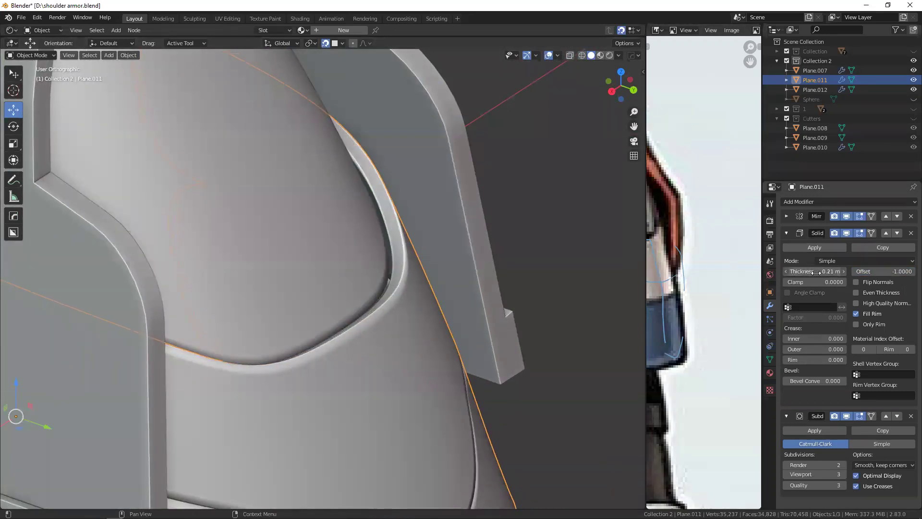
click(569, 289)
mouse_move(568, 290)
middle_down()
mouse_move(354, 331)
mouse_move(271, 377)
mouse_move(352, 244)
mouse_move(330, 251)
mouse_move(350, 239)
mouse_move(355, 249)
middle_up()
- Apply Plane.012's Solidify modifier
click(351, 228)
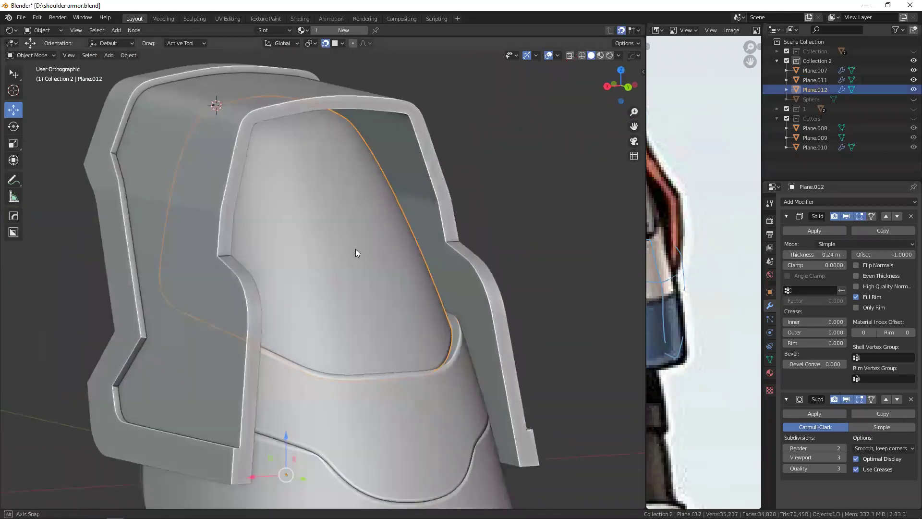
key(shift+z)
click(805, 231)
mouse_move(234, 269)
middle_down()
mouse_move(200, 263)
mouse_move(178, 316)
mouse_move(258, 237)
mouse_move(268, 243)
middle_up()
key(shift+z)
- Fully crease both rim edge loops of Plane.012 to 1
key(Tab)
key(shift+z)
mouse_move(281, 301)
middle_down()
mouse_move(449, 315)
mouse_move(193, 309)
middle_up()
shift+click(193, 309)
key(shift+e)
click(442, 255)
- Return to Plane.012's edit mode and align the shoulder-armor reference with the dome
key(Tab)
mouse_move(359, 252)
middle_down()
mouse_move(422, 286)
mouse_move(216, 268)
mouse_move(252, 287)
middle_up()
key(Tab)
key(shift+z)
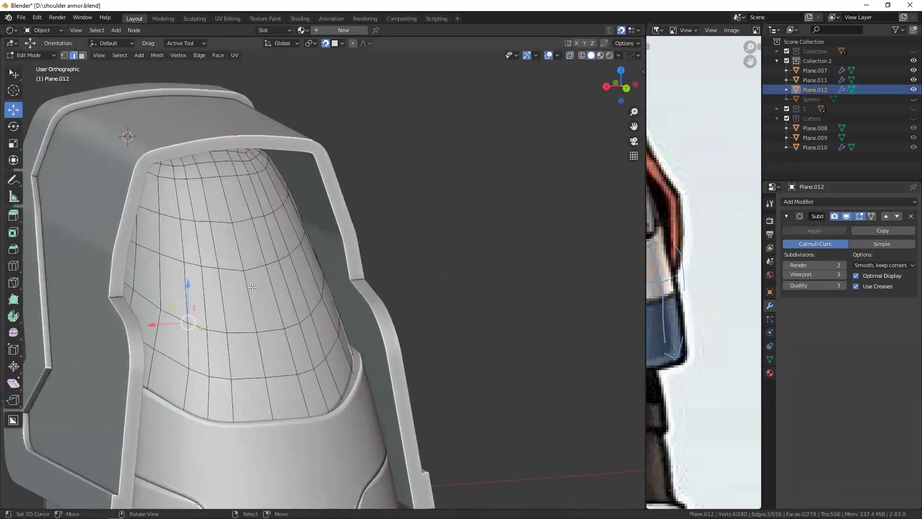
scroll(252, 287, up, 2)
scroll(724, 246, up, 2)
scroll(724, 245, up, 2)
middle_drag(724, 246, 692, 188)
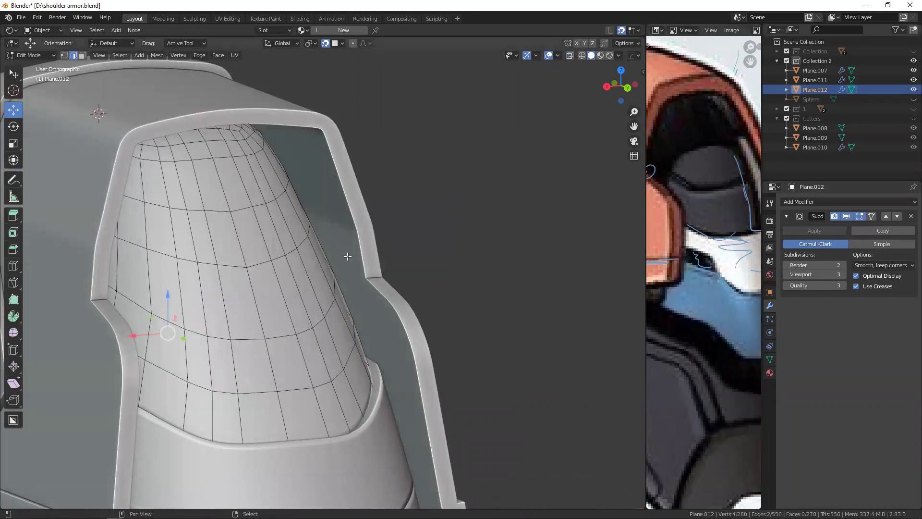
middle_drag(250, 269, 289, 262)
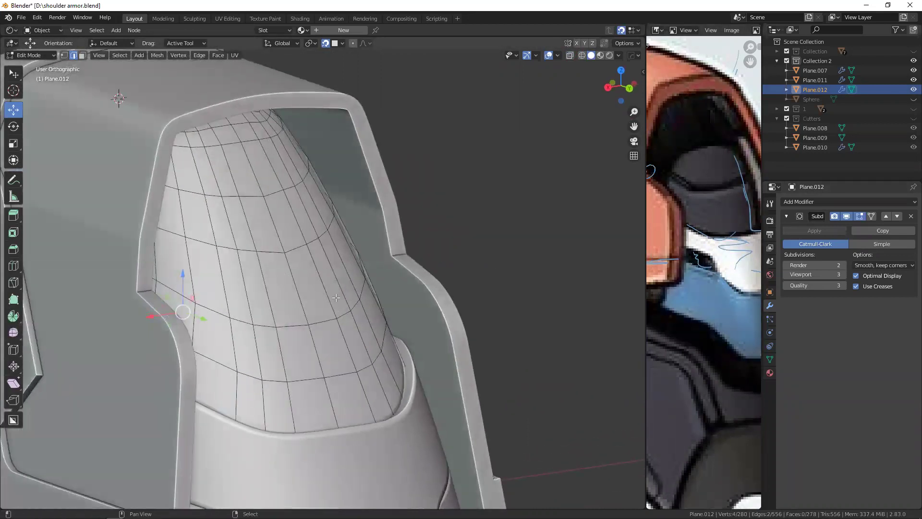
middle_drag(336, 298, 235, 265)
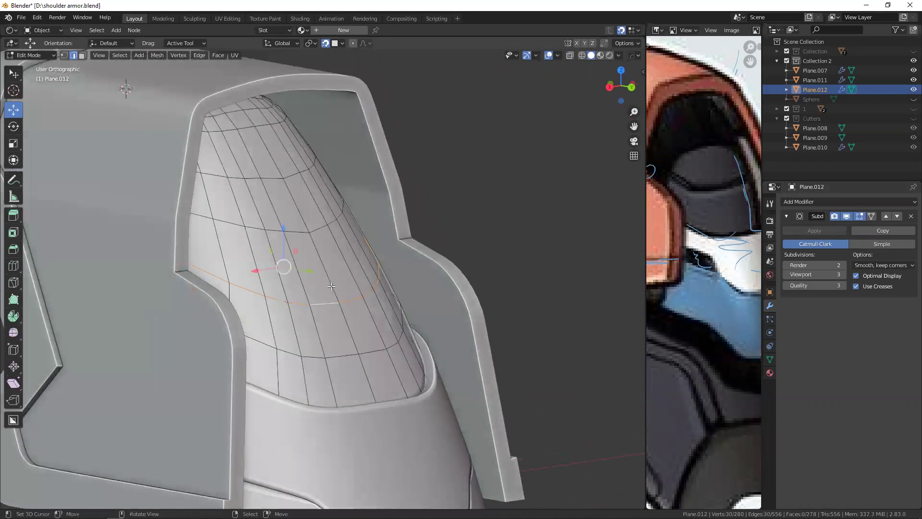
- Loop-cut across the dome plate and bevel the loop into a single-segment band
key(ctrl+r)
scroll(331, 286, up, 1)
click(336, 289)
scroll(394, 287, up, 1)
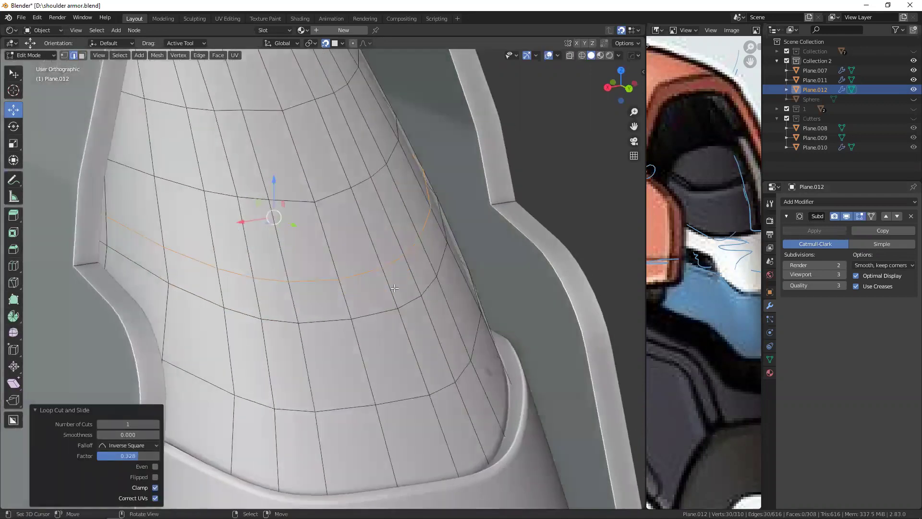
key(ctrl+b)
scroll(355, 298, up, 3)
click(298, 311)
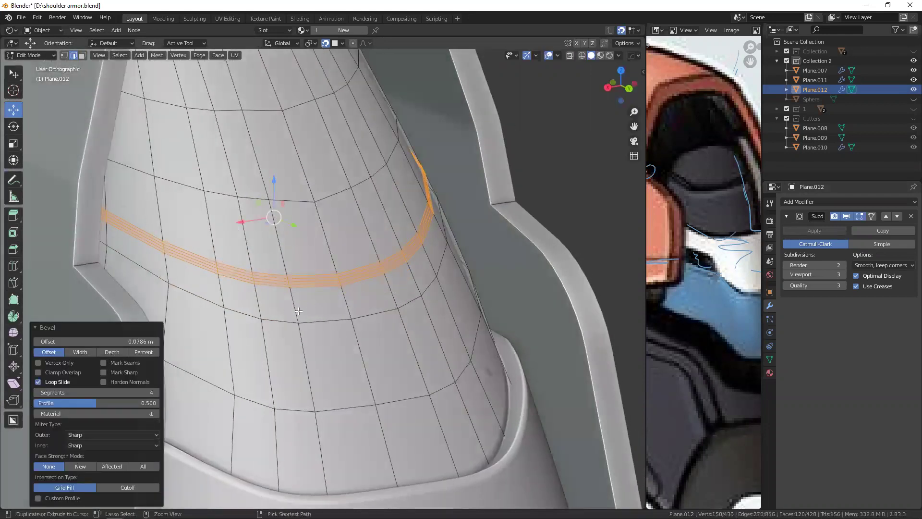
middle_drag(298, 312, 269, 317)
drag(115, 392, 72, 393)
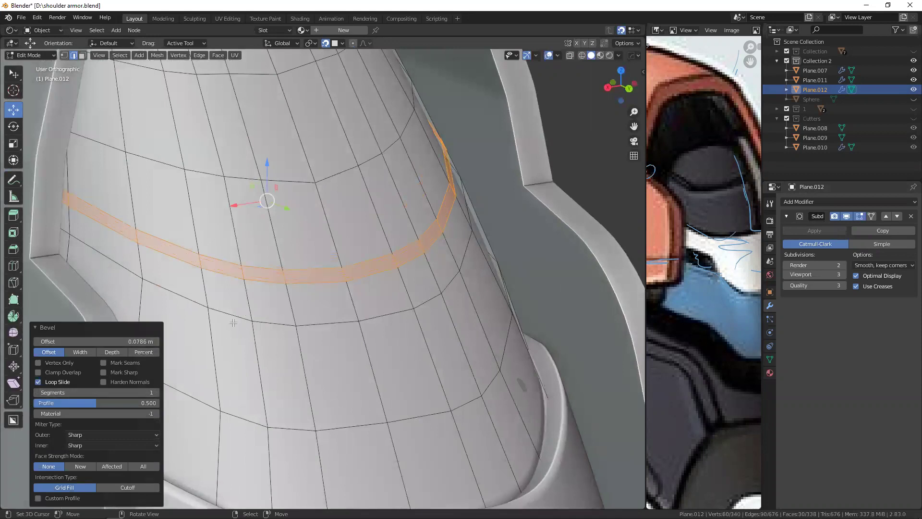
middle_drag(233, 322, 289, 269)
scroll(395, 242, up, 4)
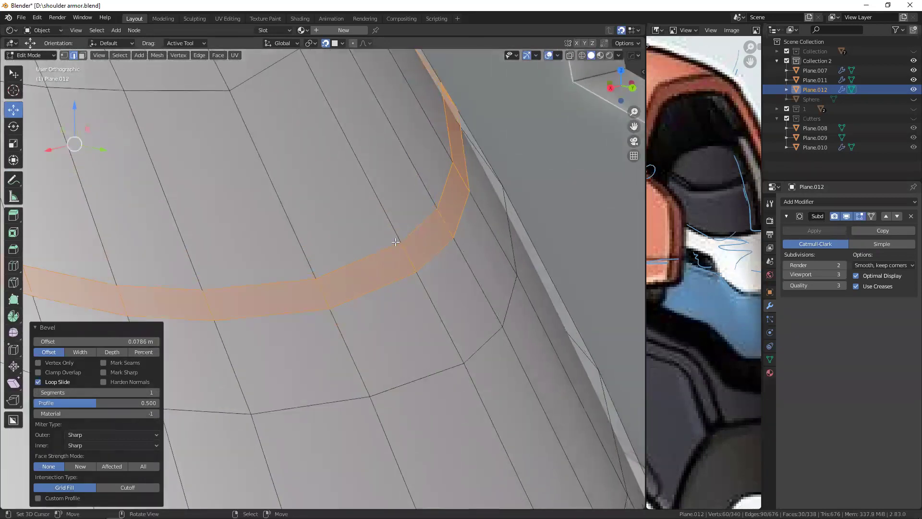
- Add loops on both sides of the band and crease them into a recessed groove
key(ctrl+r)
click(412, 257)
right_click(411, 257)
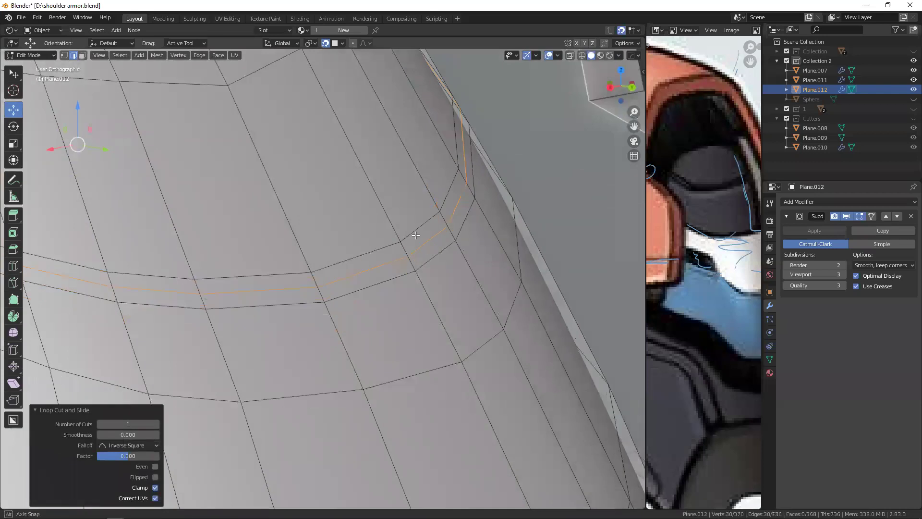
middle_drag(412, 257, 442, 233)
key(alt+s)
click(427, 268)
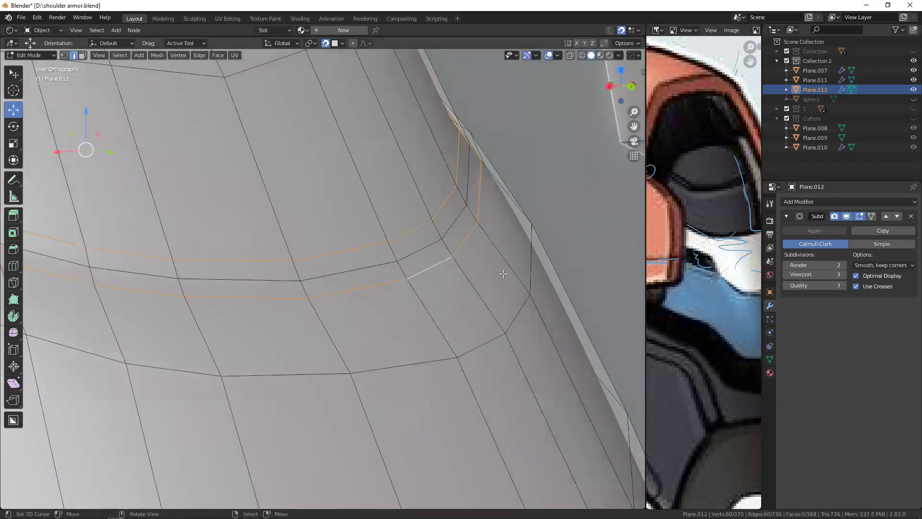
key(shift+e)
click(493, 299)
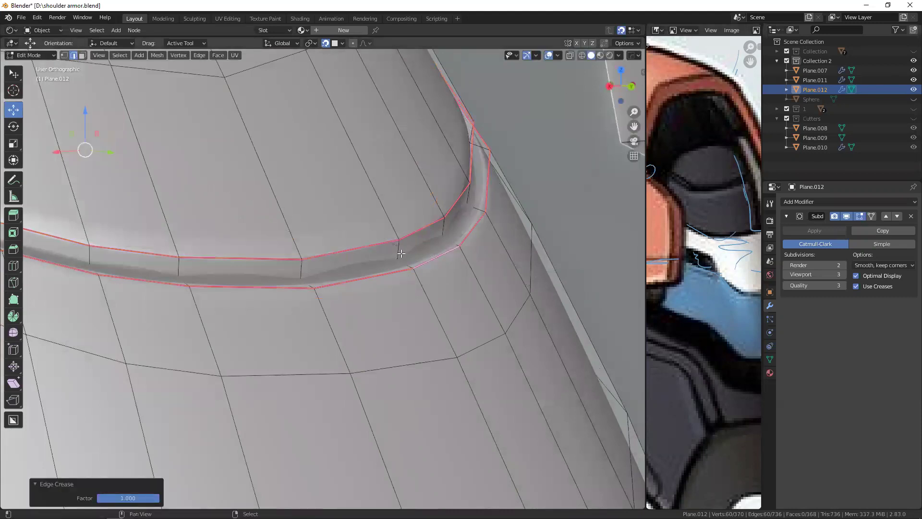
scroll(377, 301, up, 3)
key(Tab)
scroll(377, 301, down, 5)
middle_drag(407, 267, 410, 276)
- Apply Plane.011's Mirror modifier, leaving Solidify and Subdivision, and edit its mesh in X-ray
key(shift+z)
key(shift+z)
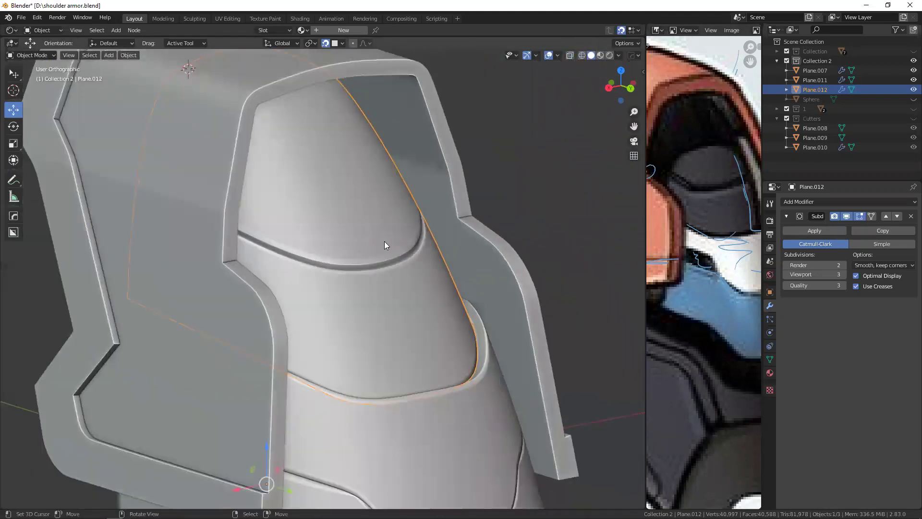
key(ctrl+grave)
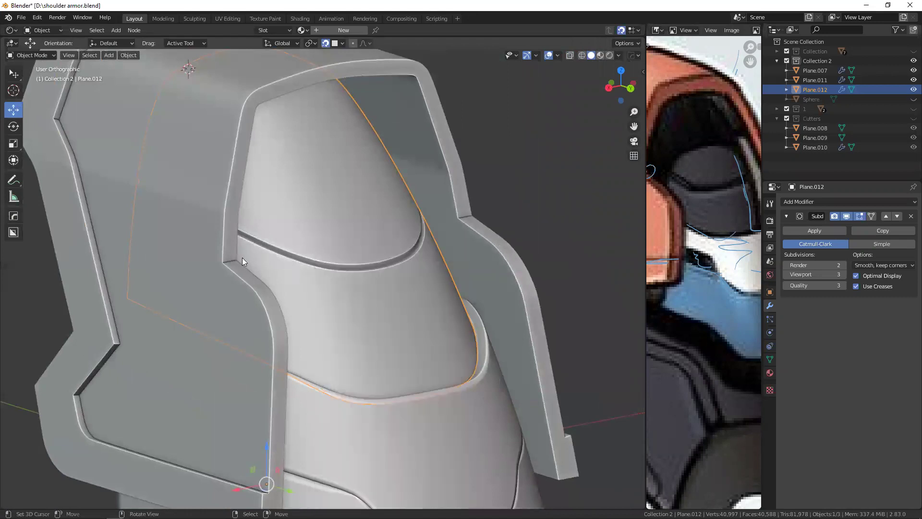
key(alt+a)
mouse_move(352, 256)
middle_down()
mouse_move(334, 258)
mouse_move(365, 242)
middle_up()
scroll(315, 240, up, 2)
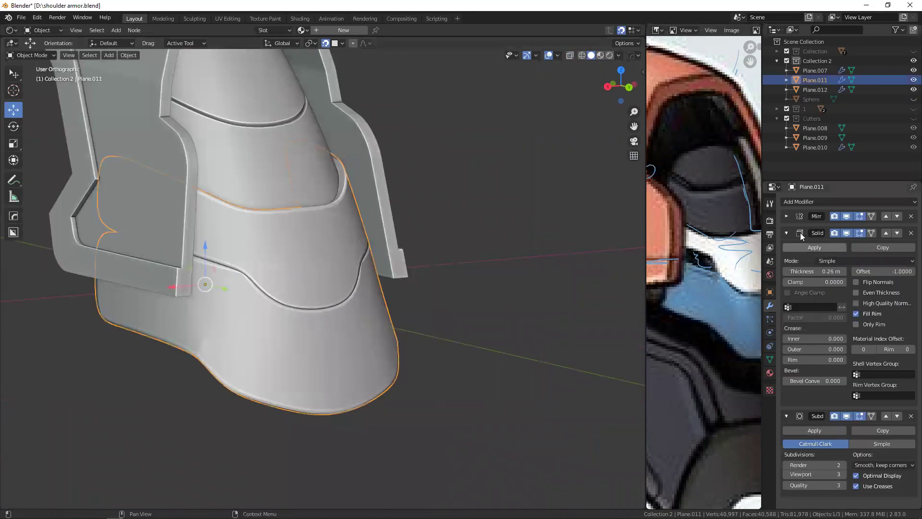
key(ctrl+x)
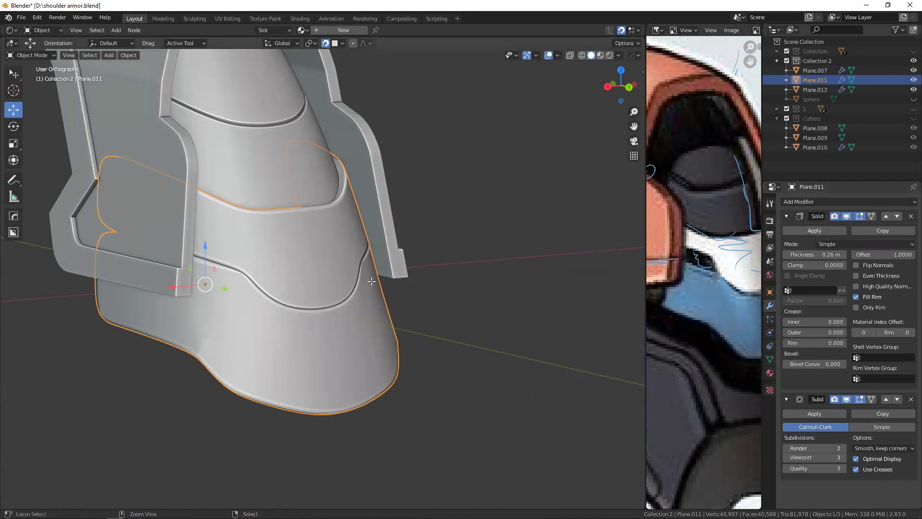
key(Tab)
key(alt+z)
key(alt+z)
- Shrink/fatten the lower plate's linked faces inward by -0.0318 m
middle_drag(281, 313, 360, 236)
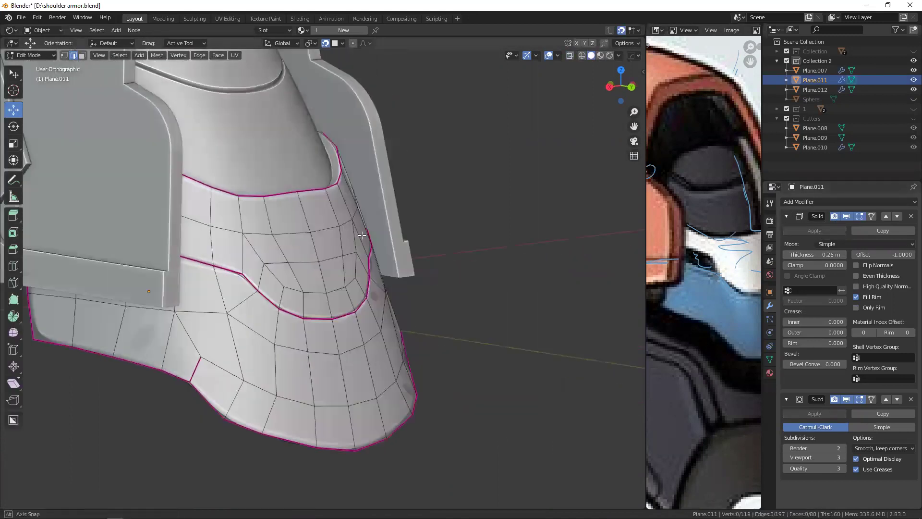
key(l)
scroll(360, 236, up, 2)
key(alt+s)
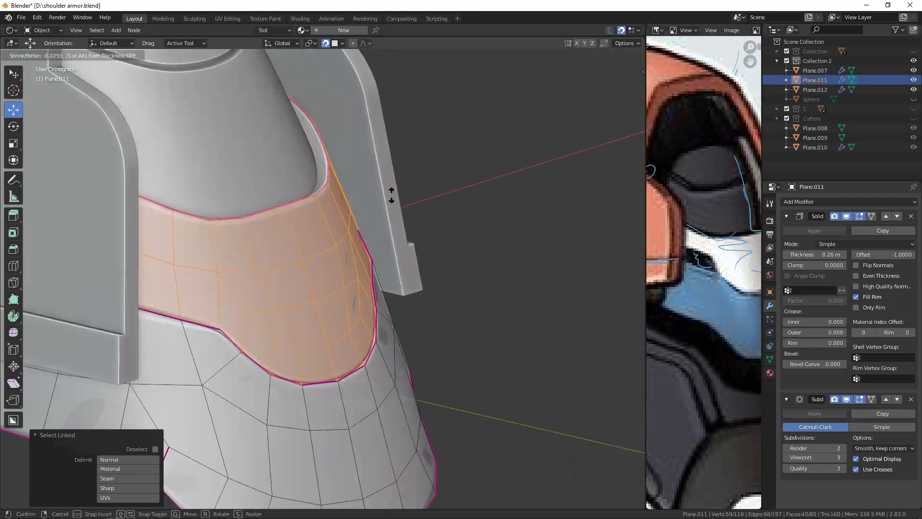
click(390, 203)
key(alt+a)
mouse_move(390, 203)
middle_down()
mouse_move(388, 323)
mouse_move(413, 290)
mouse_move(195, 222)
middle_up()
key(l)
click(431, 304)
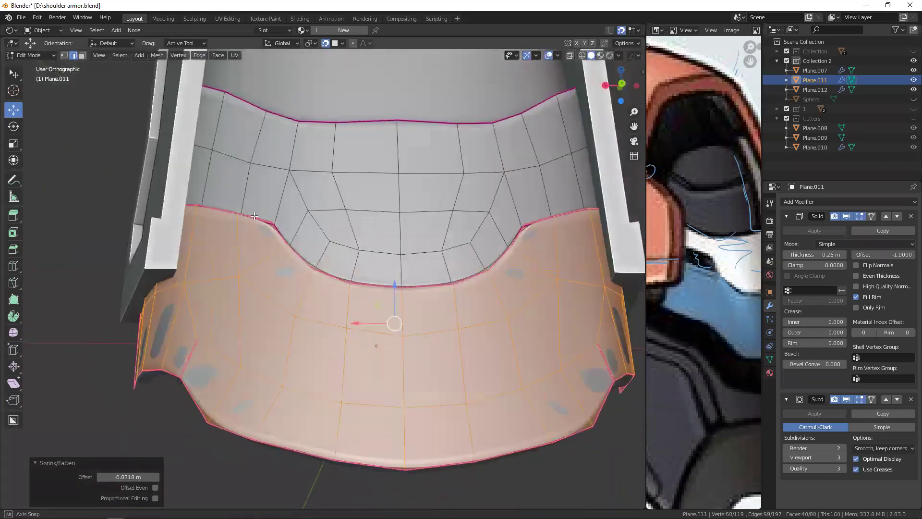
- Leave Edit Mode and check the armor in wireframe before returning to solid shading
key(Tab)
mouse_move(304, 203)
middle_down()
mouse_move(414, 247)
mouse_move(394, 214)
middle_up()
scroll(437, 222, down, 2)
key(shift+z)
scroll(384, 225, up, 3)
key(shift+z)
mouse_move(391, 273)
middle_down()
mouse_move(341, 325)
mouse_move(348, 271)
mouse_move(392, 251)
middle_up()
- Apply the 0.26 m Solidify modifier and re-enter Edit Mode with the plate isolated
click(809, 231)
key(Tab)
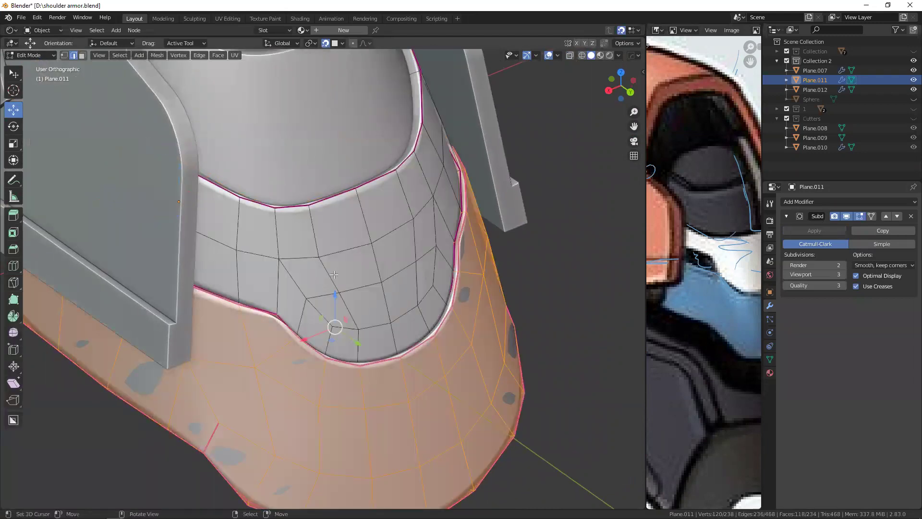
key(KP_Divide)
- Select the panel's corner edge plus all edges with similar face angles
key(alt+z)
mouse_move(350, 329)
middle_down()
mouse_move(303, 350)
mouse_move(274, 313)
mouse_move(205, 303)
middle_up()
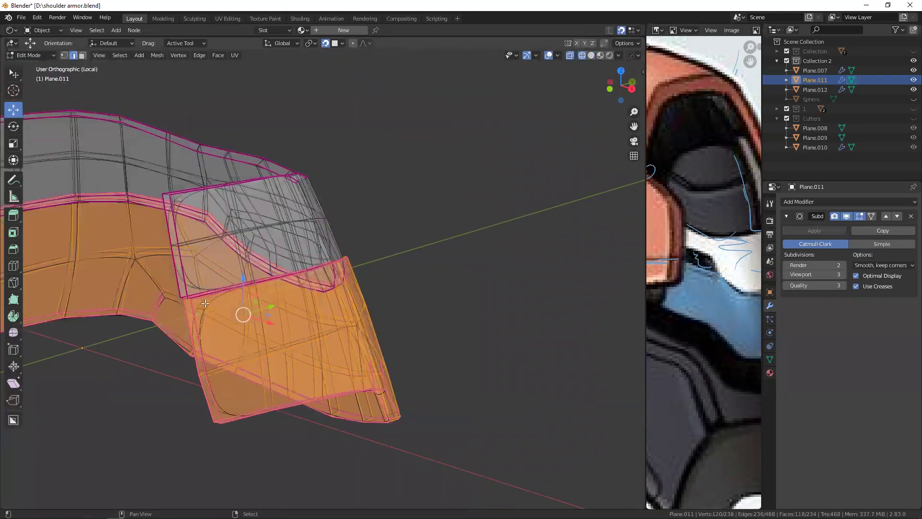
scroll(205, 303, up, 2)
key(alt+z)
scroll(205, 303, up, 3)
mouse_move(192, 86)
shift+middle_down()
mouse_move(210, 209)
mouse_move(245, 245)
mouse_move(246, 224)
shift+middle_up()
click(226, 197)
key(shift+g)
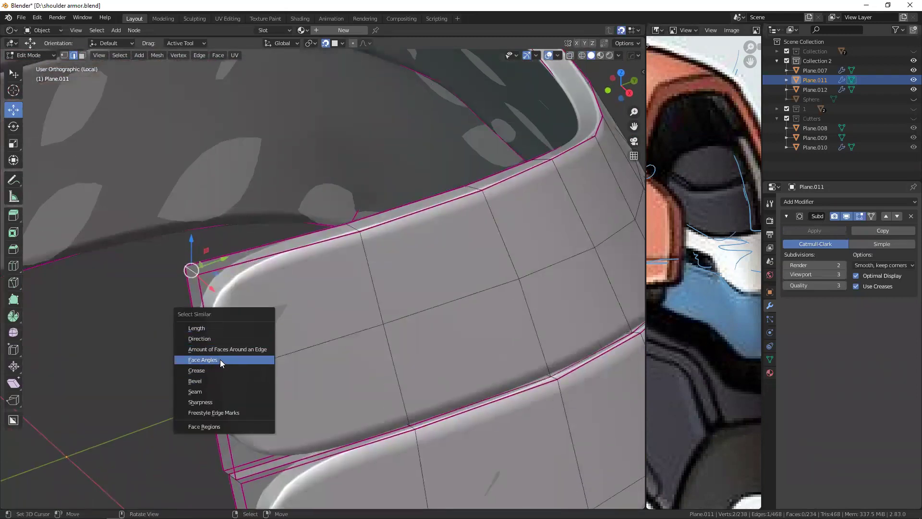
click(220, 360)
- In see-through view, add two more edges near the inner arch and corner
scroll(230, 315, down, 4)
key(shift+z)
middle_drag(230, 316, 298, 398)
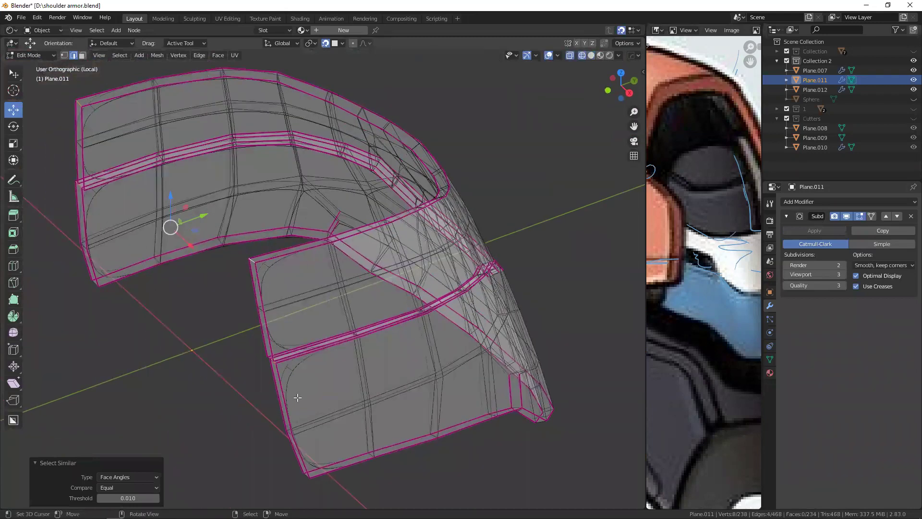
shift+middle_drag(212, 239, 275, 270)
scroll(274, 270, up, 2)
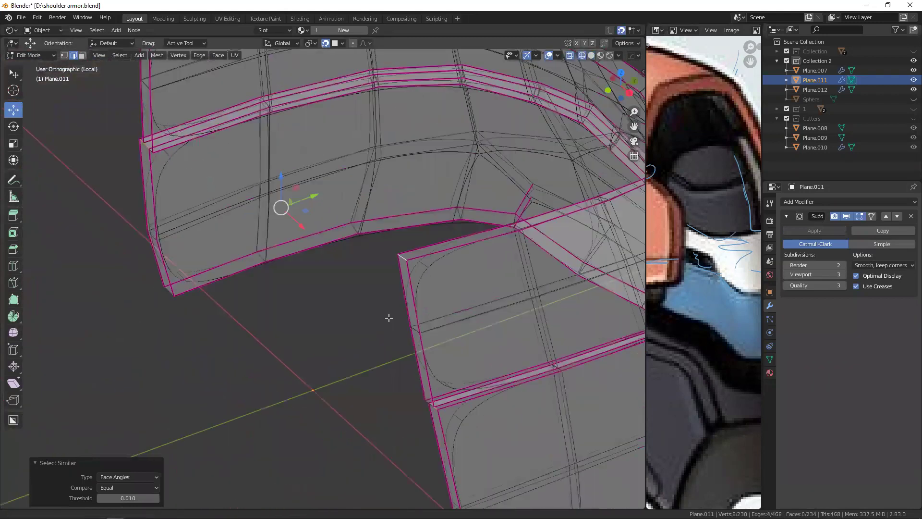
scroll(367, 298, up, 2)
scroll(367, 298, down, 2)
shift+click(368, 309)
scroll(258, 333, up, 2)
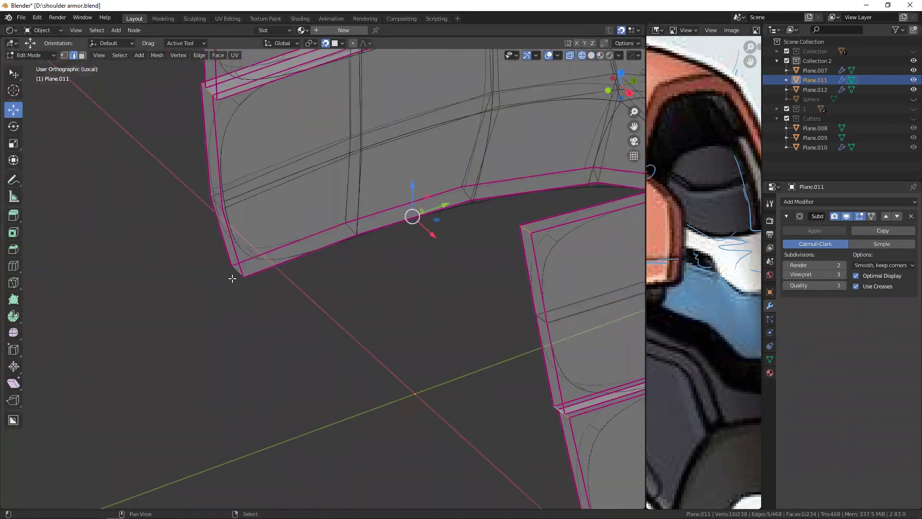
shift+middle_drag(381, 357, 366, 392)
shift+click(366, 391)
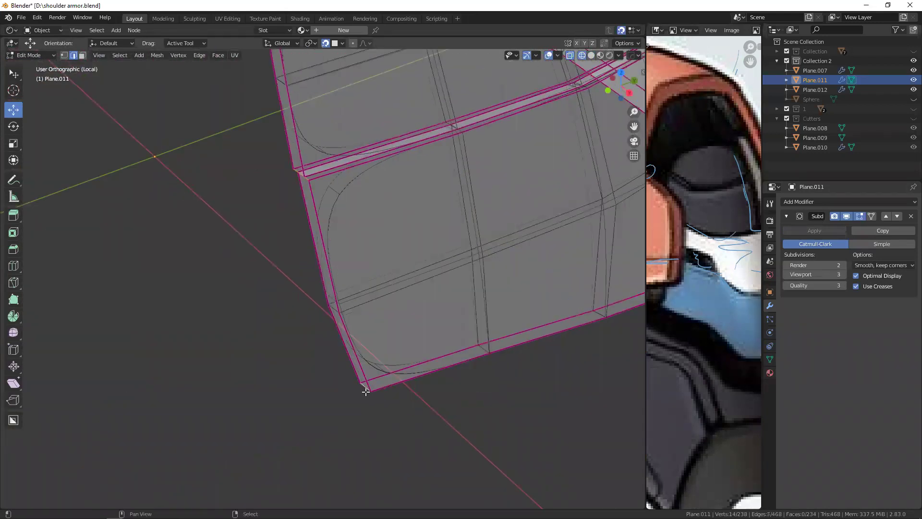
scroll(308, 351, down, 3)
- Inspect the chosen edges edge-on in solid shading, then clear the selection
middle_drag(309, 350, 447, 241)
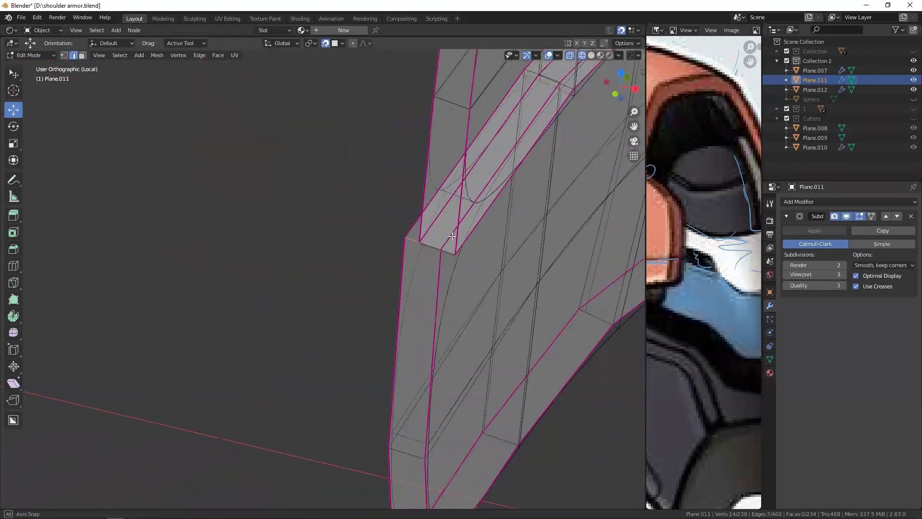
scroll(450, 213, down, 3)
middle_drag(150, 297, 202, 322)
key(shift+z)
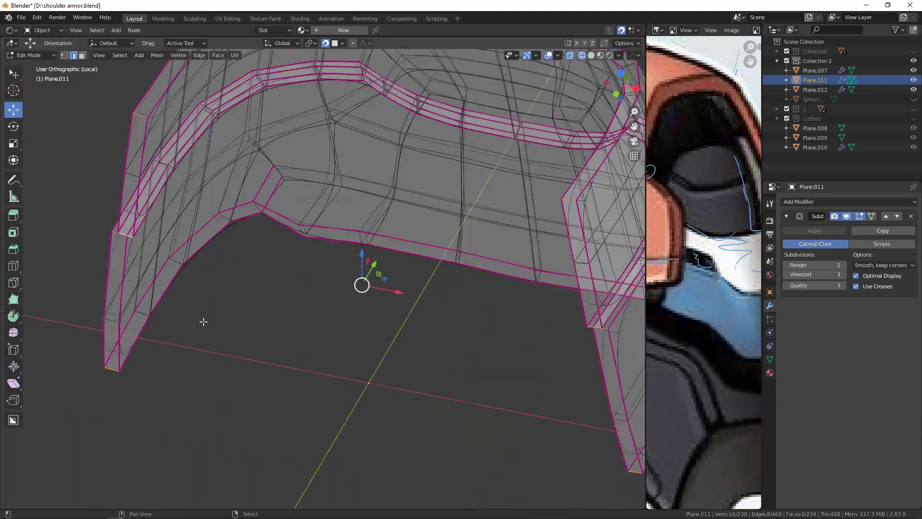
scroll(329, 239, up, 4)
scroll(331, 206, down, 5)
key(alt+a)
mouse_move(346, 269)
middle_down()
mouse_move(371, 266)
mouse_move(250, 262)
middle_up()
scroll(370, 266, up, 5)
- Open the HOps helper panel and select, then deselect, the outer mesh island
key(ctrl+grave)
scroll(228, 256, up, 3)
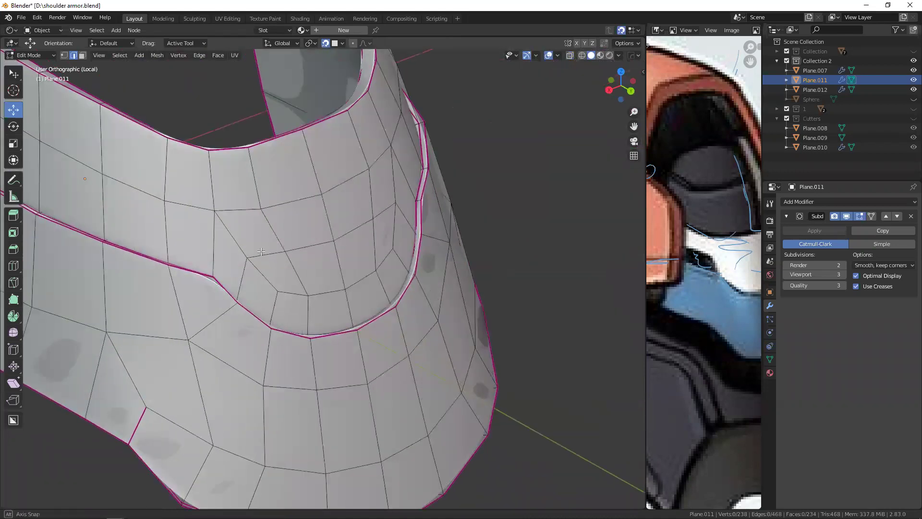
scroll(228, 255, up, 2)
key(l)
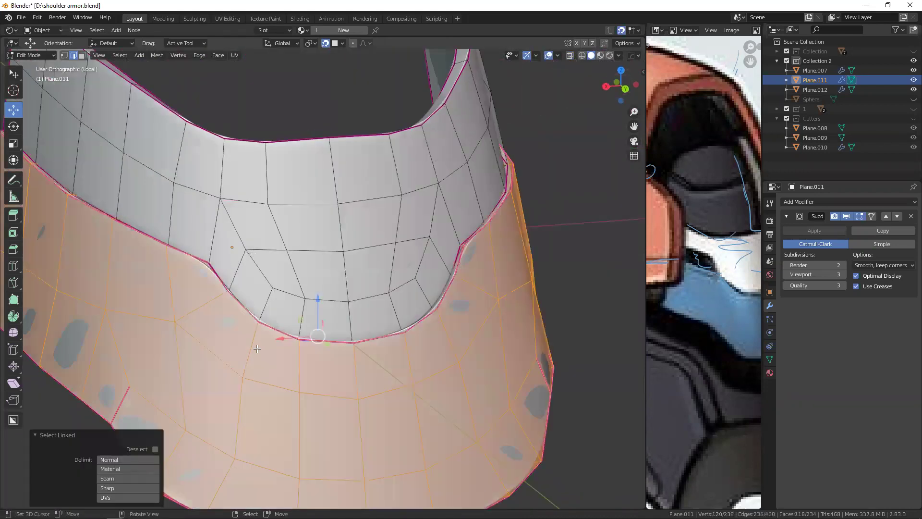
scroll(368, 331, up, 3)
key(alt+a)
- Select the groove's edge loop and bevel it by 0.0642 m
key(alt+z)
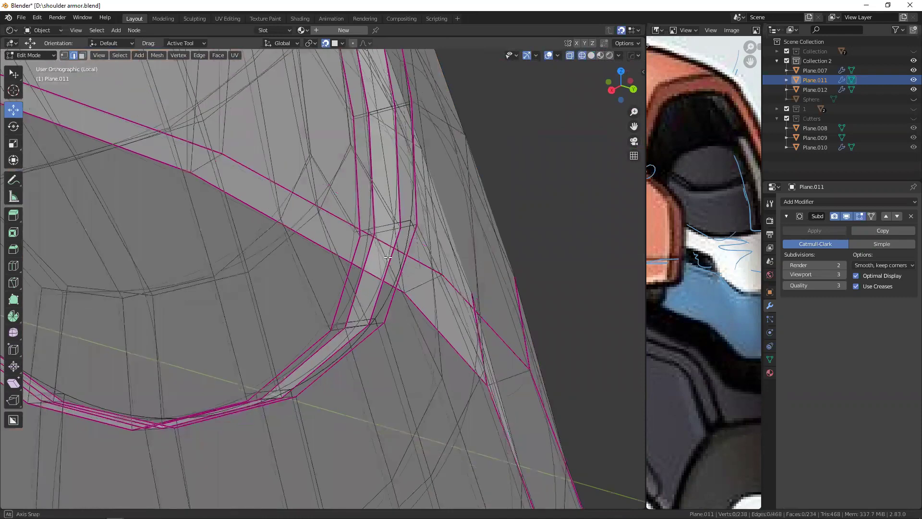
alt+click(398, 255)
key(alt+z)
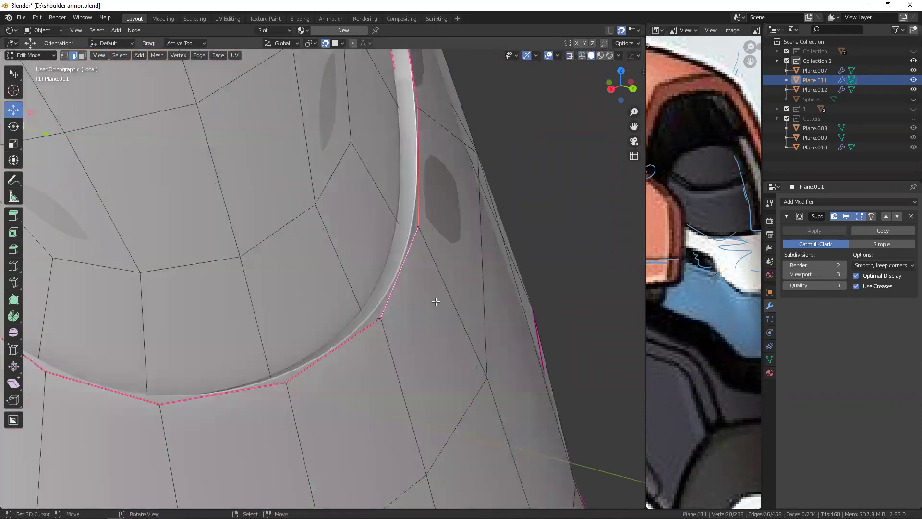
key(ctrl+b)
click(466, 317)
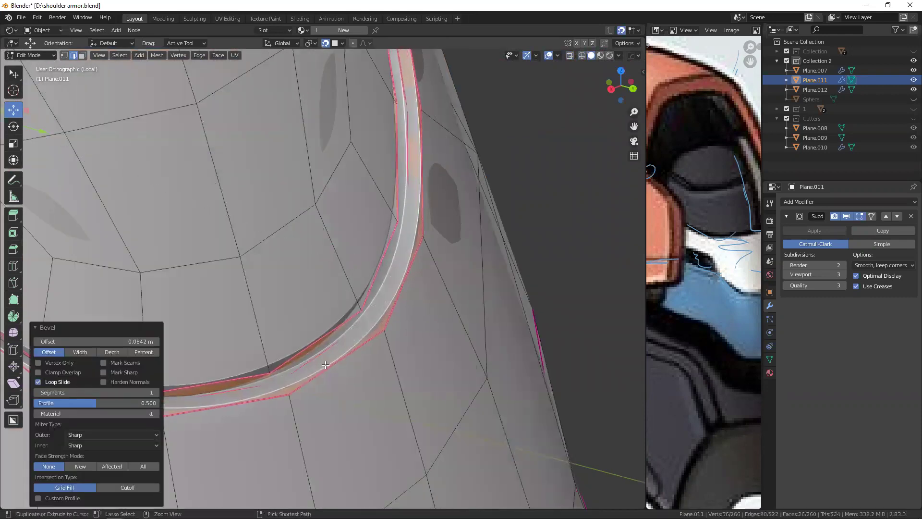
- Add a second, narrower bevel of about 0.01 m and return to Object Mode
scroll(466, 317, down, 3)
middle_drag(337, 307, 320, 192)
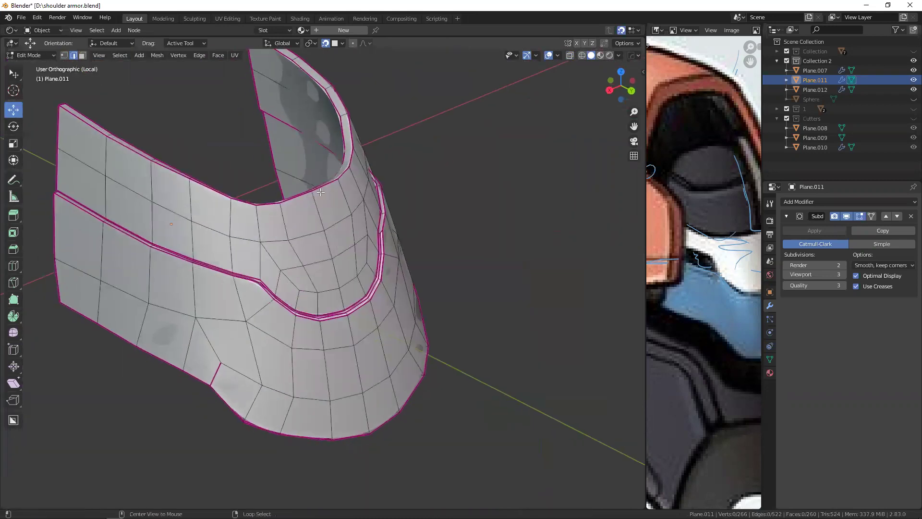
ctrl+middle_drag(316, 240, 371, 245)
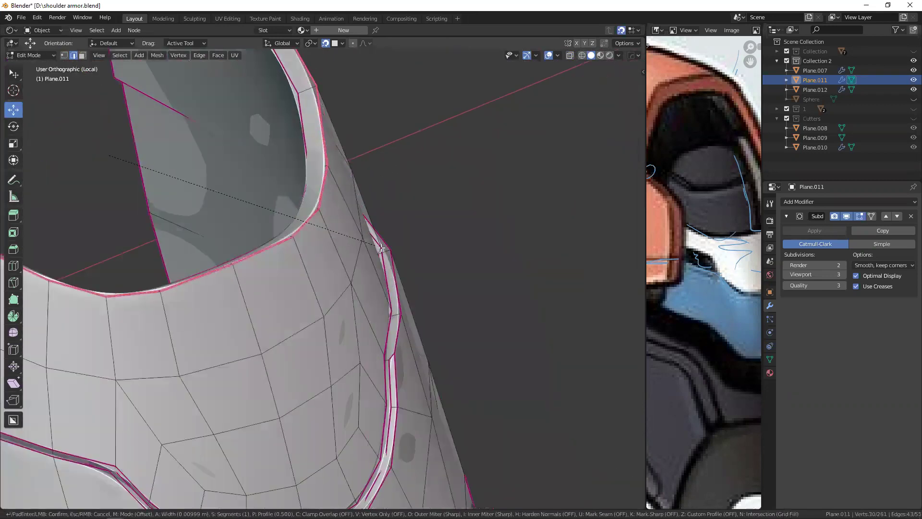
click(397, 259)
key(Tab)
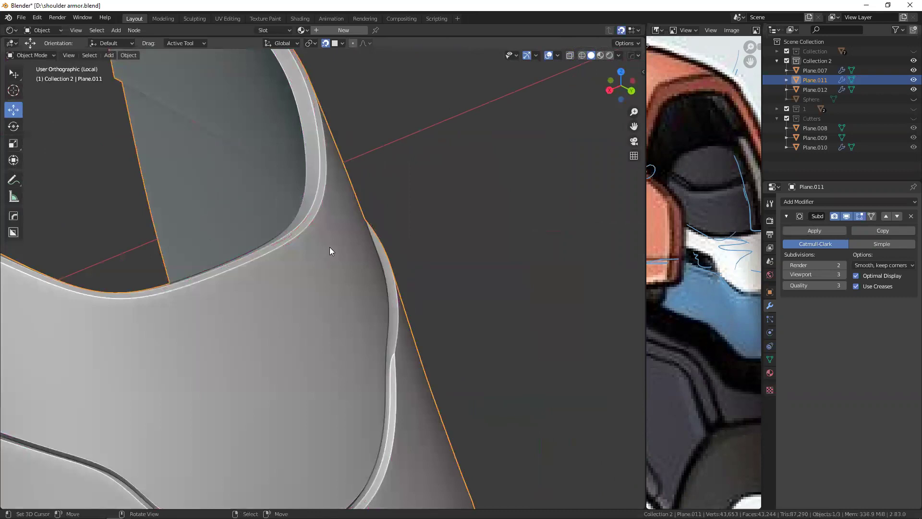
- Exit Local view so all armor pieces return, and orbit to a higher angle
key(KP_Divide)
mouse_move(346, 196)
middle_down()
mouse_move(233, 288)
mouse_move(308, 295)
mouse_move(357, 271)
mouse_move(309, 259)
mouse_move(348, 230)
middle_up()
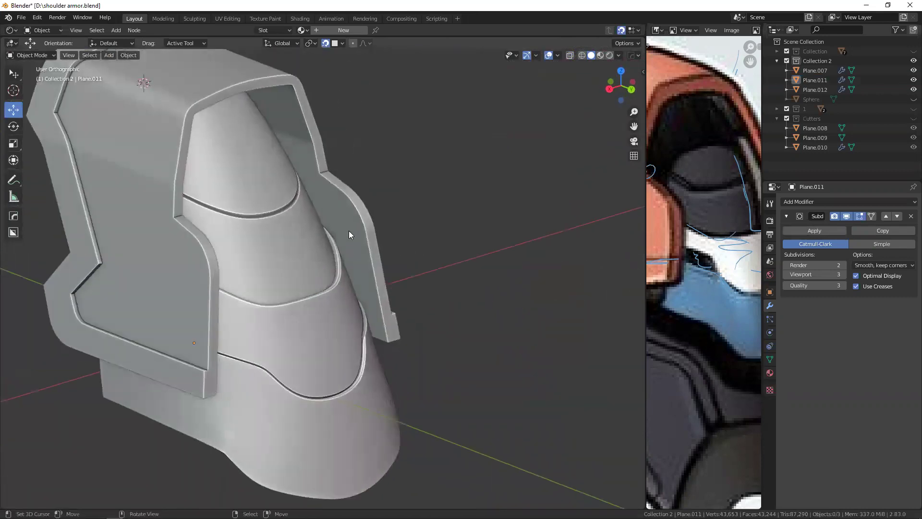
scroll(436, 330, down, 2)
scroll(704, 339, up, 2)
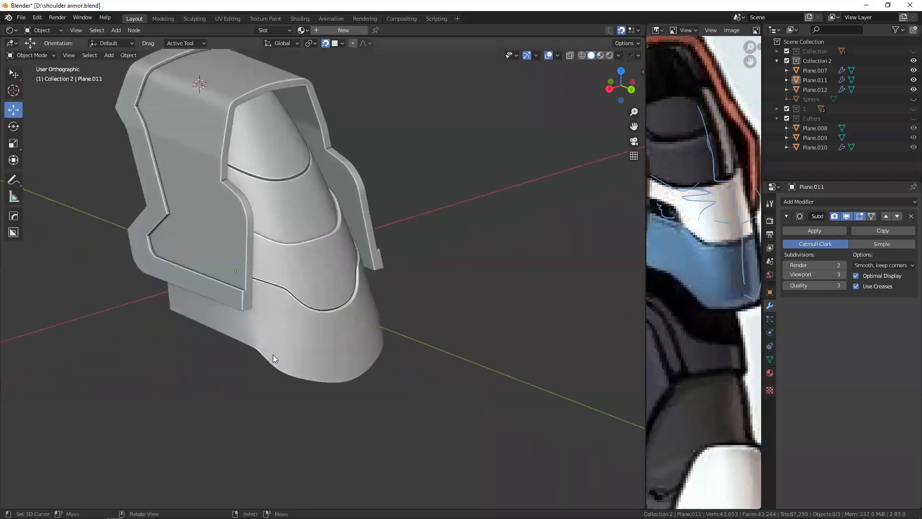
scroll(272, 355, up, 4)
mouse_move(256, 273)
middle_down()
mouse_move(271, 281)
mouse_move(242, 282)
mouse_move(303, 279)
mouse_move(304, 266)
middle_up()
- Maximize the reference Image Editor and zoom out to show the whole concept art
key(ctrl+space)
mouse_move(719, 273)
ctrl+middle_down()
mouse_move(480, 255)
mouse_move(328, 273)
mouse_move(448, 315)
ctrl+middle_up()
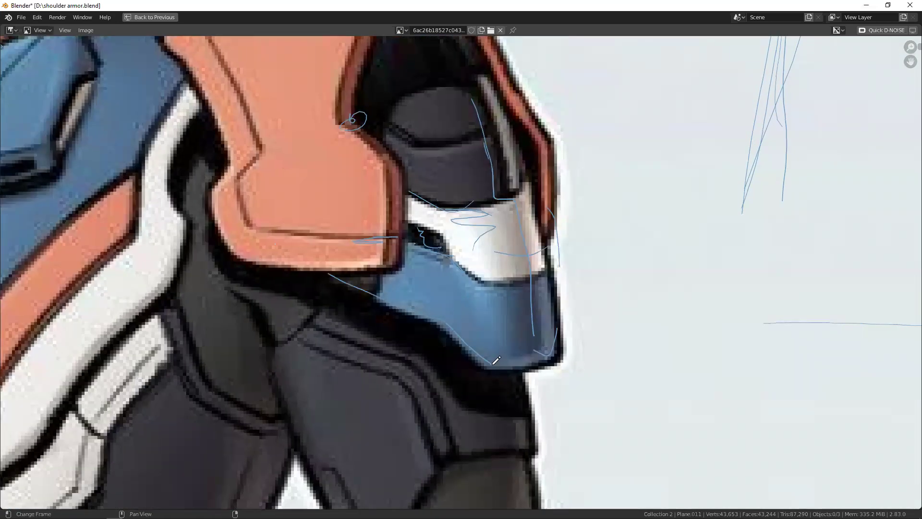
scroll(546, 329, down, 1)
scroll(417, 284, down, 1)
scroll(463, 303, down, 1)
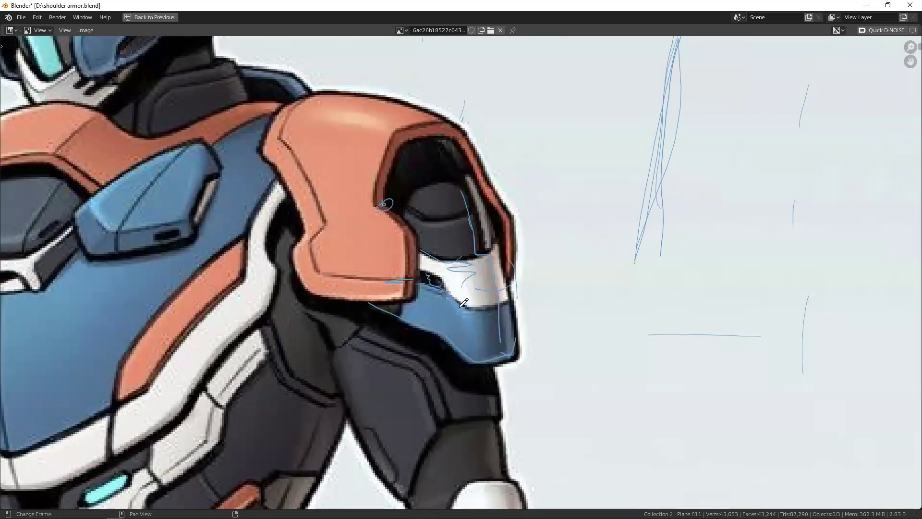
- Back in the Layout, draw a blue annotation guide across the lower strip and select Plane.011
key(ctrl+space)
mouse_move(284, 310)
middle_down()
mouse_move(252, 304)
mouse_move(263, 277)
mouse_move(150, 264)
mouse_move(143, 249)
middle_up()
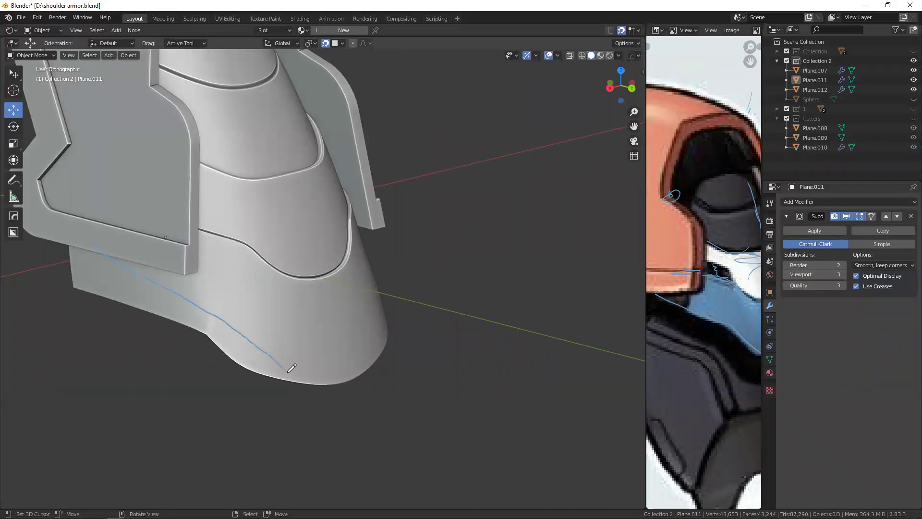
mouse_move(373, 343)
middle_down()
mouse_move(286, 330)
mouse_move(292, 319)
mouse_move(221, 280)
mouse_move(298, 298)
mouse_move(251, 281)
mouse_move(320, 337)
middle_up()
click(299, 298)
- Inspect Plane.011's mesh in Edit Mode against the guide line, with nothing selected
key(Tab)
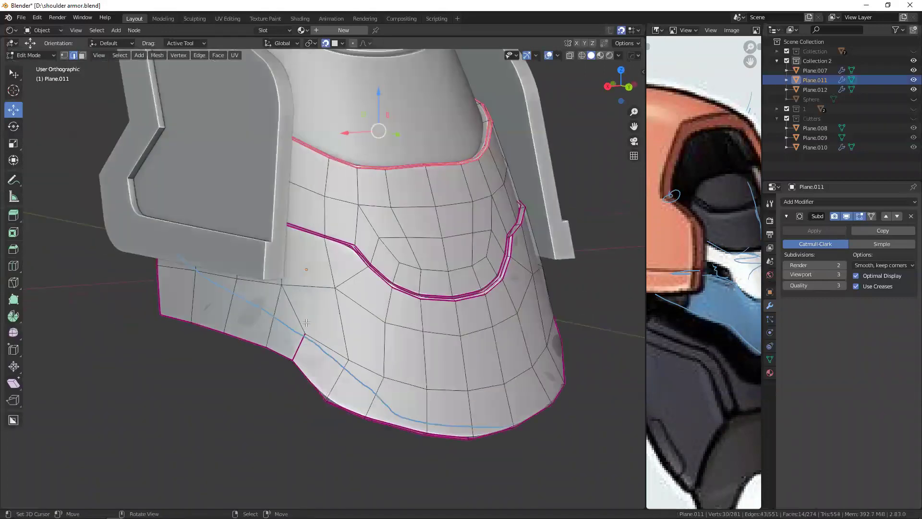
middle_drag(368, 321, 246, 271)
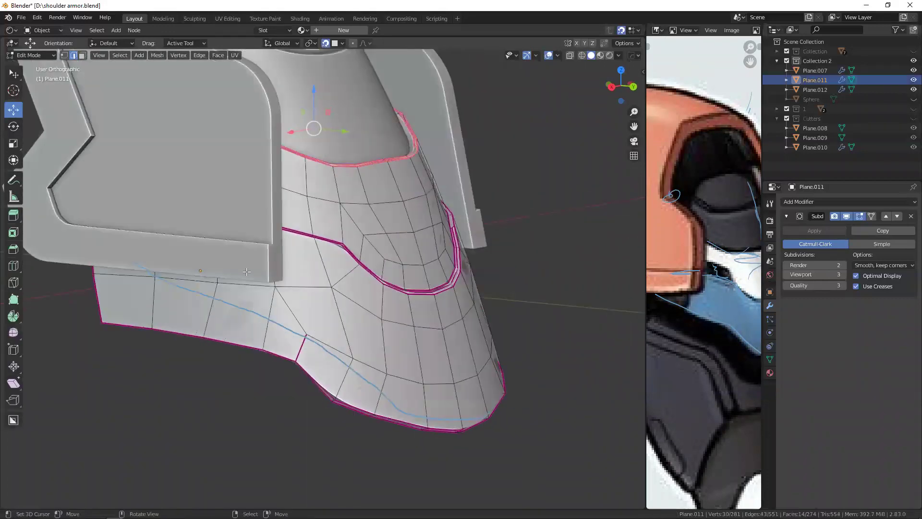
middle_drag(326, 306, 343, 335)
middle_drag(394, 313, 330, 330)
key(alt+a)
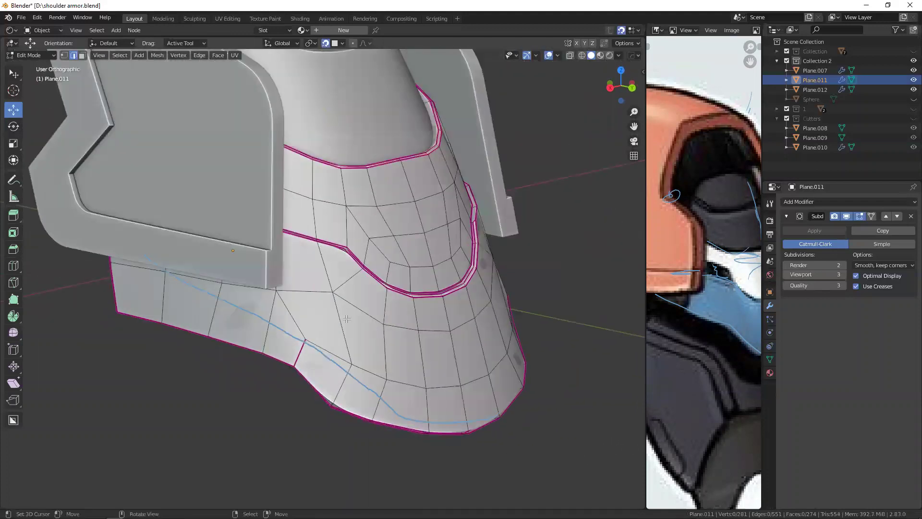
middle_drag(251, 305, 299, 279)
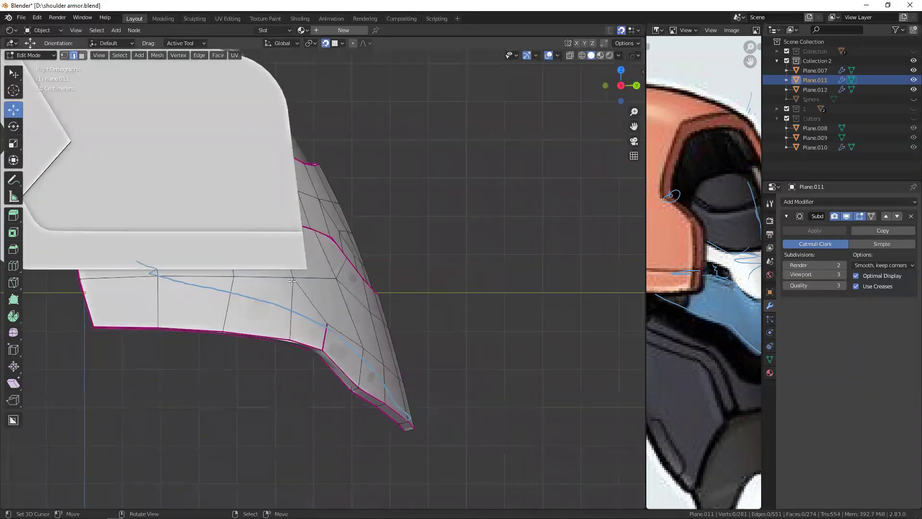
- Return to Object Mode and unhide the Sphere
key(Tab)
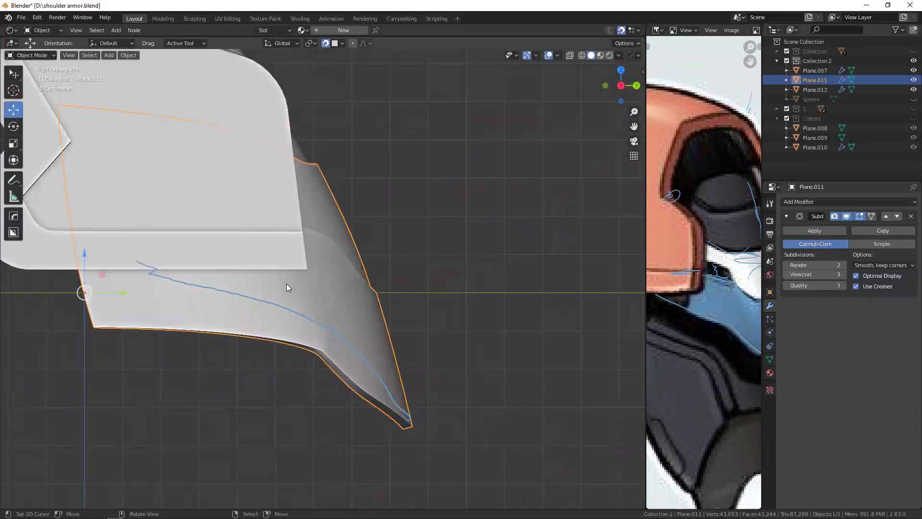
key(alt+h)
middle_drag(284, 288, 341, 292)
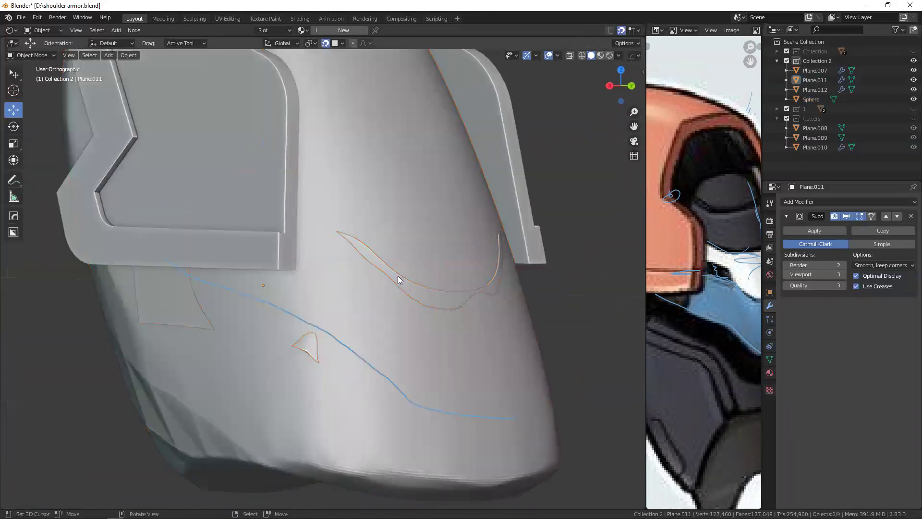
- Hide Plane.007 and Plane.012, then enter Edit Mode on Plane.011
shift+click(314, 402)
key(shift+h)
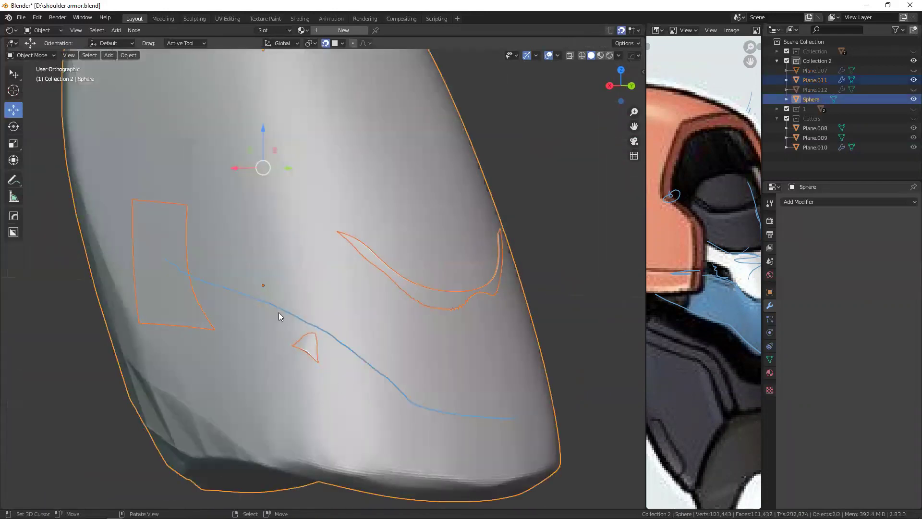
key(alt+a)
click(307, 344)
key(Tab)
mouse_move(306, 344)
middle_down()
mouse_move(295, 298)
mouse_move(308, 303)
middle_up()
- Switch to vertex select and inspect the plate's mesh in wireframe and solid shading
alt+click(437, 301)
key(alt+a)
key(1)
mouse_move(437, 301)
middle_down()
mouse_move(186, 234)
mouse_move(158, 238)
mouse_move(261, 239)
middle_up()
click(125, 244)
key(shift+z)
key(a)
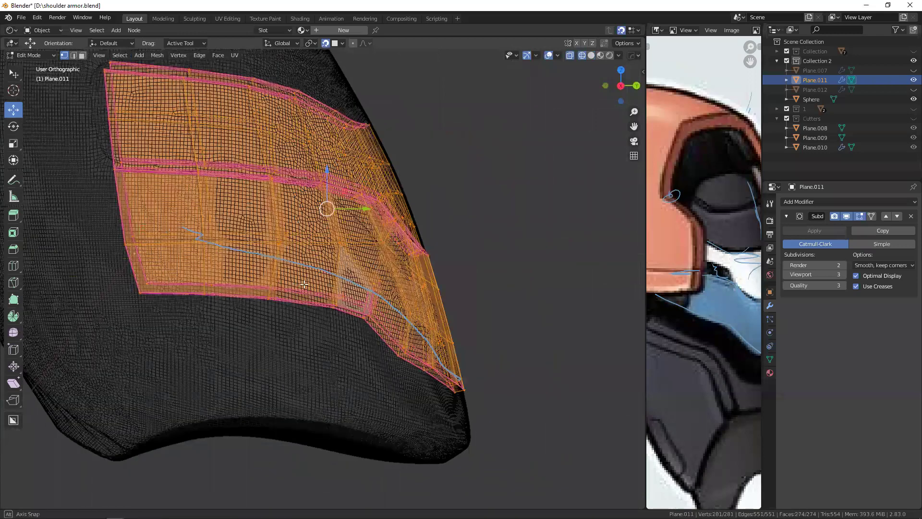
middle_drag(304, 284, 294, 283)
key(shift+z)
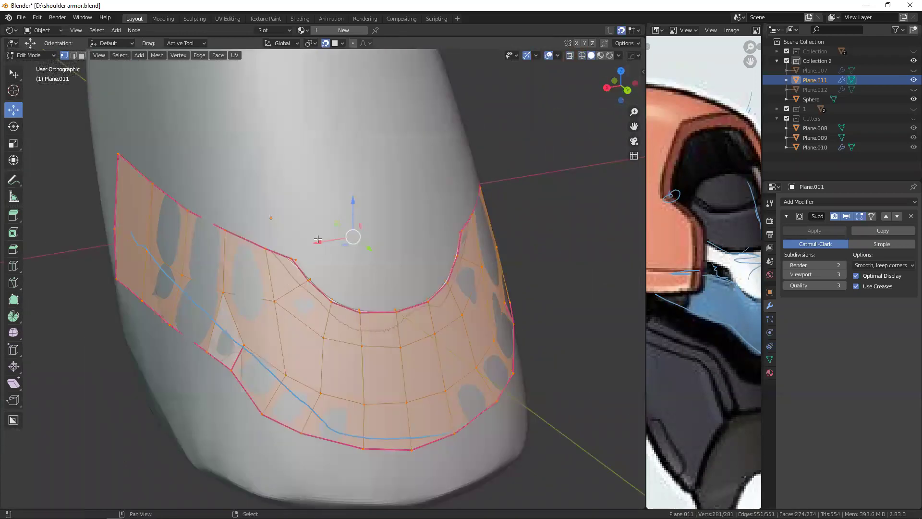
- Select the linked upper plate and separate it into its own object
key(shift+z)
key(alt+a)
key(l)
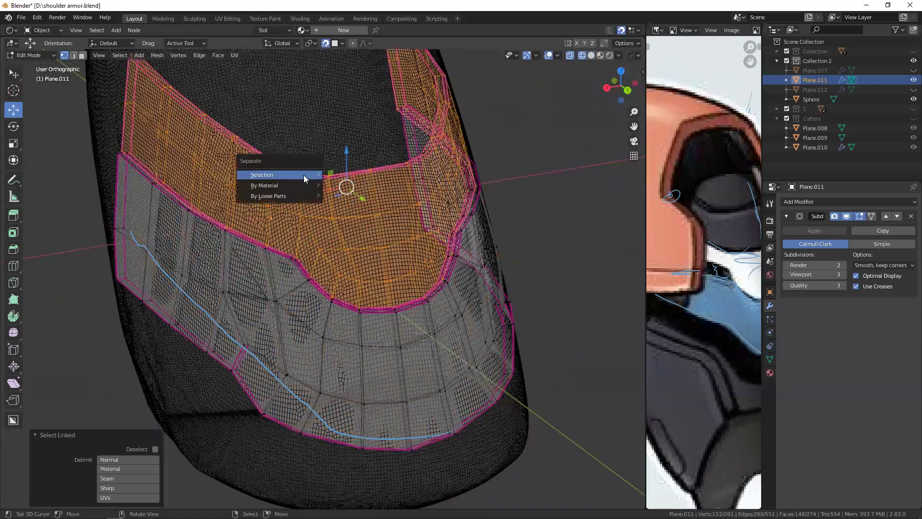
click(297, 175)
- In Object Mode, hide the separated upper piece Plane.013
key(Tab)
click(344, 195)
key(h)
key(shift+z)
- Enter Edit Mode on the lower strip Plane.011 and frame it in wireframe
click(320, 289)
key(Tab)
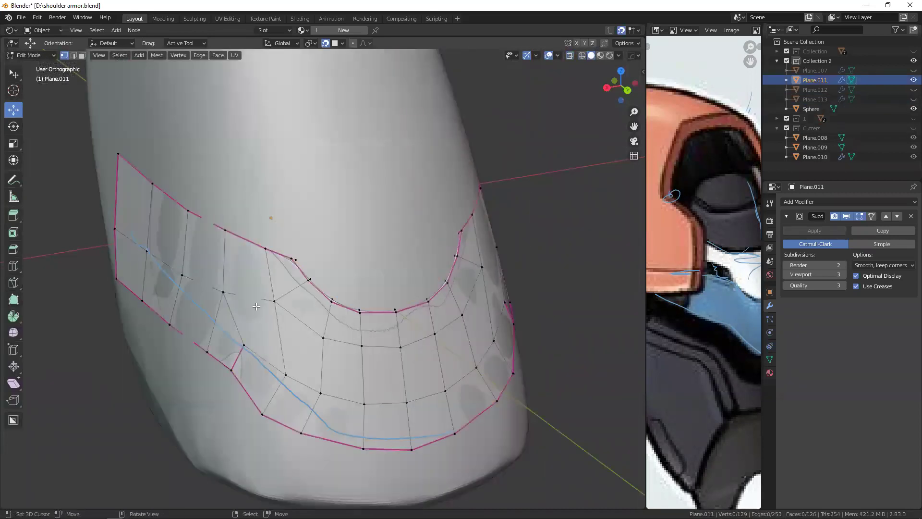
key(shift+z)
mouse_move(267, 281)
middle_down()
mouse_move(371, 224)
mouse_move(292, 274)
middle_up()
scroll(292, 220, up, 2)
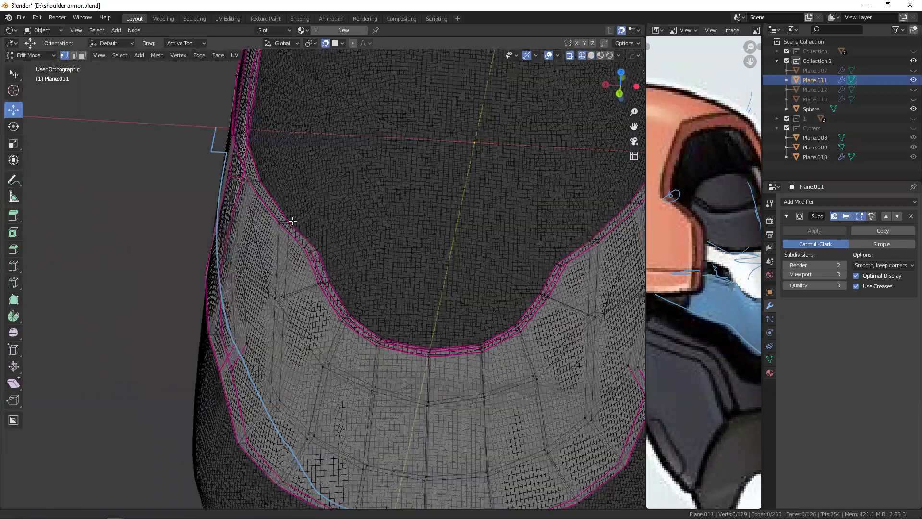
scroll(306, 229, up, 3)
scroll(306, 228, down, 2)
- Circle-select the faces of one half of the strip in Local view
key(l)
mouse_move(307, 230)
middle_down()
mouse_move(379, 263)
mouse_move(336, 259)
middle_up()
key(shift+z)
key(slash)
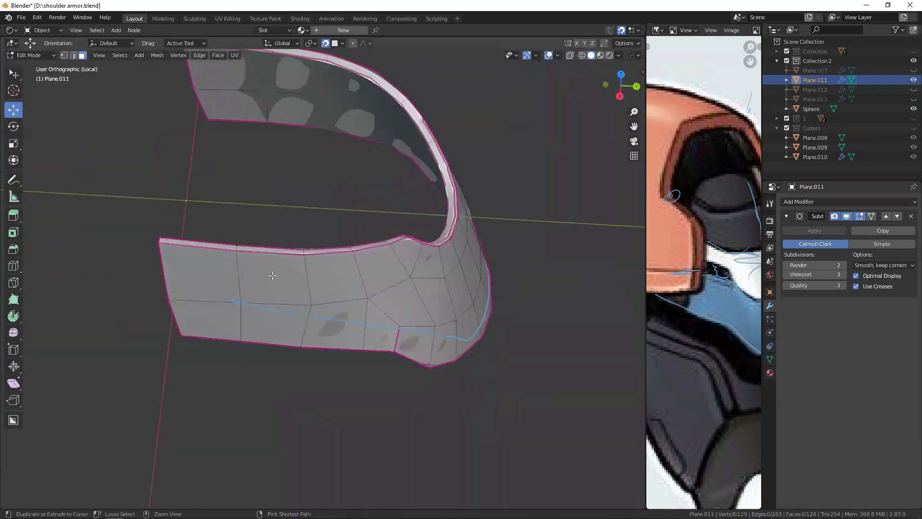
key(alt+a)
key(c)
drag(228, 279, 499, 361)
middle_drag(347, 296, 247, 281)
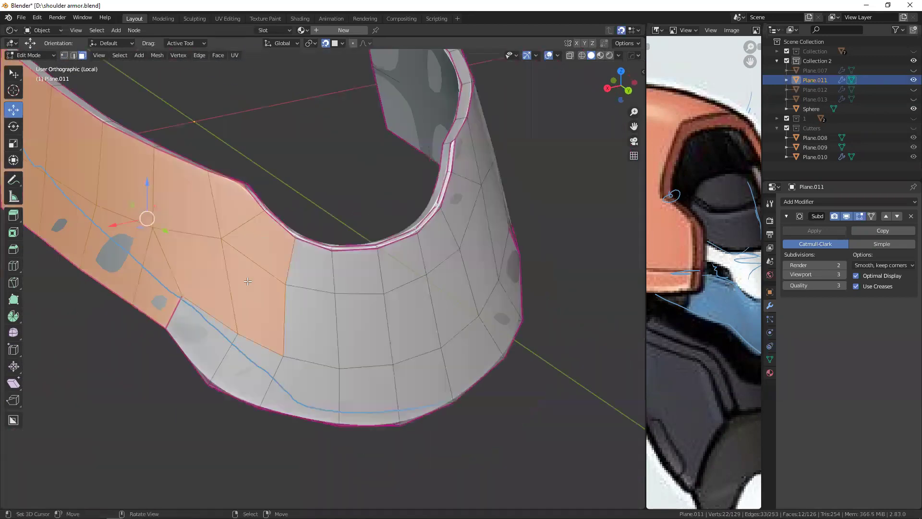
mouse_move(354, 283)
middle_down()
mouse_move(363, 274)
mouse_move(348, 289)
middle_up()
- Invert the selection and delete the other half's faces
key(ctrl+i)
key(x)
key(Return)
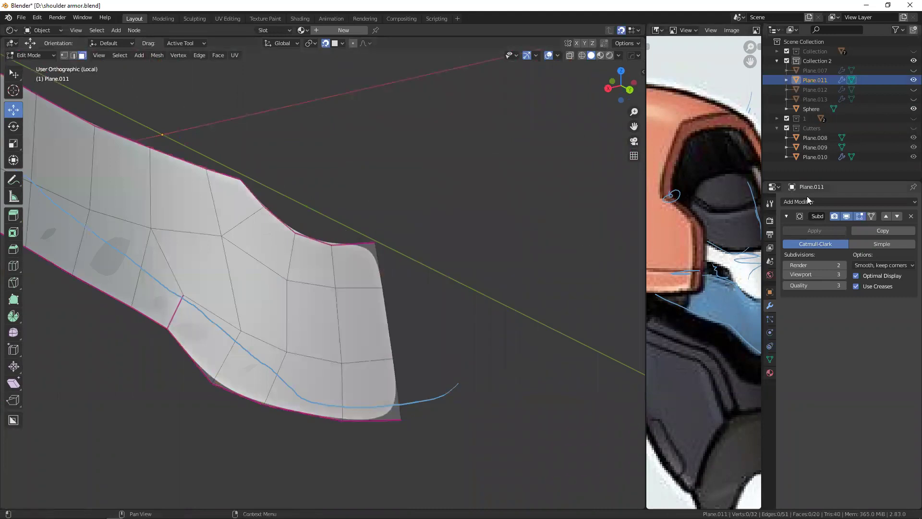
- Add an X-axis Mirror modifier and move it above Subdivision
click(807, 201)
click(732, 296)
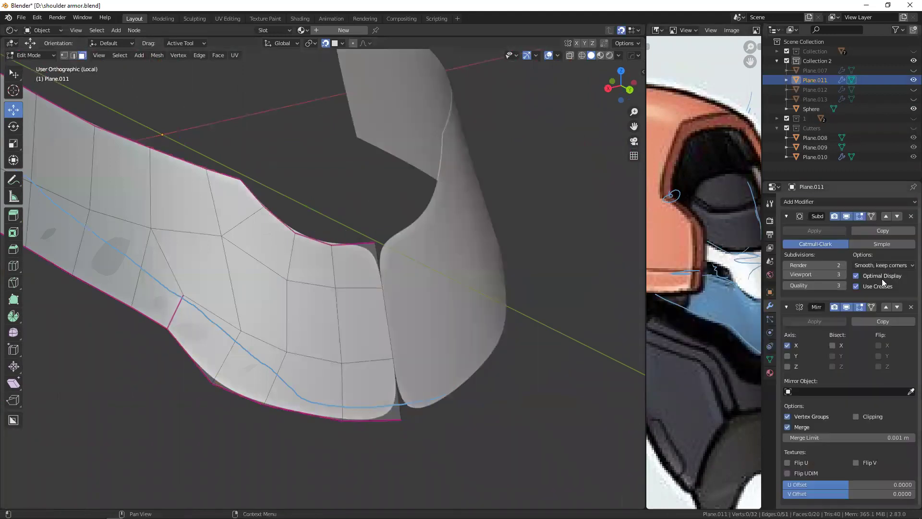
click(886, 306)
middle_drag(336, 269, 283, 265)
- Leave local view and, in vertex mode, move the first strip vertices up toward the blue guide
key(KP_Divide)
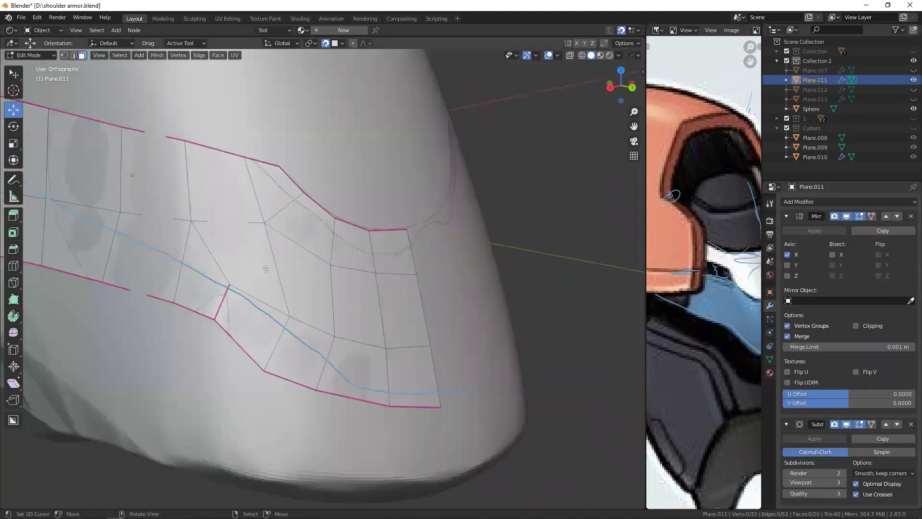
scroll(228, 256, up, 2)
key(1)
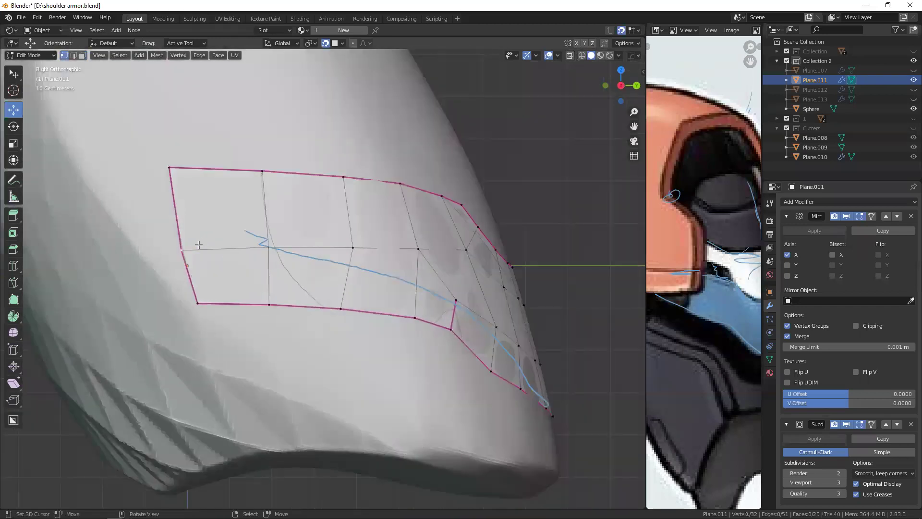
key(g)
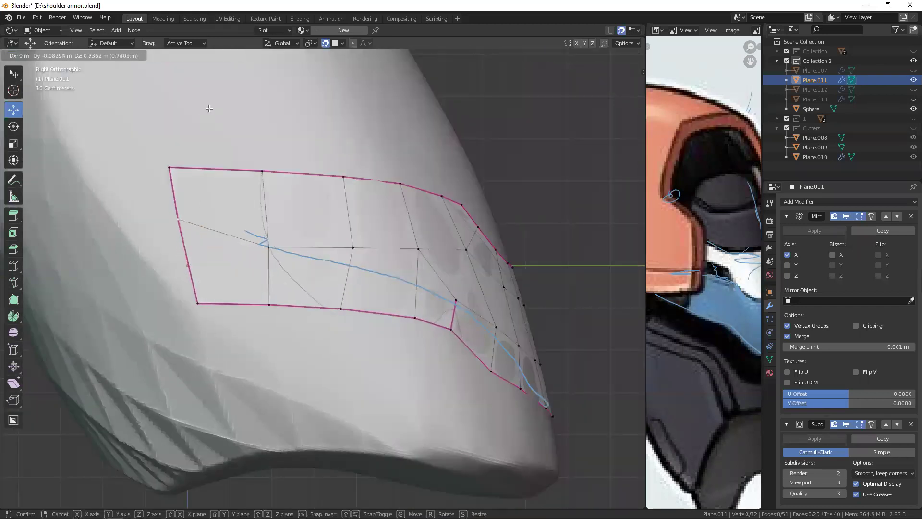
click(205, 244)
key(g)
click(335, 227)
click(178, 219)
key(g)
click(187, 264)
key(g)
click(186, 205)
- Raise the strip's bottom and middle vertices to follow the blue guide line
click(268, 304)
key(g)
click(274, 198)
click(353, 248)
key(g)
click(327, 146)
click(341, 309)
key(g)
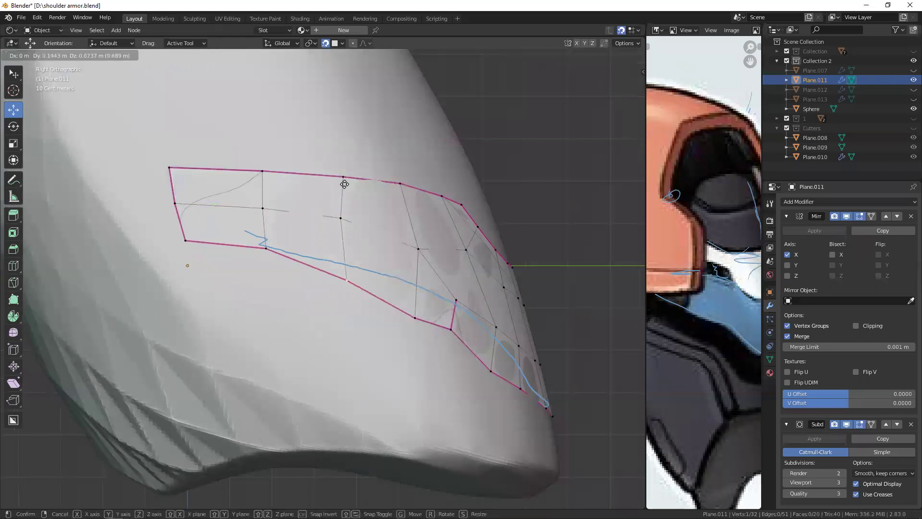
click(345, 184)
mouse_move(344, 184)
middle_down()
mouse_move(298, 225)
mouse_move(253, 288)
middle_up()
click(327, 279)
key(g)
click(334, 193)
click(325, 327)
click(338, 196)
- From a new angle, place the strip's lower vertices directly onto the blue guide line
click(399, 264)
key(g)
click(393, 266)
click(363, 324)
key(g)
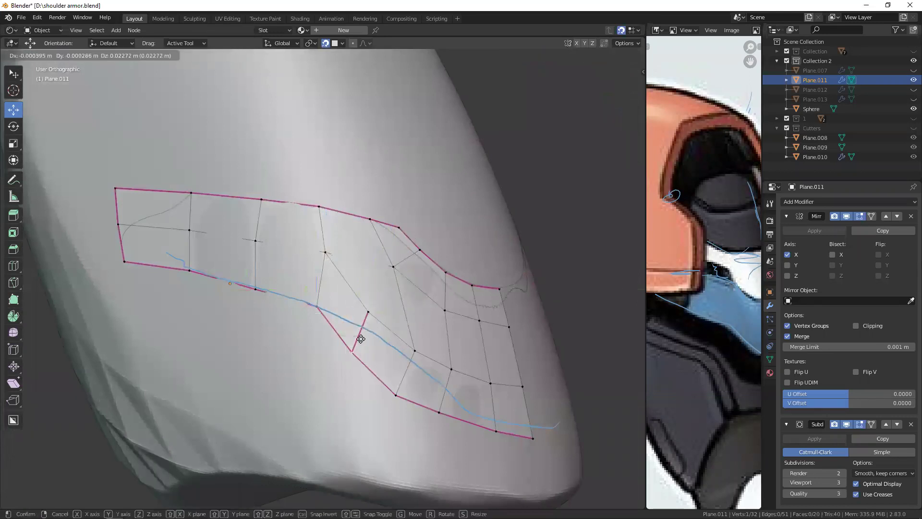
click(371, 280)
click(336, 255)
click(384, 263)
middle_drag(384, 263, 394, 312)
click(372, 392)
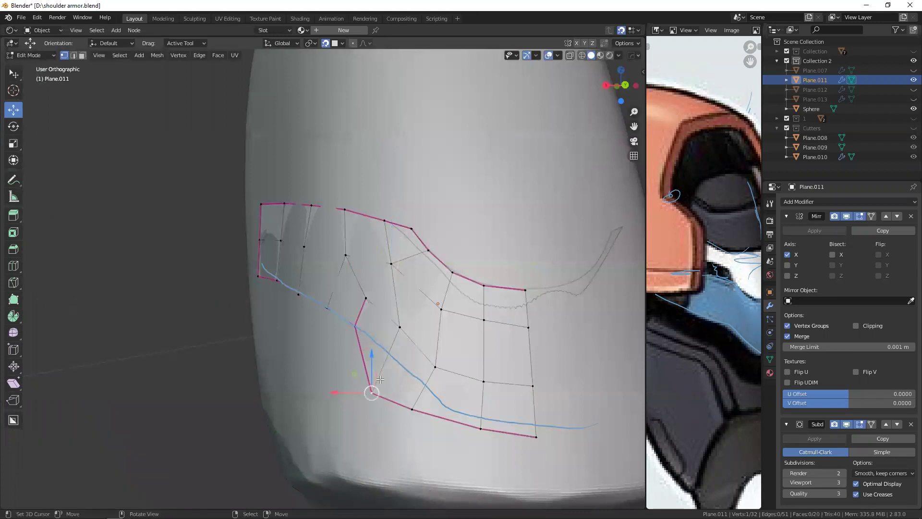
middle_drag(380, 380, 401, 383)
key(g)
click(423, 390)
key(g)
click(478, 318)
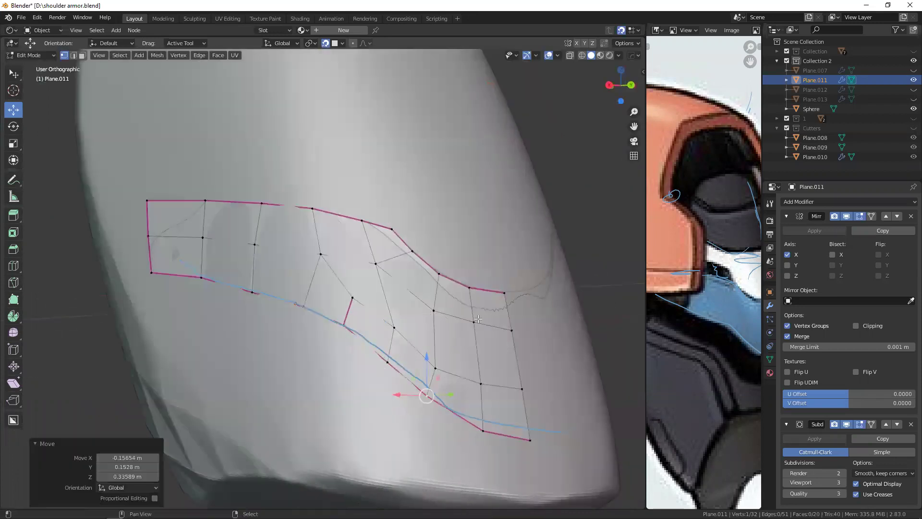
- From the back, move the bottom vertices along Z and scale them on Z to match the guide
alt+middle_drag(478, 319, 380, 323)
click(411, 423)
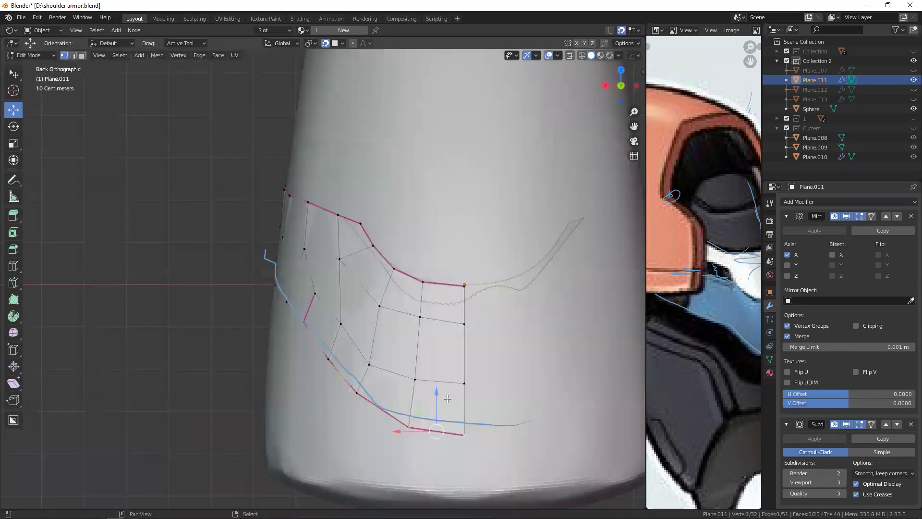
key(g)
key(z)
click(514, 388)
key(s)
key(z)
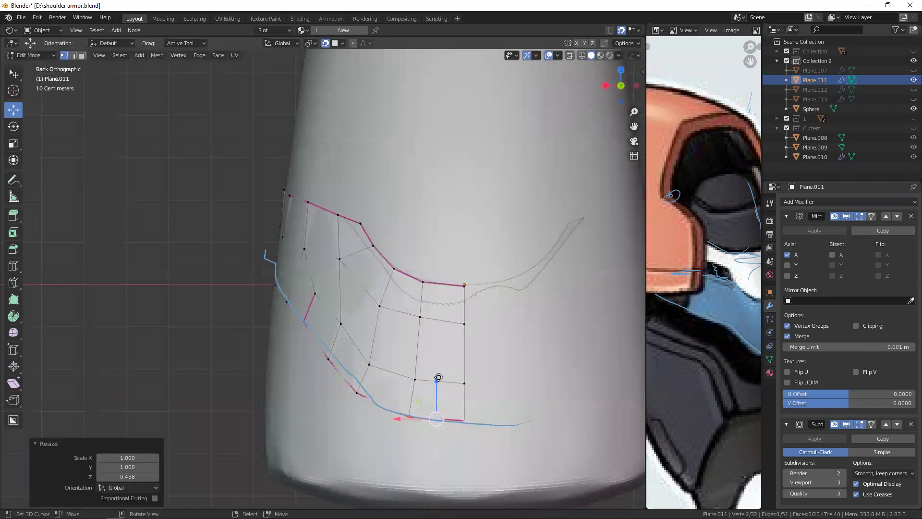
right_click(351, 391)
click(374, 368)
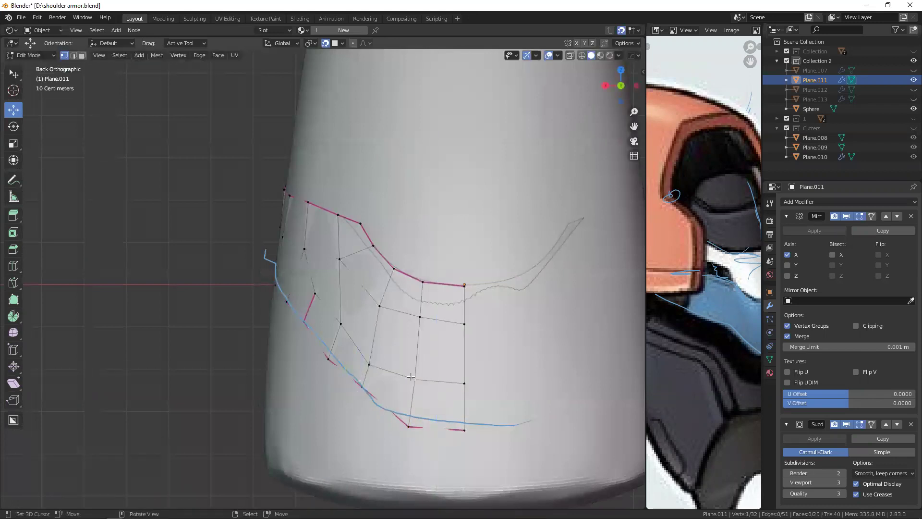
click(427, 320)
drag(442, 297, 417, 325)
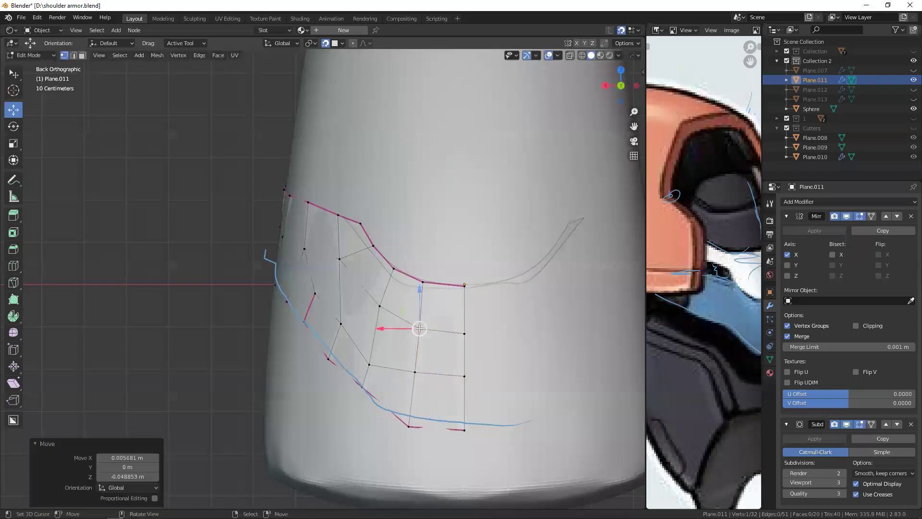
middle_drag(417, 324, 374, 366)
- Fine-tune the upper inner vertices of the strip, then clear the selection
key(g)
click(391, 269)
key(g)
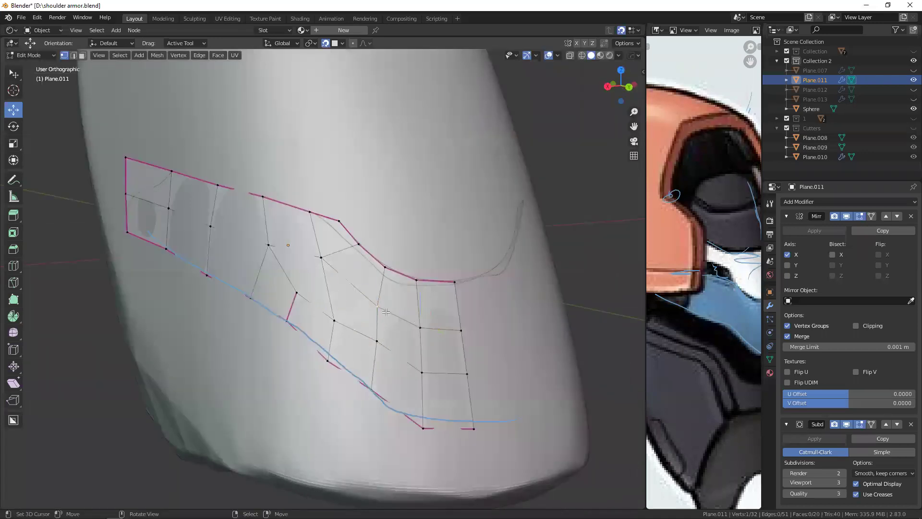
click(401, 330)
click(321, 257)
key(g)
click(332, 291)
shift+middle_drag(320, 281, 326, 282)
click(302, 294)
drag(302, 294, 301, 294)
click(274, 246)
drag(273, 246, 277, 247)
click(340, 322)
key(alt+a)
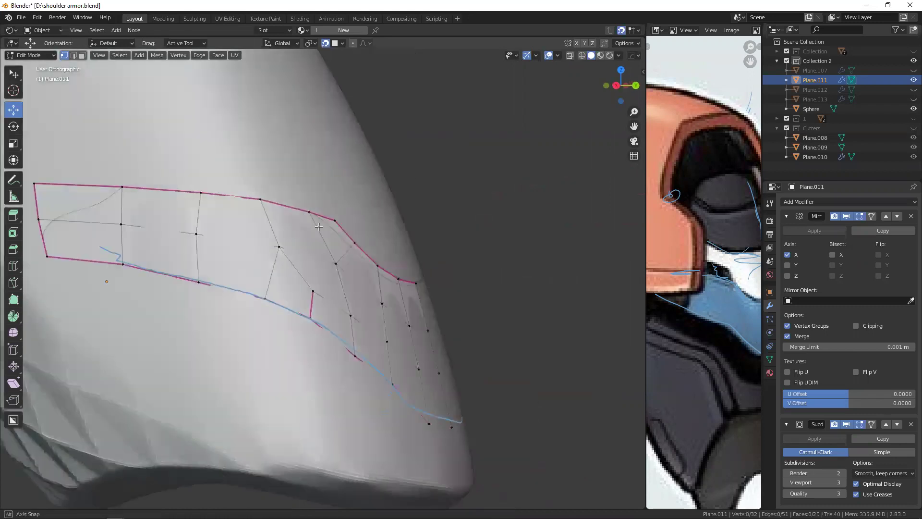
- Check the strip in right-side view and nudge two vertices toward the guide
key(KP_3)
drag(208, 241, 212, 242)
shift+click(201, 193)
mouse_move(212, 242)
middle_down()
mouse_move(223, 263)
mouse_move(271, 265)
mouse_move(287, 282)
mouse_move(249, 274)
mouse_move(274, 286)
middle_up()
- Add an extra edge loop across the strip and slide it into place
key(ctrl+r)
click(264, 288)
key(g)
key(g)
click(278, 286)
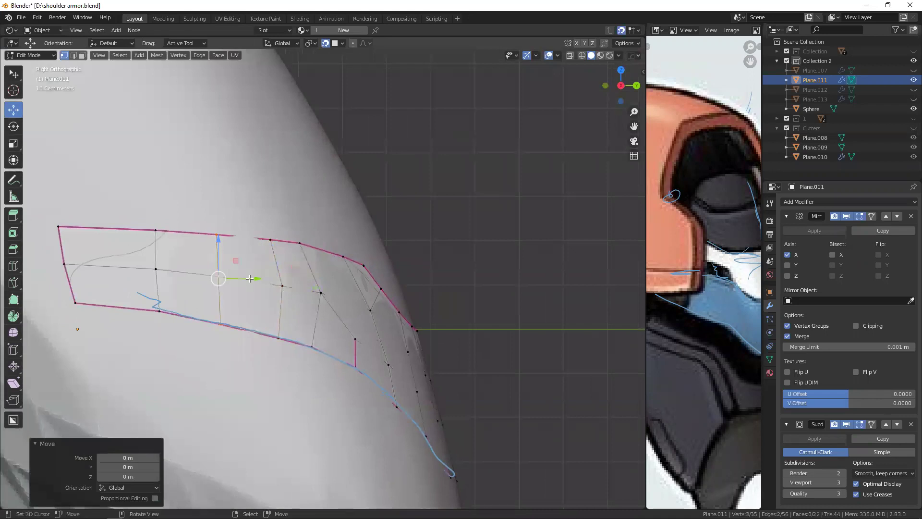
- Lower one vertex of the new loop toward the guide and orbit to review the reshaped strip
middle_drag(250, 279, 266, 252)
click(281, 284)
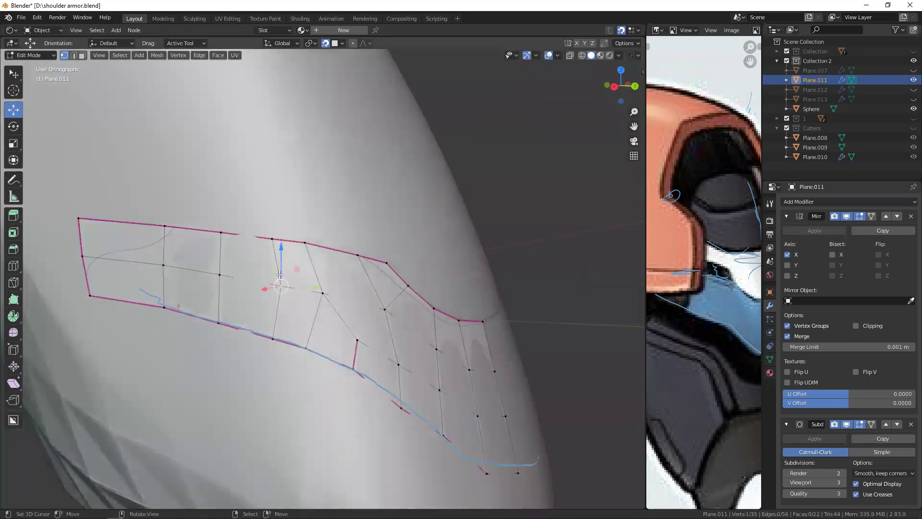
key(g)
click(271, 265)
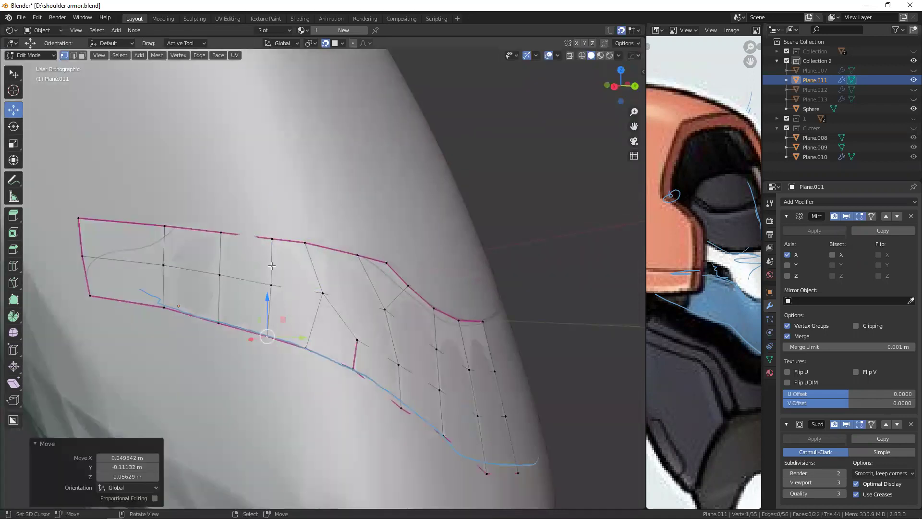
key(alt+a)
middle_drag(272, 265, 304, 270)
middle_drag(292, 246, 292, 269)
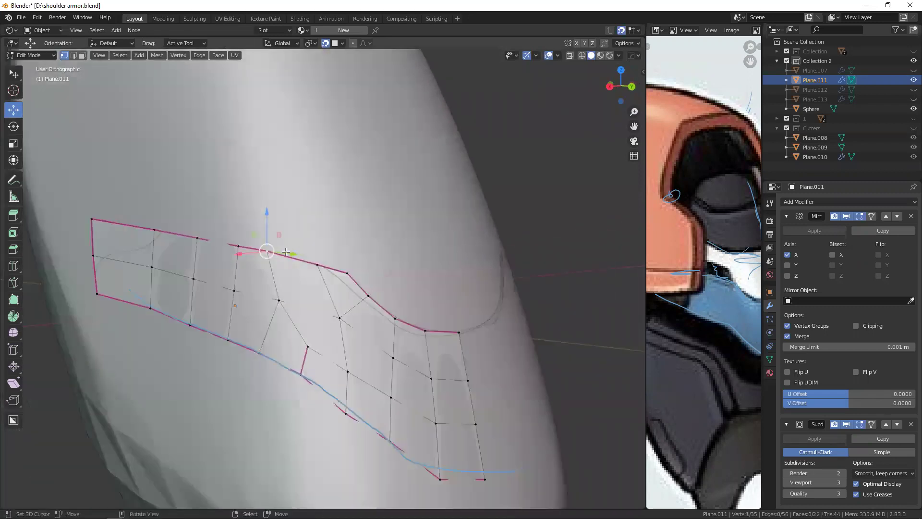
drag(285, 269, 292, 301)
click(292, 301)
middle_drag(292, 301, 352, 252)
scroll(315, 264, up, 2)
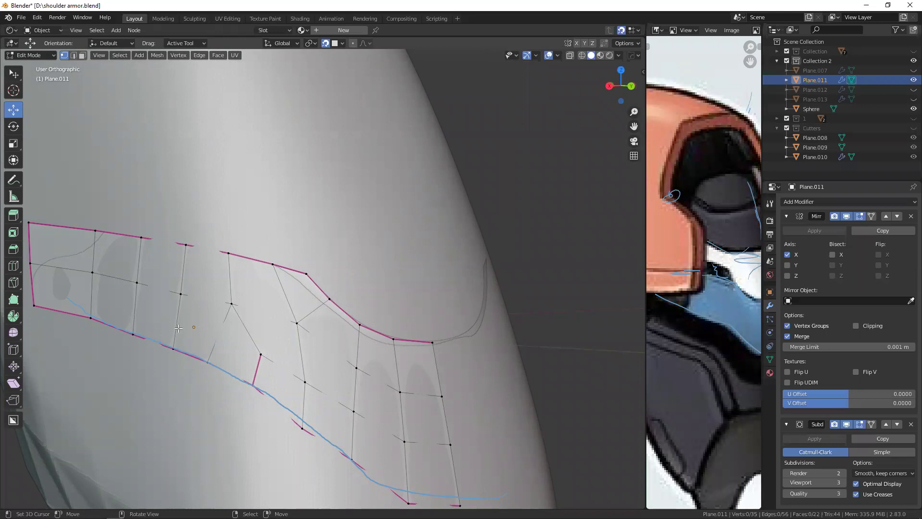
- Add an edge loop across Plane.011 and nudge its top-left corner vertex along Y
alt+middle_drag(179, 328, 212, 262)
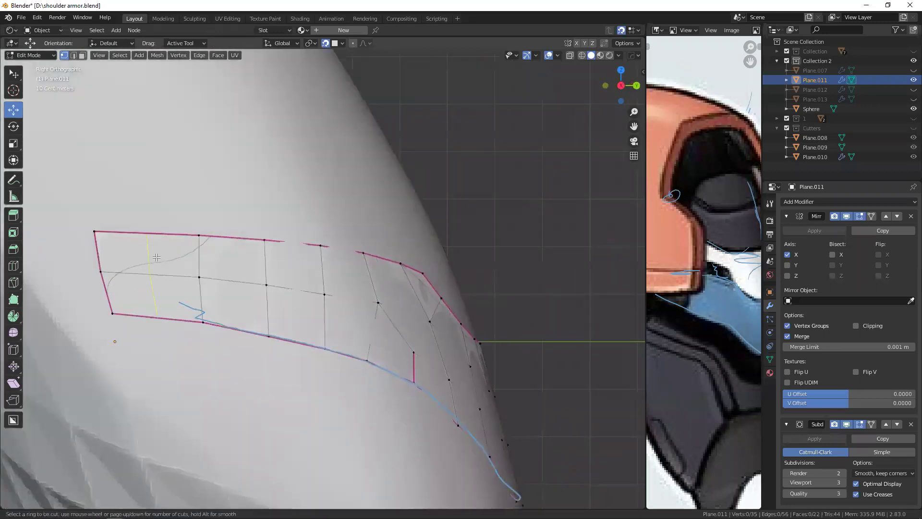
click(157, 257)
right_click(173, 275)
click(98, 238)
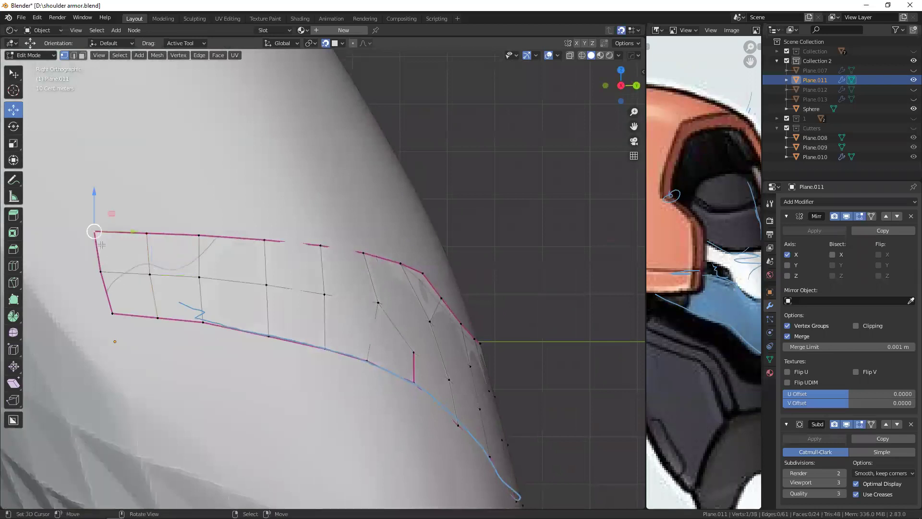
drag(141, 271, 146, 272)
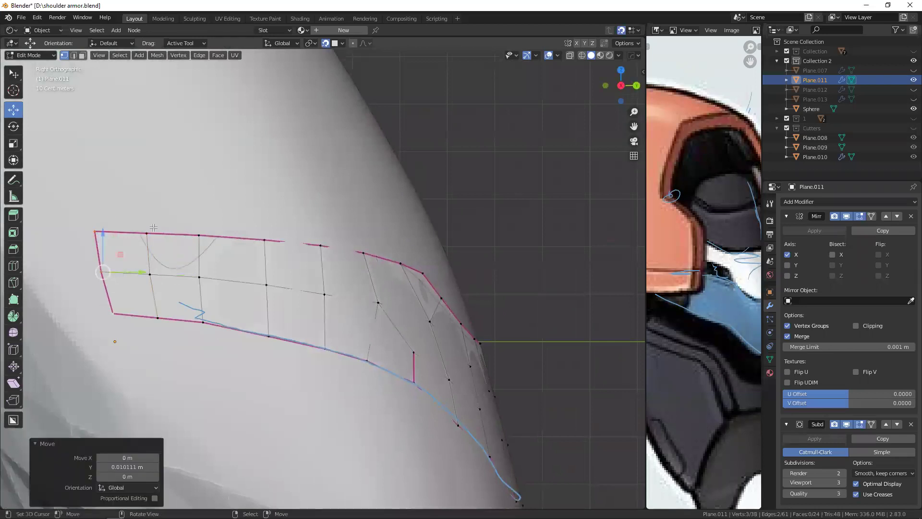
click(164, 216)
- In Object Mode, unhide the armor plates and hide the outer Sphere shell
mouse_move(197, 211)
middle_down()
mouse_move(281, 277)
mouse_move(293, 257)
middle_up()
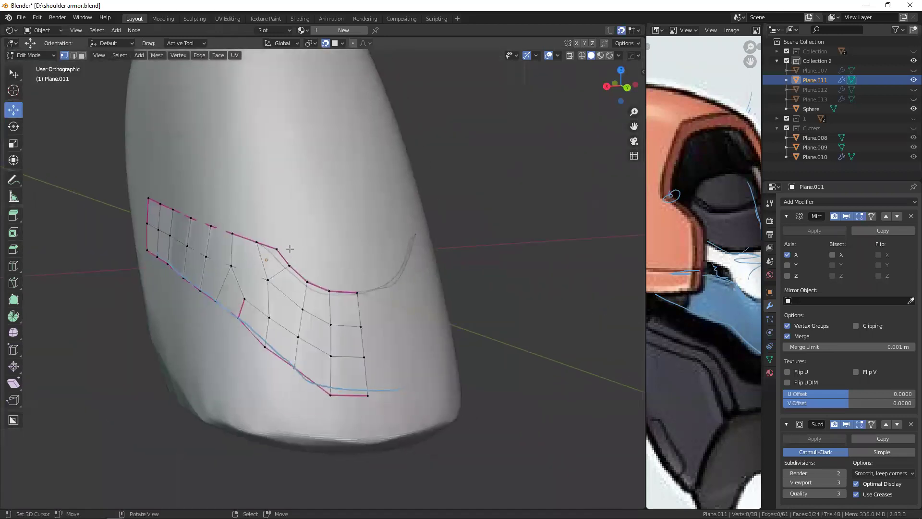
mouse_move(280, 260)
middle_down()
mouse_move(290, 243)
mouse_move(274, 241)
middle_up()
key(Tab)
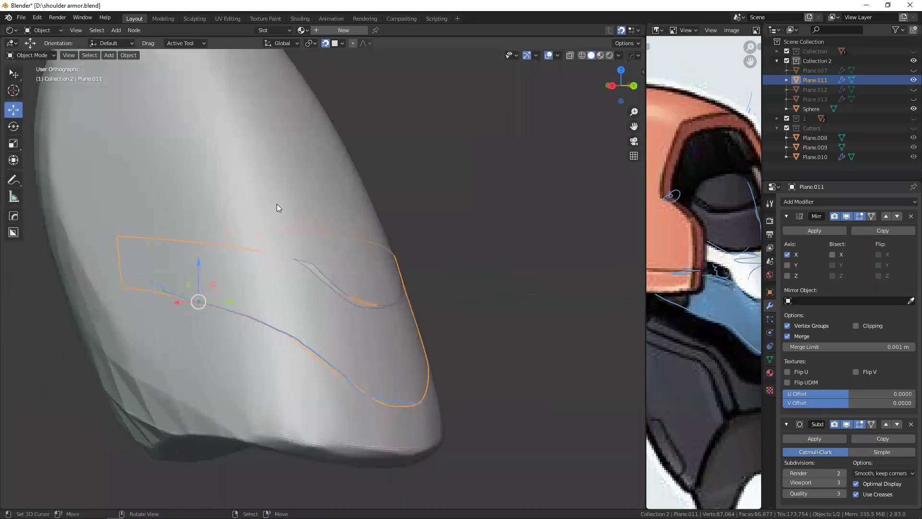
key(alt+h)
click(255, 404)
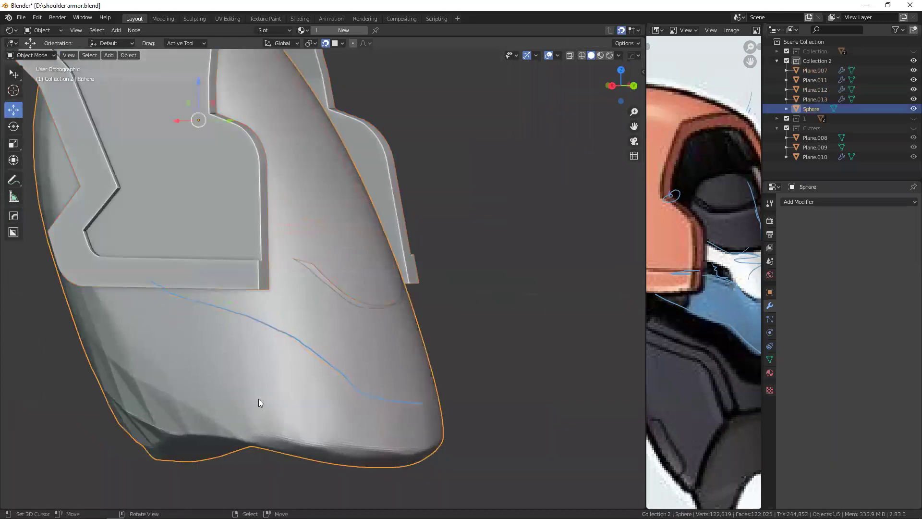
key(h)
- Orbit, zoom and pan around the revealed shoulder armor plates to inspect them
middle_drag(303, 345, 291, 292)
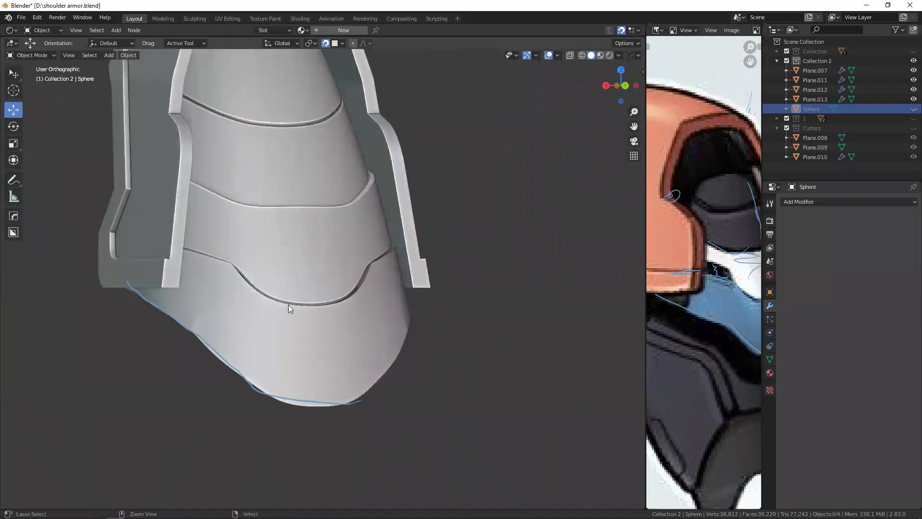
scroll(238, 305, down, 3)
middle_drag(237, 306, 224, 297)
mouse_move(366, 344)
alt+middle_down()
mouse_move(302, 345)
mouse_move(284, 314)
alt+middle_up()
middle_drag(685, 319, 654, 310)
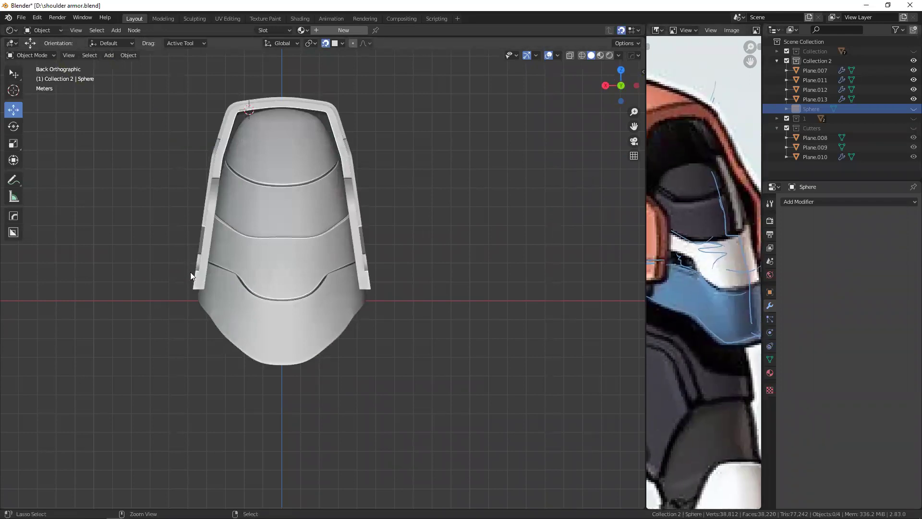
middle_drag(190, 272, 324, 312)
scroll(323, 313, up, 3)
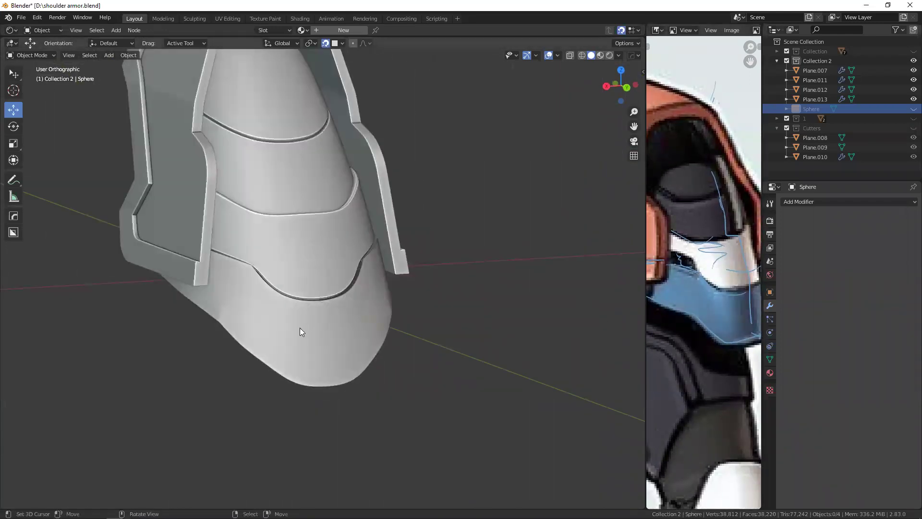
- Select the Plane.011 armor piece and enter its Edit Mode
click(301, 330)
key(Tab)
middle_drag(301, 329, 282, 297)
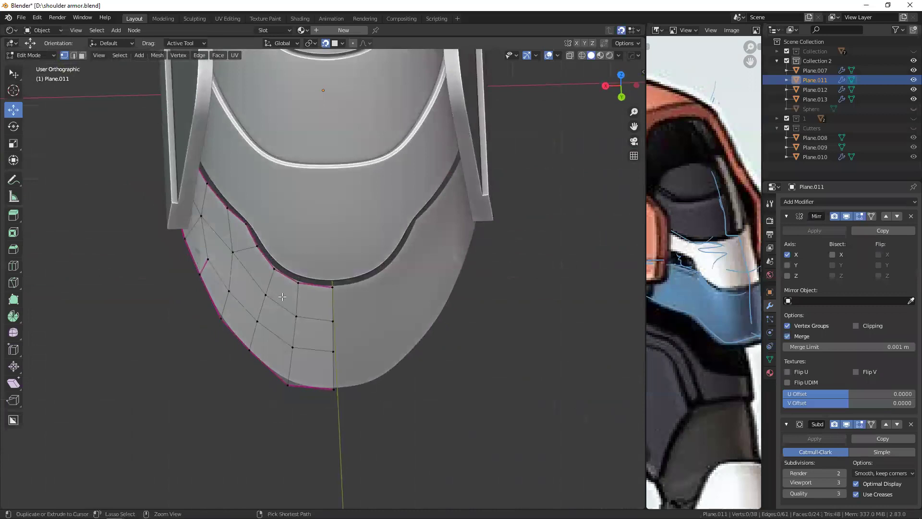
- Cut a new edge loop across the collar patch and compare against the reference visor drawing
click(288, 312)
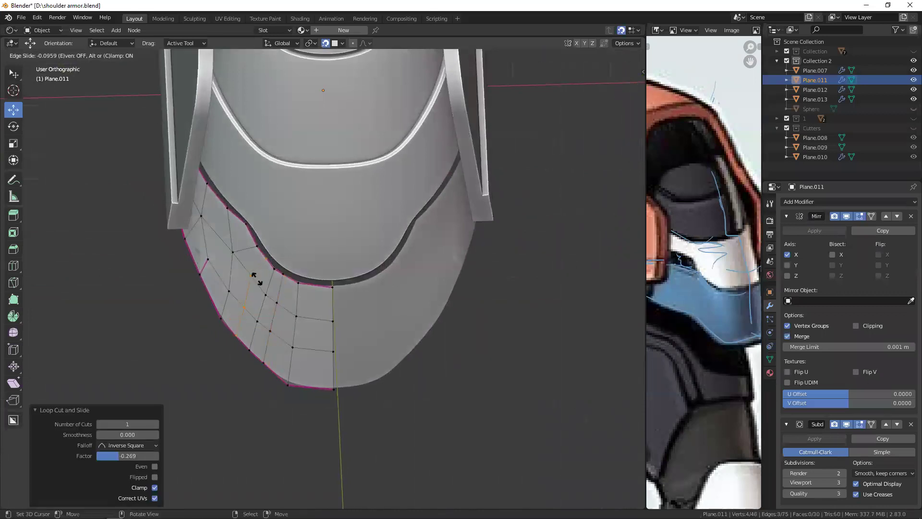
click(263, 284)
mouse_move(262, 285)
middle_down()
mouse_move(285, 220)
mouse_move(593, 333)
middle_up()
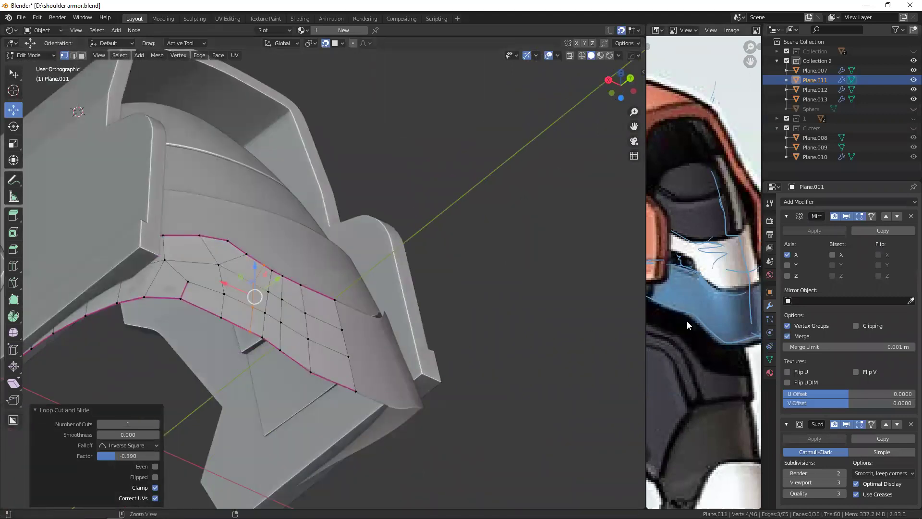
key(ctrl+space)
ctrl+middle_drag(383, 313, 408, 328)
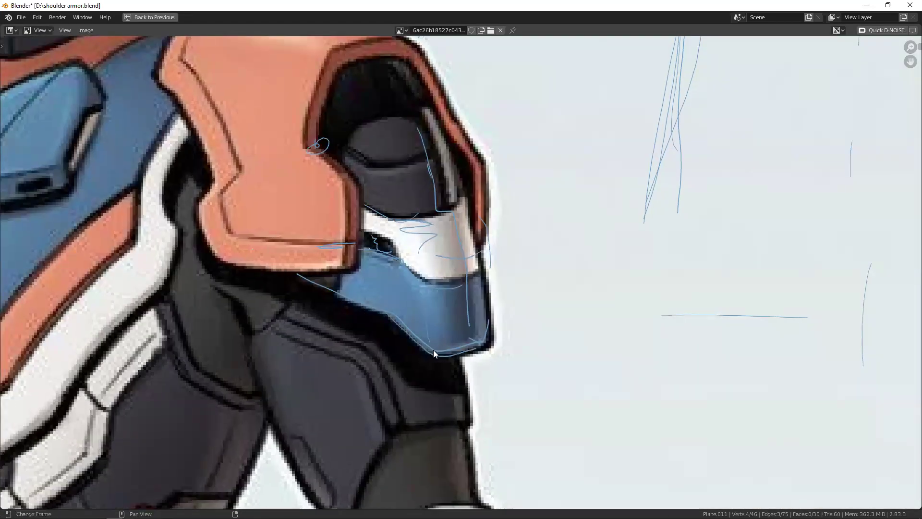
key(ctrl+space)
middle_drag(477, 335, 252, 307)
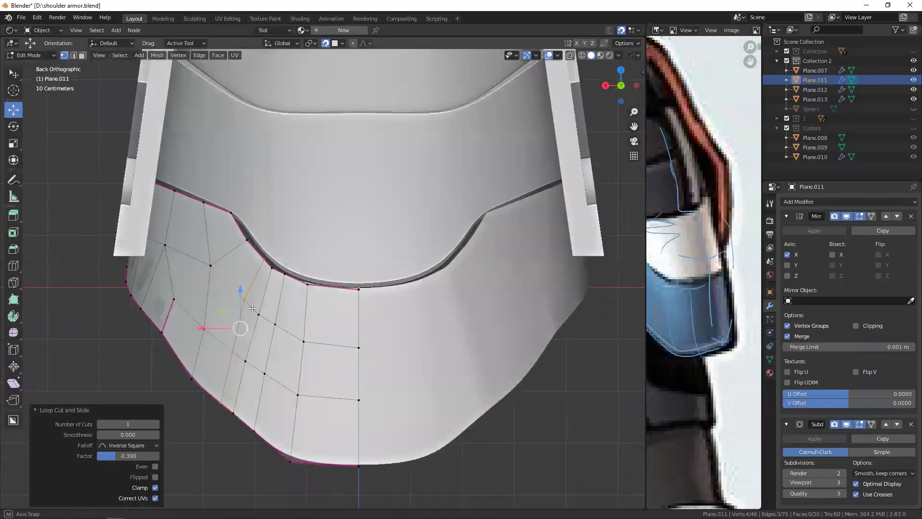
- Slide the new loop's top vertex and a bottom-edge vertex along their edges
click(263, 263)
key(shift+v)
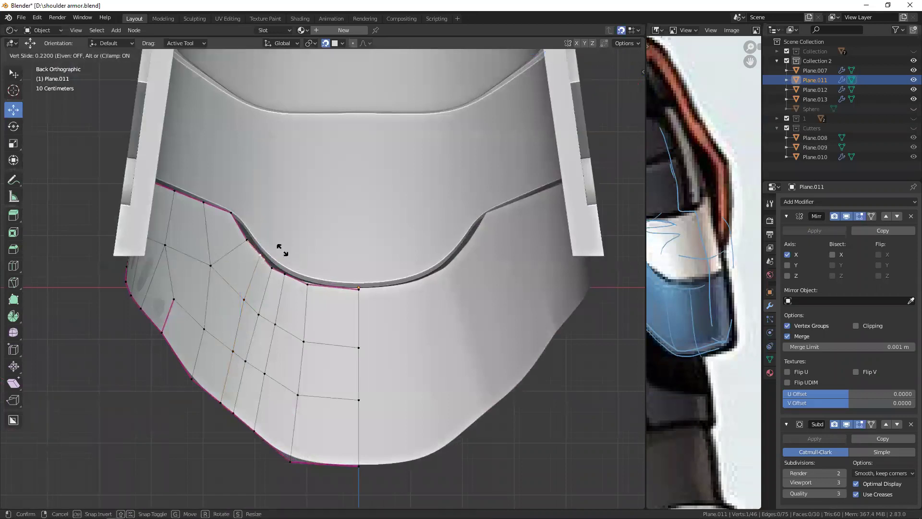
click(259, 300)
middle_drag(275, 333, 134, 321)
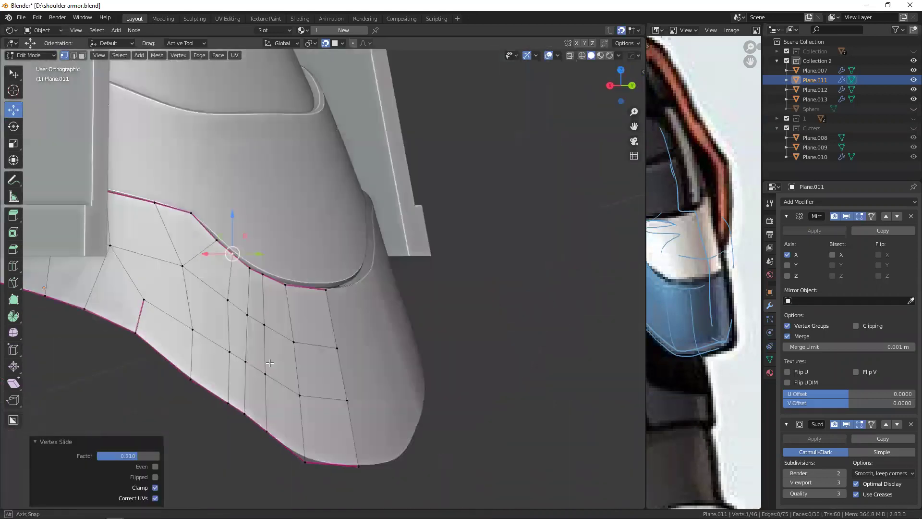
click(135, 321)
click(199, 374)
key(shift+v)
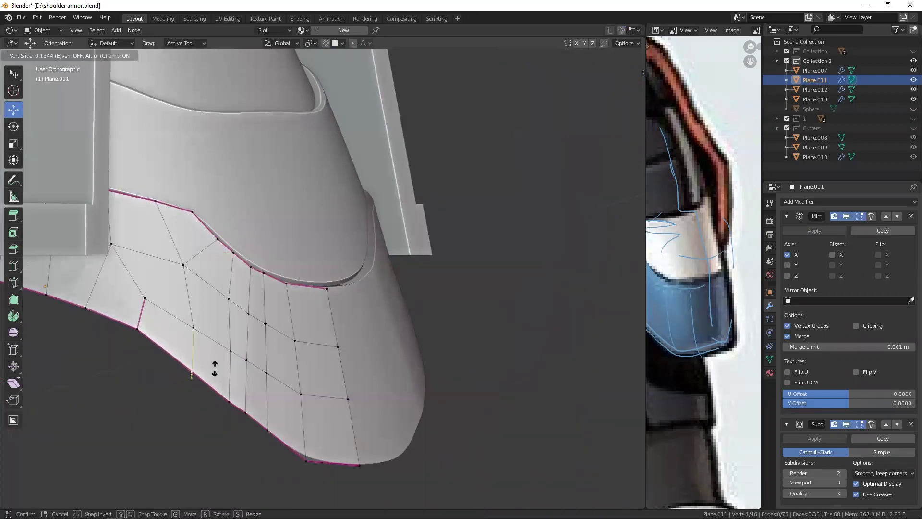
click(211, 371)
middle_drag(206, 370, 215, 363)
- Slide two more lower-edge vertices along their edges and nudge one slightly from the back view
click(226, 364)
key(shift+v)
click(223, 361)
click(246, 375)
key(shift+v)
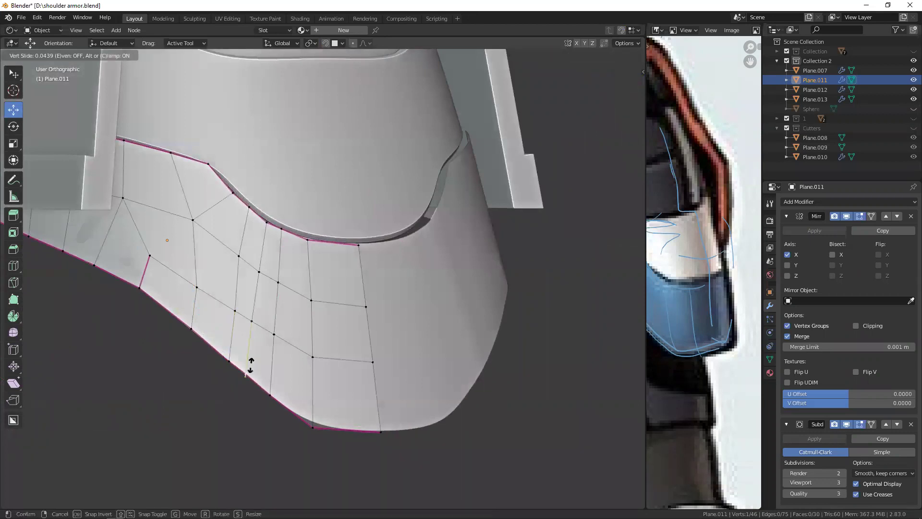
click(245, 374)
key(ctrl+KP_1)
scroll(270, 370, up, 1)
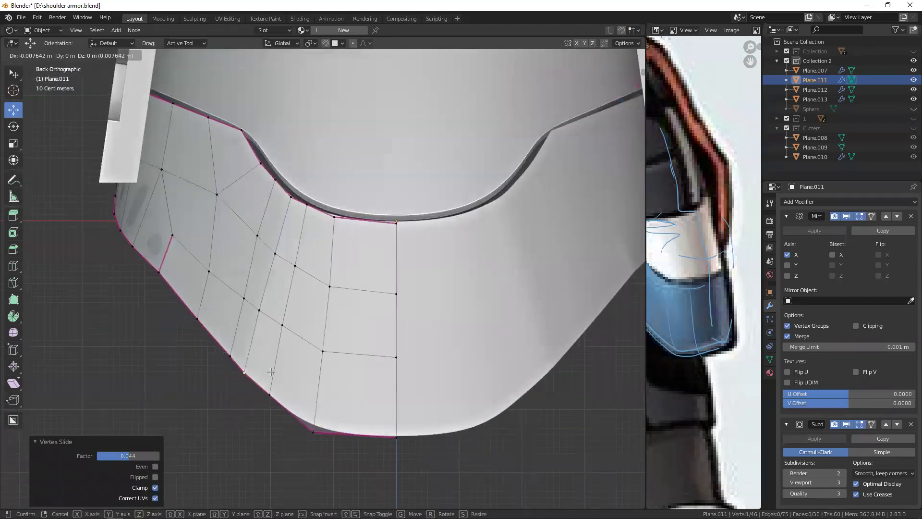
shift+middle_drag(274, 387, 244, 341)
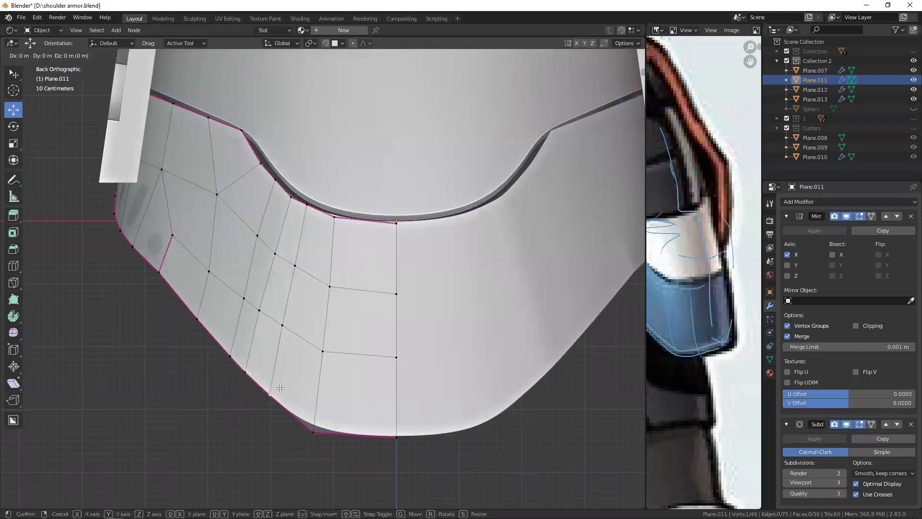
drag(238, 349, 238, 348)
- Add a vertical edge loop to the plate and dissolve the selected loop vertices
key(ctrl+r)
click(327, 315)
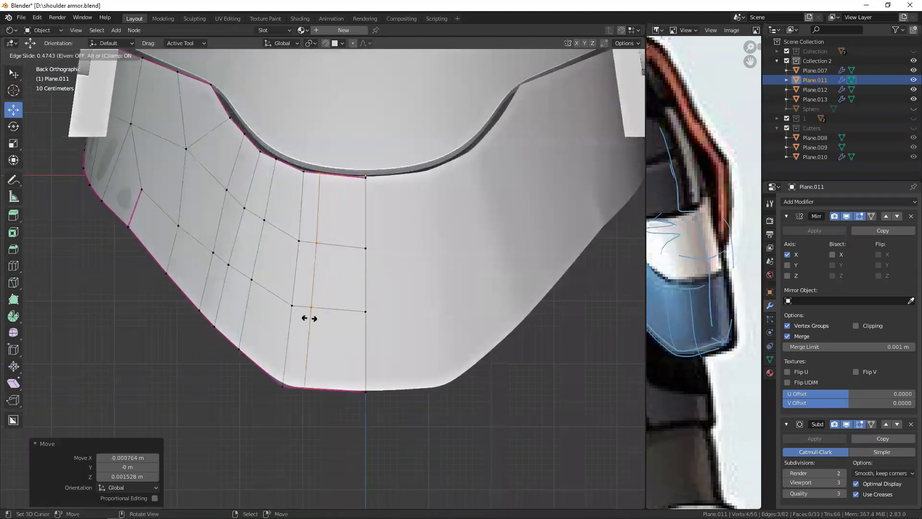
click(304, 320)
shift+middle_drag(309, 274, 304, 294)
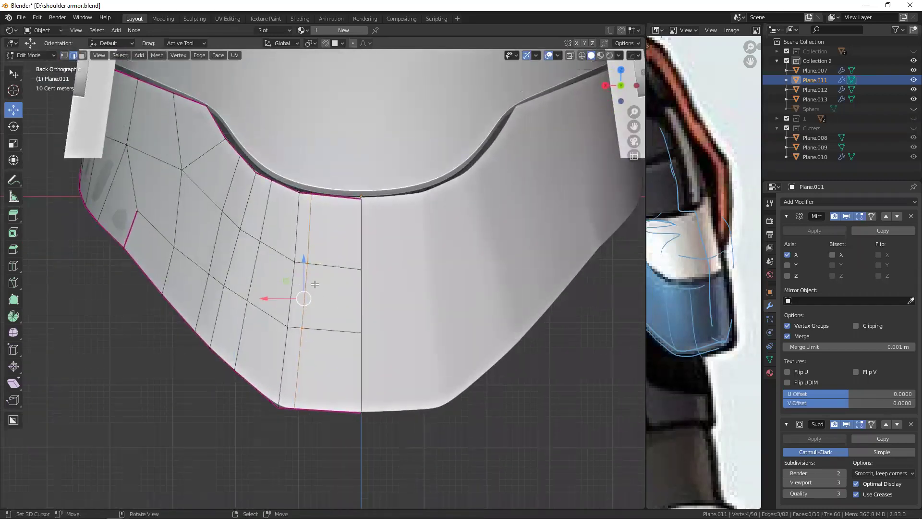
click(319, 308)
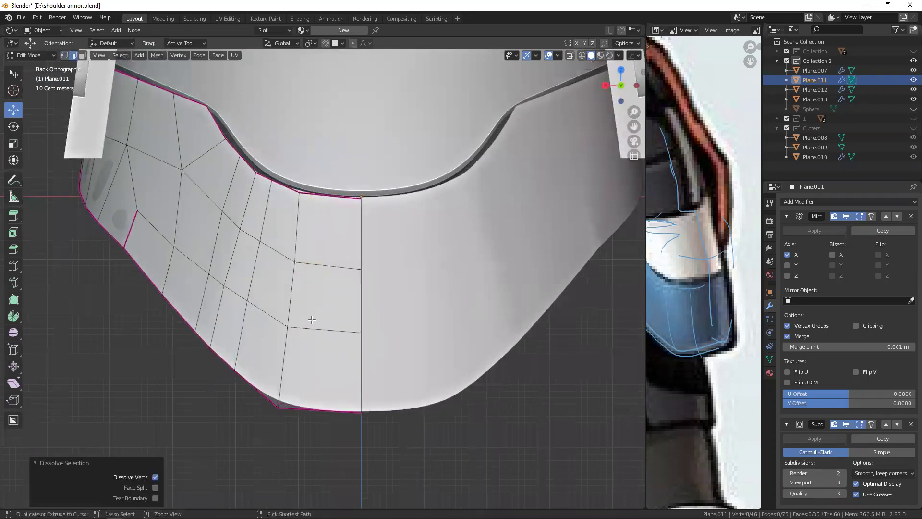
scroll(319, 329, down, 3)
key(Tab)
- Give the lower rim edge a 0.320 crease and preview the plate in Object Mode
mouse_move(320, 329)
middle_down()
mouse_move(319, 264)
mouse_move(338, 303)
mouse_move(209, 316)
middle_up()
key(Tab)
key(shift+e)
click(285, 351)
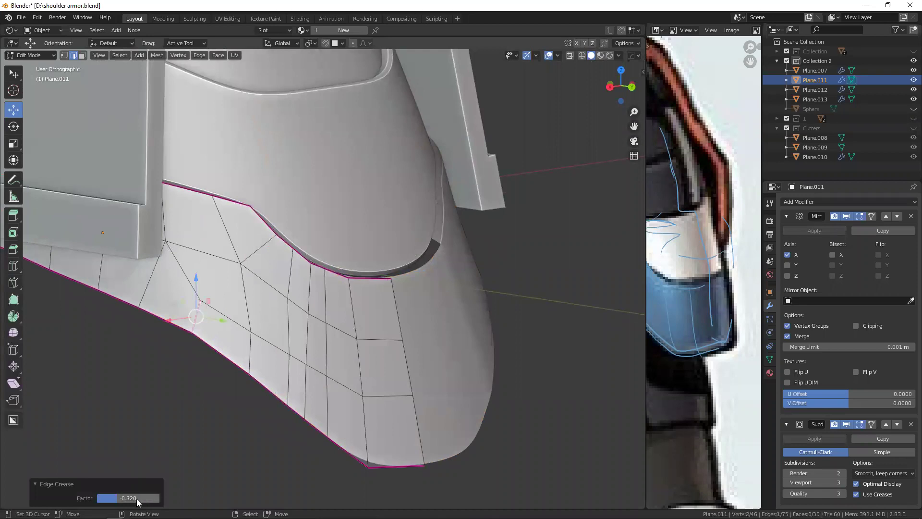
key(Tab)
scroll(231, 250, down, 3)
mouse_move(231, 250)
middle_down()
mouse_move(186, 341)
mouse_move(150, 349)
mouse_move(205, 365)
middle_up()
- Dissolve two extra vertices and return to Object Mode to check the surface
key(Tab)
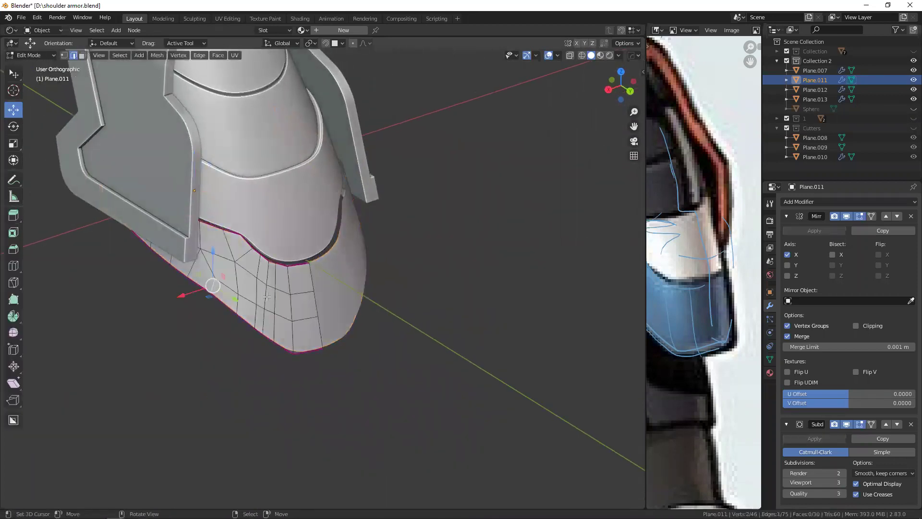
scroll(273, 231, up, 2)
scroll(273, 232, up, 1)
key(ctrl+x)
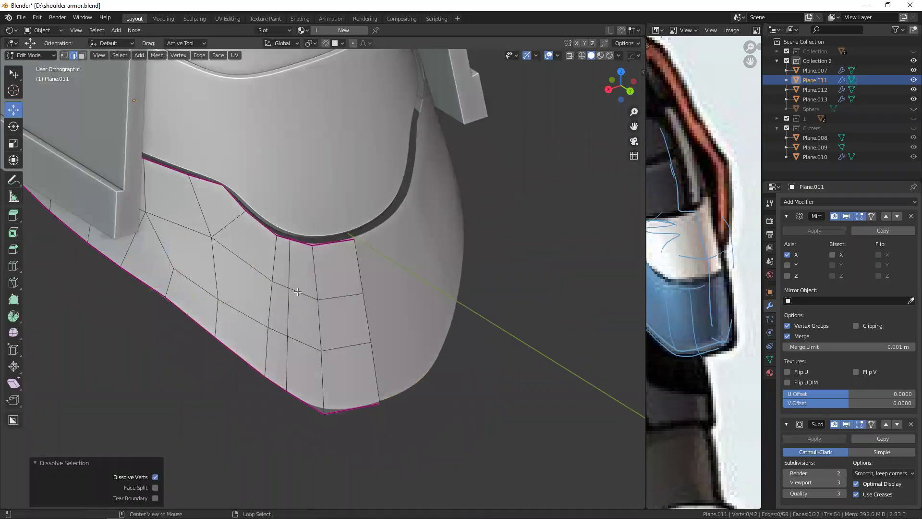
scroll(298, 292, down, 2)
key(Tab)
mouse_move(282, 236)
middle_down()
mouse_move(294, 343)
mouse_move(311, 284)
mouse_move(300, 190)
mouse_move(289, 313)
mouse_move(275, 327)
mouse_move(336, 288)
middle_up()
- Collapse the Mirror modifier and add a Solidify modifier to the shoulder plate
click(786, 216)
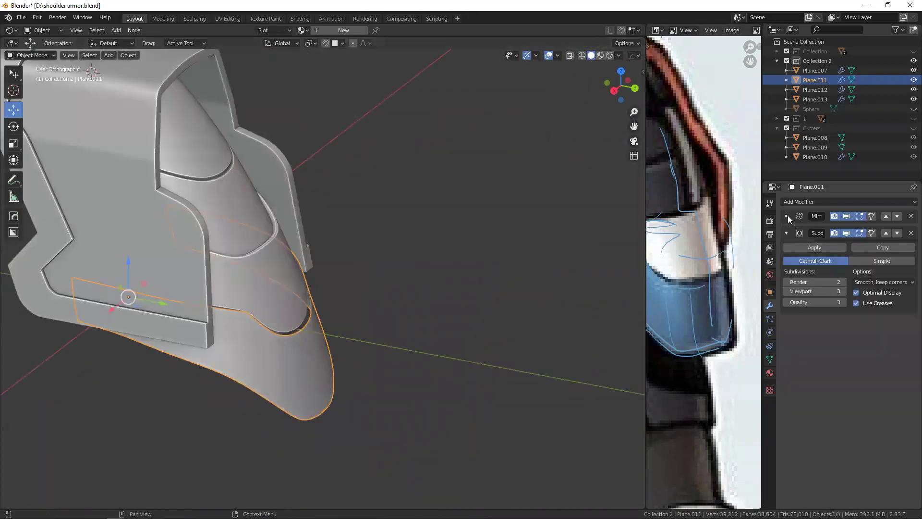
click(813, 202)
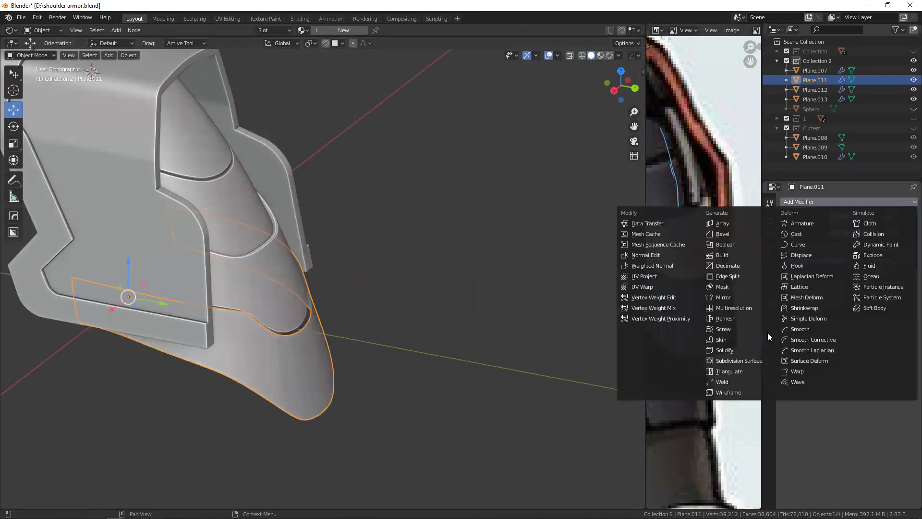
click(738, 350)
scroll(278, 322, up, 2)
middle_drag(278, 322, 442, 295)
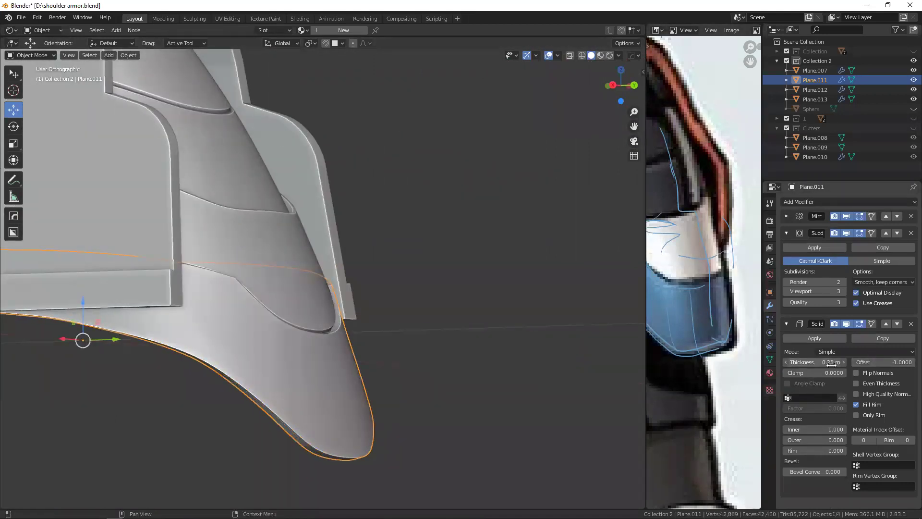
mouse_move(222, 374)
middle_down()
mouse_move(229, 355)
mouse_move(259, 350)
mouse_move(244, 264)
mouse_move(272, 311)
mouse_move(366, 325)
middle_up()
- Select the lower rim face strip and shift it about 0.10 m along Y
key(Tab)
alt+shift+click(302, 322)
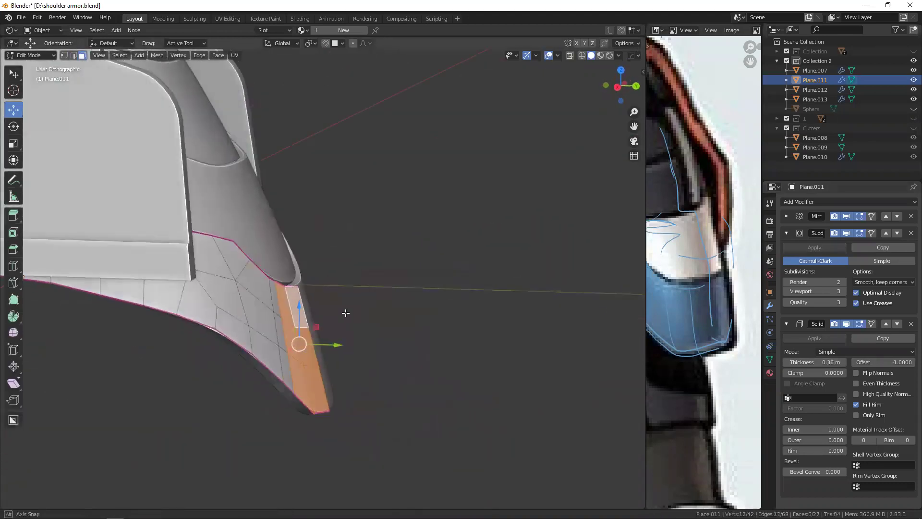
key(alt+z)
drag(341, 343, 345, 343)
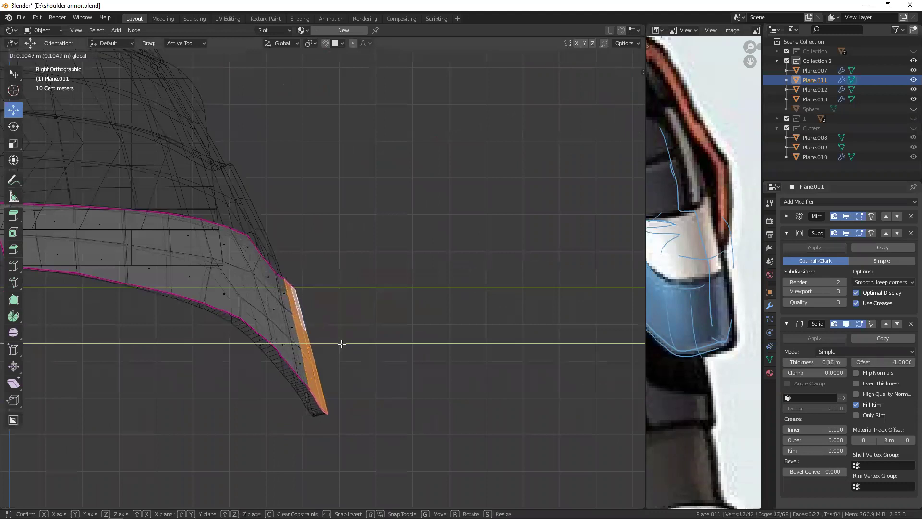
mouse_move(281, 351)
middle_down()
mouse_move(285, 404)
mouse_move(278, 302)
middle_up()
- Select a three-edge loop on the strip in edge mode with see-through shading on
key(2)
alt+click(291, 321)
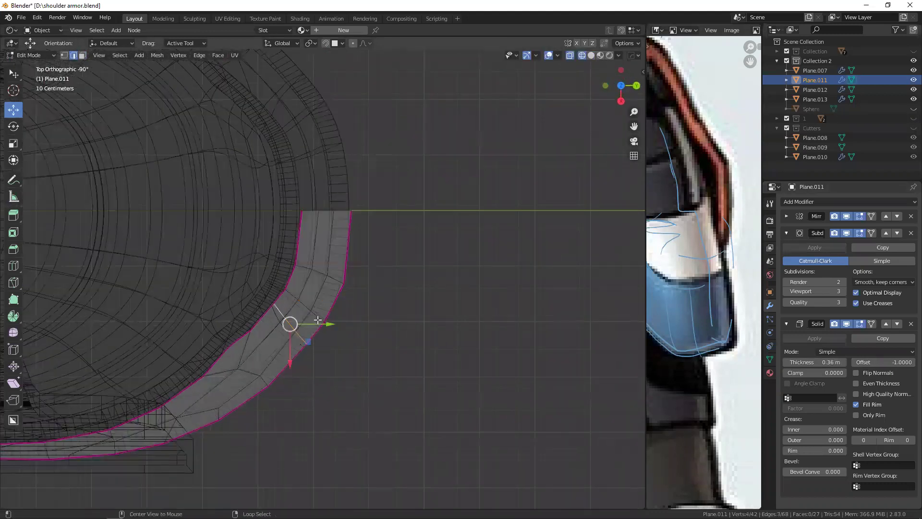
key(alt+z)
scroll(309, 306, up, 1)
scroll(306, 279, up, 2)
key(z)
key(g)
- Slide that edge loop about 0.05 m along Y and the neighbouring loop 0.04 m along X
key(x)
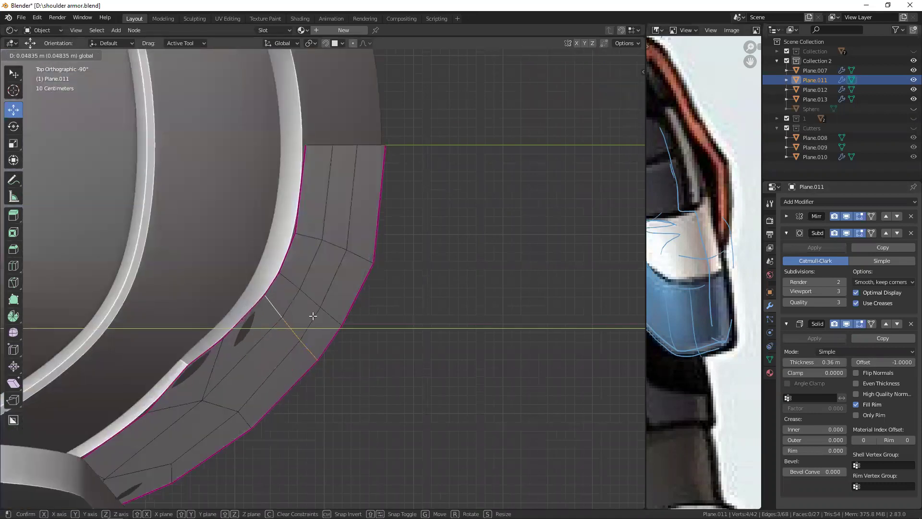
click(312, 316)
shift+middle_drag(313, 316, 319, 329)
drag(355, 313, 361, 312)
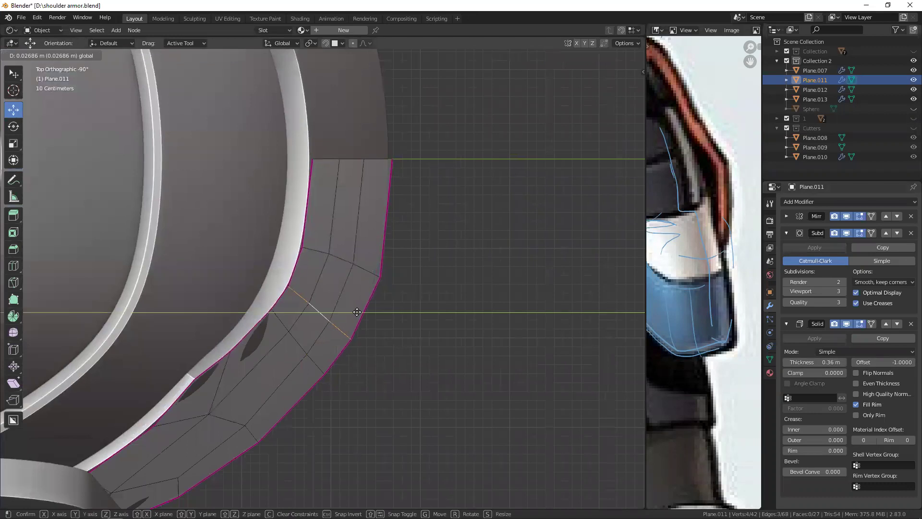
alt+click(297, 338)
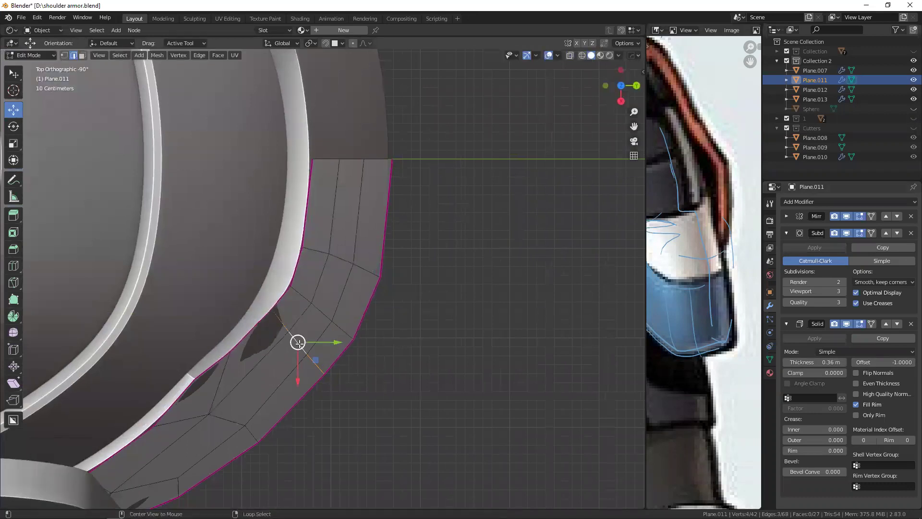
drag(299, 374, 299, 378)
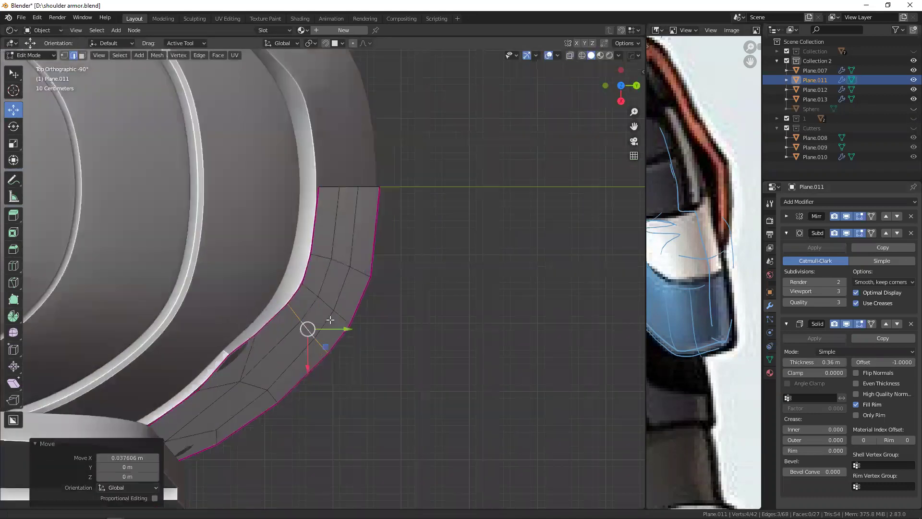
middle_drag(300, 378, 307, 279)
- Return to Object Mode, select the band Plane.013 and open its mesh with nothing selected
key(Tab)
mouse_move(305, 245)
middle_down()
mouse_move(297, 310)
mouse_move(233, 281)
mouse_move(278, 276)
mouse_move(313, 310)
mouse_move(307, 328)
mouse_move(328, 305)
mouse_move(274, 282)
middle_up()
key(alt+a)
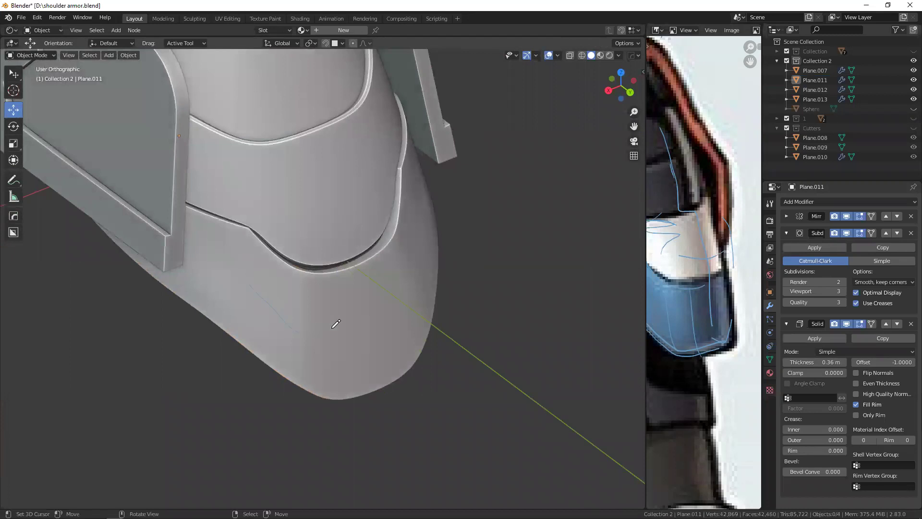
middle_drag(336, 324, 318, 342)
click(325, 268)
key(Tab)
key(Tab)
key(Tab)
mouse_move(354, 254)
middle_down()
mouse_move(290, 267)
mouse_move(233, 265)
middle_up()
key(a)
key(alt+a)
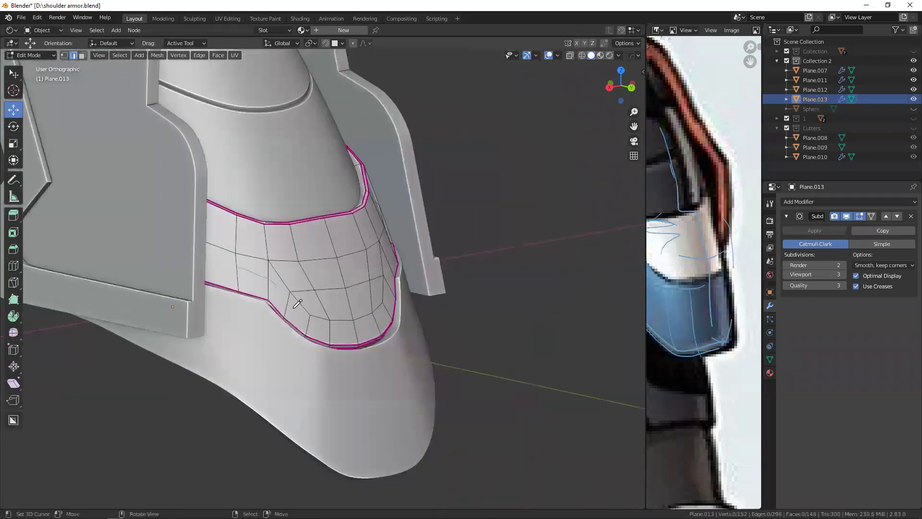
middle_drag(320, 306, 236, 265)
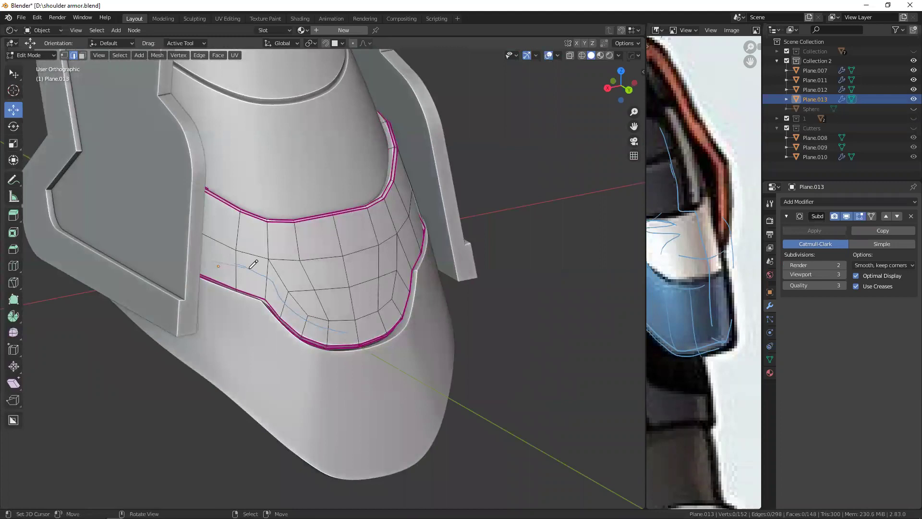
- Orbit around the Plane.013 band and compare it with the enlarged reference image
middle_drag(354, 326, 351, 311)
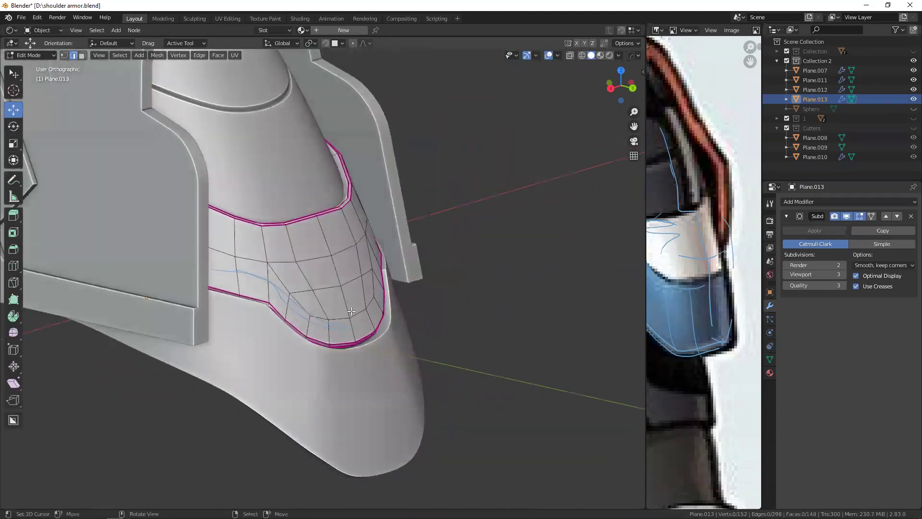
mouse_move(246, 270)
middle_down()
mouse_move(299, 248)
mouse_move(288, 222)
middle_up()
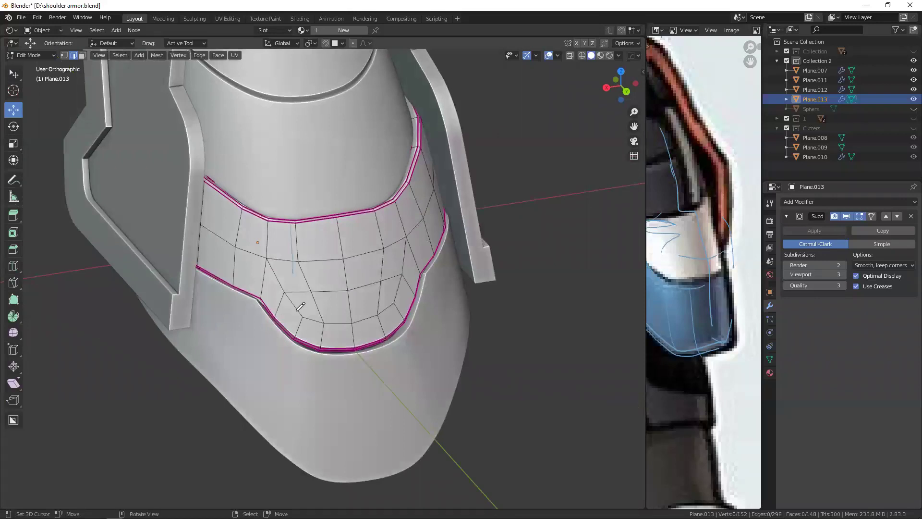
mouse_move(325, 227)
middle_down()
mouse_move(322, 317)
mouse_move(331, 209)
middle_up()
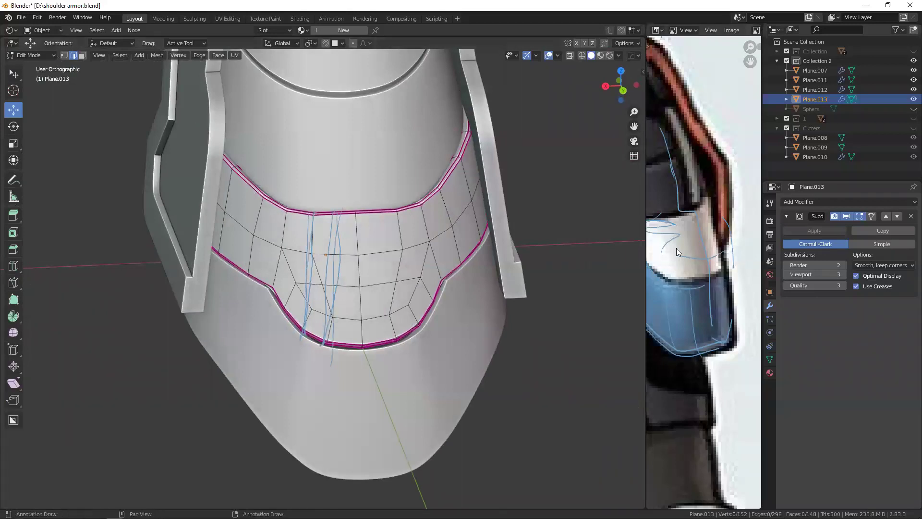
key(ctrl+space)
scroll(436, 219, up, 2)
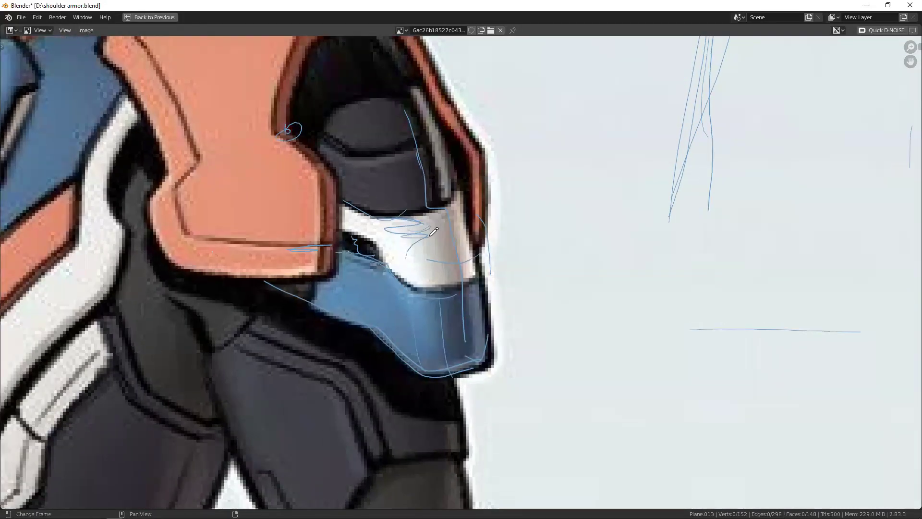
key(ctrl+space)
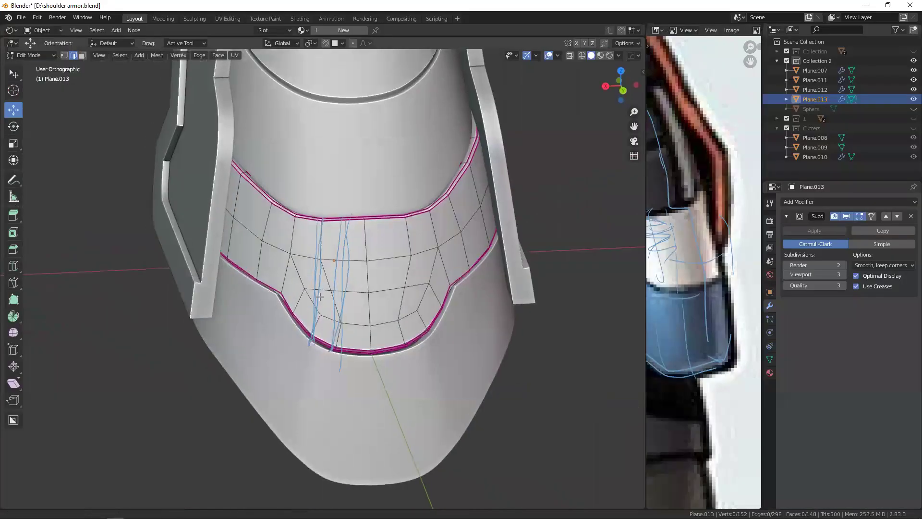
scroll(334, 294, down, 3)
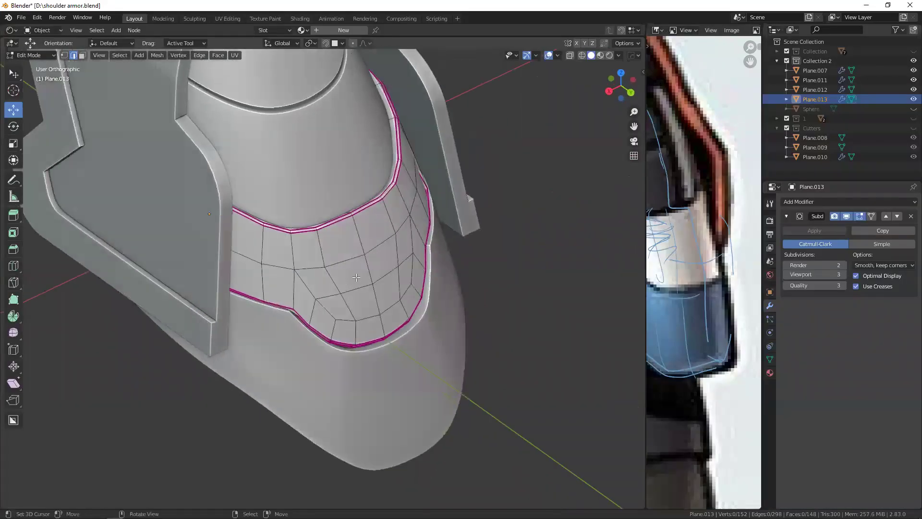
- Leave Plane.013's Edit Mode and select the shoulder plate Plane.011
key(Tab)
mouse_move(336, 348)
middle_down()
mouse_move(358, 241)
mouse_move(312, 250)
mouse_move(299, 301)
middle_up()
click(303, 299)
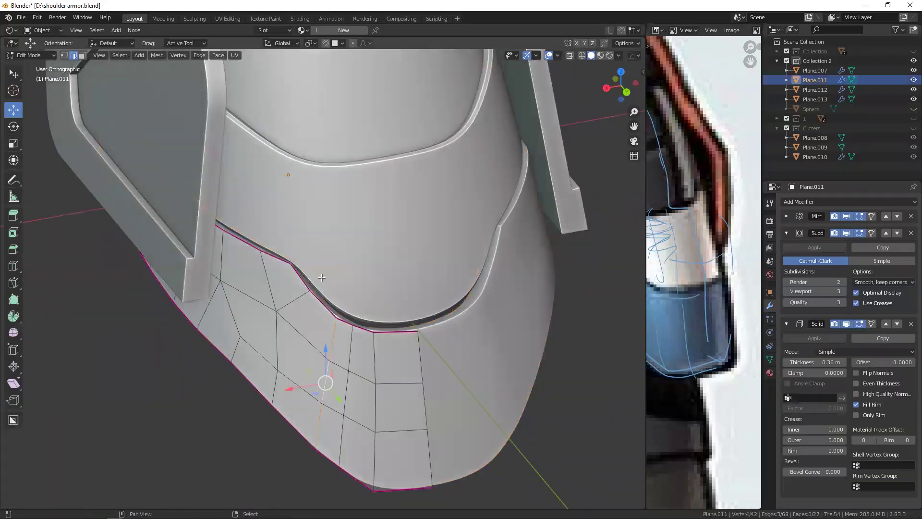
- Apply Plane.011's Mirror and Solidify modifiers so only Subdivision remains
key(shift+z)
shift+middle_drag(466, 241, 473, 266)
key(KP_Decimal)
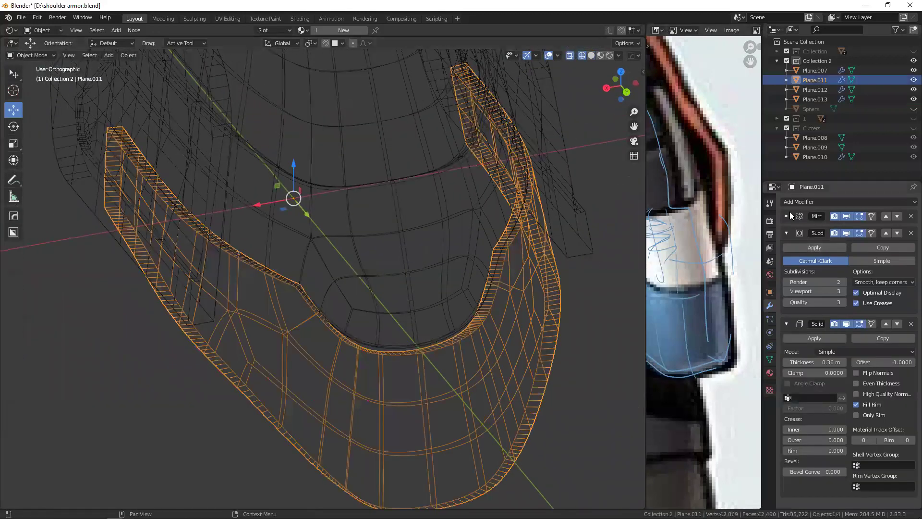
click(787, 216)
click(804, 232)
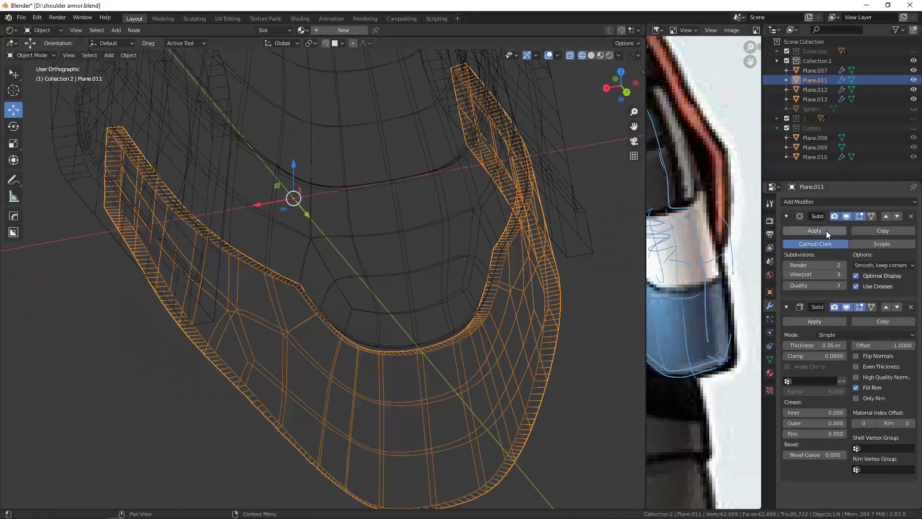
click(821, 320)
- Edit the plate's mesh in wireframe and select edges along its groove rim
mouse_move(303, 286)
middle_down()
mouse_move(311, 272)
mouse_move(190, 235)
middle_up()
key(shift+z)
key(Tab)
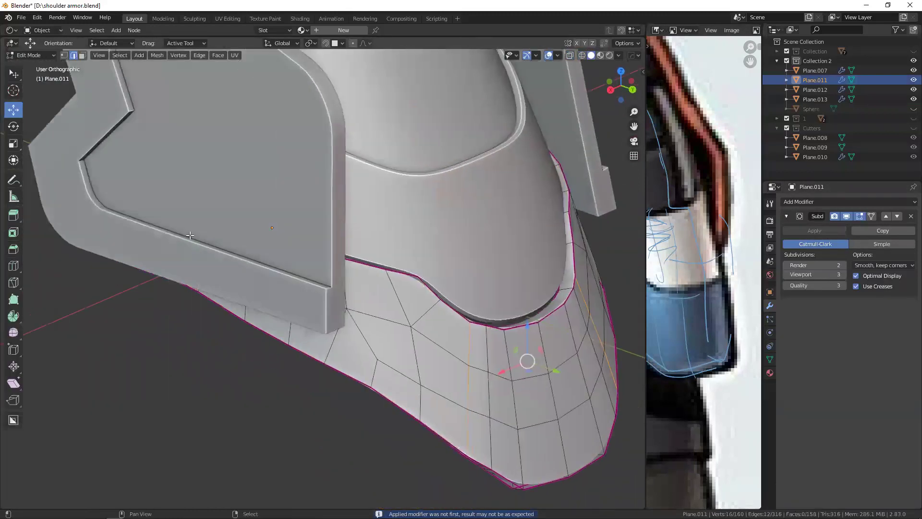
key(shift+z)
click(138, 177)
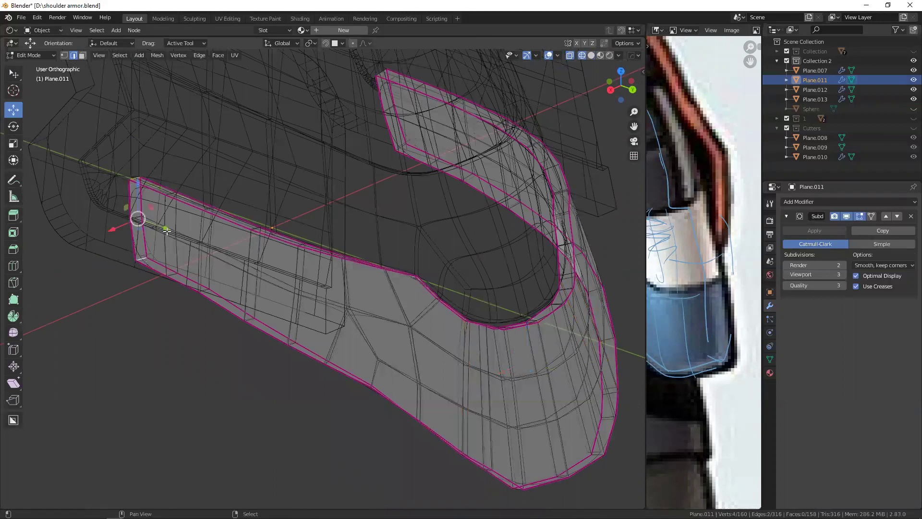
shift+middle_drag(139, 223, 58, 316)
shift+click(313, 132)
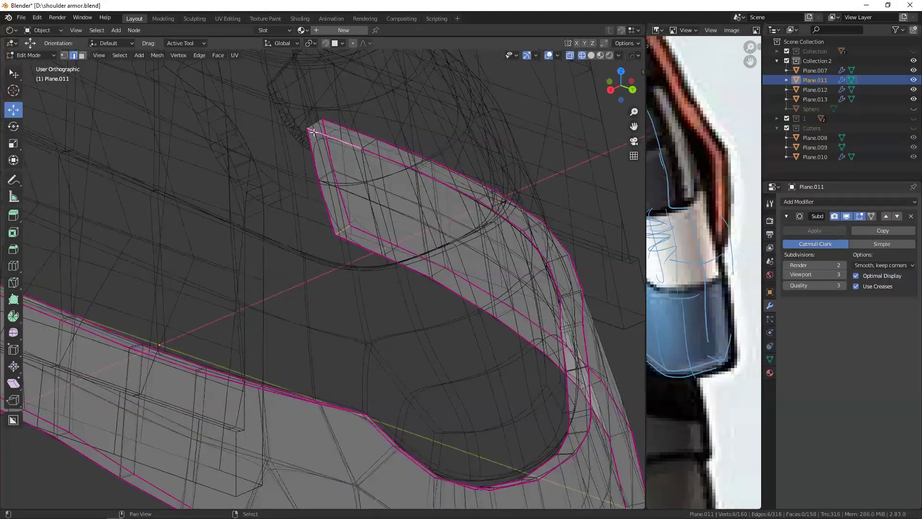
scroll(578, 254, down, 5)
- Reselect Plane.011 in Edit Mode and extend the groove-rim edge-loop selection
key(Tab)
key(shift+z)
mouse_move(285, 201)
middle_down()
mouse_move(338, 266)
mouse_move(297, 264)
mouse_move(289, 273)
mouse_move(335, 264)
mouse_move(304, 299)
middle_up()
scroll(378, 313, up, 3)
scroll(356, 315, up, 2)
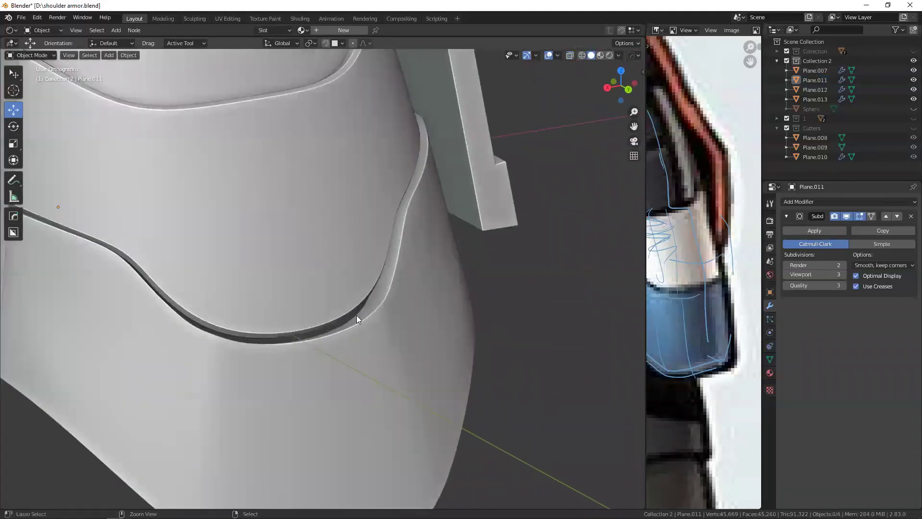
click(356, 315)
key(Tab)
key(shift+z)
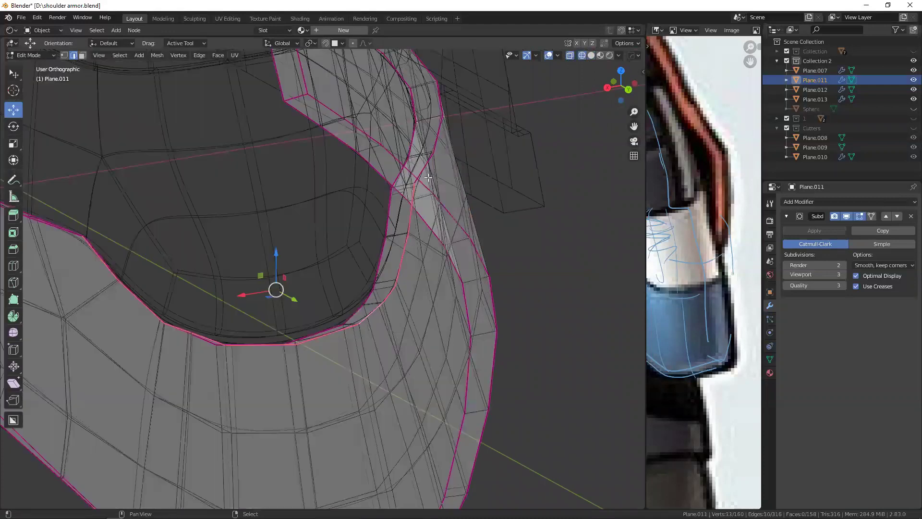
shift+click(412, 176)
mouse_move(54, 242)
shift+middle_down()
mouse_move(246, 259)
mouse_move(250, 327)
shift+middle_up()
key(shift+z)
- Bevel the selected edge loop by 0.118 m with a single segment
key(ctrl+b)
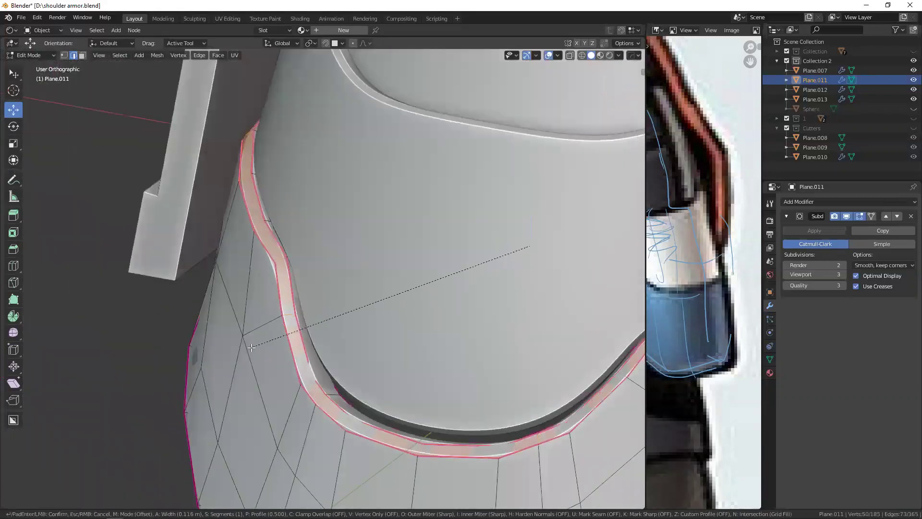
click(260, 341)
key(Tab)
scroll(335, 240, down, 3)
mouse_move(334, 293)
middle_down()
mouse_move(341, 256)
mouse_move(288, 329)
mouse_move(324, 451)
middle_up()
scroll(698, 262, down, 3)
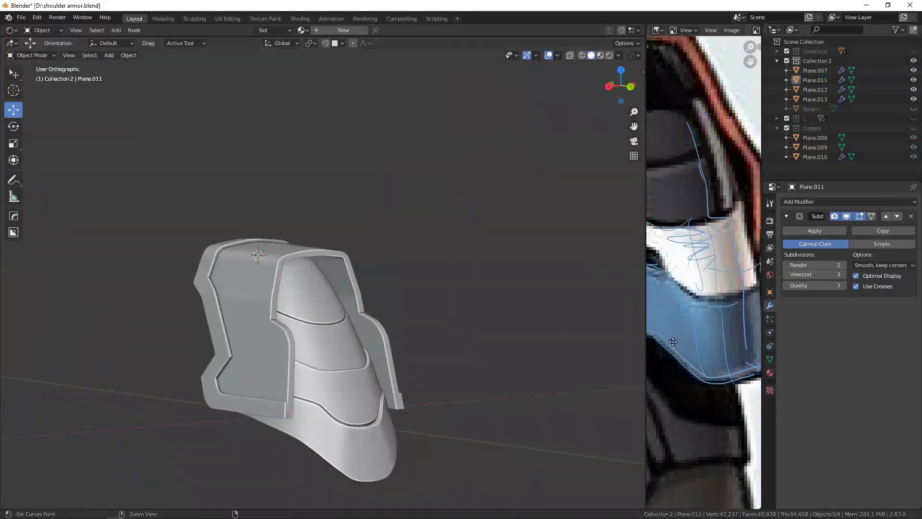
scroll(698, 262, down, 2)
- Widen the reference image area and unhide the Cutters collection
mouse_move(379, 311)
middle_down()
mouse_move(378, 270)
mouse_move(411, 258)
mouse_move(395, 243)
middle_up()
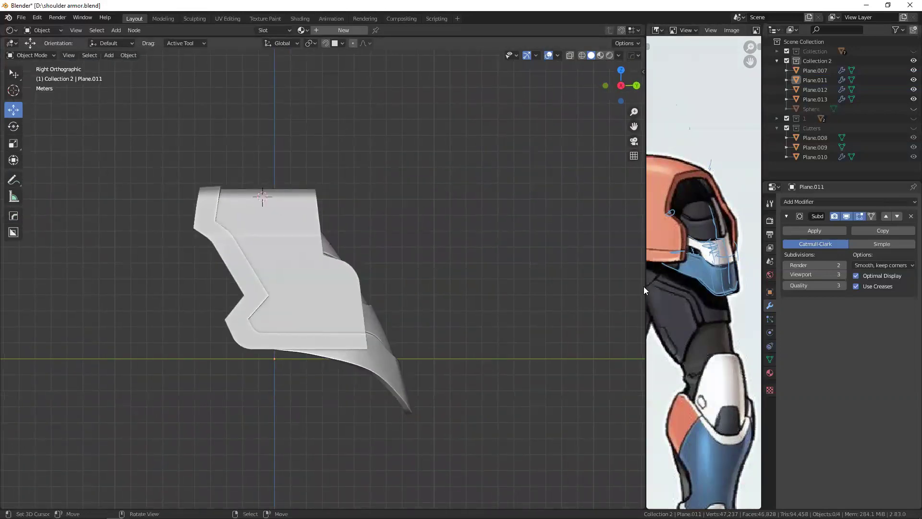
drag(645, 287, 595, 288)
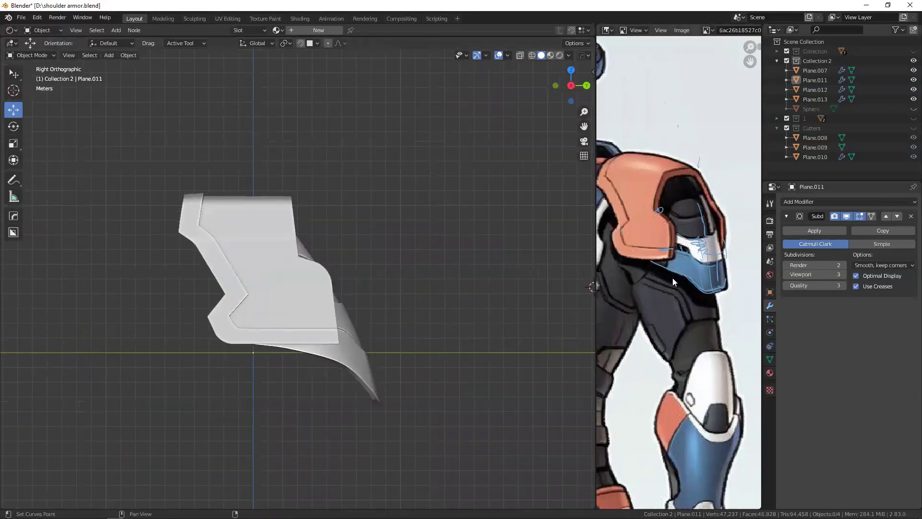
mouse_move(280, 223)
middle_down()
mouse_move(274, 205)
mouse_move(434, 210)
middle_up()
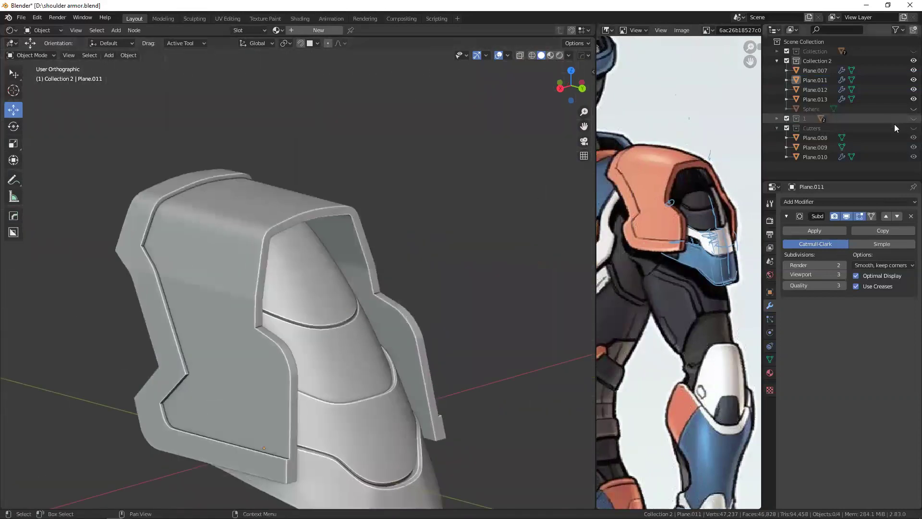
click(913, 127)
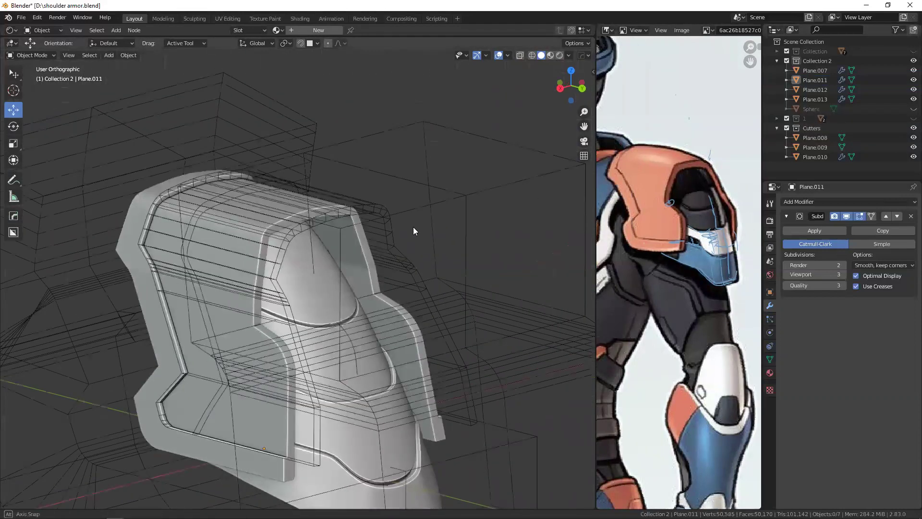
- Select the Plane.008 cutter from a side view and enter its Edit Mode
alt+middle_drag(413, 227, 336, 214)
click(301, 146)
key(Tab)
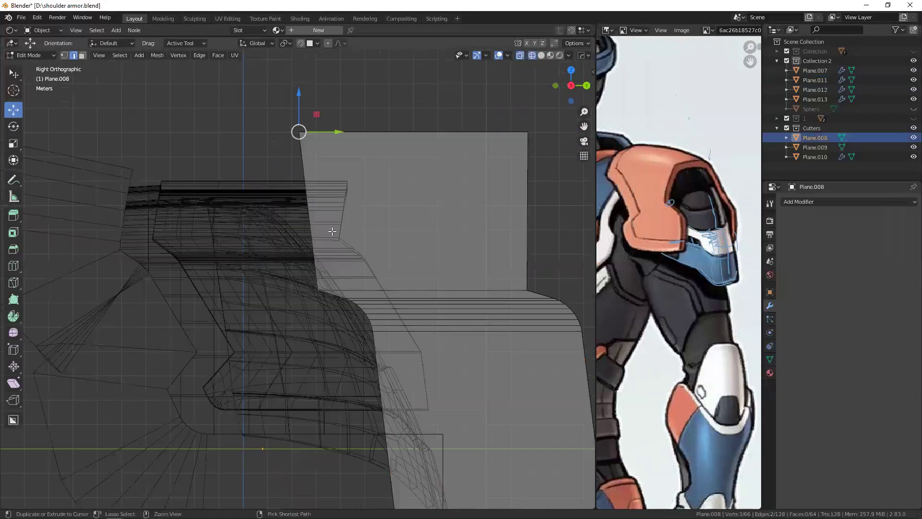
scroll(293, 203, up, 2)
scroll(293, 202, down, 3)
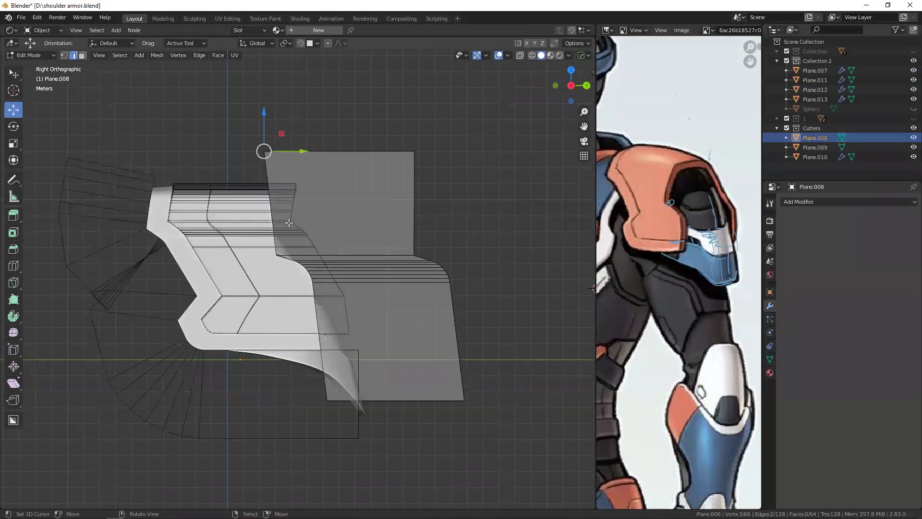
scroll(296, 202, up, 1)
scroll(301, 201, up, 1)
shift+middle_drag(301, 201, 303, 205)
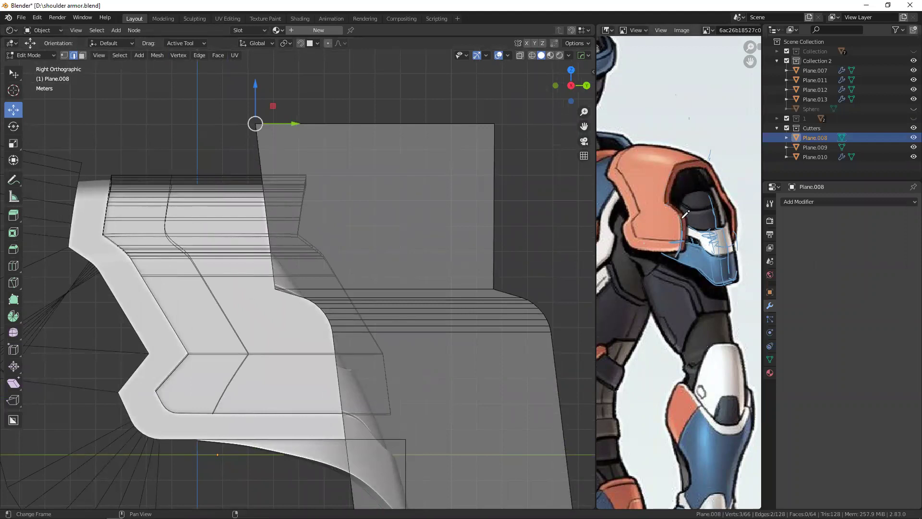
- Line up the cutter view with the reference drawing's shoulder pad
scroll(685, 213, up, 2)
middle_drag(623, 220, 682, 235)
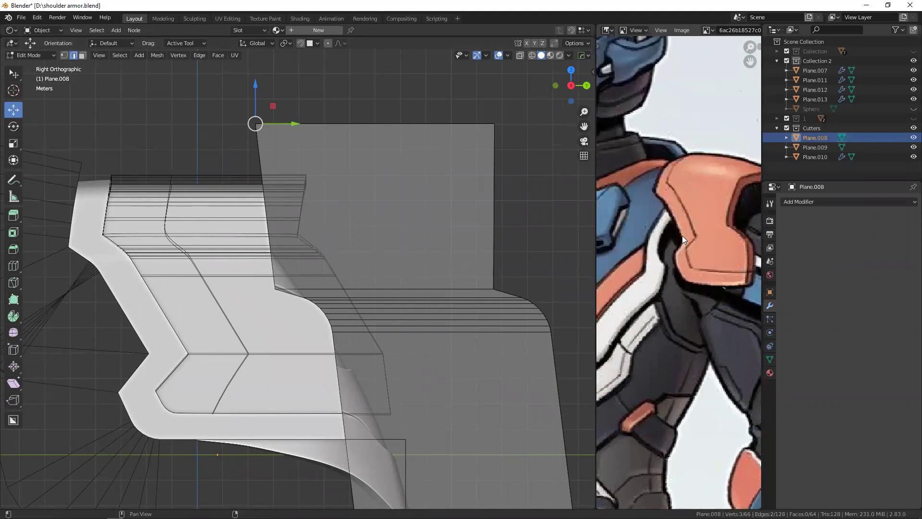
mouse_move(84, 239)
shift+middle_down()
mouse_move(135, 230)
mouse_move(153, 205)
shift+middle_up()
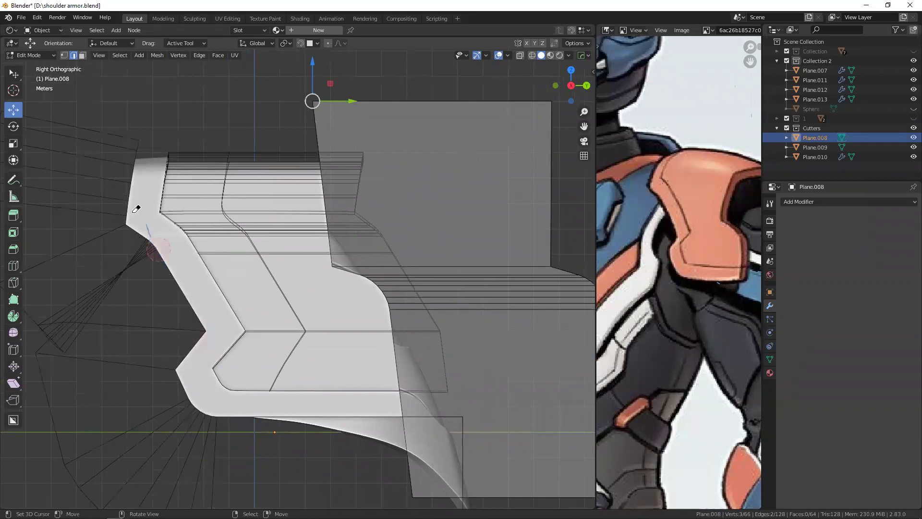
shift+middle_drag(210, 282, 165, 249)
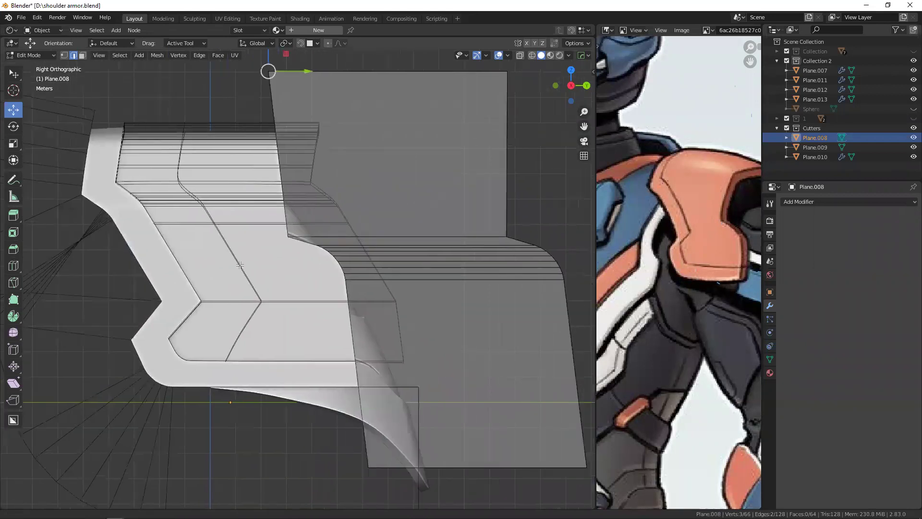
shift+middle_drag(321, 215, 234, 239)
scroll(234, 239, down, 1)
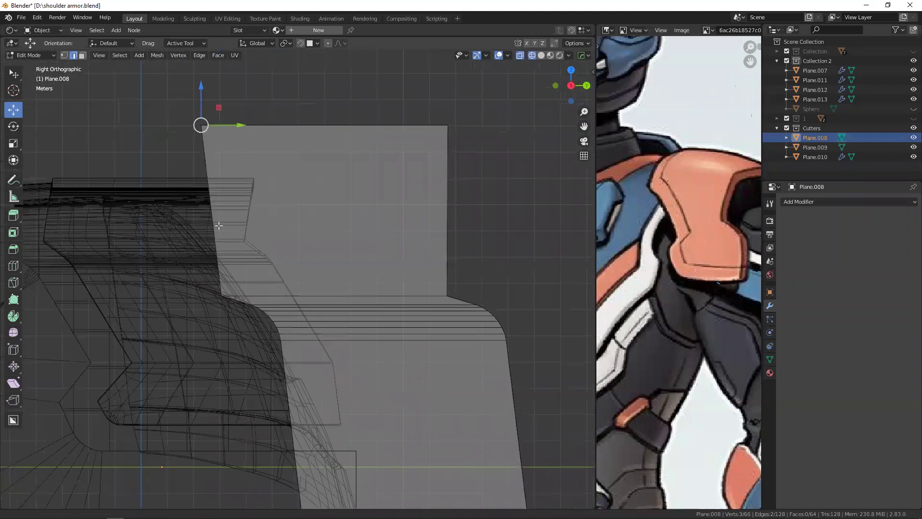
scroll(234, 239, up, 2)
- Loop-cut Plane.008 horizontally and push the new loop's left vertex outward
key(ctrl+r)
click(224, 235)
click(231, 256)
key(1)
key(alt+z)
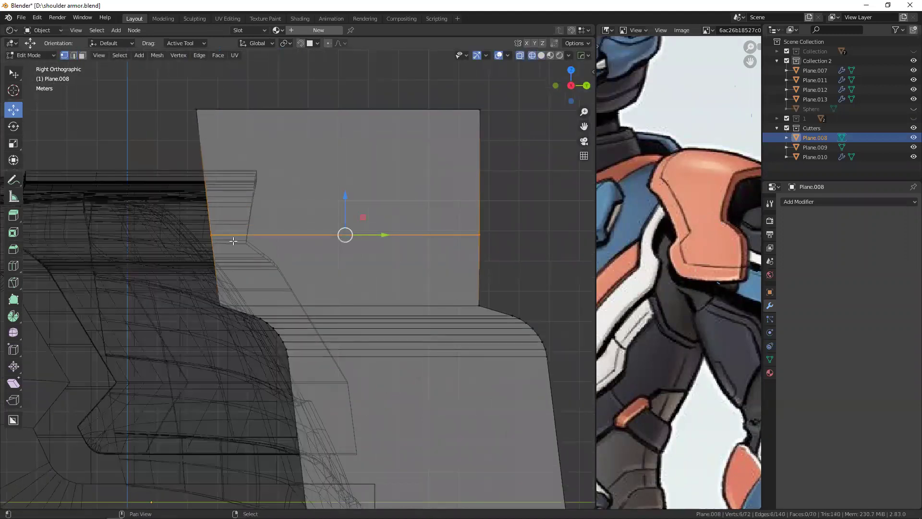
click(212, 235)
drag(247, 235, 252, 231)
- Bevel the cutter's new pointed corner with 4 segments
middle_drag(251, 231, 239, 240)
key(alt+z)
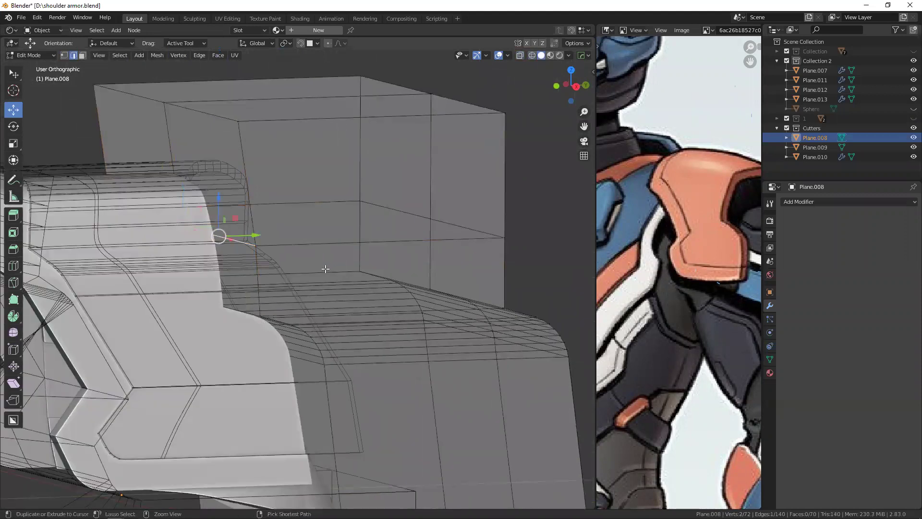
key(ctrl+b)
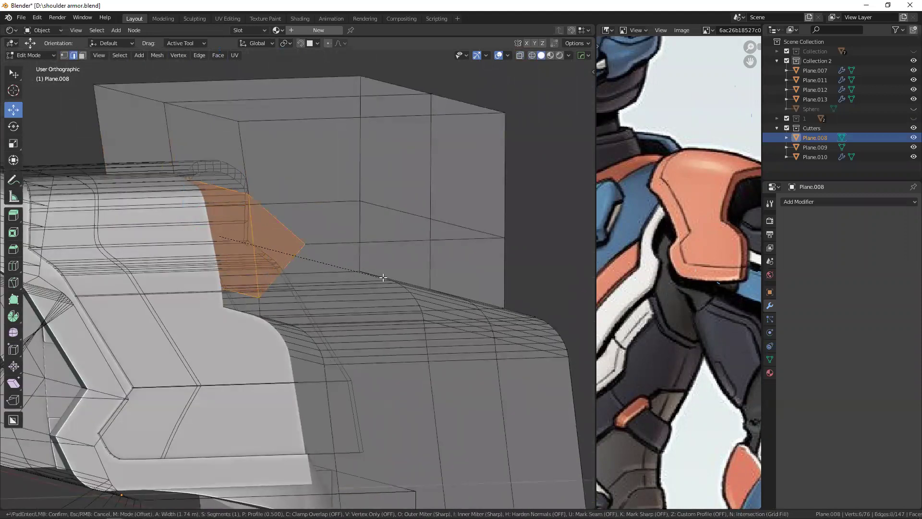
click(385, 277)
click(97, 392)
text(4)
key(Return)
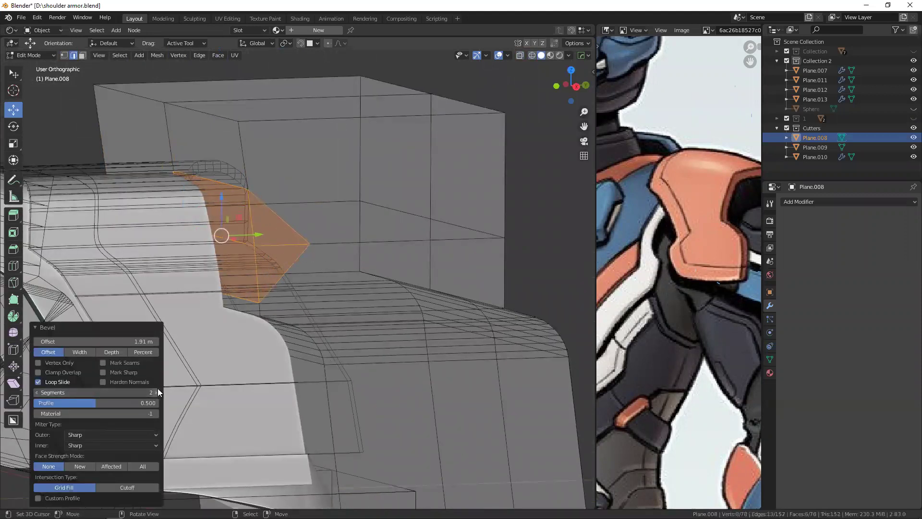
- Bevel the edges around the cutter's notch a second time to round it
key(KP_3)
key(Tab)
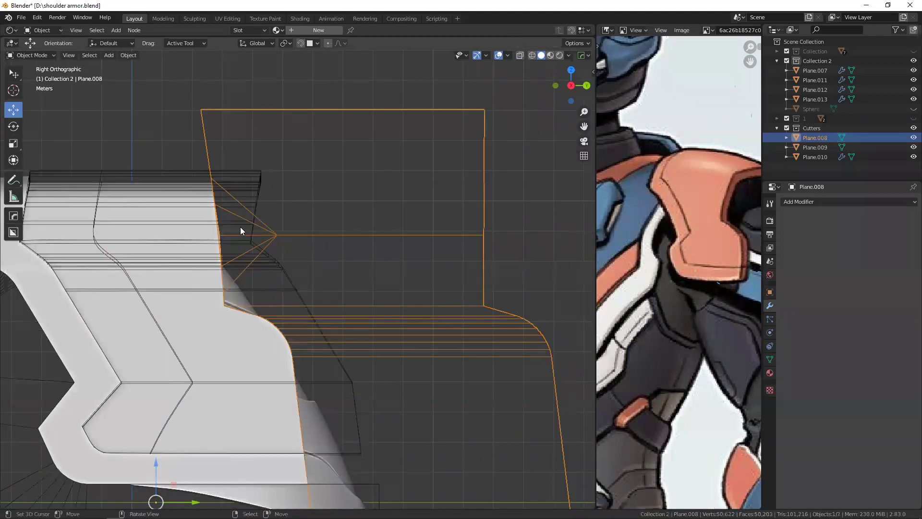
middle_drag(240, 227, 227, 207)
scroll(287, 177, up, 4)
key(KP_3)
mouse_move(351, 172)
shift+middle_down()
mouse_move(319, 260)
mouse_move(428, 230)
mouse_move(319, 230)
mouse_move(370, 267)
shift+middle_up()
key(shift+z)
shift+scroll(338, 238, down, 2)
key(Tab)
click(283, 209)
key(ctrl+b)
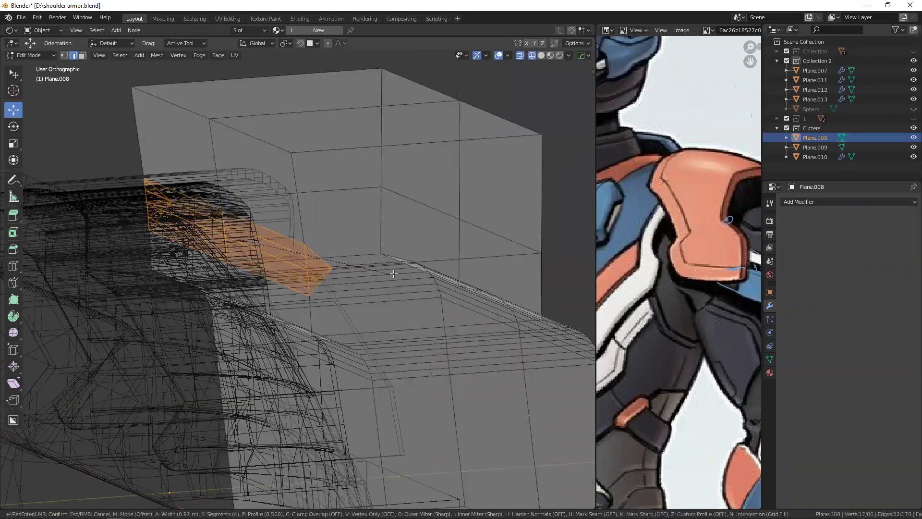
click(362, 263)
- Deselect, leave Edit Mode, and hide the Cutters collection to reveal the notch
key(shift+z)
mouse_move(362, 263)
middle_down()
mouse_move(231, 243)
mouse_move(247, 139)
middle_up()
key(KP_3)
key(alt+a)
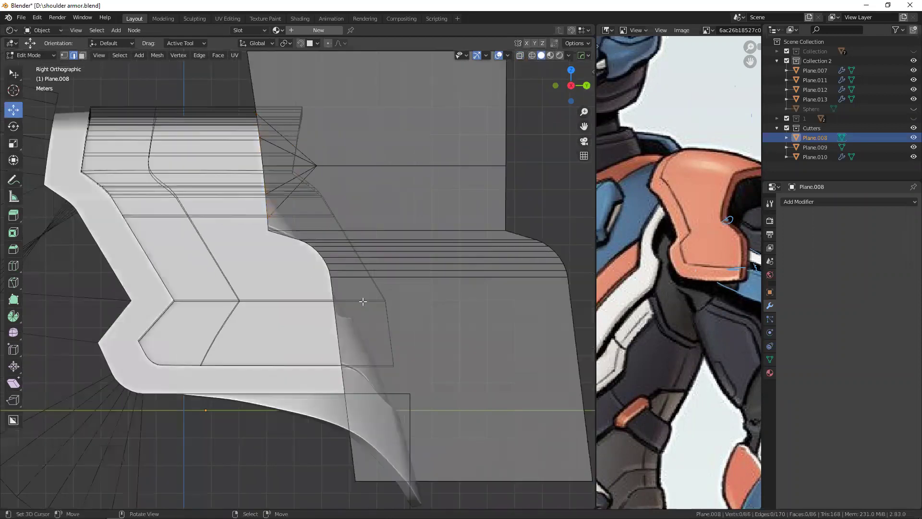
shift+middle_drag(362, 301, 307, 266)
key(shift+z)
key(shift+z)
key(Tab)
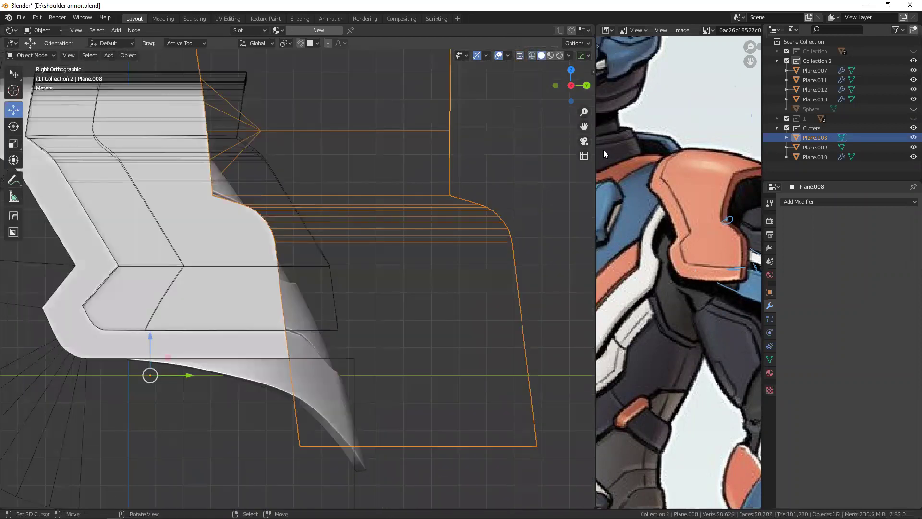
click(914, 128)
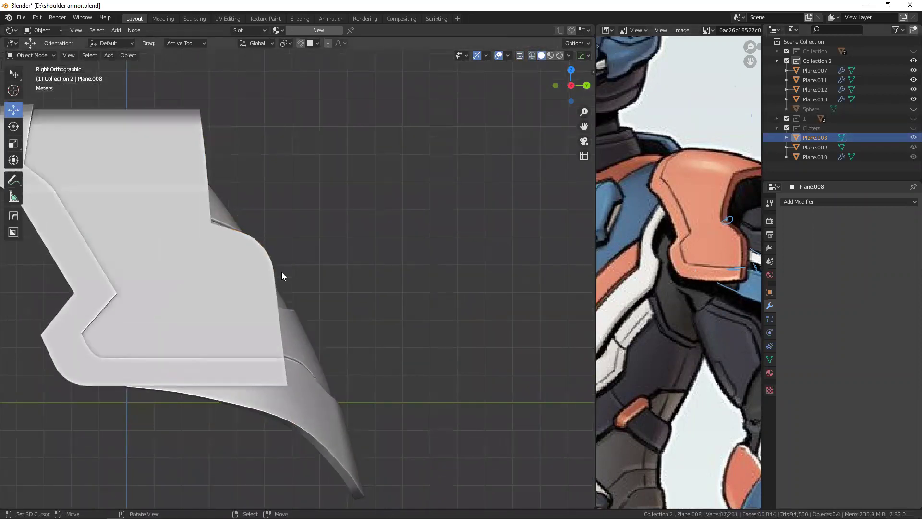
middle_drag(282, 276, 286, 238)
- Move Plane.012, Plane.013 and Plane.011 together about 0.21 m along Y
click(298, 253)
shift+click(343, 384)
shift+click(278, 382)
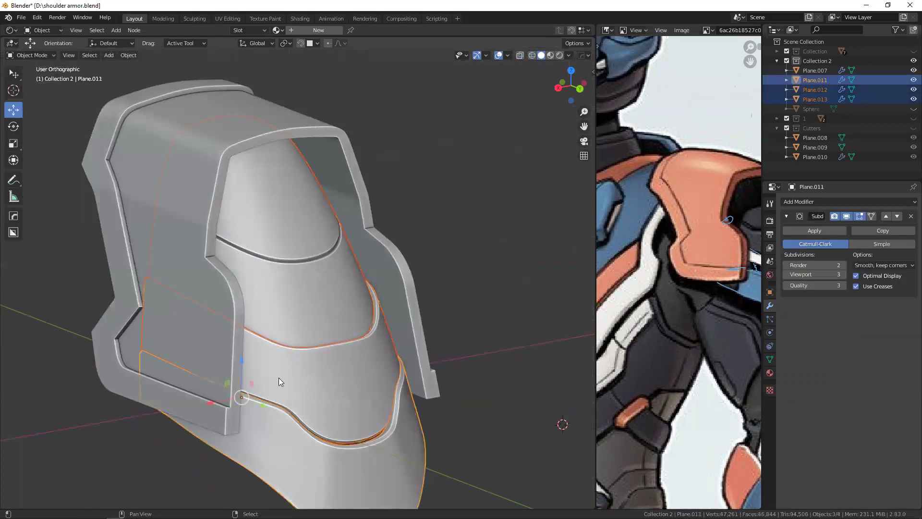
key(KP_3)
key(shift+z)
key(g)
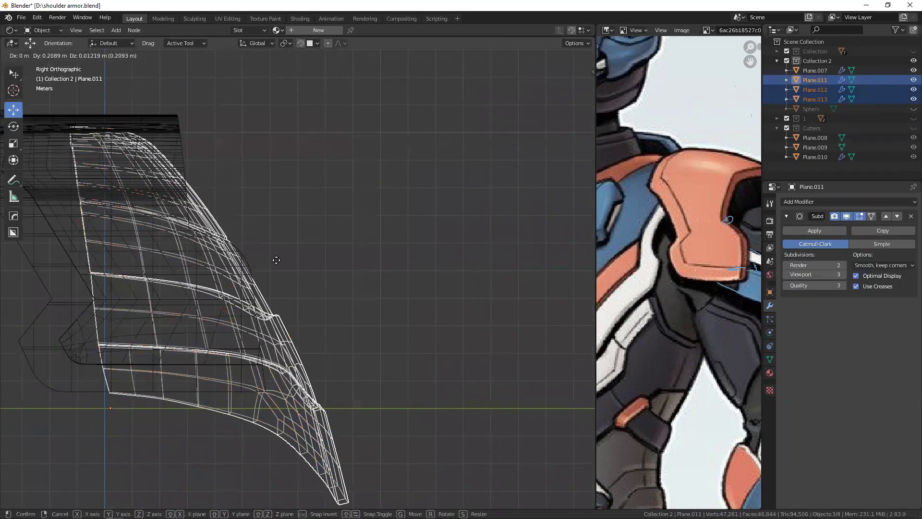
click(300, 257)
key(shift+z)
middle_drag(300, 257, 195, 271)
key(alt+a)
mouse_move(256, 231)
ctrl+middle_down()
mouse_move(254, 276)
mouse_move(230, 342)
mouse_move(261, 277)
ctrl+middle_up()
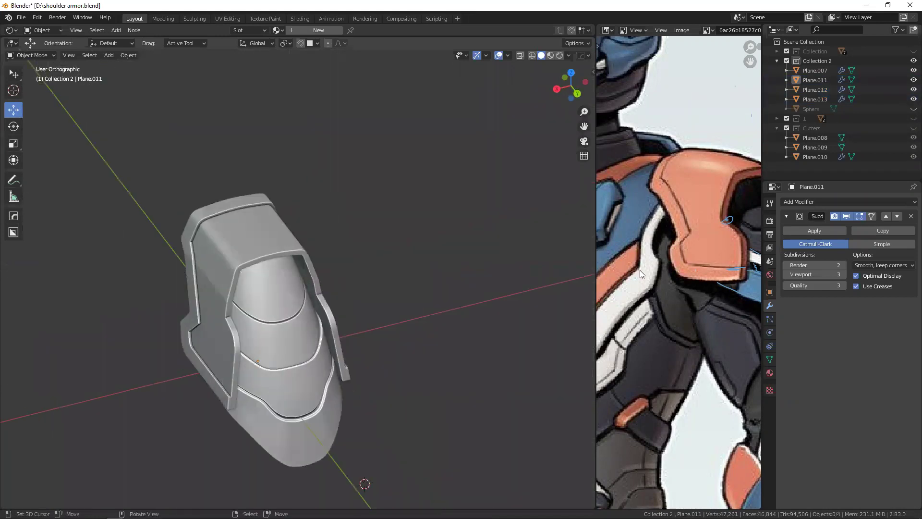
- Shrink/fatten all of Plane.012's faces by 0.0366 m along their normals
middle_drag(640, 274, 600, 261)
shift+middle_drag(281, 319, 276, 248)
mouse_move(258, 303)
ctrl+middle_down()
mouse_move(316, 225)
mouse_move(286, 212)
ctrl+middle_up()
click(285, 211)
key(Tab)
middle_drag(228, 145, 359, 175)
key(a)
key(alt+s)
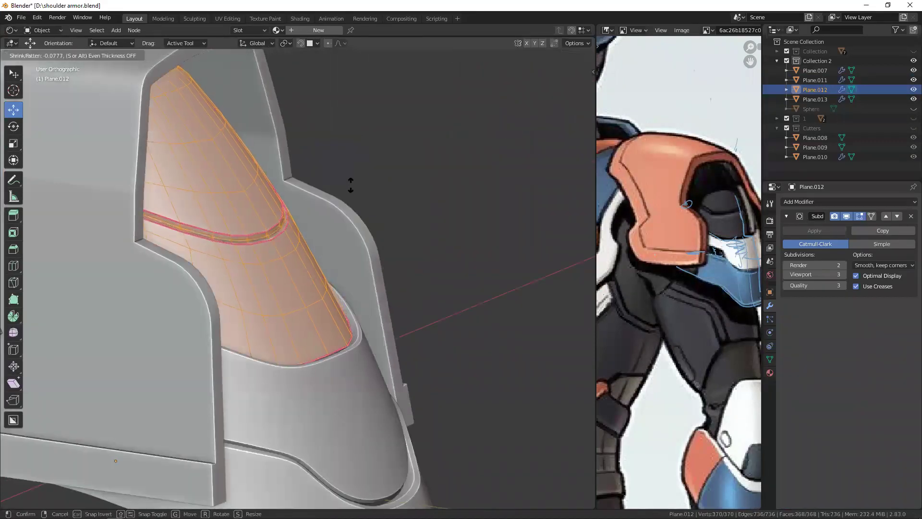
click(360, 177)
- Leave Edit Mode, deselect the plate, and reframe the armor
scroll(350, 180, down, 3)
key(Tab)
mouse_move(350, 180)
middle_down()
mouse_move(312, 186)
mouse_move(312, 280)
middle_up()
key(alt+a)
scroll(312, 283, up, 4)
middle_drag(390, 251, 336, 228)
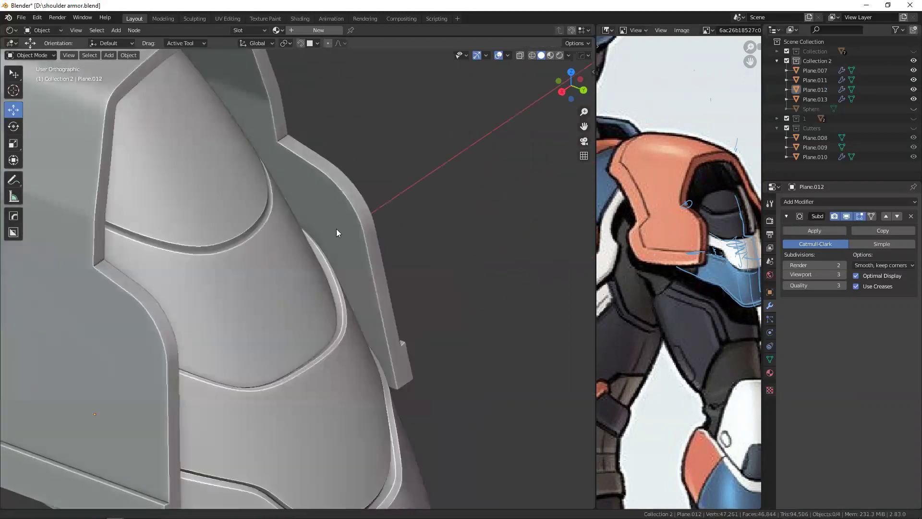
- In the maximised reference image, erase the visor scribbles and draw a new guide stroke
key(ctrl+space)
scroll(493, 225, up, 2)
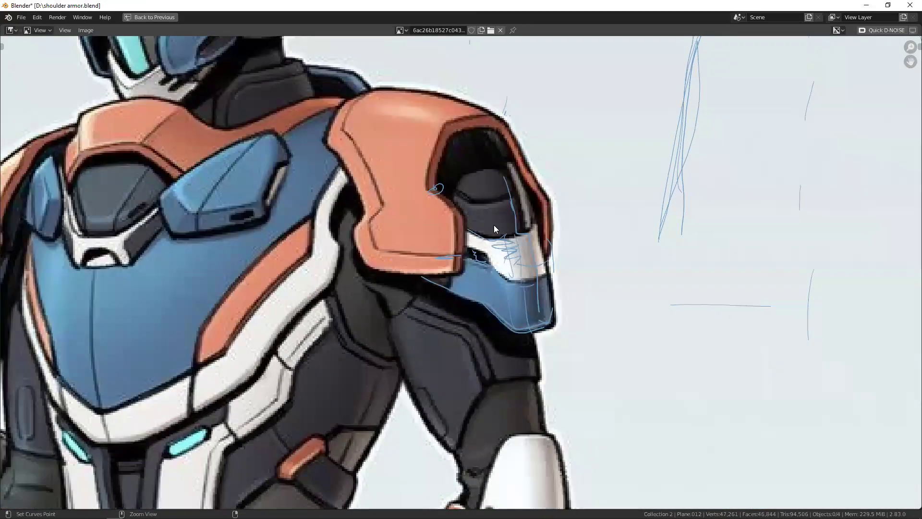
scroll(514, 149, up, 2)
drag(524, 228, 544, 320)
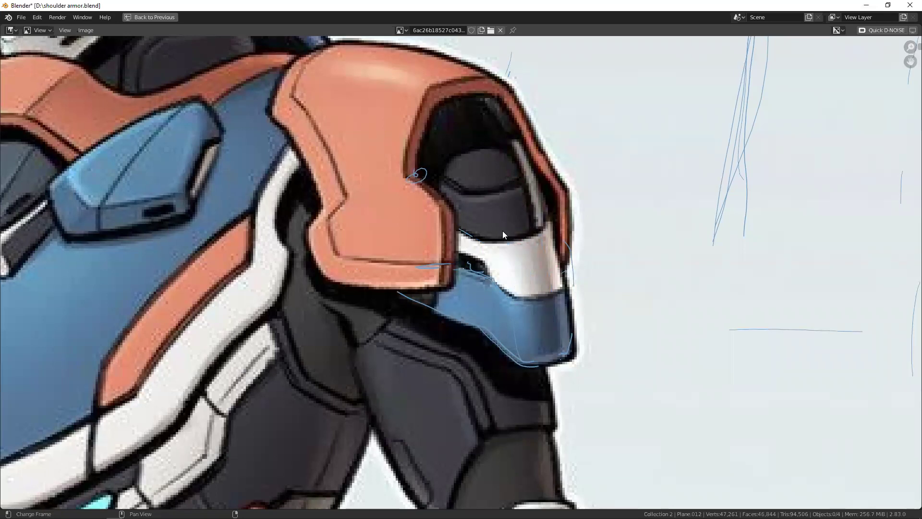
drag(506, 185, 513, 237)
middle_drag(527, 247, 522, 294)
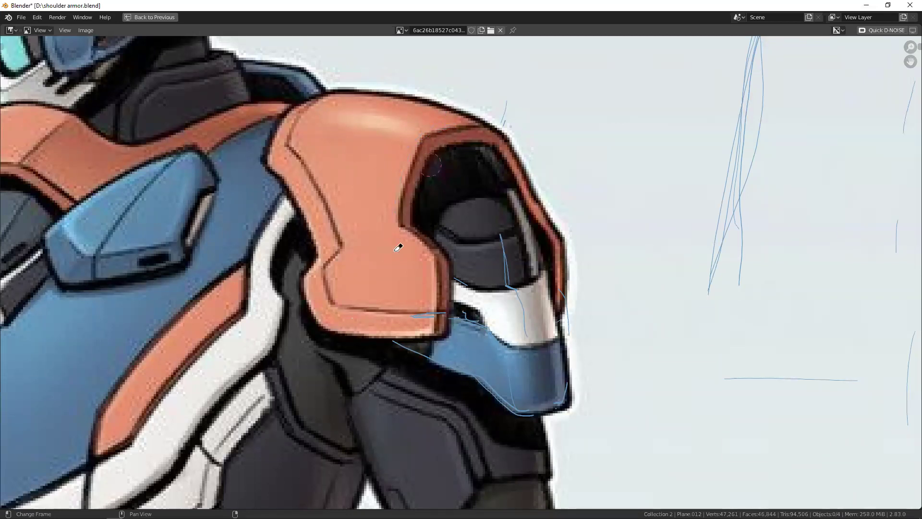
middle_drag(532, 282, 490, 262)
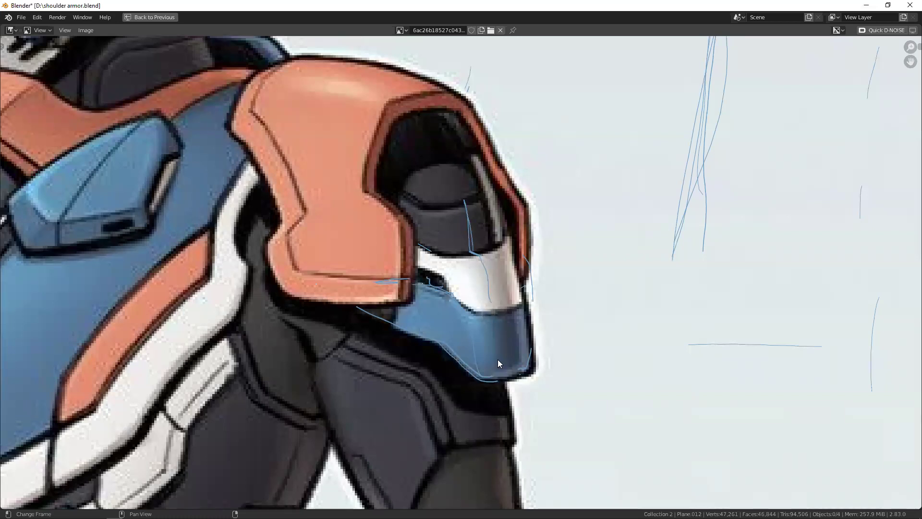
key(ctrl+space)
mouse_move(271, 229)
middle_down()
mouse_move(249, 263)
mouse_move(281, 229)
middle_up()
scroll(240, 264, up, 3)
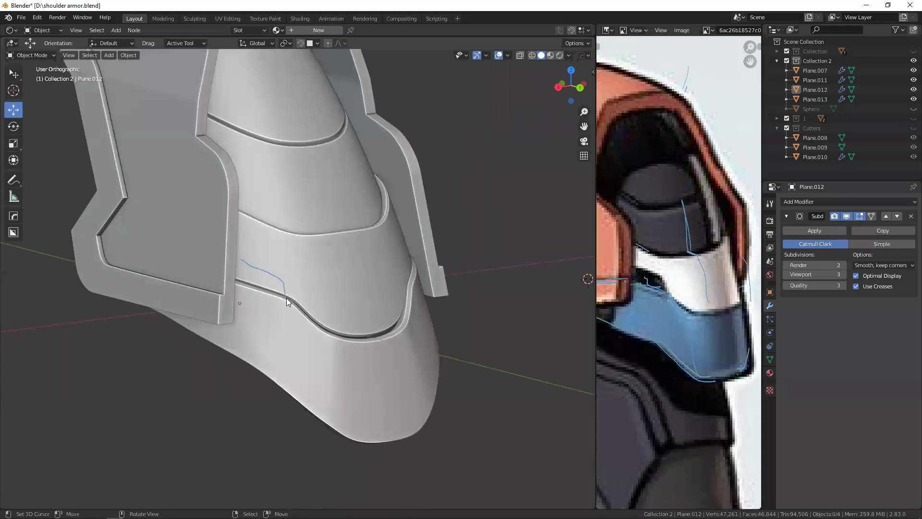
mouse_move(283, 287)
middle_down()
mouse_move(318, 263)
mouse_move(274, 267)
mouse_move(255, 288)
mouse_move(283, 315)
middle_up()
click(282, 278)
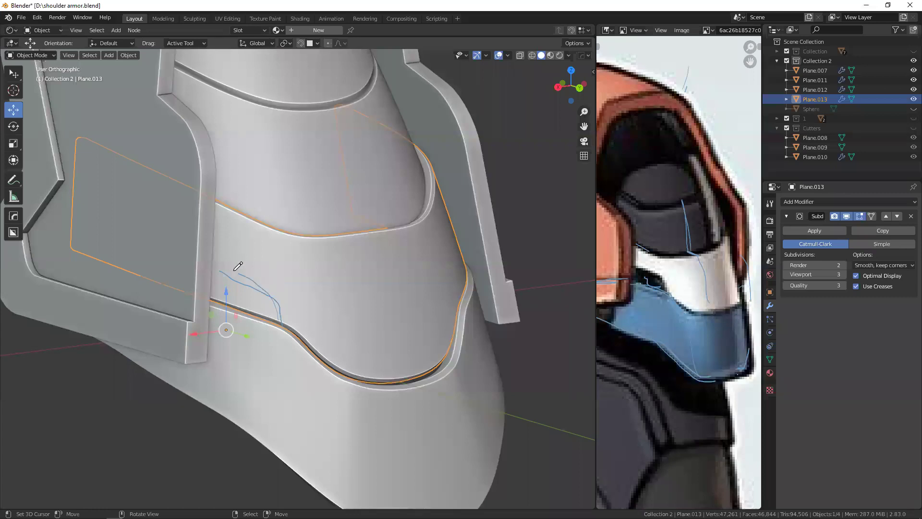
key(d)
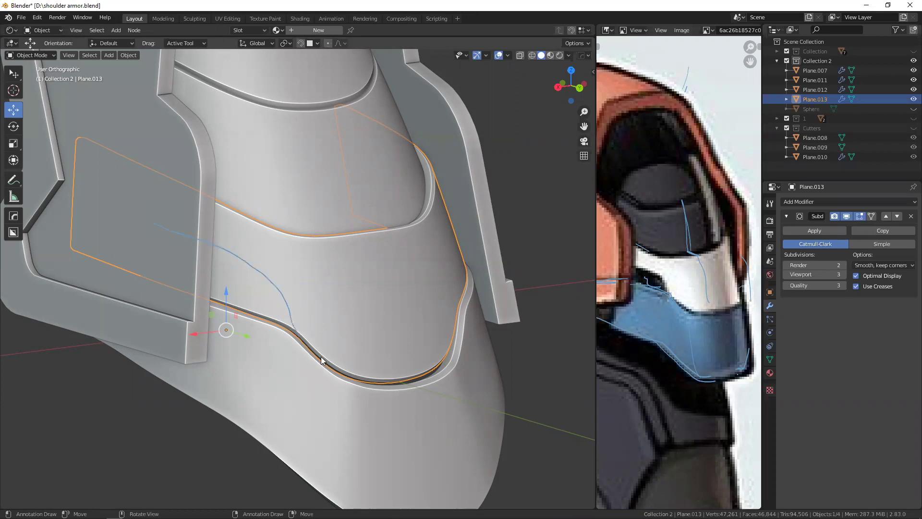
middle_drag(423, 317, 303, 342)
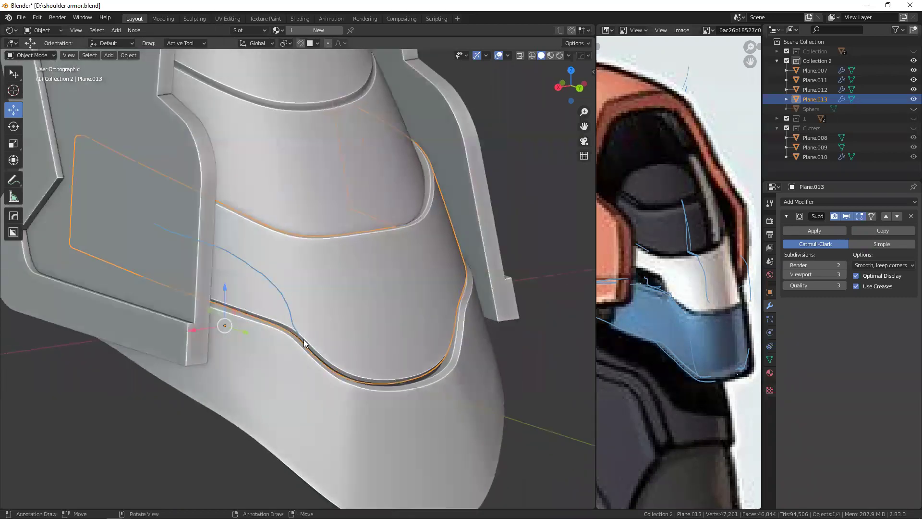
scroll(215, 224, down, 2)
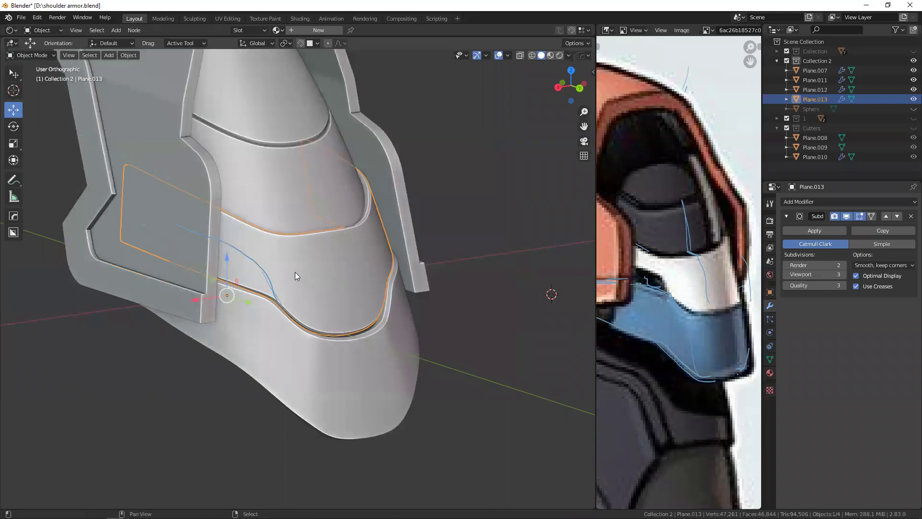
key(shift+h)
- Frame the isolated curved armor panel from the right side
key(KP_3)
scroll(242, 222, up, 2)
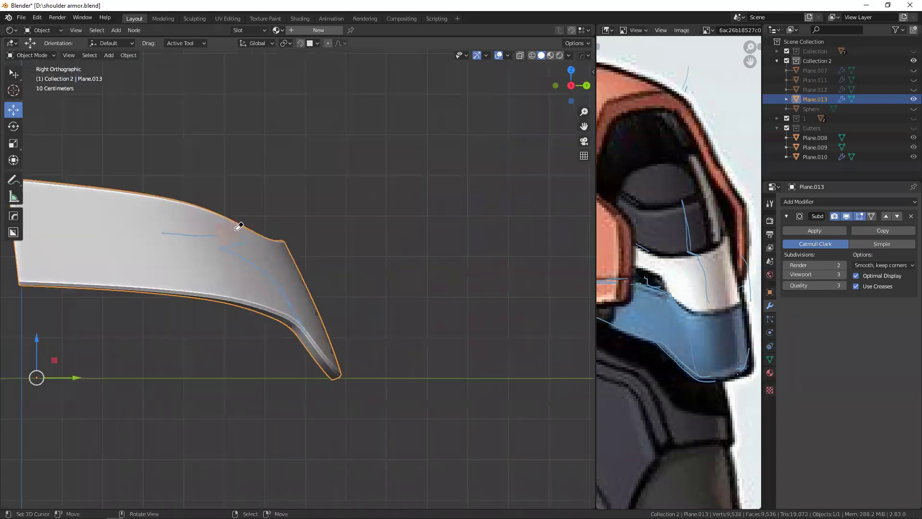
shift+middle_drag(297, 225, 374, 232)
right_click(136, 327)
middle_drag(199, 269, 310, 286)
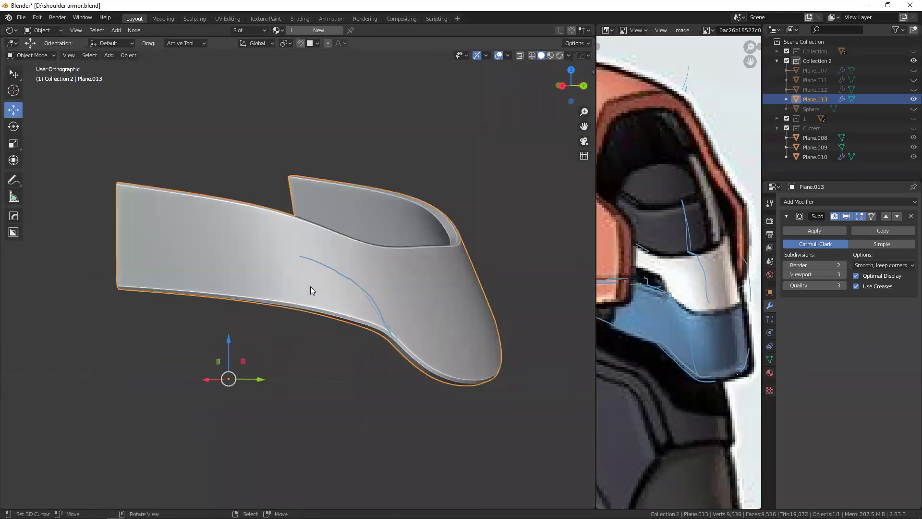
- Add a new plane and merge its four vertices at center into one vertex
key(shift+a)
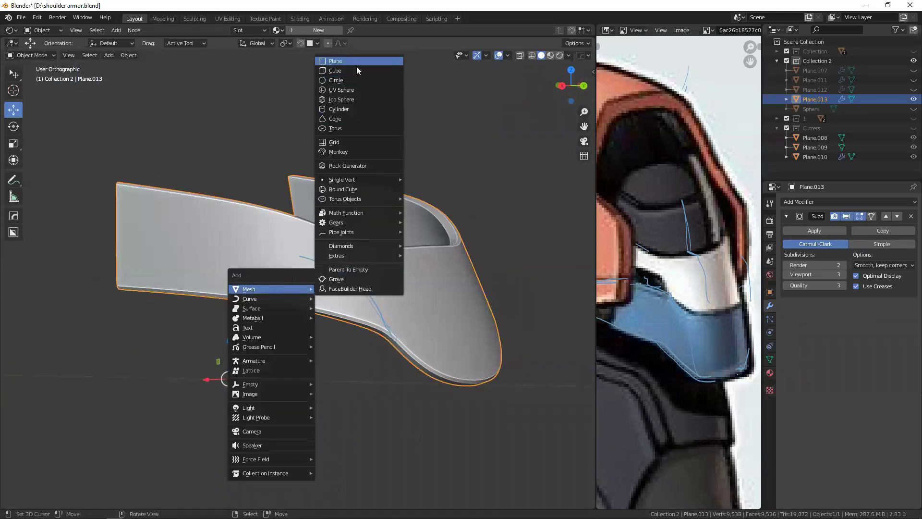
mouse_move(271, 289)
click(356, 66)
key(Tab)
middle_drag(323, 241, 300, 276)
key(m)
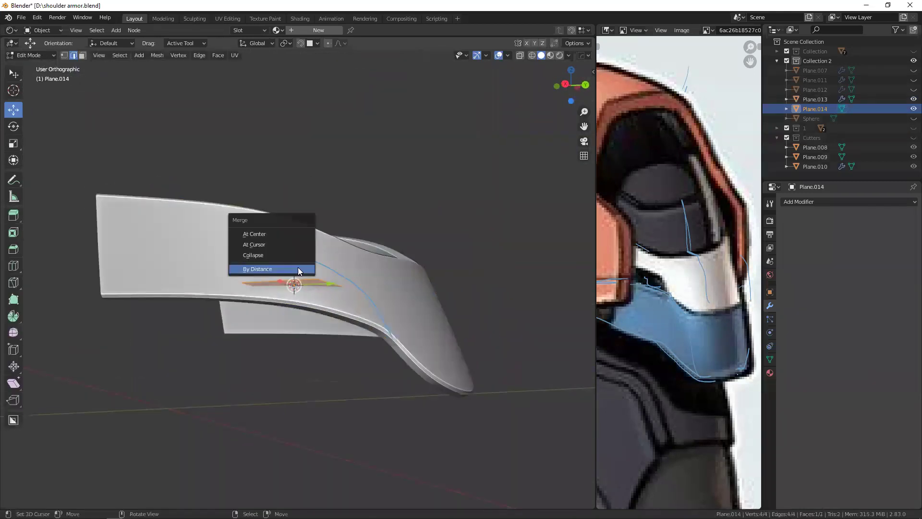
click(283, 235)
key(KP_3)
key(shift+z)
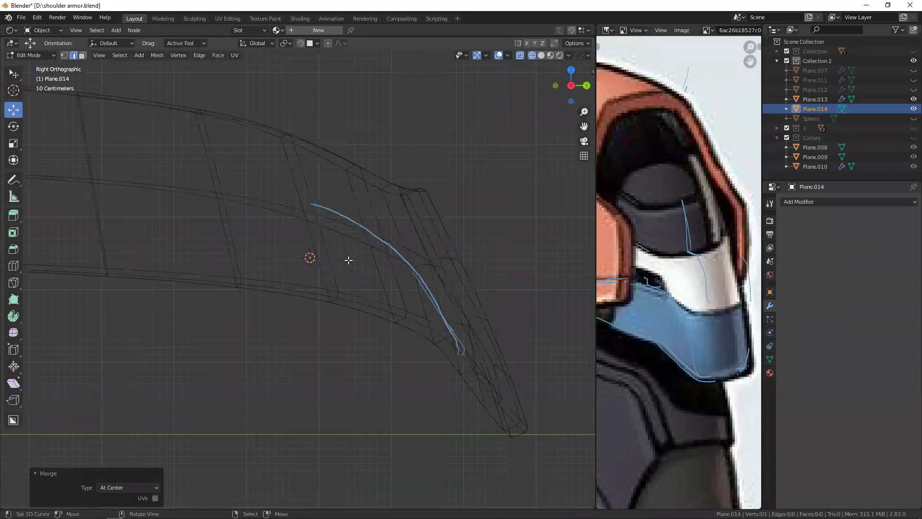
- Turn on face snapping and move the single vertex onto the panel surface
key(1)
click(253, 273)
middle_drag(253, 273, 269, 267)
key(shift+z)
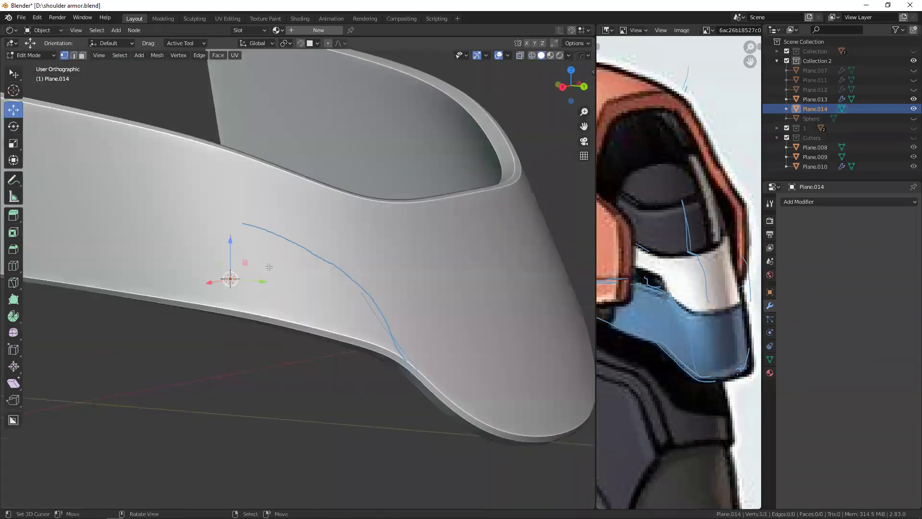
key(shift+Tab)
key(g)
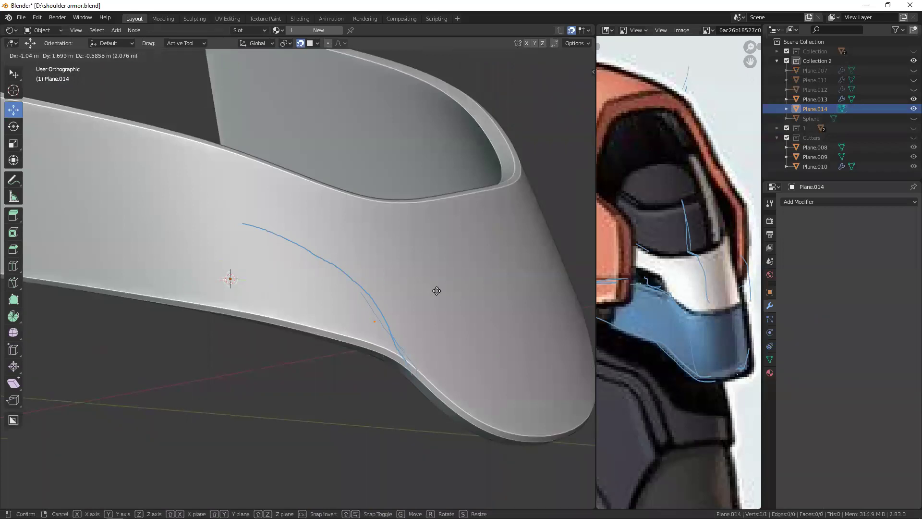
click(515, 415)
- Extrude a vertex chain along the blue guide line
key(e)
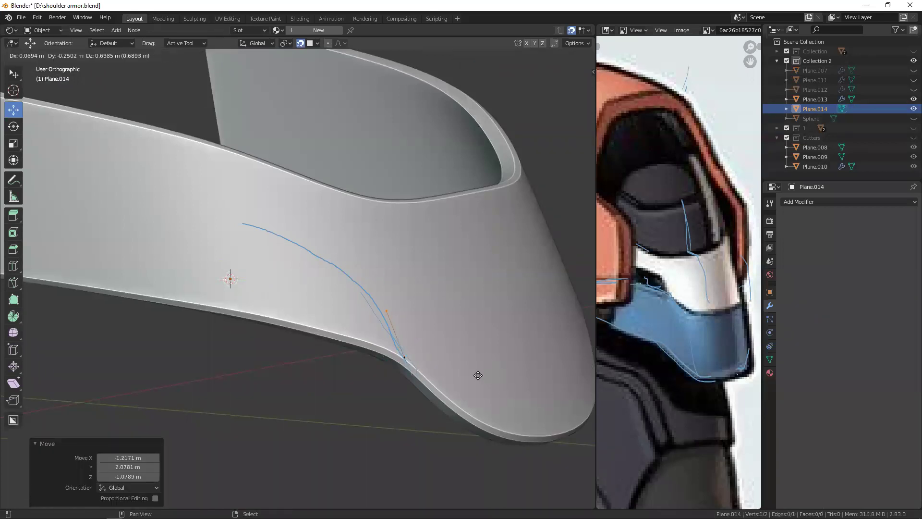
click(440, 355)
click(429, 342)
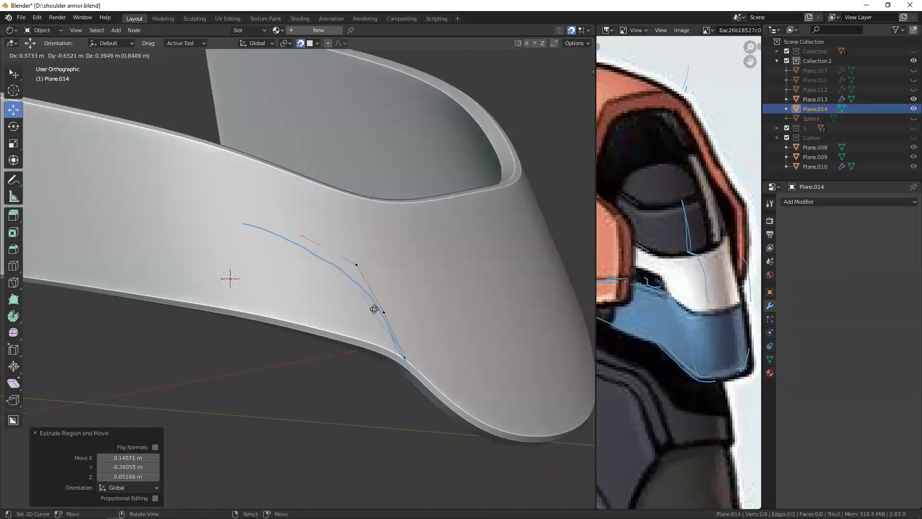
middle_drag(380, 307, 362, 281)
key(e)
click(336, 273)
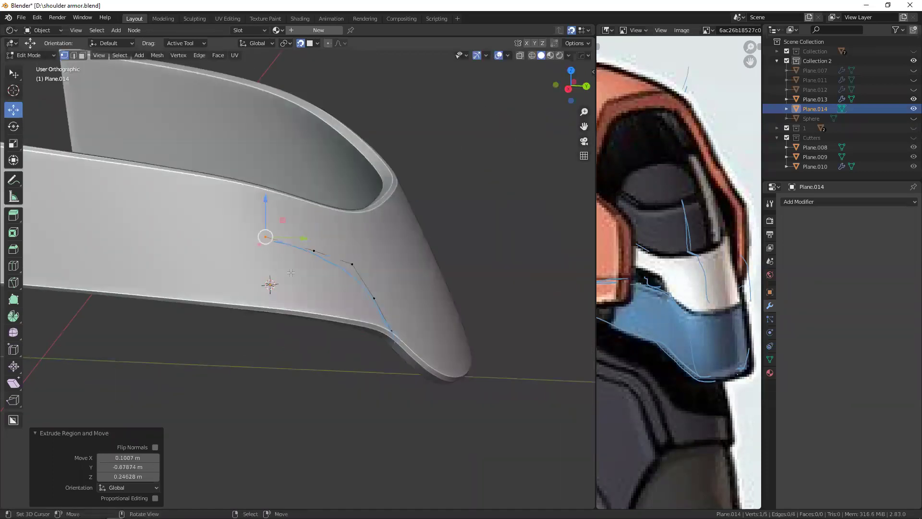
- Continue extruding the chain leftward across the panel toward its left end
key(KP_3)
key(e)
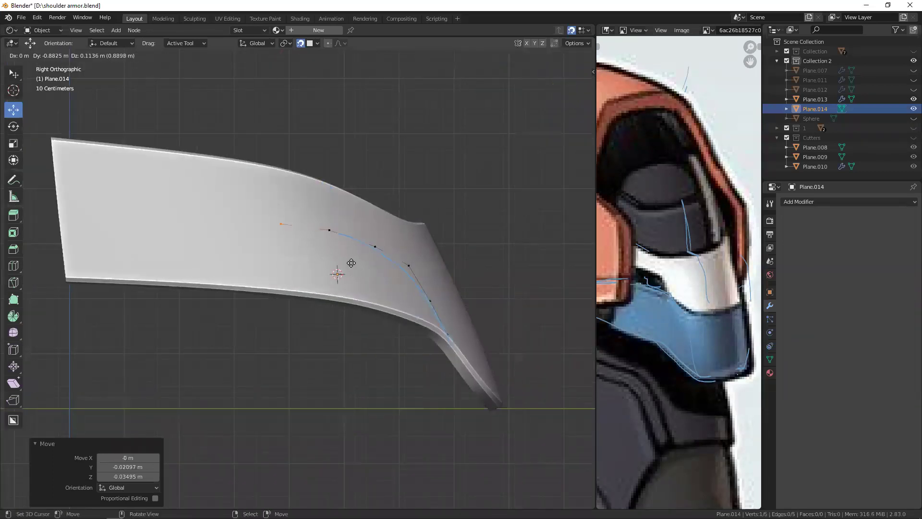
click(352, 262)
key(e)
click(298, 254)
key(e)
key(e)
click(329, 263)
key(e)
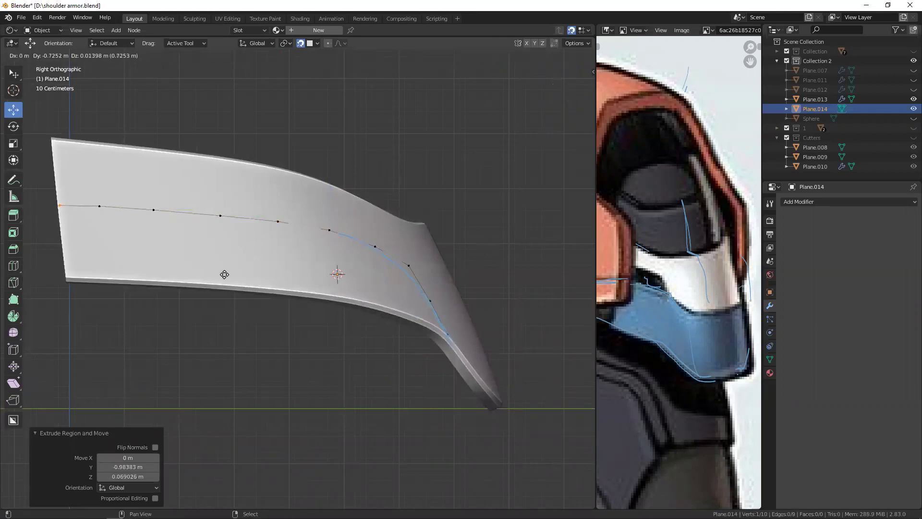
click(222, 274)
- Extend the chain down the panel's left end to the lower-left corner
key(g)
click(206, 217)
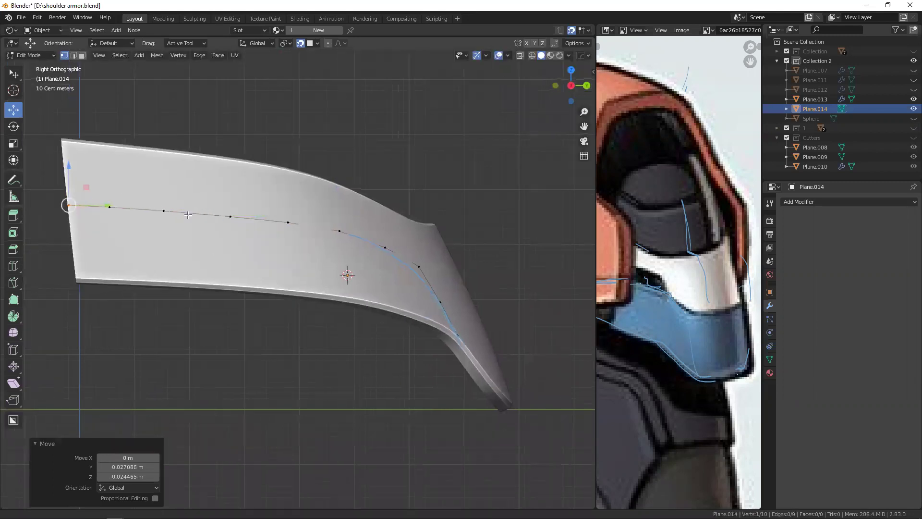
shift+middle_drag(156, 209, 225, 213)
key(e)
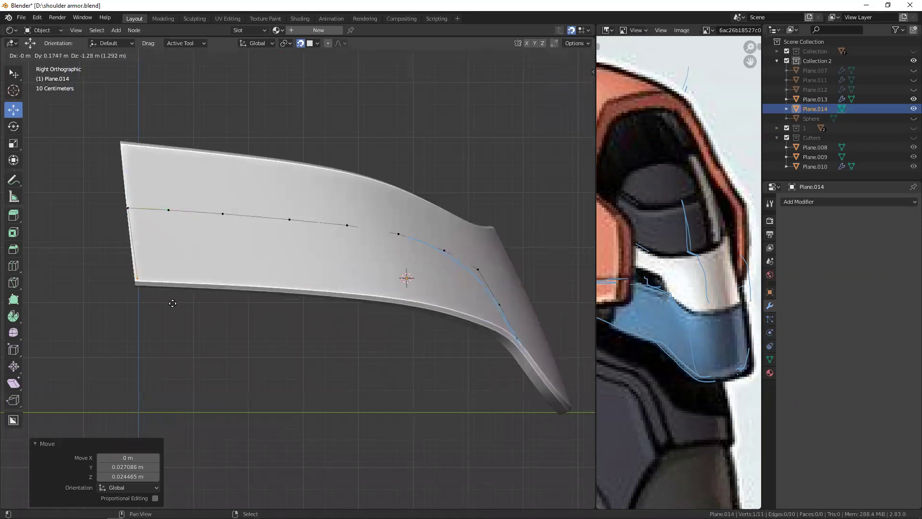
click(157, 318)
key(e)
click(109, 332)
key(e)
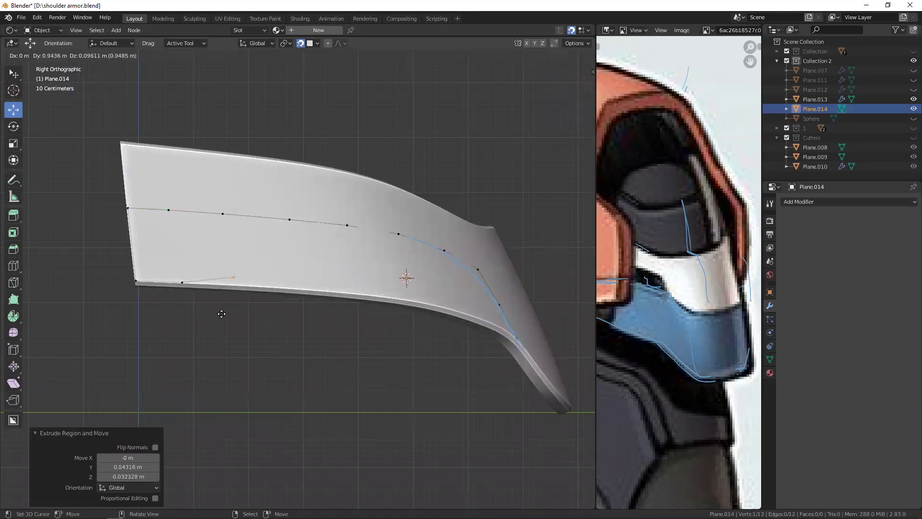
click(146, 354)
- Continue the vertex chain along the panel's bottom edge
key(e)
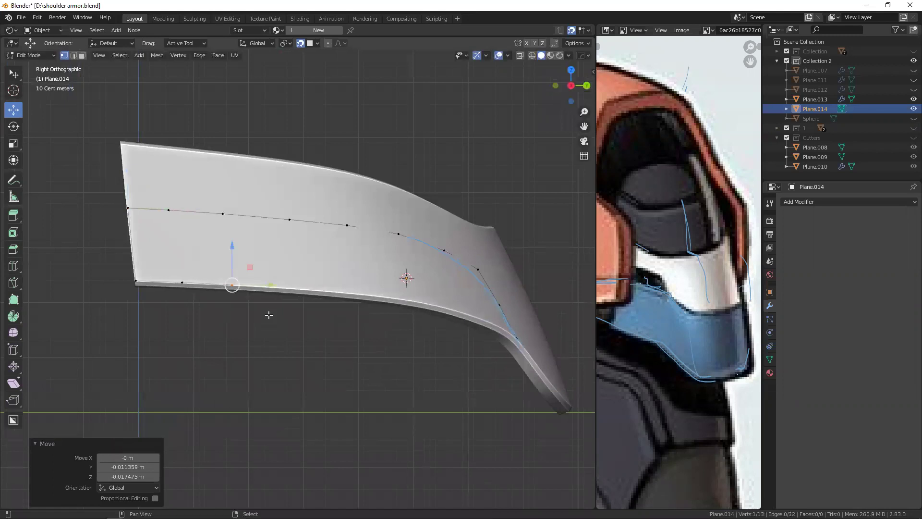
click(332, 322)
key(e)
click(347, 290)
middle_drag(347, 290, 310, 293)
key(g)
click(325, 263)
key(e)
click(362, 279)
middle_drag(362, 279, 336, 269)
- Fill the chain into faces and add a lengthwise loop cut across the strip
click(138, 255)
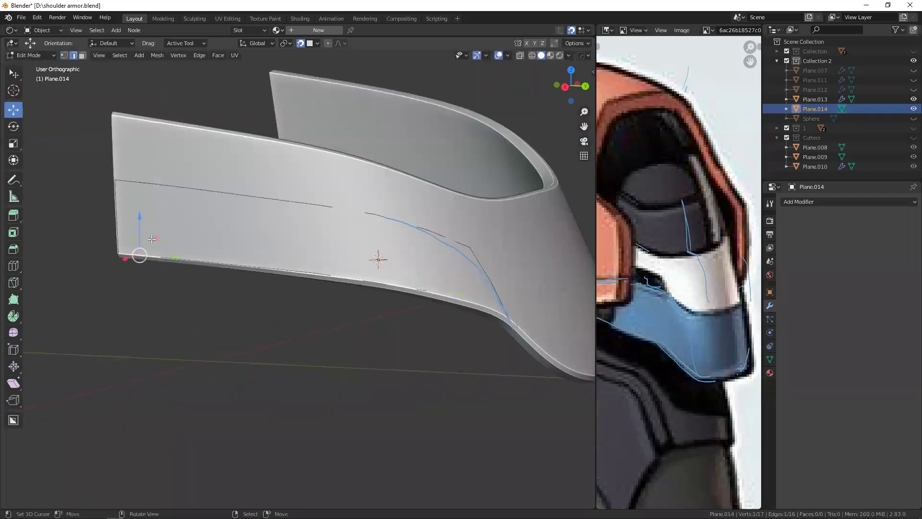
click(299, 244)
key(ctrl+r)
click(299, 244)
mouse_move(356, 245)
alt+middle_down()
mouse_move(270, 213)
mouse_move(312, 207)
mouse_move(365, 218)
mouse_move(385, 264)
alt+middle_up()
shift+right_click(255, 197)
click(260, 194)
click(365, 218)
- Move the selected edge and strip vertices along the surface onto the guide marks
scroll(387, 269, up, 3)
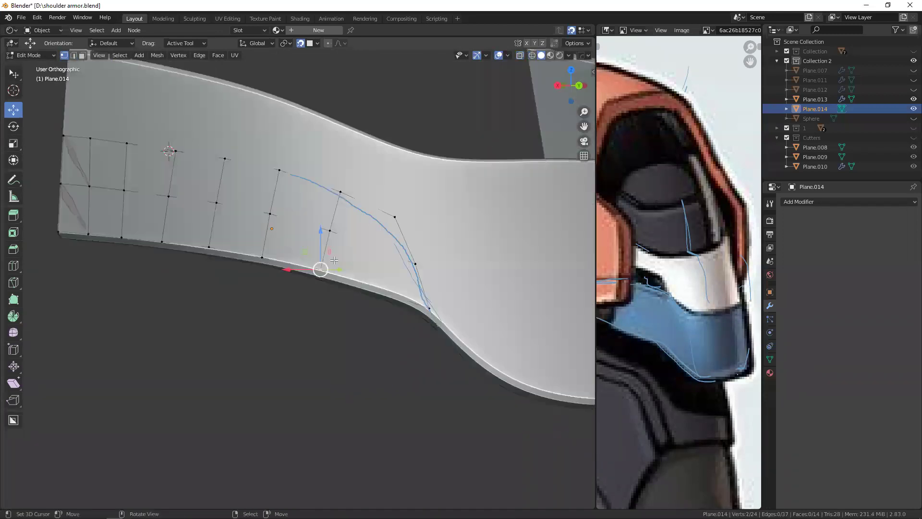
key(g)
click(462, 335)
key(g)
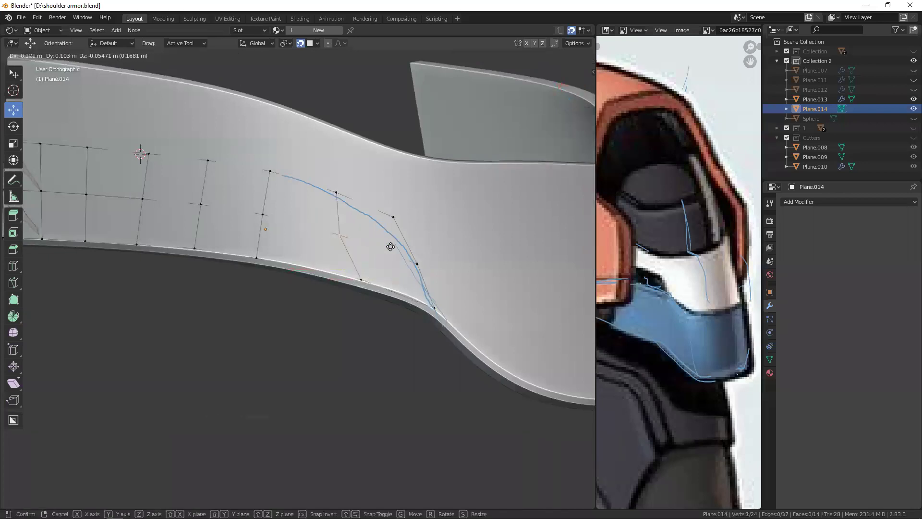
click(262, 252)
key(g)
click(285, 255)
click(263, 215)
key(g)
middle_drag(323, 225, 277, 239)
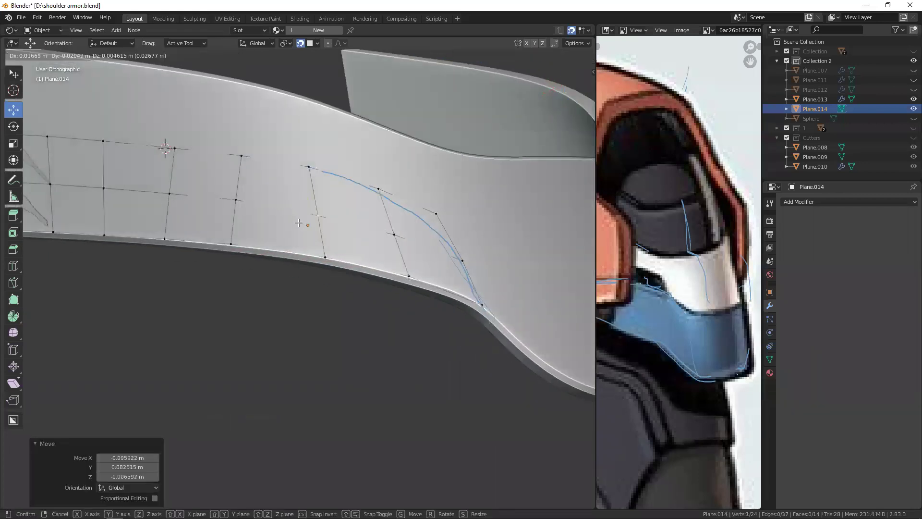
click(399, 253)
- Reposition more vertices and shift the column's lower vertices to the right
click(235, 199)
key(g)
click(236, 159)
key(g)
click(203, 235)
click(158, 237)
key(g)
click(210, 201)
click(280, 207)
- In edge mode, extend the strip's left edge toward the panel end
scroll(280, 208, down, 3)
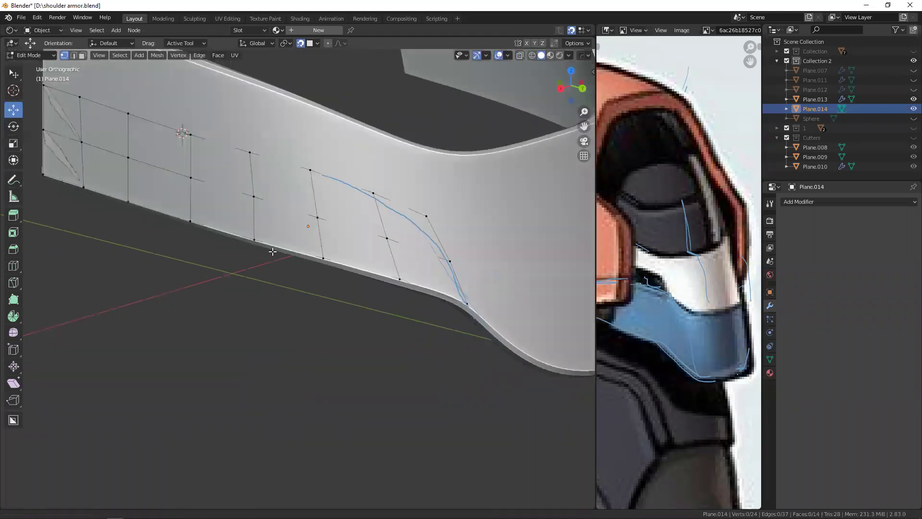
middle_drag(267, 247, 385, 202)
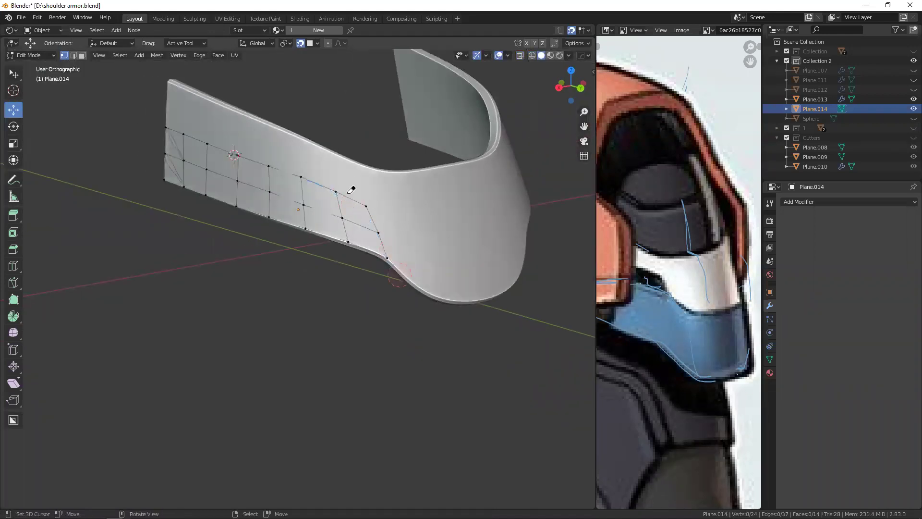
middle_drag(314, 173, 115, 230)
key(Tab)
key(Tab)
key(2)
key(KP_3)
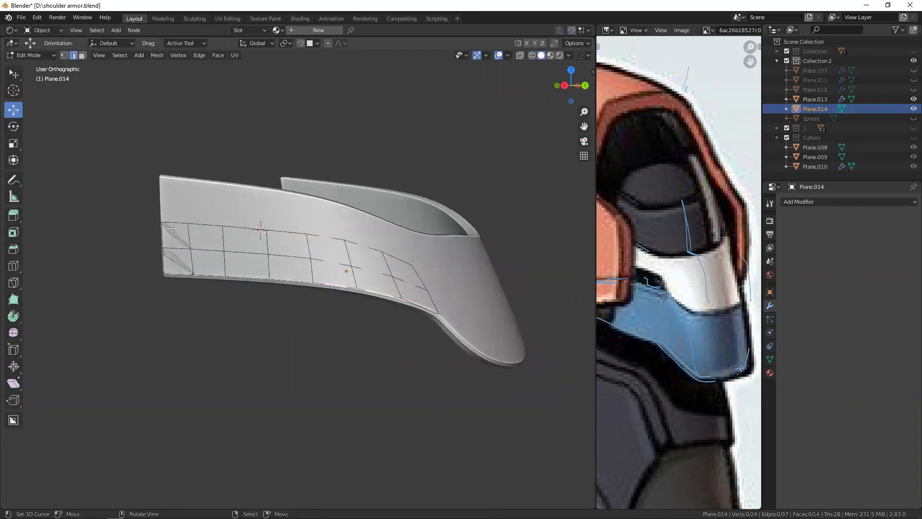
scroll(174, 195, up, 3)
alt+click(212, 252)
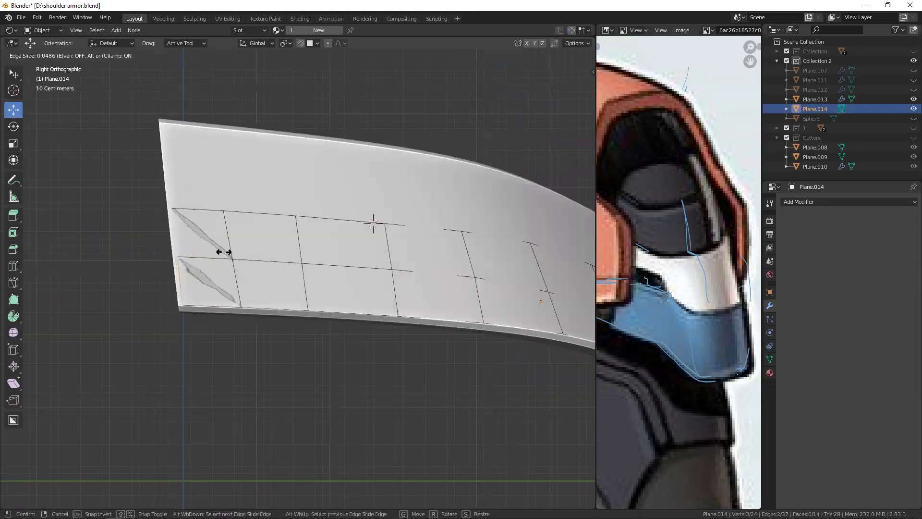
drag(221, 252, 144, 255)
- Slide the strip's bottom edge loop to line up with the guide marks
alt+click(209, 261)
mouse_move(210, 260)
middle_down()
mouse_move(274, 205)
mouse_move(405, 285)
middle_up()
scroll(404, 286, up, 3)
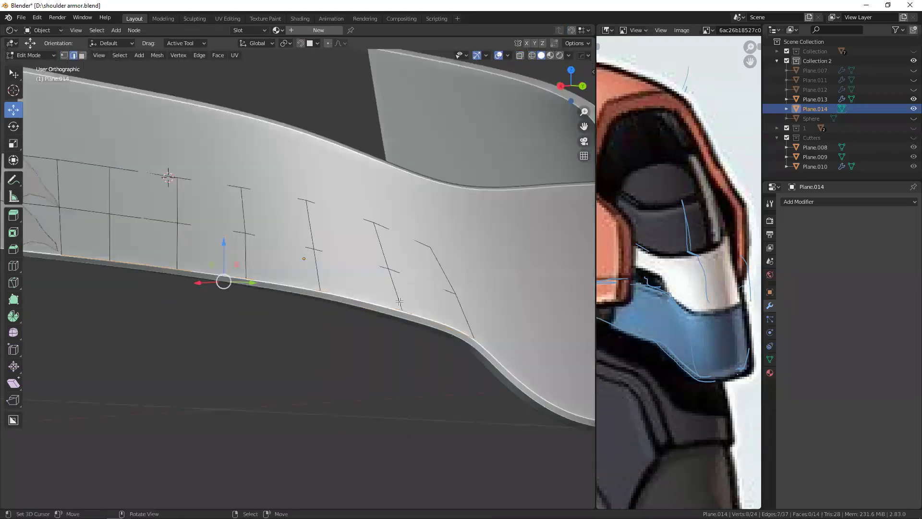
key(g)
key(g)
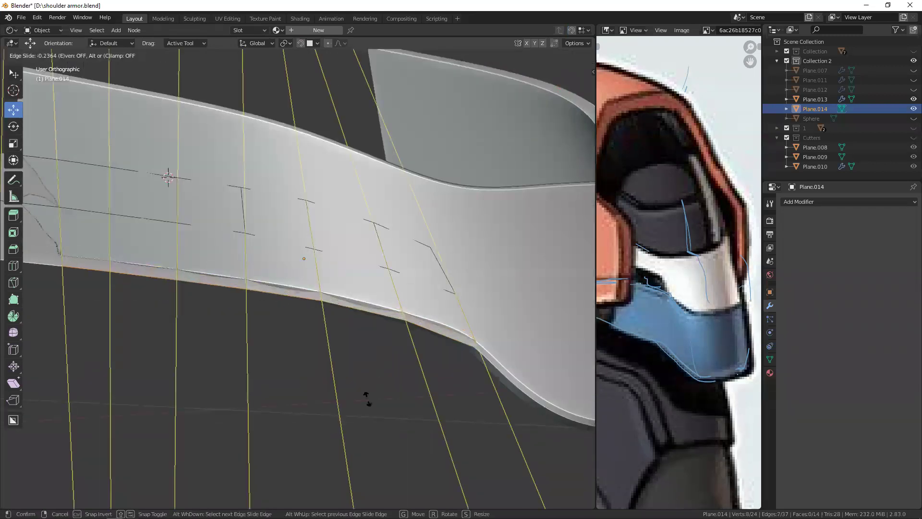
click(257, 310)
- Turn on X-ray and select the left panel's border loop
middle_drag(258, 309, 338, 243)
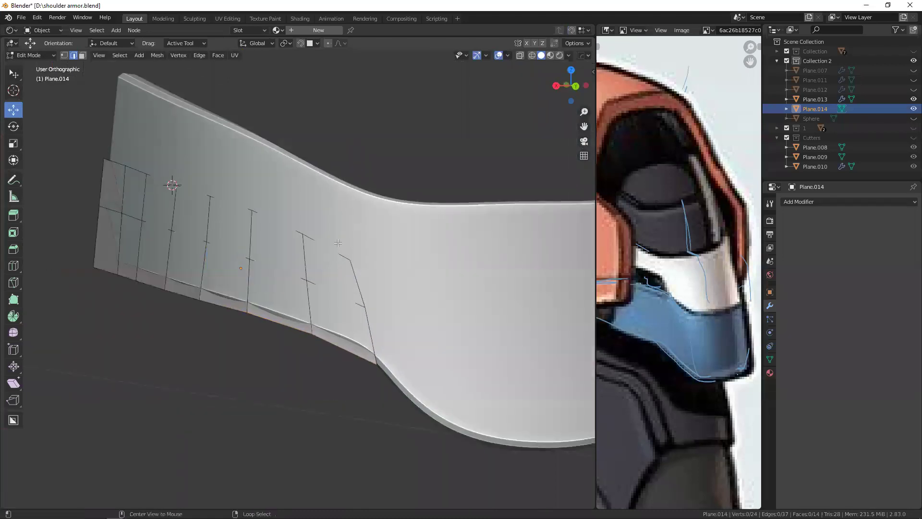
key(alt+z)
alt+shift+click(325, 354)
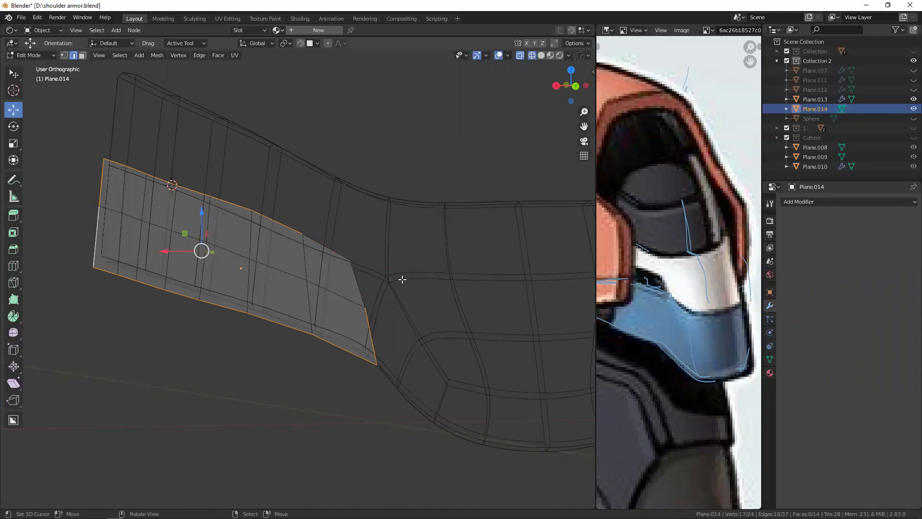
- Crease the border loop to 1.0, add level-2 subdivision, and turn off X-ray
key(ctrl+e)
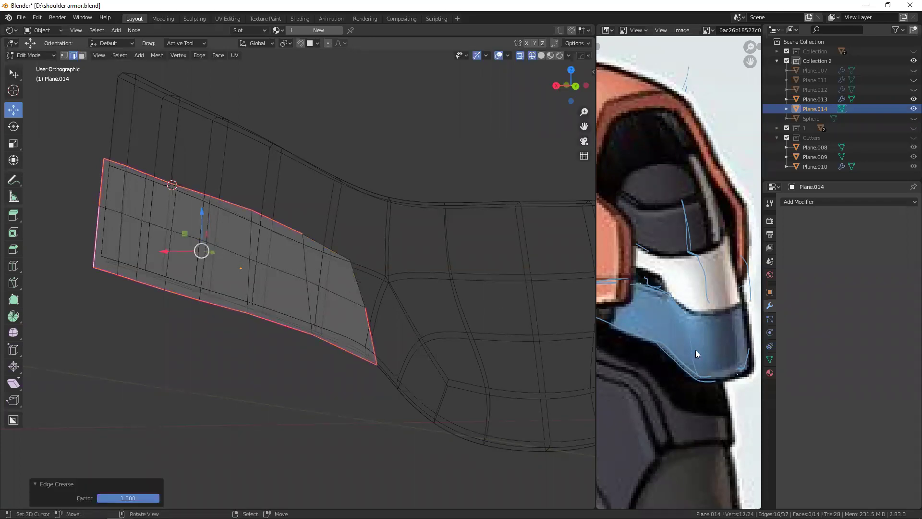
key(alt+a)
mouse_move(302, 316)
middle_down()
mouse_move(357, 244)
mouse_move(350, 285)
mouse_move(374, 250)
middle_up()
key(Tab)
key(ctrl+2)
key(alt+z)
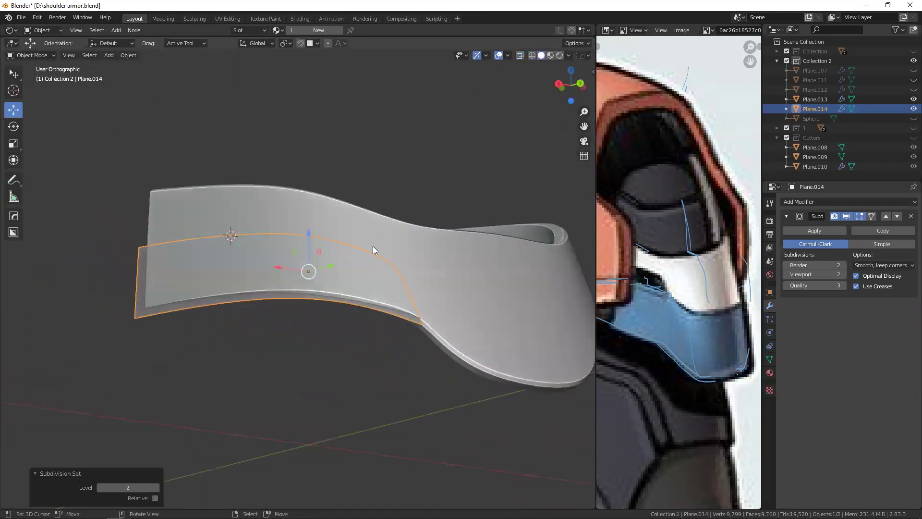
mouse_move(360, 291)
middle_down()
mouse_move(375, 222)
mouse_move(402, 239)
mouse_move(239, 261)
mouse_move(241, 311)
mouse_move(301, 263)
mouse_move(228, 281)
mouse_move(207, 269)
middle_up()
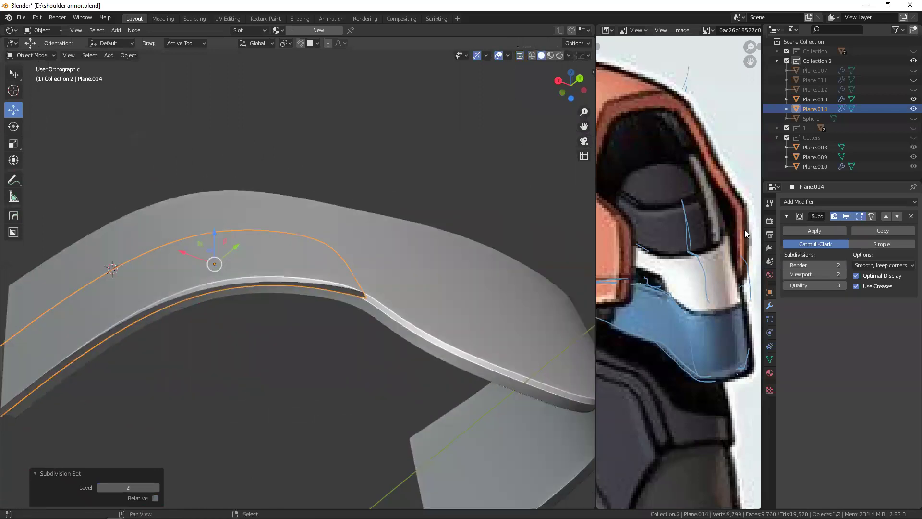
- Add a Solidify modifier with 0.34 m thickness and offset 1
click(823, 201)
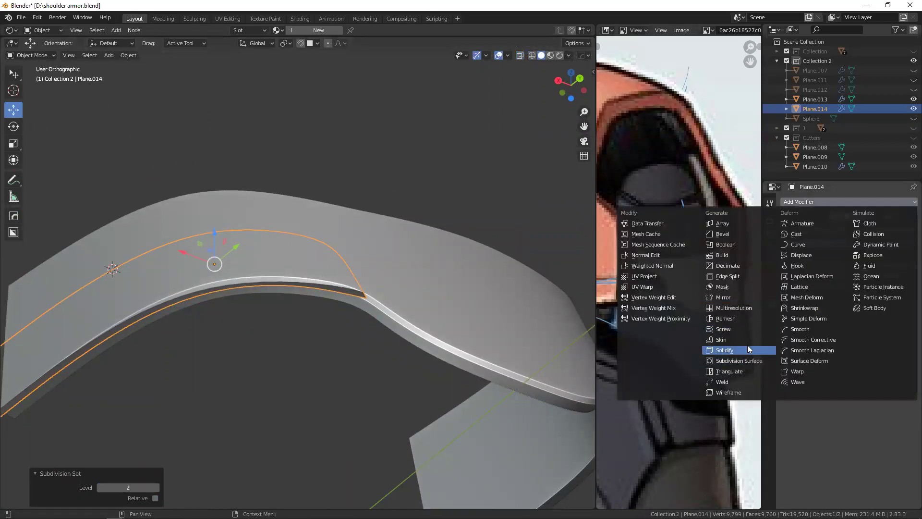
click(748, 349)
drag(812, 344, 846, 345)
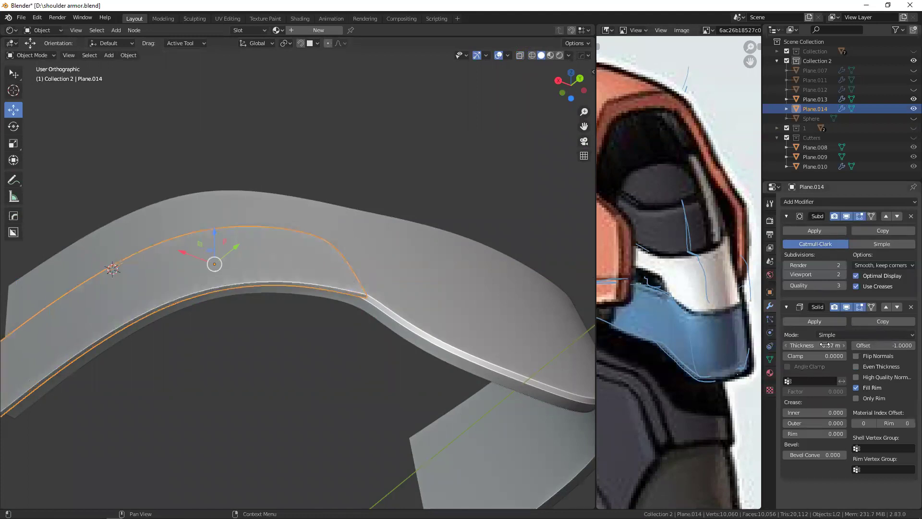
click(882, 344)
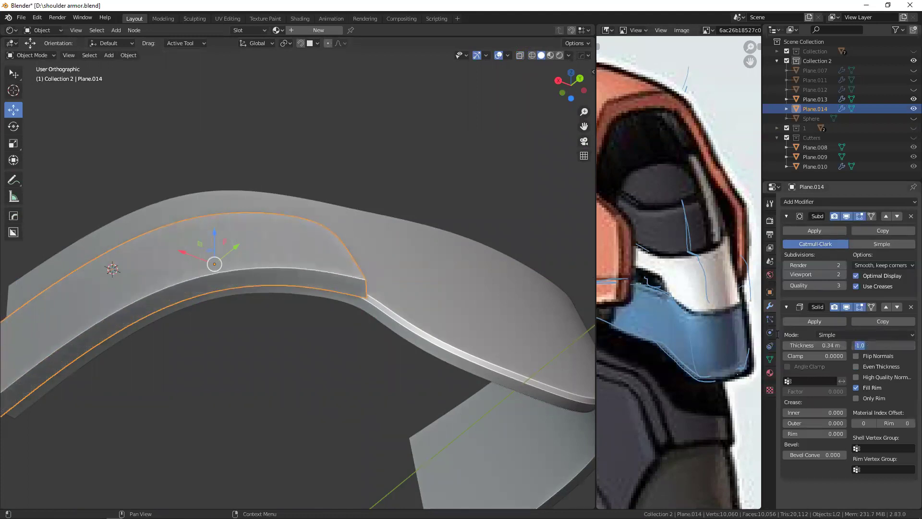
key(Return)
- Push the strip's surface slightly outward with Shrink/Fatten in Edit Mode
key(Tab)
middle_drag(340, 248, 307, 216)
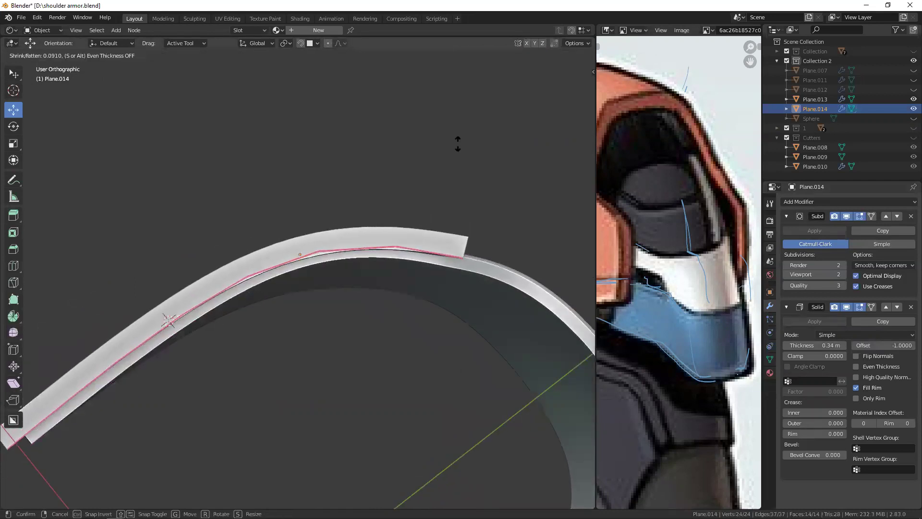
click(473, 137)
mouse_move(474, 138)
middle_down()
mouse_move(247, 314)
mouse_move(423, 208)
mouse_move(379, 239)
mouse_move(340, 301)
middle_up()
key(Tab)
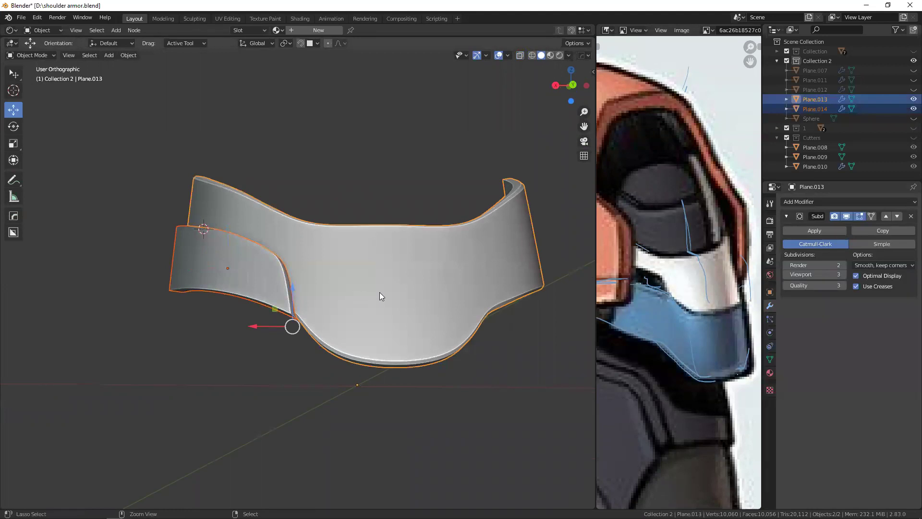
- Move Plane.014 into the Cutters collection and show the cutters
key(ctrl+KP_Subtract)
mouse_move(301, 244)
middle_down()
mouse_move(363, 234)
mouse_move(361, 222)
mouse_move(379, 211)
middle_up()
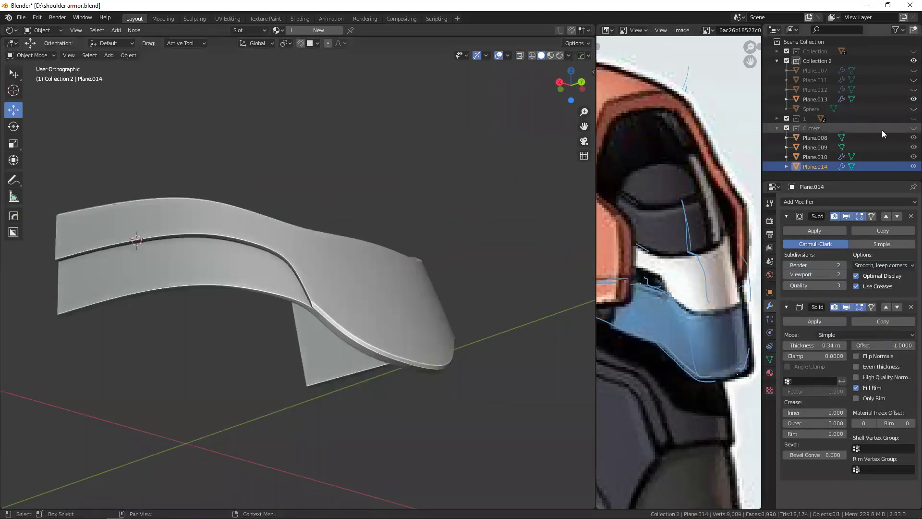
click(913, 128)
mouse_move(489, 339)
middle_down()
mouse_move(406, 293)
mouse_move(554, 283)
mouse_move(788, 210)
middle_up()
- Add a Mirror modifier to Plane.014 with Plane.013 as the mirror object
click(786, 216)
click(788, 233)
click(829, 201)
click(723, 297)
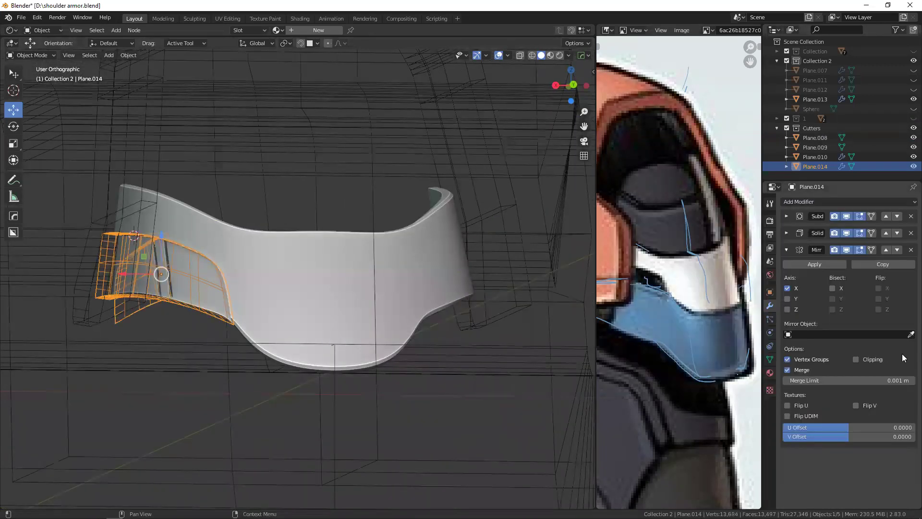
click(906, 338)
click(356, 300)
mouse_move(356, 296)
middle_down()
mouse_move(288, 271)
mouse_move(334, 238)
mouse_move(419, 302)
mouse_move(247, 281)
mouse_move(316, 277)
mouse_move(356, 235)
mouse_move(345, 255)
mouse_move(356, 272)
mouse_move(393, 273)
mouse_move(408, 256)
mouse_move(383, 261)
middle_up()
- Hide the Cutters collection and leave local view to show the whole armor
click(322, 240)
click(914, 127)
key(KP_Divide)
- Clear the selection and hide the Sphere to expose the full shoulder armor
key(alt+a)
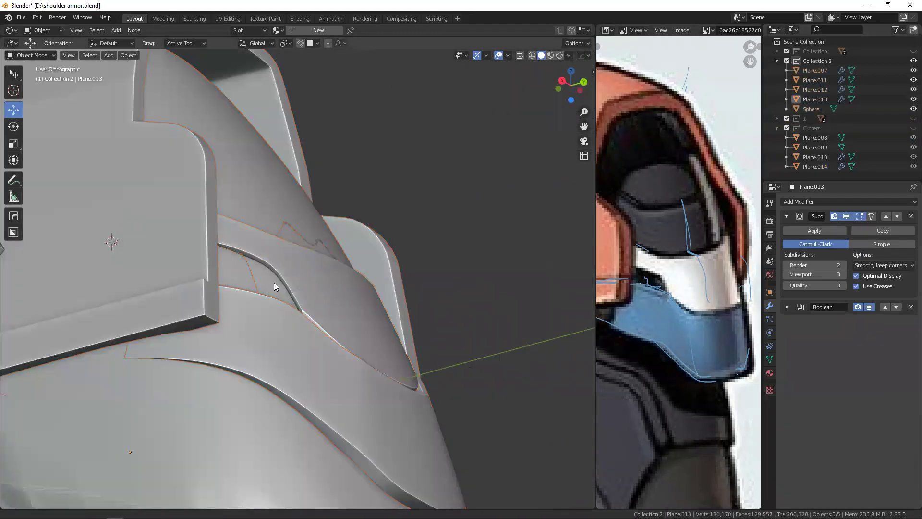
middle_drag(274, 283, 287, 303)
click(283, 309)
key(h)
mouse_move(323, 248)
middle_down()
mouse_move(299, 238)
mouse_move(291, 282)
mouse_move(318, 281)
mouse_move(316, 269)
middle_up()
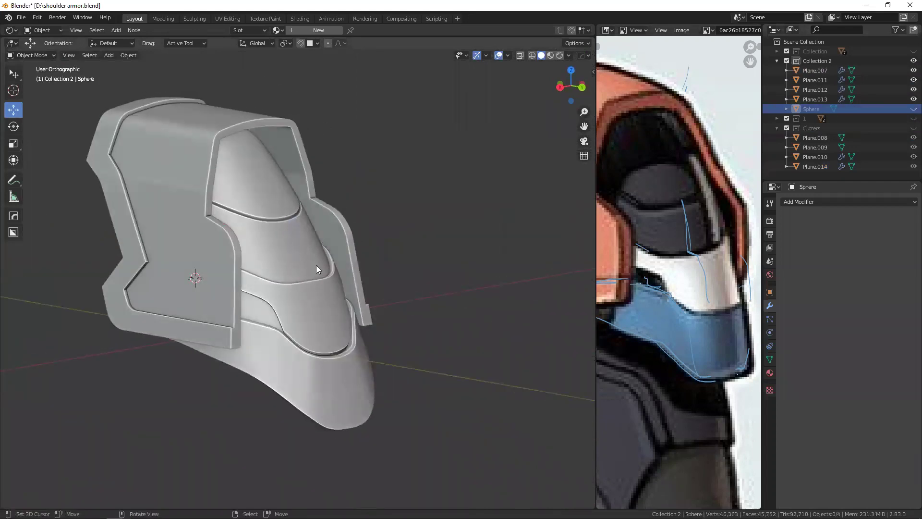
- Zoom out the reference image and widen its panel to show the whole character
scroll(637, 219, down, 3)
scroll(656, 321, down, 3)
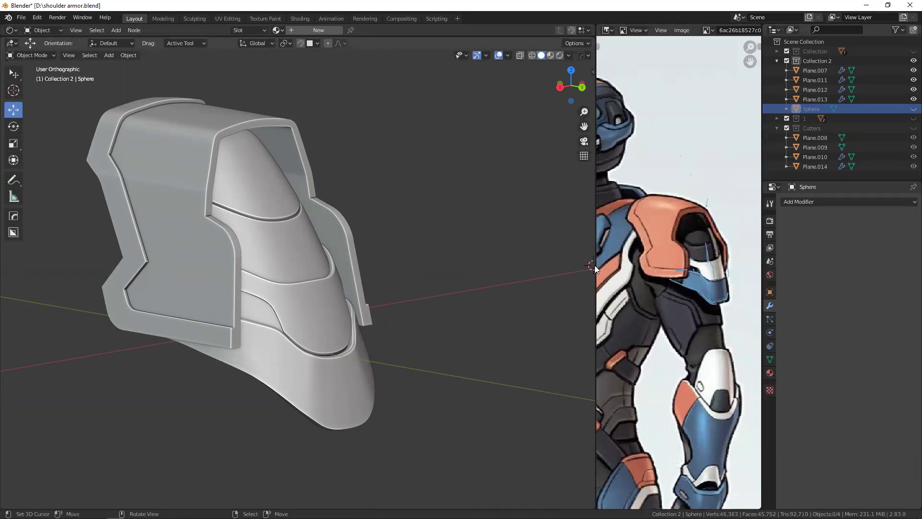
drag(595, 265, 528, 265)
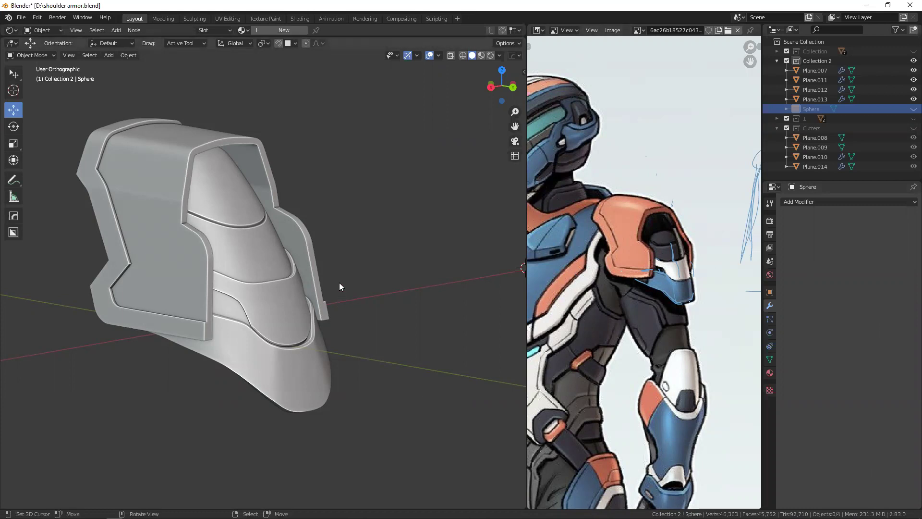
- Show only Collection 1 and inspect the helmet piece from several angles
key(1)
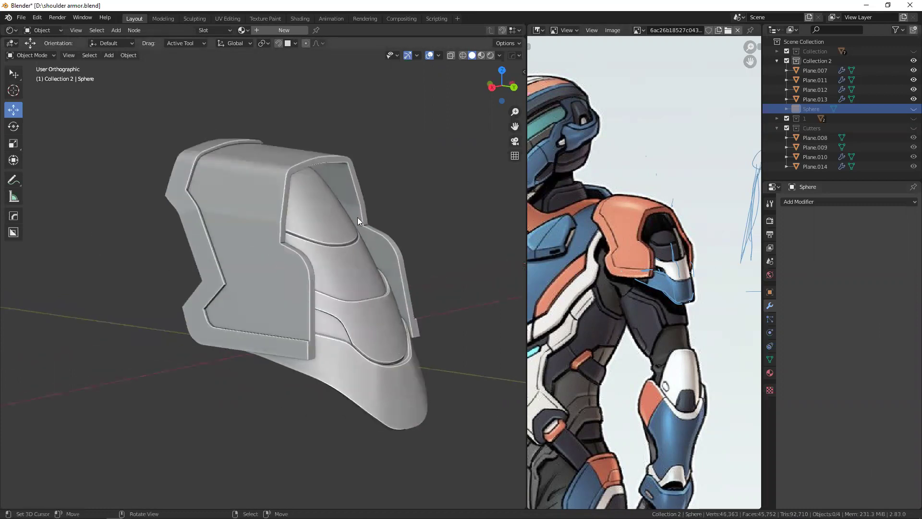
scroll(293, 235, up, 5)
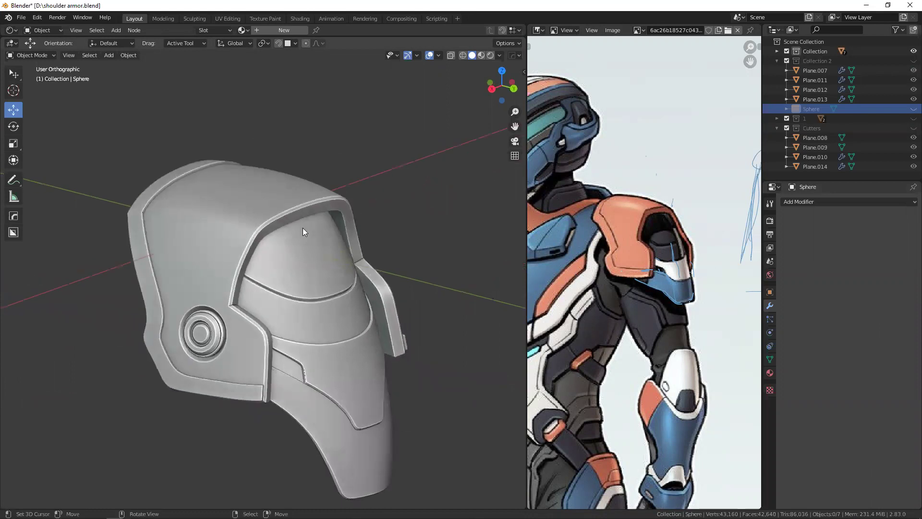
click(263, 208)
shift+middle_drag(263, 207, 296, 199)
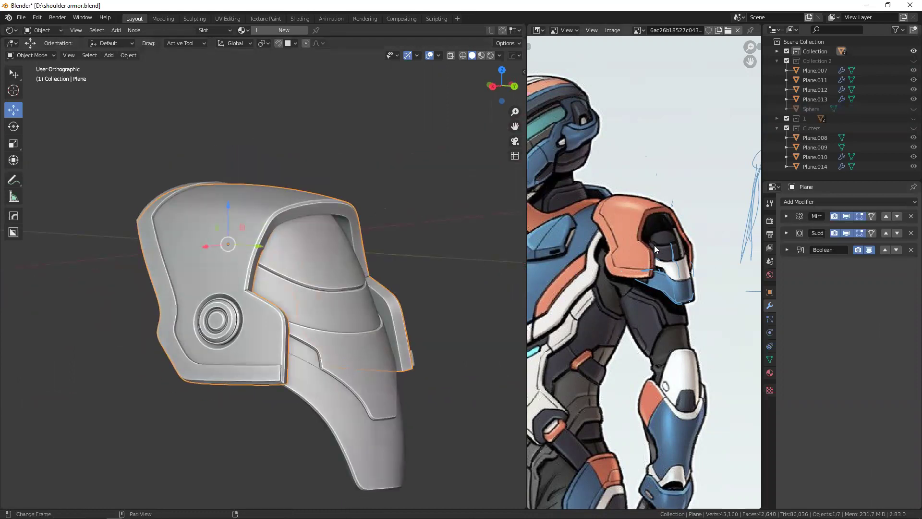
mouse_move(217, 251)
middle_down()
mouse_move(272, 235)
mouse_move(294, 204)
mouse_move(307, 218)
mouse_move(294, 252)
mouse_move(303, 255)
mouse_move(232, 247)
mouse_move(247, 247)
mouse_move(127, 161)
mouse_move(219, 157)
middle_up()
scroll(301, 241, down, 2)
key(alt+a)
- Isolate Collection 2 and view Plane.007's shoulder shell in see-through edit mode
key(2)
click(219, 156)
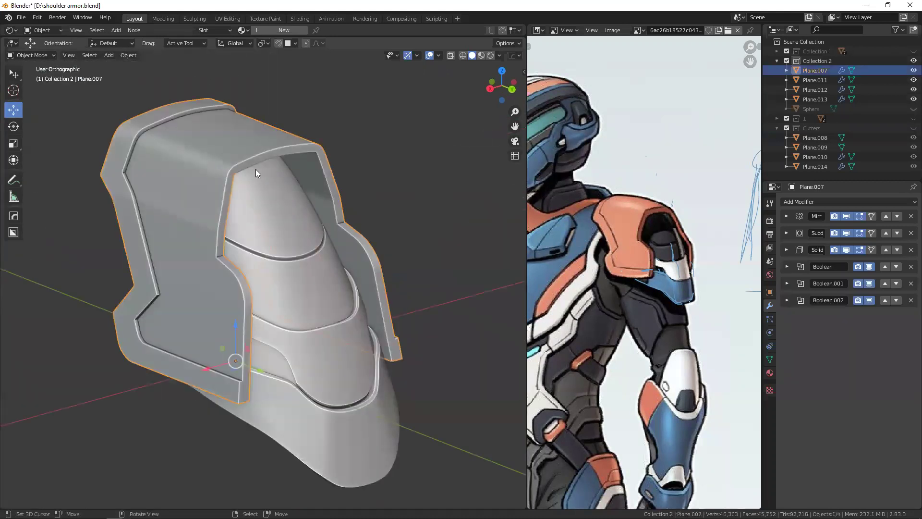
key(Tab)
key(shift+z)
key(a)
mouse_move(273, 177)
middle_down()
mouse_move(312, 194)
mouse_move(225, 217)
middle_up()
key(Tab)
key(shift+z)
- Return to the Collection 1 helmet view and bring up the Add Mesh list
scroll(240, 212, up, 3)
scroll(269, 192, up, 3)
click(293, 156)
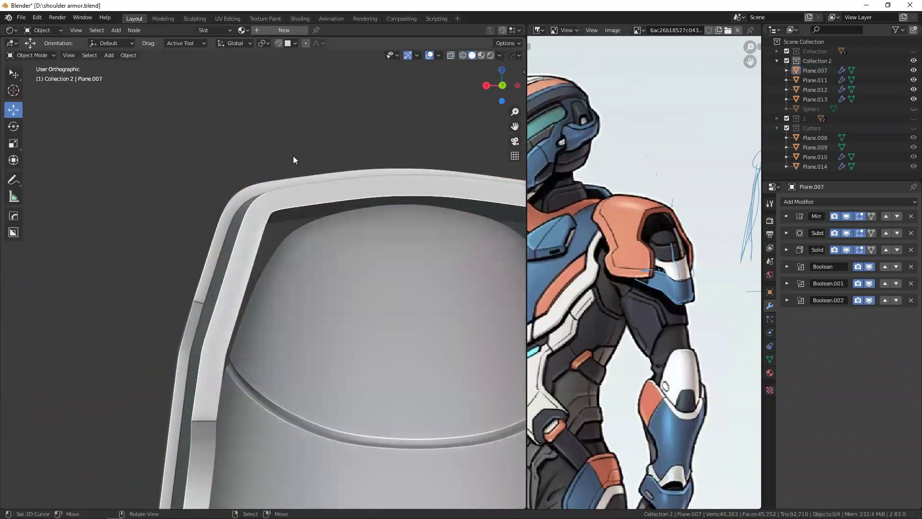
scroll(293, 156, down, 5)
mouse_move(325, 232)
middle_down()
mouse_move(356, 234)
mouse_move(264, 220)
mouse_move(195, 262)
mouse_move(381, 270)
middle_up()
key(1)
key(shift+a)
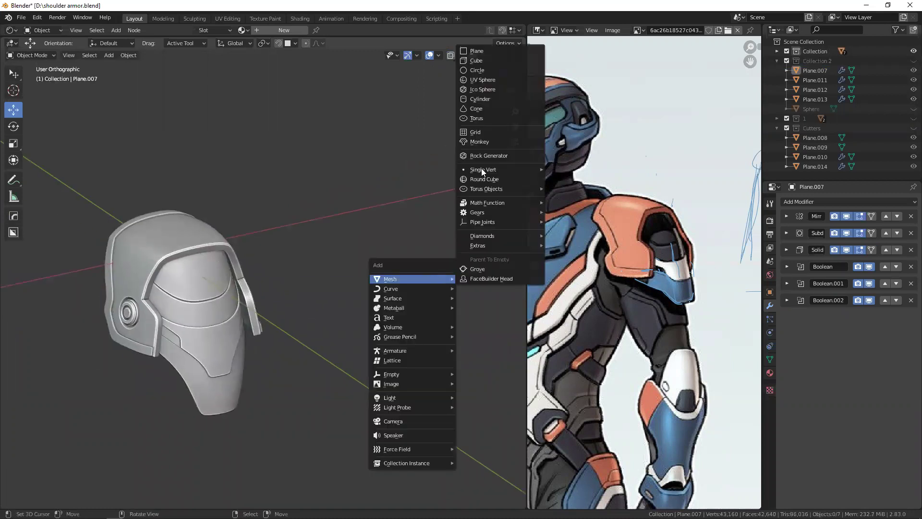
- Add a UV sphere beside the helmet and scale it up
click(503, 79)
shift+middle_drag(419, 201, 343, 177)
key(s)
click(386, 281)
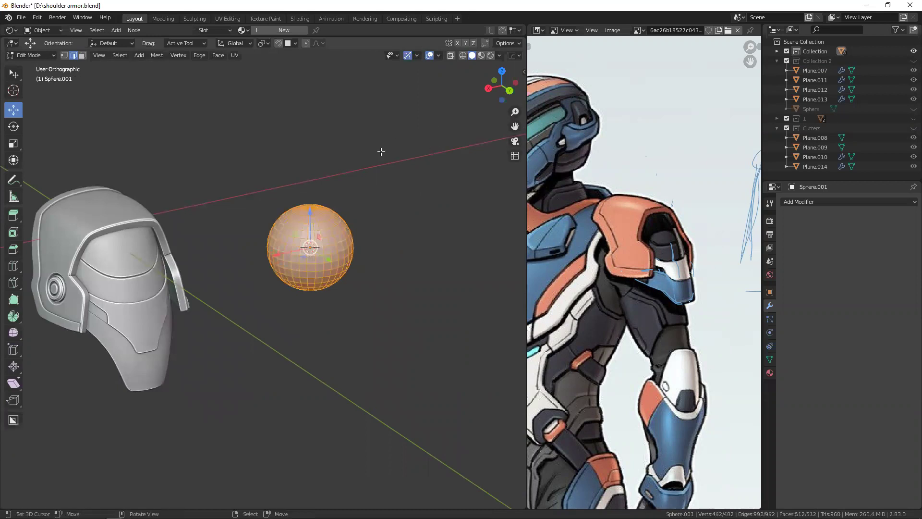
- Switch the sphere to Sculpt Mode and voxel-remesh it
key(ctrl+Tab)
click(377, 291)
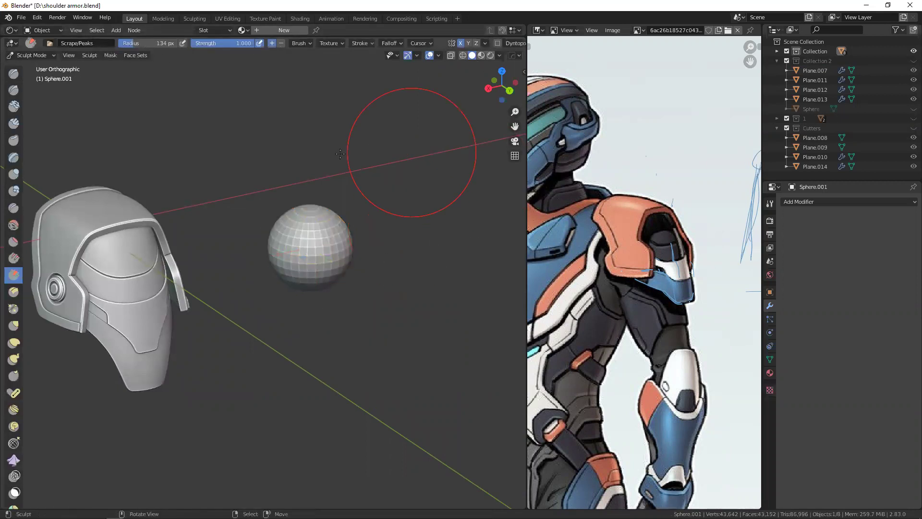
scroll(481, 43, down, 2)
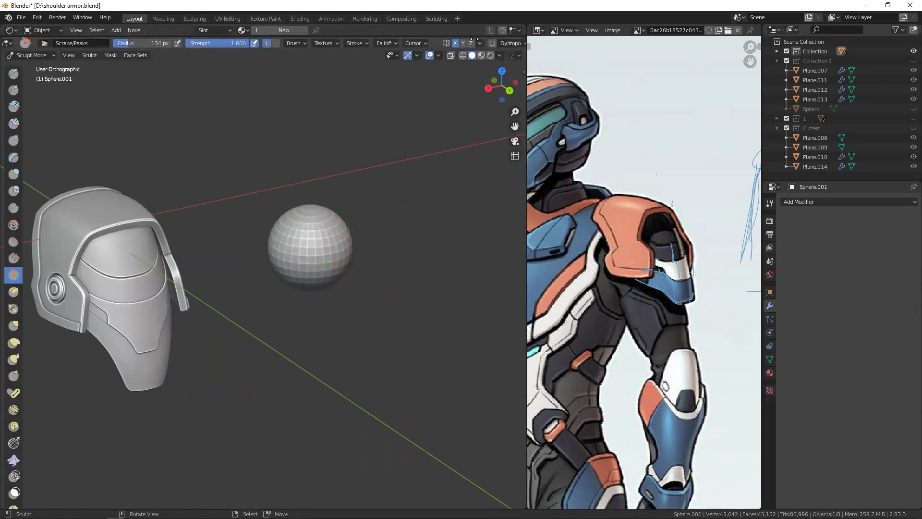
scroll(495, 42, down, 2)
click(483, 44)
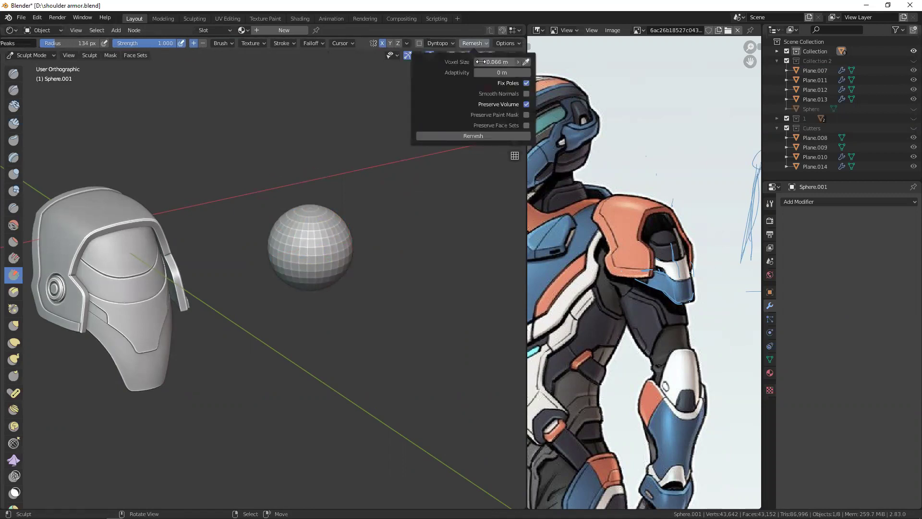
click(483, 136)
- Sculpt creases across the sphere with 115 px, then 138 px brushes
mouse_move(226, 289)
middle_down()
mouse_move(309, 278)
mouse_move(343, 235)
mouse_move(288, 216)
middle_up()
scroll(343, 235, up, 2)
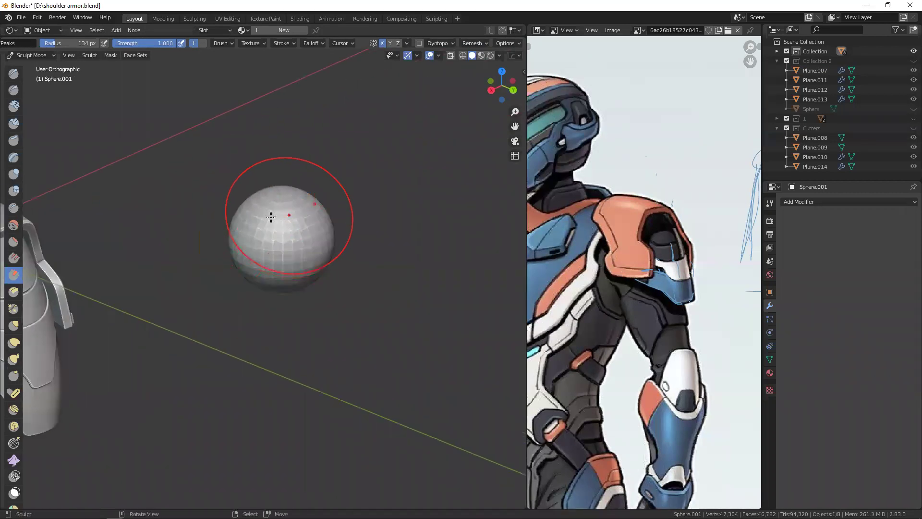
scroll(287, 196, up, 1)
key(f)
click(289, 197)
mouse_move(288, 197)
mouse_down()
mouse_move(297, 203)
mouse_move(268, 222)
mouse_move(317, 251)
mouse_up()
mouse_move(317, 252)
middle_down()
mouse_move(396, 223)
mouse_move(395, 254)
mouse_move(325, 264)
middle_up()
key(f)
click(406, 255)
drag(314, 230, 330, 241)
- Flatten the sphere's face with a smaller brush, about 110 px
mouse_move(329, 241)
middle_down()
mouse_move(384, 243)
mouse_move(387, 258)
mouse_move(330, 231)
mouse_move(257, 243)
middle_up()
key(f)
key(f)
drag(258, 257, 267, 250)
mouse_move(267, 249)
middle_down()
mouse_move(258, 221)
mouse_move(221, 226)
middle_up()
scroll(221, 226, up, 2)
key(f)
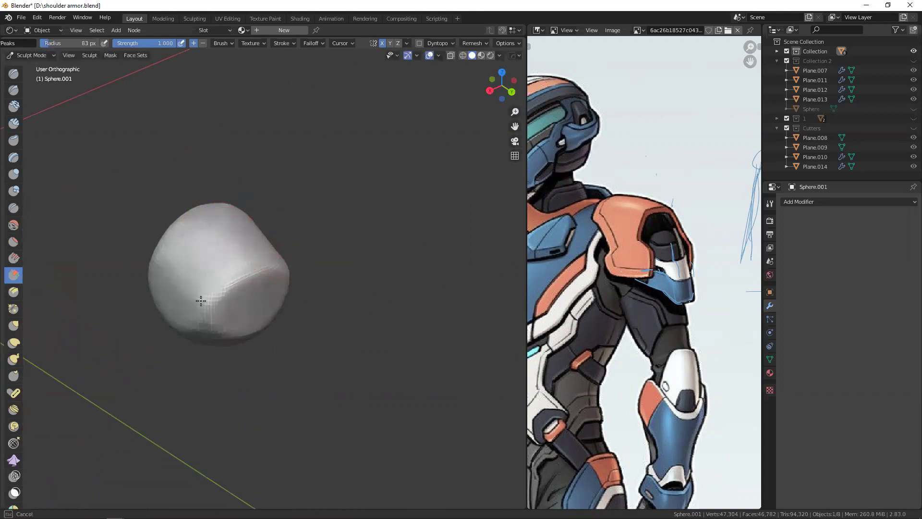
key(f)
key(f)
- Bring the helmet back into view, leave Sculpt Mode and delete the sculpted sphere
mouse_move(240, 255)
middle_down()
mouse_move(279, 286)
mouse_move(269, 269)
mouse_move(269, 199)
mouse_move(310, 241)
middle_up()
scroll(280, 286, down, 2)
scroll(309, 241, up, 2)
mouse_move(206, 268)
middle_down()
mouse_move(214, 180)
mouse_move(209, 216)
middle_up()
key(ctrl+Tab)
scroll(318, 211, down, 2)
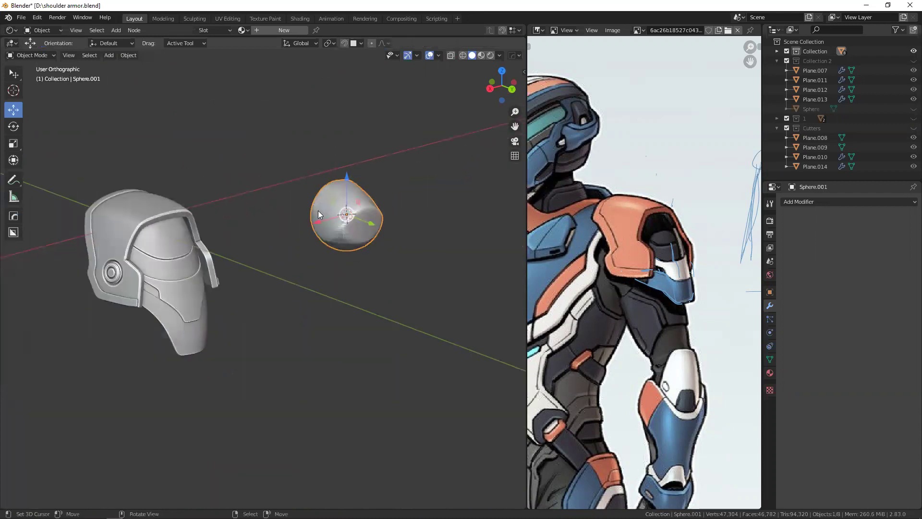
key(Delete)
scroll(250, 226, up, 2)
scroll(184, 237, up, 1)
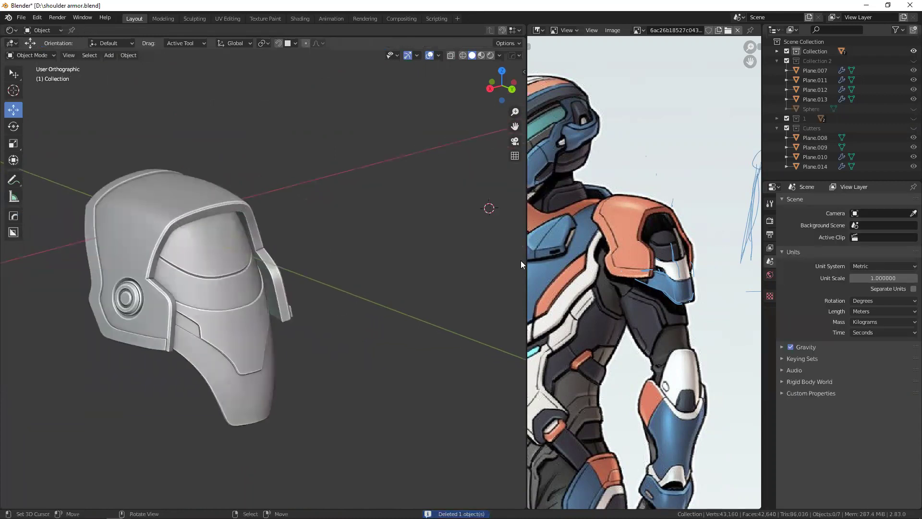
- Isolate Collection 2 and select the outer helmet shell Plane.007
key(2)
scroll(227, 276, up, 3)
middle_drag(269, 198, 212, 304)
scroll(248, 210, up, 2)
mouse_move(252, 180)
middle_down()
mouse_move(243, 150)
mouse_move(244, 169)
middle_up()
click(255, 187)
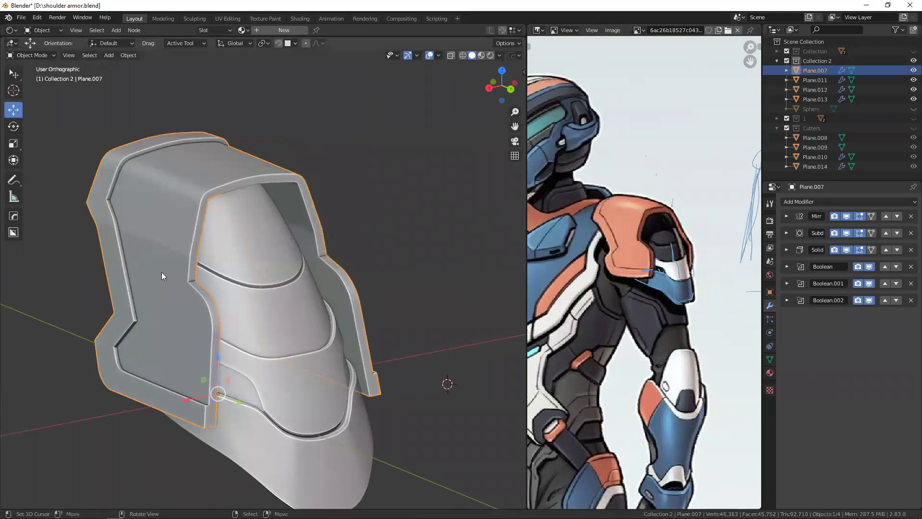
- Isolate Collection 1 and select the helmet's main body piece
key(1)
shift+scroll(191, 247, down, 4)
scroll(200, 243, up, 3)
scroll(200, 243, down, 2)
mouse_move(211, 258)
middle_down()
mouse_move(254, 236)
mouse_move(252, 225)
middle_up()
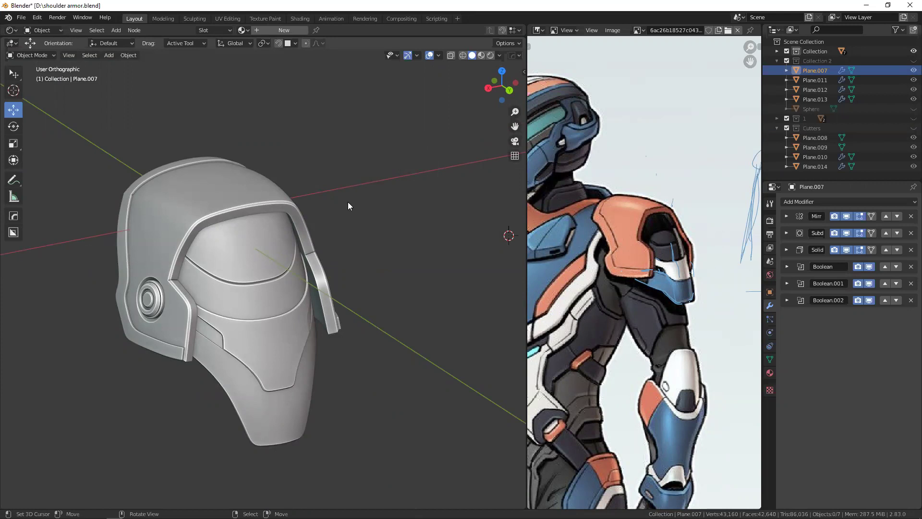
click(235, 176)
mouse_move(238, 168)
middle_down()
mouse_move(230, 217)
mouse_move(292, 207)
mouse_move(275, 208)
mouse_move(251, 183)
mouse_move(222, 192)
mouse_move(259, 192)
mouse_move(227, 223)
mouse_move(243, 170)
mouse_move(226, 183)
middle_up()
- Circle-select the helmet's top and side-panel faces in Edit Mode, then exit
key(Tab)
key(3)
key(c)
mouse_move(307, 130)
mouse_down()
mouse_move(247, 161)
mouse_move(191, 150)
mouse_up()
mouse_move(167, 254)
mouse_down()
mouse_move(192, 336)
mouse_move(183, 379)
mouse_move(154, 294)
mouse_up()
right_click(154, 294)
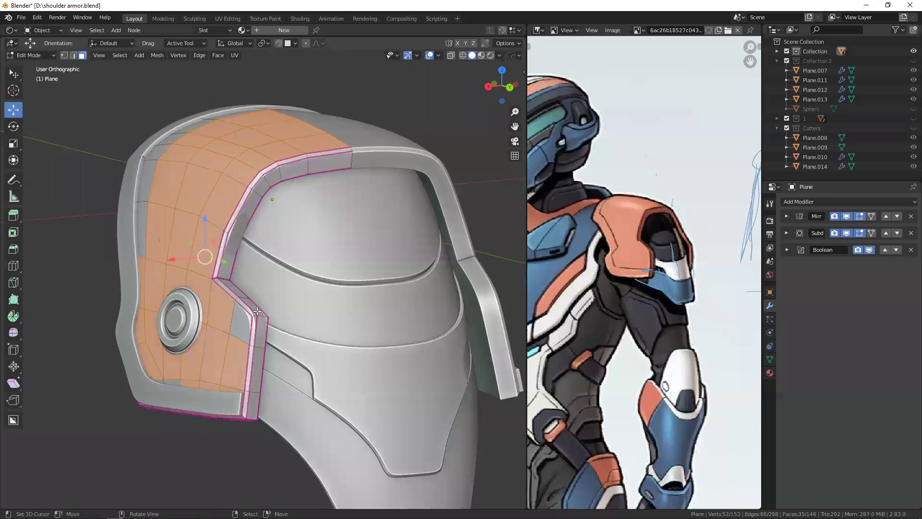
middle_drag(257, 312, 302, 129)
mouse_move(317, 188)
middle_down()
mouse_move(389, 294)
mouse_move(270, 209)
mouse_move(243, 216)
mouse_move(286, 362)
middle_up()
key(Tab)
- Select Plane.004, Plane.002 and other helmet pieces, then switch to the blockout.blend window
click(270, 209)
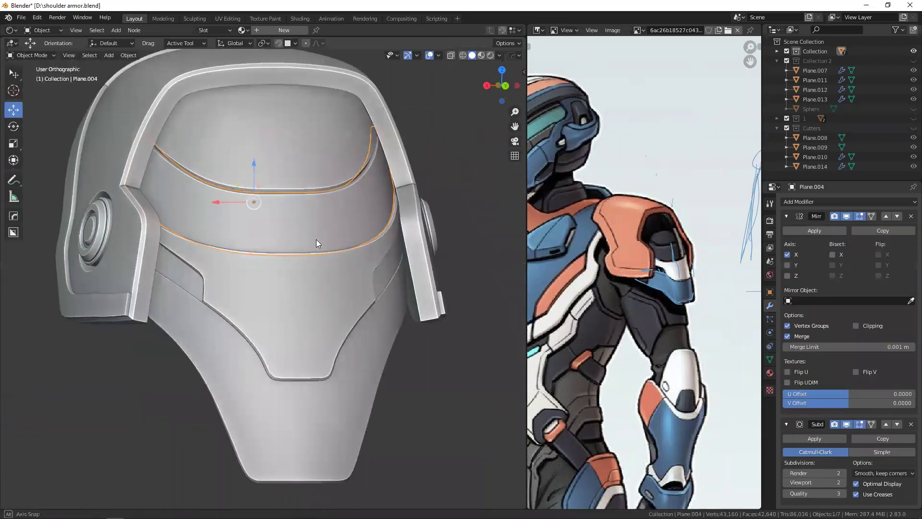
middle_drag(316, 240, 334, 273)
click(337, 286)
shift+click(291, 213)
shift+click(379, 205)
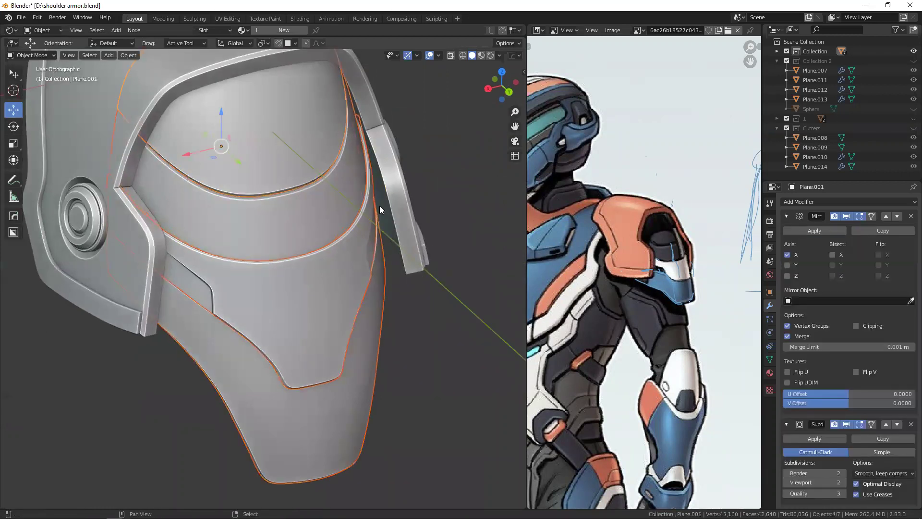
shift+click(185, 279)
scroll(234, 305, down, 5)
middle_drag(234, 304, 380, 306)
click(381, 305)
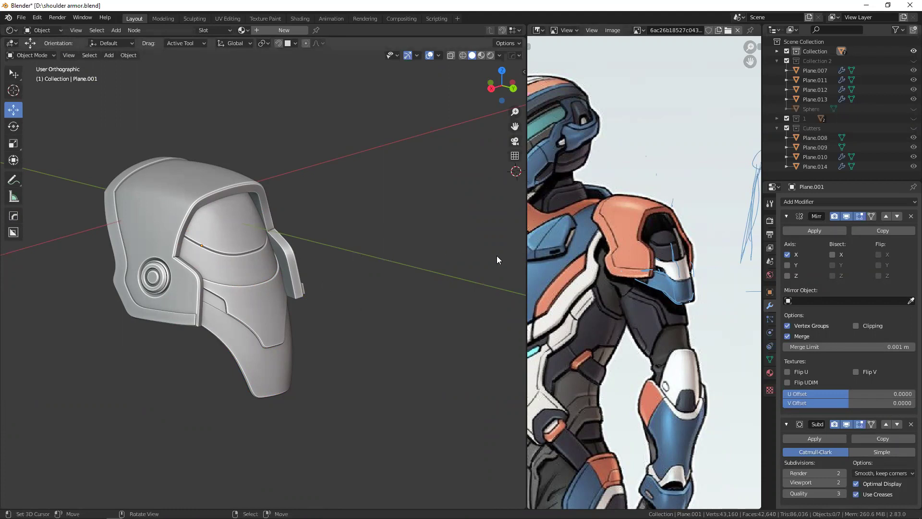
key(alt+Tab)
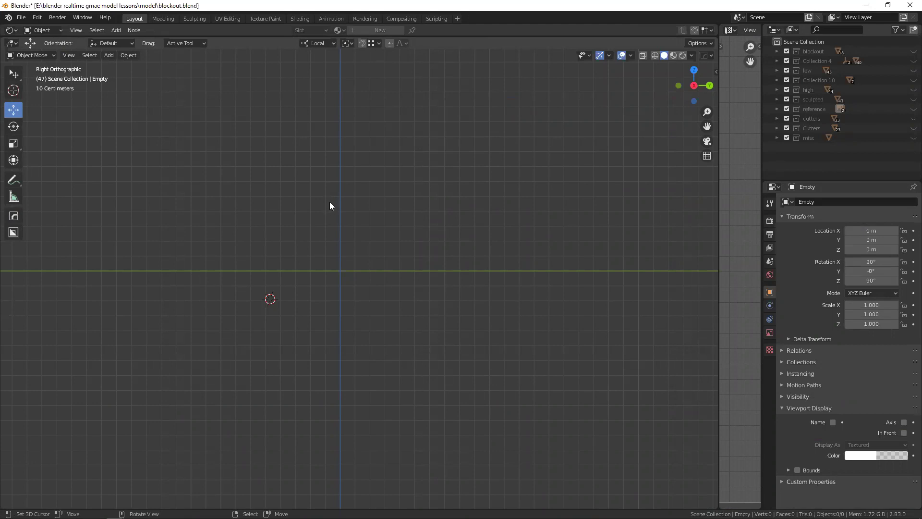
- Clear the selection and view the revolver straight from the right side
middle_drag(420, 238, 412, 237)
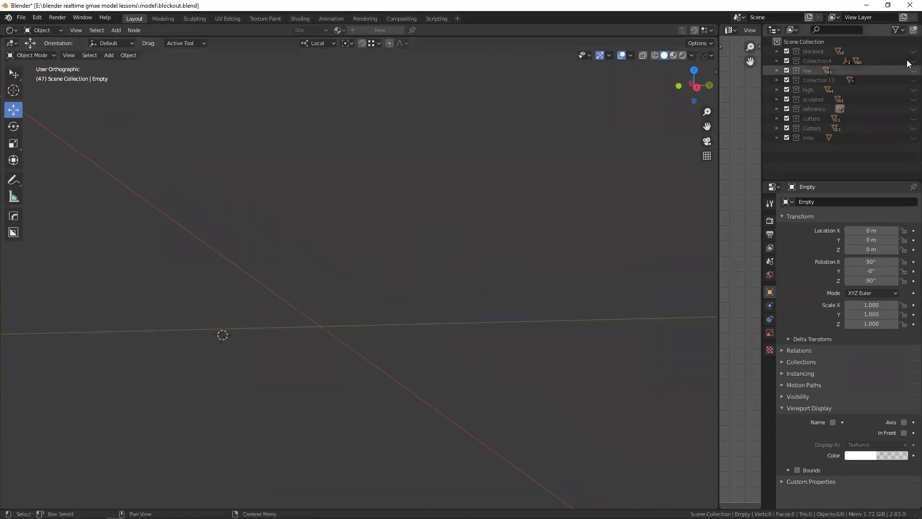
key(alt+a)
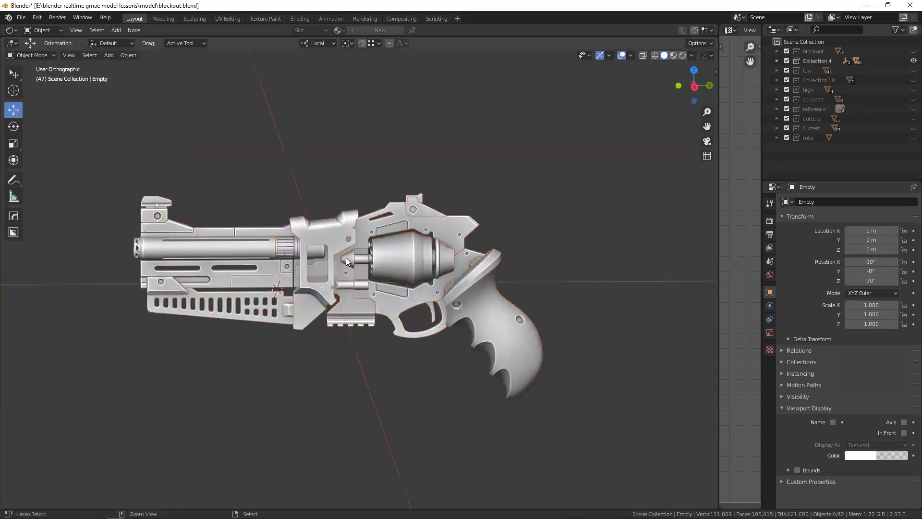
key(KP_3)
scroll(337, 220, down, 1)
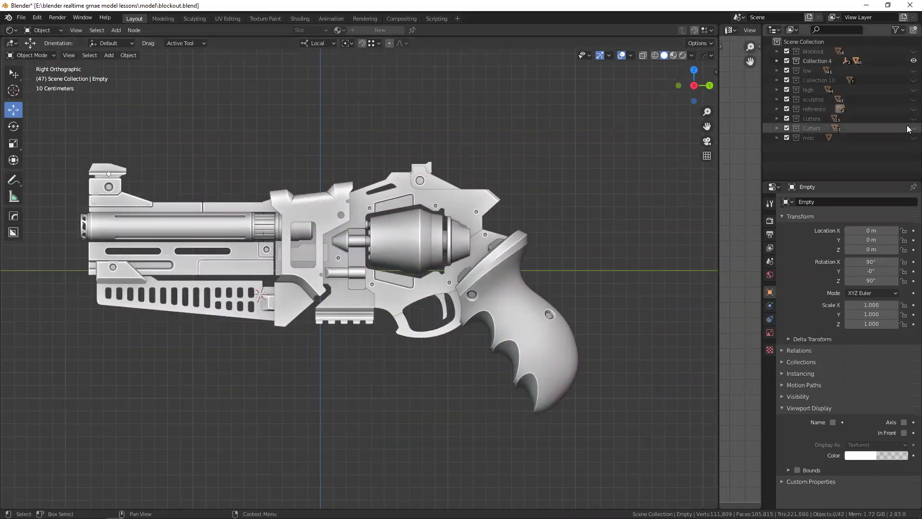
- Show only the reference collection and frame the whole reference image
click(913, 109)
click(669, 102)
scroll(390, 200, down, 2)
mouse_move(389, 200)
middle_down()
mouse_move(349, 206)
mouse_move(418, 206)
middle_up()
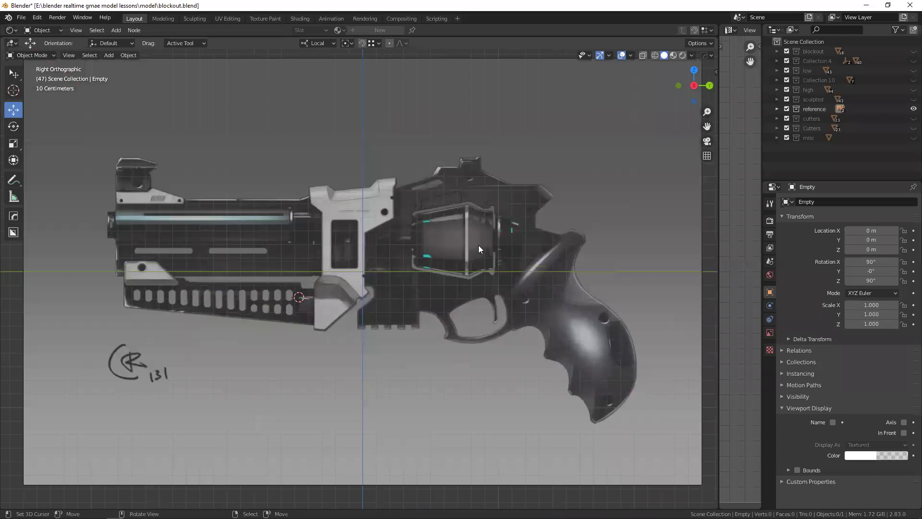
shift+middle_drag(507, 246, 515, 251)
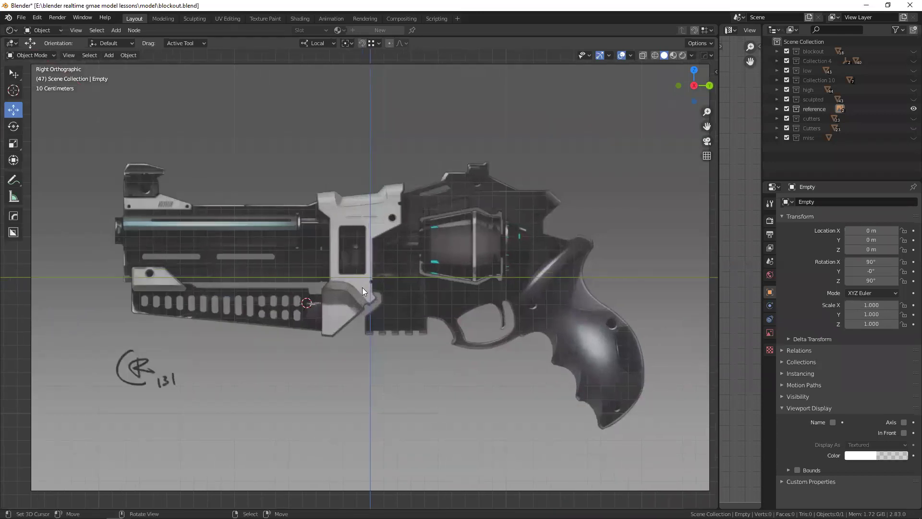
- Hide the reference, show the low collection and enable the Wireframe overlay
click(913, 108)
click(914, 71)
mouse_move(427, 250)
middle_down()
mouse_move(441, 255)
mouse_move(407, 226)
middle_up()
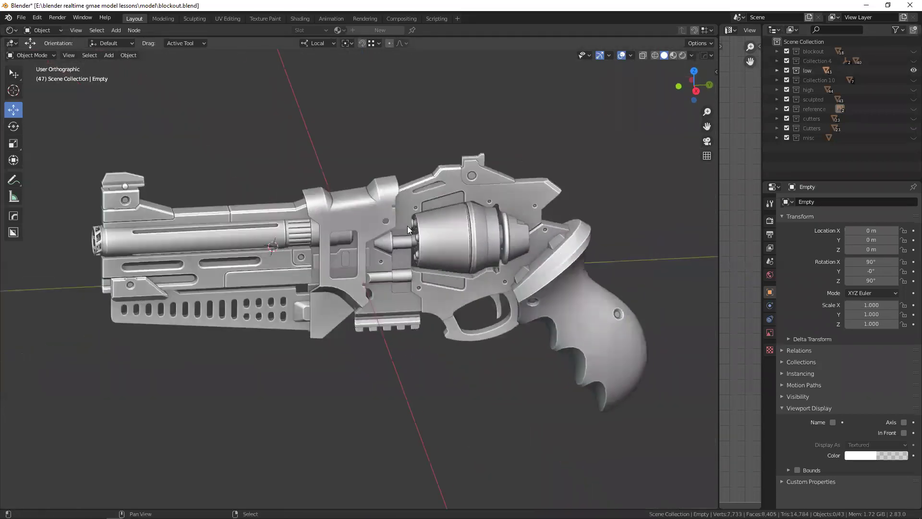
click(630, 55)
click(572, 218)
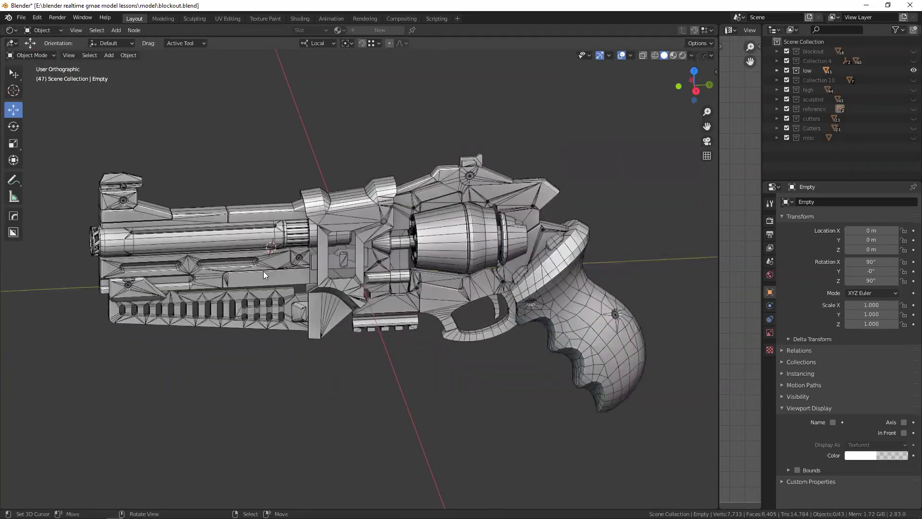
ctrl+middle_drag(263, 271, 335, 201)
scroll(335, 201, down, 3)
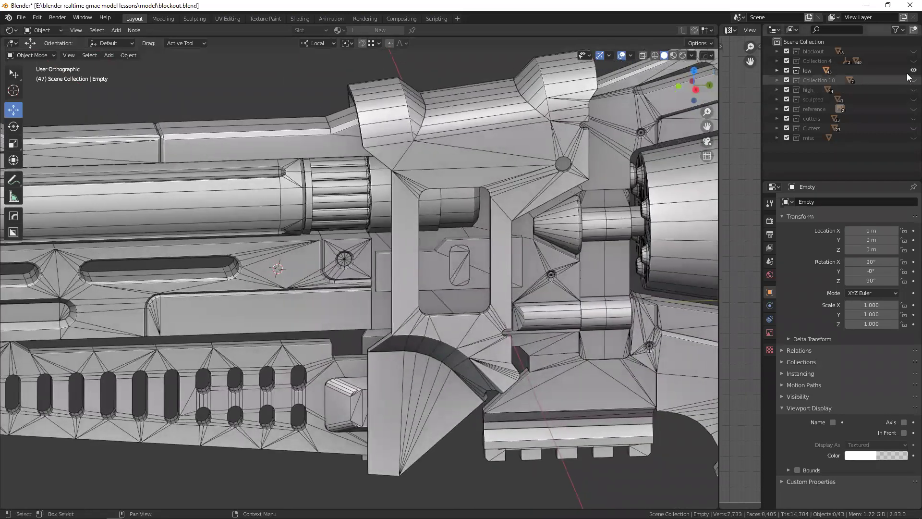
- Hide the low collection, show the Collection 4 revolver and select receiver Plane.030
click(913, 70)
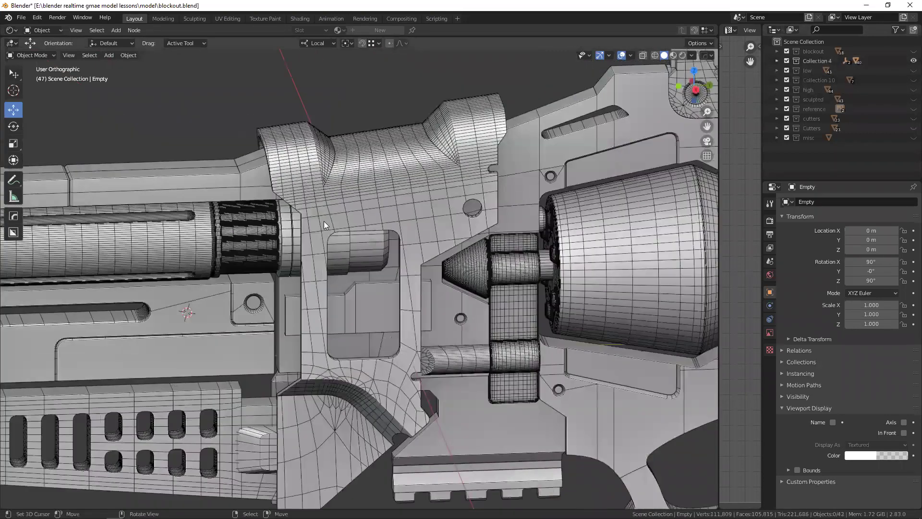
mouse_move(324, 220)
ctrl+middle_down()
mouse_move(402, 209)
mouse_move(377, 225)
mouse_move(491, 164)
ctrl+middle_up()
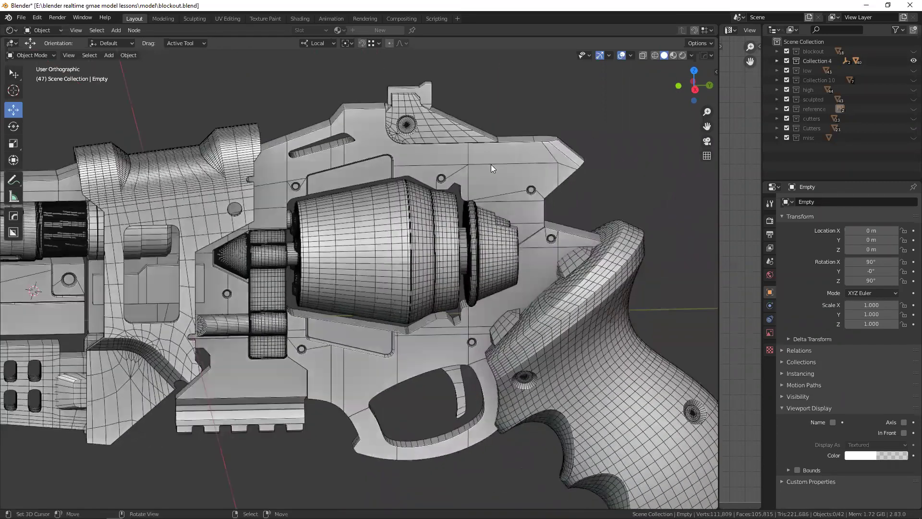
click(499, 133)
mouse_move(287, 184)
middle_down()
mouse_move(522, 195)
mouse_move(547, 298)
mouse_move(411, 234)
mouse_move(336, 159)
mouse_move(316, 154)
mouse_move(320, 178)
mouse_move(268, 243)
middle_up()
scroll(268, 243, down, 5)
scroll(432, 231, down, 5)
- Inspect modifiers on the grip, Plane.020, cylinder Circle.007 and receiver Plane.030
click(787, 215)
mouse_move(605, 241)
shift+middle_down()
mouse_move(488, 221)
mouse_move(212, 120)
mouse_move(481, 216)
shift+middle_up()
click(488, 221)
click(238, 130)
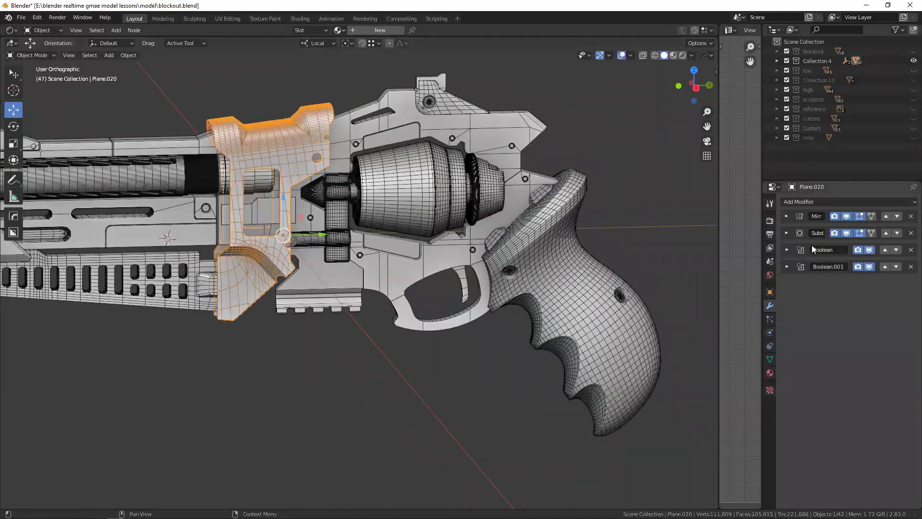
click(391, 185)
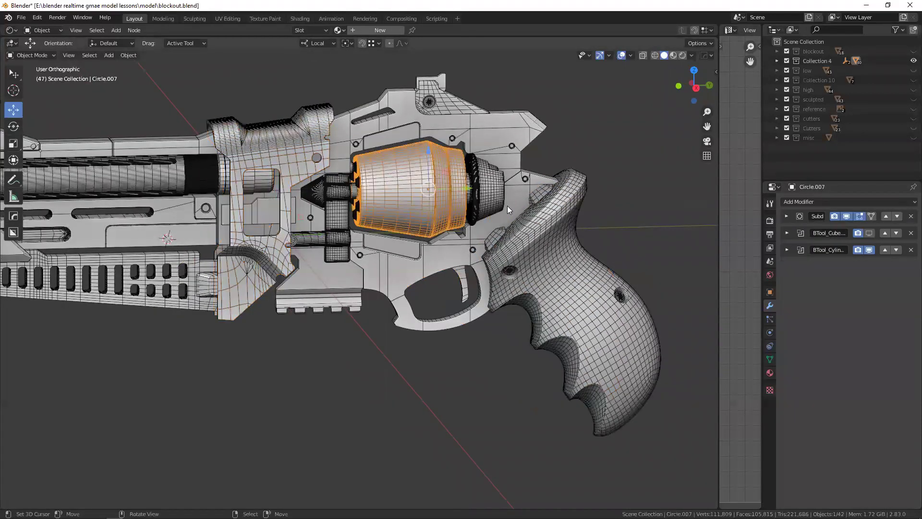
click(389, 111)
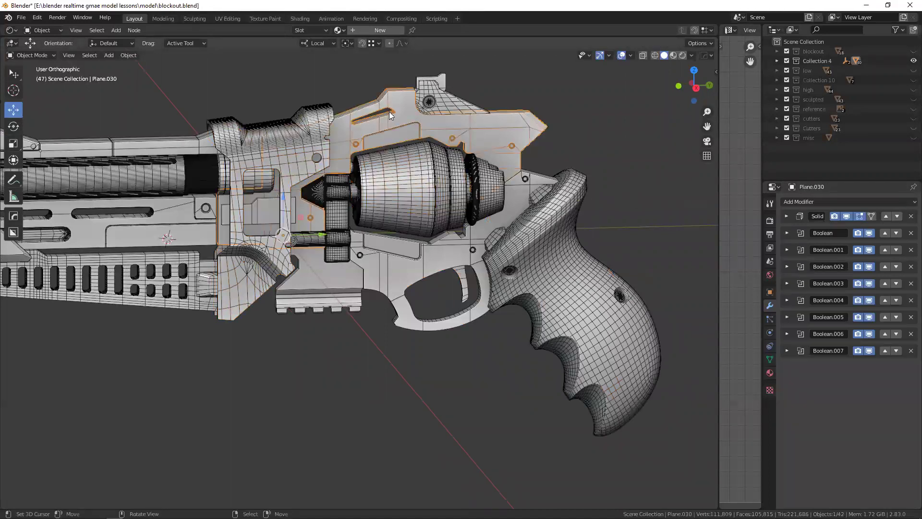
- Turn off the Wireframe overlay and hide Collection 4
mouse_move(356, 171)
middle_down()
mouse_move(393, 205)
mouse_move(484, 80)
middle_up()
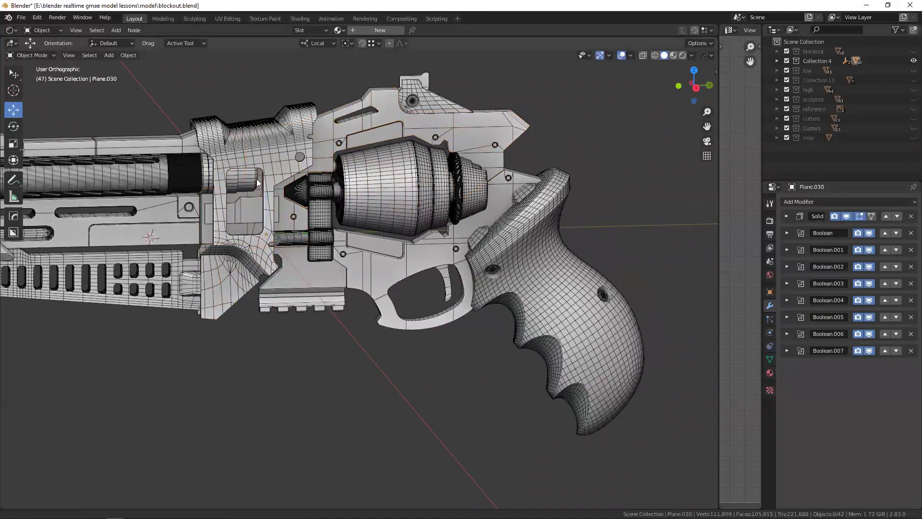
click(631, 55)
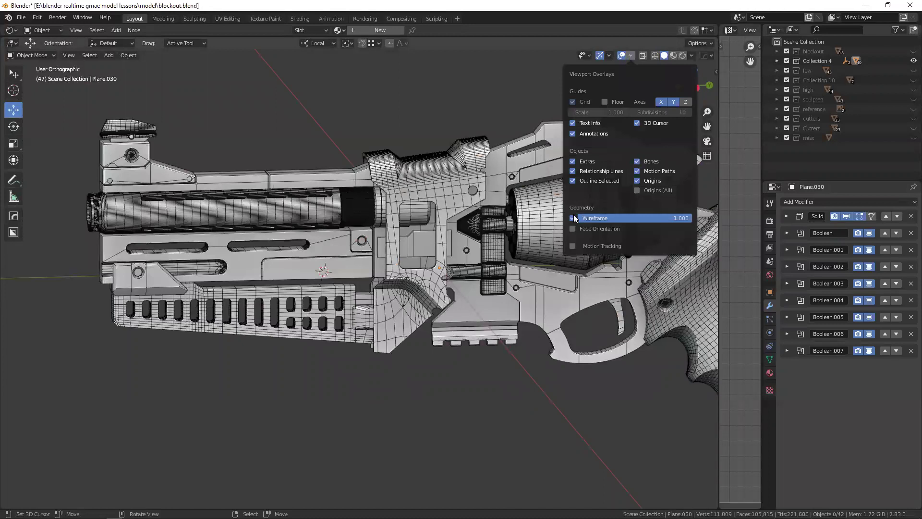
click(572, 218)
mouse_move(324, 193)
middle_down()
mouse_move(360, 245)
mouse_move(391, 210)
middle_up()
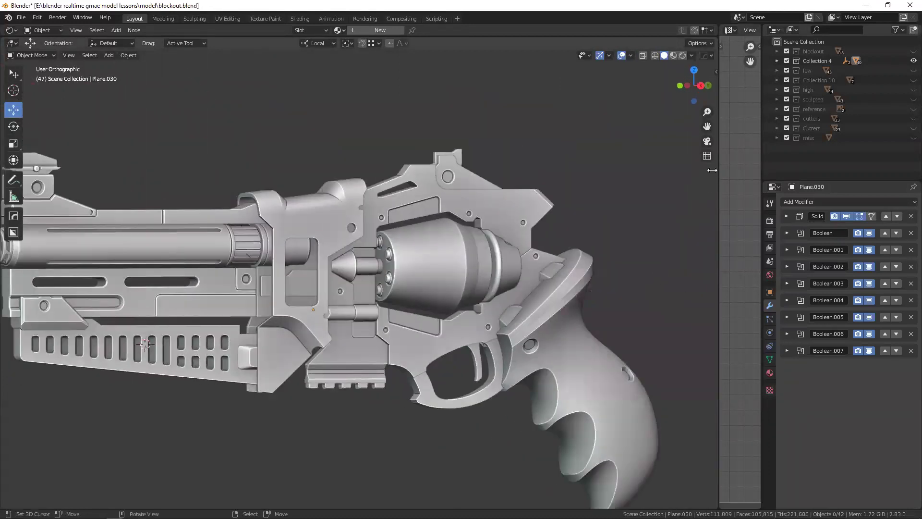
click(913, 61)
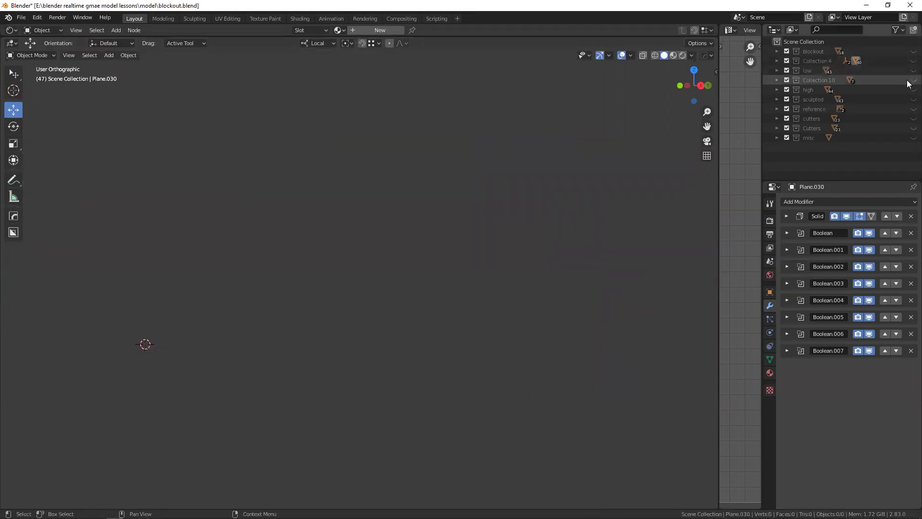
- Hide Collection 10 and show the high collection's revolver
click(913, 80)
click(913, 80)
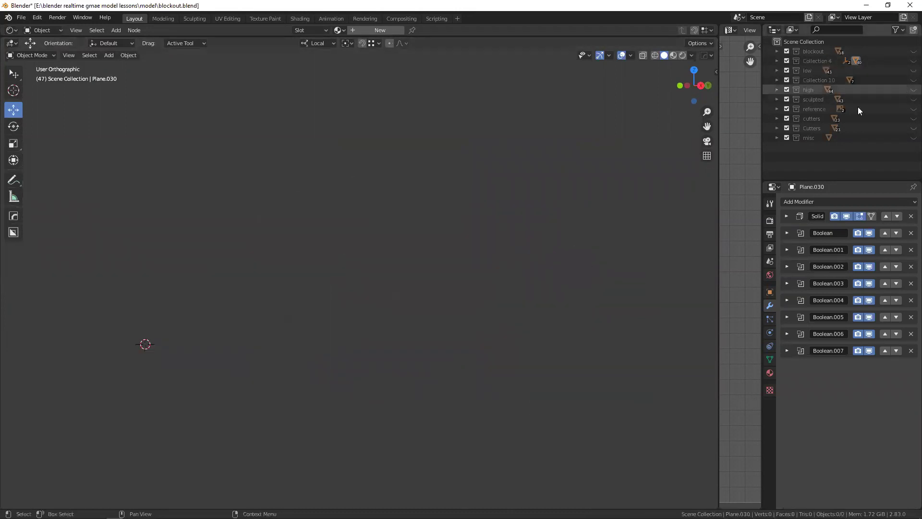
click(913, 90)
scroll(356, 247, up, 2)
scroll(342, 255, up, 2)
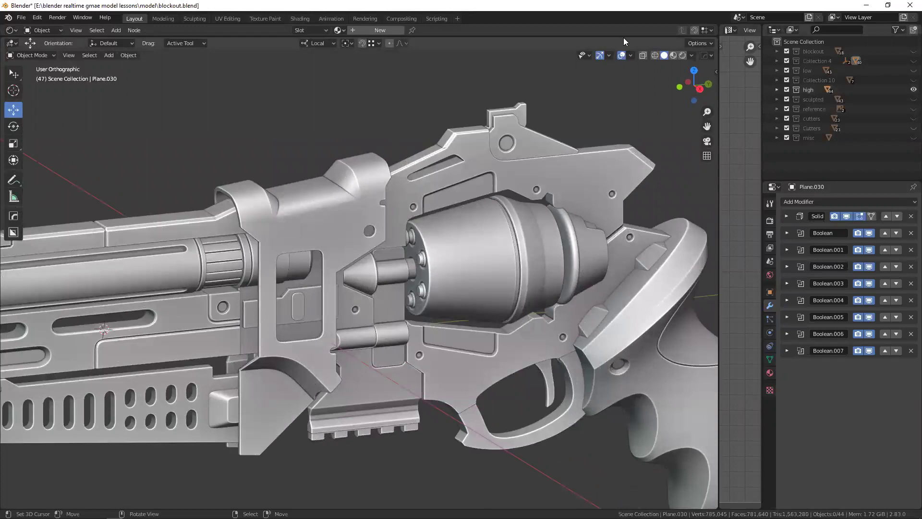
- Turn on the wireframe overlay and frame the revolver grip in the viewport
click(631, 56)
click(572, 218)
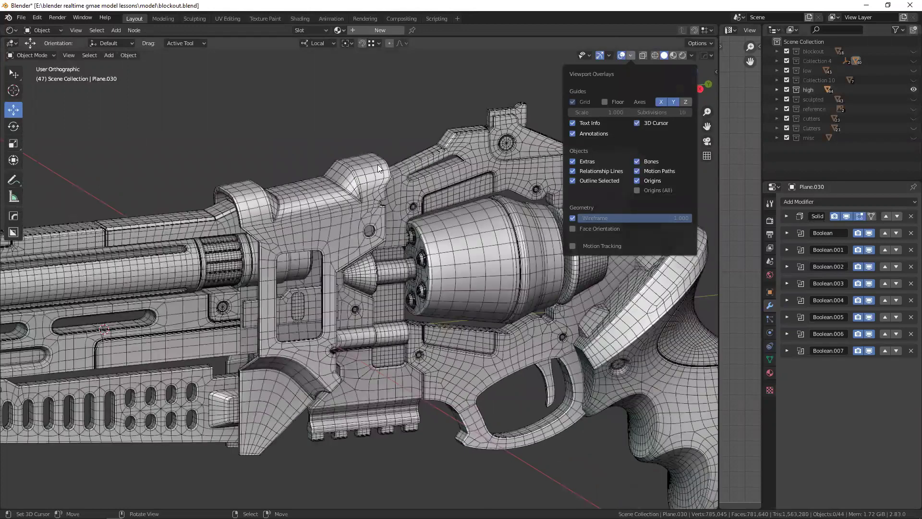
middle_drag(369, 201, 305, 217)
scroll(323, 195, down, 4)
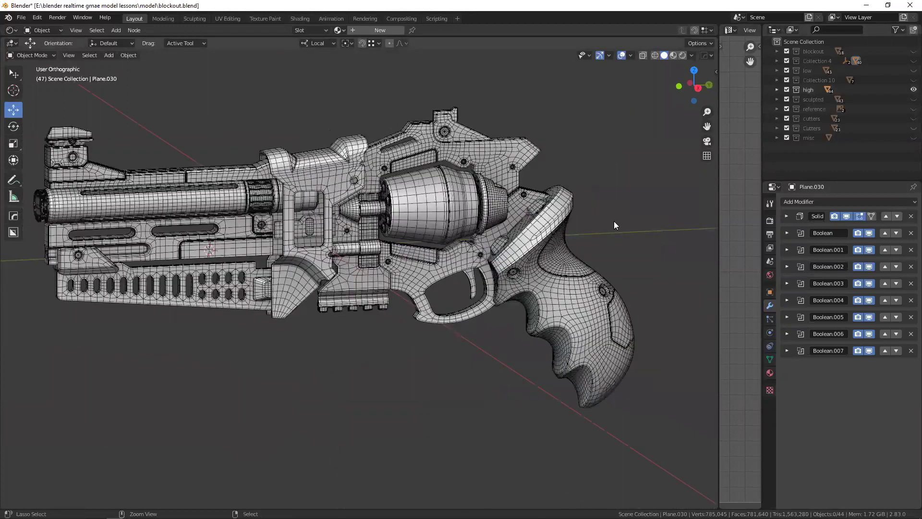
scroll(614, 221, up, 5)
shift+middle_drag(339, 249, 385, 224)
shift+middle_drag(523, 302, 412, 187)
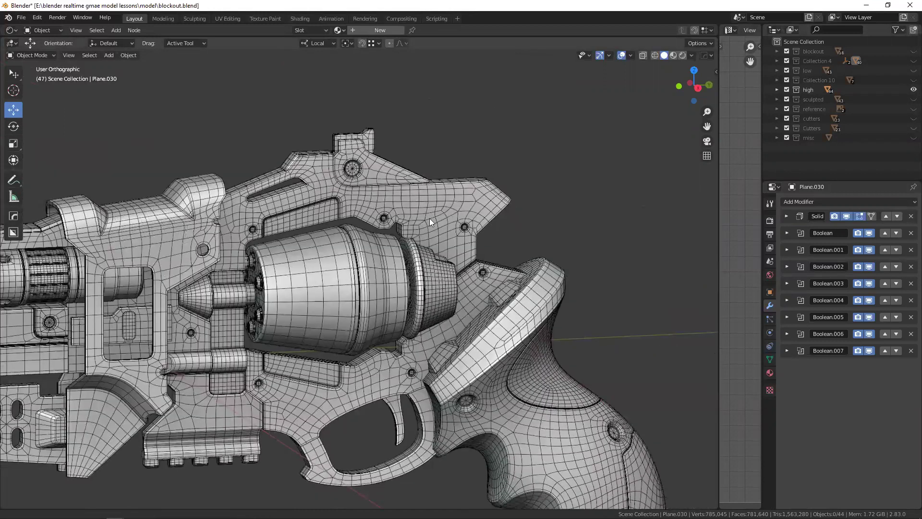
scroll(412, 187, up, 2)
scroll(413, 188, up, 2)
click(408, 227)
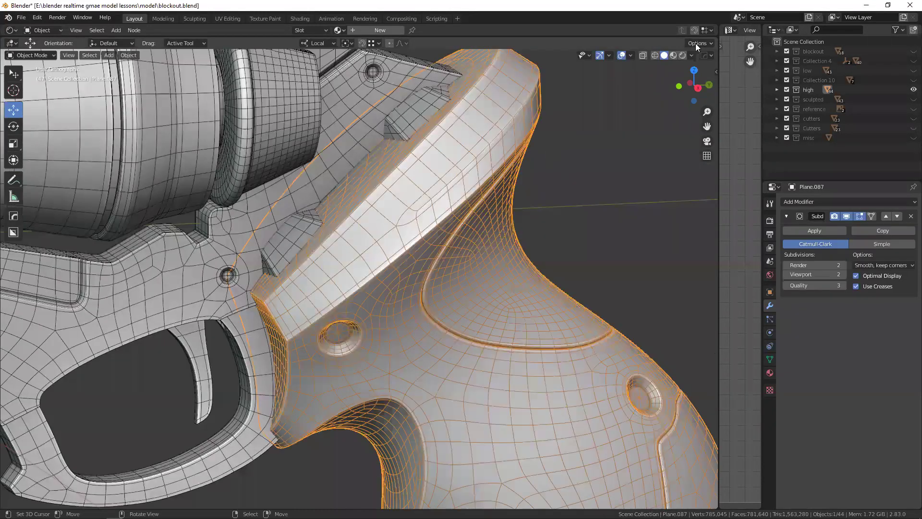
key(KP_Decimal)
- Hide the wireframe overlay, drop the grip's viewport subdivision to 0, and shade it flat
click(630, 55)
click(572, 218)
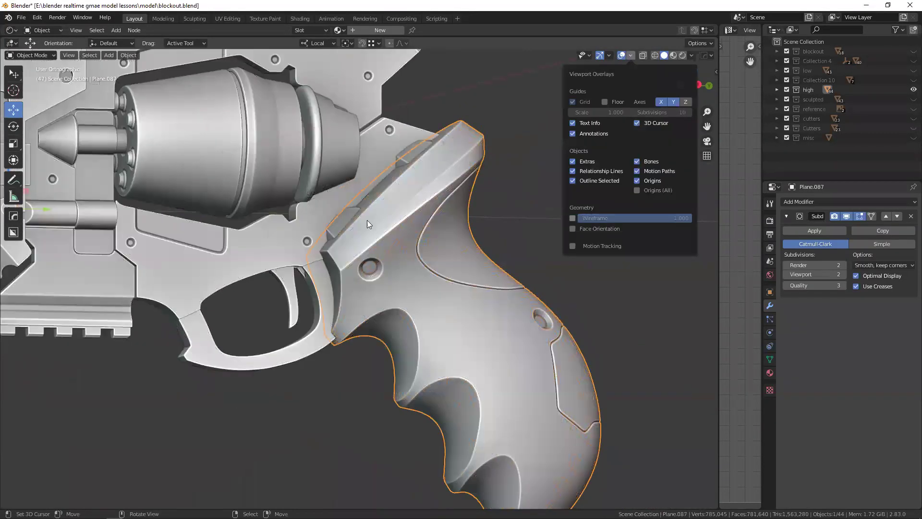
scroll(459, 207, up, 3)
click(786, 274)
click(786, 274)
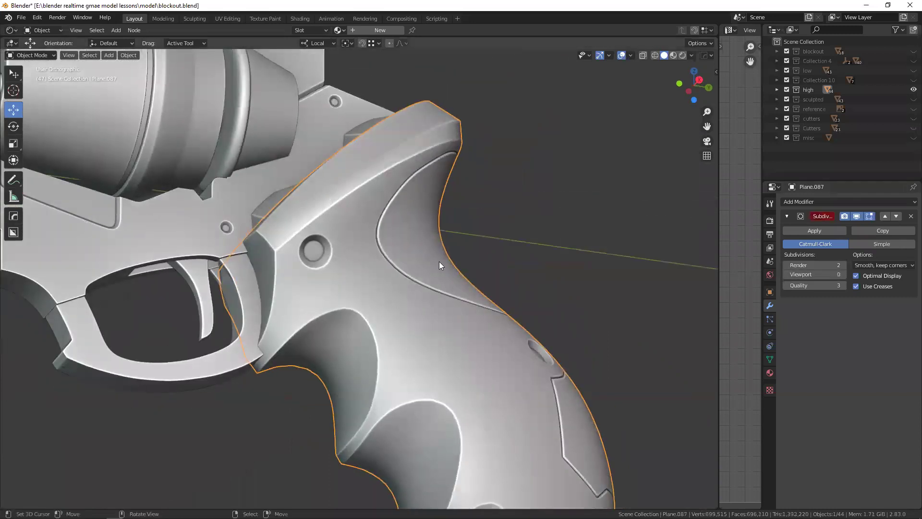
right_click(354, 240)
click(325, 248)
- Raise the grip's Subdivision viewport level to 4
scroll(347, 219, up, 2)
scroll(382, 243, up, 2)
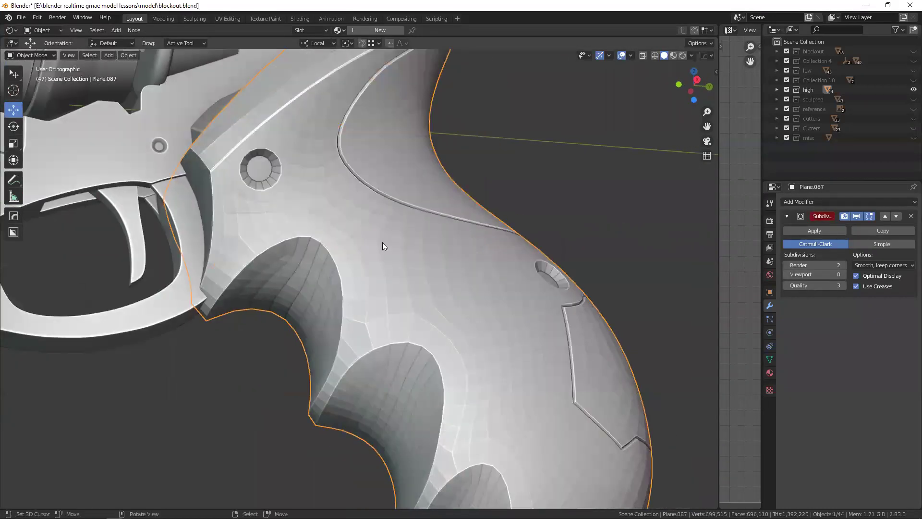
click(844, 274)
click(844, 275)
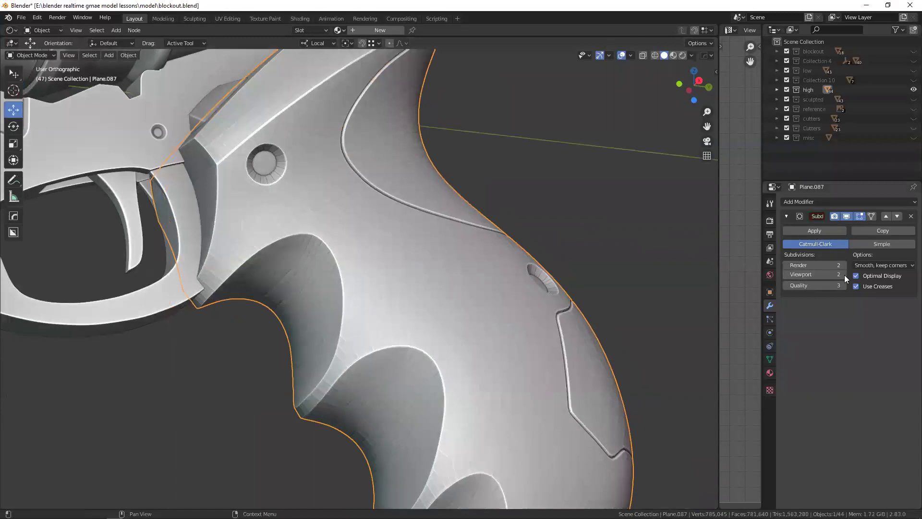
key(ctrl+4)
- Inspect the level-4 grip from several angles, then hide the high collection
mouse_move(473, 256)
middle_down()
mouse_move(518, 240)
mouse_move(348, 265)
mouse_move(460, 207)
mouse_move(370, 260)
middle_up()
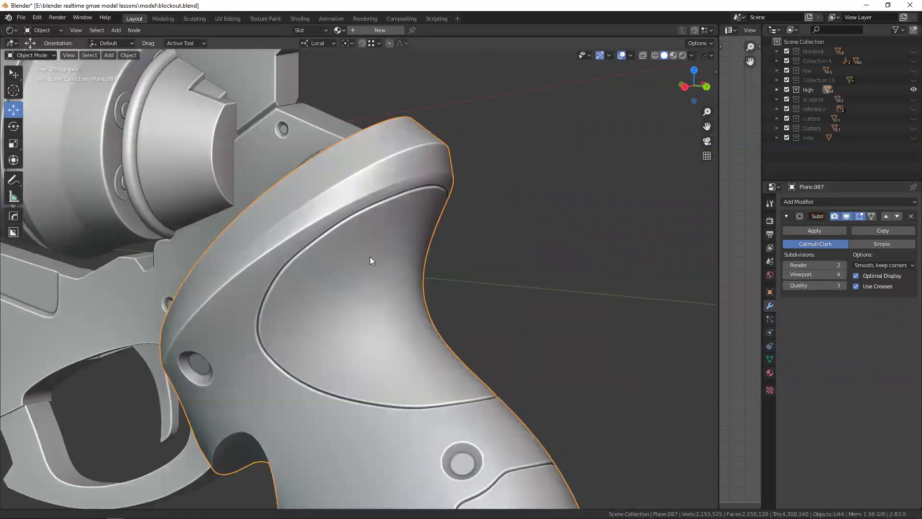
scroll(379, 221, up, 3)
middle_drag(393, 178, 388, 186)
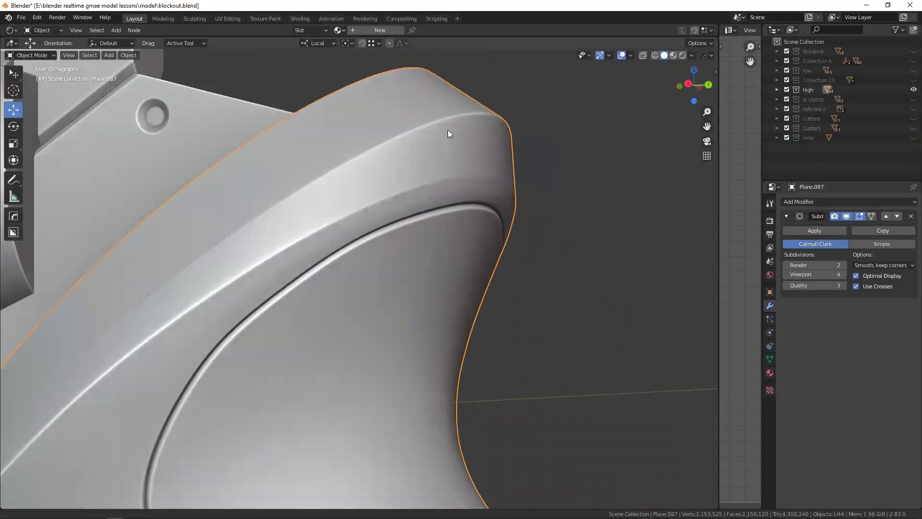
scroll(432, 192, down, 5)
middle_drag(413, 262, 358, 282)
scroll(358, 281, up, 3)
scroll(367, 253, up, 2)
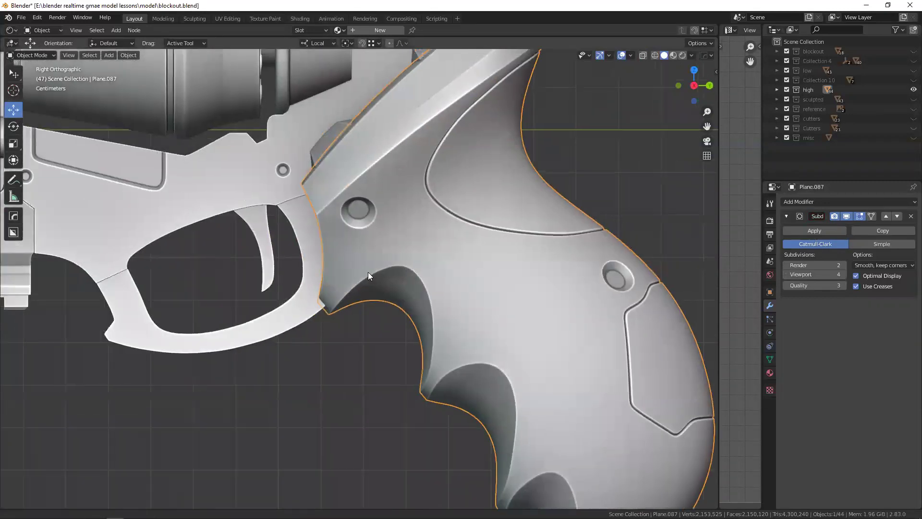
scroll(529, 240, down, 5)
scroll(438, 230, up, 1)
scroll(447, 280, up, 1)
scroll(447, 280, up, 2)
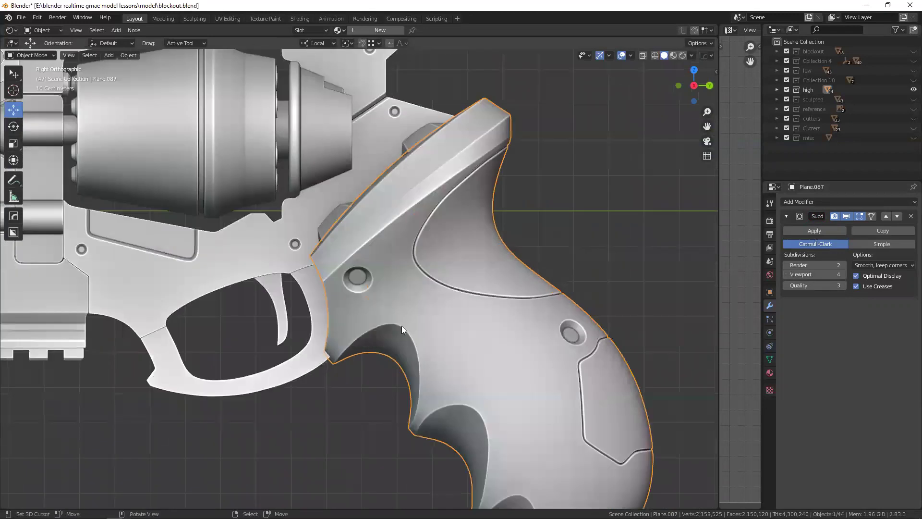
middle_drag(443, 320, 394, 319)
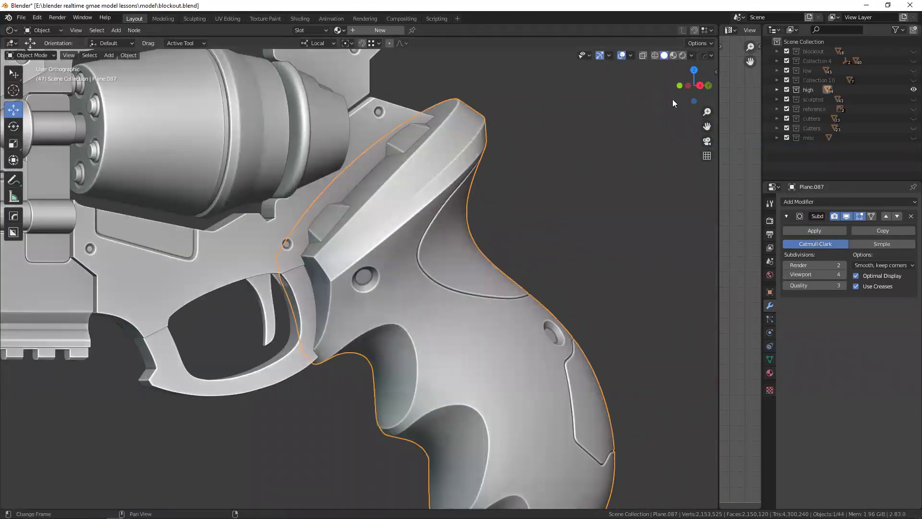
click(912, 89)
- Show the sculpted collection and orbit around the 5.3-million-vertex revolver
click(913, 99)
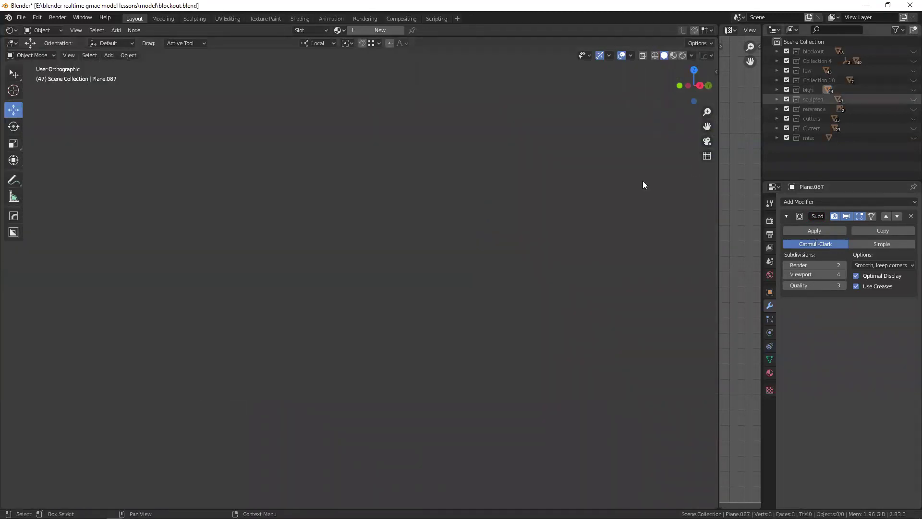
scroll(373, 254, down, 3)
middle_drag(345, 255, 482, 290)
scroll(327, 244, down, 3)
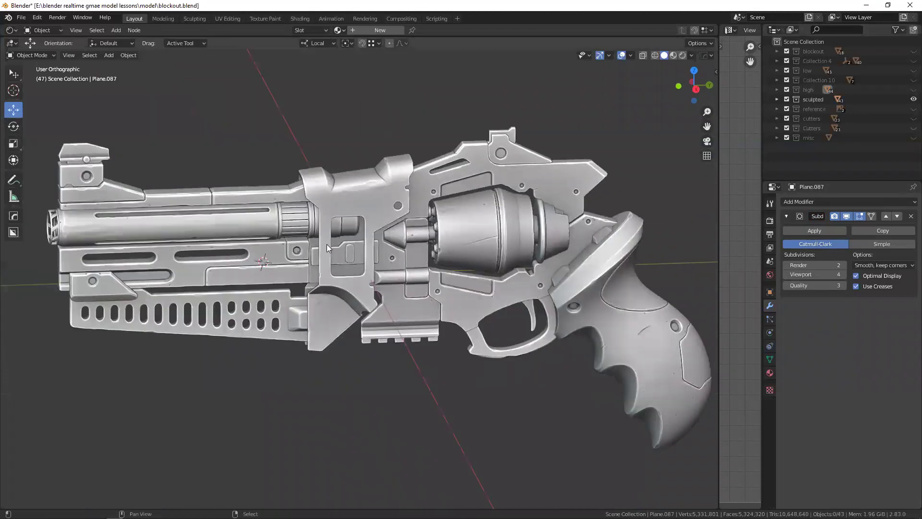
scroll(381, 222, up, 2)
scroll(391, 228, up, 2)
scroll(245, 219, up, 2)
mouse_move(245, 219)
middle_down()
mouse_move(433, 203)
mouse_move(459, 245)
mouse_move(401, 317)
middle_up()
- Zoom and orbit to examine the sculpted frame and cylinder up close
scroll(387, 206, up, 1)
scroll(405, 204, up, 1)
scroll(443, 245, up, 1)
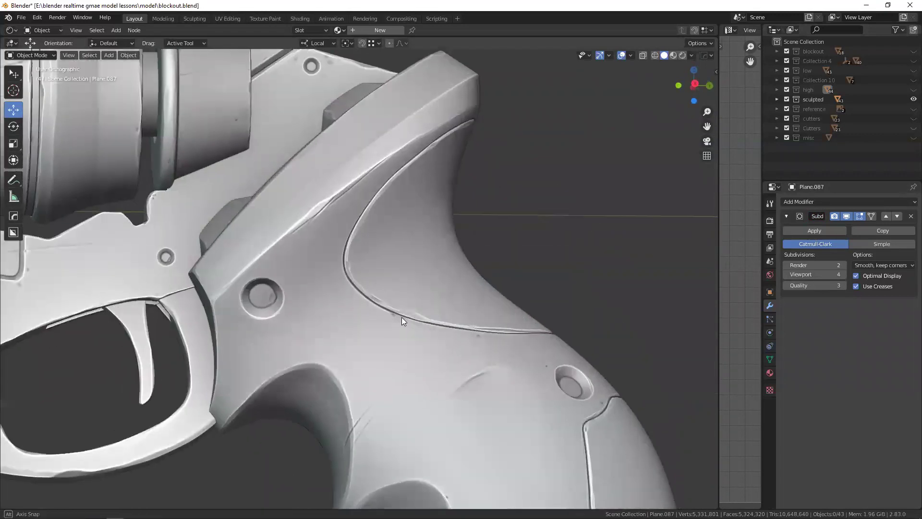
scroll(426, 368, down, 2)
scroll(159, 230, up, 2)
middle_drag(332, 252, 341, 191)
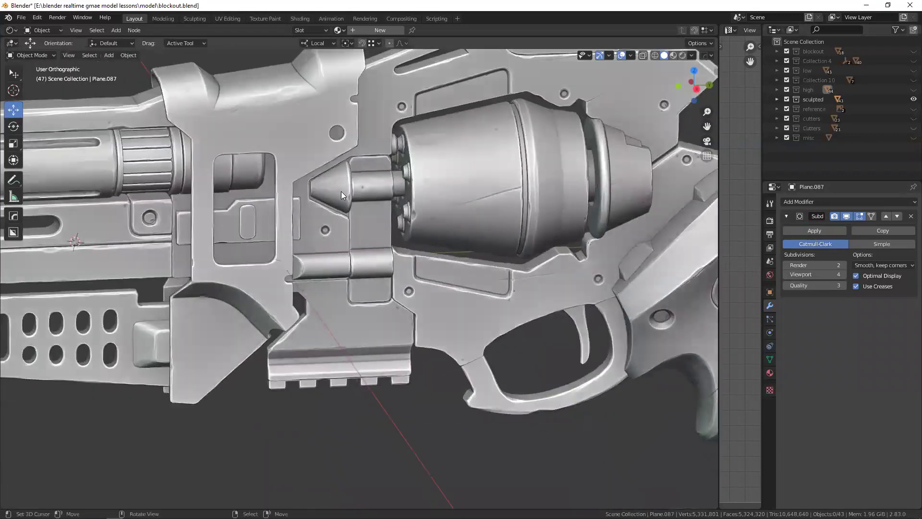
ctrl+middle_drag(188, 134, 419, 257)
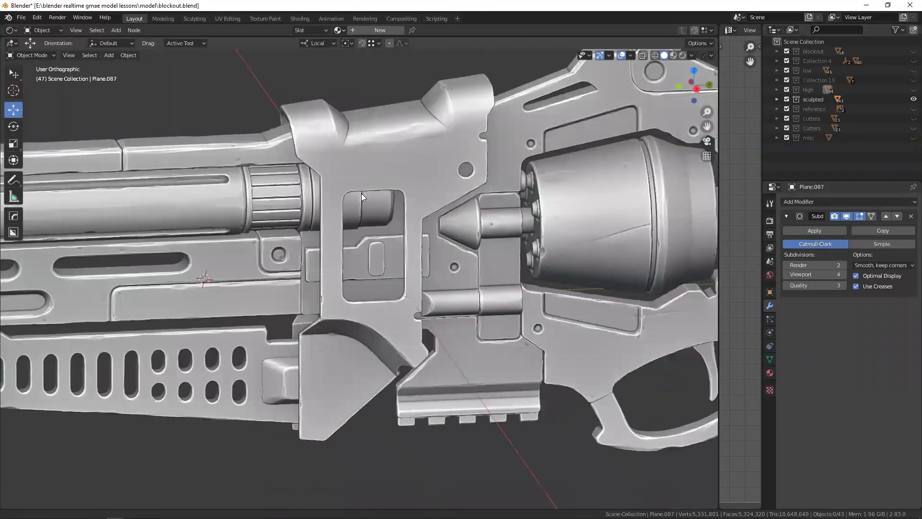
scroll(419, 252, up, 3)
middle_drag(462, 214, 380, 258)
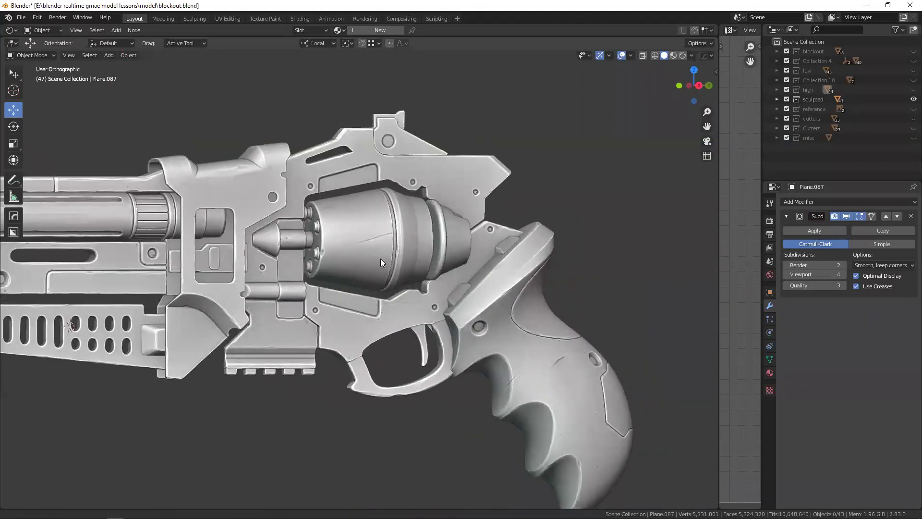
scroll(381, 259, up, 2)
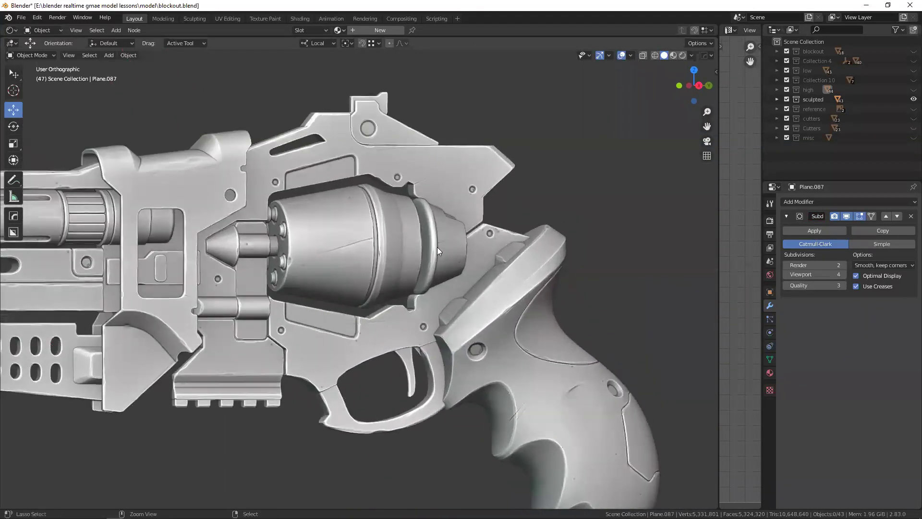
- Hide the sculpted collection and view the low collection's 7,733-vertex revolver
click(913, 99)
click(913, 70)
mouse_move(691, 128)
middle_down()
mouse_move(420, 184)
mouse_move(299, 237)
middle_up()
scroll(299, 237, down, 3)
mouse_move(384, 164)
shift+middle_down()
mouse_move(295, 220)
mouse_move(450, 93)
shift+middle_up()
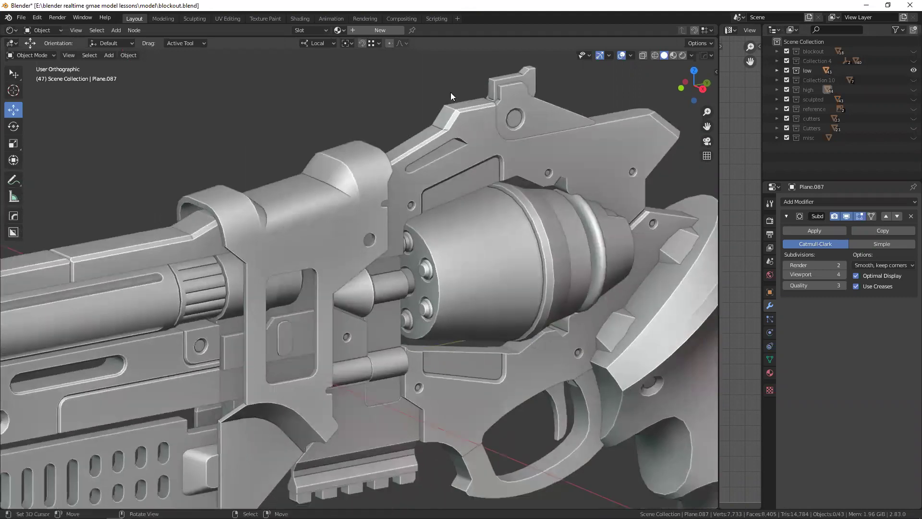
click(632, 55)
click(573, 218)
scroll(315, 238, down, 5)
middle_drag(317, 231, 377, 278)
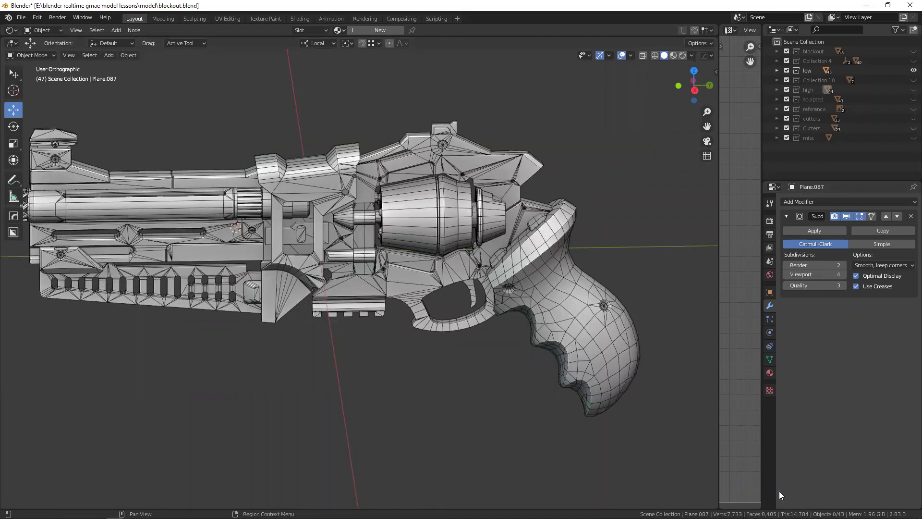
scroll(398, 253, up, 2)
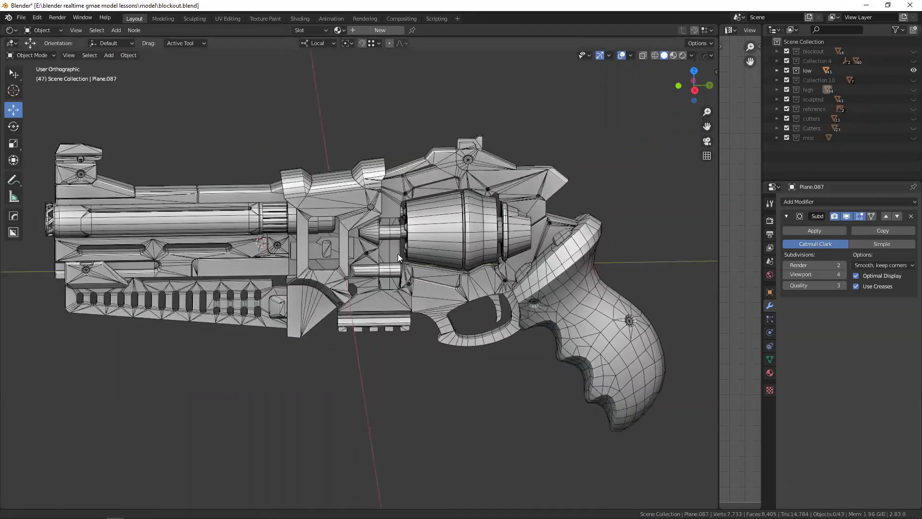
key(KP_3)
scroll(406, 231, up, 2)
scroll(551, 256, up, 2)
scroll(552, 257, down, 3)
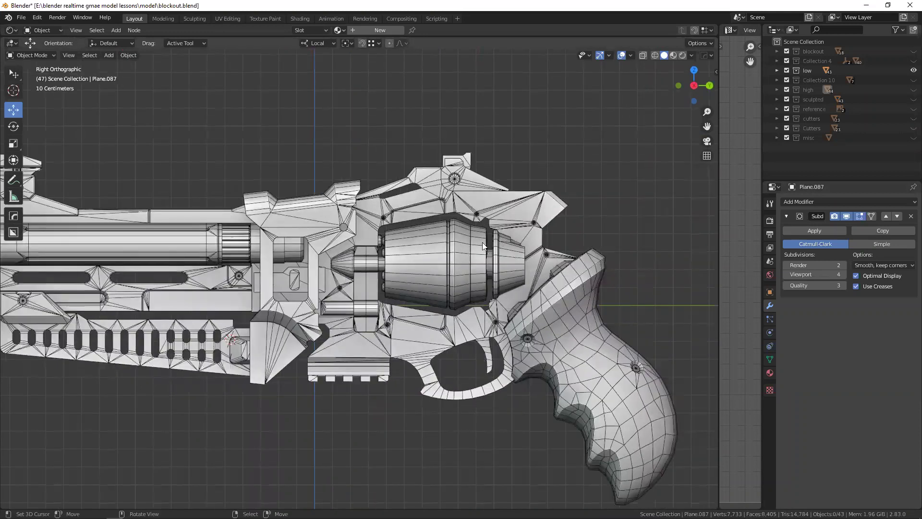
middle_drag(483, 242, 509, 232)
click(509, 232)
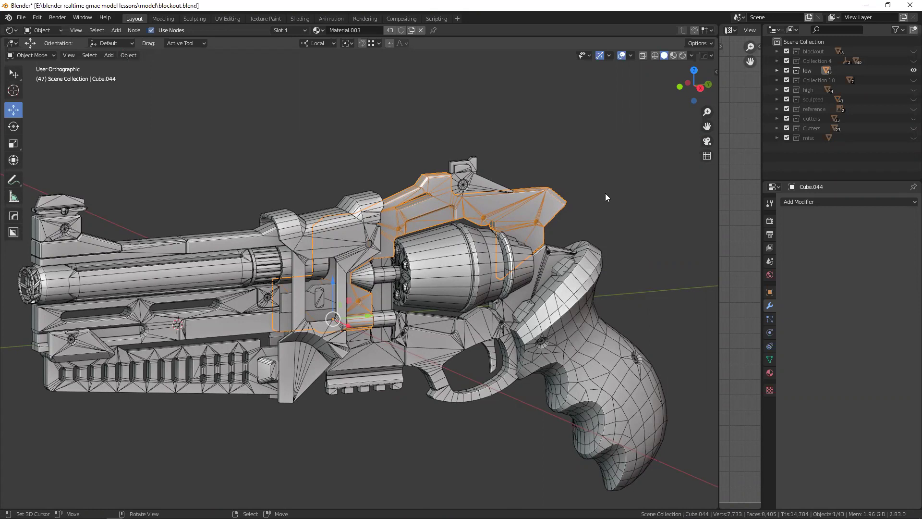
mouse_move(331, 300)
middle_down()
mouse_move(324, 305)
mouse_move(318, 280)
middle_up()
key(alt+a)
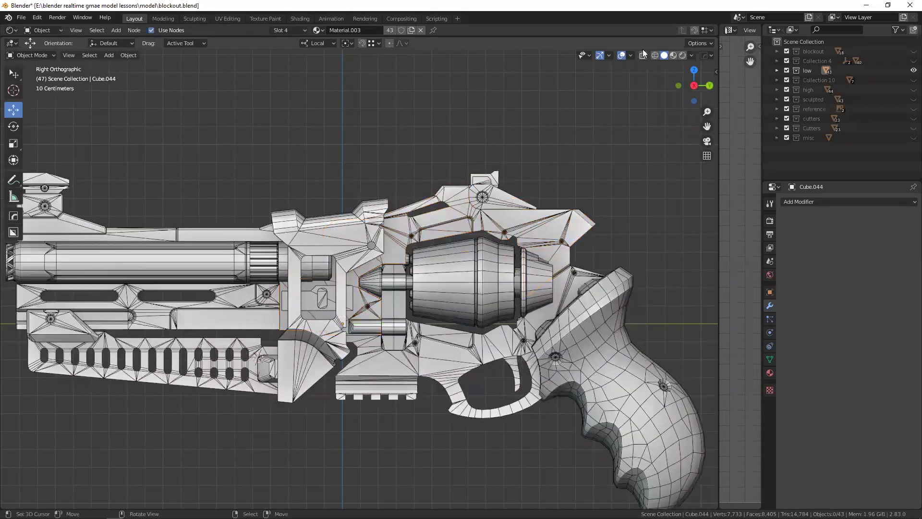
click(631, 56)
click(573, 218)
middle_drag(351, 231, 340, 322)
scroll(399, 263, up, 2)
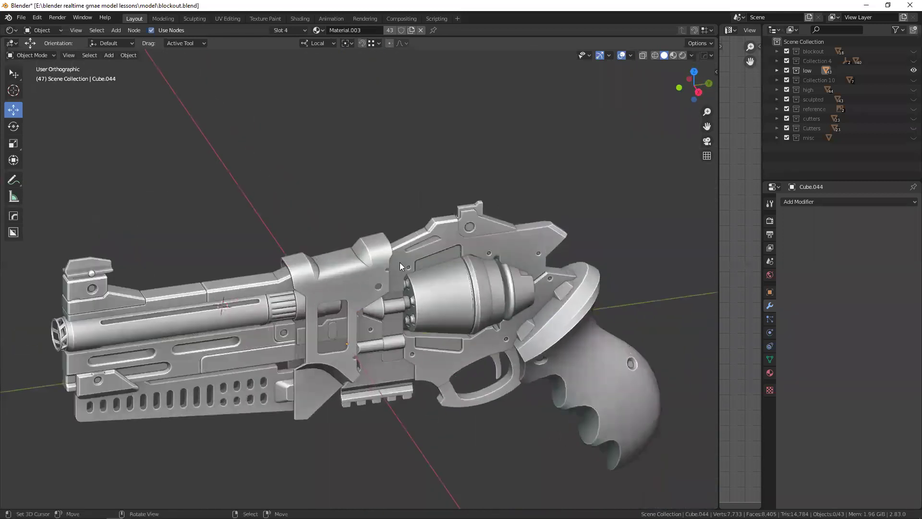